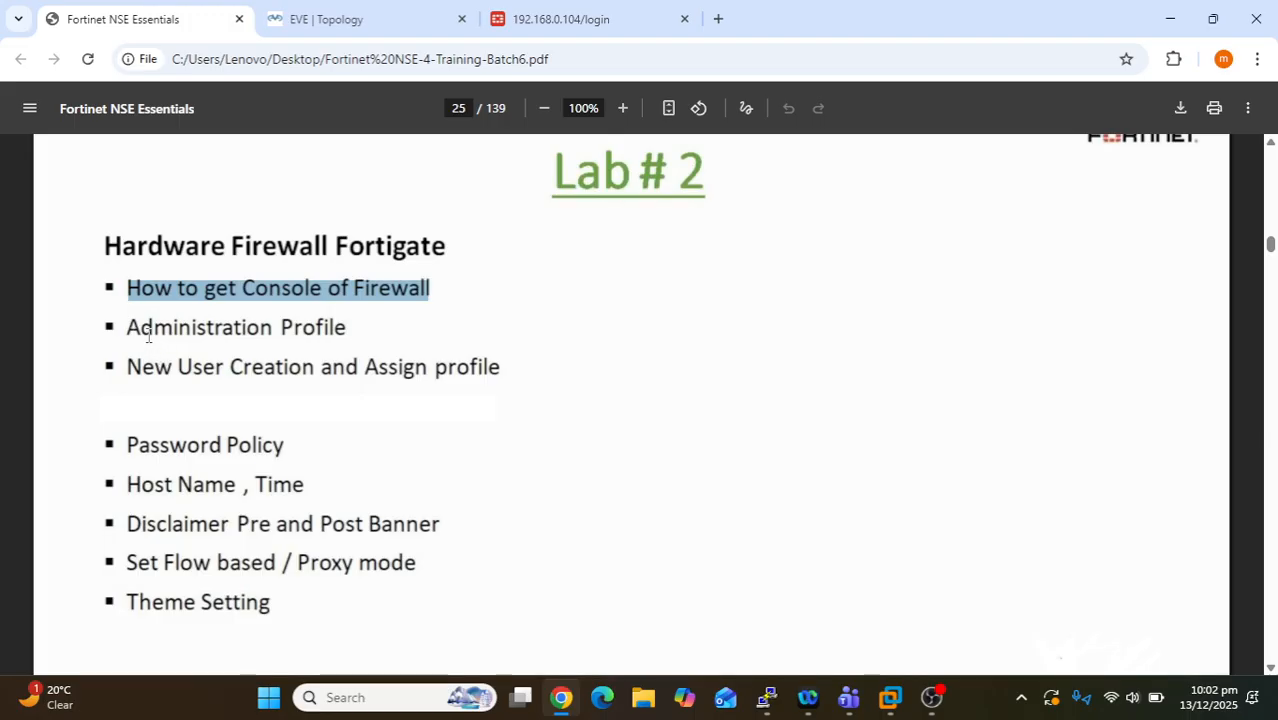
- Highlight the agenda items Administration Profile, New User Creation, Password Policy, Host Name/Time and Disclaimer Banner
drag(134, 328, 330, 328)
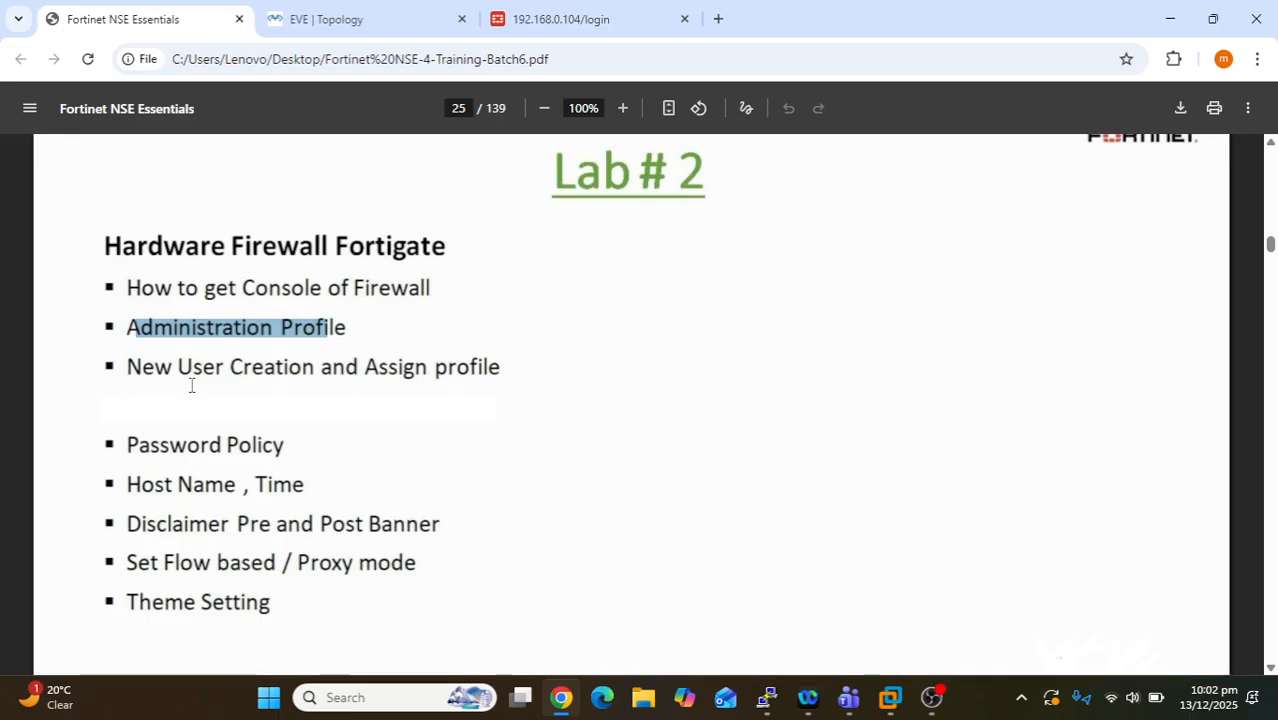
drag(506, 370, 128, 376)
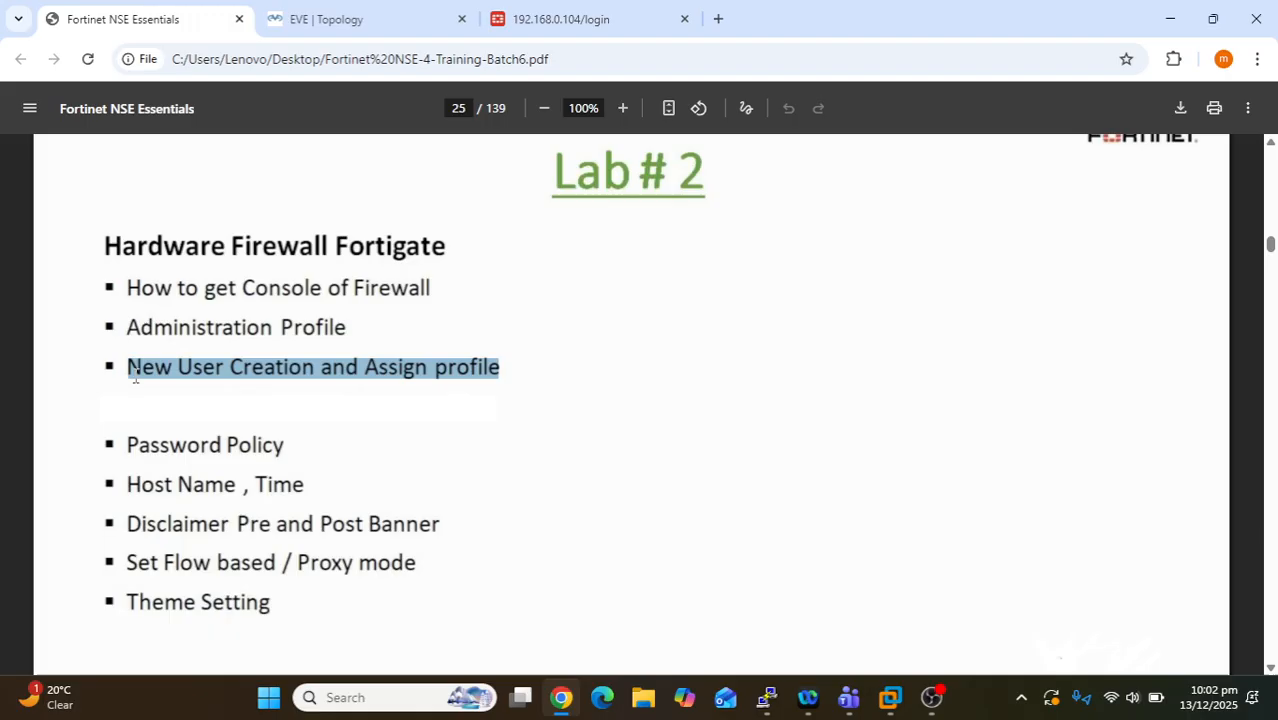
drag(128, 446, 277, 443)
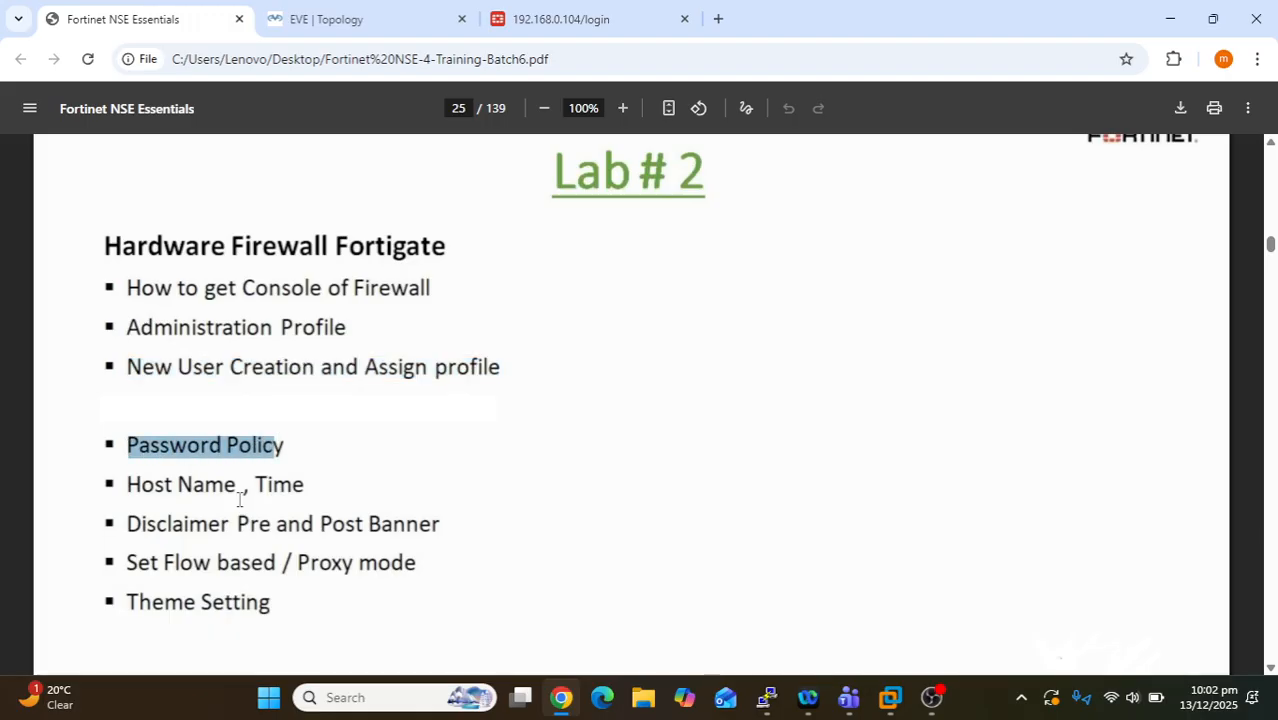
drag(129, 485, 307, 485)
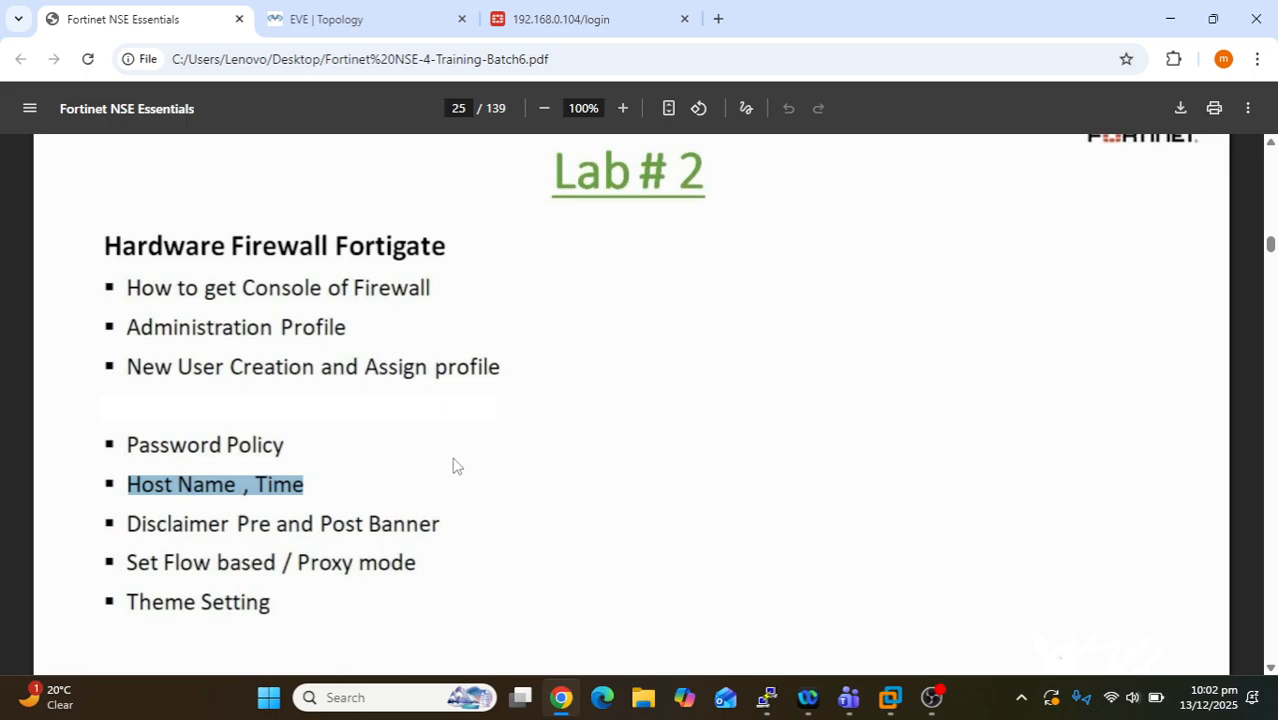
click(455, 525)
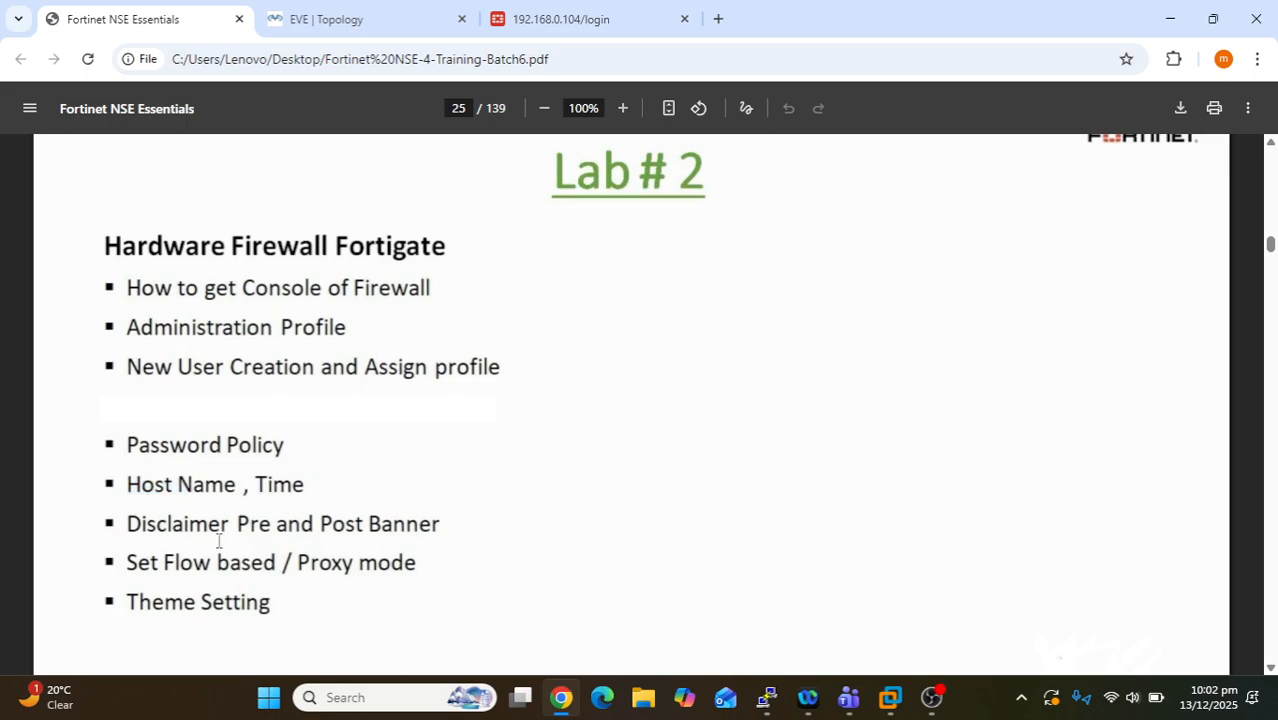
drag(127, 525, 457, 514)
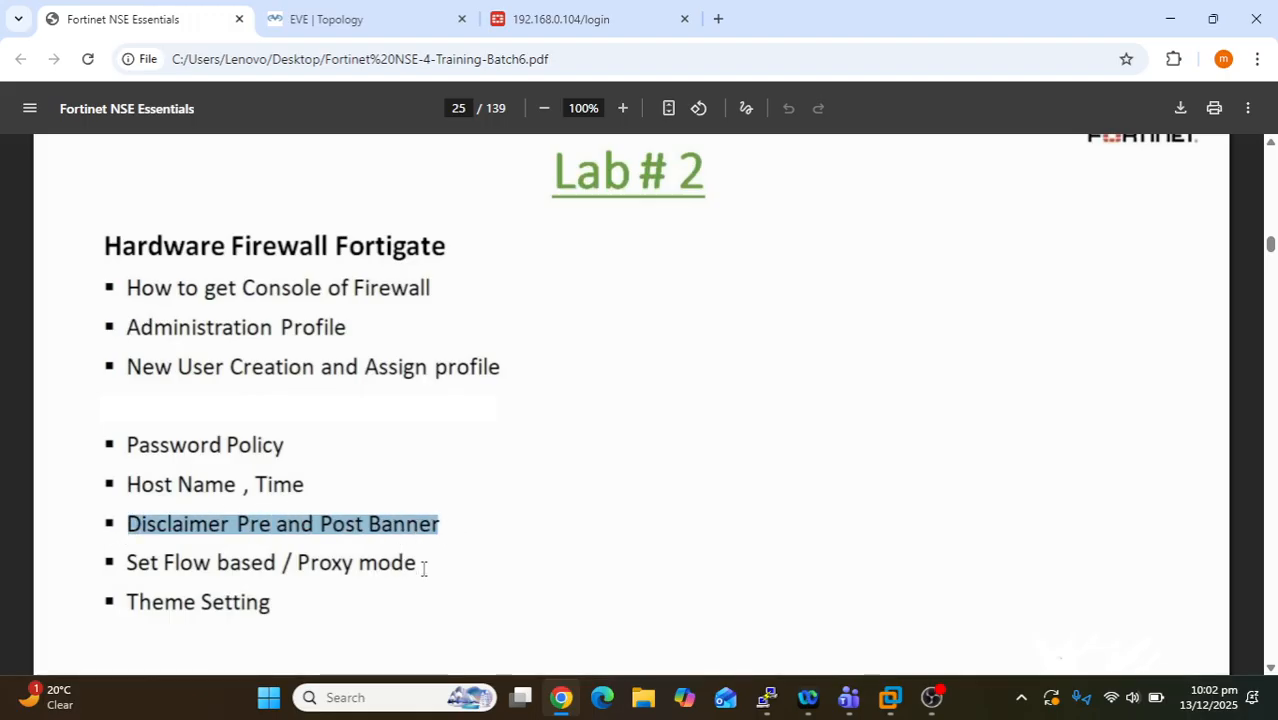
- Highlight the Set Flow based / Proxy mode and Theme Setting agenda items
scroll(374, 560, down, 1)
click(414, 476)
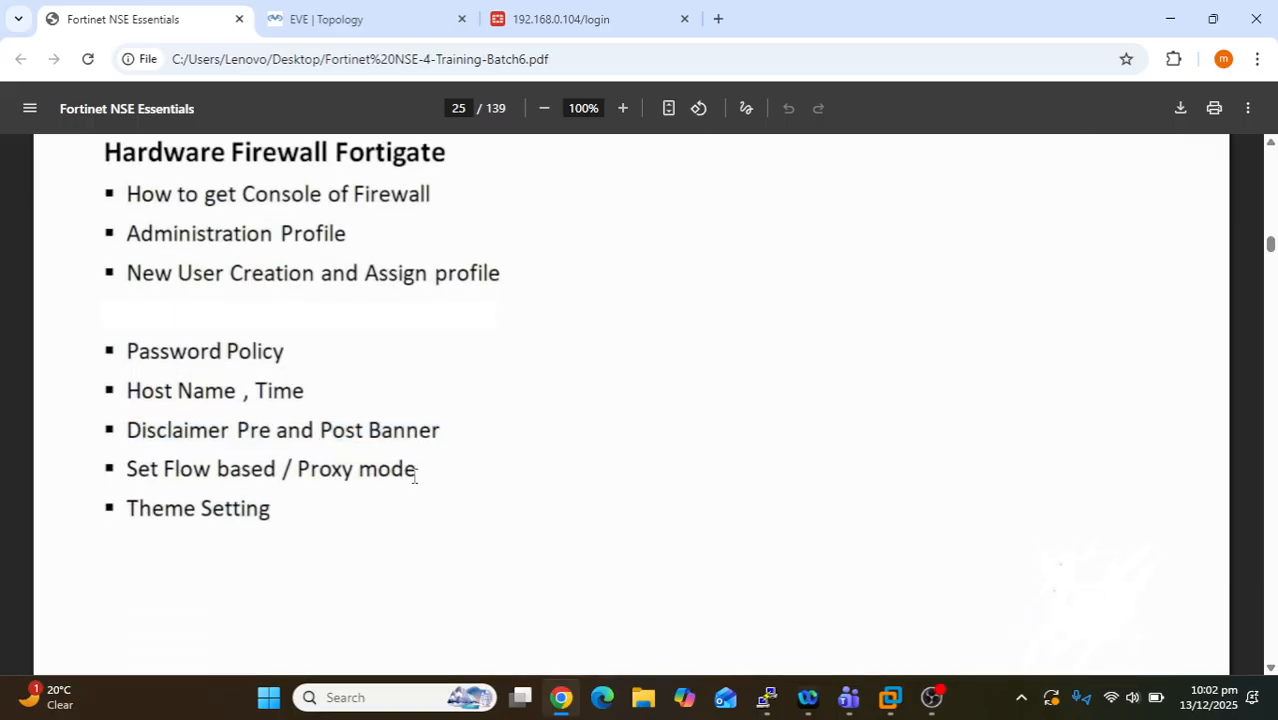
drag(414, 476, 320, 476)
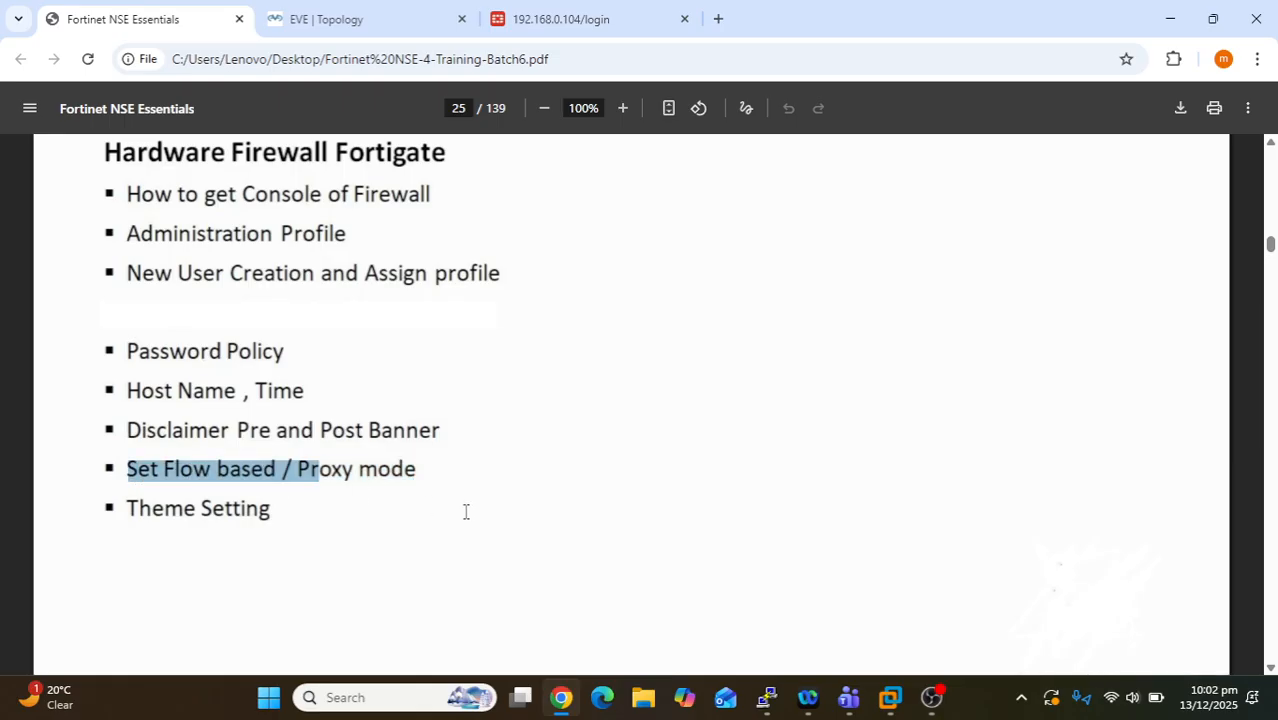
shift+click(425, 463)
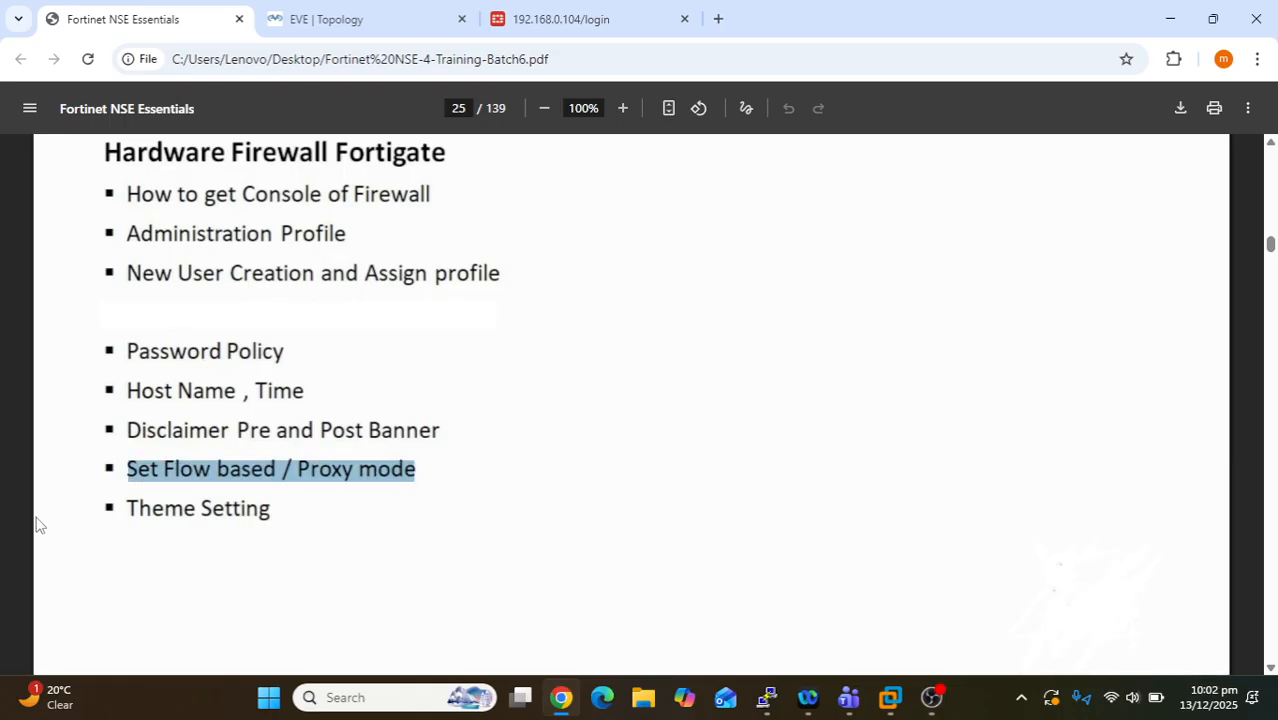
click(155, 470)
drag(127, 472, 505, 473)
drag(282, 510, 106, 520)
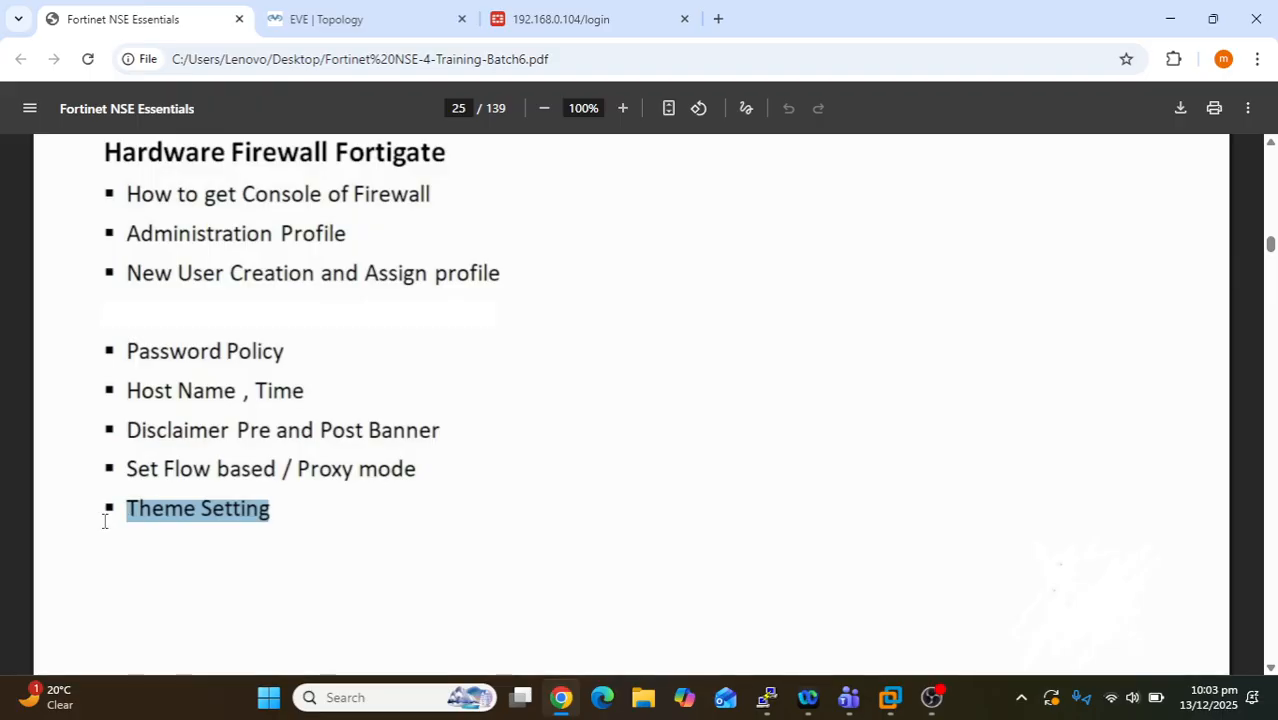
- Bring the Teams meeting window forward, then minimize it to return to the PDF
scroll(482, 571, down, 2)
scroll(482, 571, up, 3)
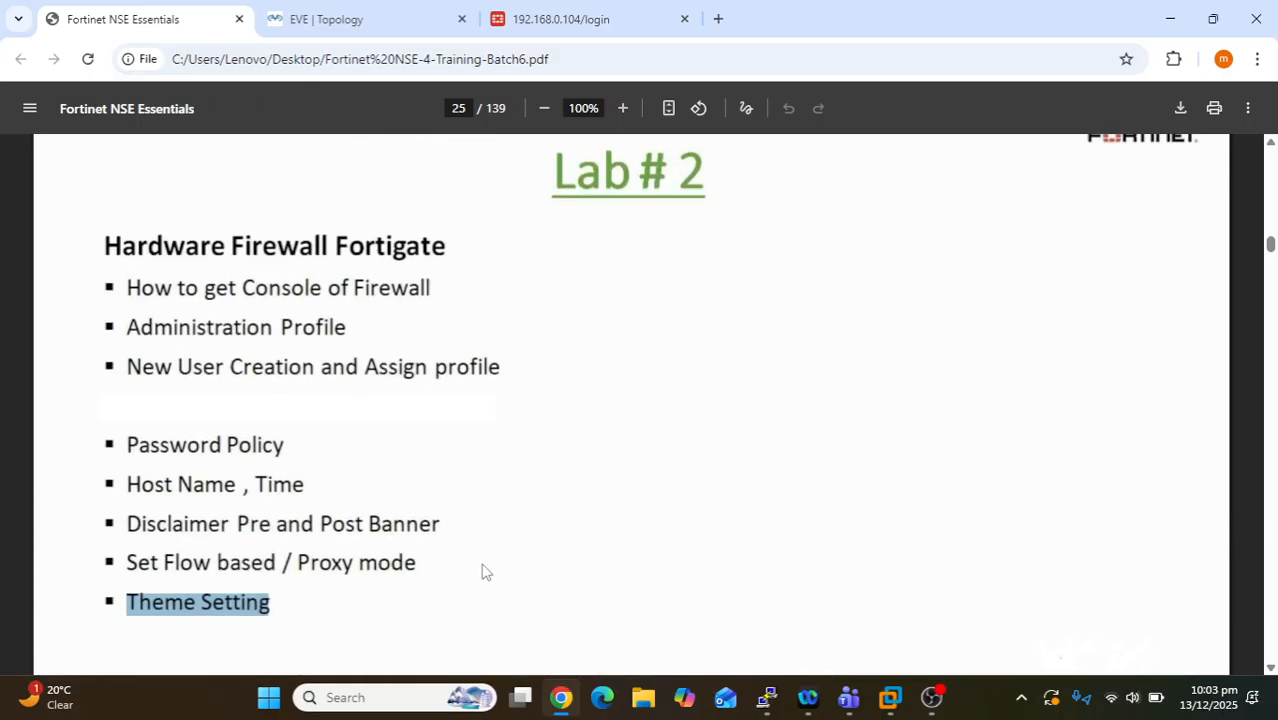
mouse_move(829, 690)
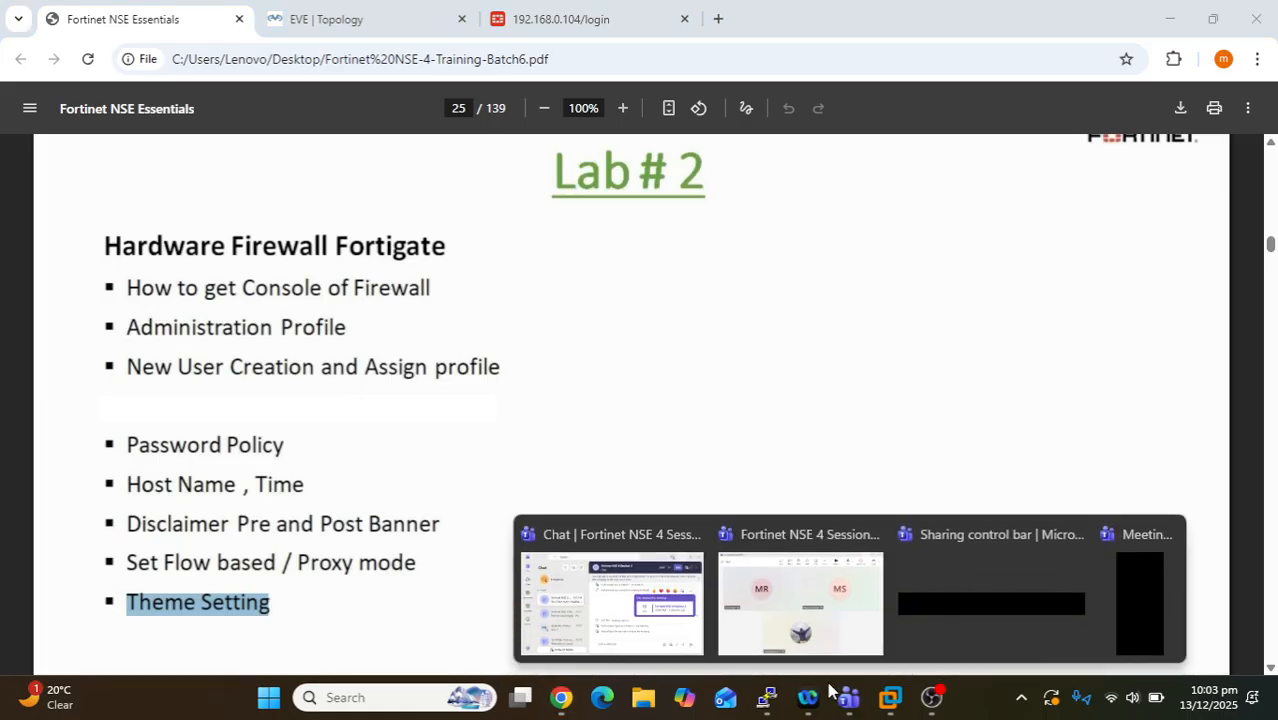
click(795, 605)
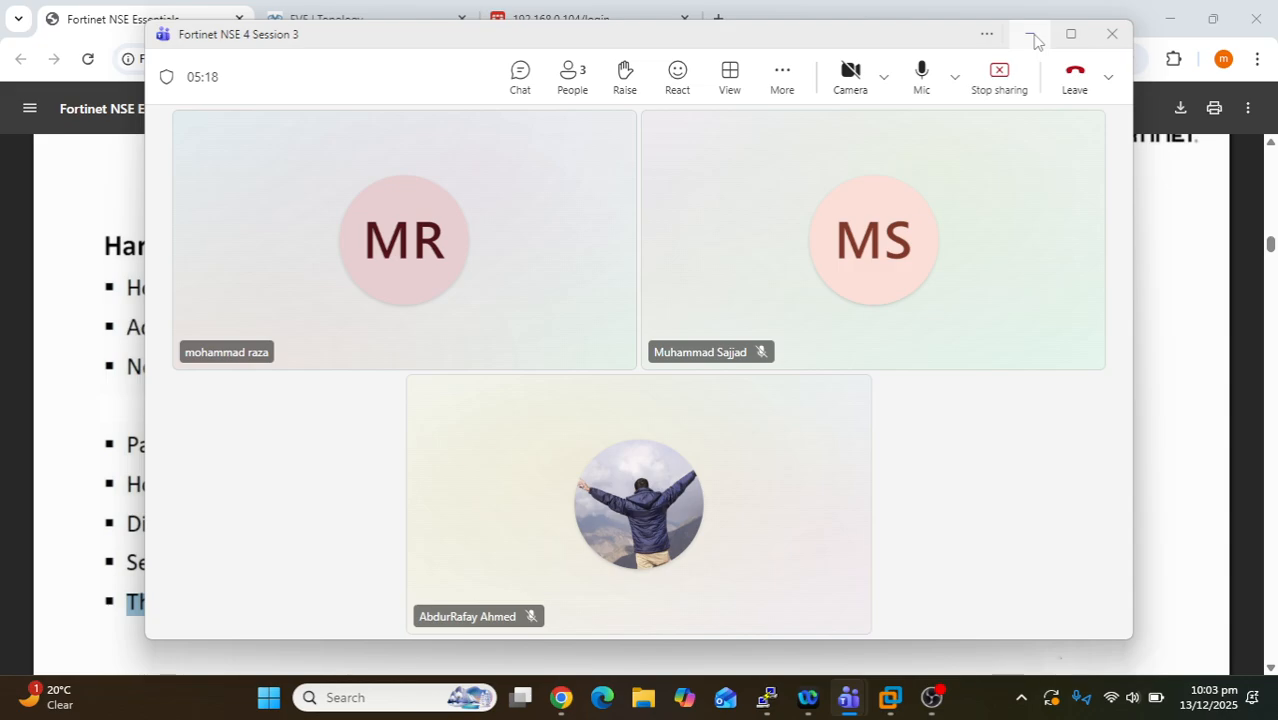
click(1035, 40)
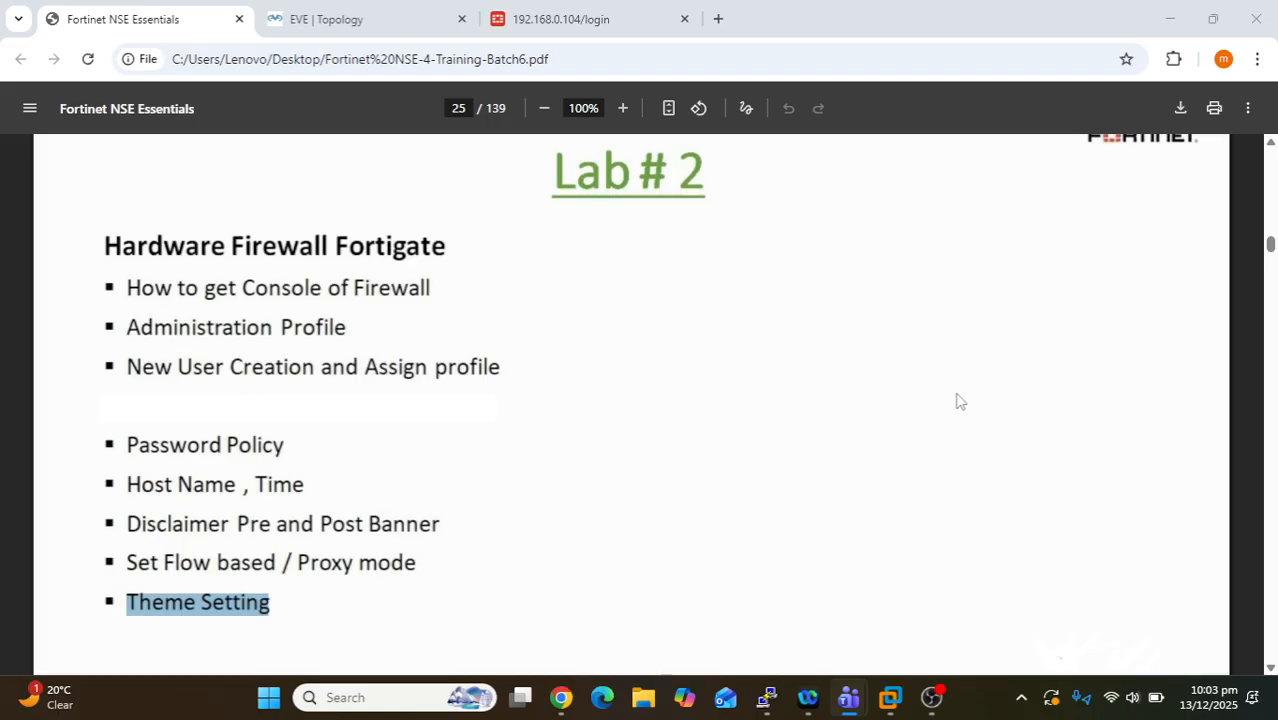
- Scroll to page 28 and highlight the prof_admin and super_admin profile names
scroll(490, 407, down, 2)
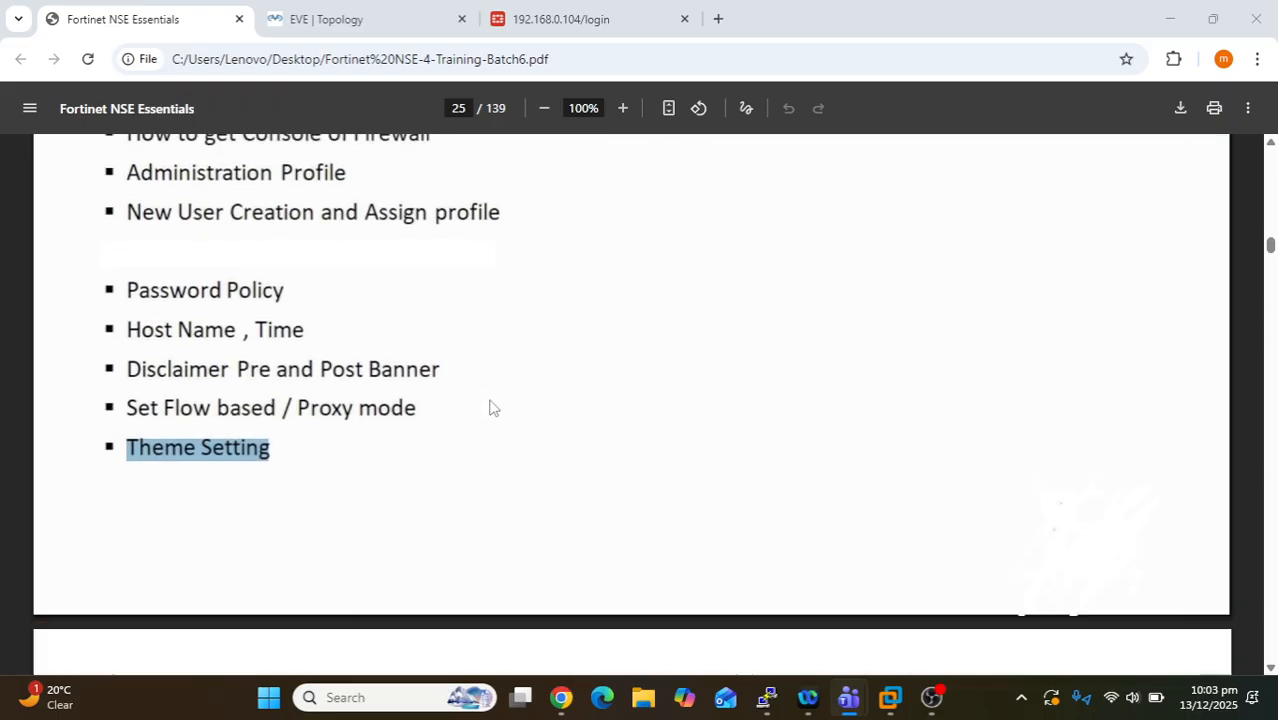
scroll(490, 407, down, 2)
scroll(494, 346, down, 3)
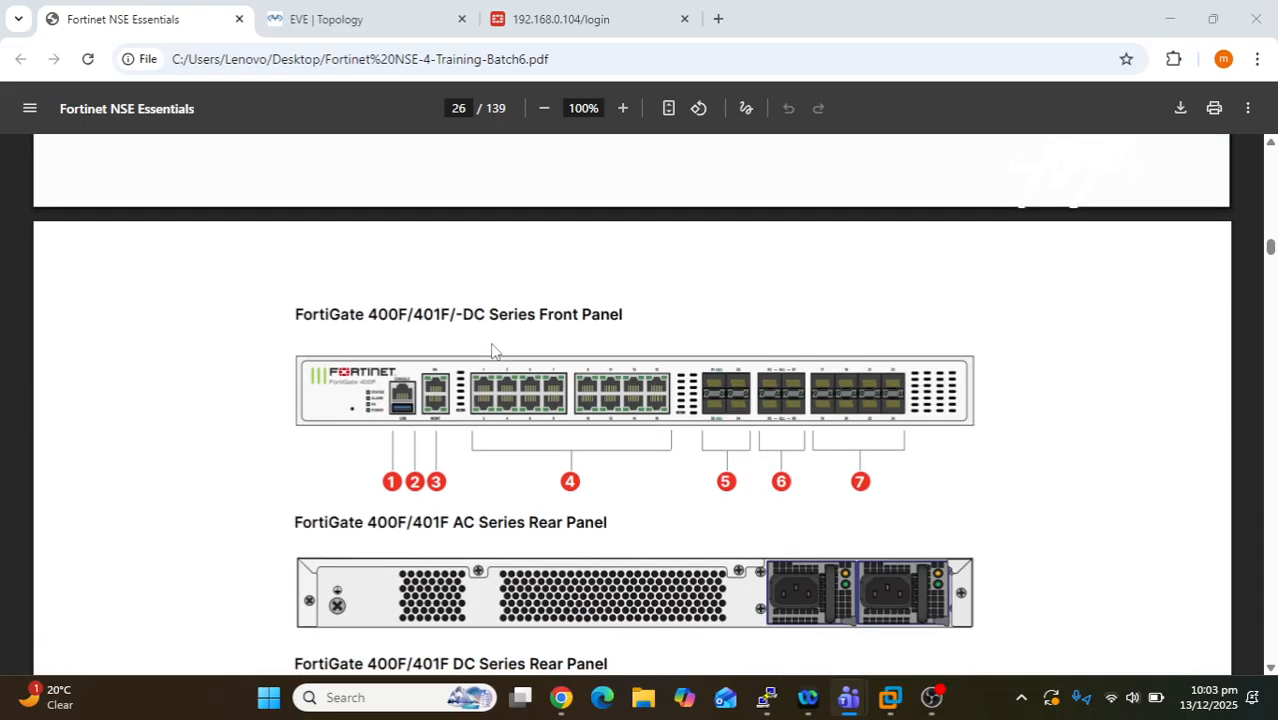
scroll(491, 350, down, 15)
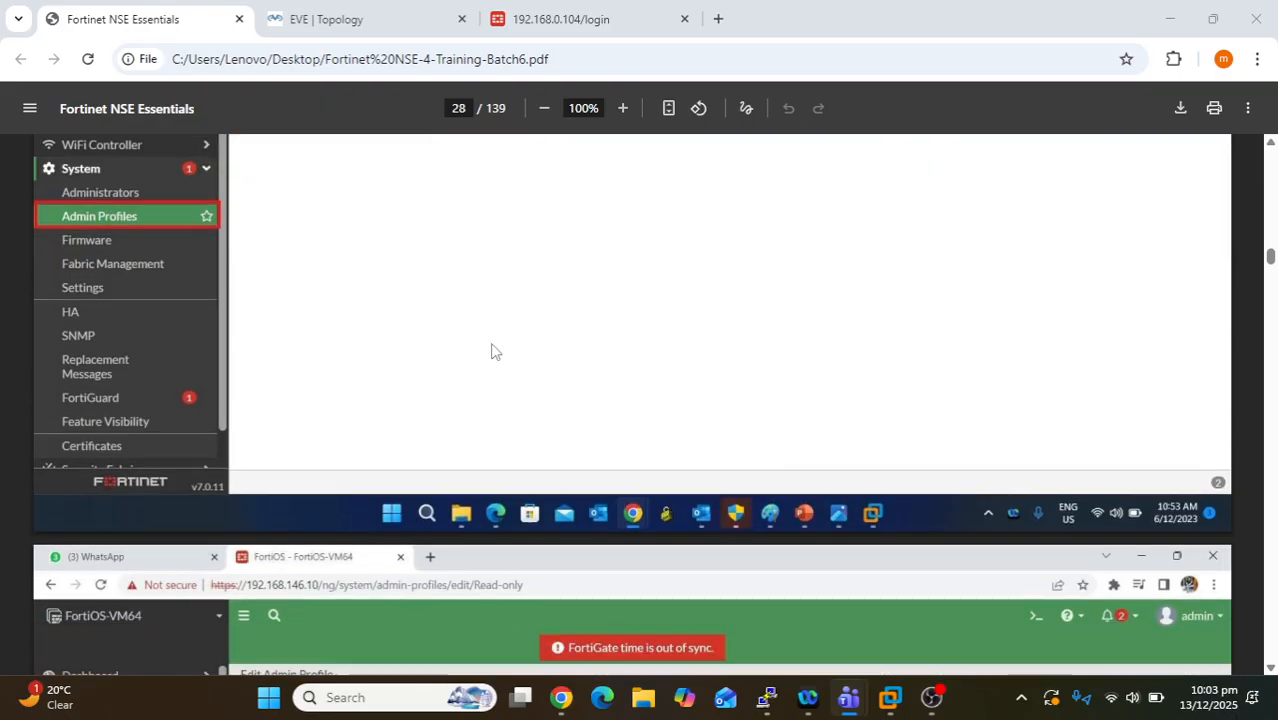
scroll(491, 351, down, 6)
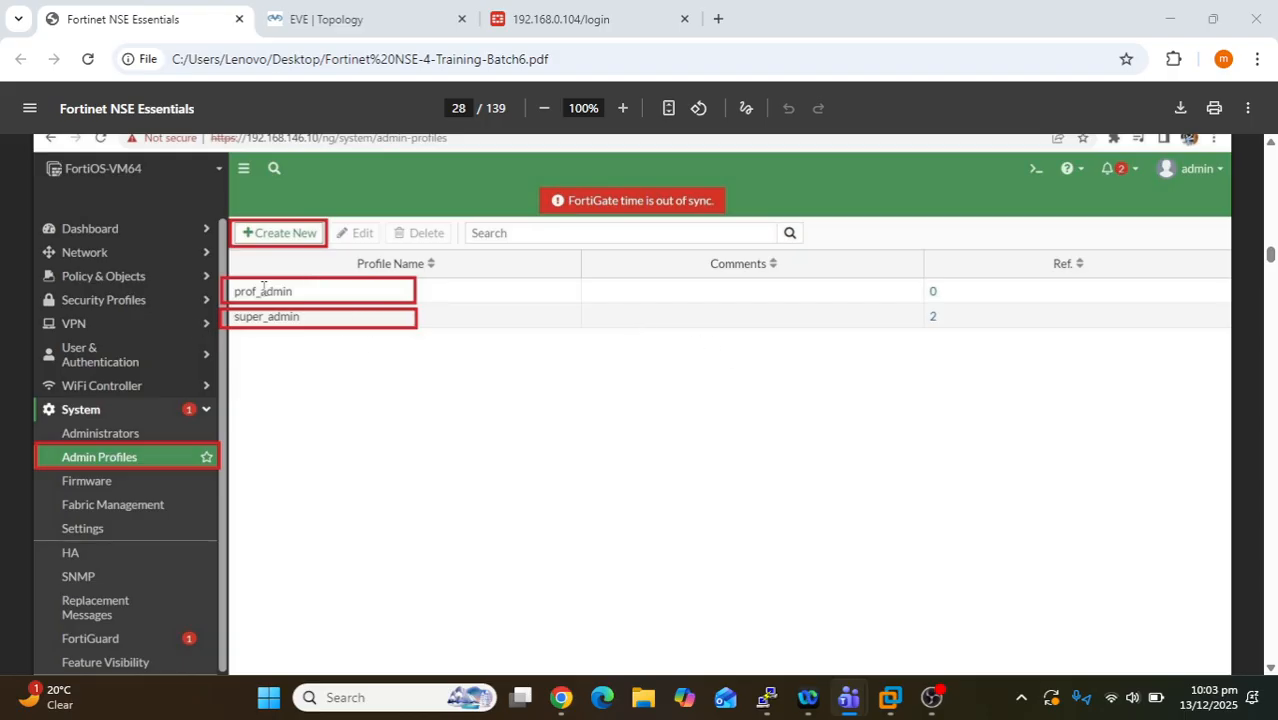
drag(300, 290, 233, 289)
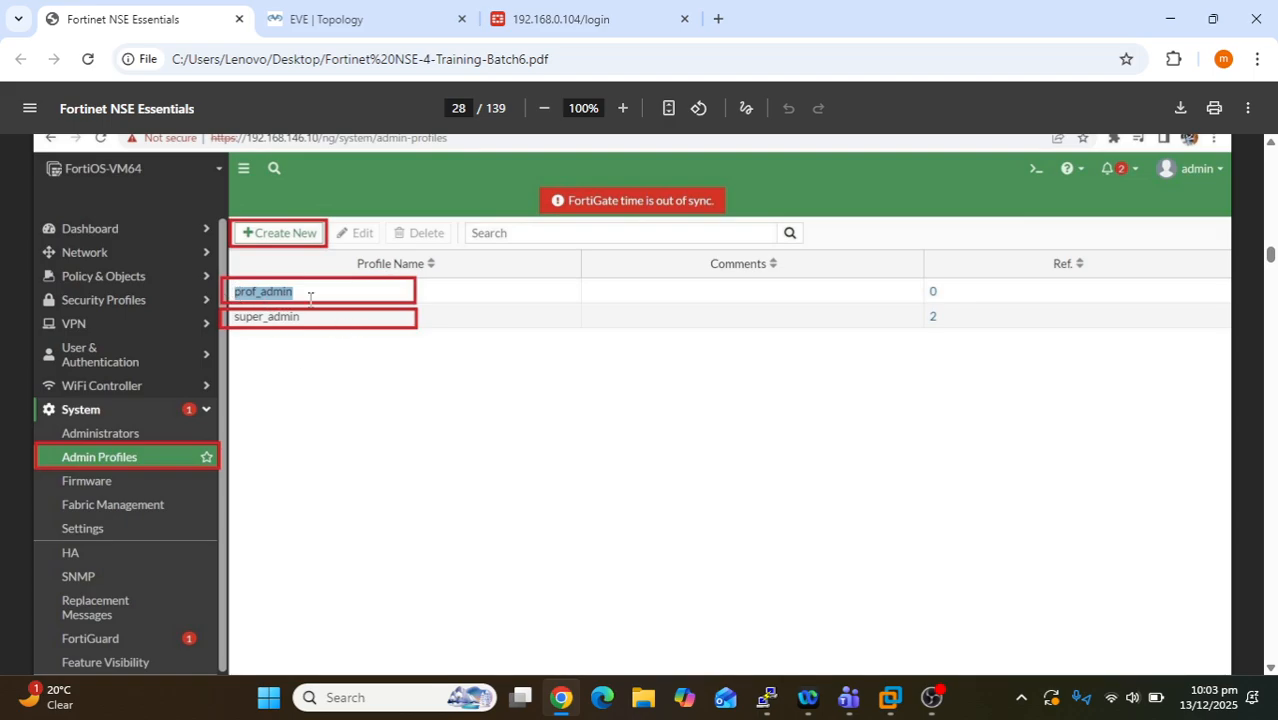
drag(304, 318, 233, 316)
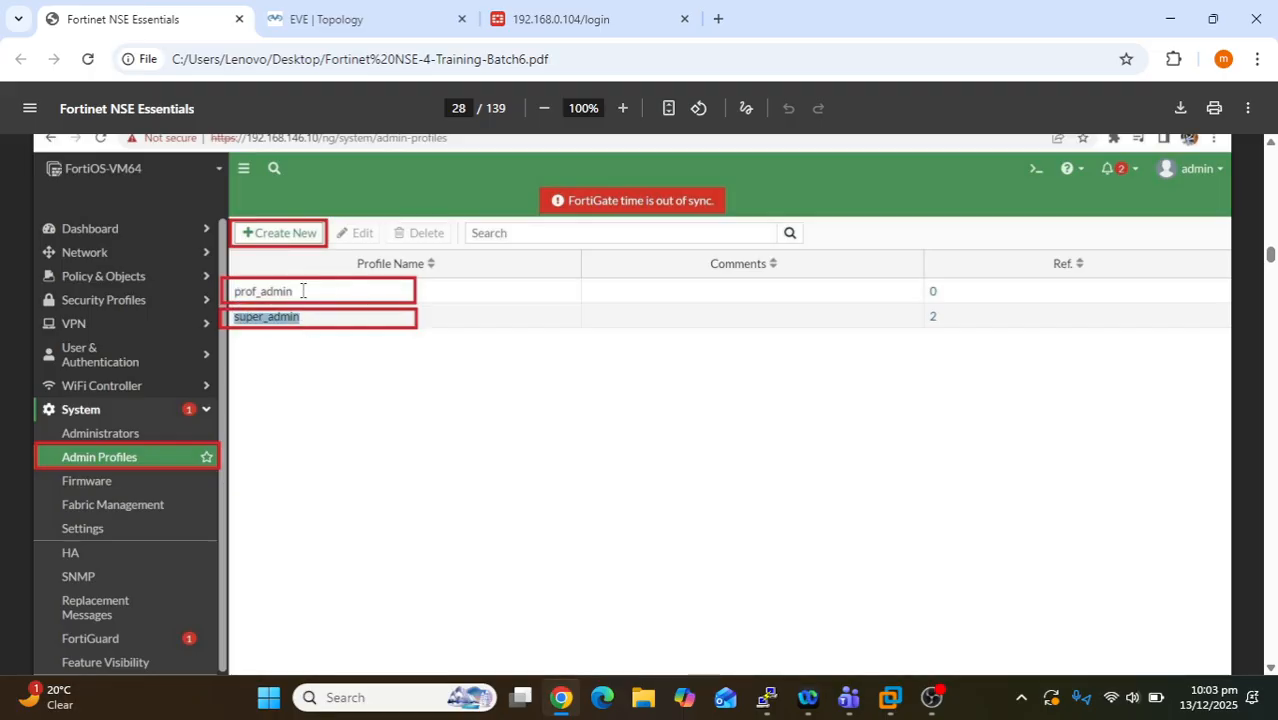
click(321, 368)
drag(300, 291, 230, 318)
mouse_move(848, 697)
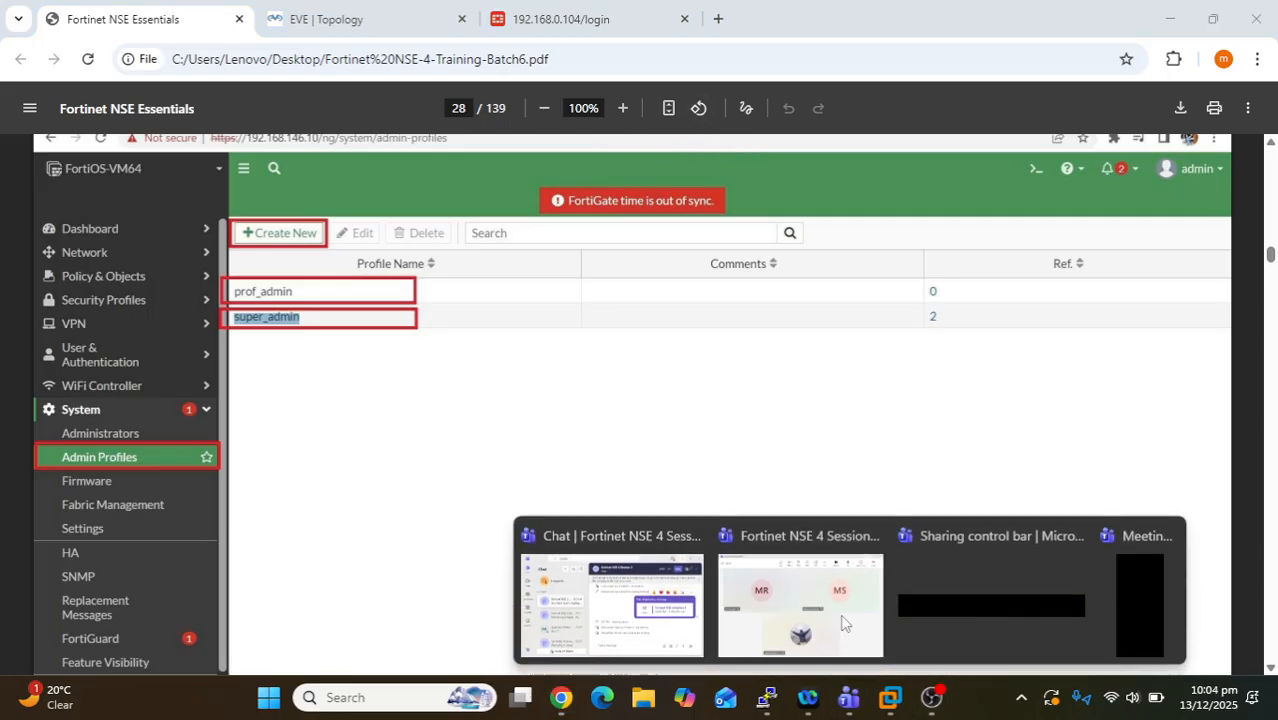
click(780, 610)
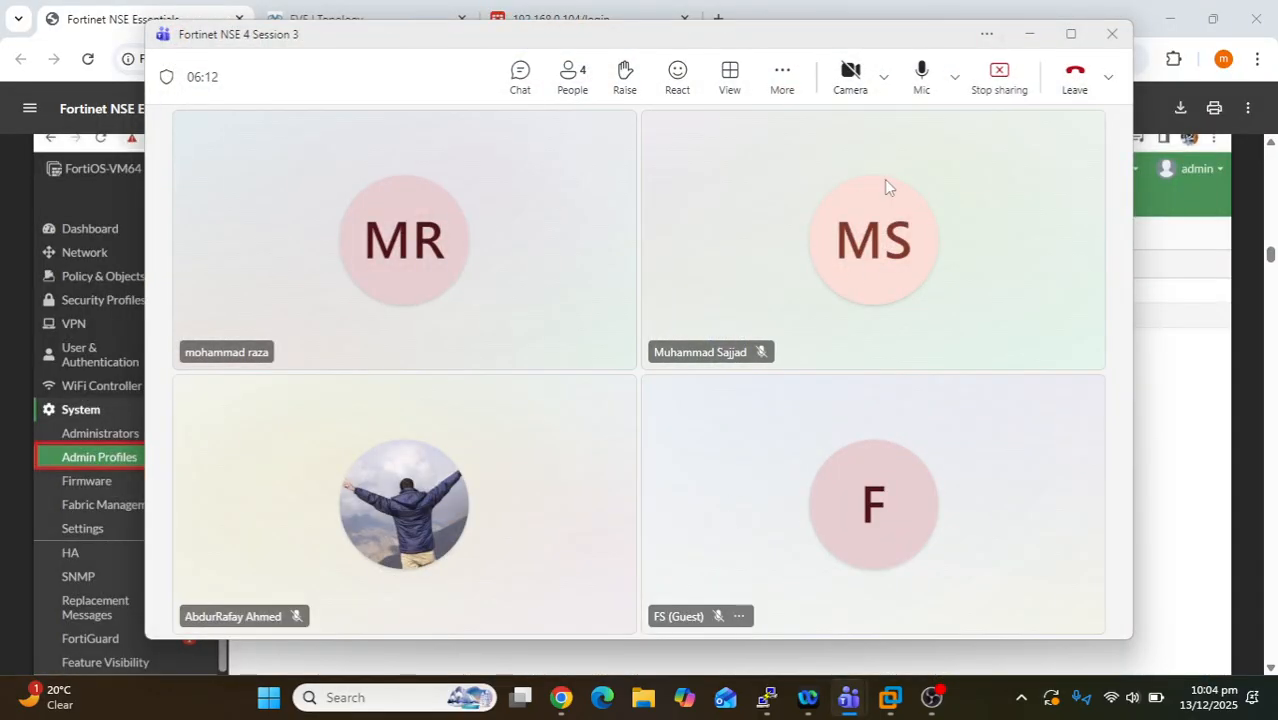
click(1029, 34)
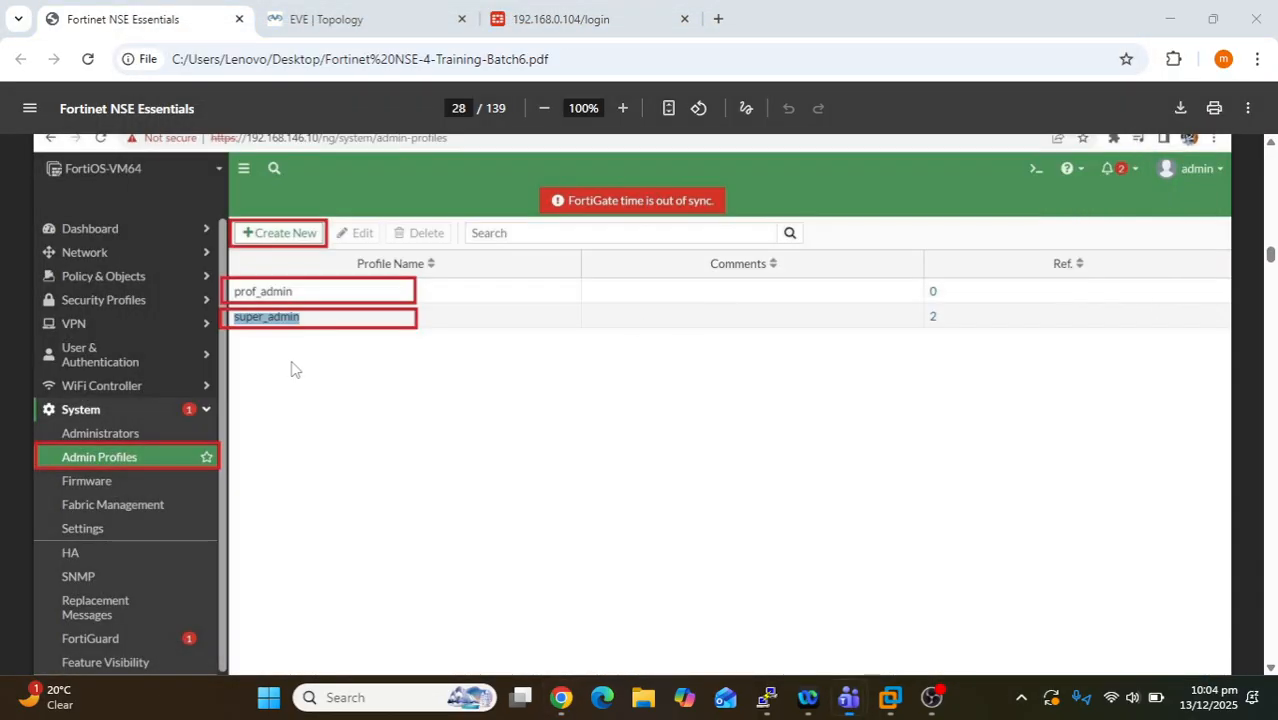
click(300, 358)
drag(305, 320, 236, 316)
click(481, 317)
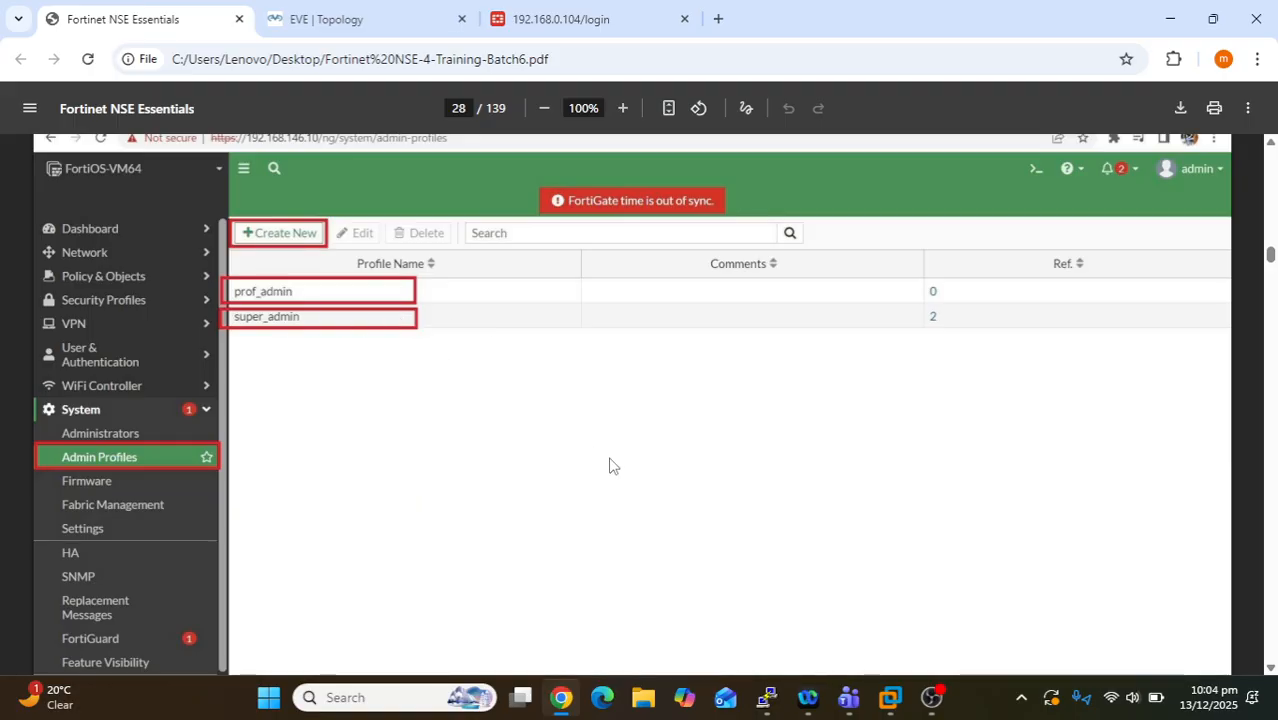
drag(300, 291, 232, 291)
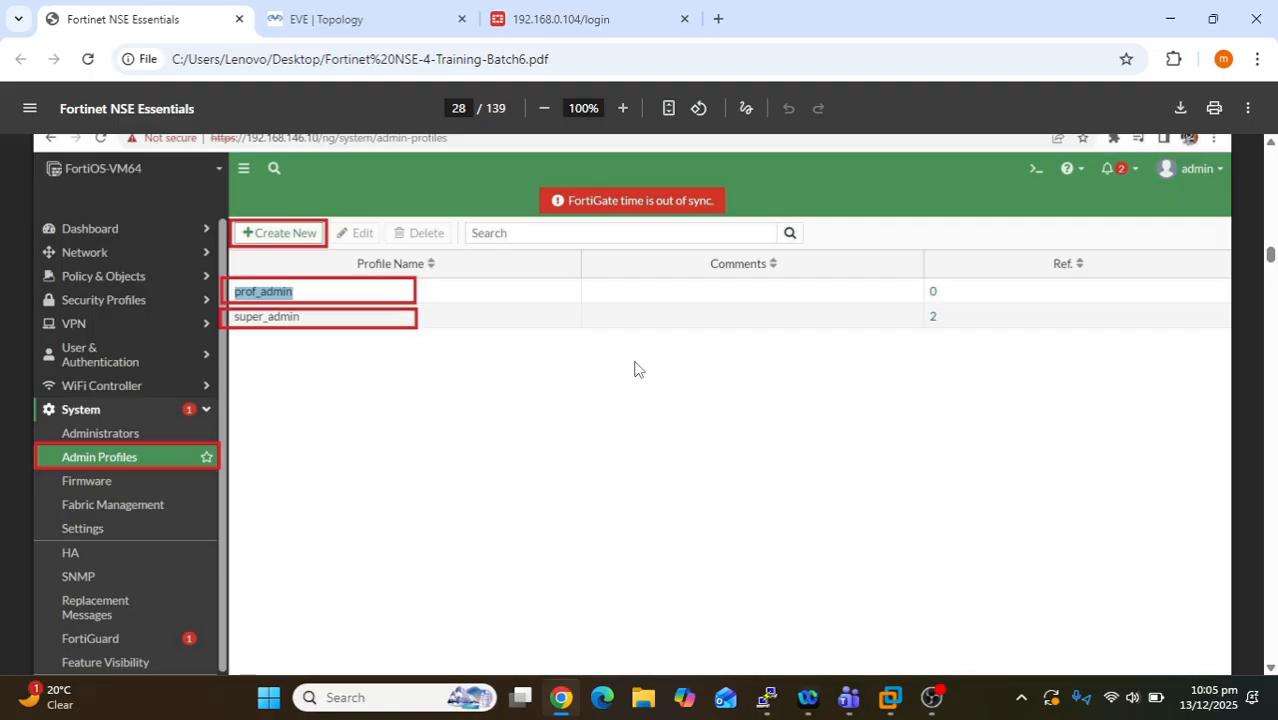
scroll(634, 369, down, 5)
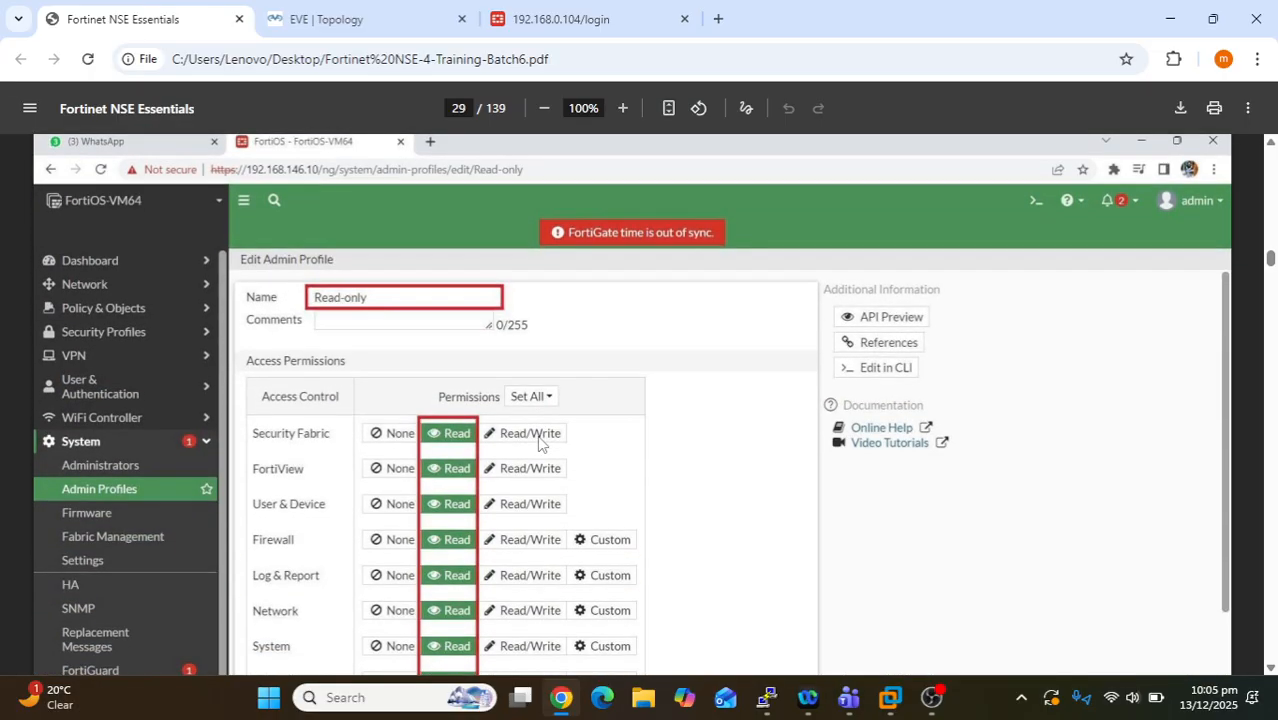
- Highlight the Security Fabric row with its Read and None permissions in the Read-only profile
scroll(539, 443, down, 2)
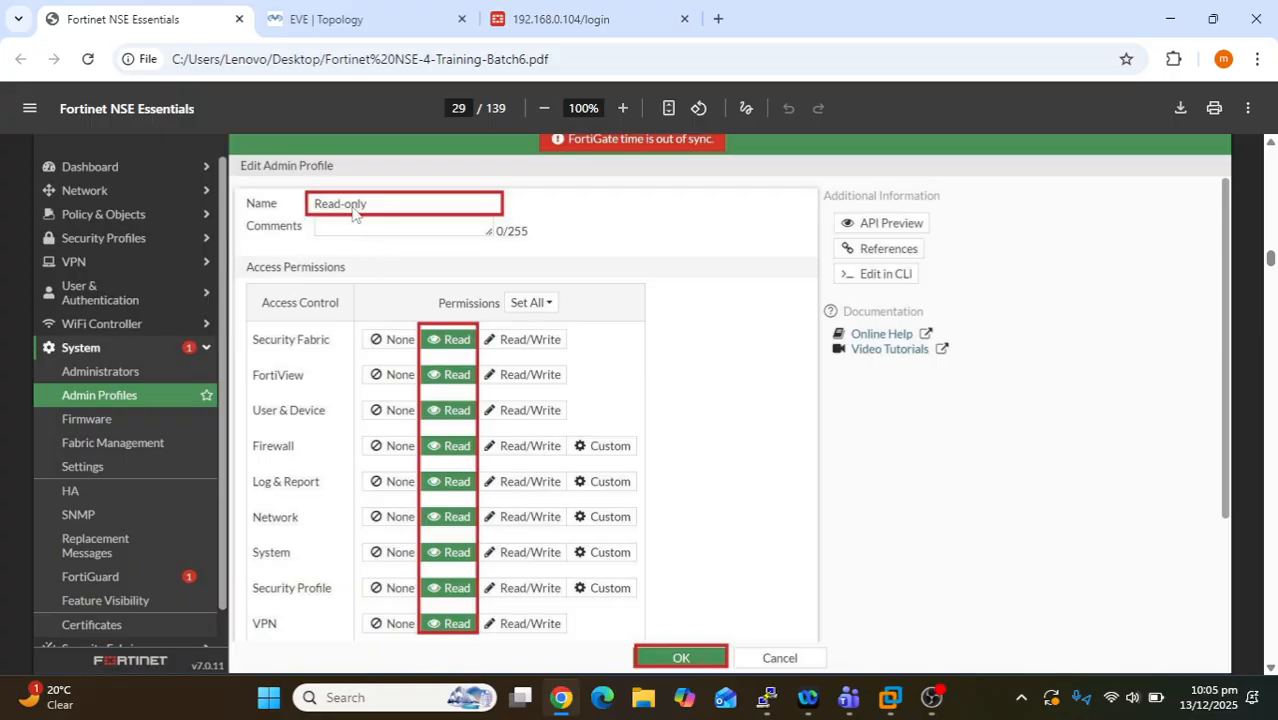
scroll(468, 432, down, 2)
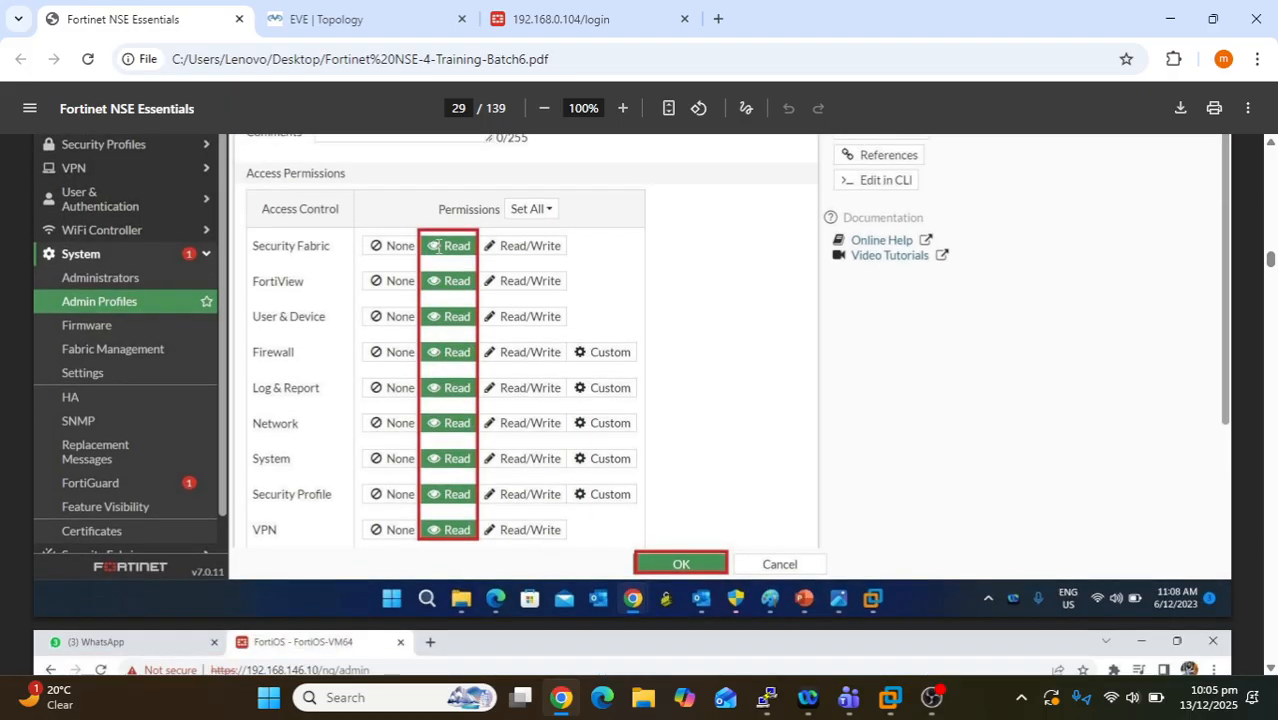
double_click(460, 246)
drag(263, 246, 345, 248)
drag(441, 246, 486, 246)
click(392, 248)
drag(405, 247, 423, 247)
- Highlight Read on User & Device and the Log & Report label, then scroll to page 30
drag(430, 318, 563, 311)
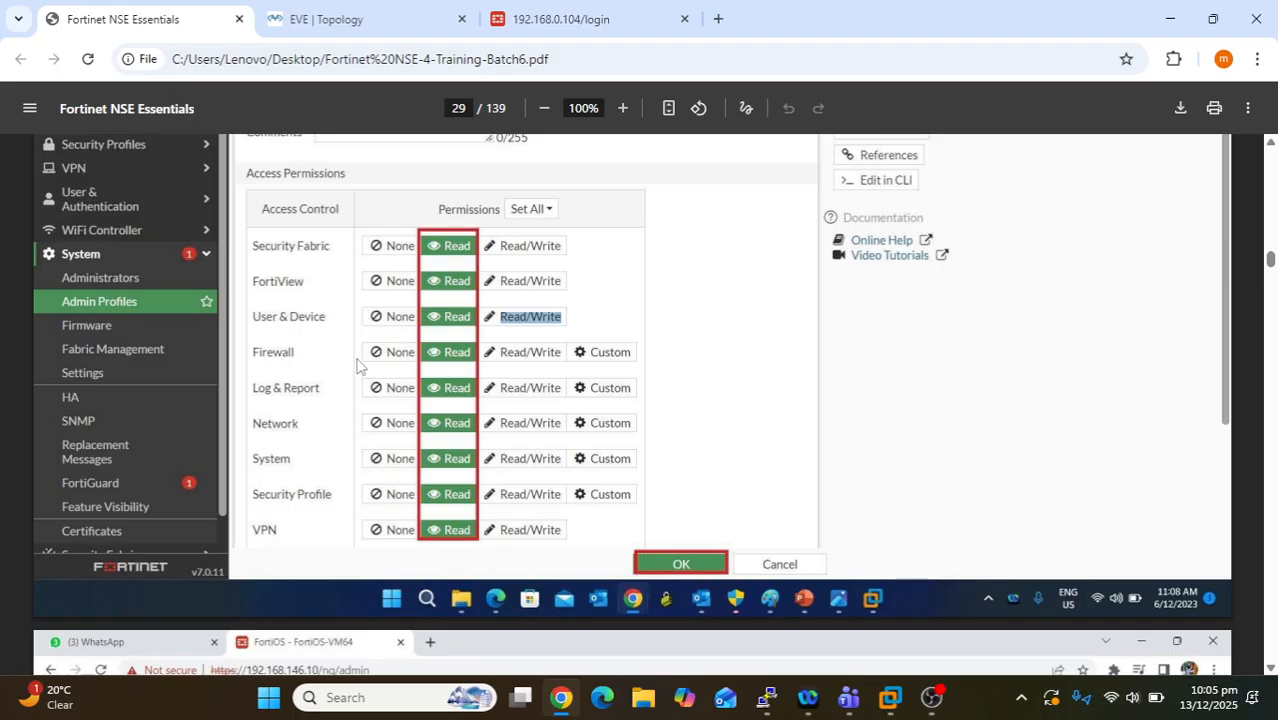
drag(255, 389, 332, 390)
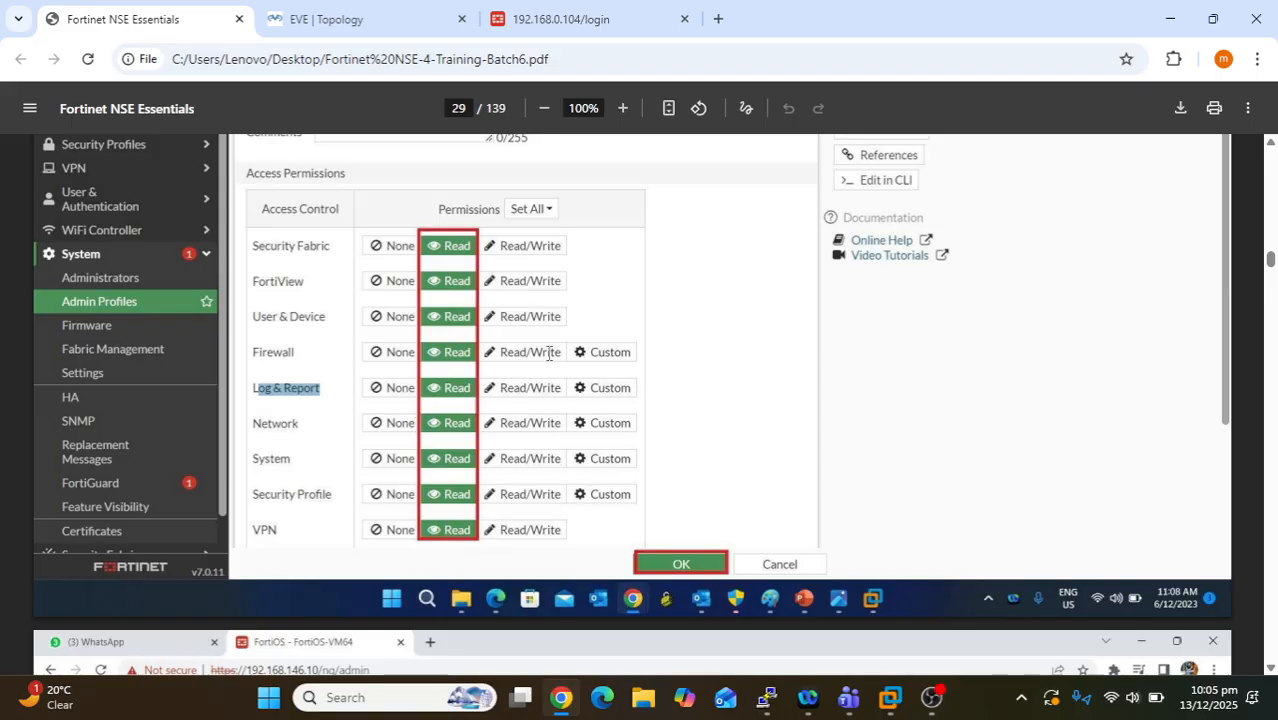
scroll(388, 388, up, 1)
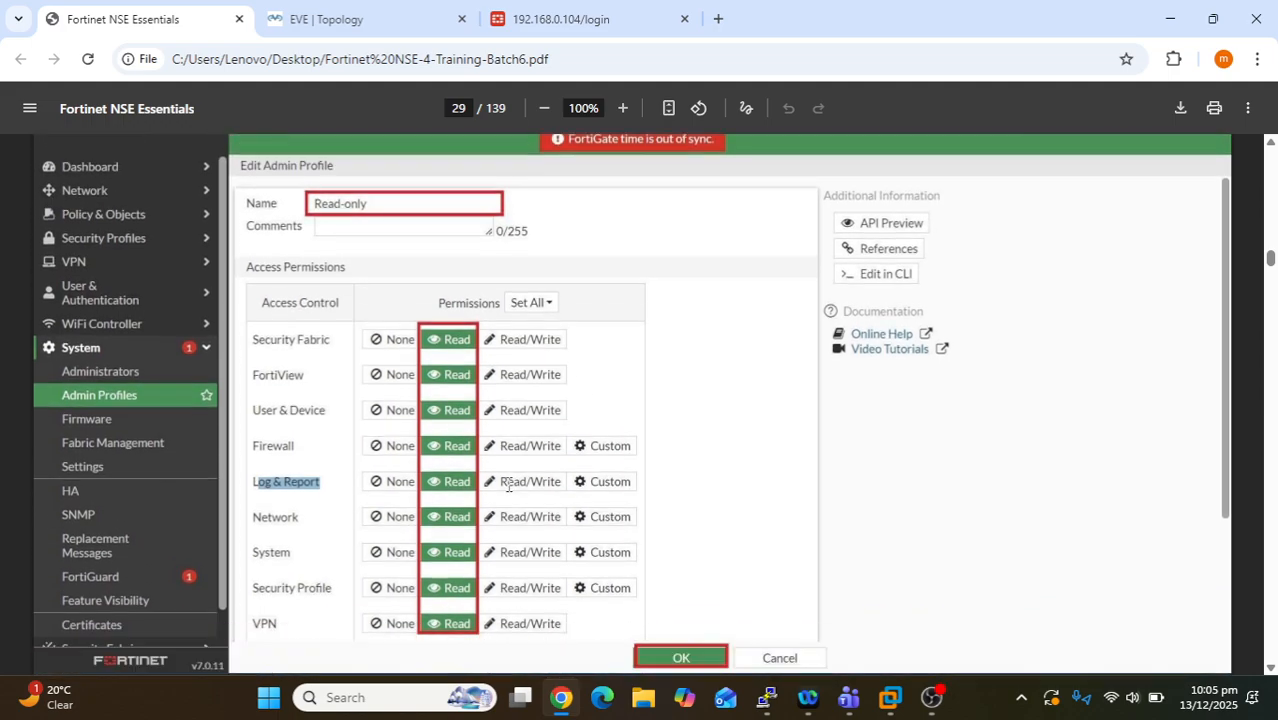
scroll(508, 485, down, 2)
scroll(508, 485, down, 3)
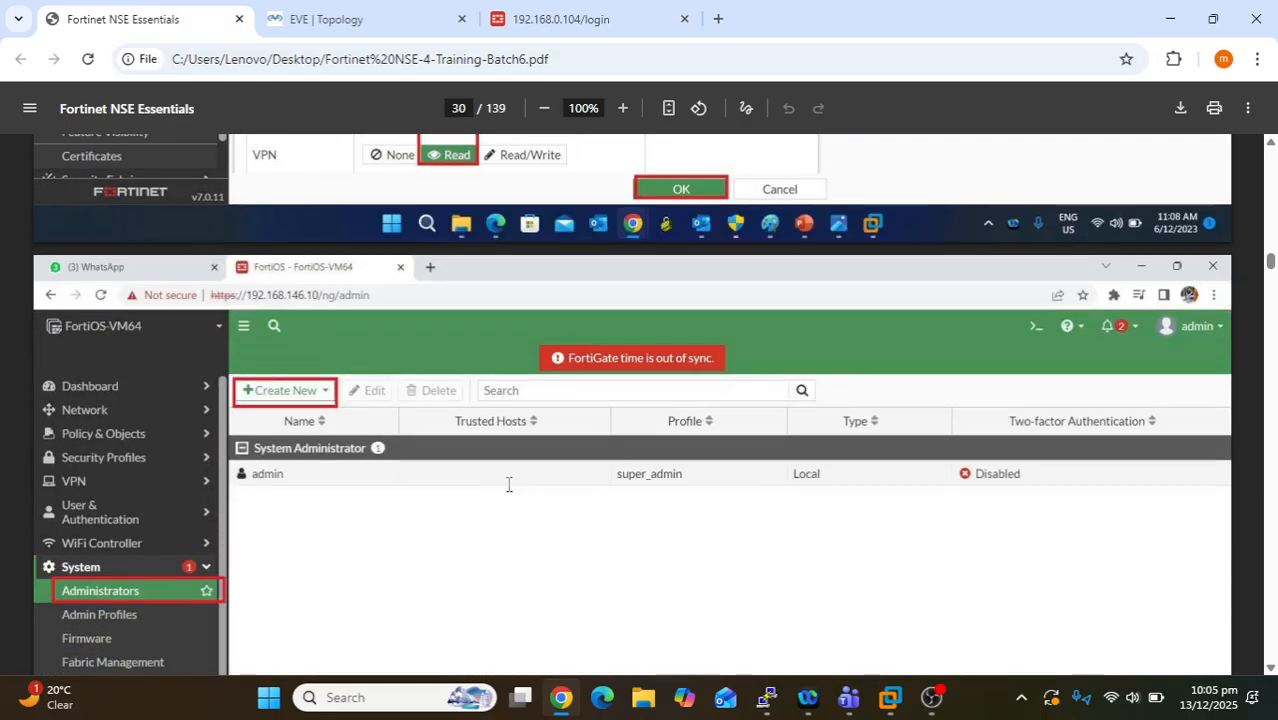
scroll(307, 494, down, 2)
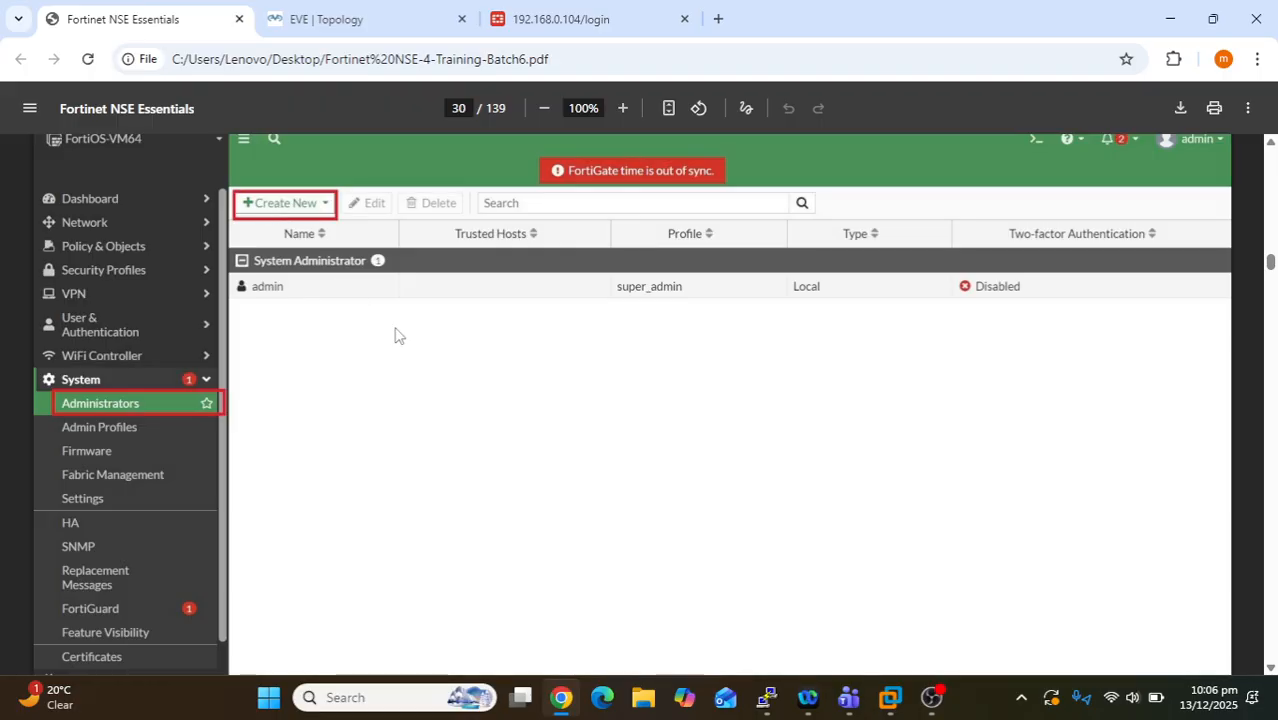
scroll(396, 334, up, 1)
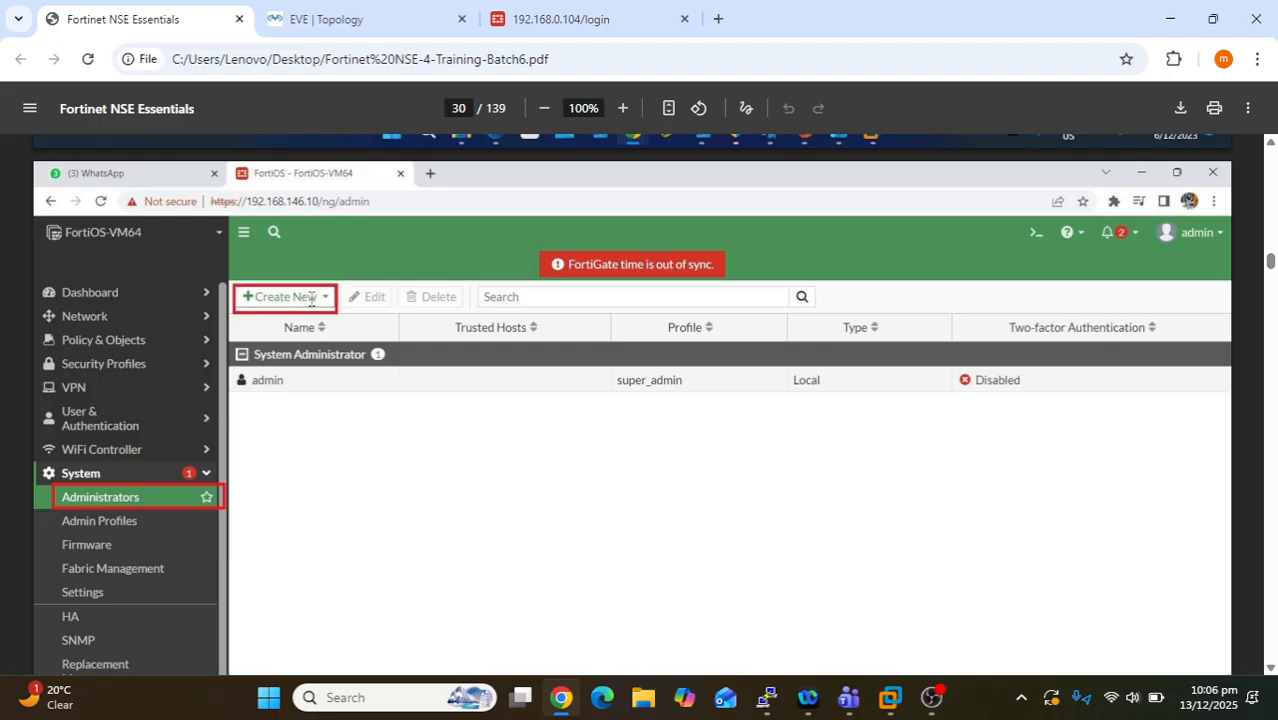
scroll(337, 428, down, 1)
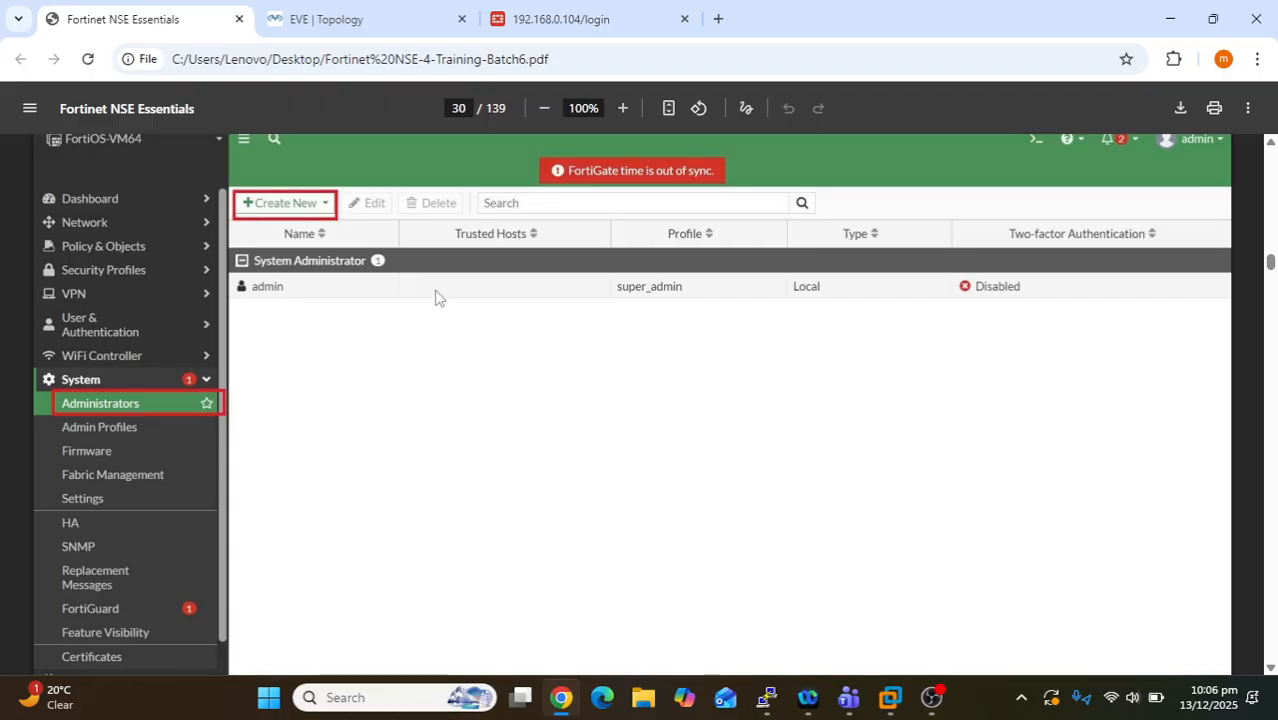
drag(281, 288, 253, 286)
click(297, 289)
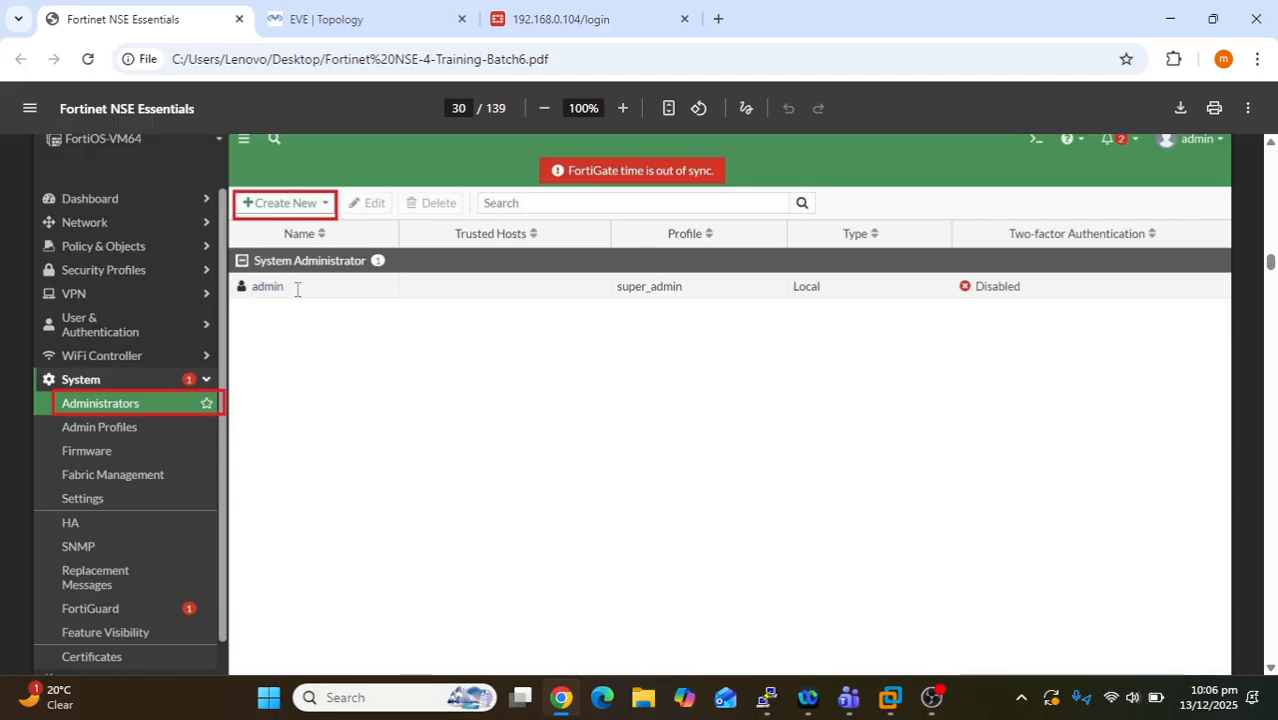
drag(297, 289, 253, 288)
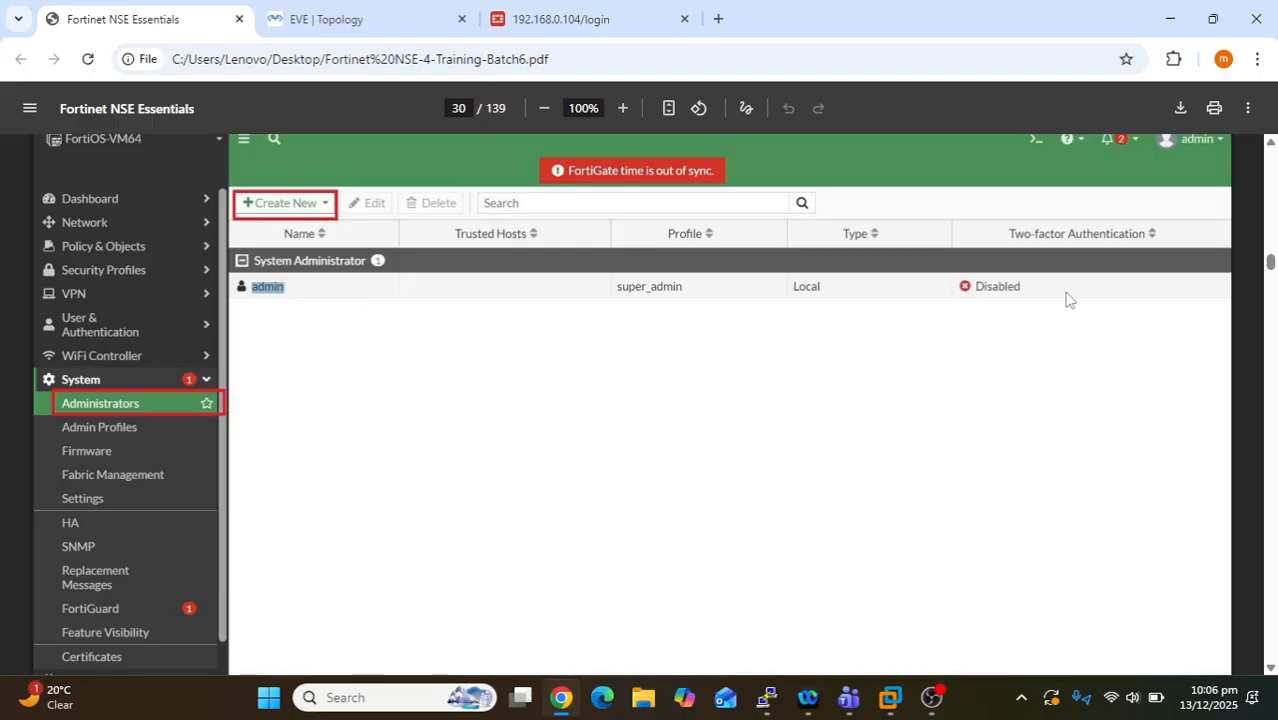
click(641, 289)
drag(694, 288, 620, 295)
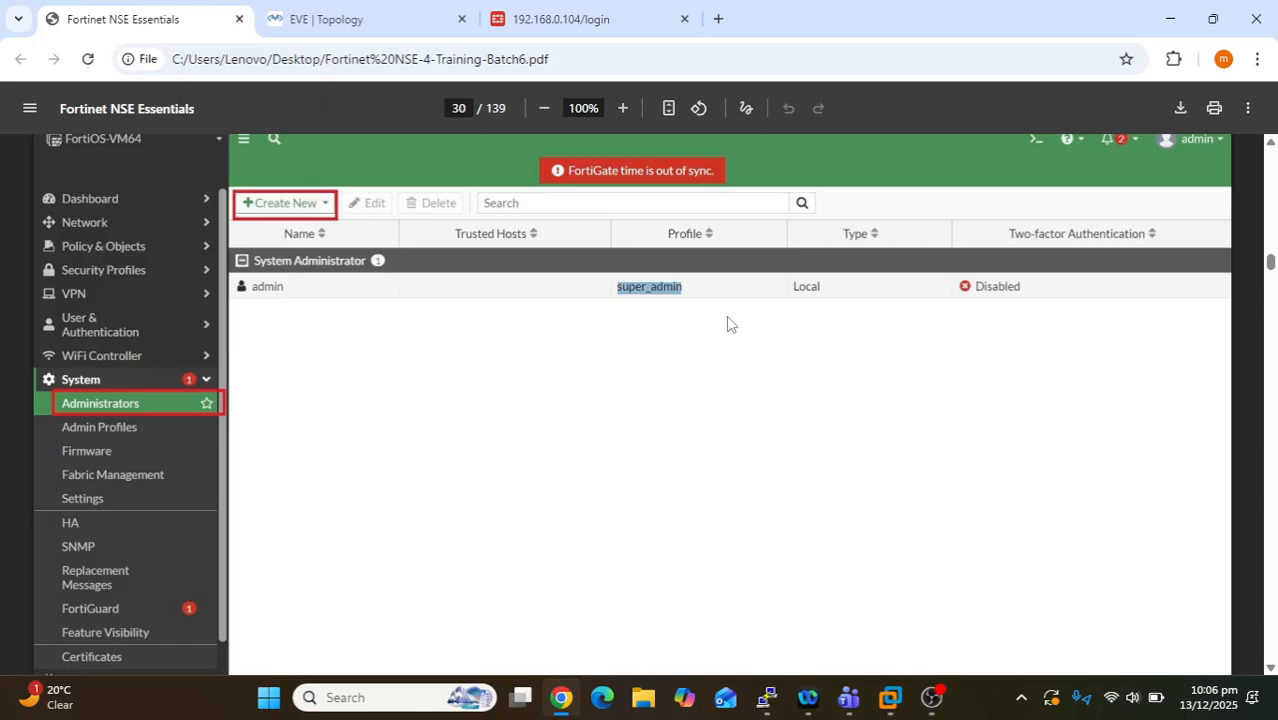
scroll(340, 474, down, 2)
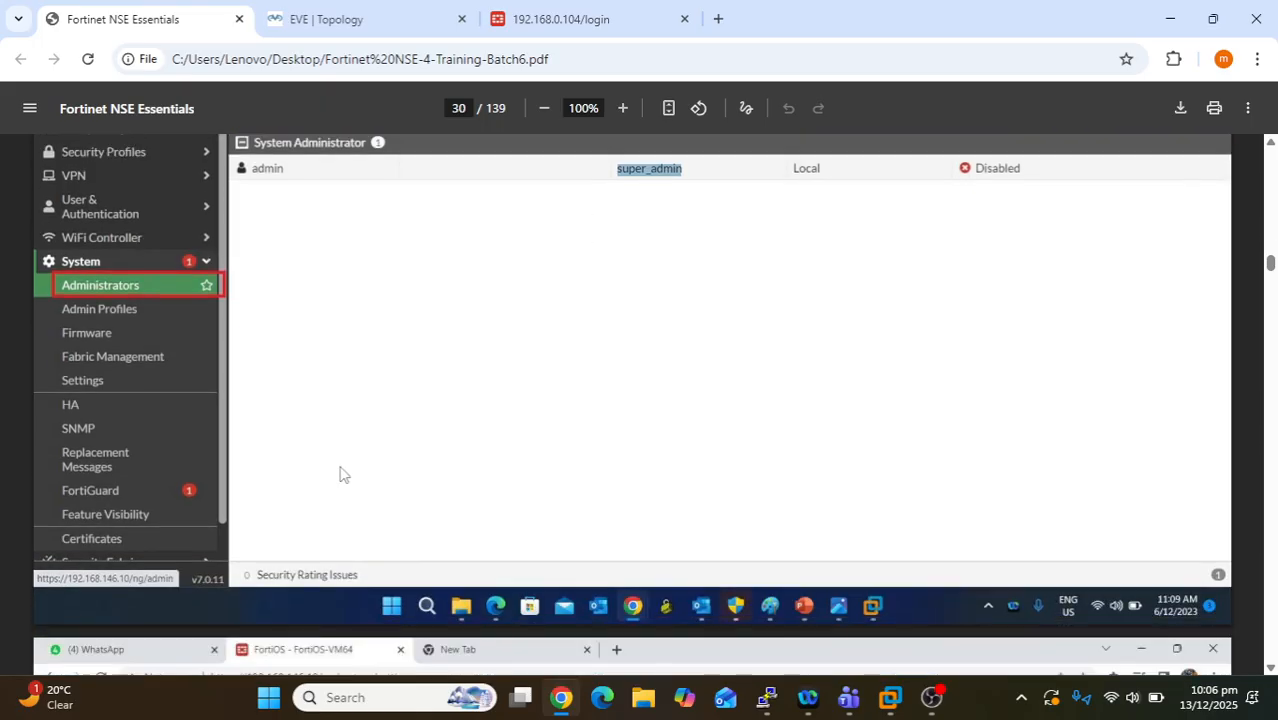
- Scroll down to page 31 with the System Settings screenshot
scroll(340, 474, down, 2)
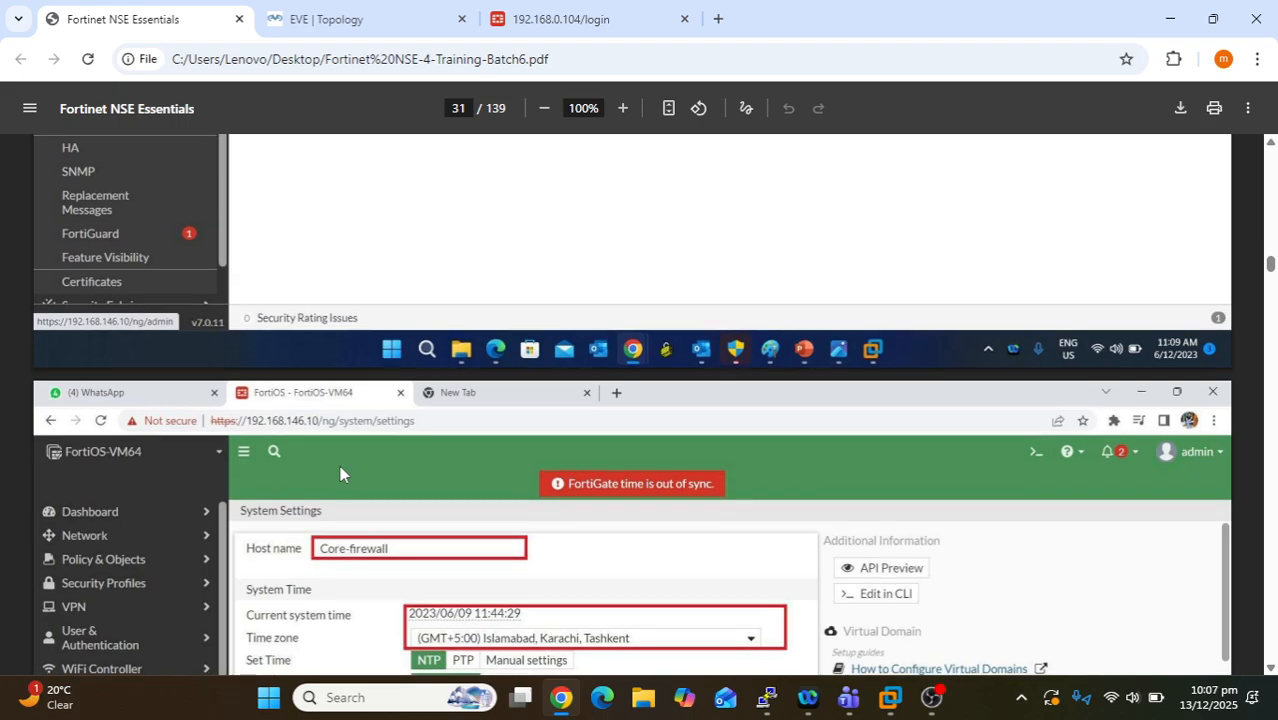
scroll(340, 474, down, 1)
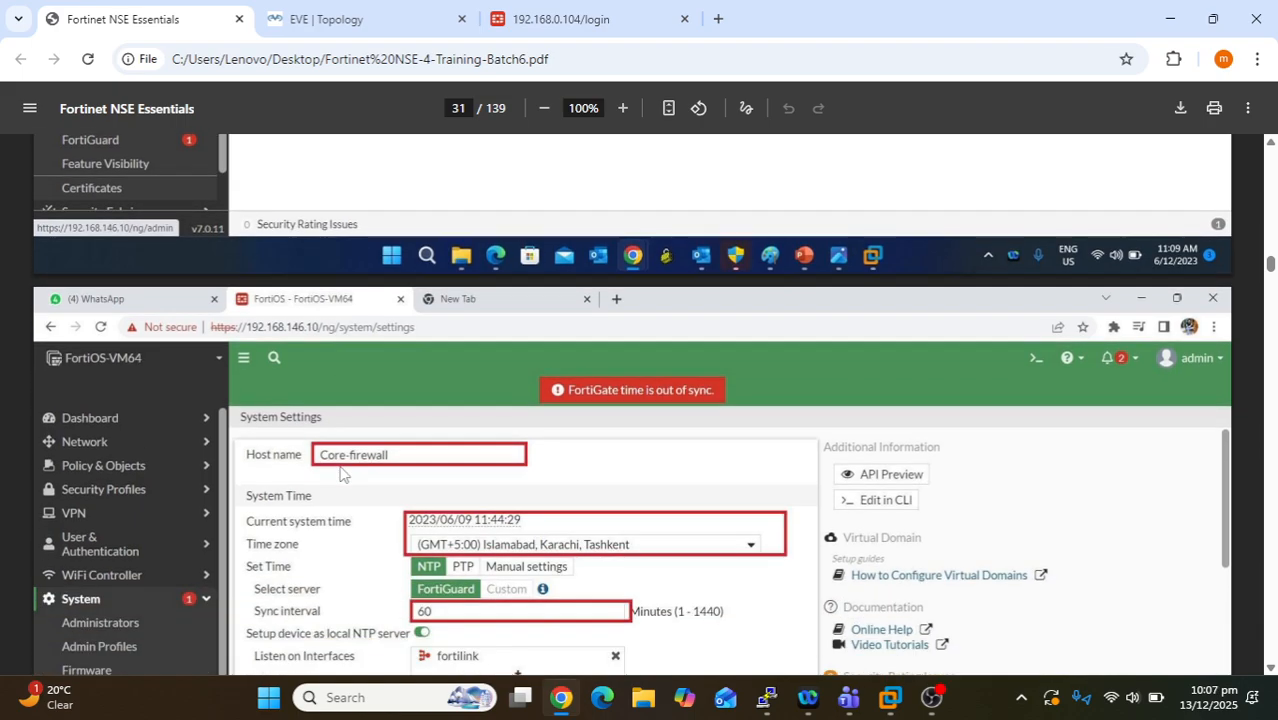
scroll(340, 474, down, 1)
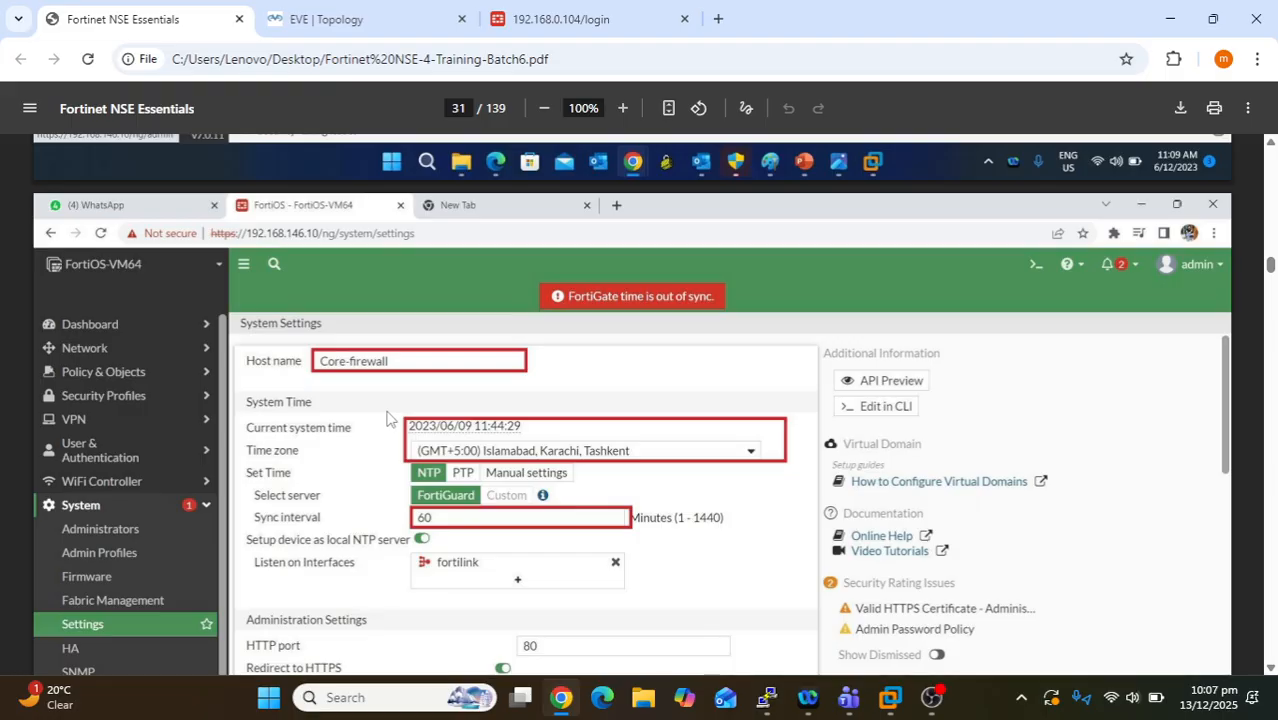
scroll(388, 418, down, 2)
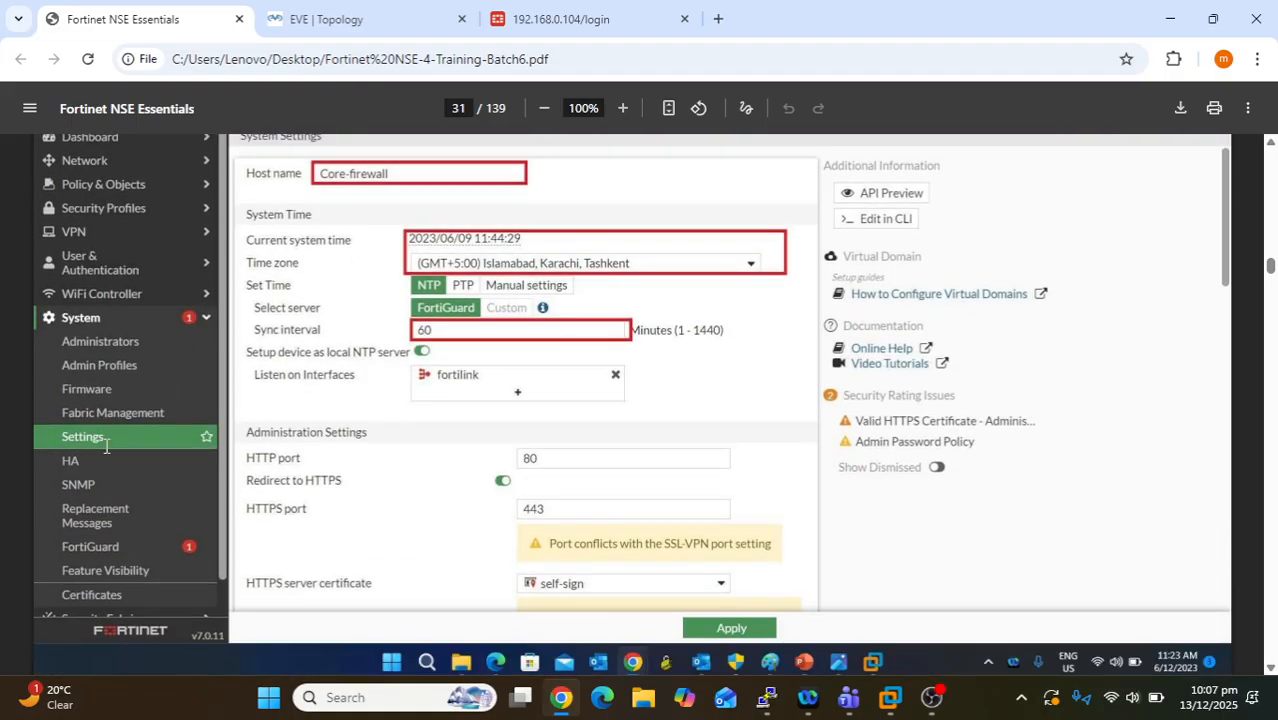
scroll(655, 434, up, 1)
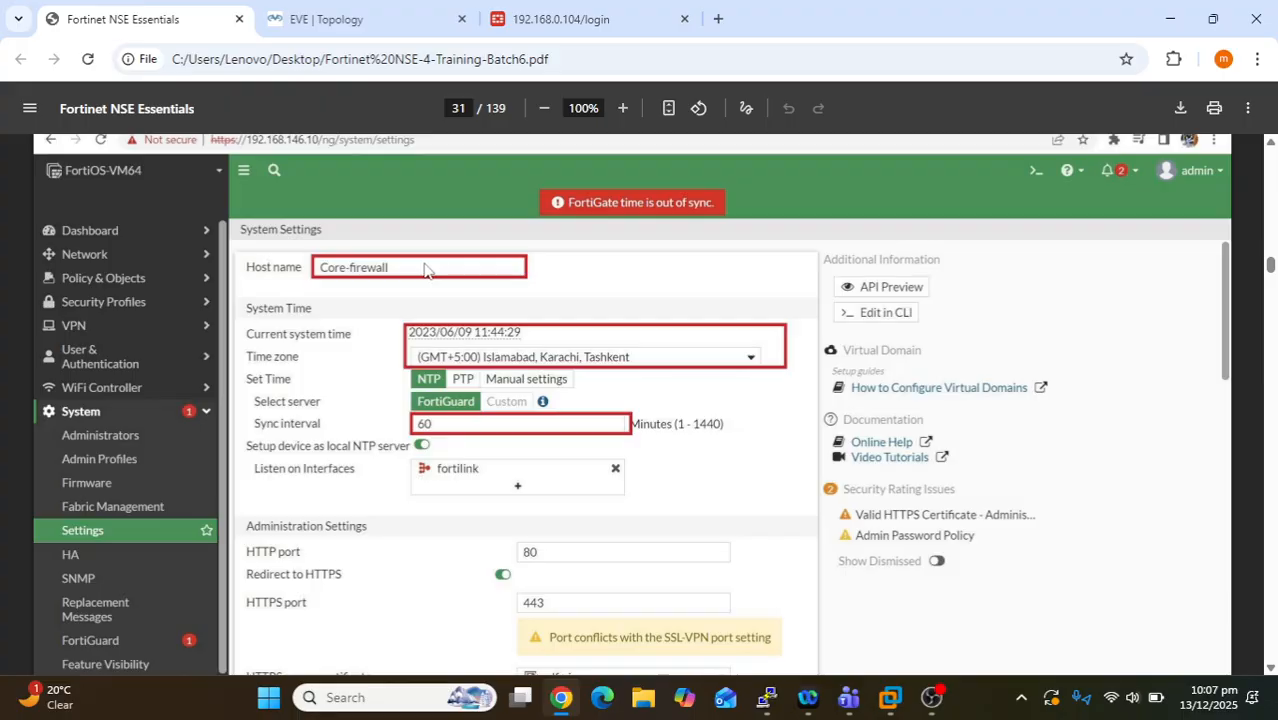
- Highlight the Core-firewall host name and the FortiGuard time server option
drag(383, 272, 322, 263)
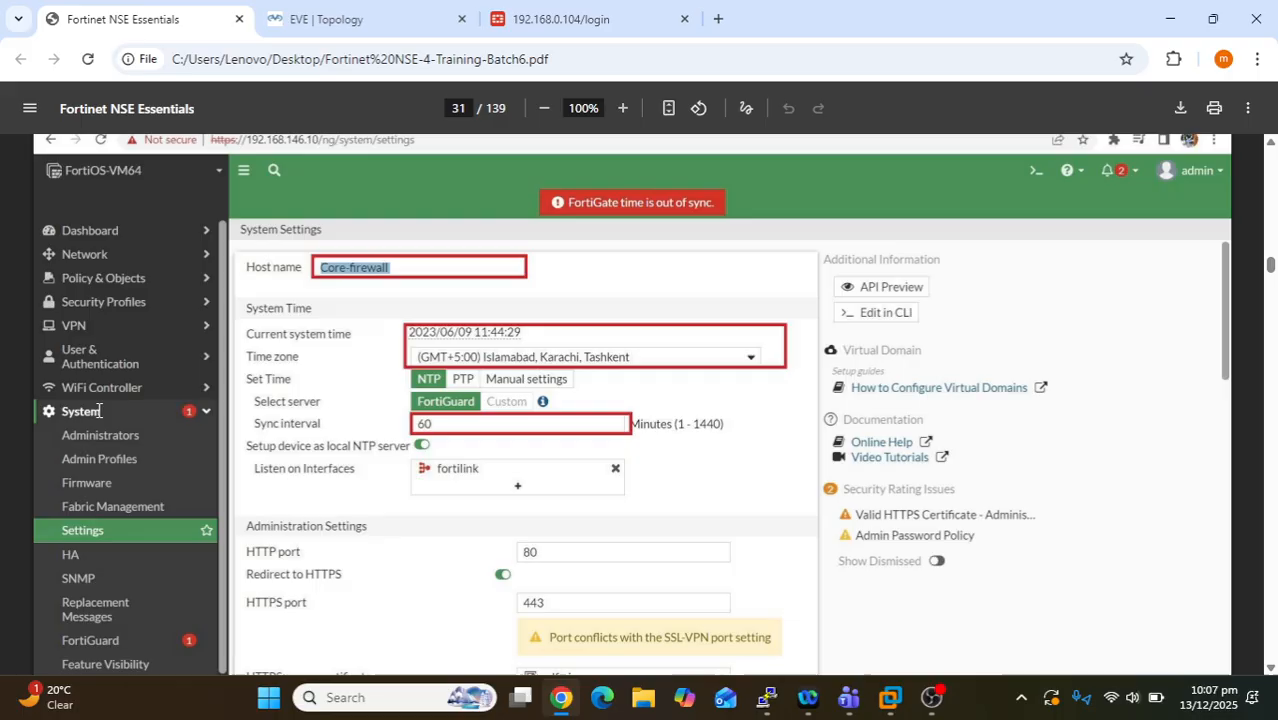
click(100, 528)
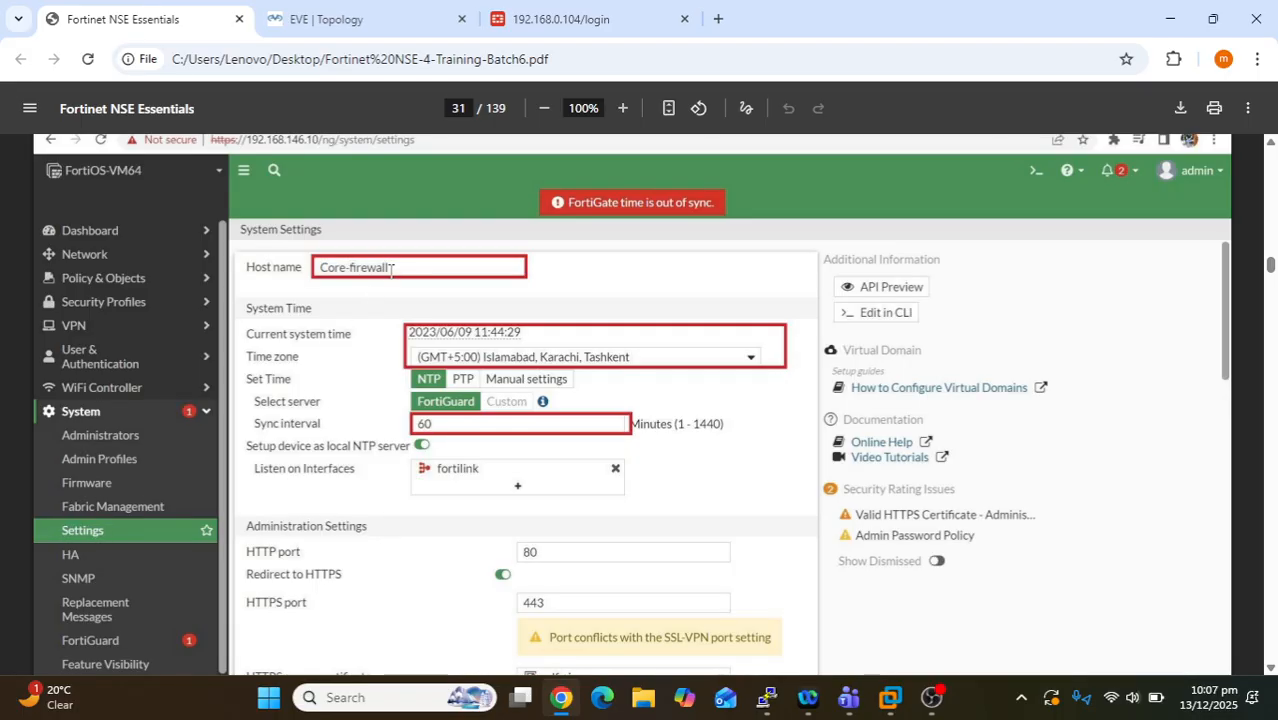
drag(389, 268, 322, 270)
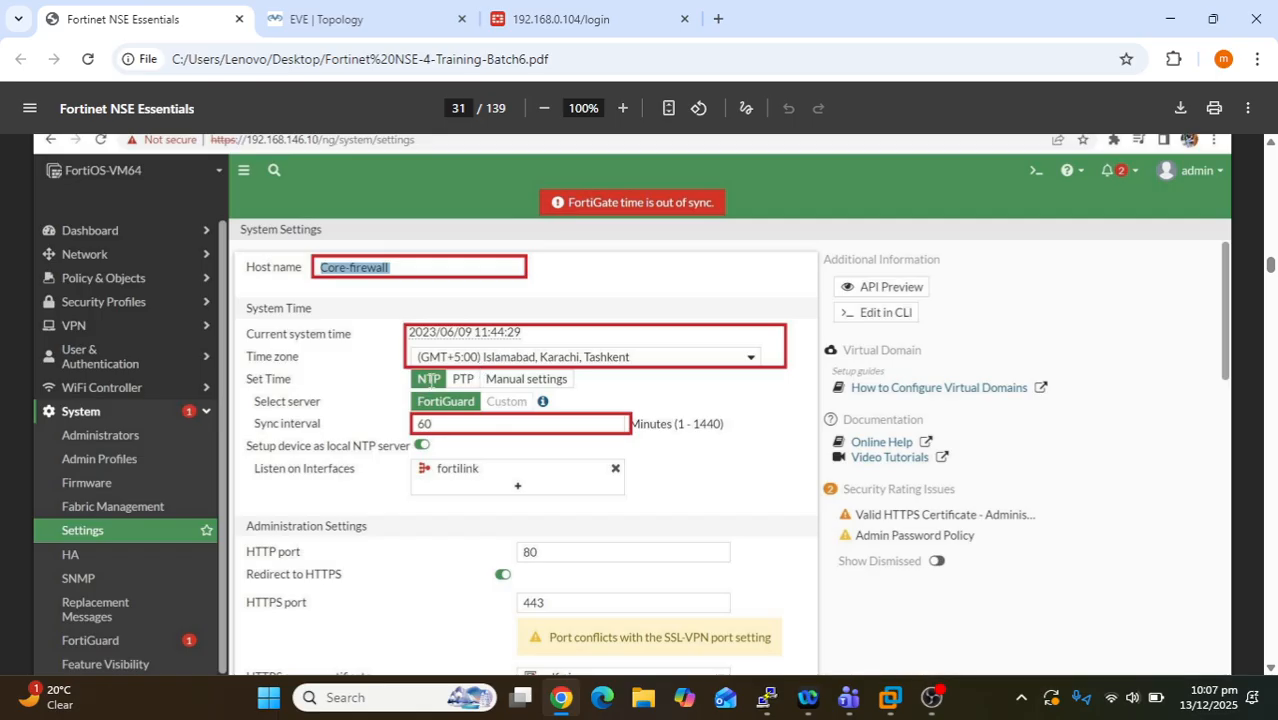
click(443, 371)
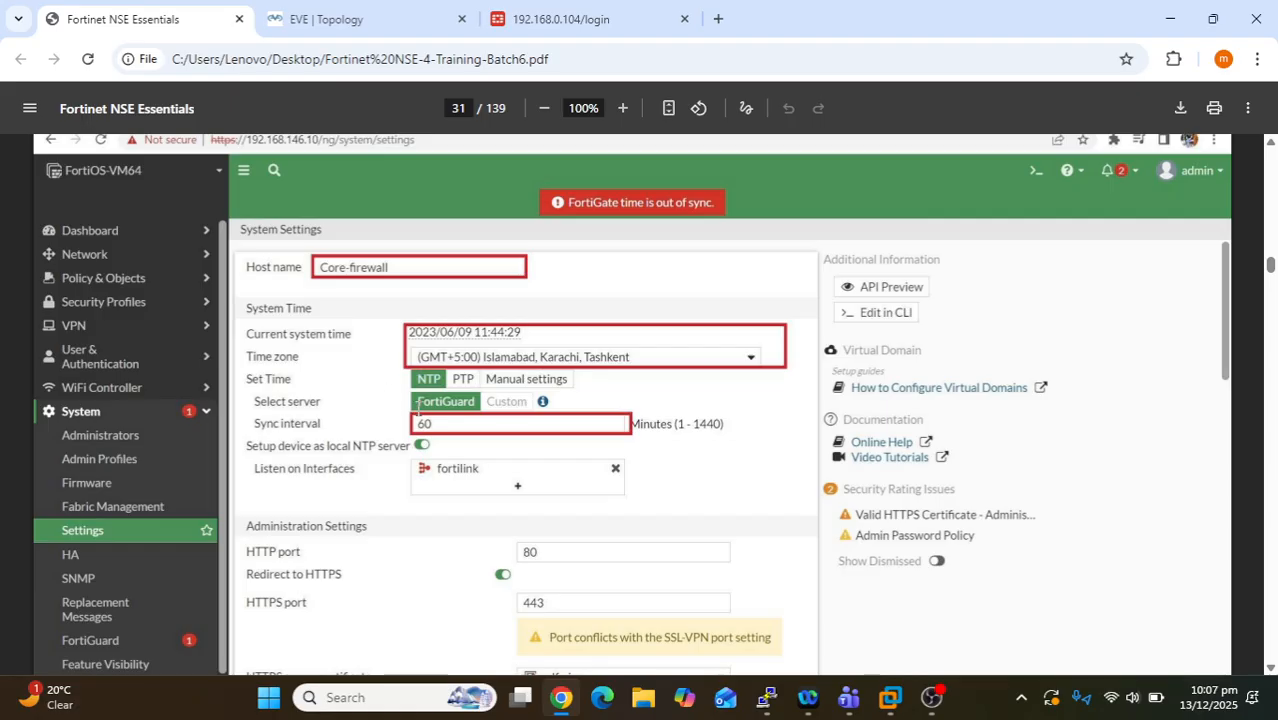
drag(483, 401, 416, 403)
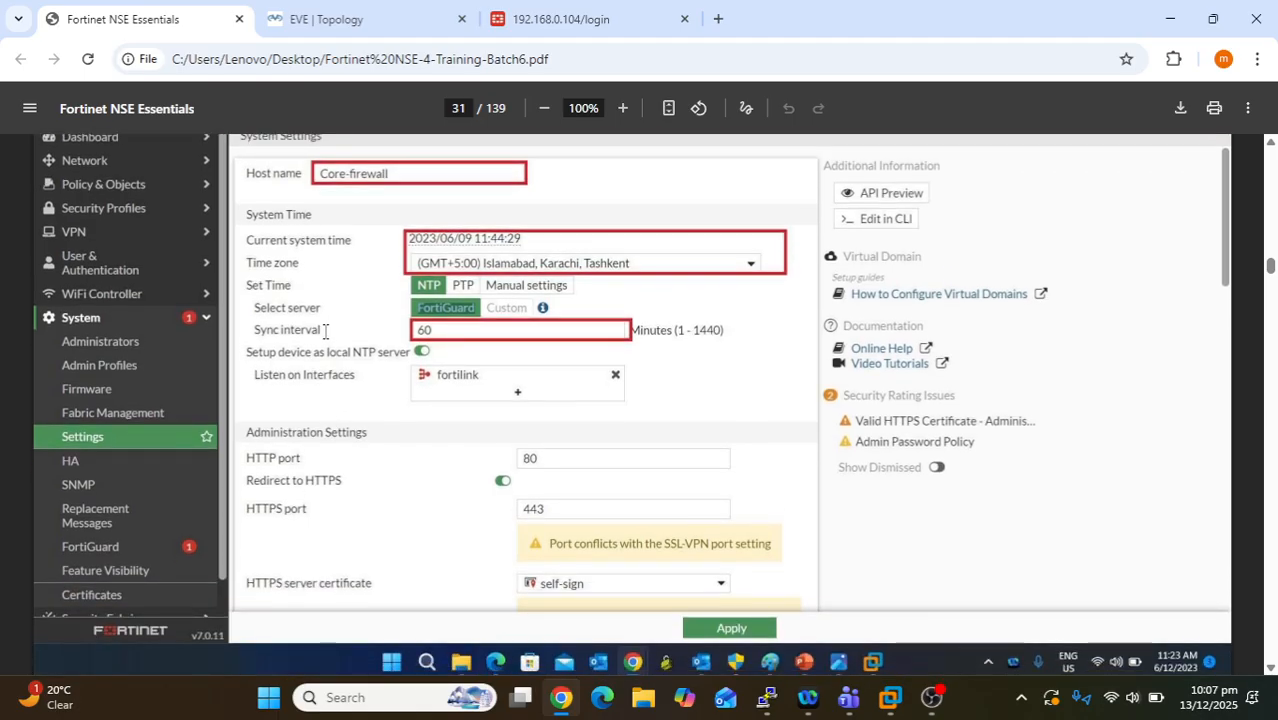
drag(325, 331, 259, 338)
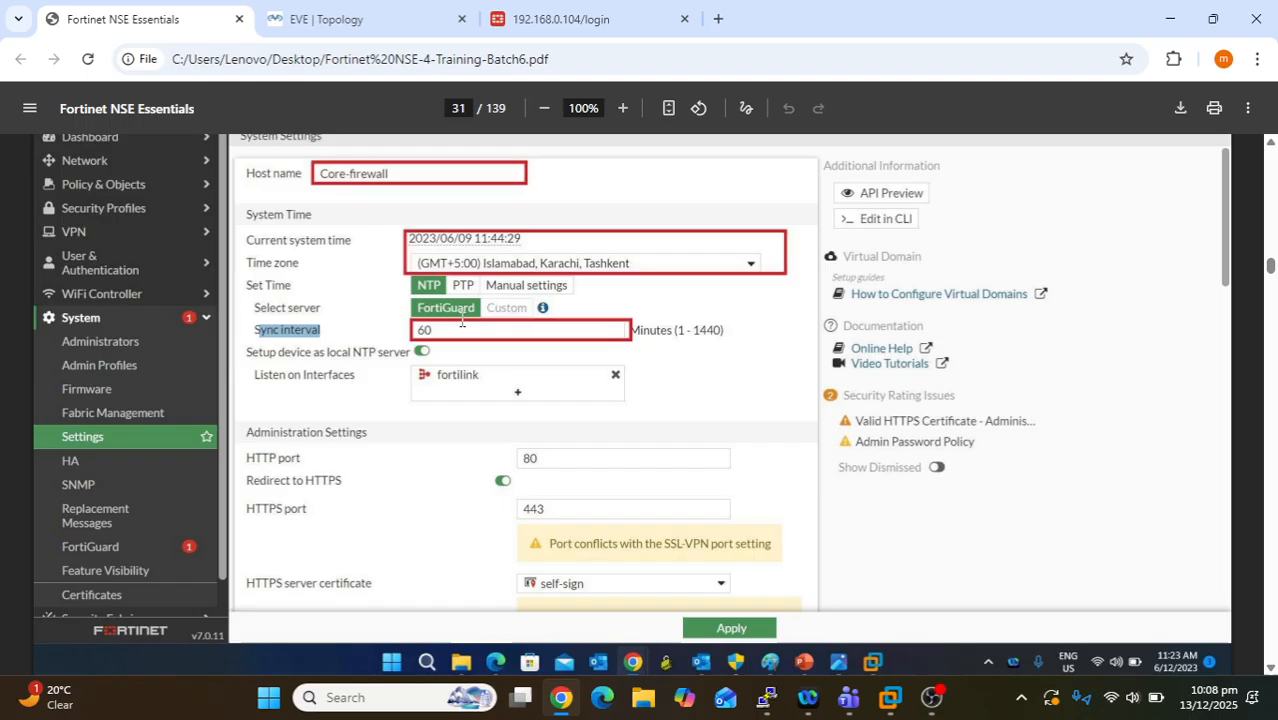
drag(675, 331, 721, 330)
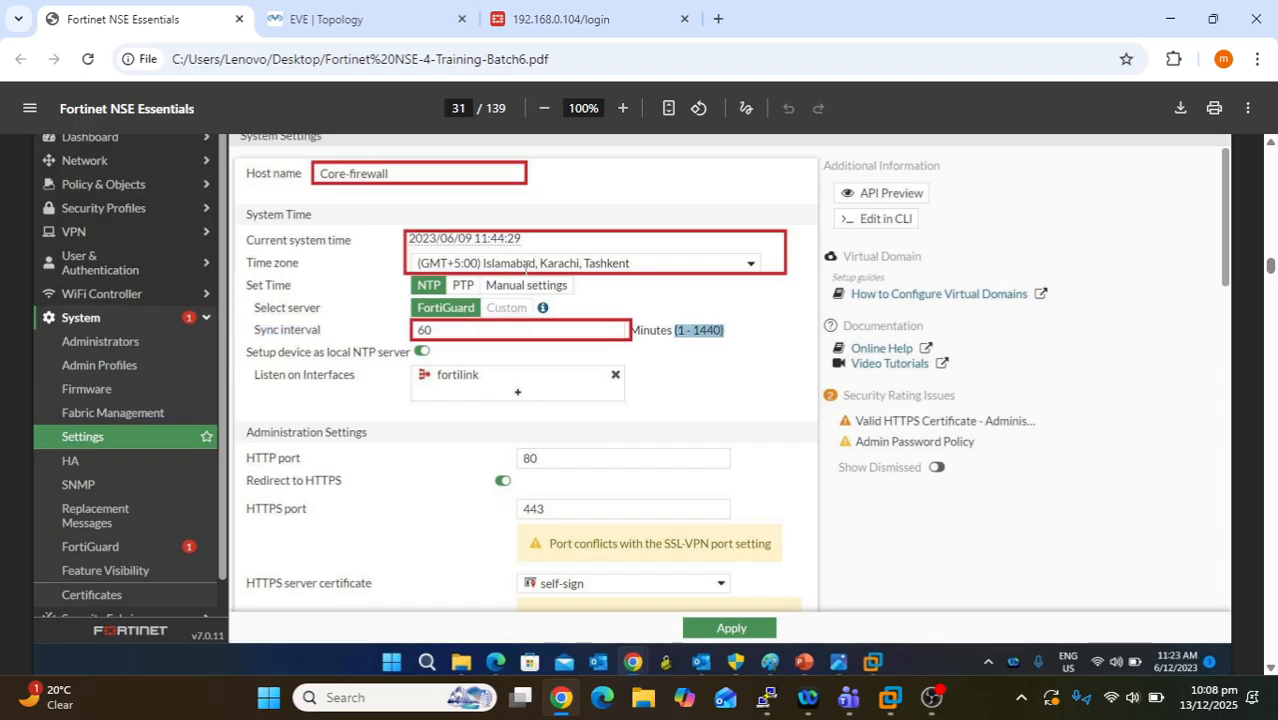
drag(440, 331, 404, 336)
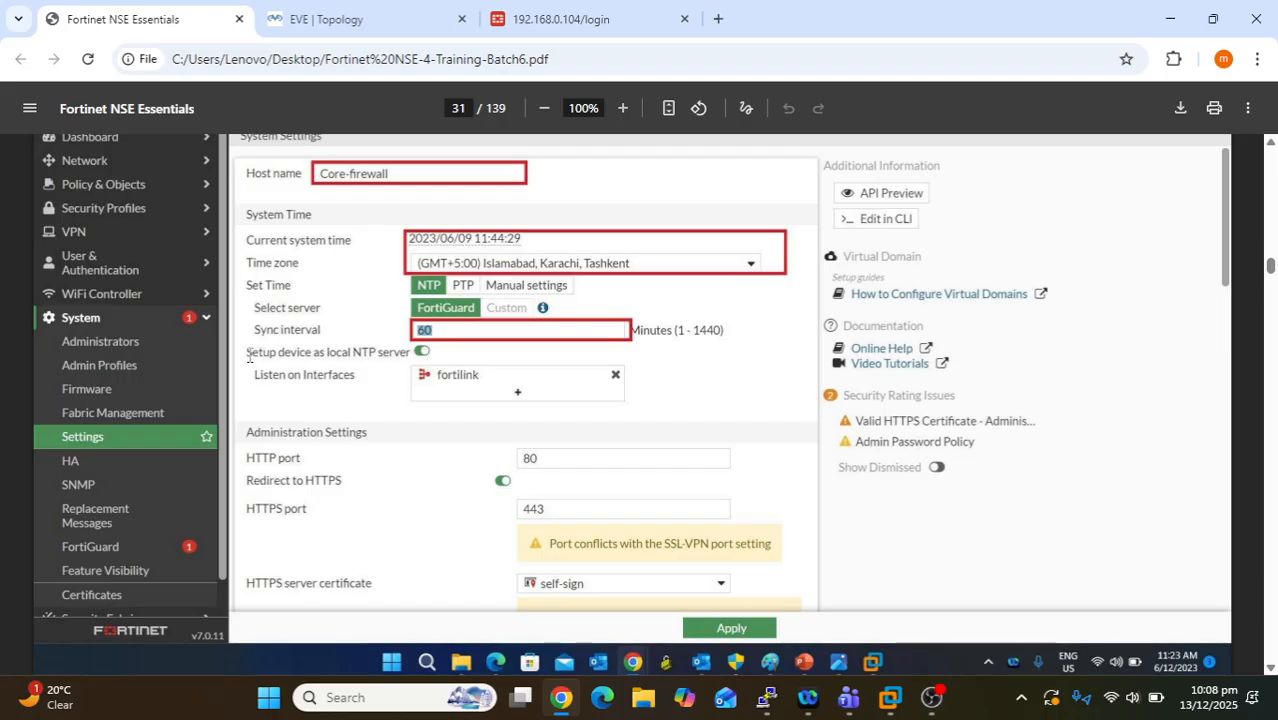
drag(247, 353, 407, 360)
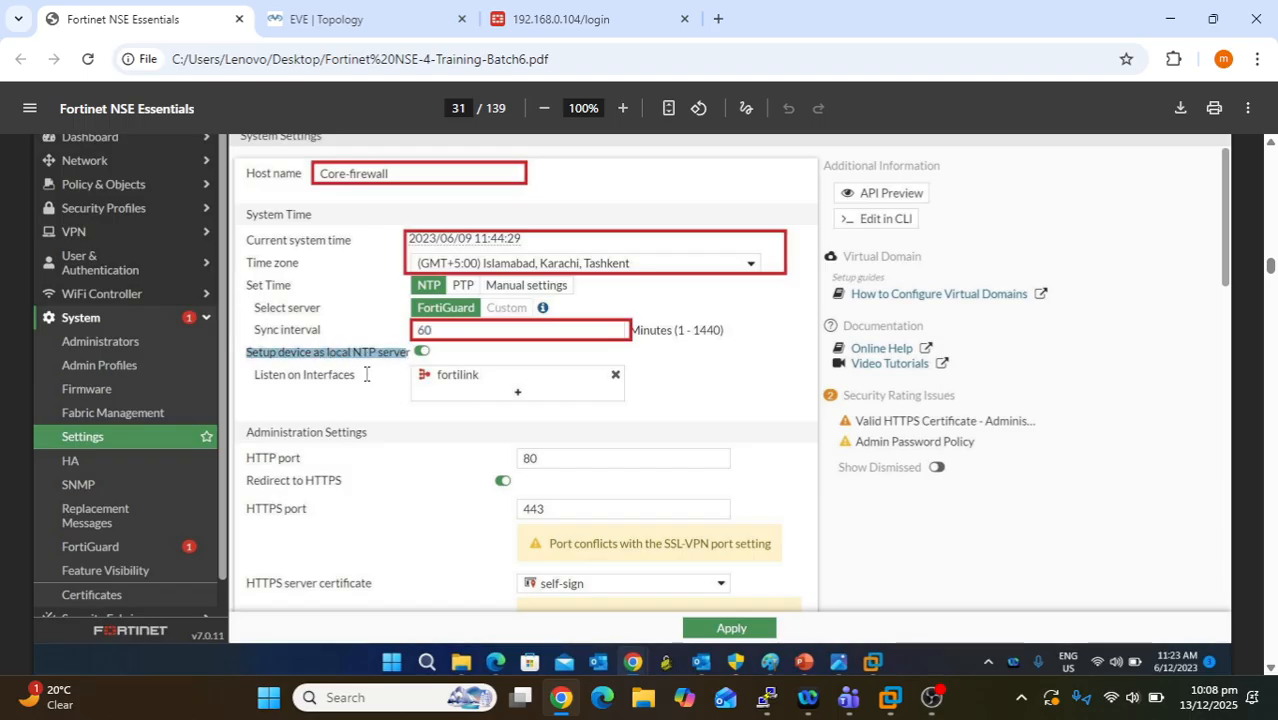
click(368, 370)
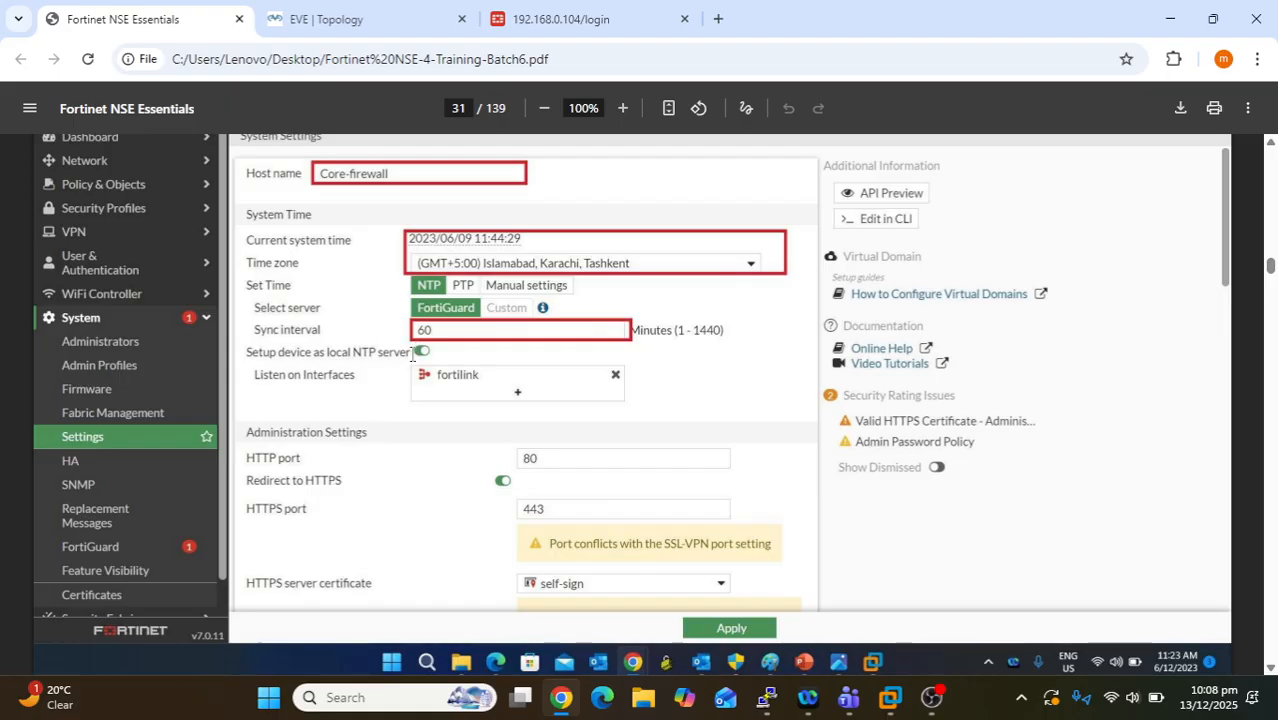
drag(412, 356, 381, 350)
click(414, 354)
drag(358, 378, 257, 388)
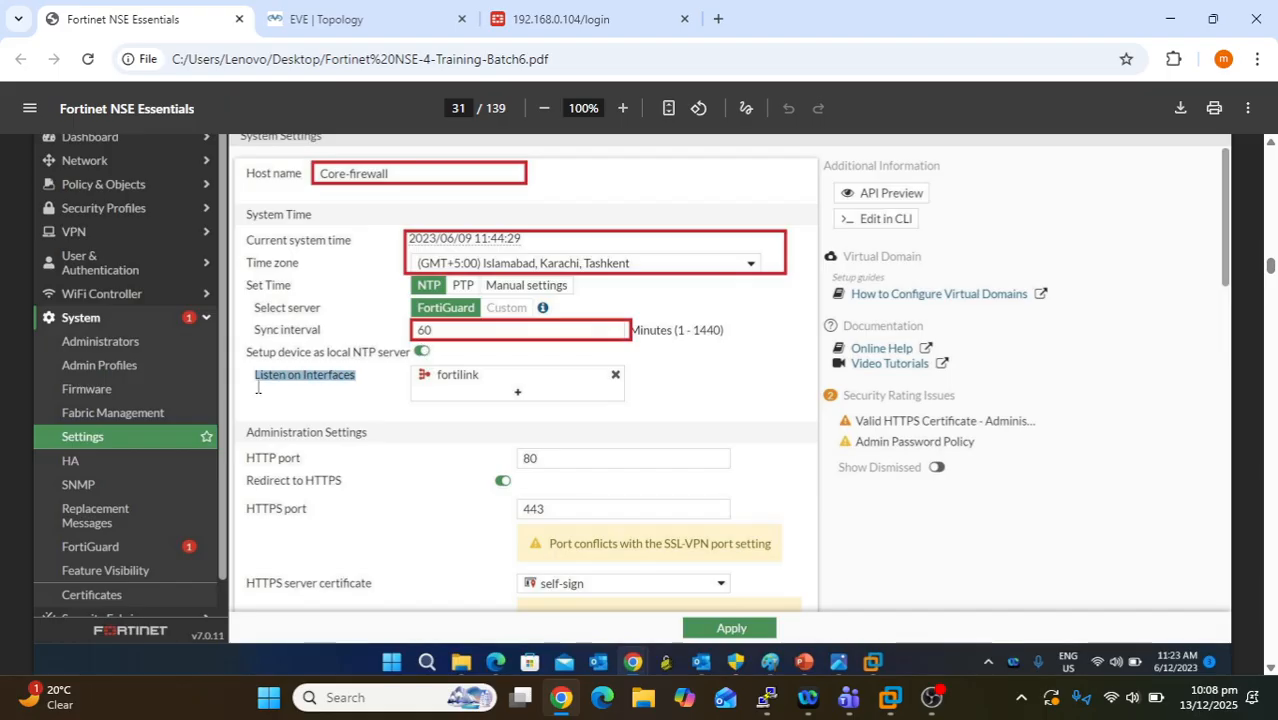
click(338, 402)
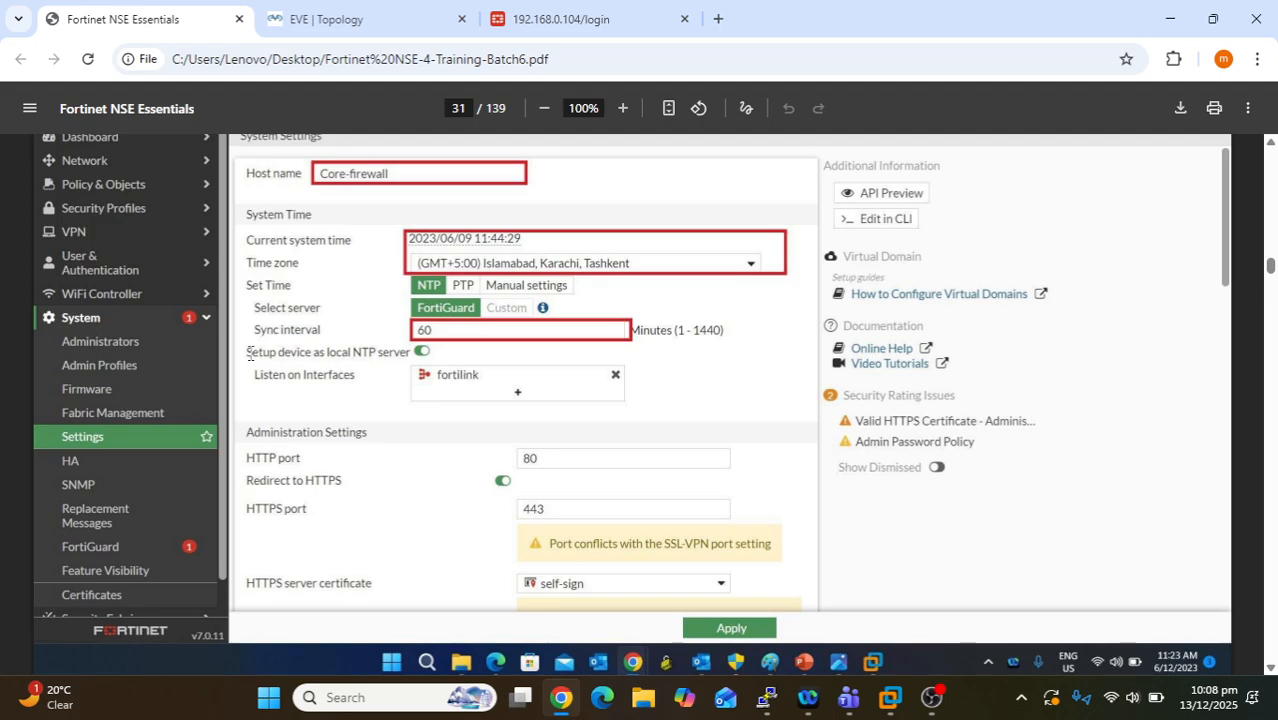
drag(250, 355, 406, 355)
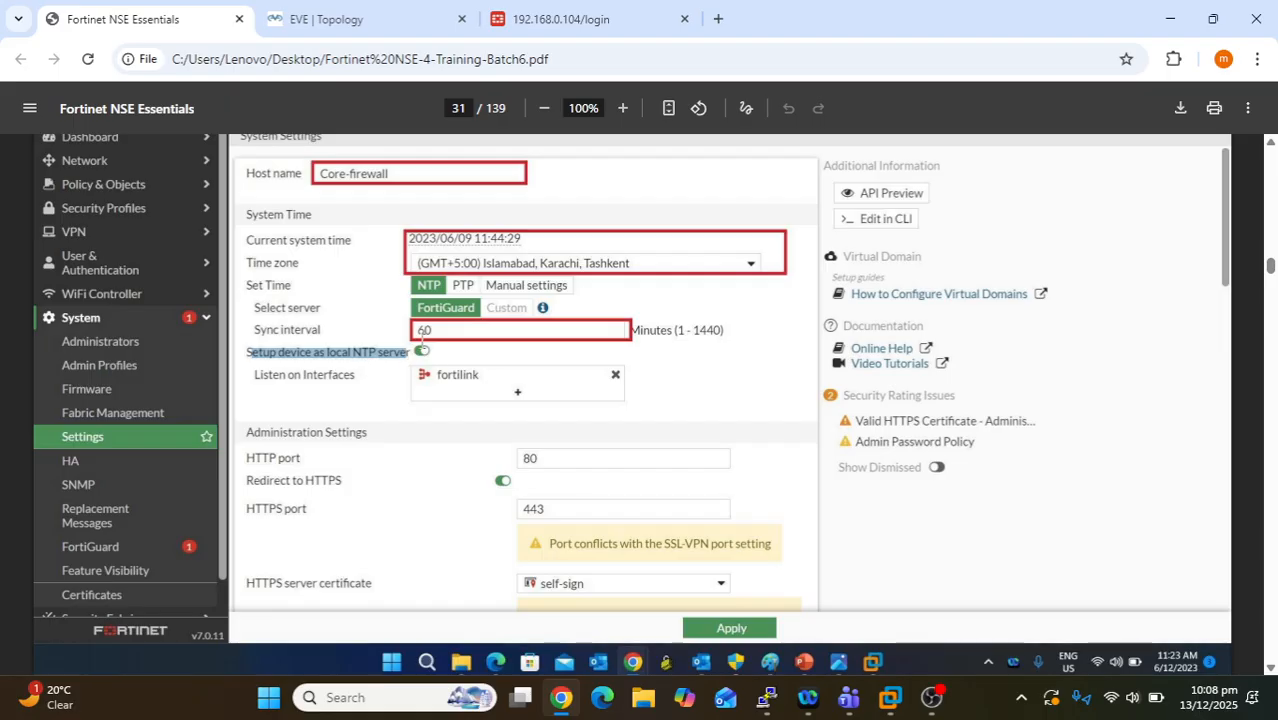
click(422, 352)
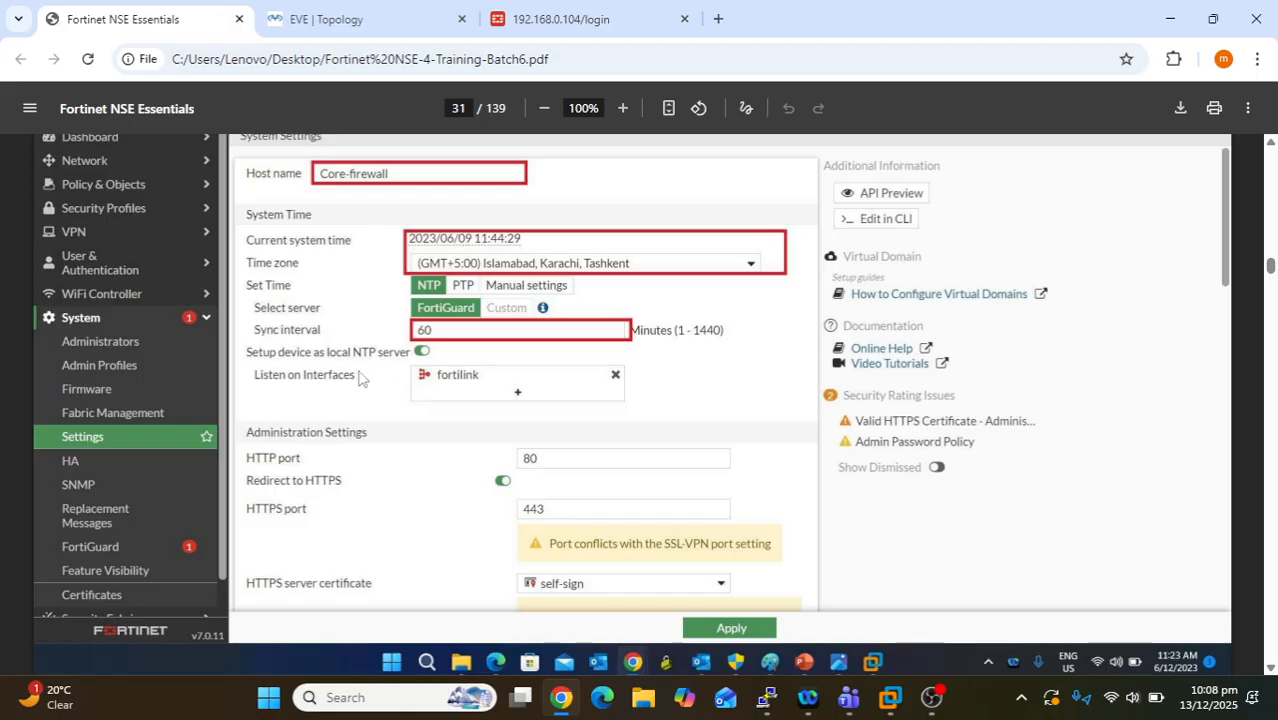
drag(486, 374, 444, 377)
click(493, 379)
- Highlight the local NTP server label and the current system time value on page 31
drag(411, 352, 244, 352)
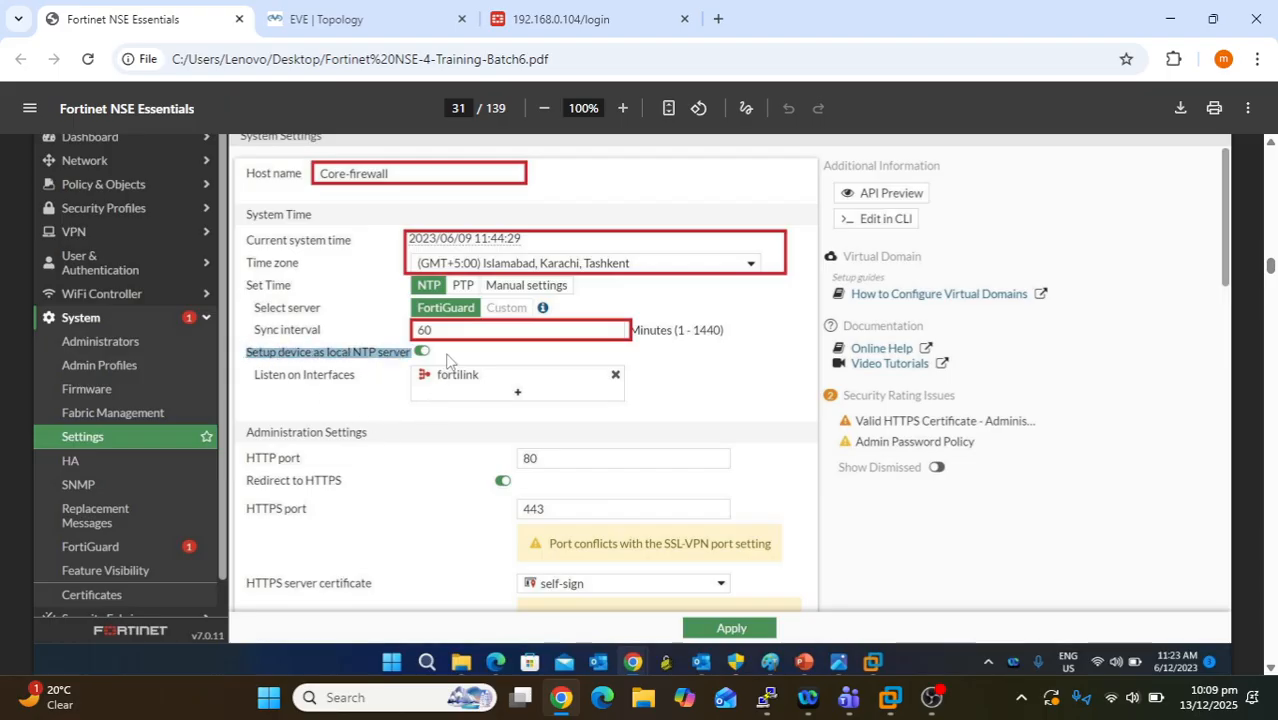
click(509, 360)
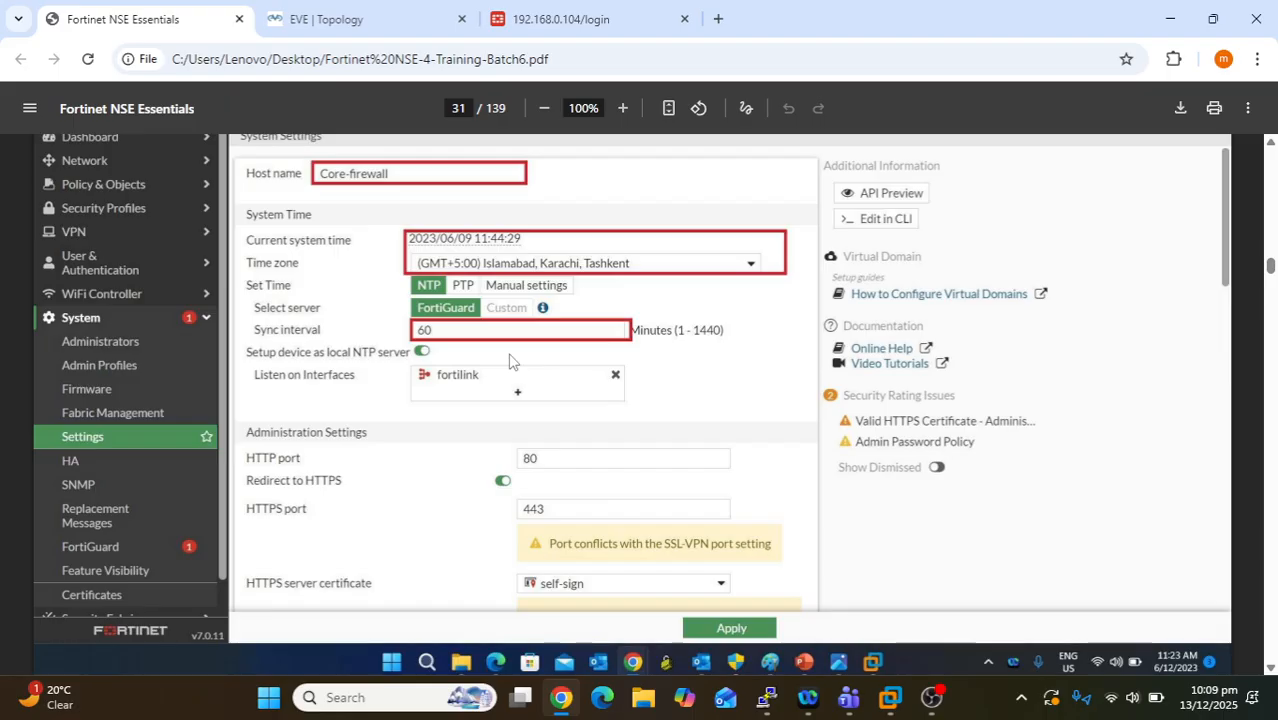
drag(521, 240, 407, 241)
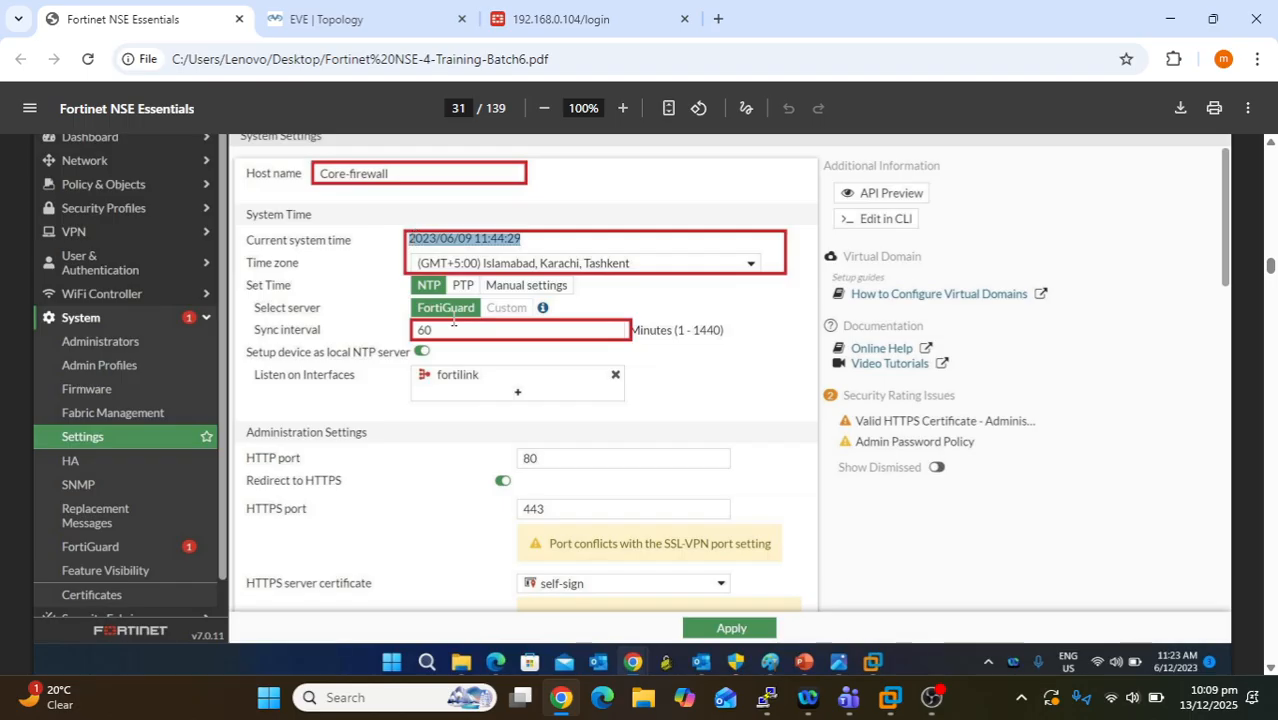
click(449, 455)
- Scroll down and highlight the HTTP port label and its value 80
scroll(449, 460, down, 1)
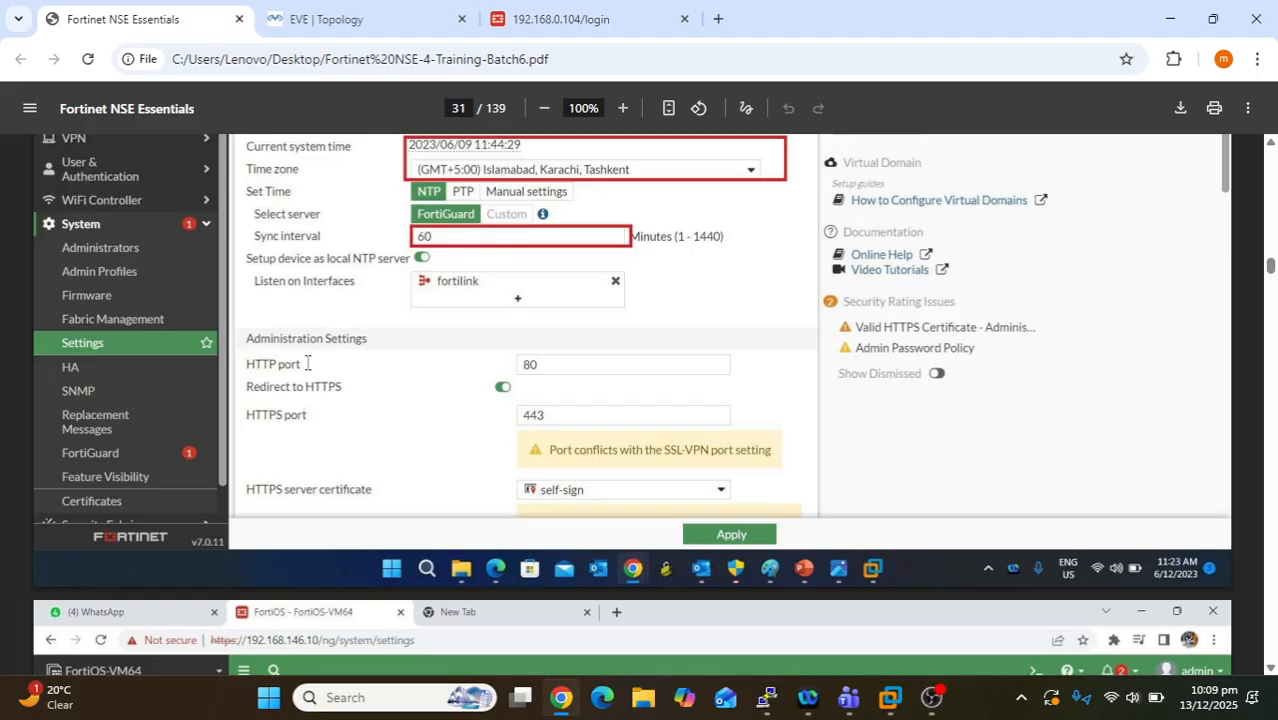
drag(304, 363, 246, 365)
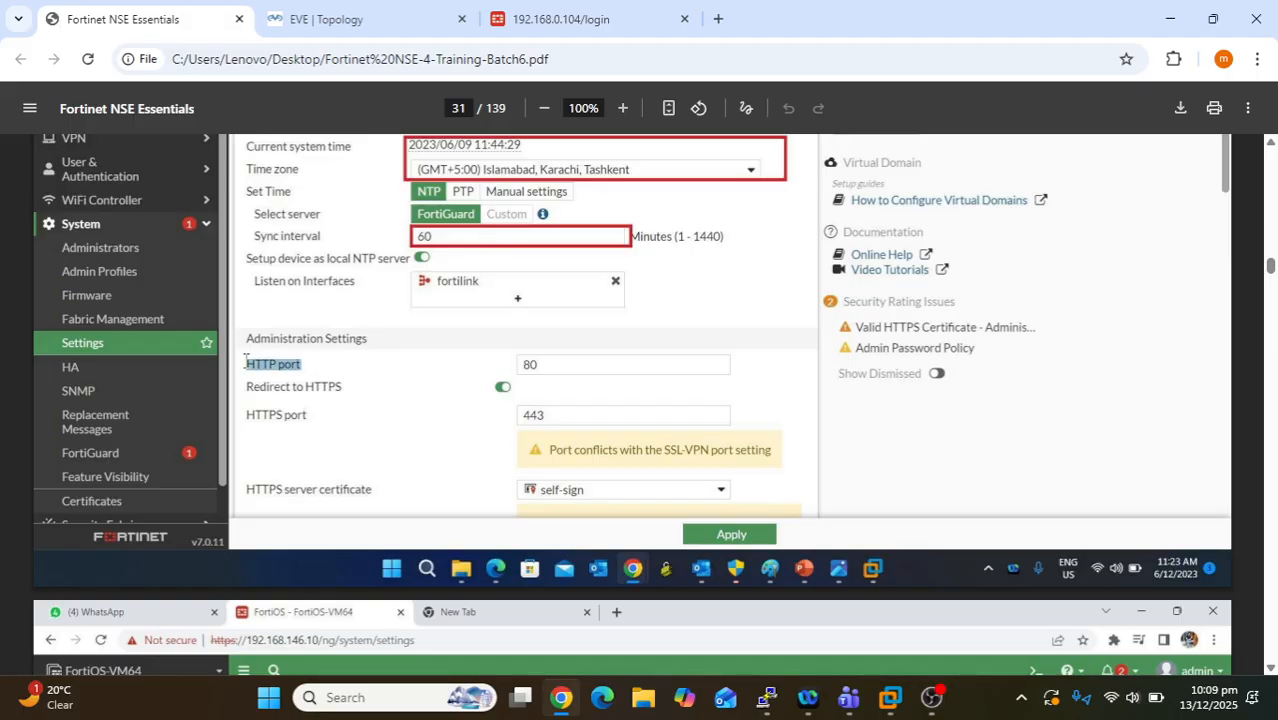
click(551, 362)
drag(542, 362, 521, 364)
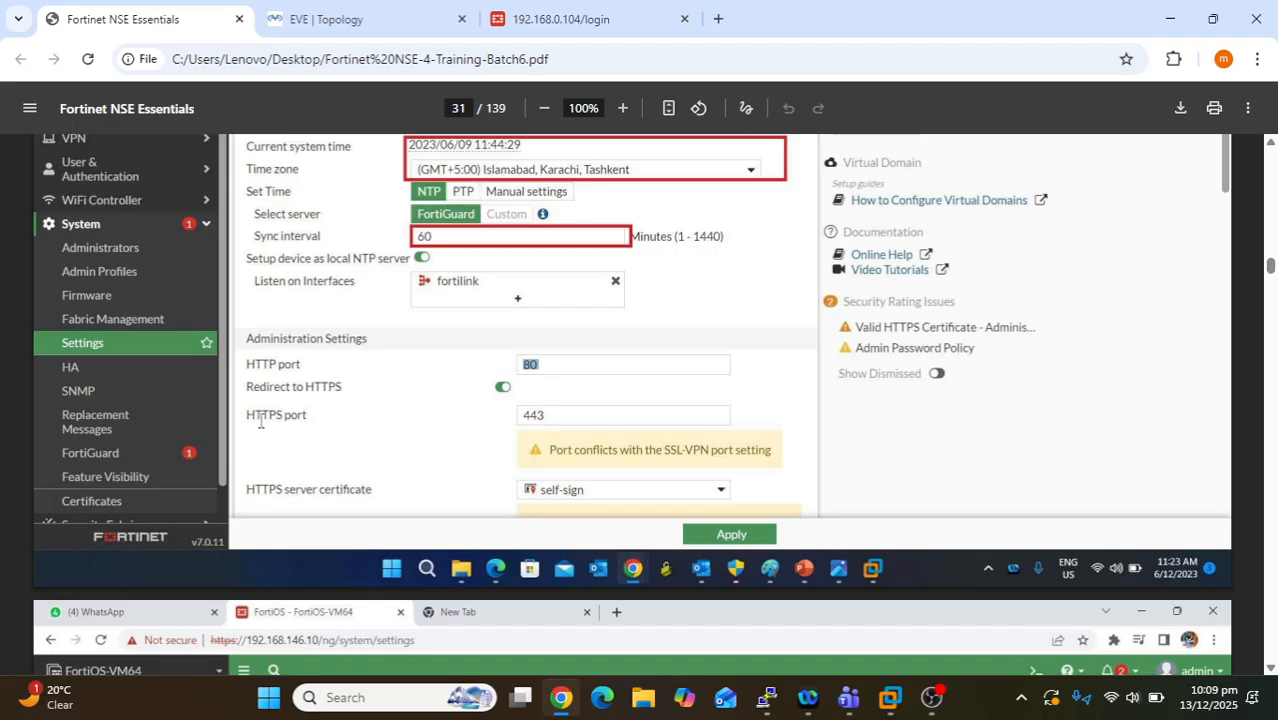
click(556, 421)
scroll(507, 477, down, 5)
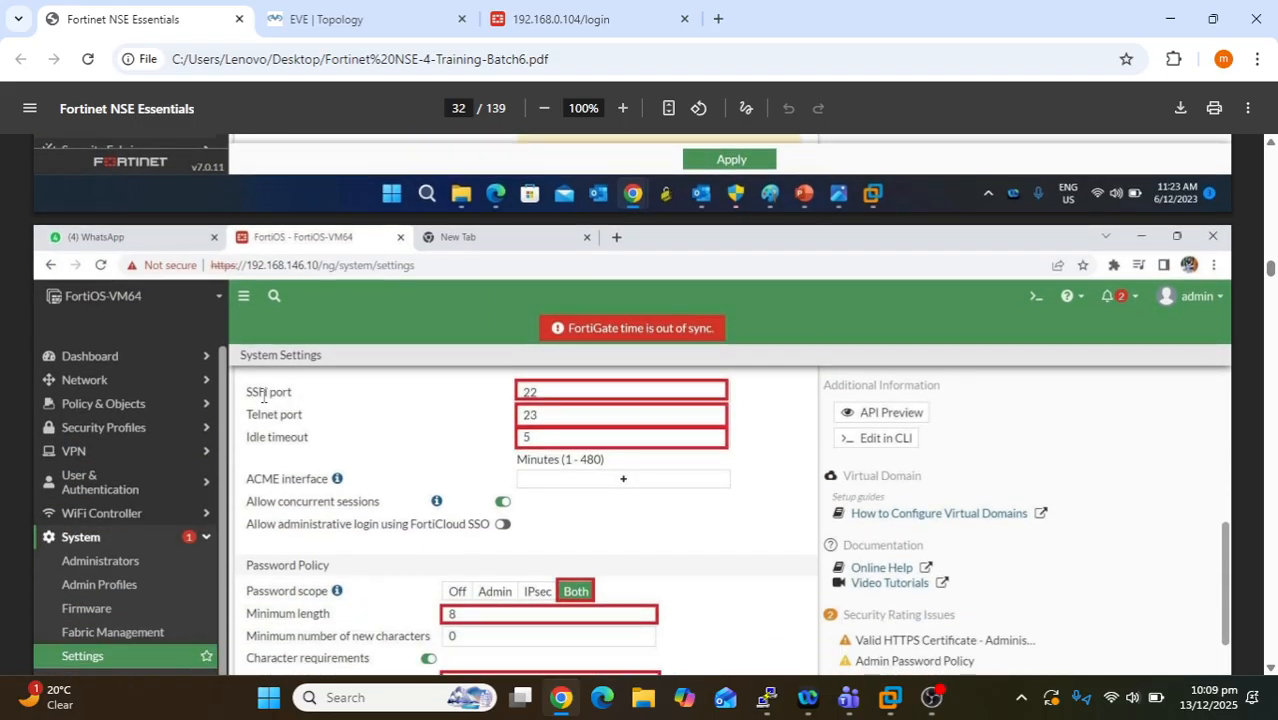
drag(265, 396, 296, 397)
click(560, 393)
drag(558, 395, 505, 404)
click(553, 420)
drag(546, 415, 529, 416)
scroll(680, 523, down, 1)
scroll(680, 523, down, 2)
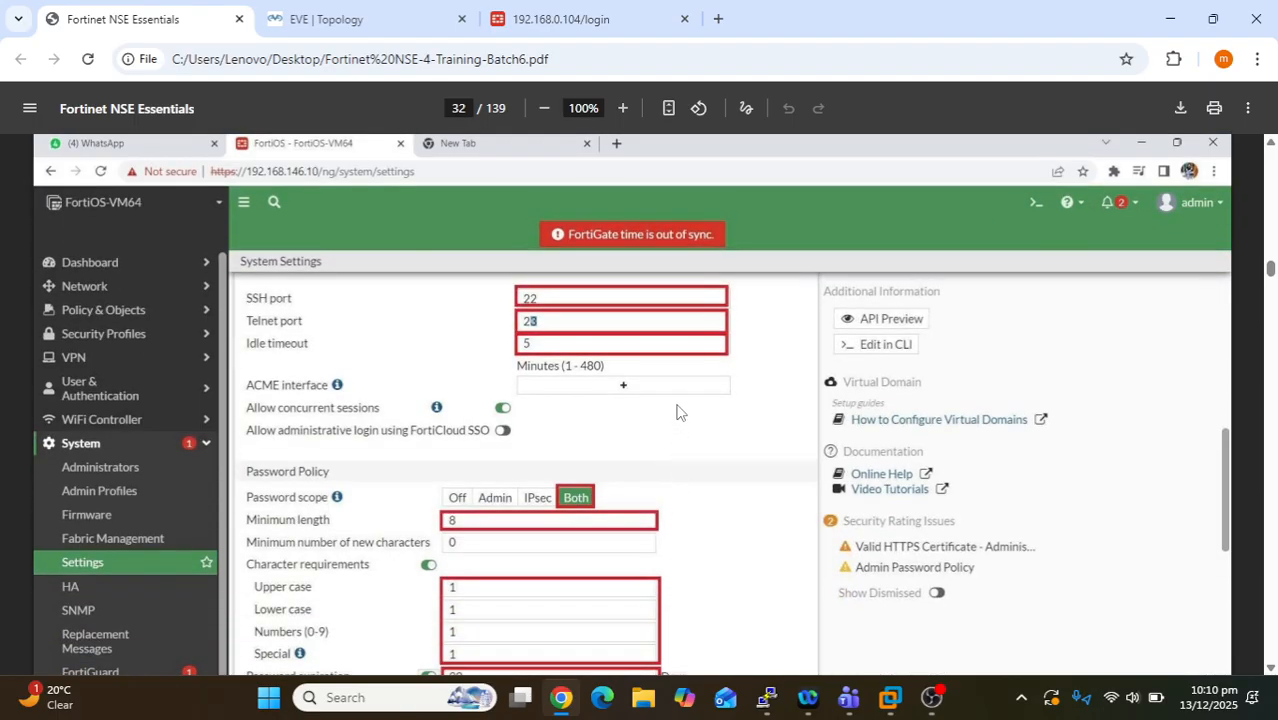
scroll(551, 457, up, 2)
scroll(477, 405, up, 2)
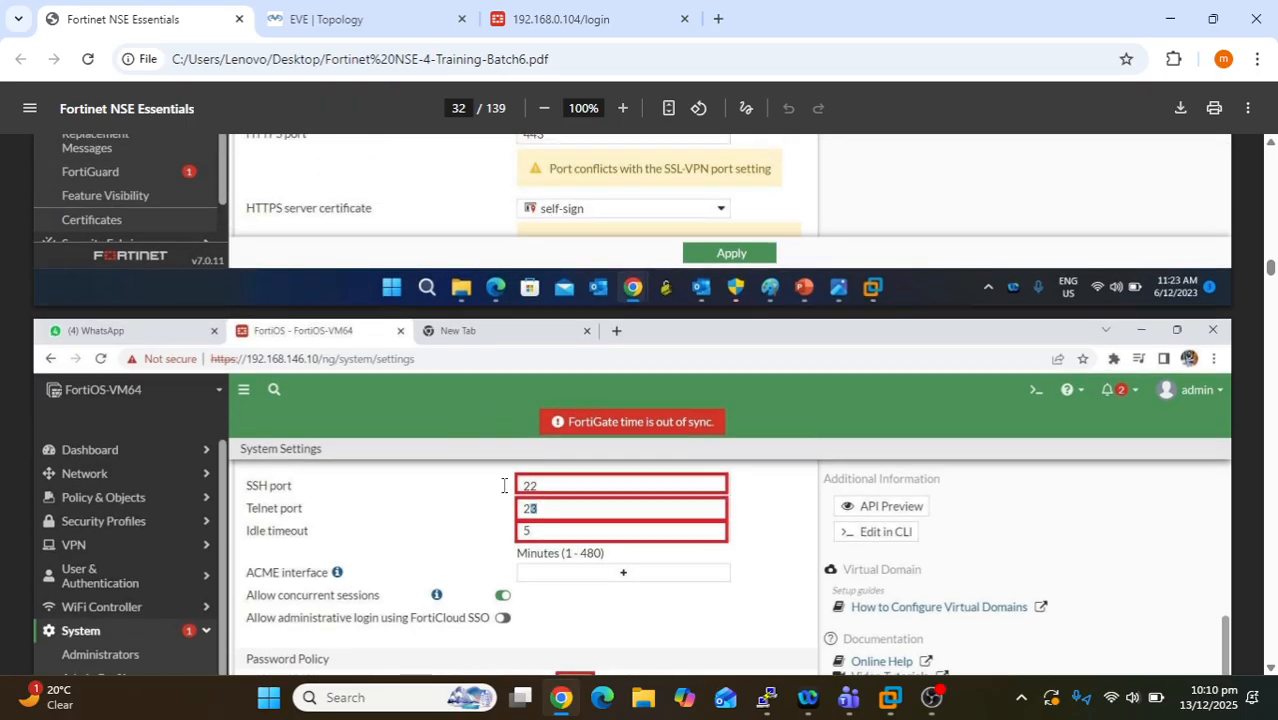
scroll(437, 487, down, 2)
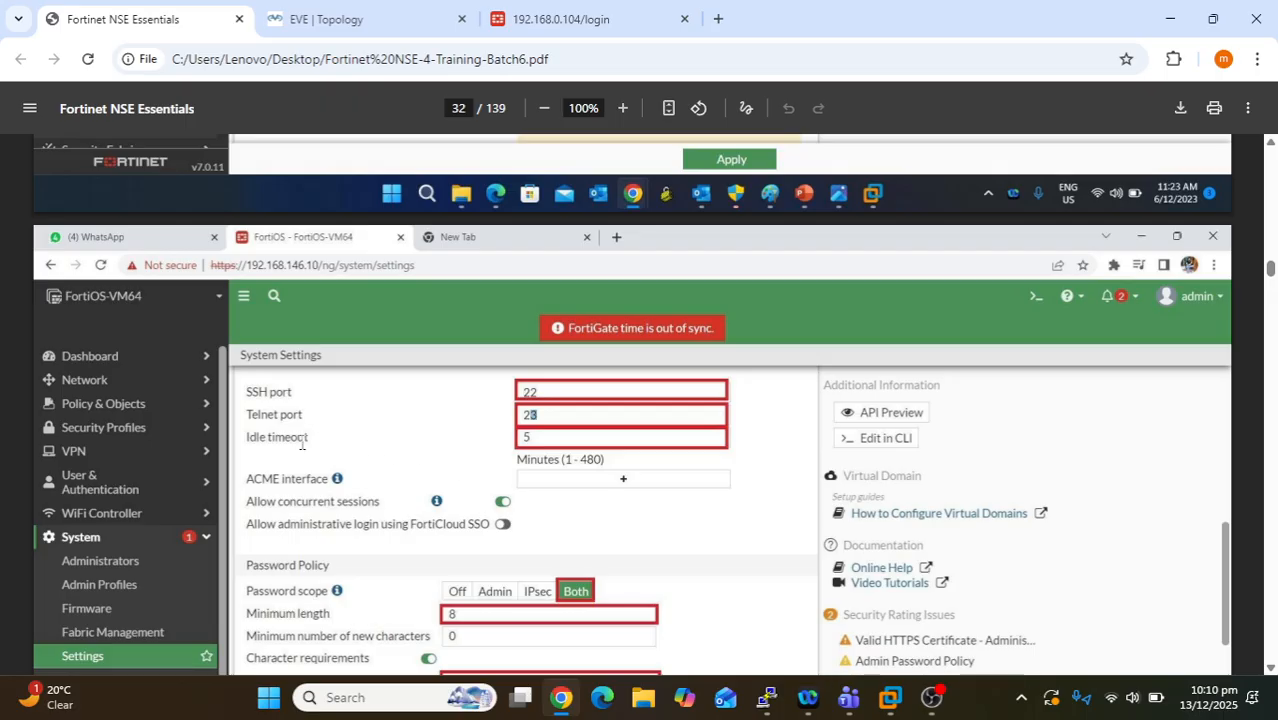
drag(320, 440, 245, 442)
drag(534, 438, 520, 438)
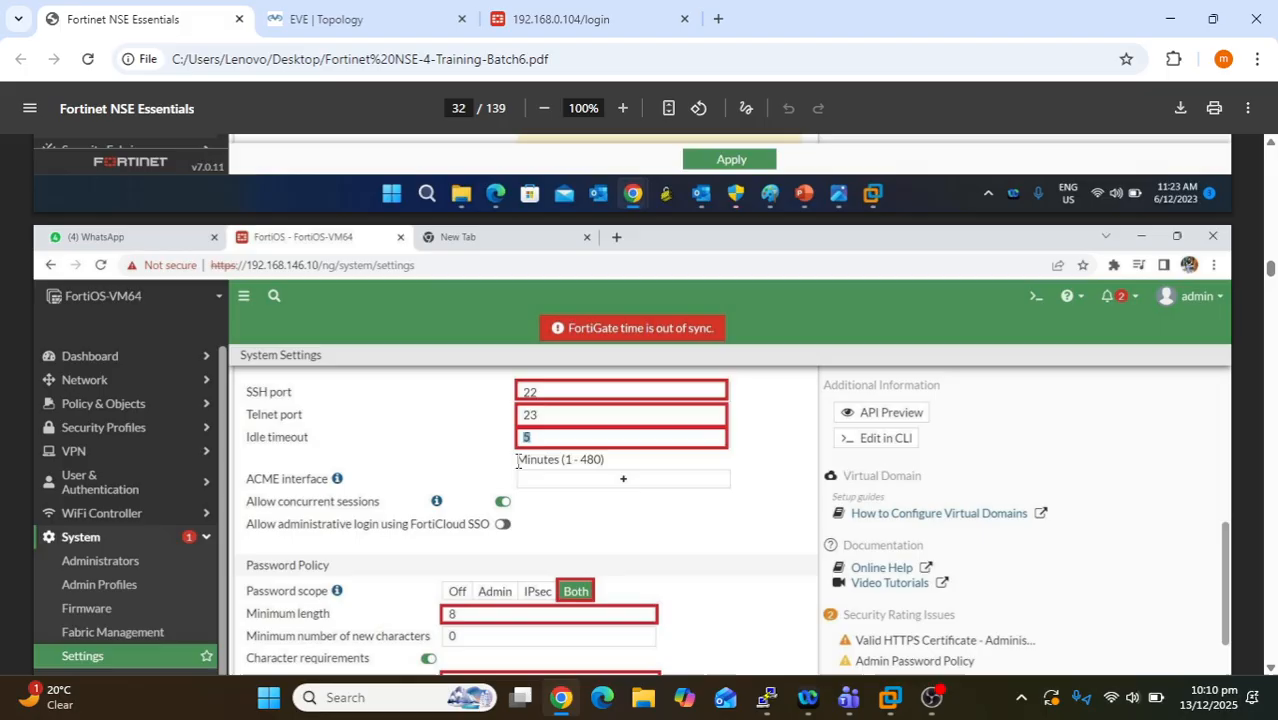
drag(515, 460, 603, 461)
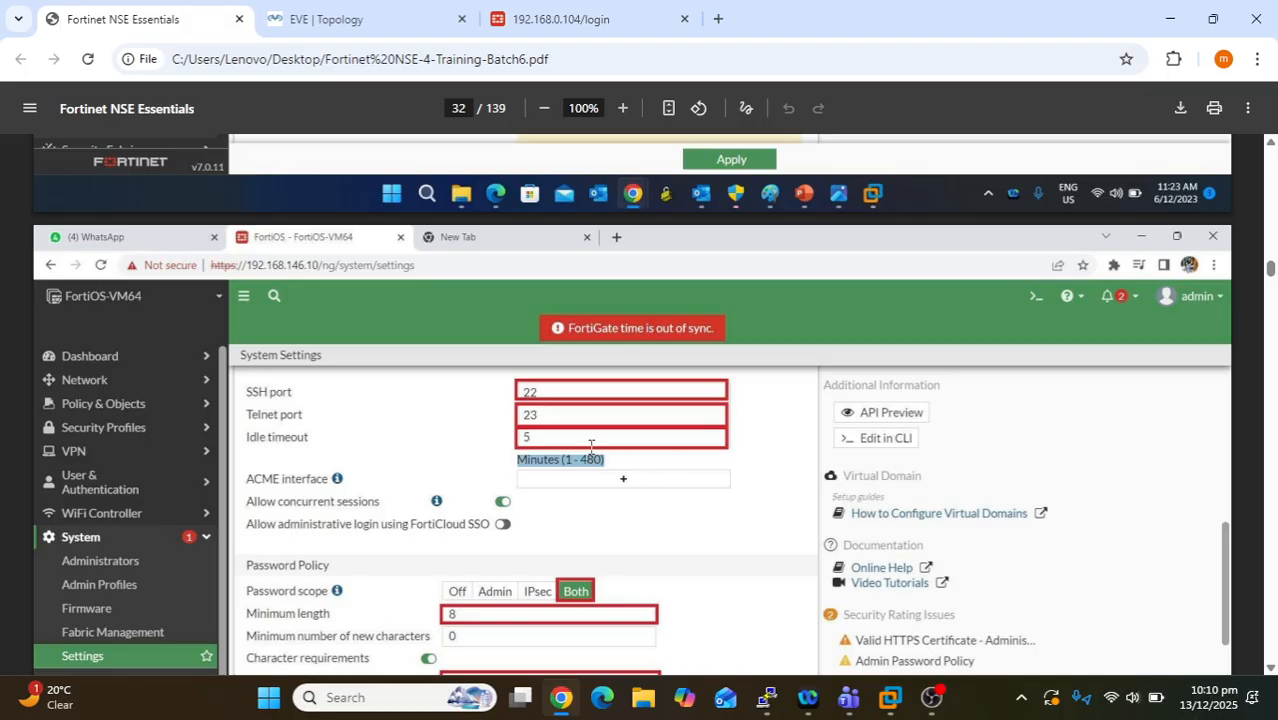
click(561, 440)
drag(531, 439, 518, 437)
scroll(667, 512, down, 1)
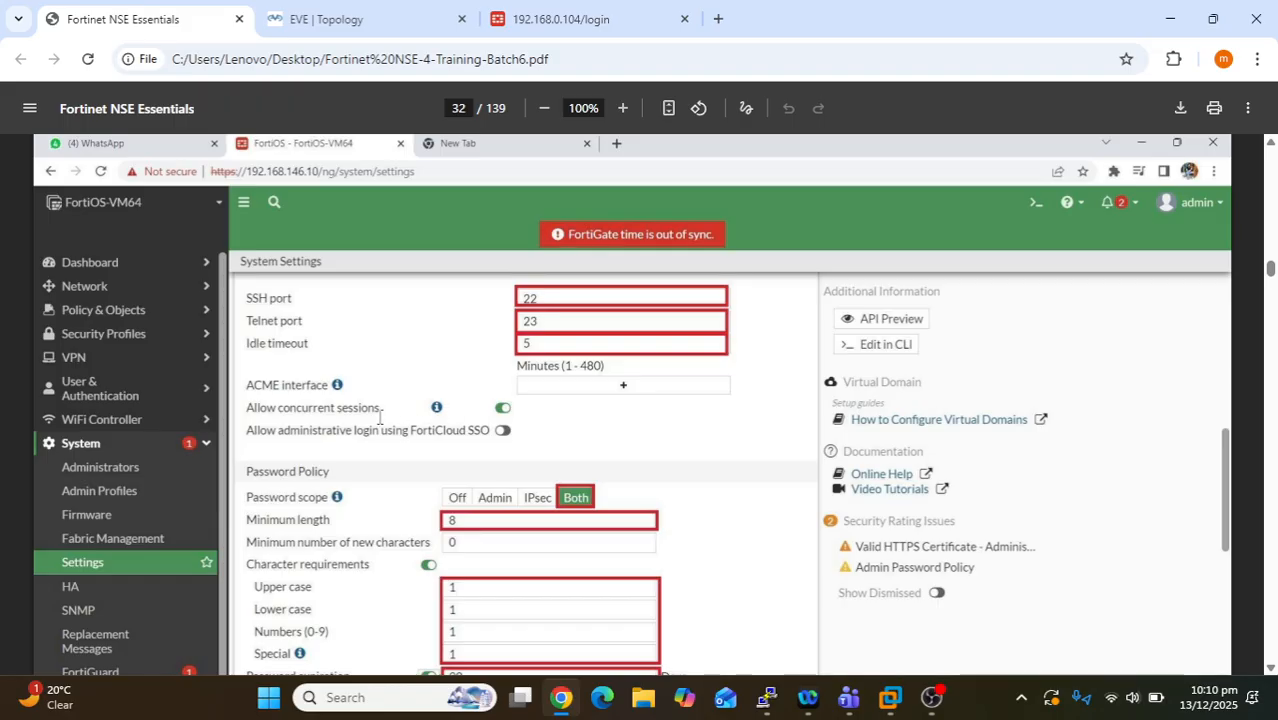
drag(279, 410, 387, 414)
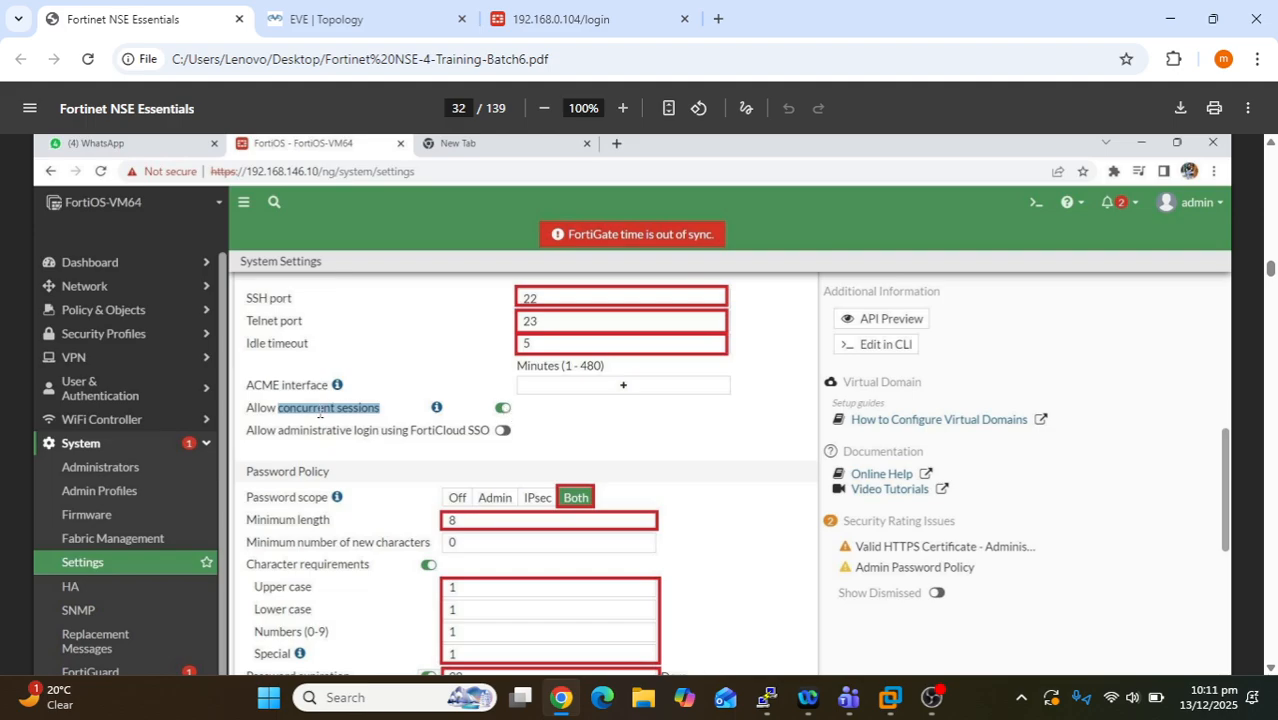
click(391, 407)
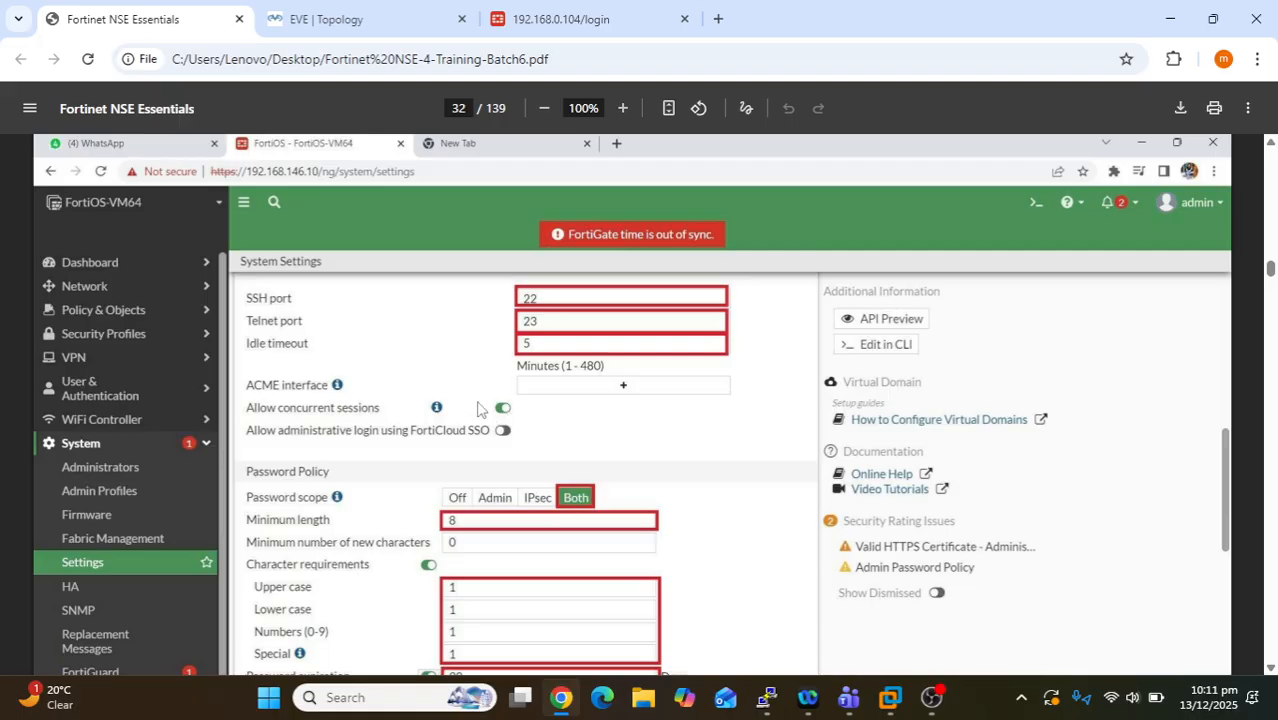
scroll(478, 408, down, 1)
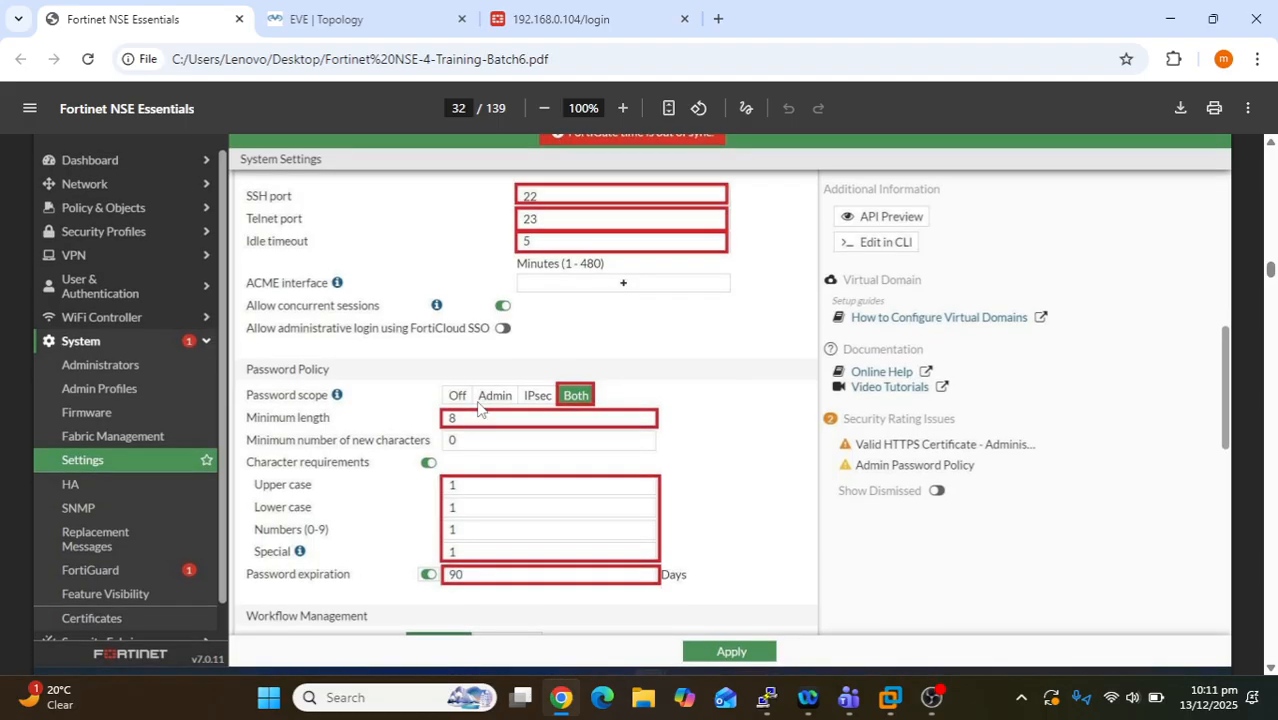
scroll(478, 408, down, 1)
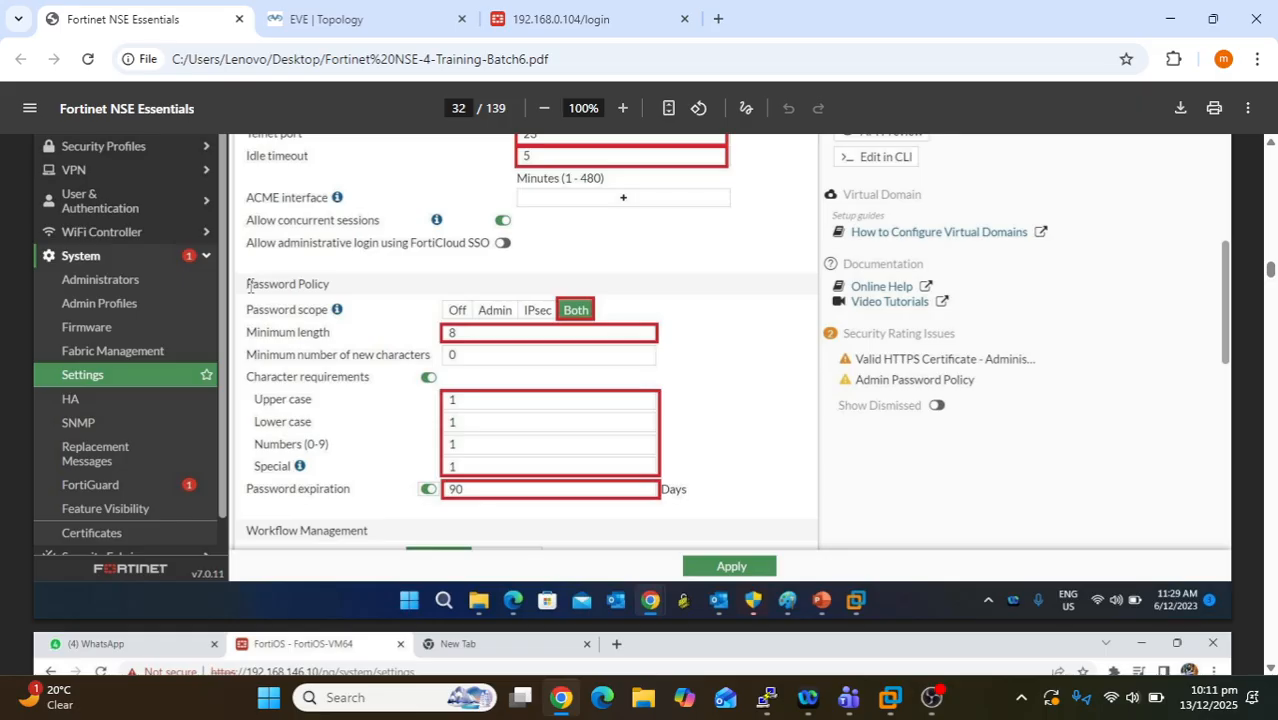
drag(250, 286, 342, 283)
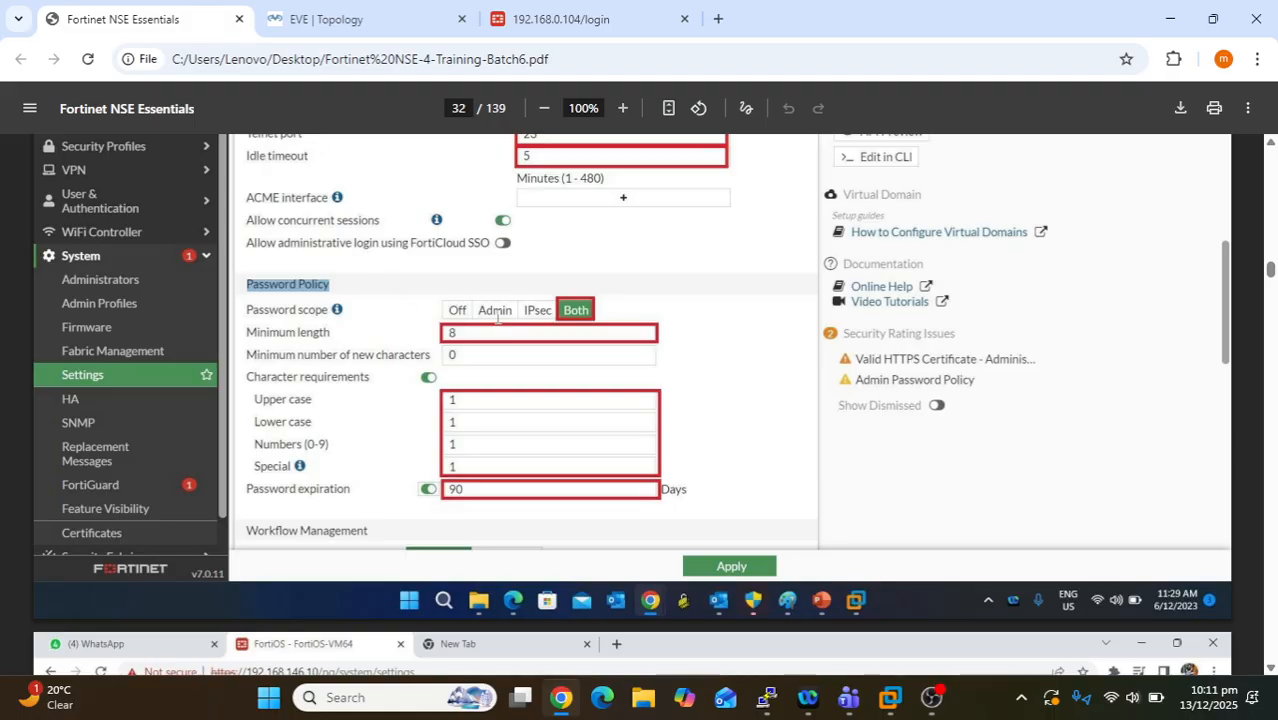
drag(471, 308, 447, 314)
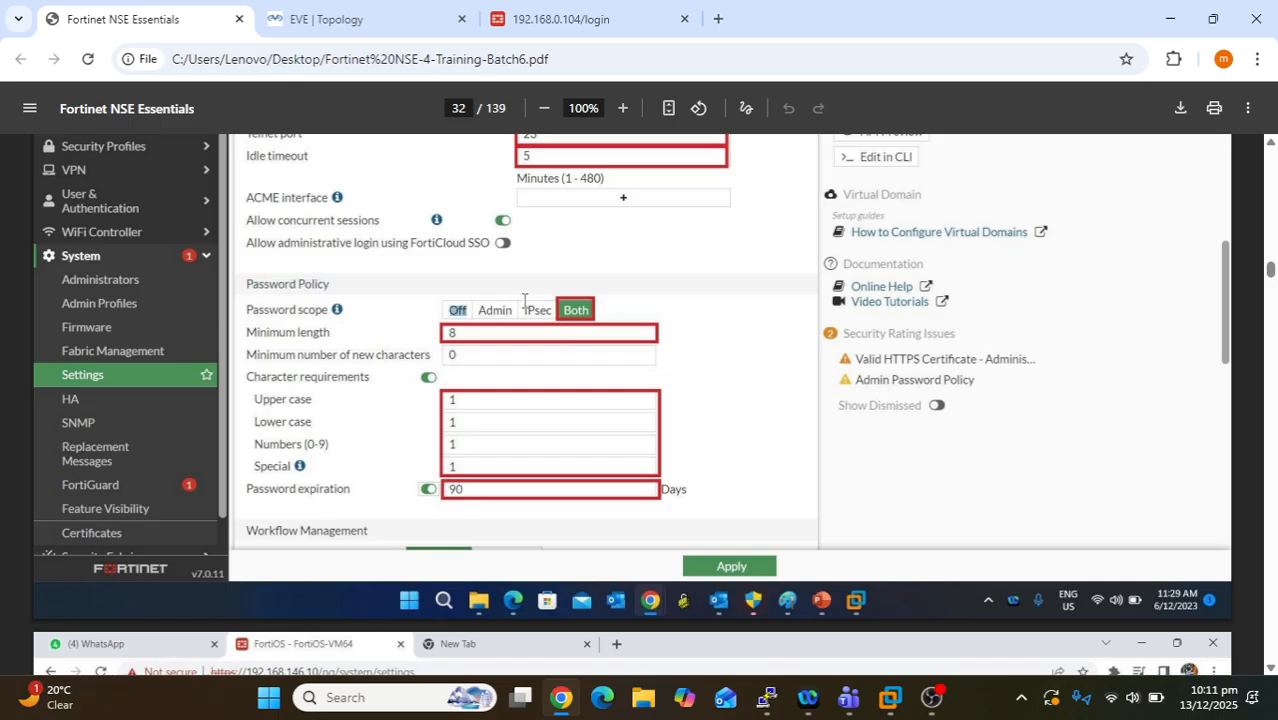
drag(514, 311, 481, 313)
click(582, 302)
drag(555, 312, 513, 311)
click(489, 312)
drag(482, 310, 515, 312)
scroll(615, 486, down, 1)
scroll(616, 488, up, 1)
click(509, 322)
drag(518, 309, 483, 305)
drag(334, 333, 252, 334)
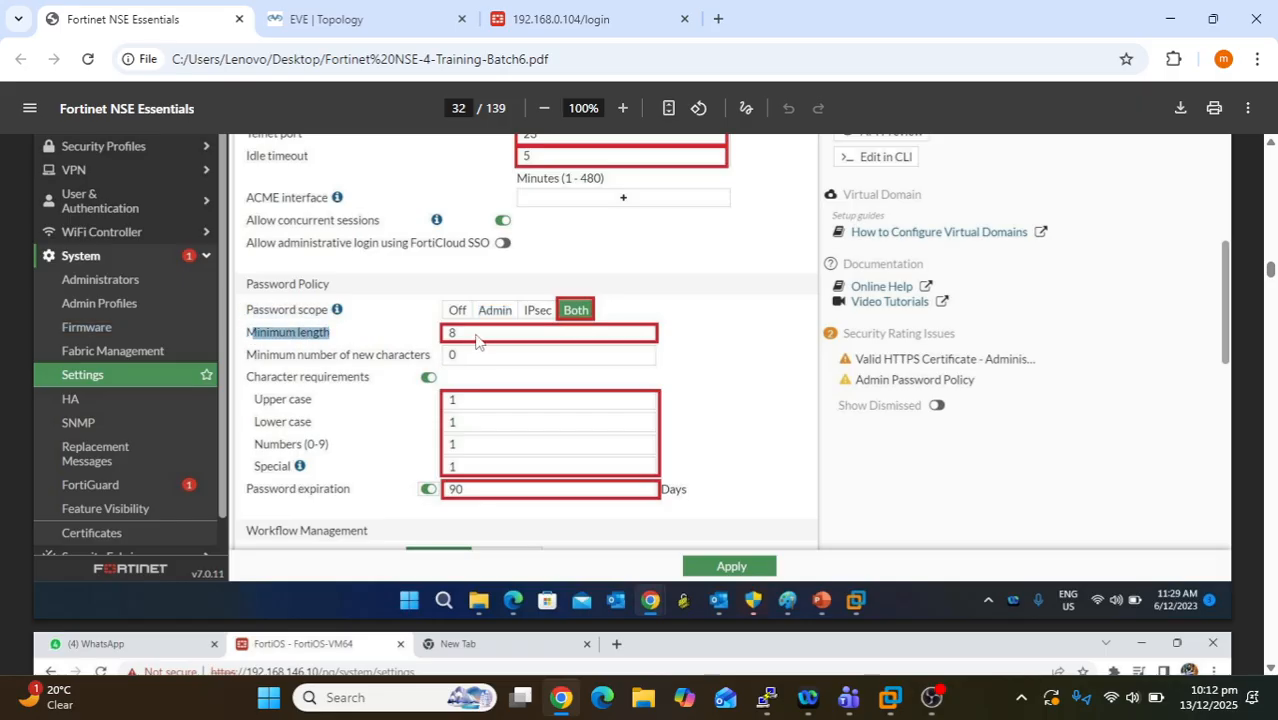
click(451, 334)
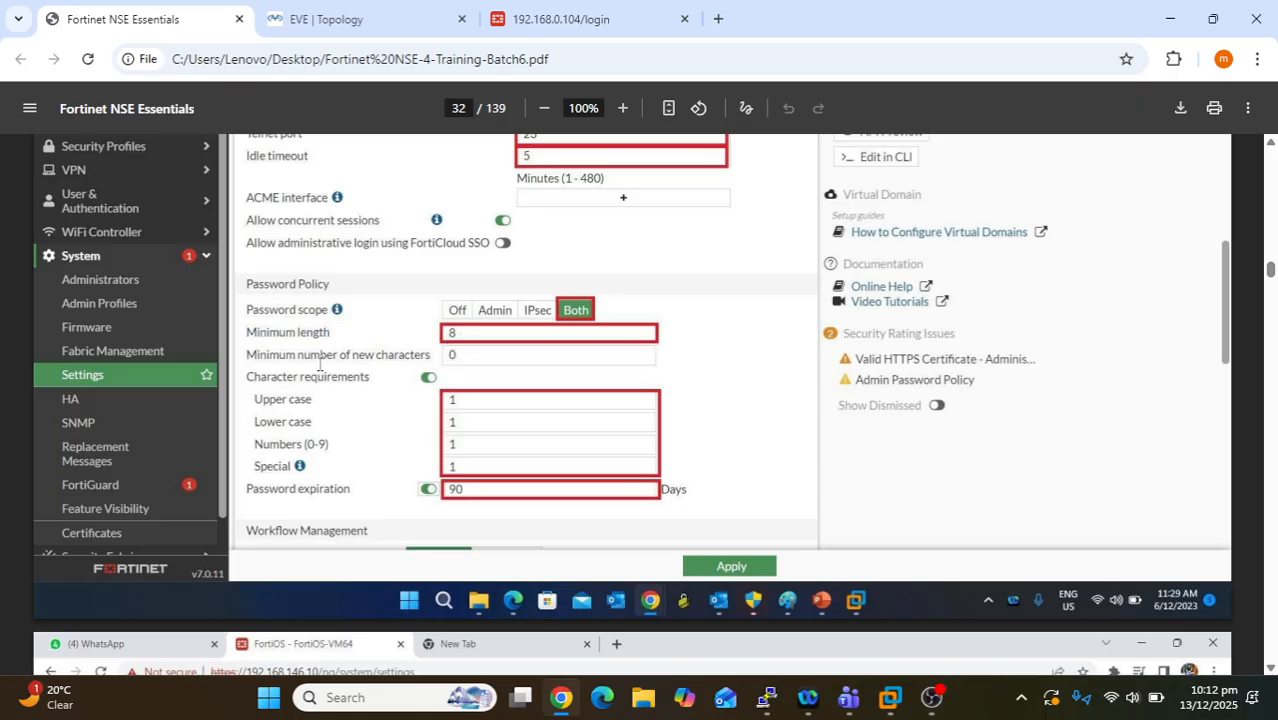
drag(303, 360, 436, 356)
click(452, 350)
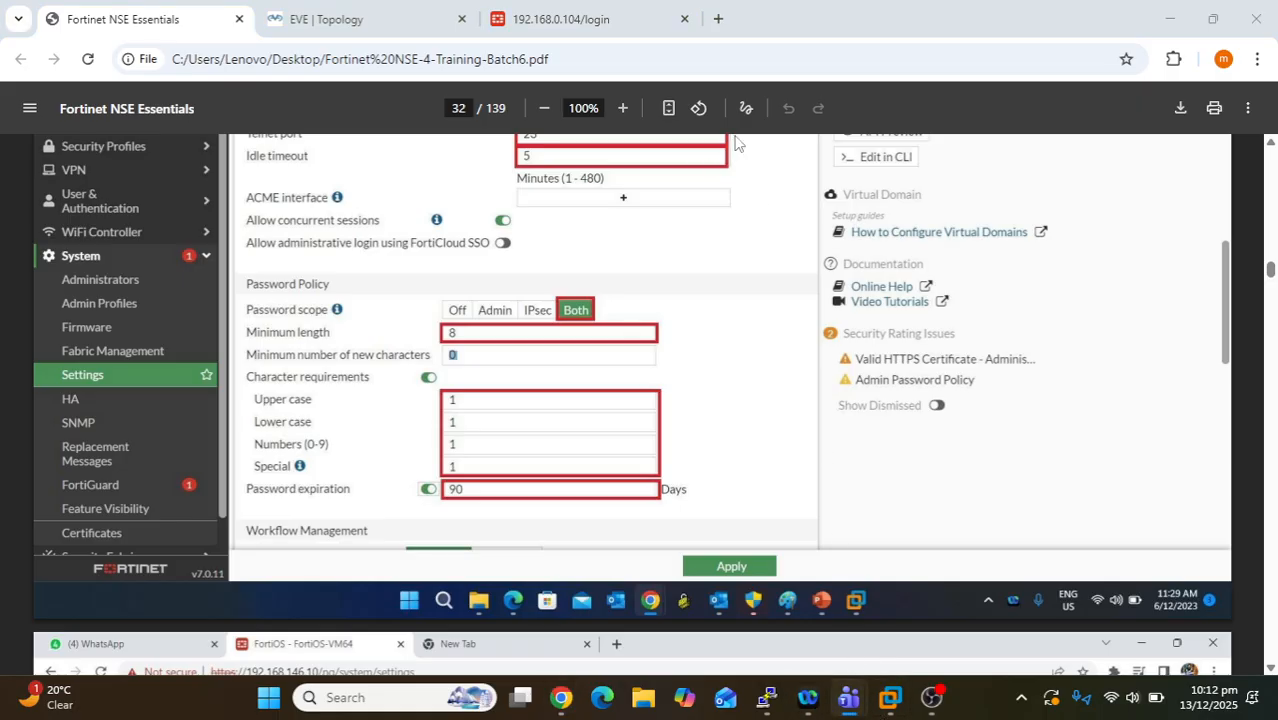
click(500, 405)
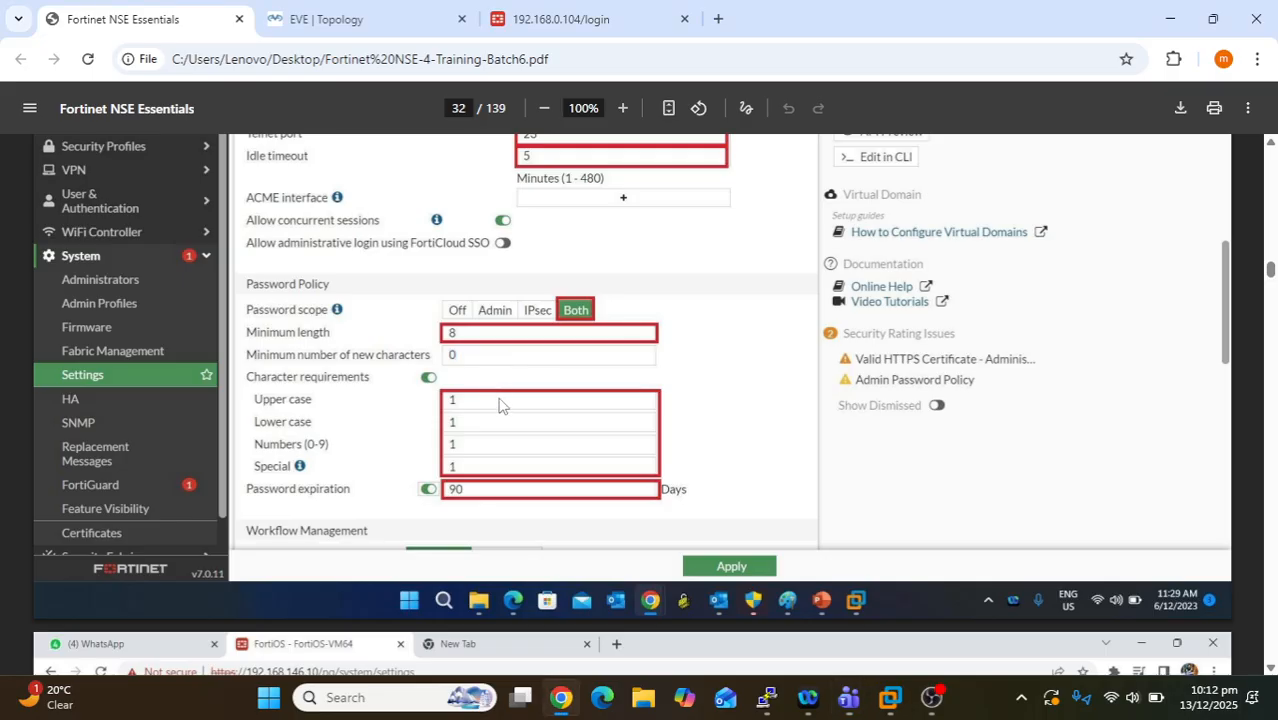
scroll(500, 405, down, 1)
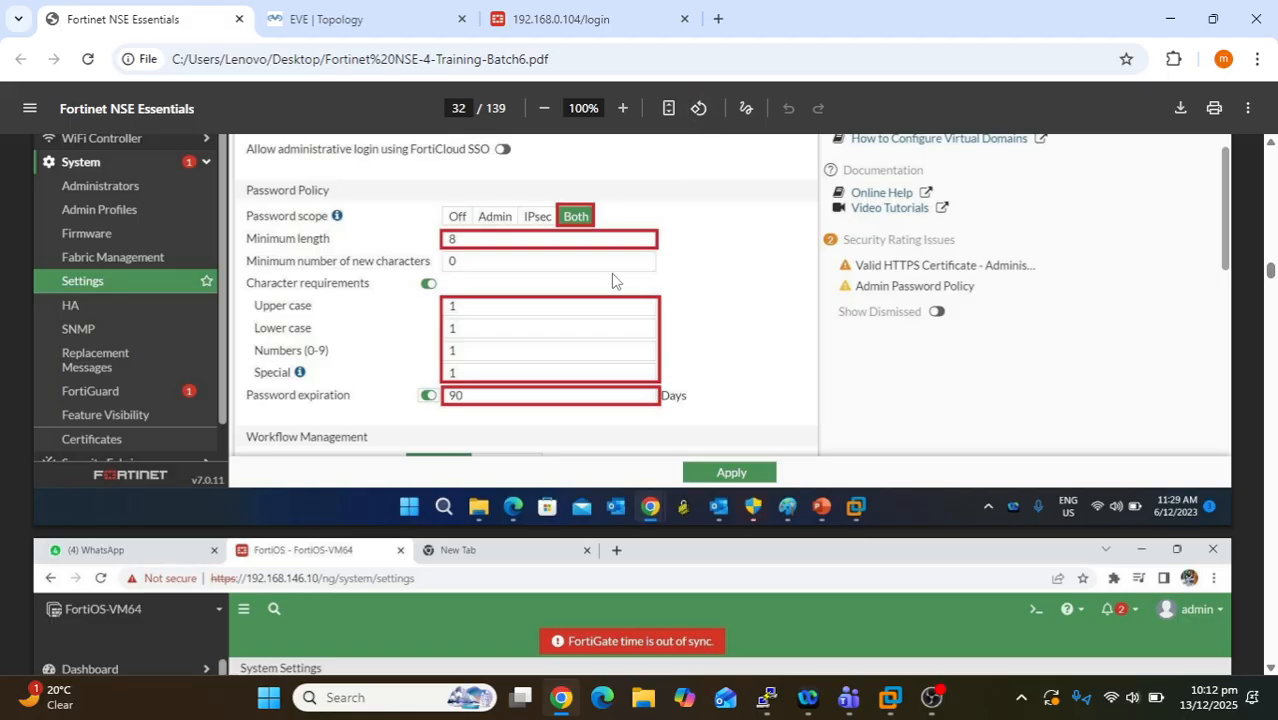
drag(314, 305, 252, 297)
click(495, 308)
drag(330, 352, 266, 352)
click(475, 354)
drag(250, 394, 362, 408)
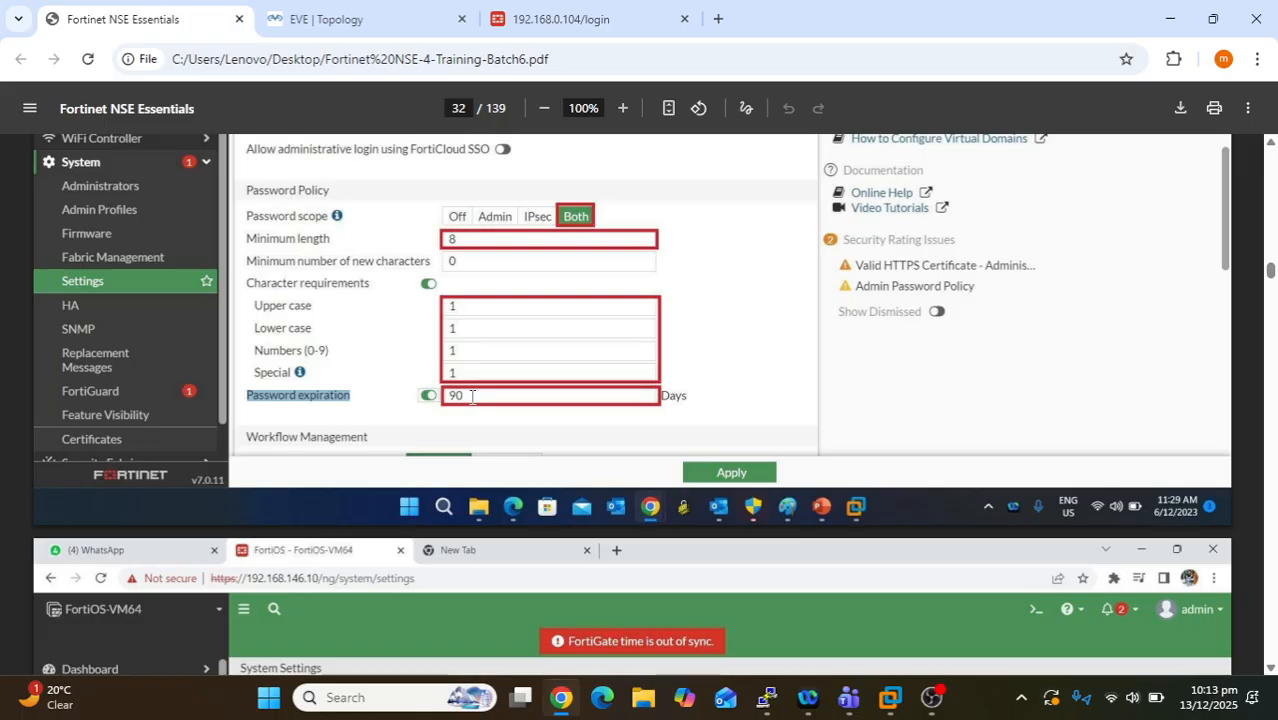
drag(472, 396, 447, 388)
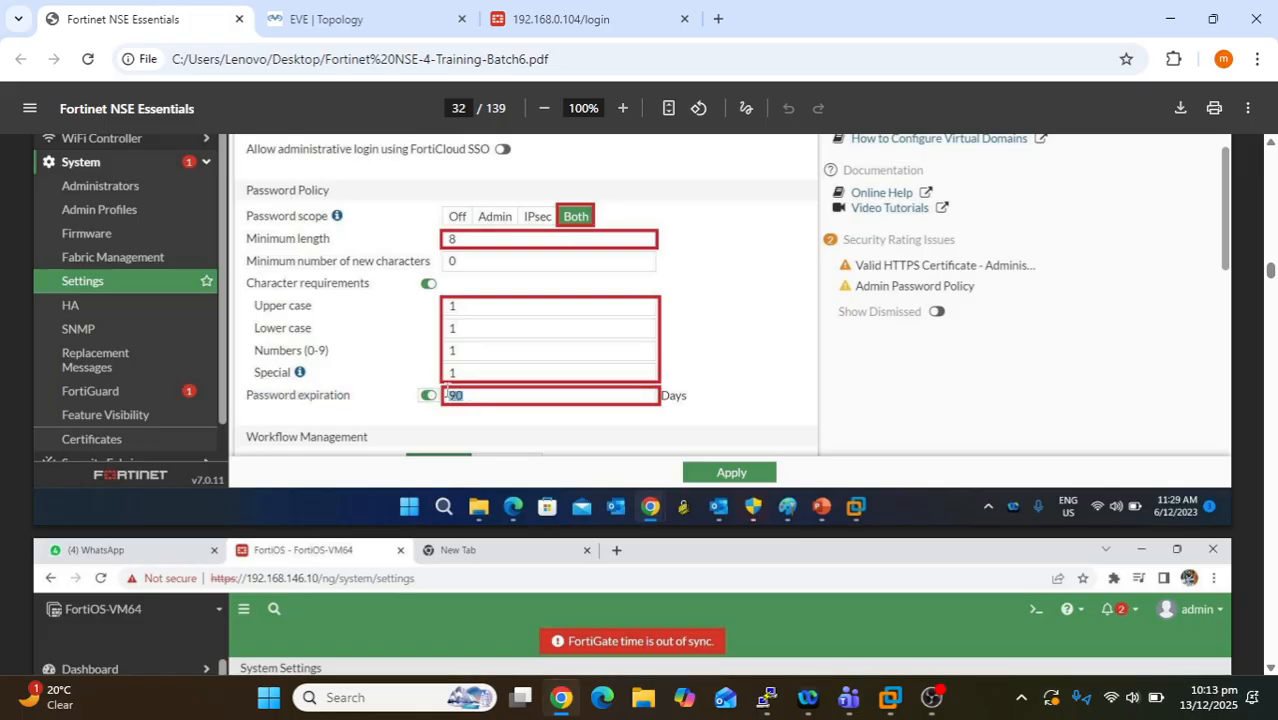
click(490, 400)
drag(465, 395, 451, 398)
click(500, 405)
mouse_move(848, 703)
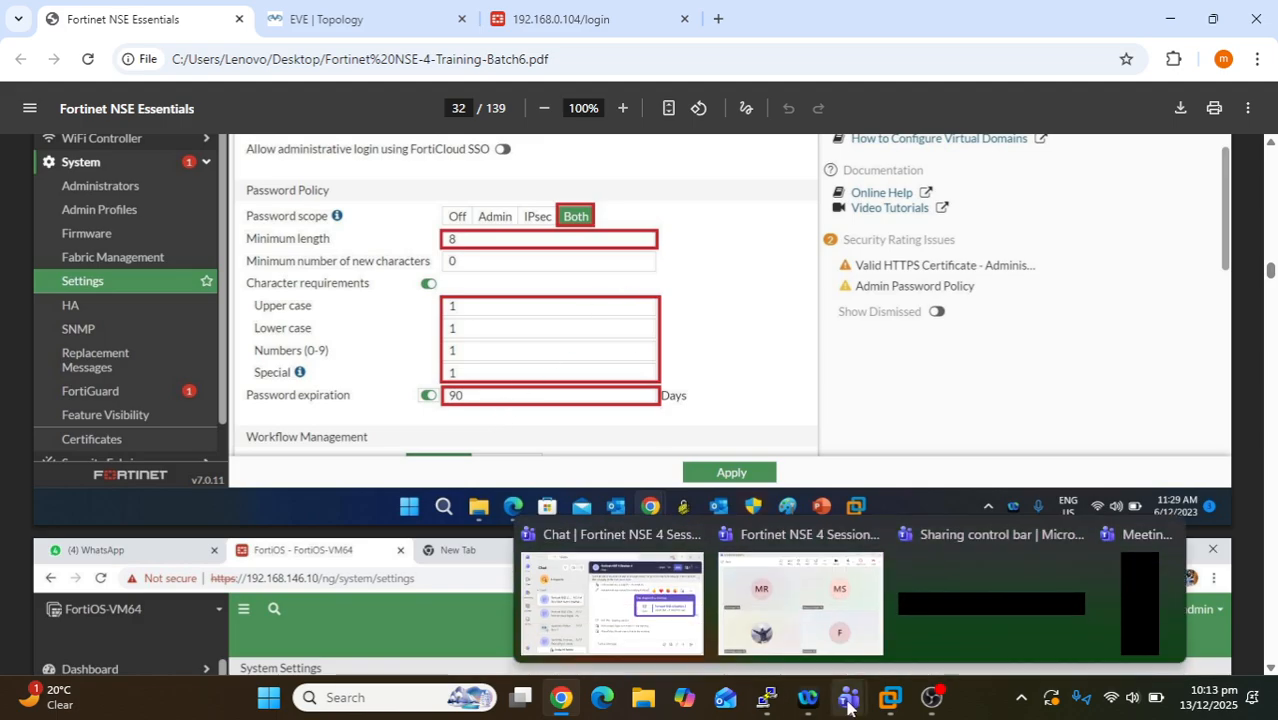
click(800, 605)
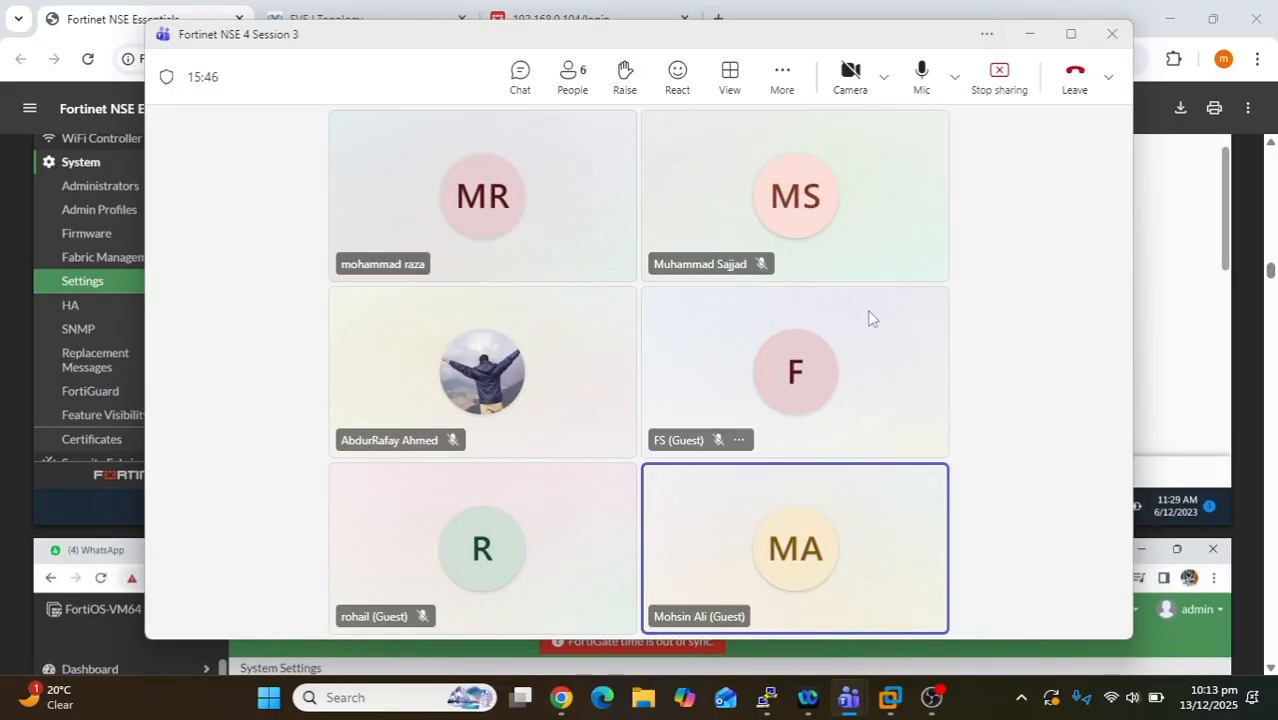
click(1029, 40)
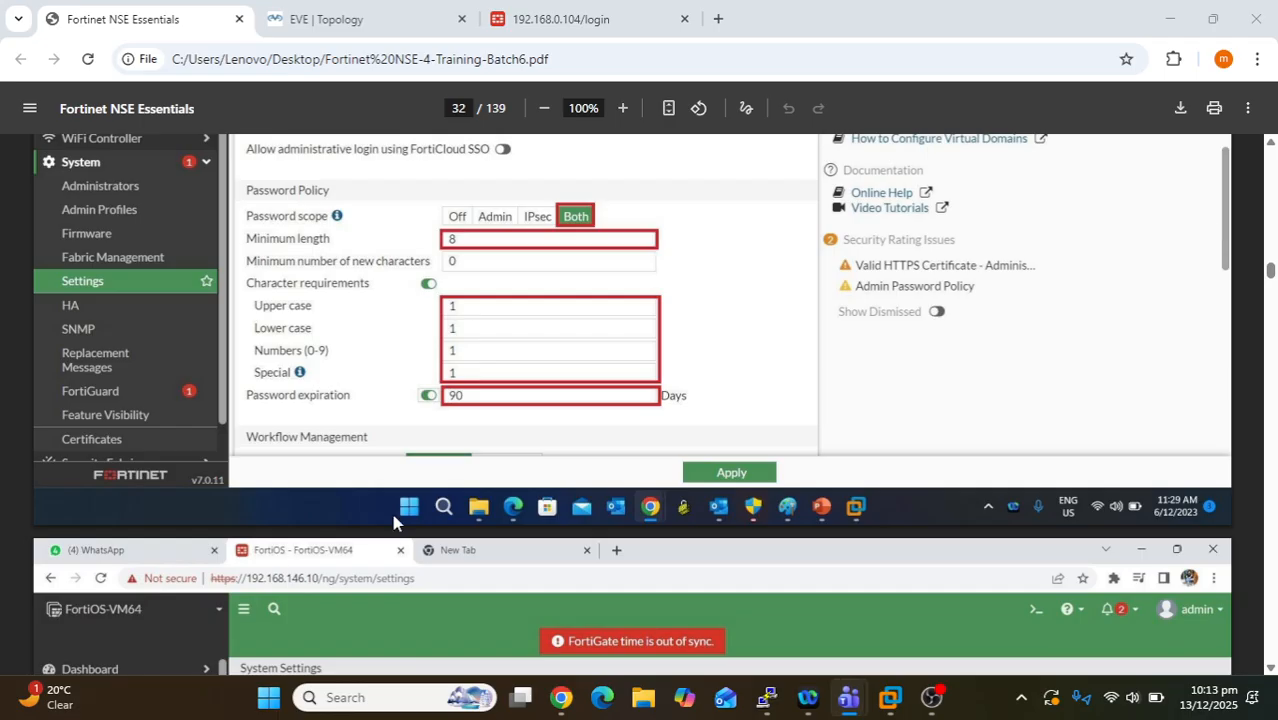
scroll(400, 515, down, 3)
scroll(550, 558, down, 1)
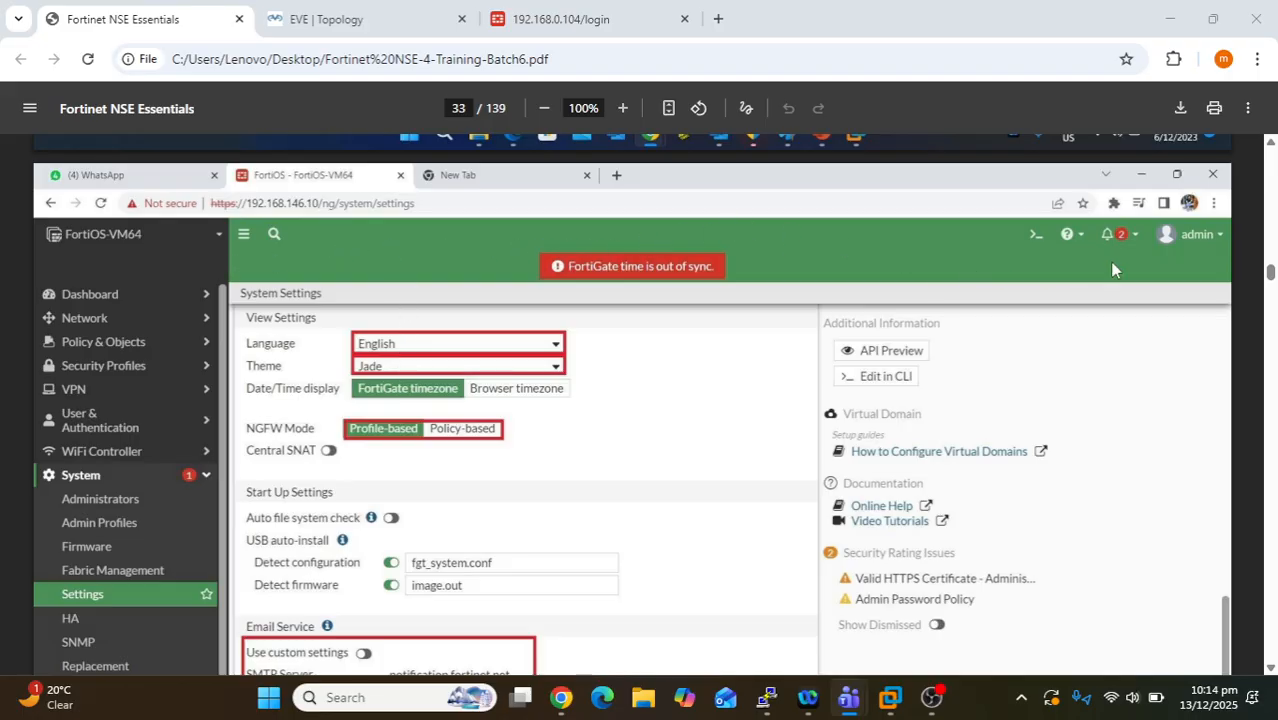
drag(390, 368, 355, 369)
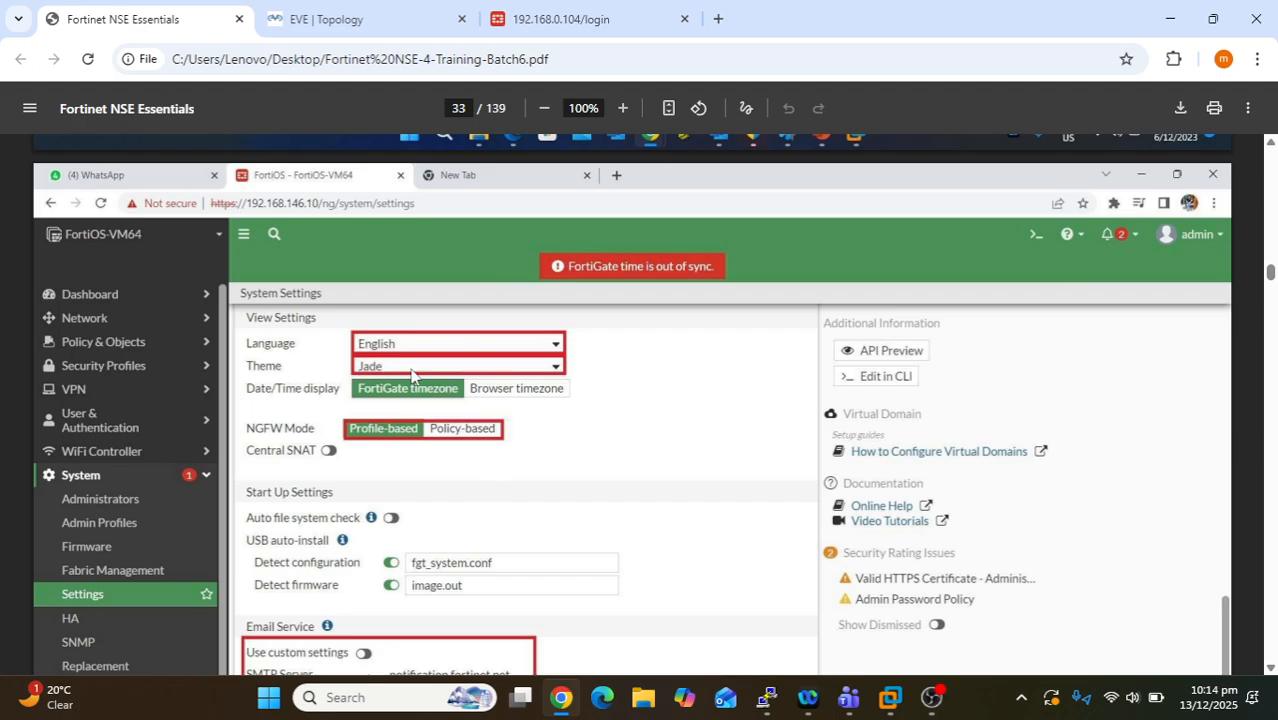
double_click(372, 367)
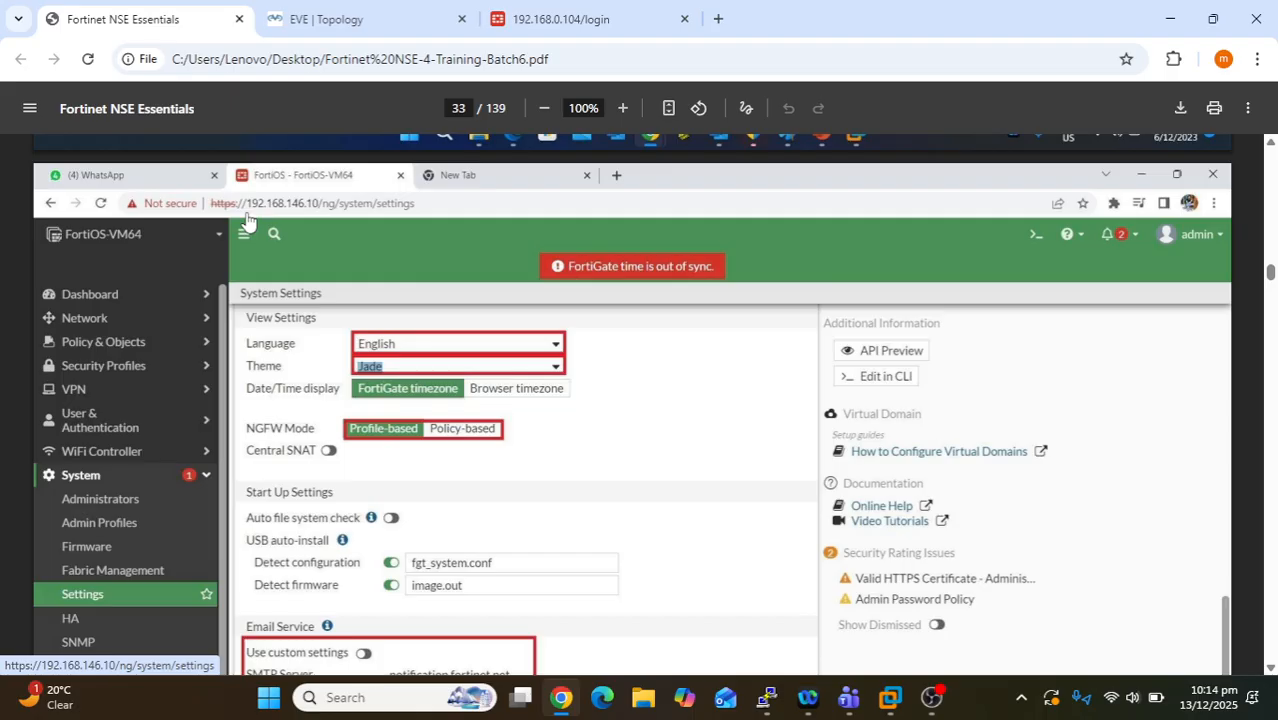
- Zoom the PDF to 125% and highlight the FortiOS-VM64 device name and time-out-of-sync warning
key(XF86MonBrightnessUp)
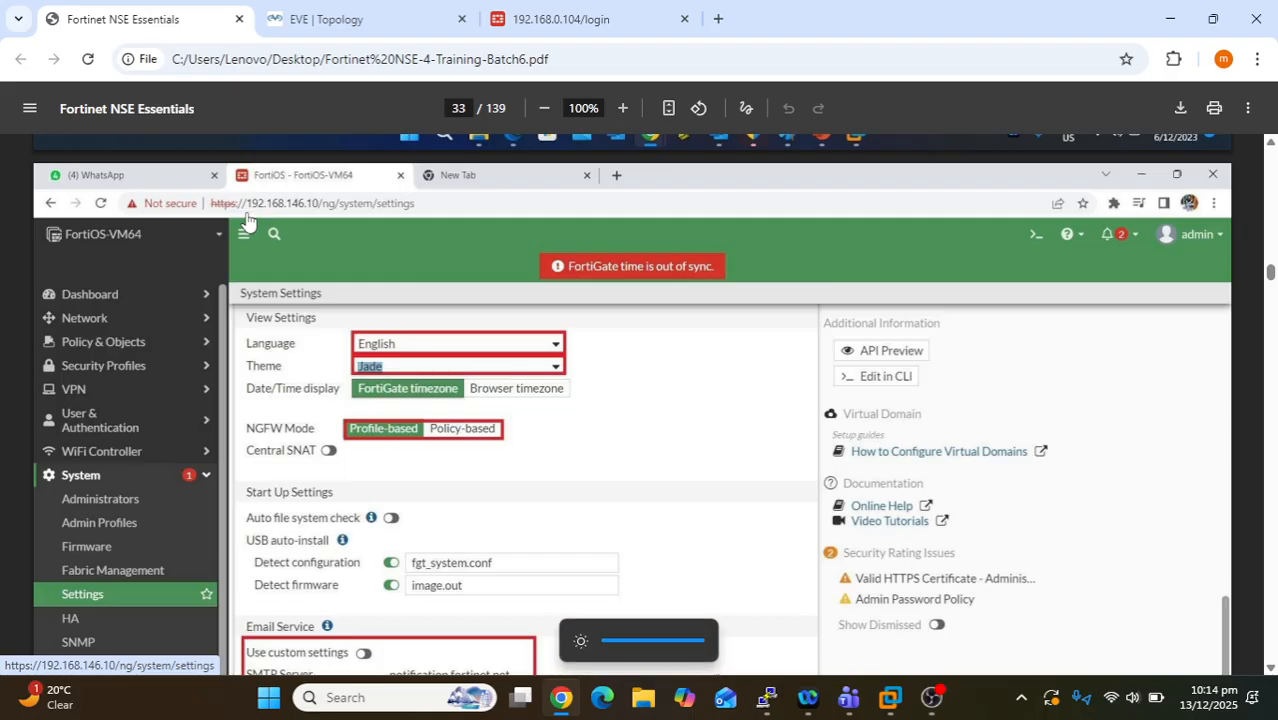
key(ctrl+plus)
key(ctrl+plus)
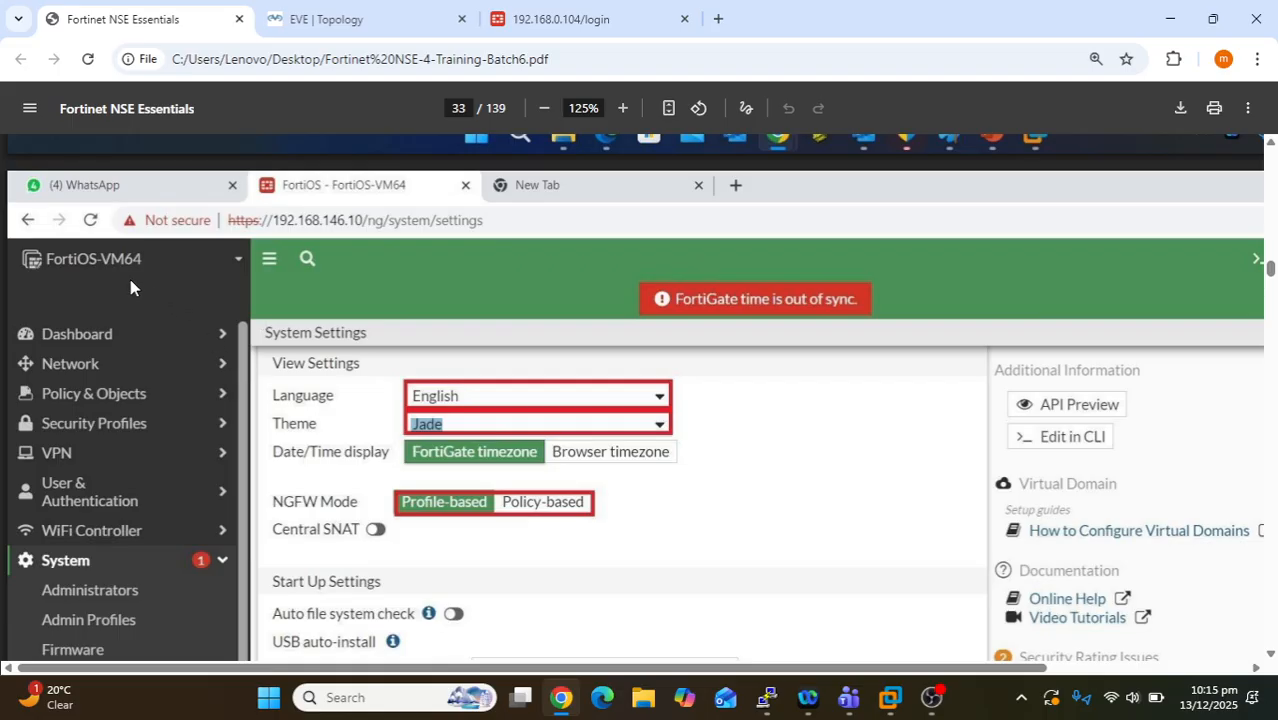
drag(142, 258, 47, 259)
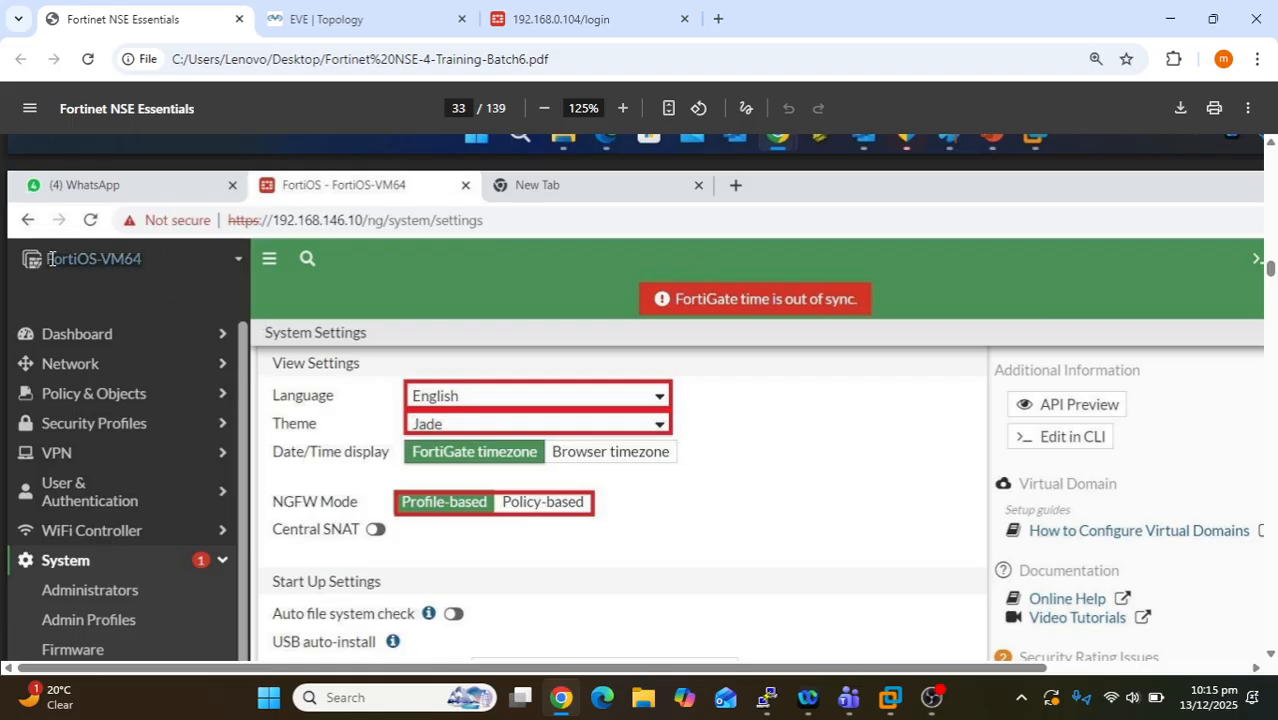
click(155, 256)
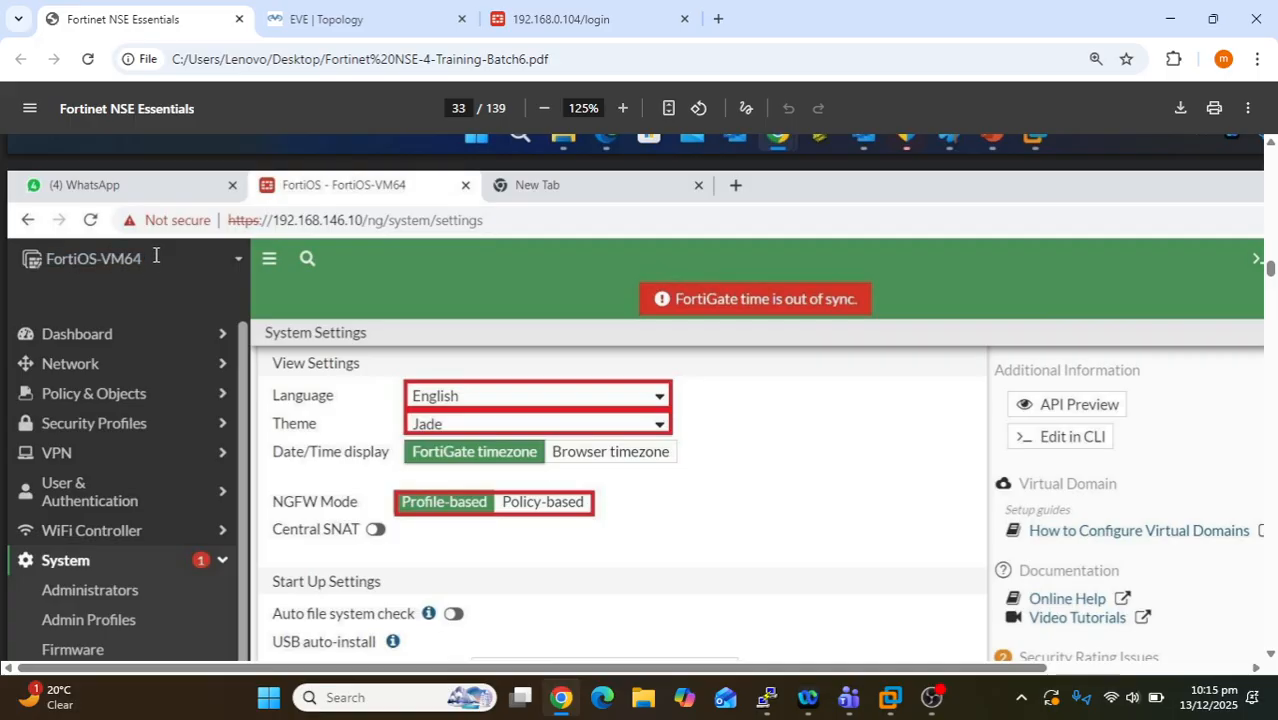
drag(155, 256, 48, 261)
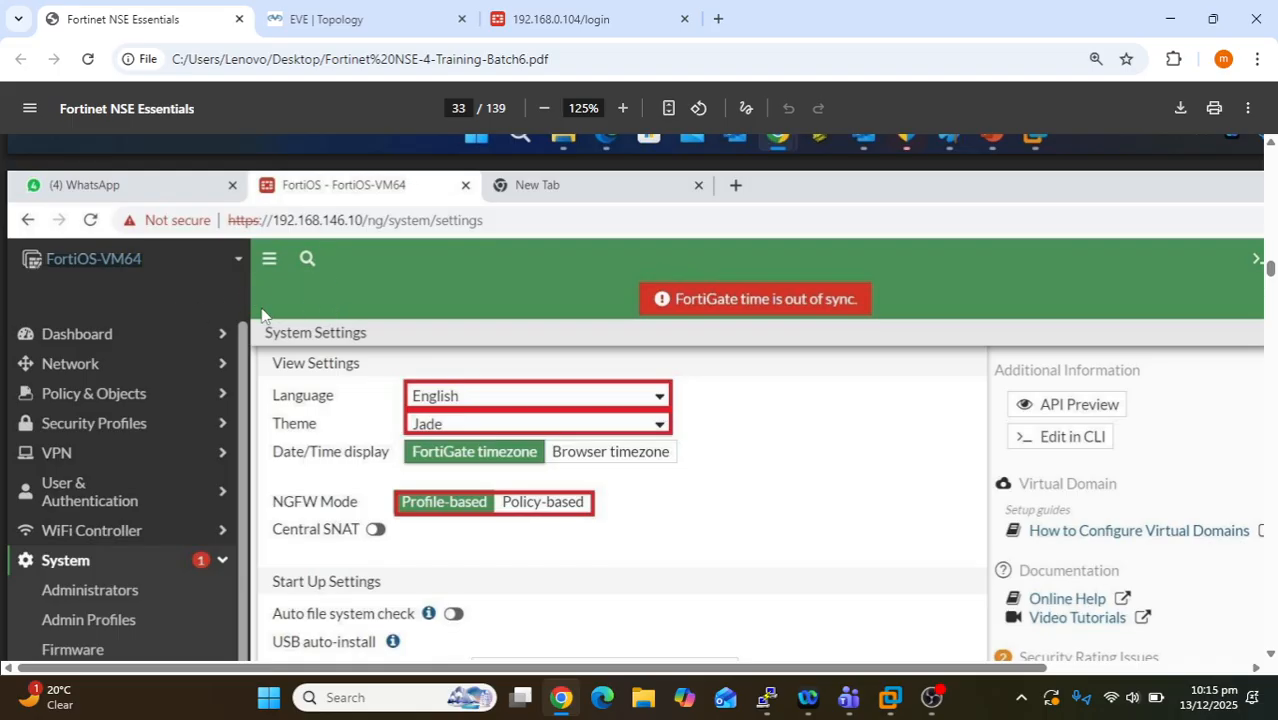
drag(152, 256, 47, 268)
drag(673, 298, 762, 432)
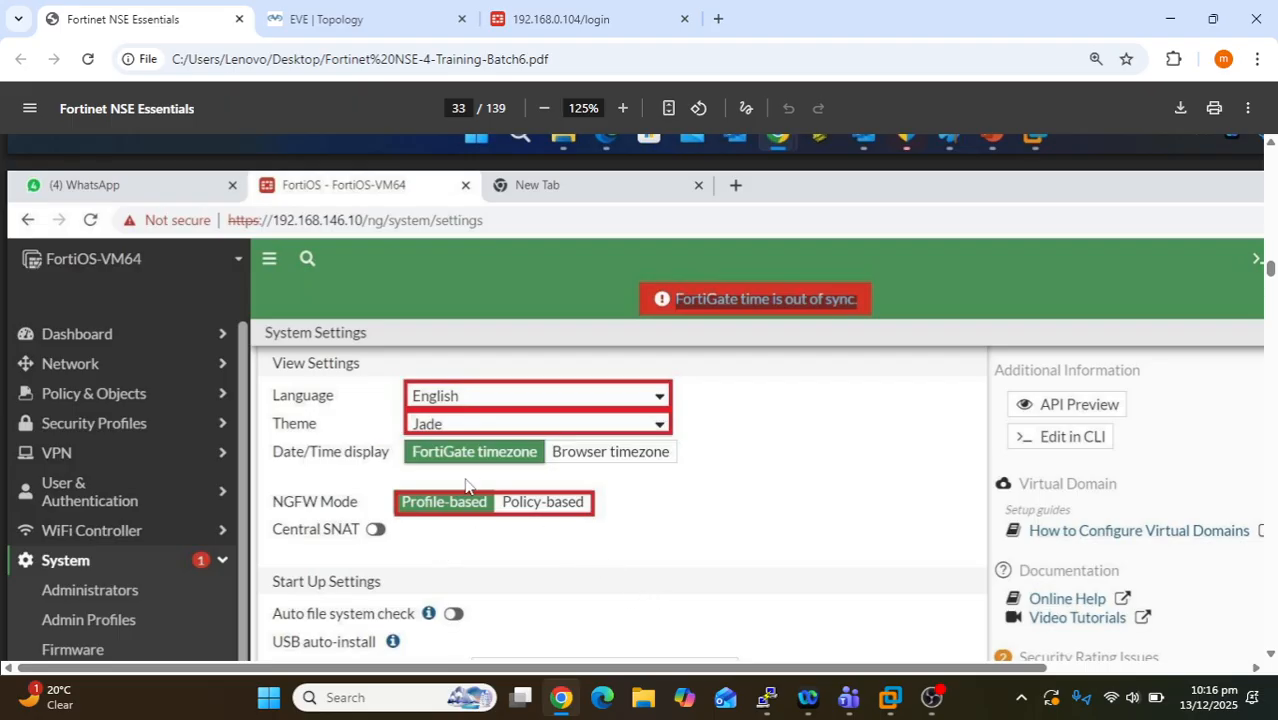
scroll(437, 536, down, 1)
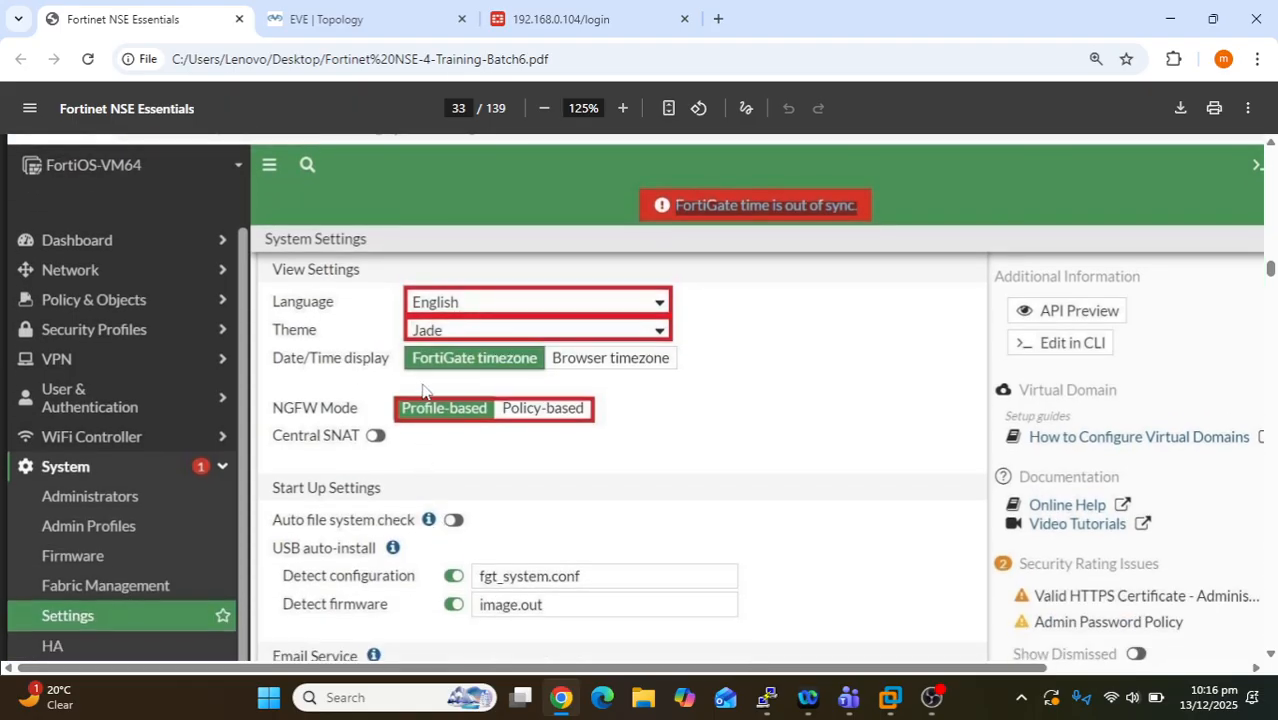
scroll(437, 452, down, 1)
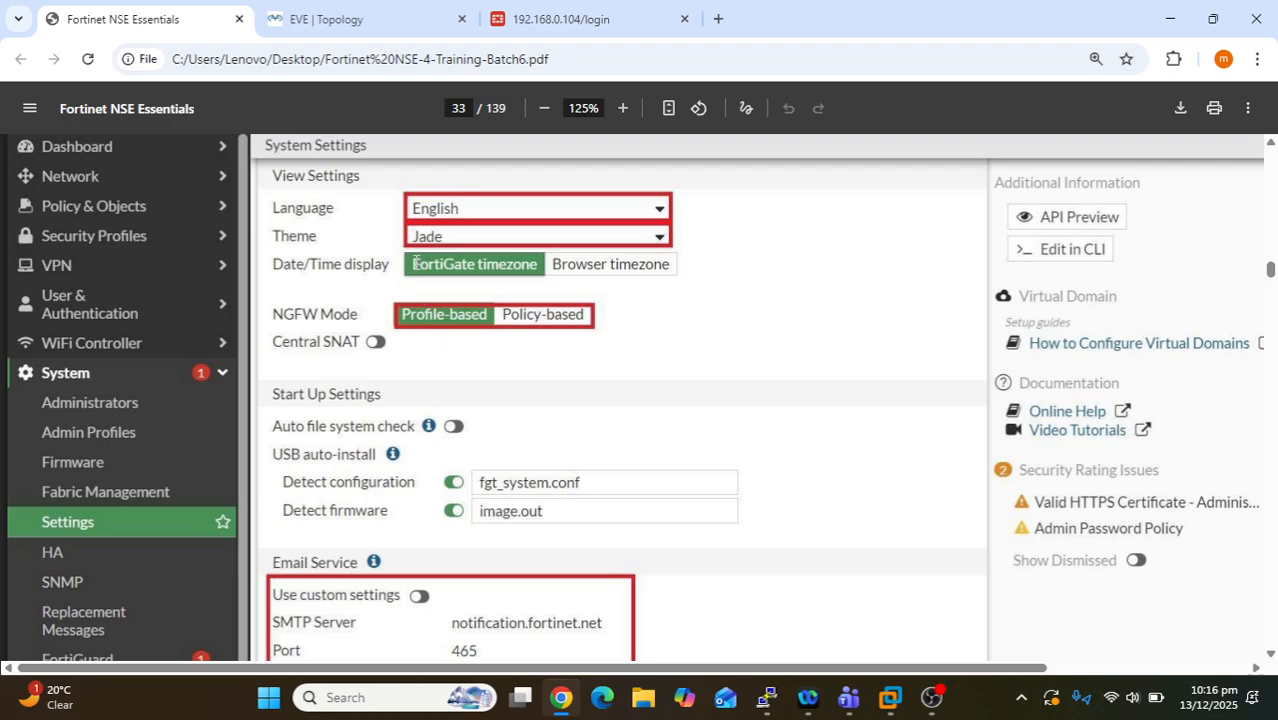
drag(413, 264, 539, 258)
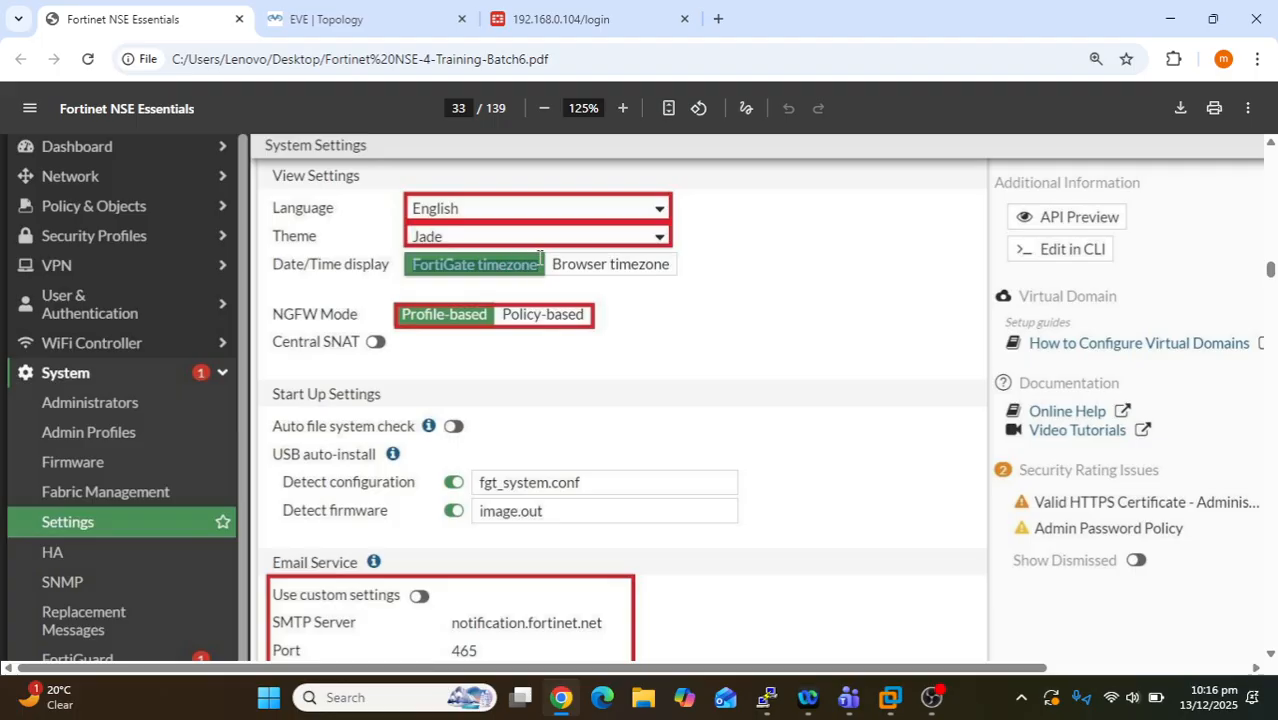
click(491, 346)
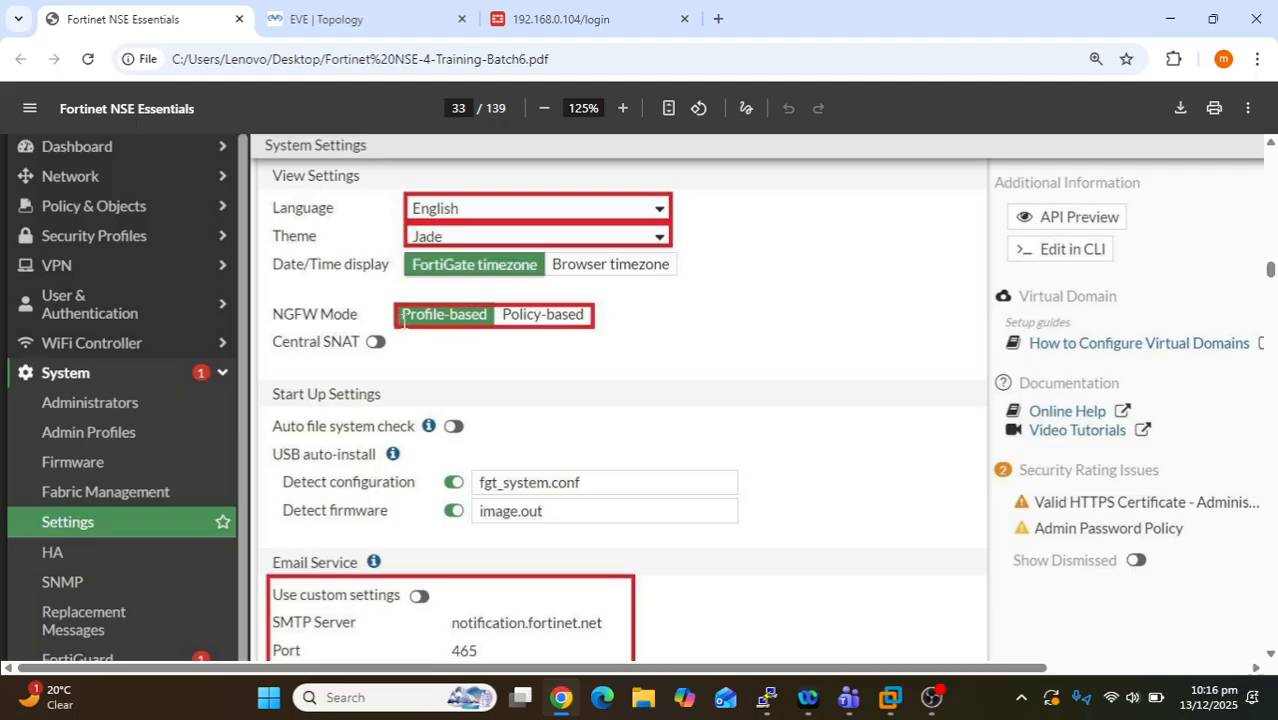
drag(402, 316, 597, 320)
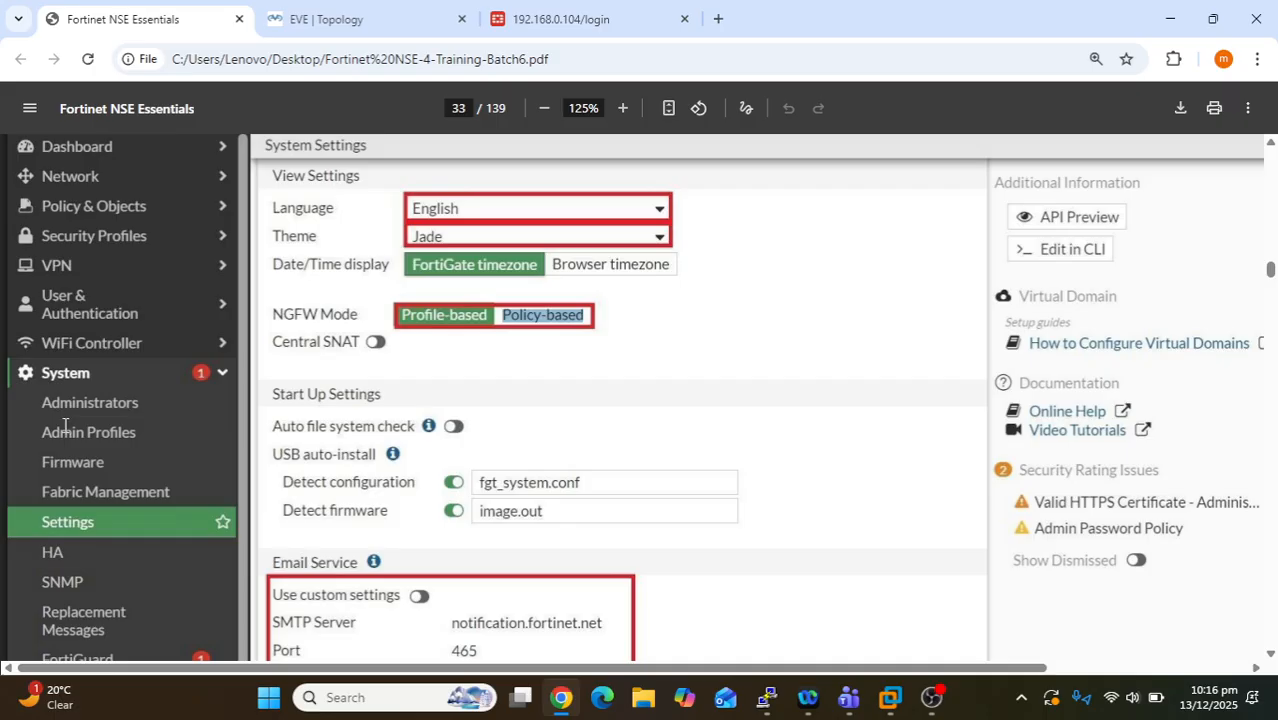
scroll(92, 340, down, 3)
scroll(105, 336, up, 3)
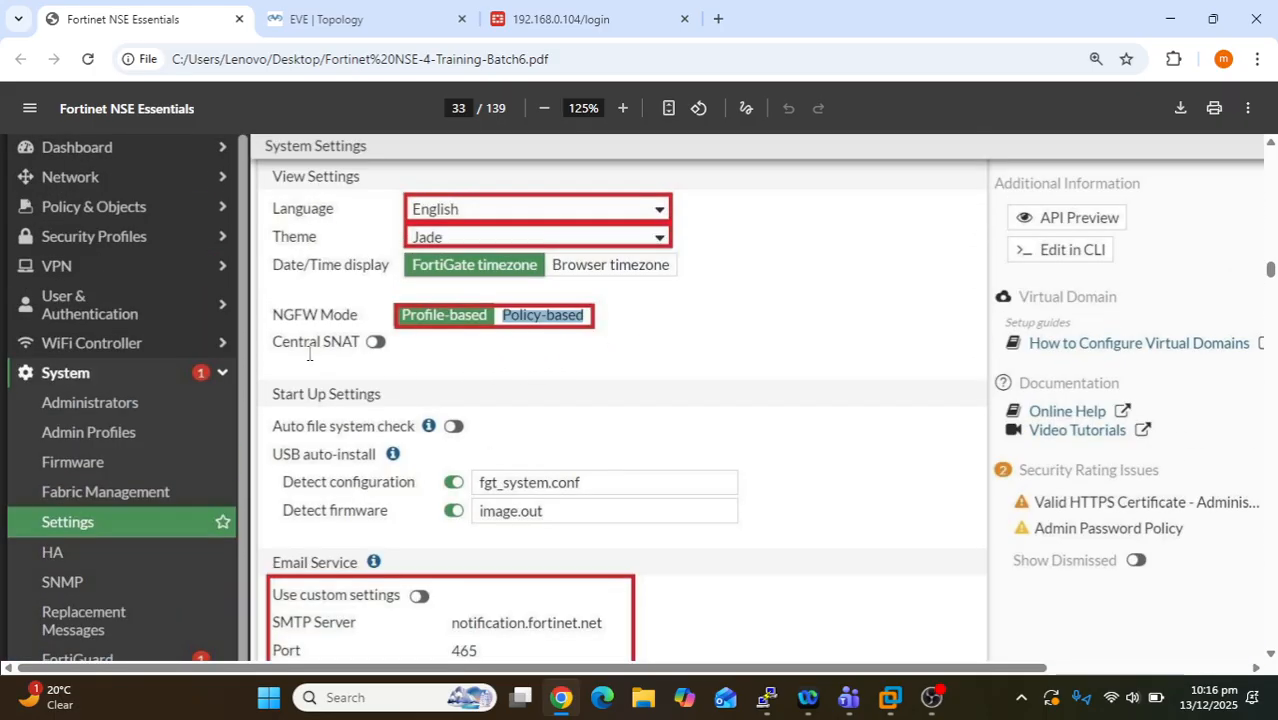
click(519, 346)
drag(571, 316, 401, 312)
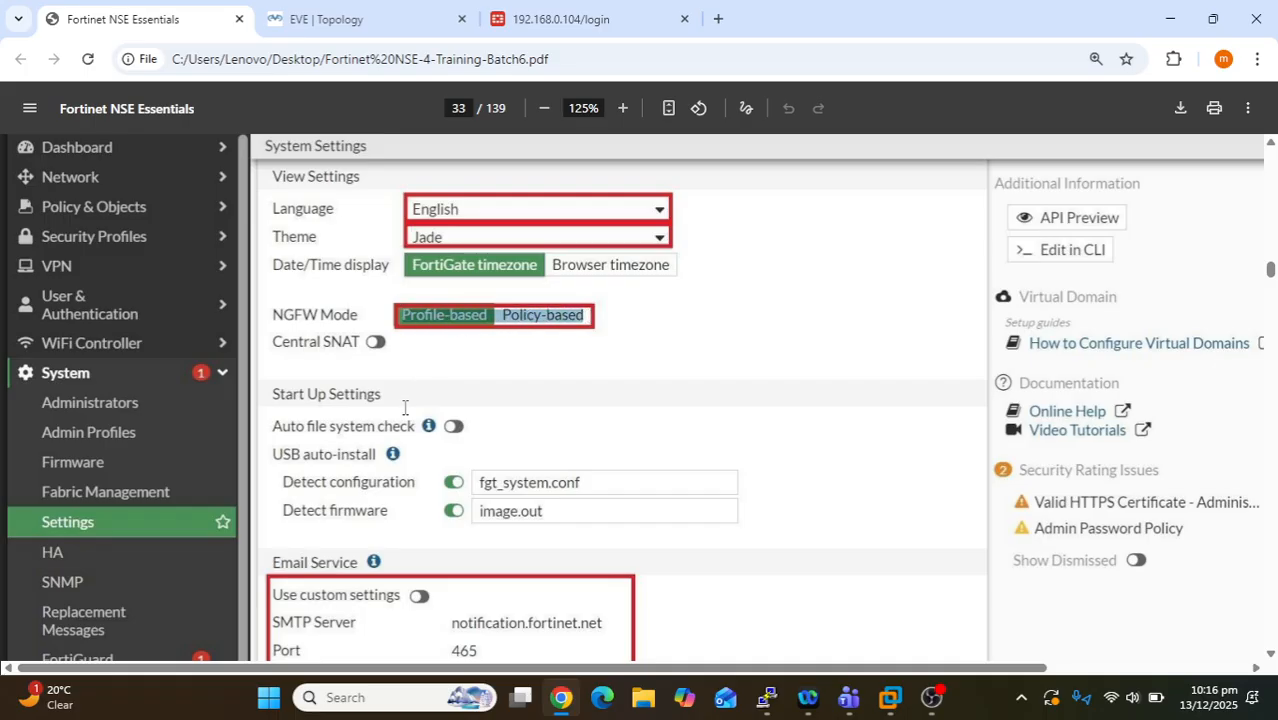
click(431, 343)
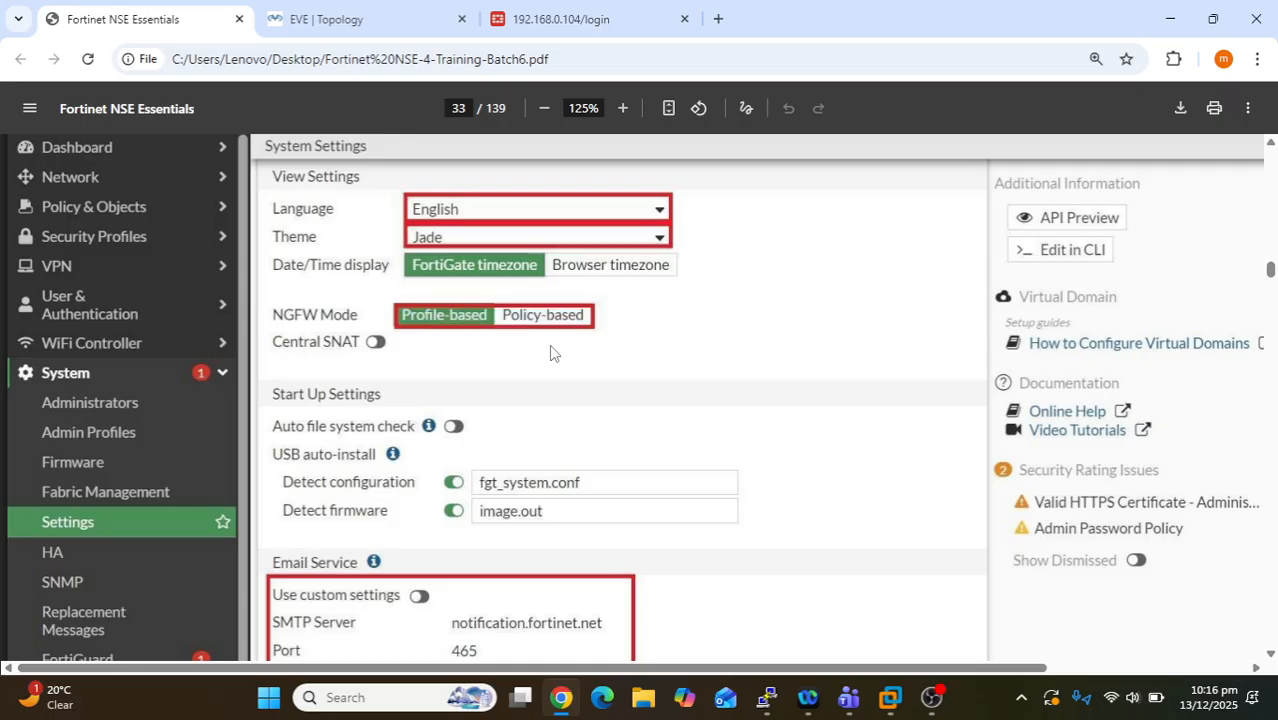
drag(489, 315, 404, 318)
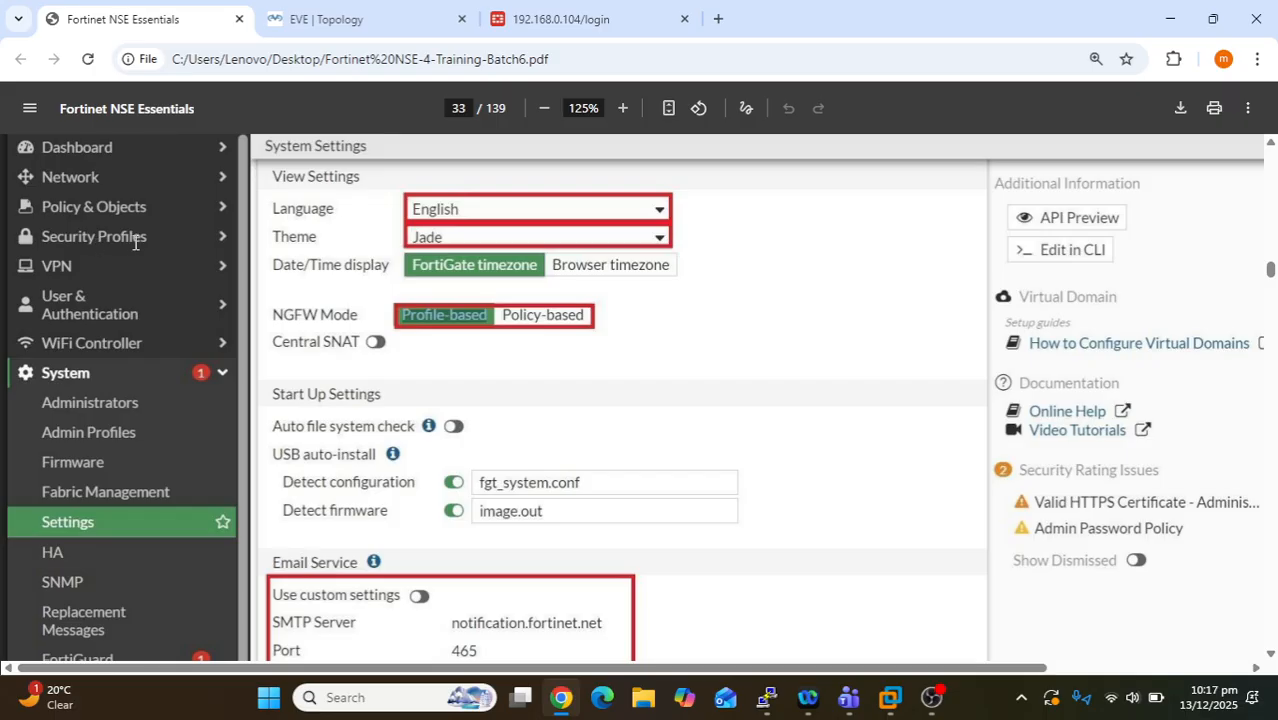
- Highlight Security Profiles and the Policy-based and Profile-based NGFW modes, then scroll to Email Service
drag(163, 237, 43, 237)
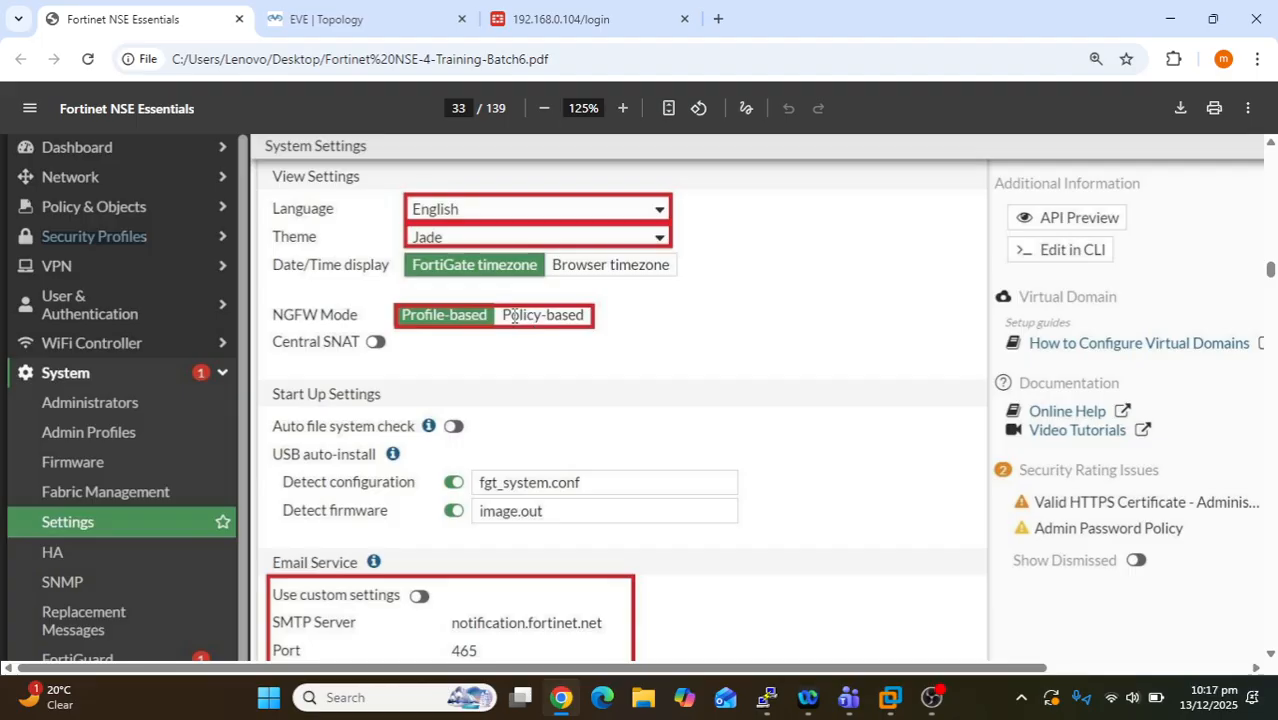
drag(503, 317, 587, 324)
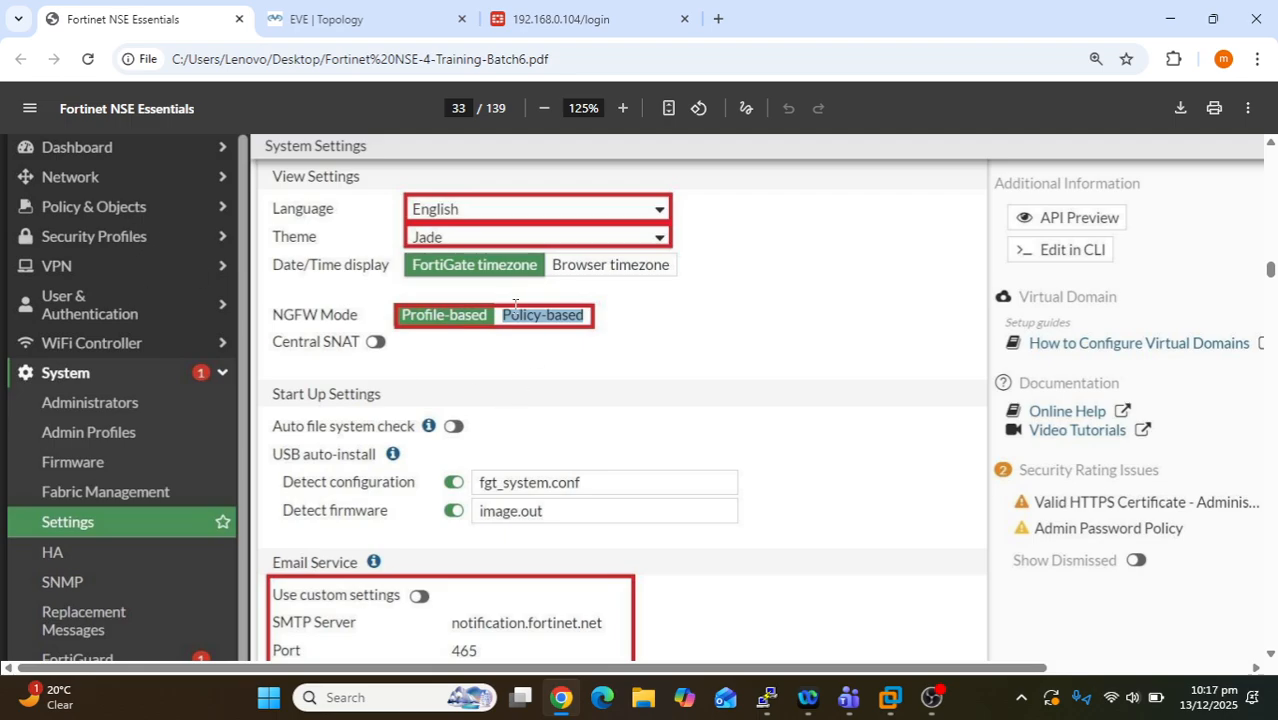
drag(503, 318, 584, 334)
drag(490, 317, 401, 314)
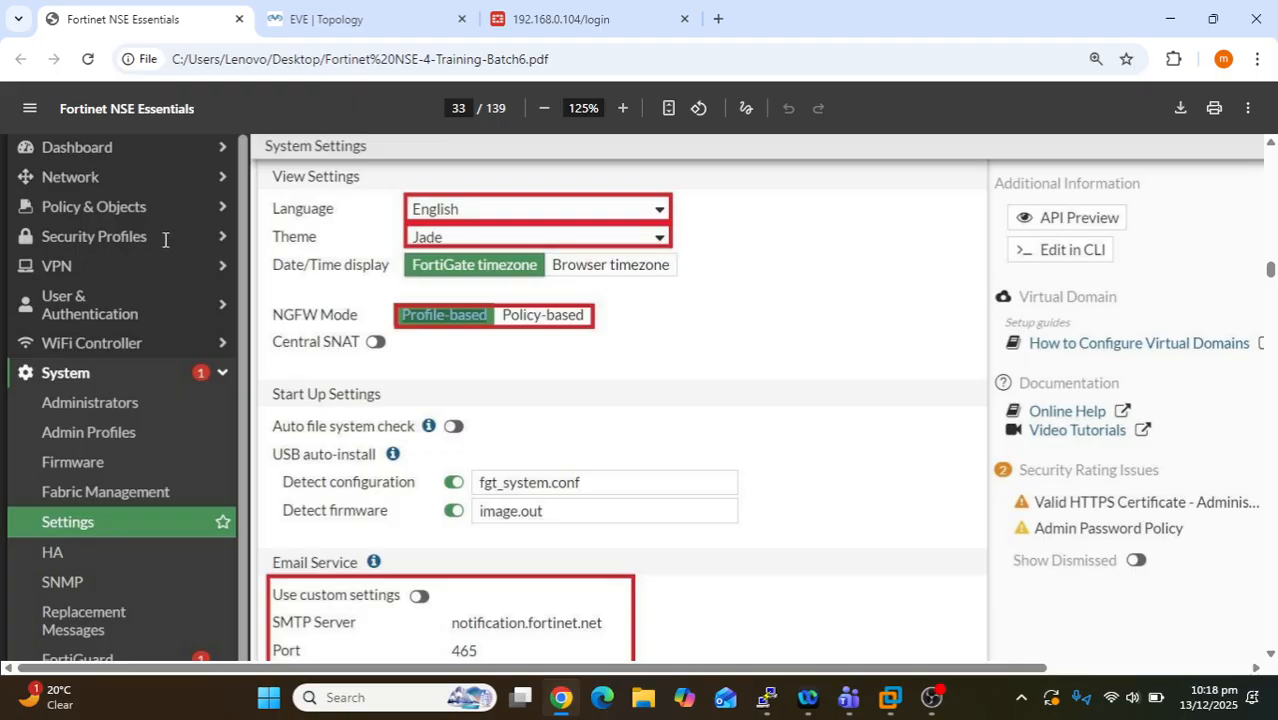
drag(165, 238, 41, 231)
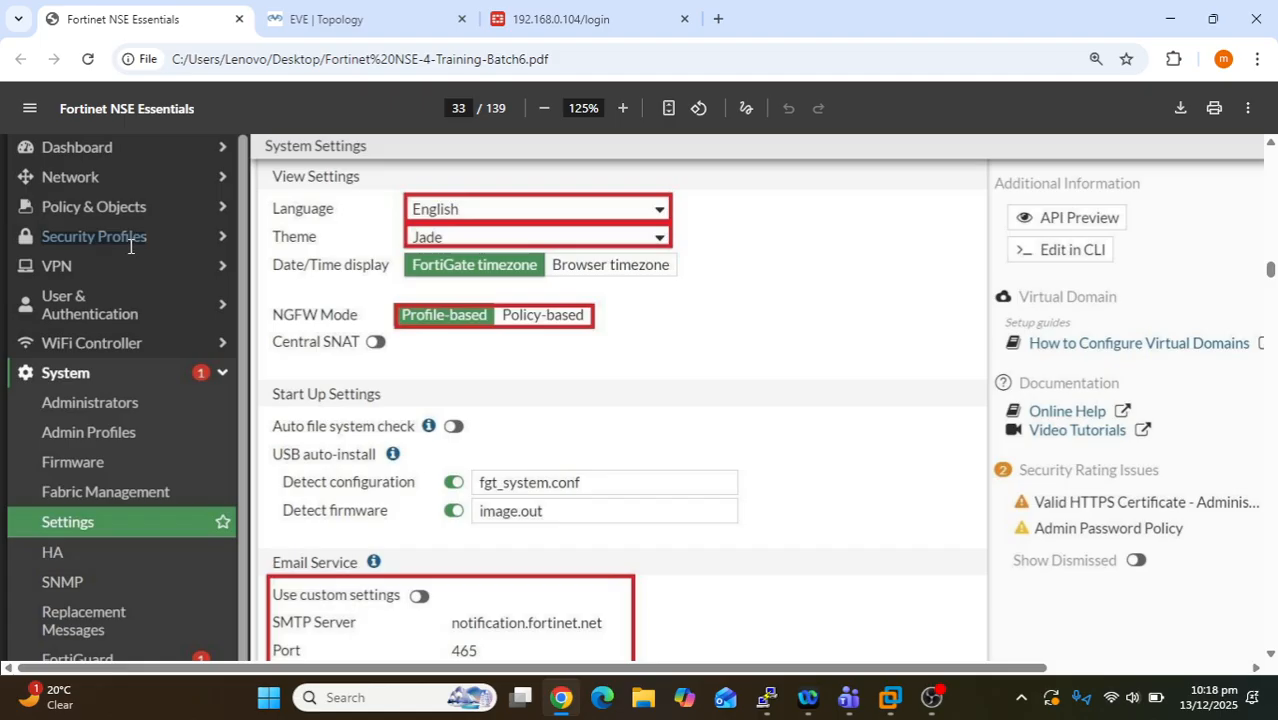
drag(502, 317, 582, 318)
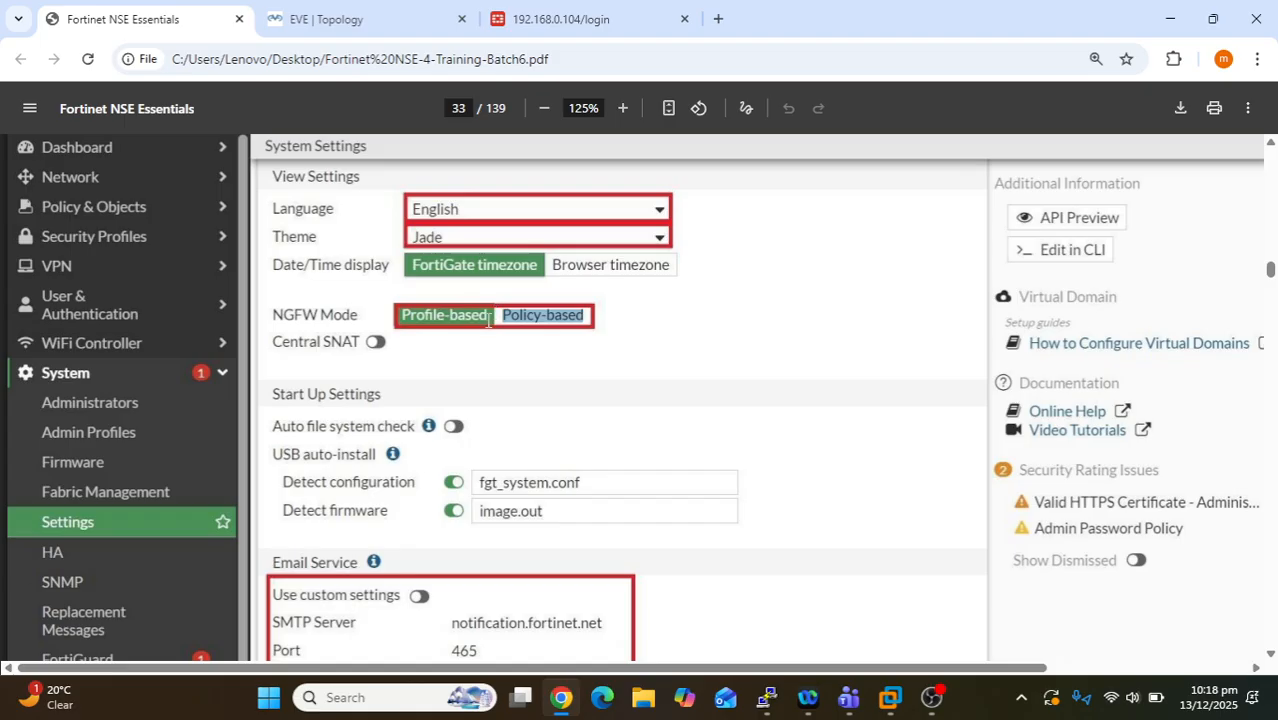
drag(489, 316, 406, 327)
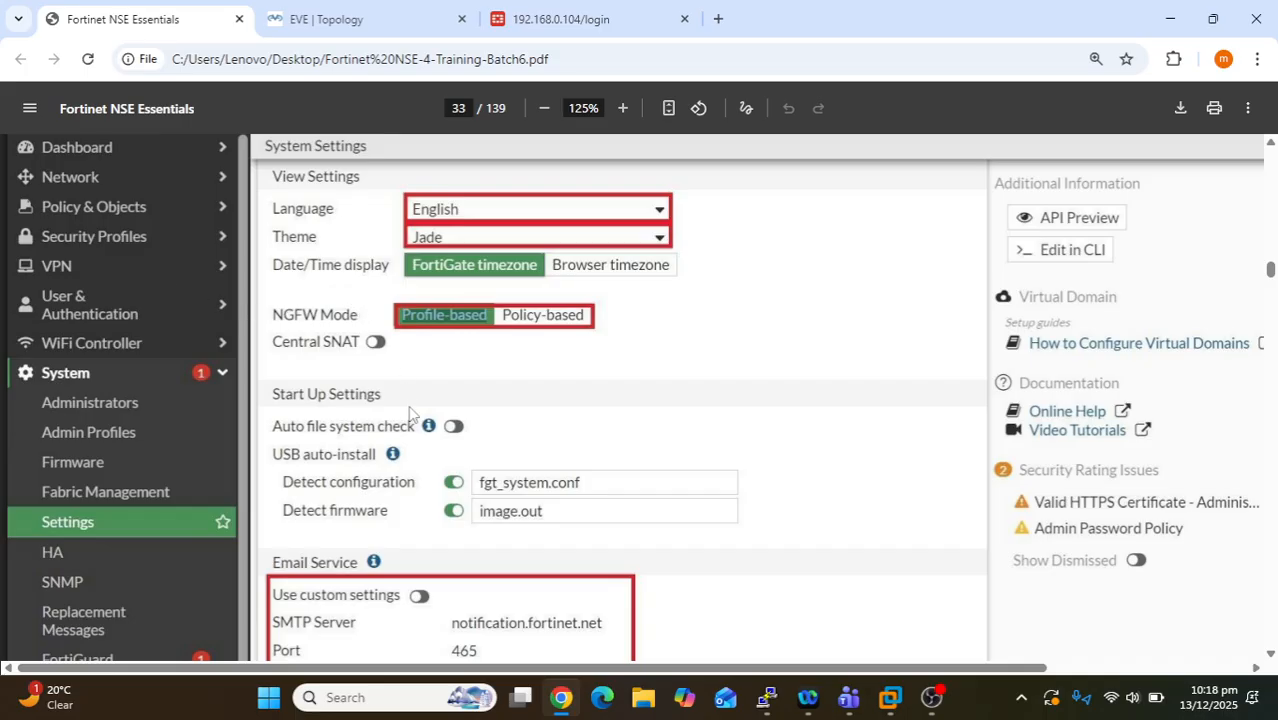
scroll(345, 450, down, 5)
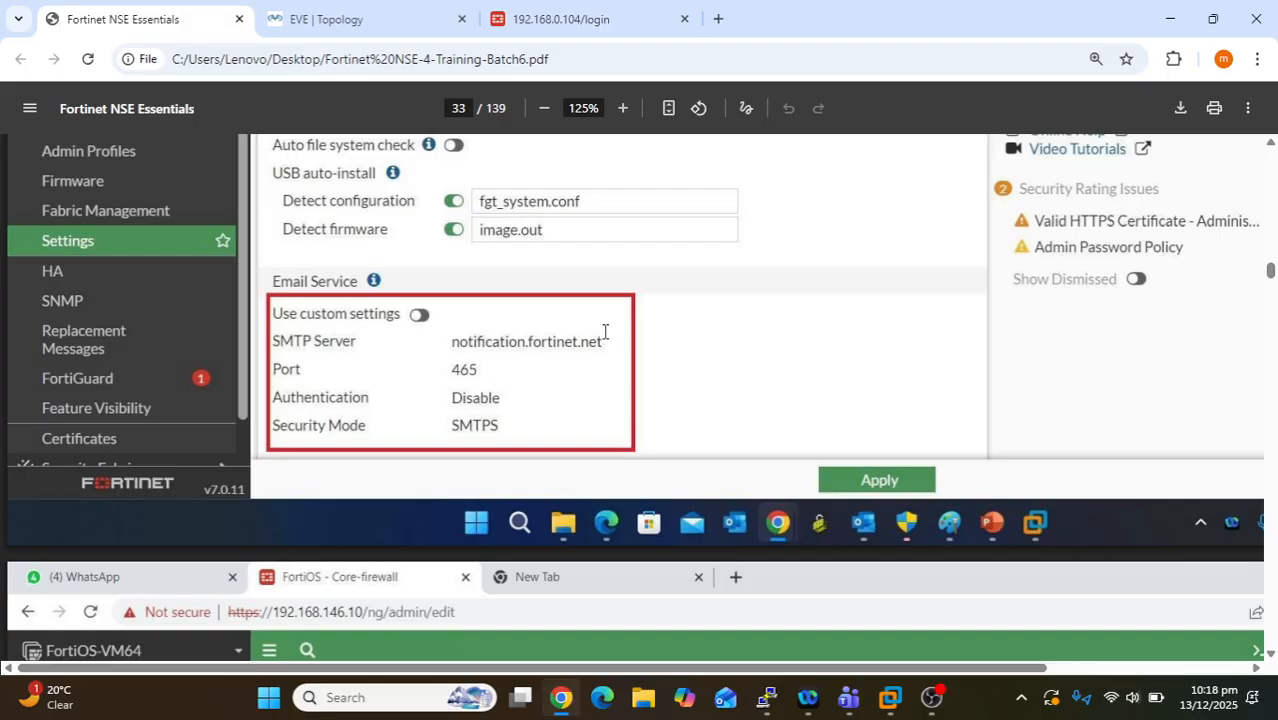
drag(449, 343, 600, 349)
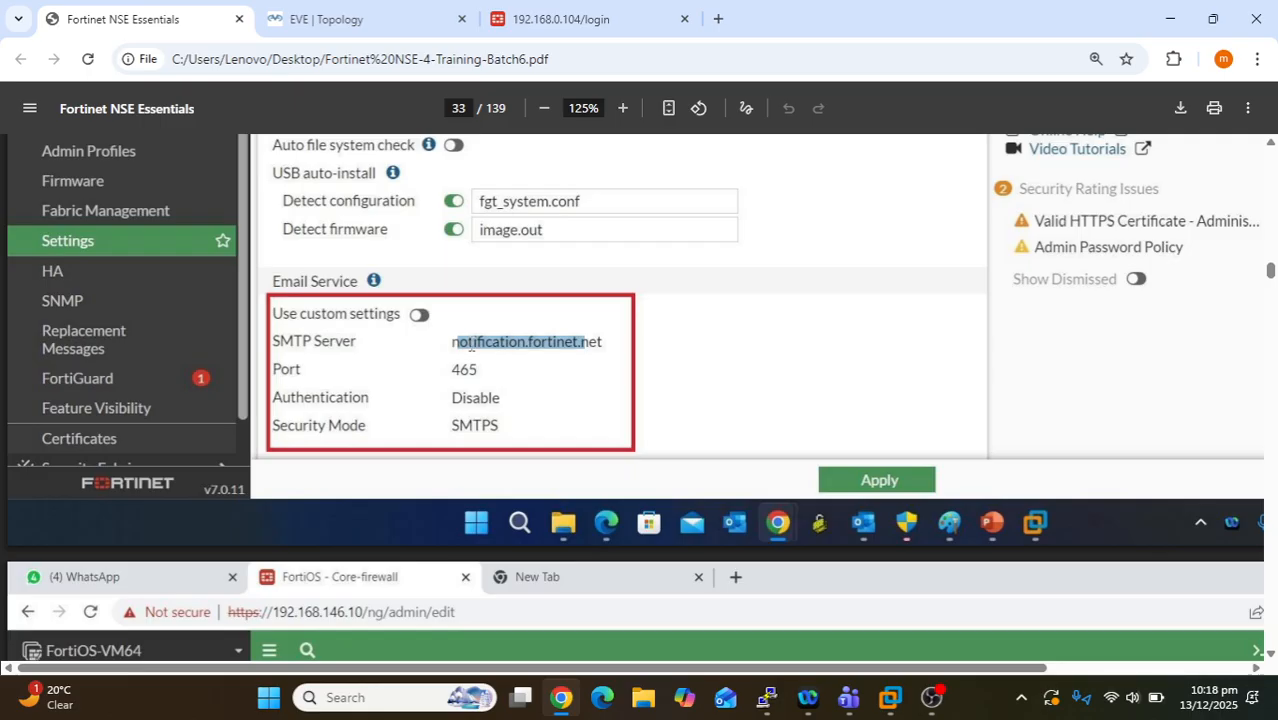
drag(484, 345, 590, 347)
drag(460, 350, 581, 351)
drag(465, 370, 492, 373)
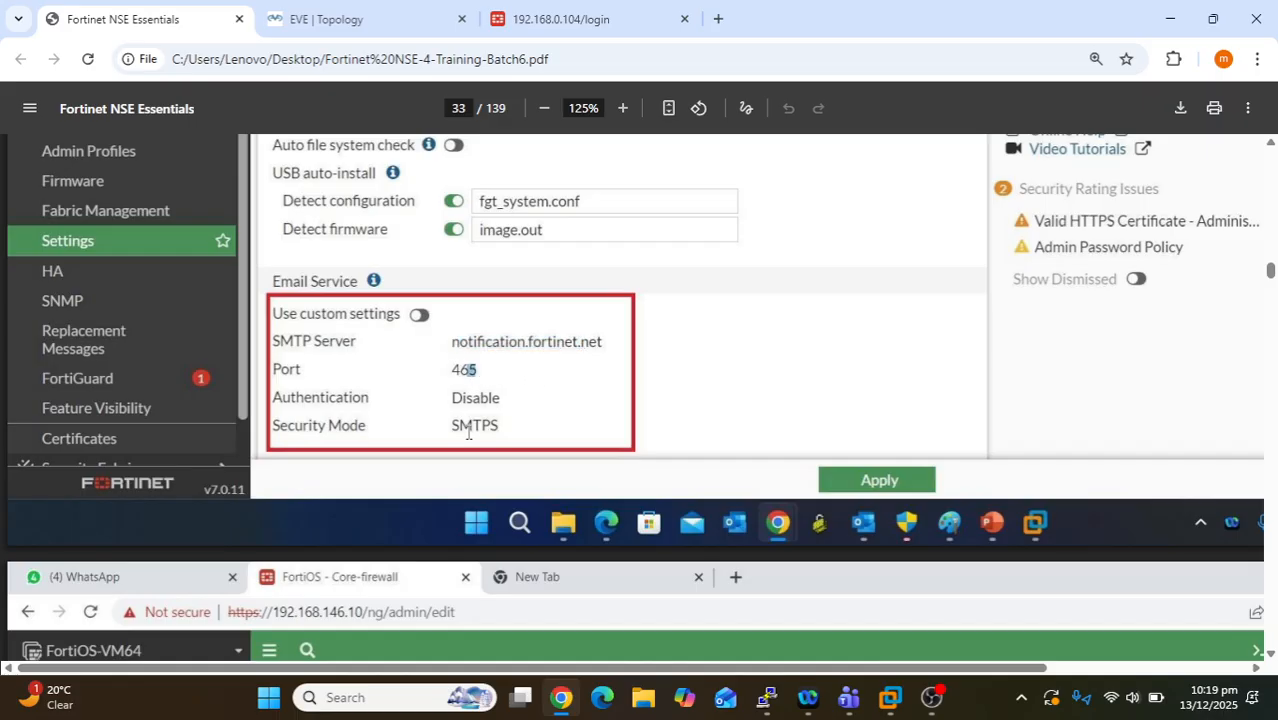
drag(452, 428, 505, 428)
scroll(502, 380, down, 3)
scroll(503, 381, down, 2)
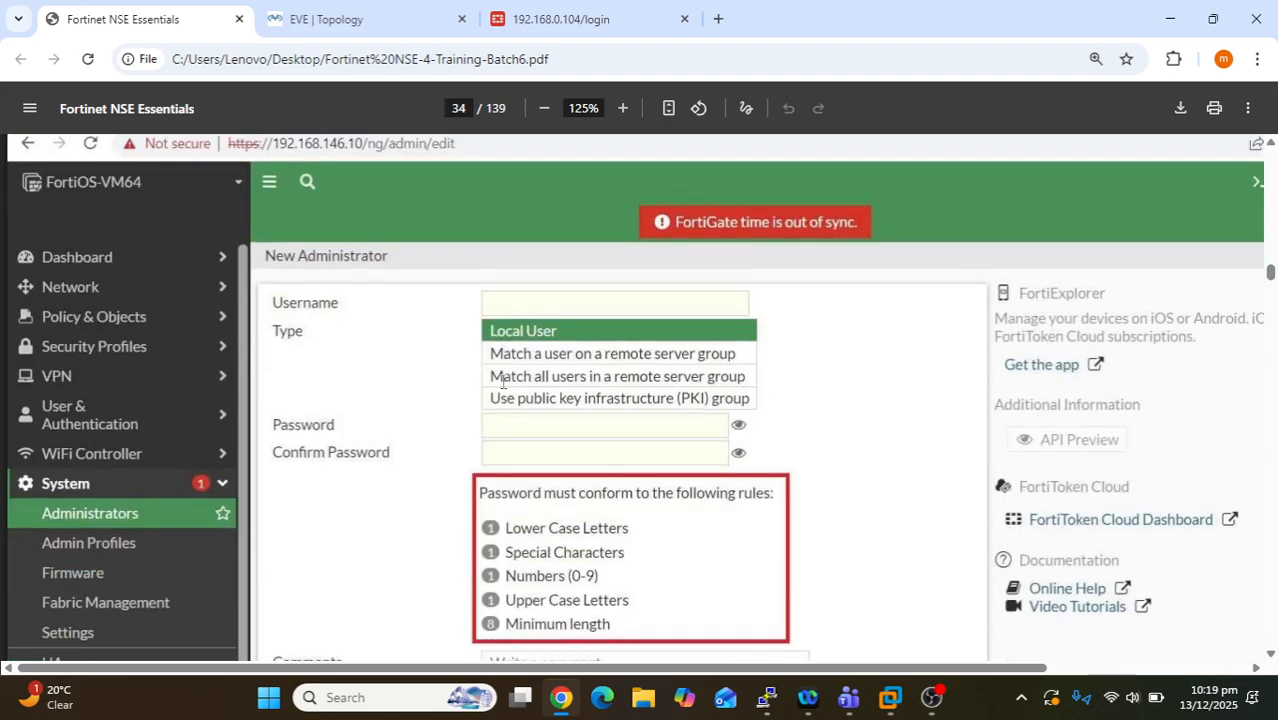
scroll(503, 381, down, 1)
scroll(503, 381, down, 2)
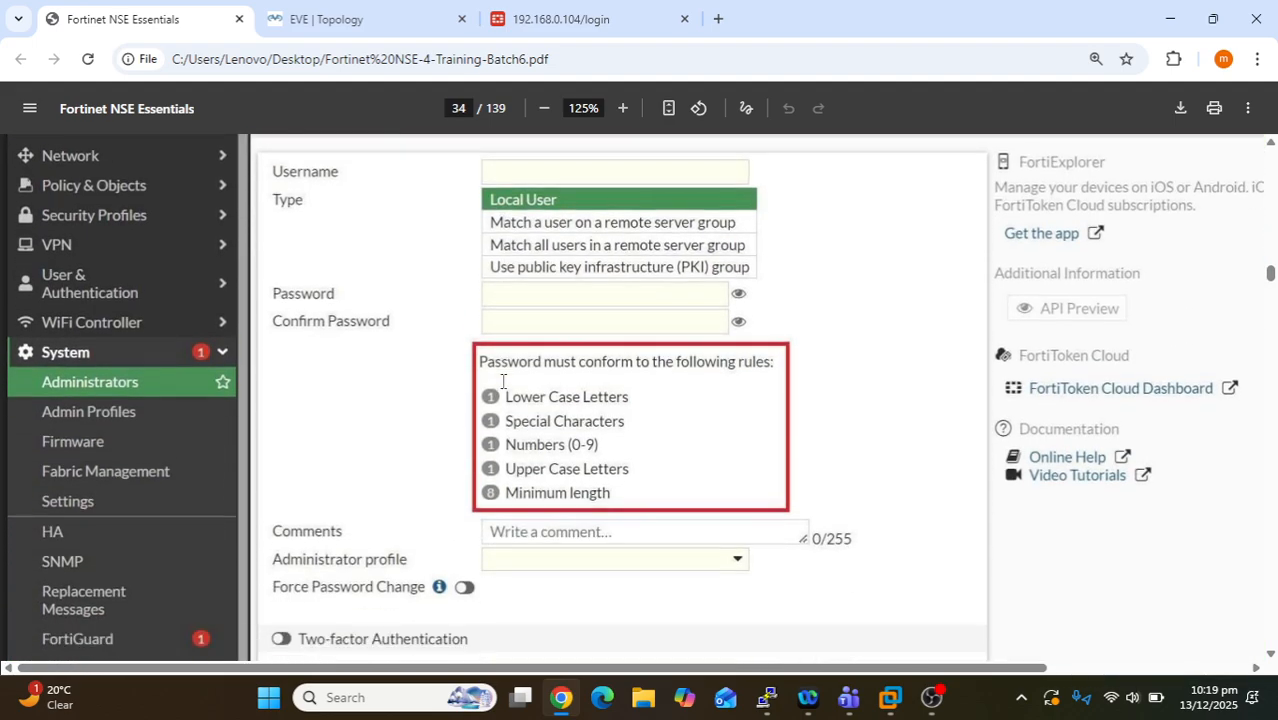
scroll(0, 344, up, 2)
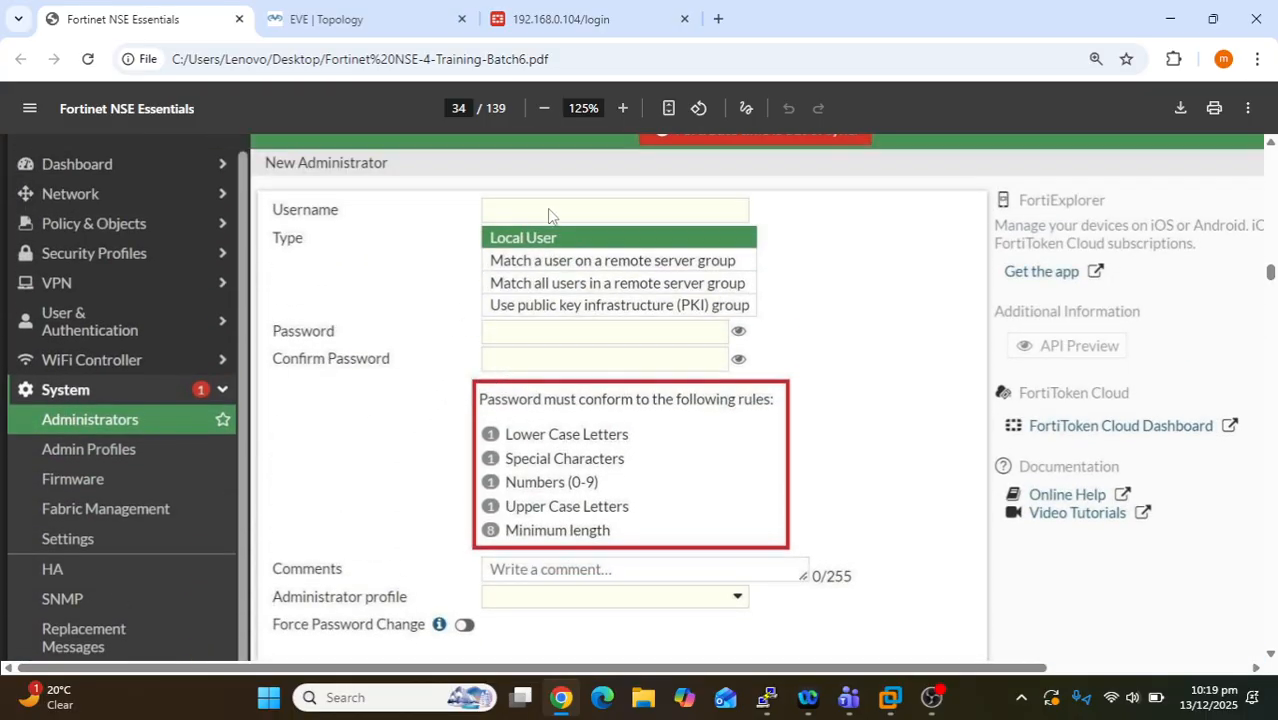
drag(539, 237, 485, 238)
drag(481, 399, 613, 531)
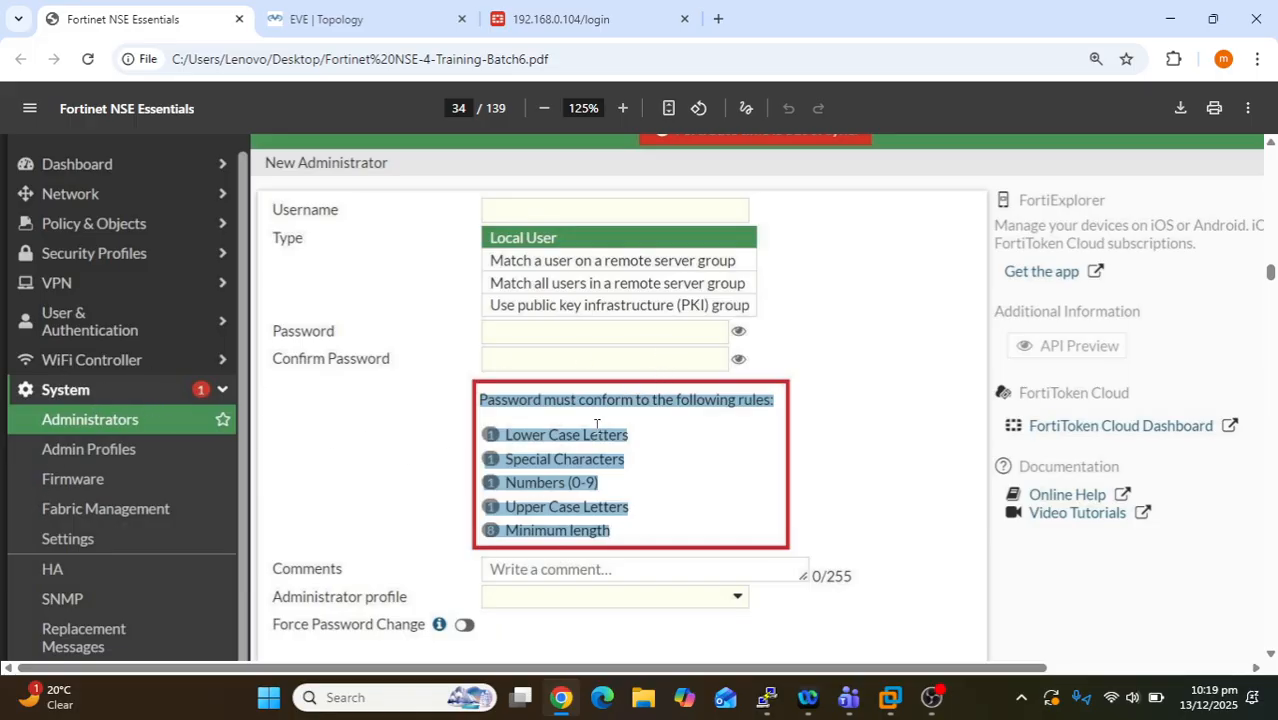
scroll(617, 476, down, 1)
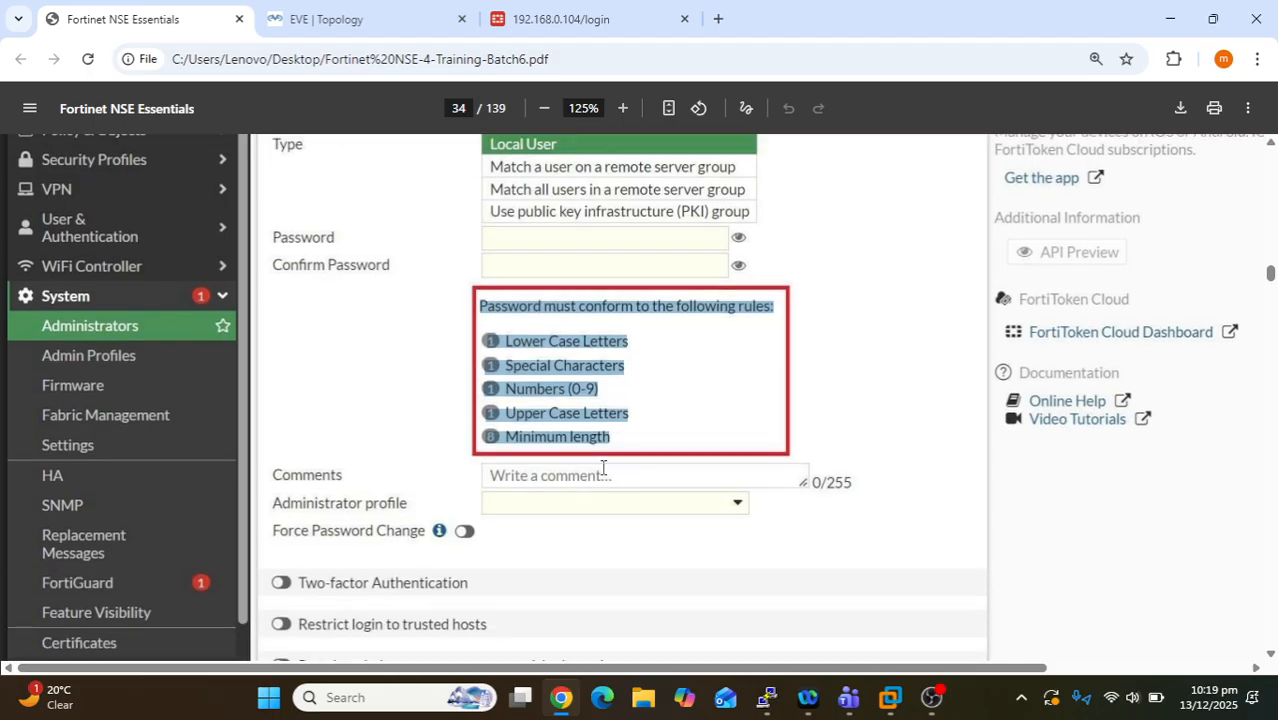
scroll(603, 468, down, 1)
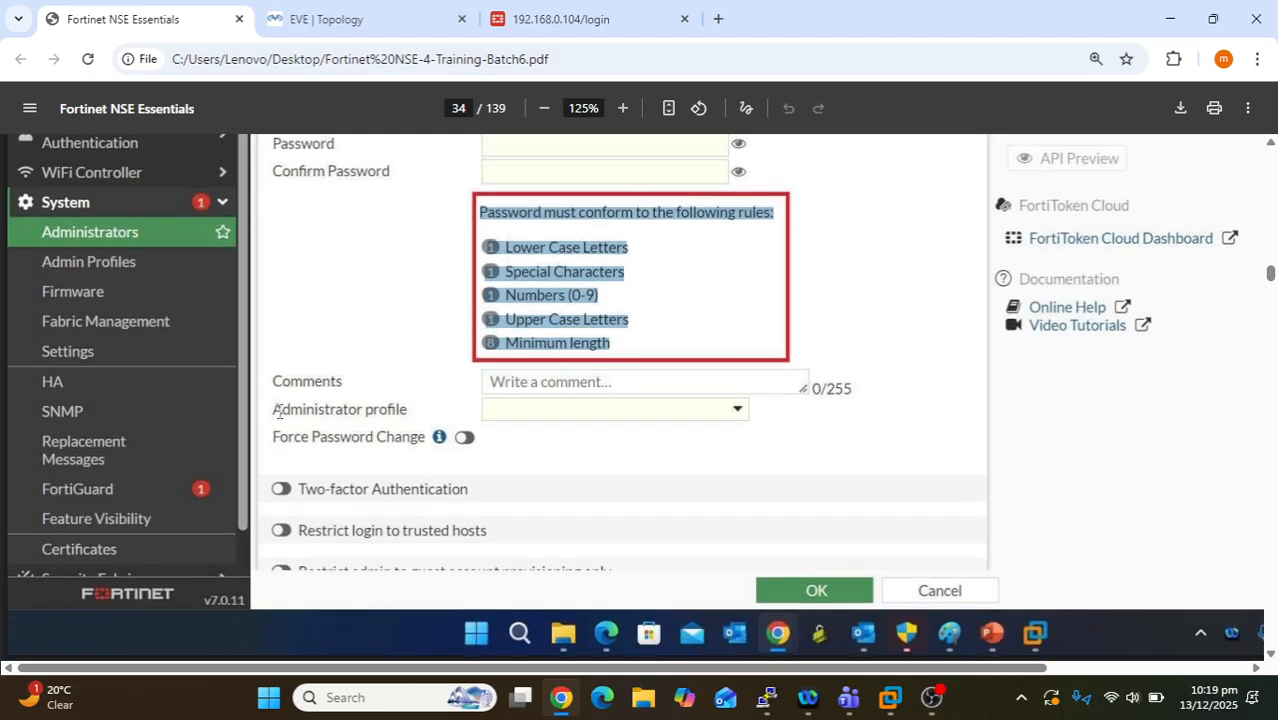
drag(279, 411, 406, 414)
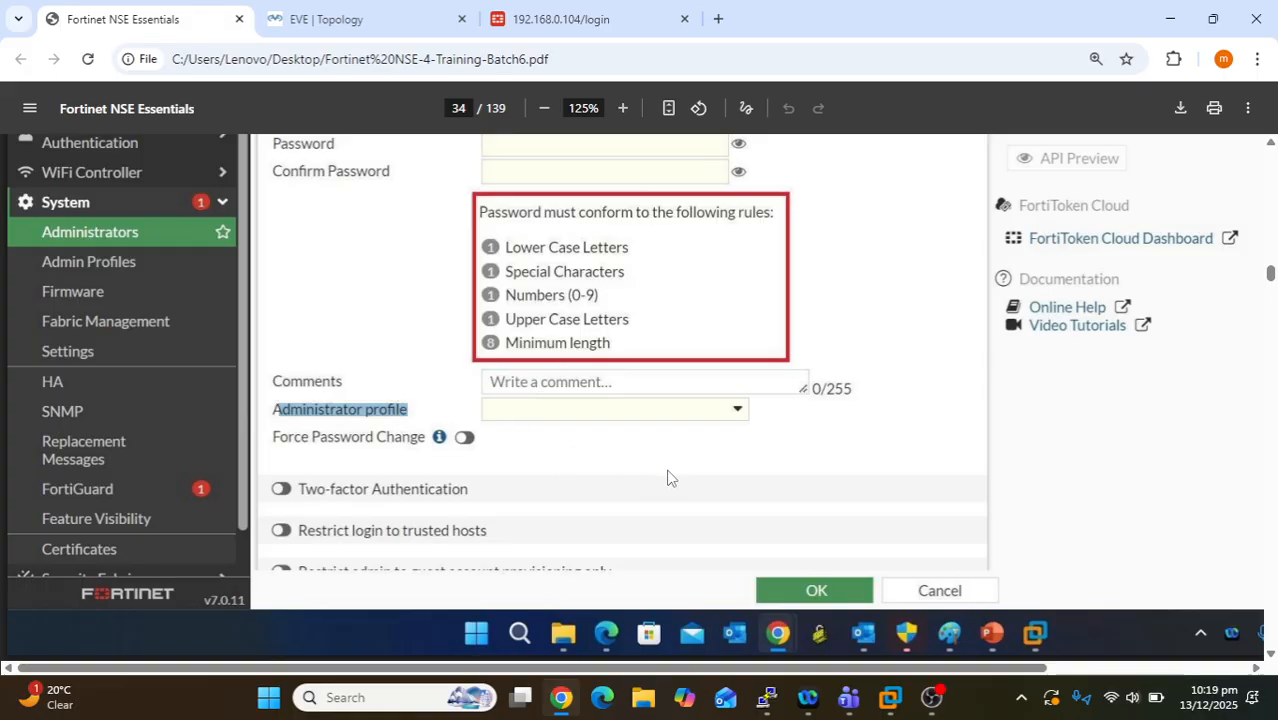
scroll(668, 477, down, 2)
drag(477, 398, 305, 408)
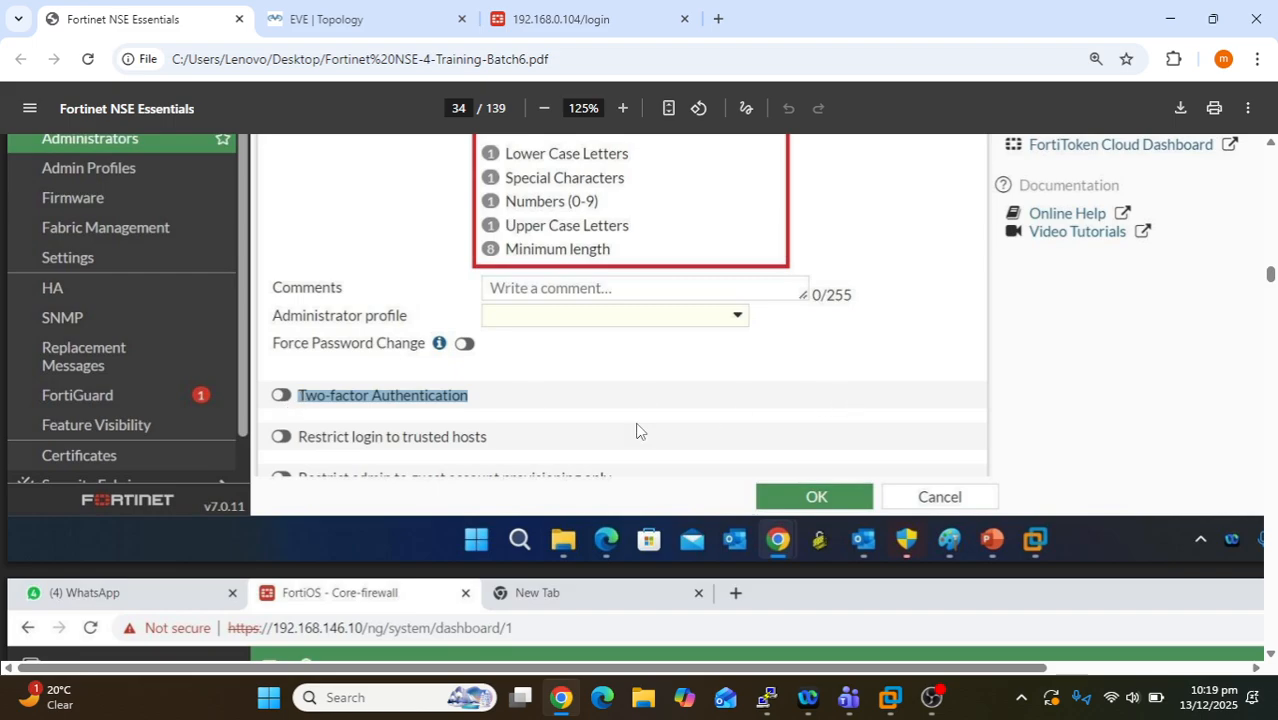
scroll(494, 428, down, 10)
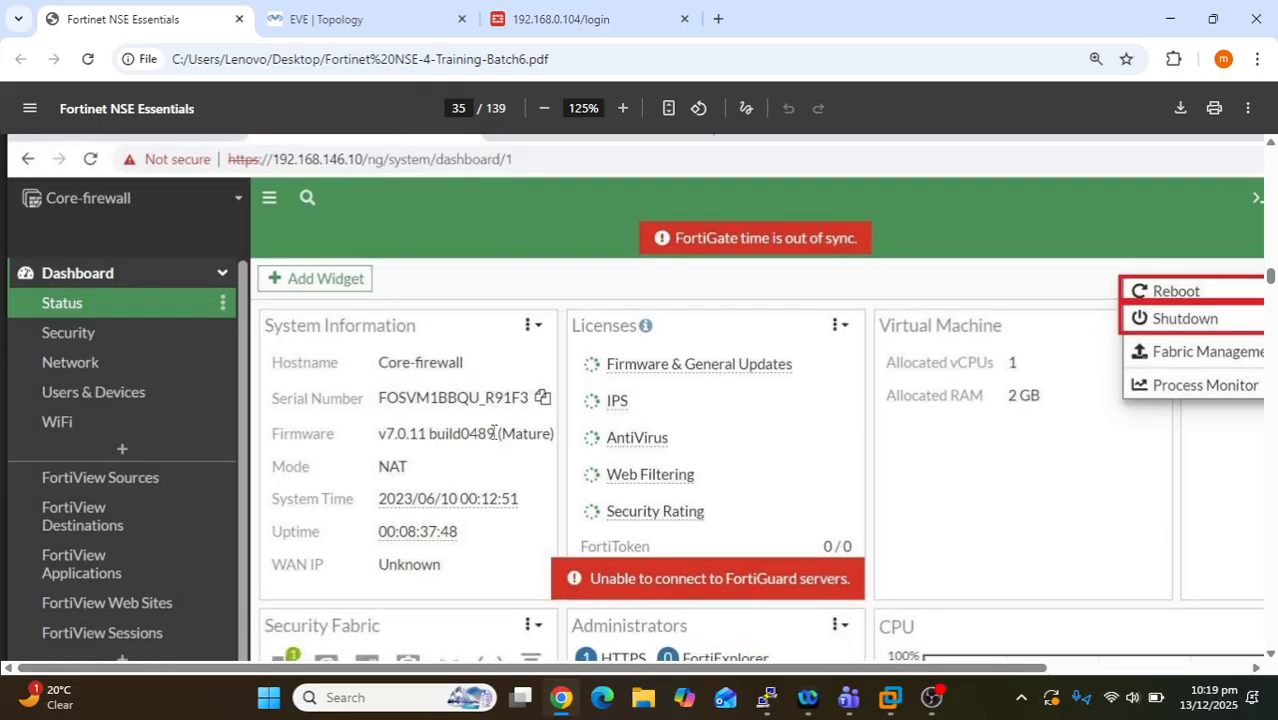
scroll(492, 430, up, 12)
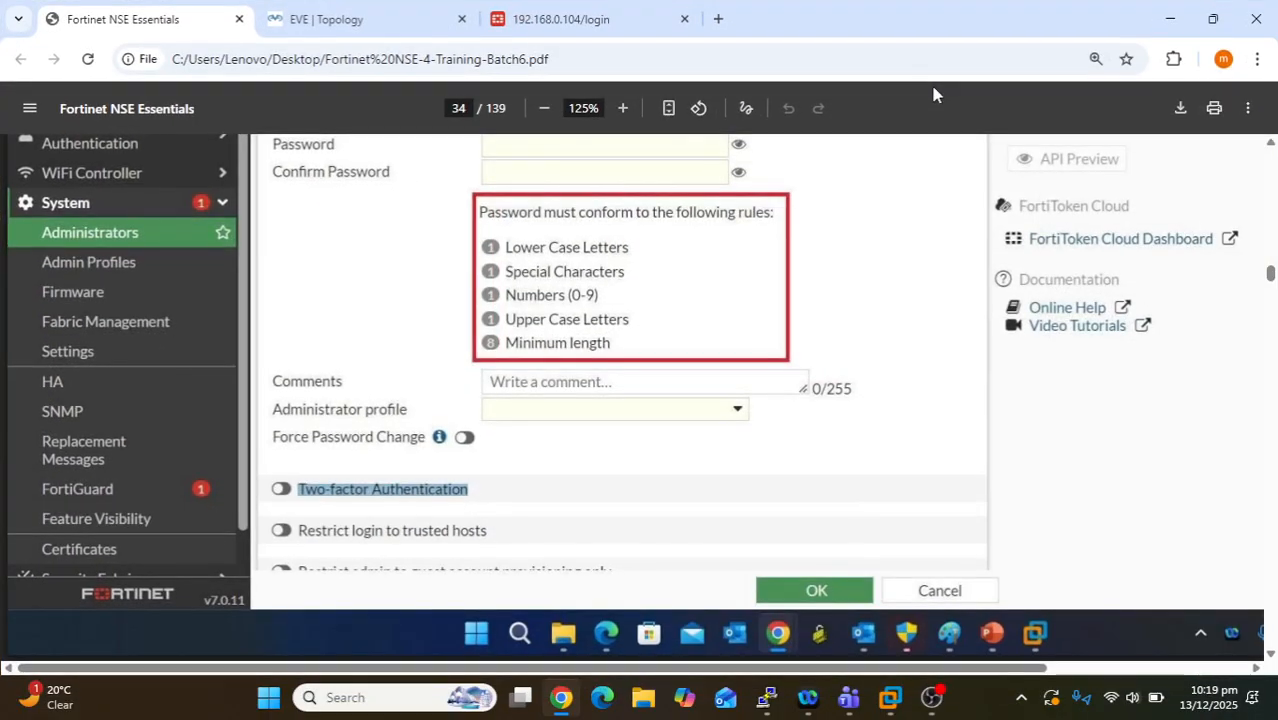
- Log in to 192.168.0.104 as admin with the account password, accepting both disclaimers
click(497, 28)
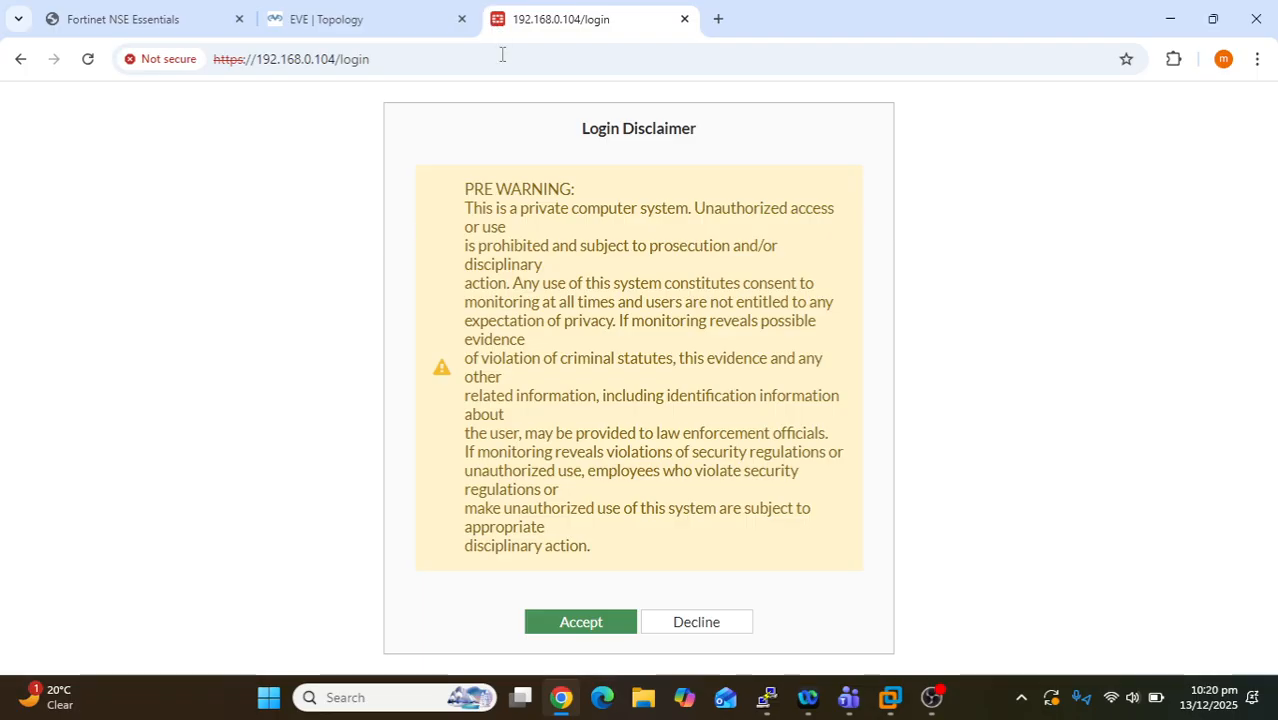
click(574, 622)
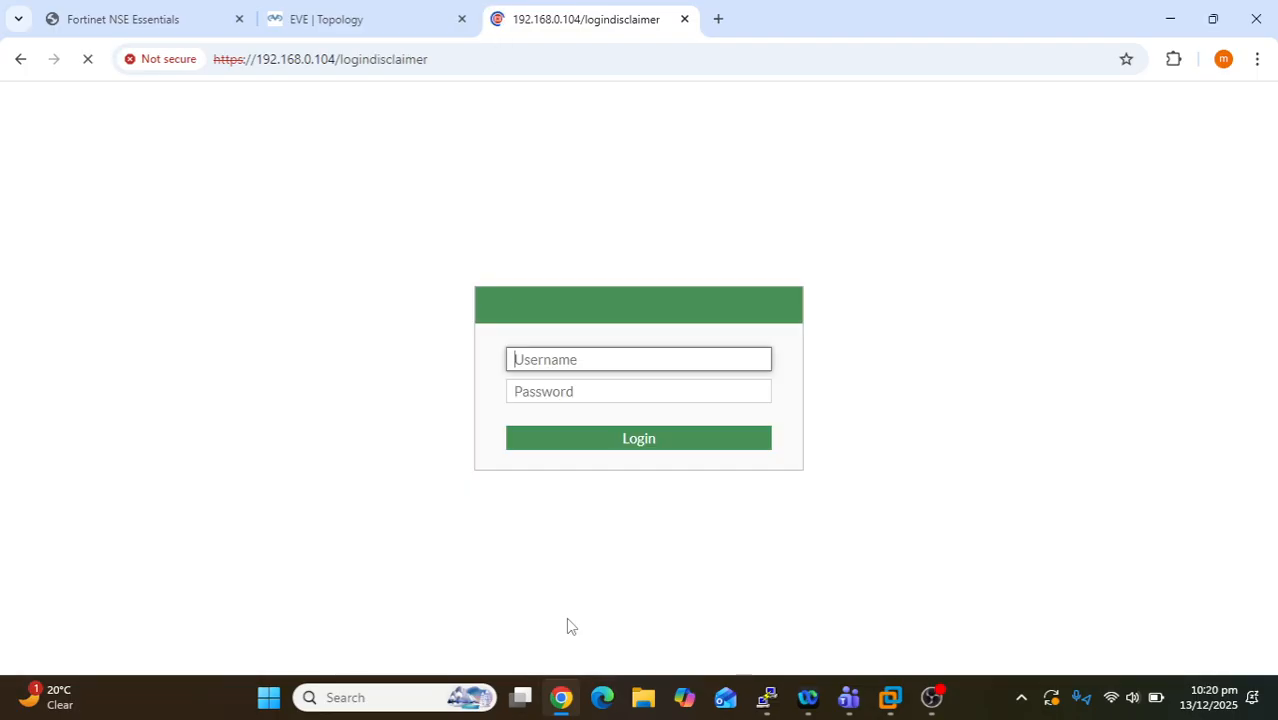
text(admin)
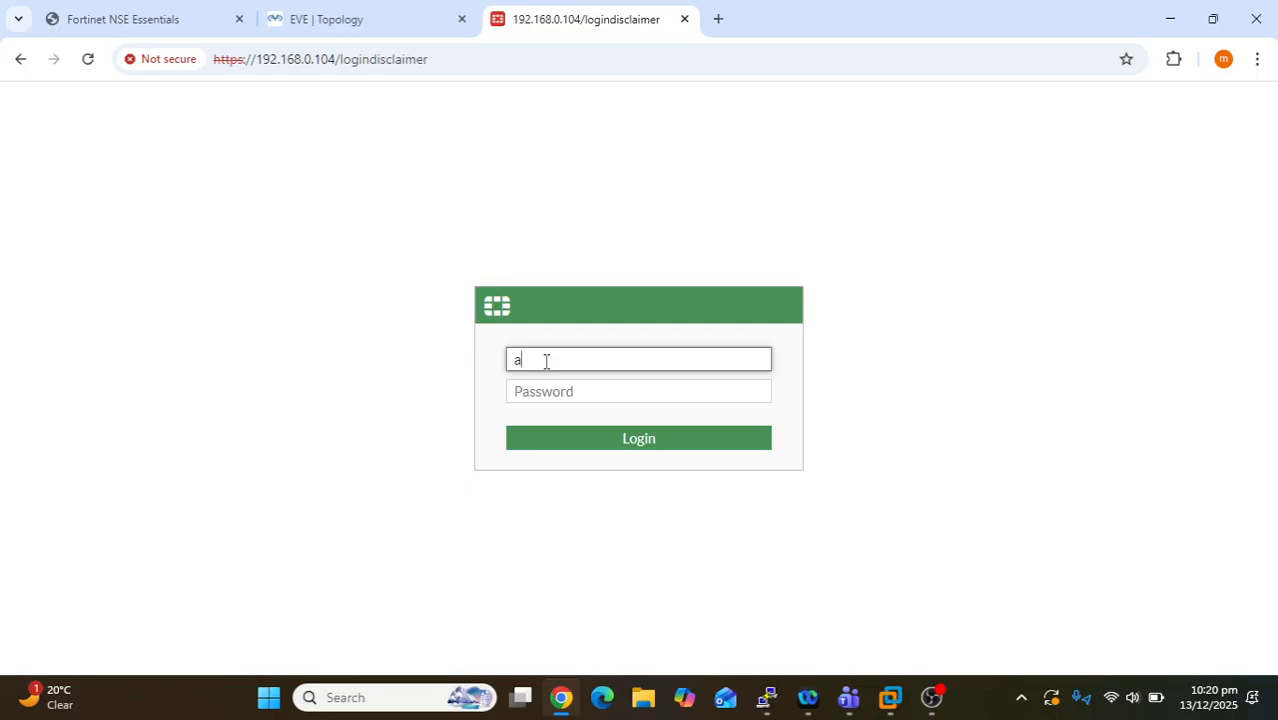
key(Tab)
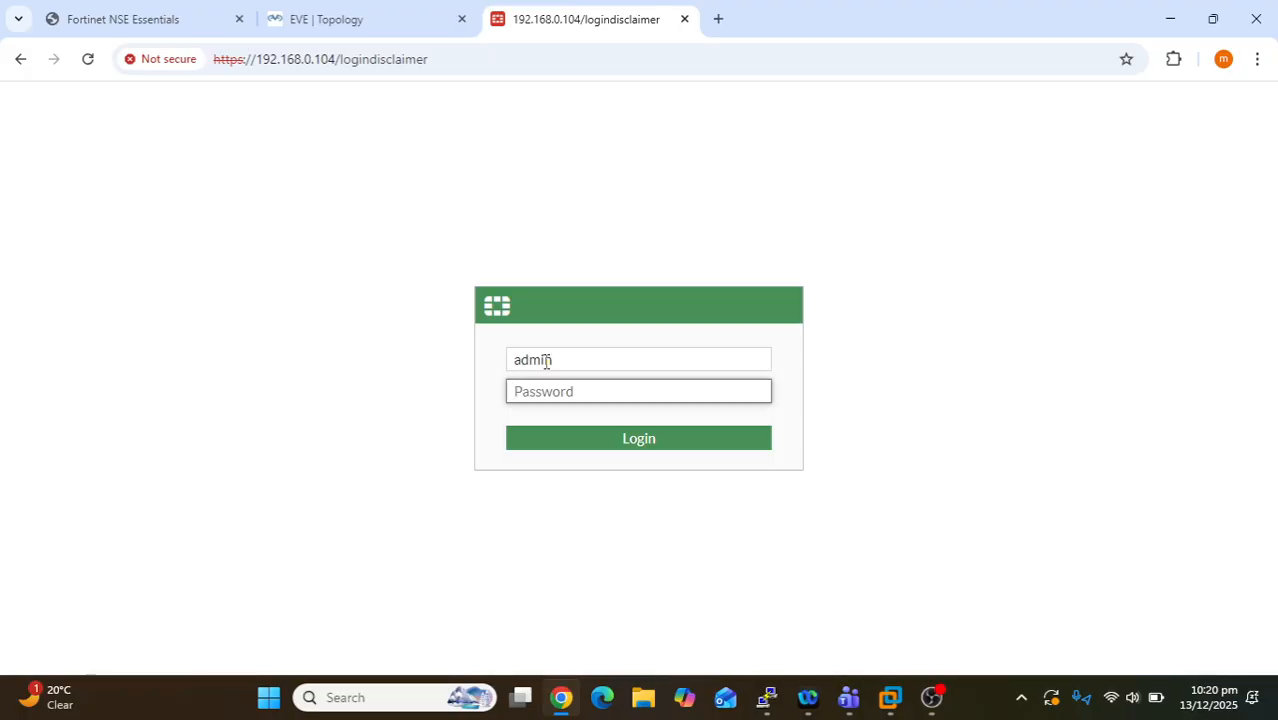
text(aortinet1)
key(Return)
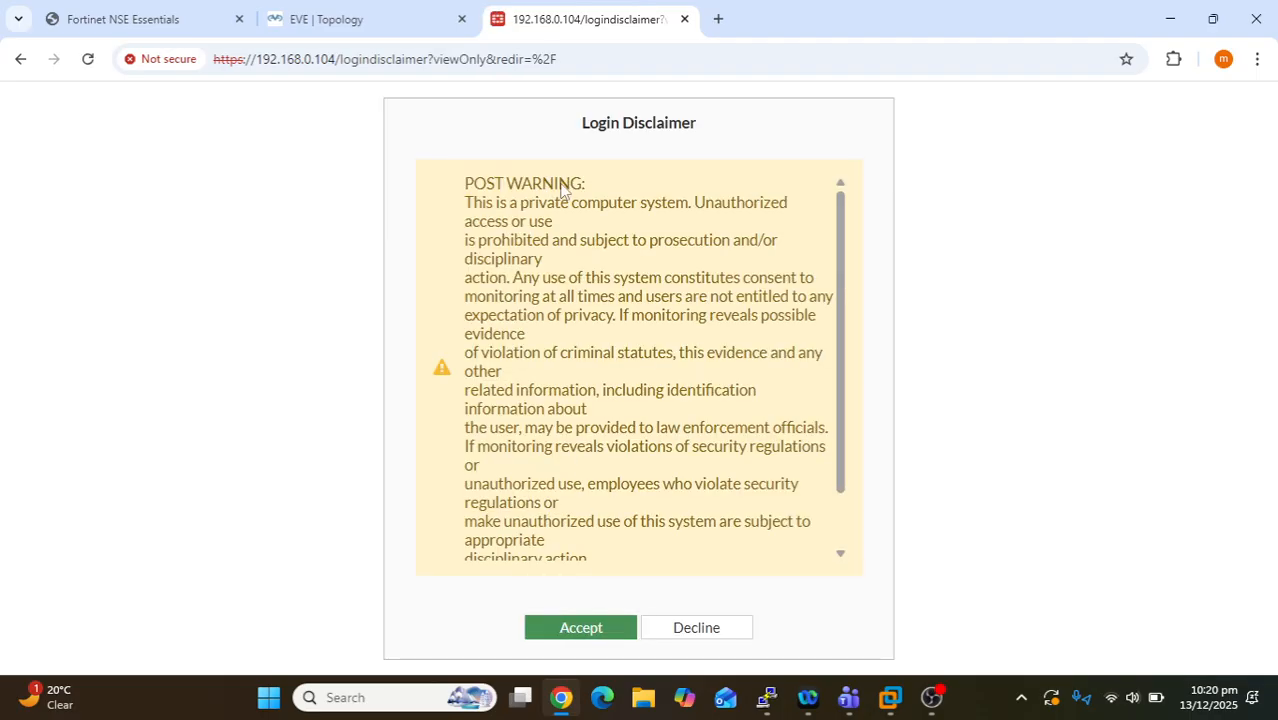
click(573, 628)
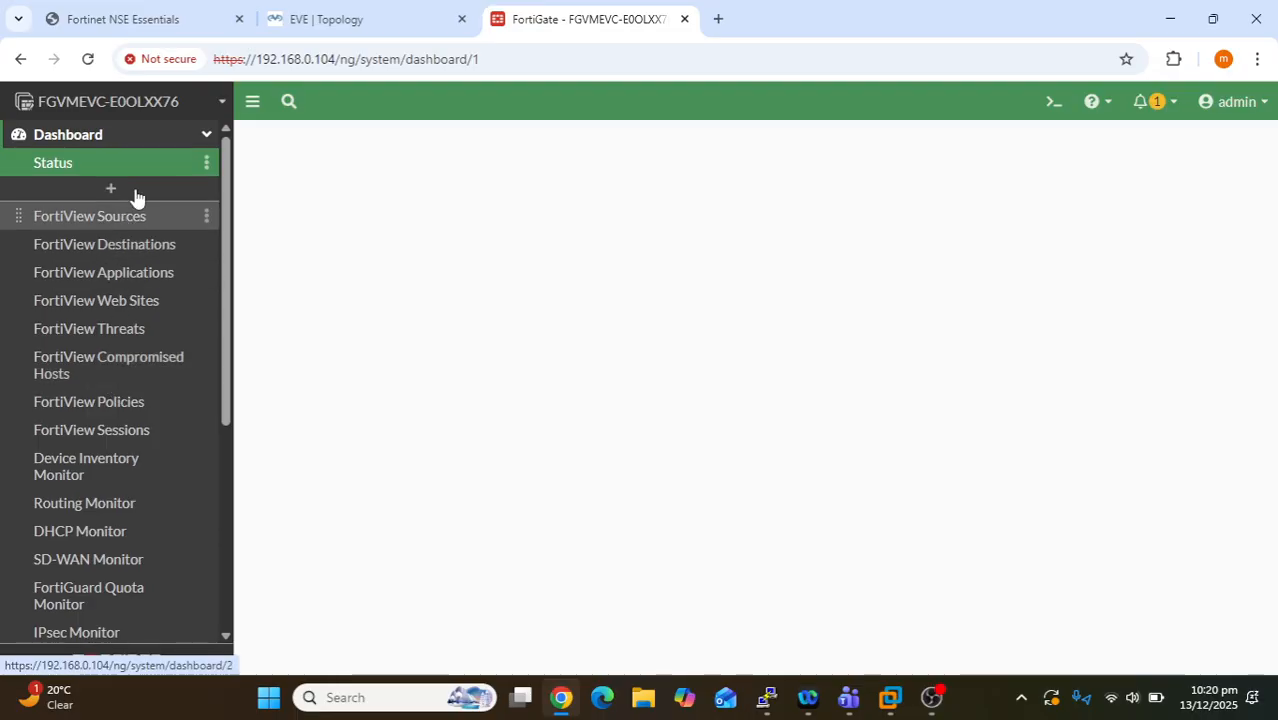
- Open super_admin under System > Admin Profiles, review its all-Read/Write permissions, and return
click(161, 140)
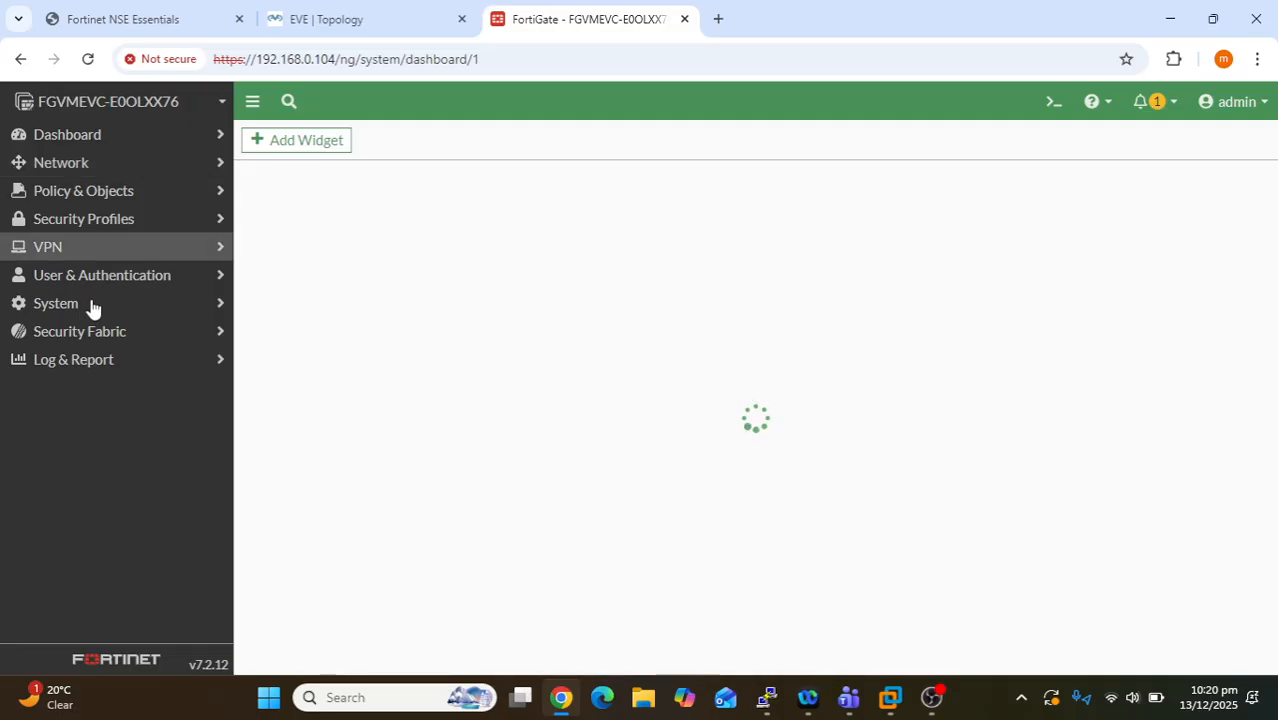
click(85, 306)
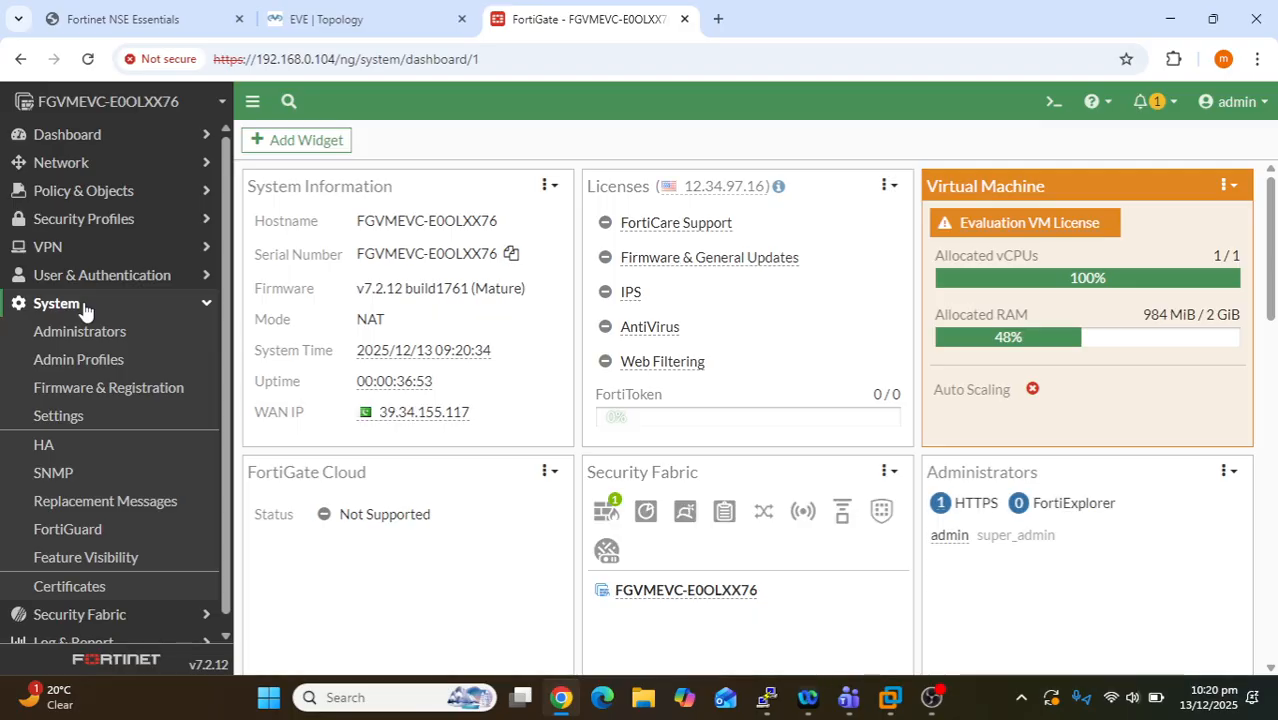
click(78, 362)
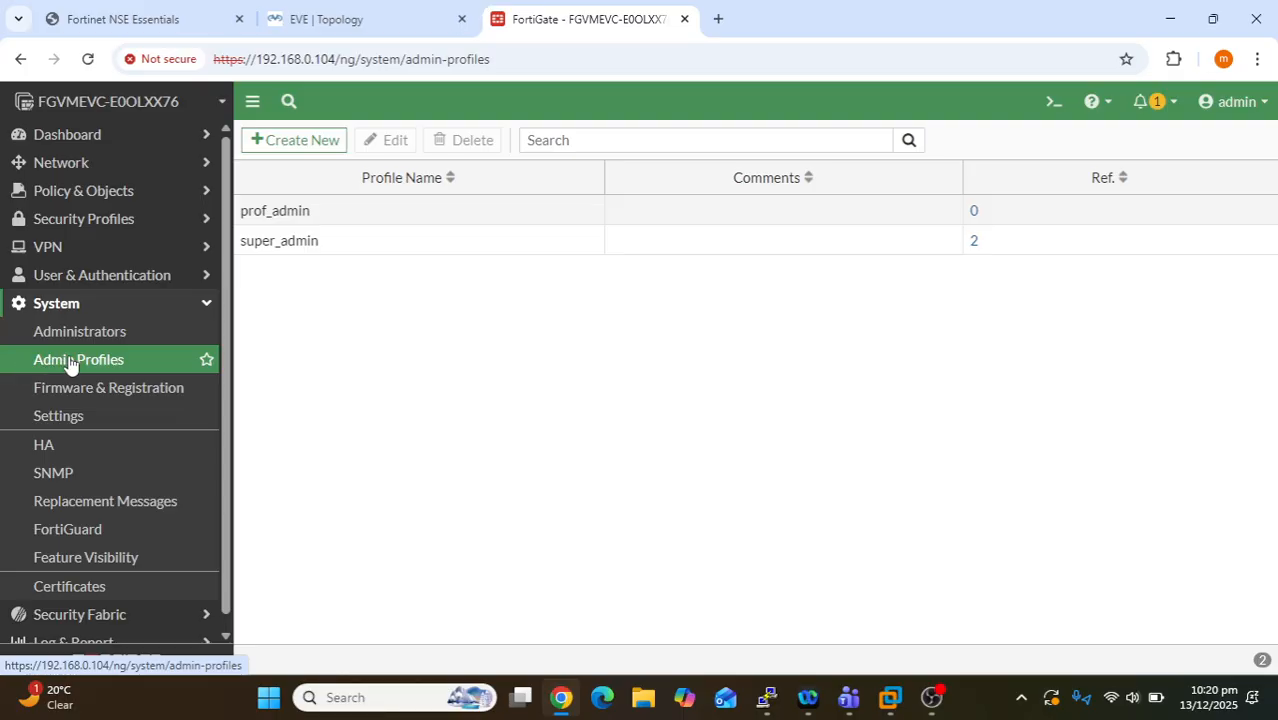
click(408, 257)
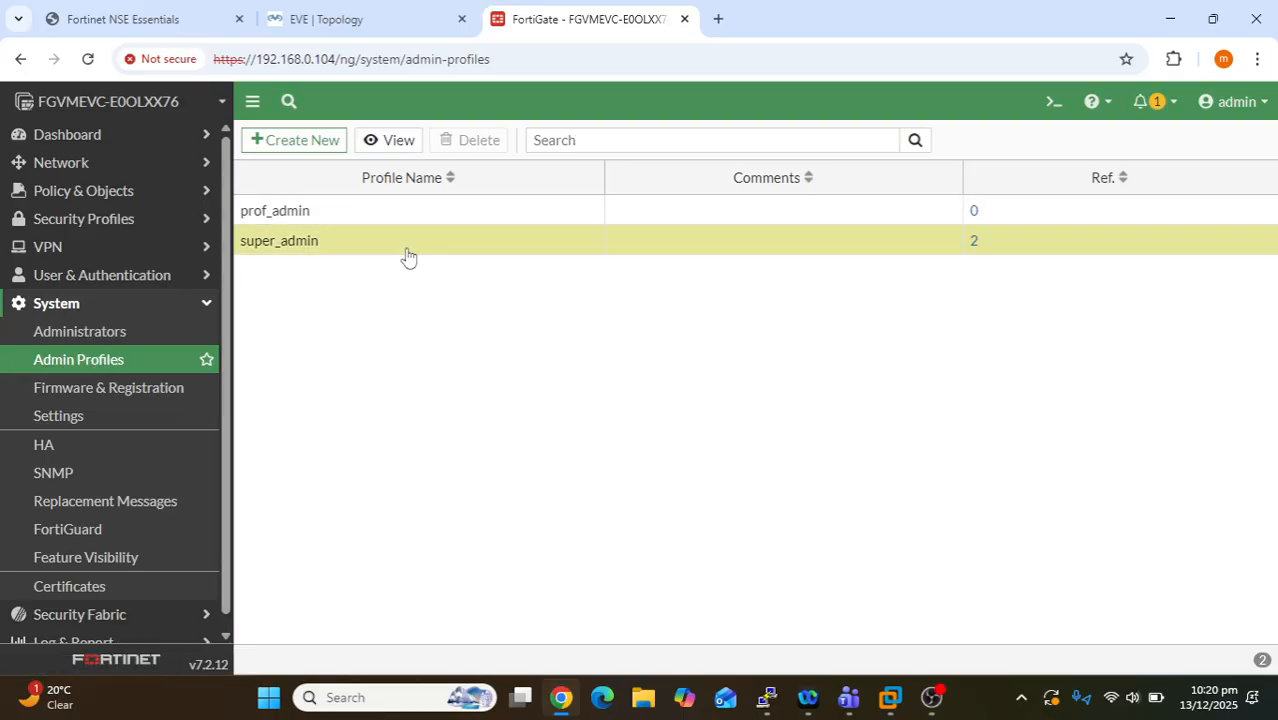
double_click(325, 247)
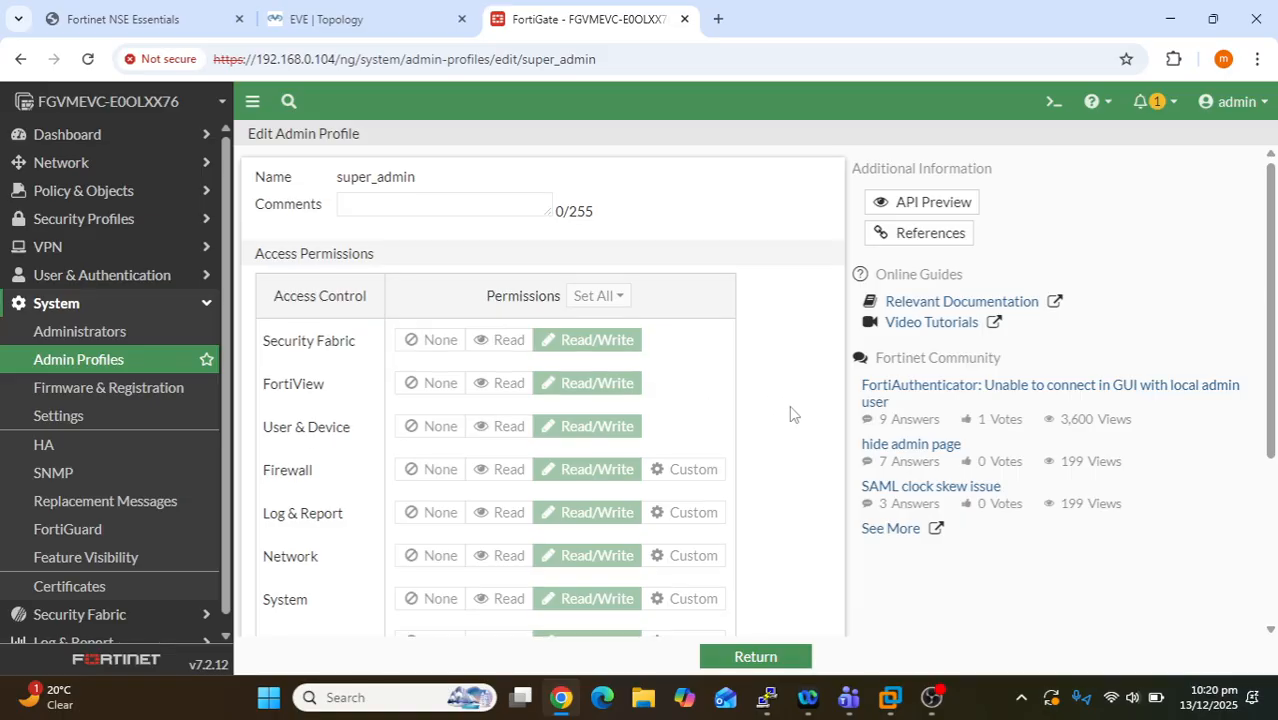
scroll(790, 413, down, 3)
scroll(554, 490, up, 2)
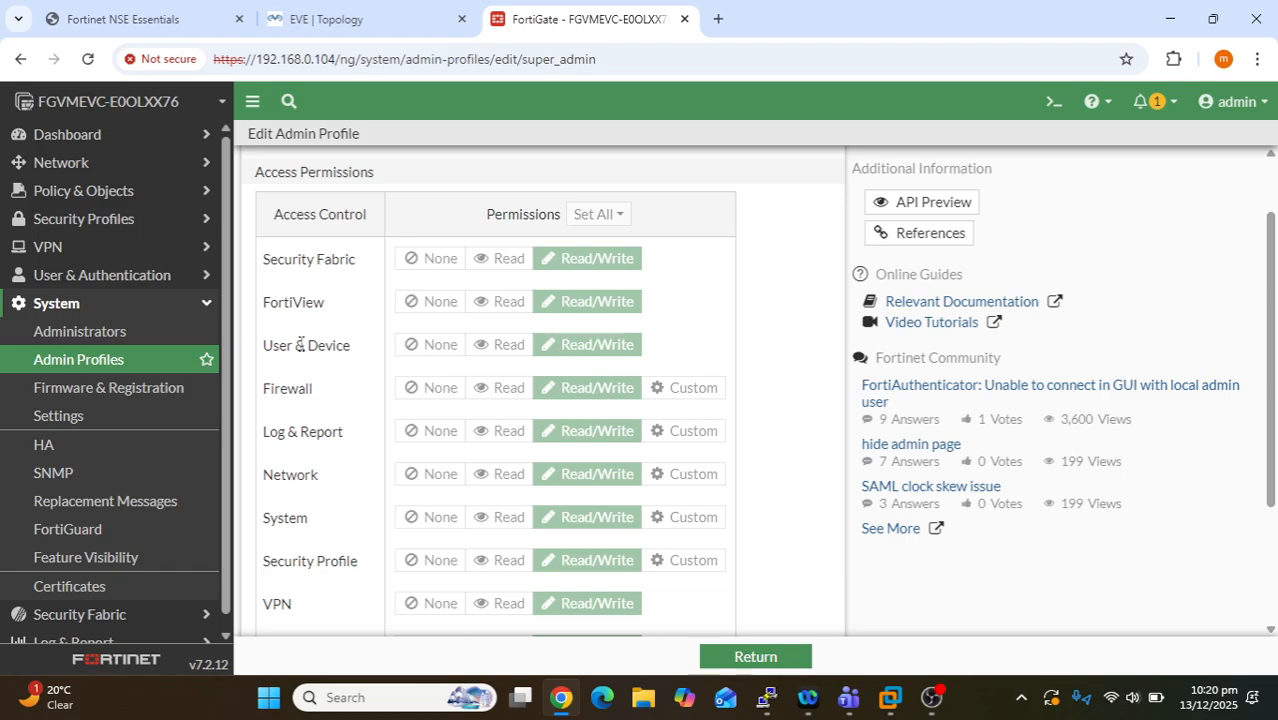
scroll(673, 452, down, 2)
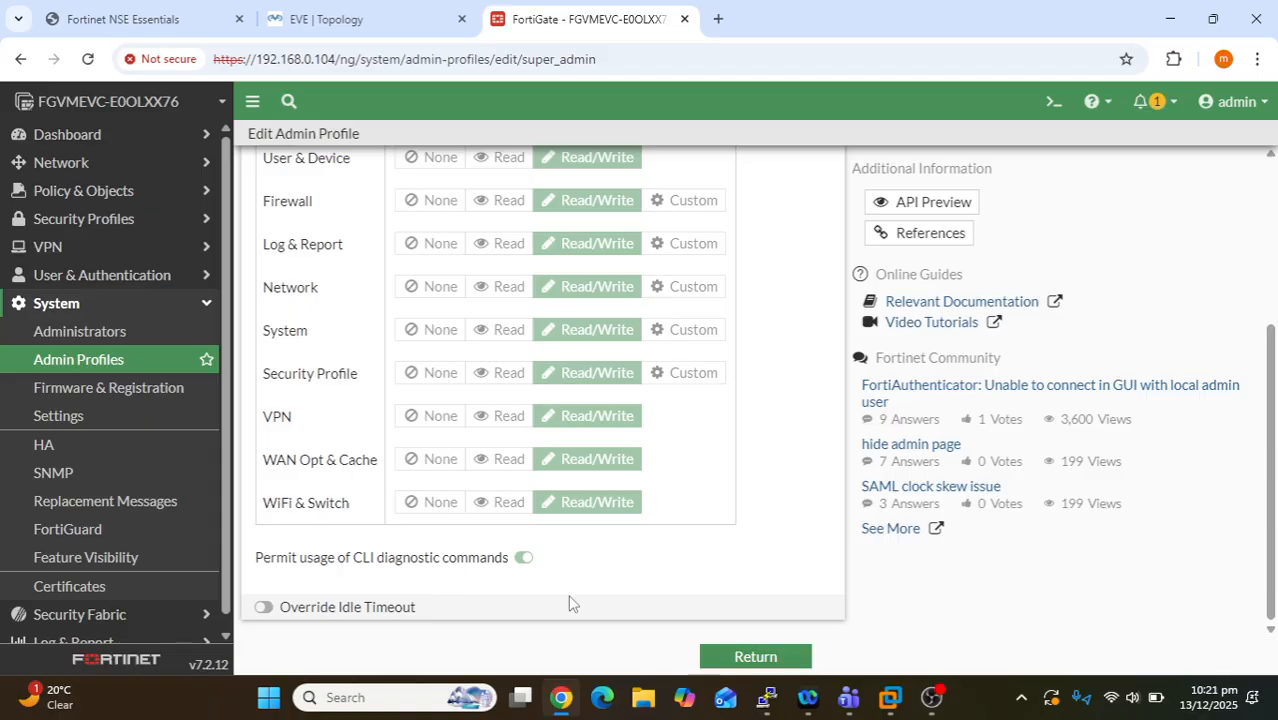
scroll(702, 593, up, 3)
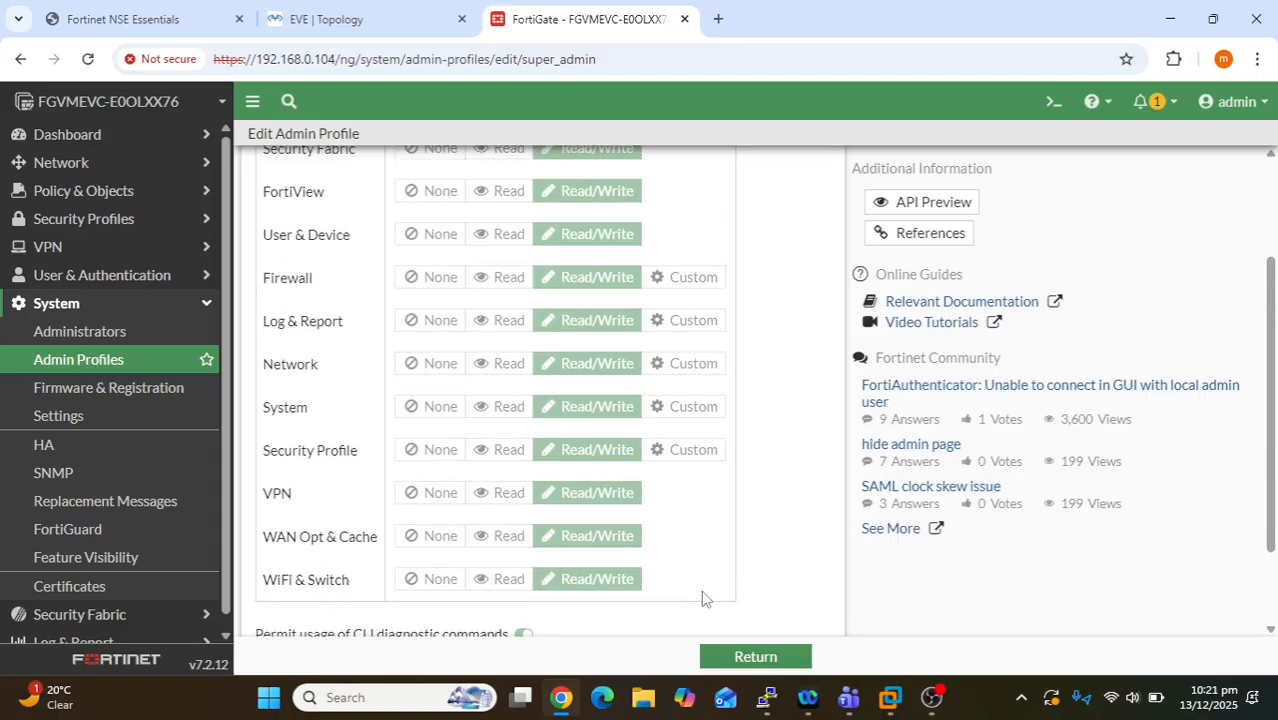
click(783, 656)
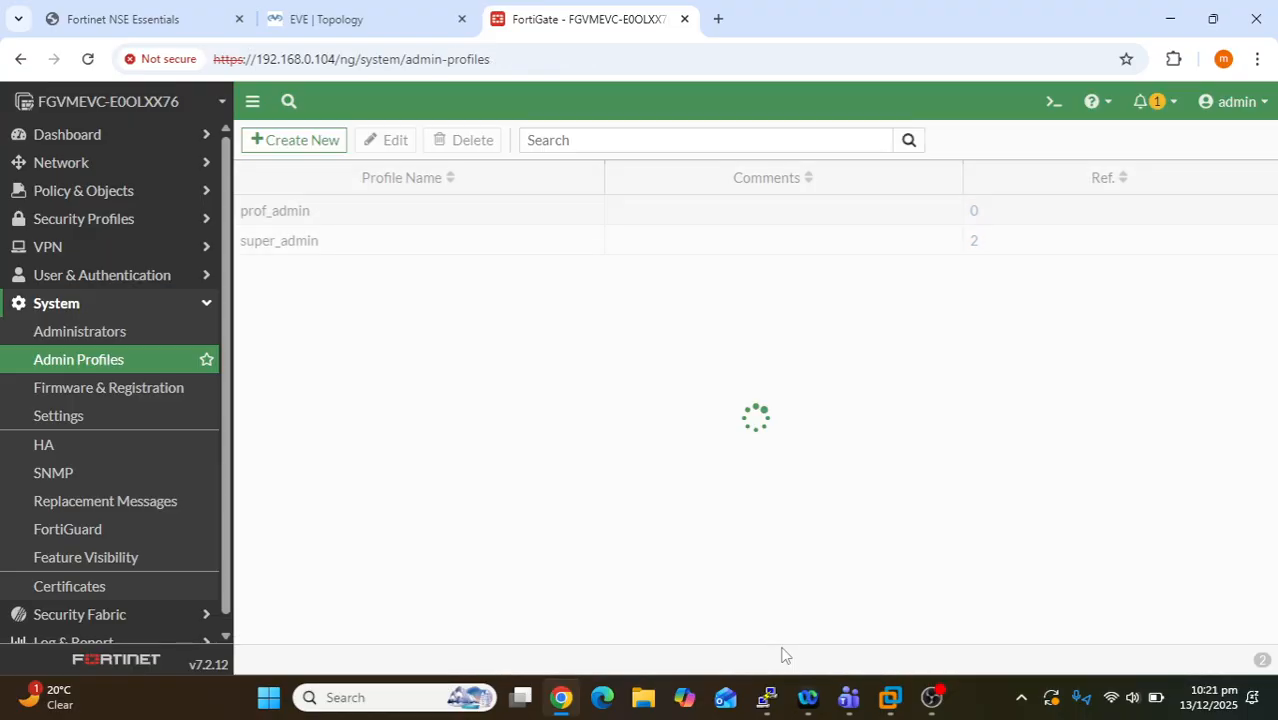
- Review the prof_admin profile's permissions and cancel without saving
double_click(302, 222)
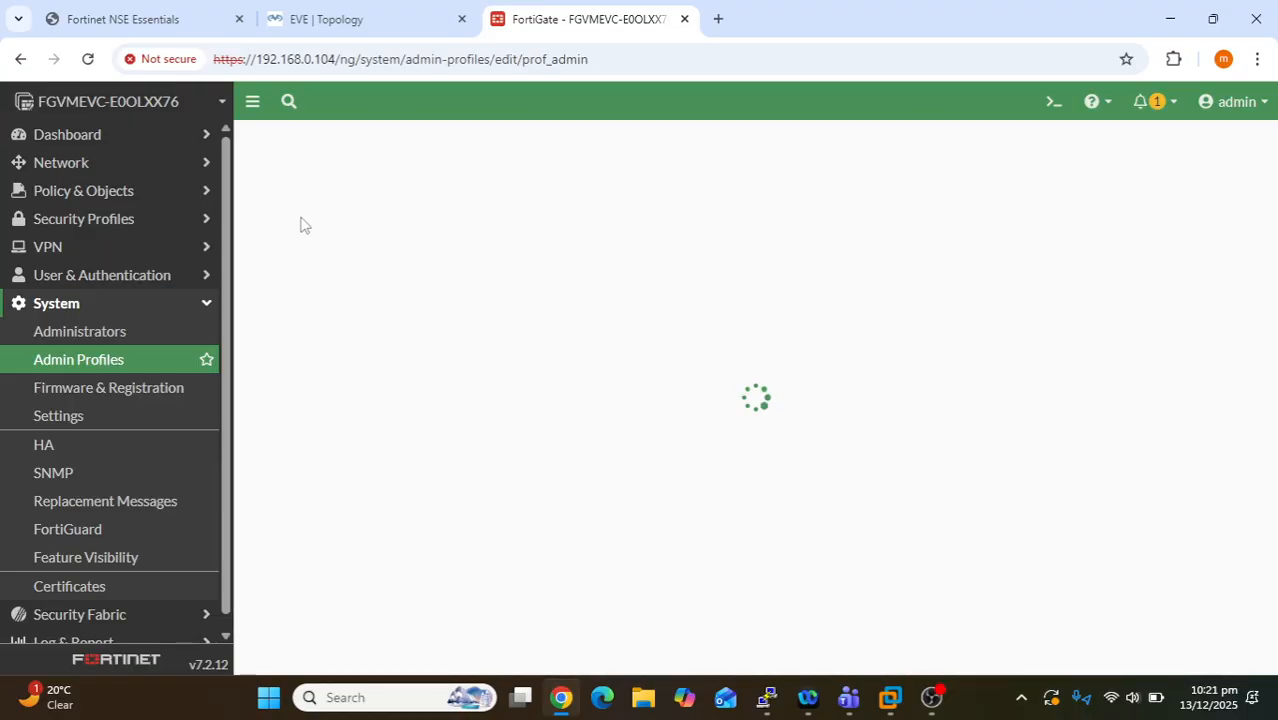
scroll(730, 420, down, 1)
scroll(727, 417, down, 2)
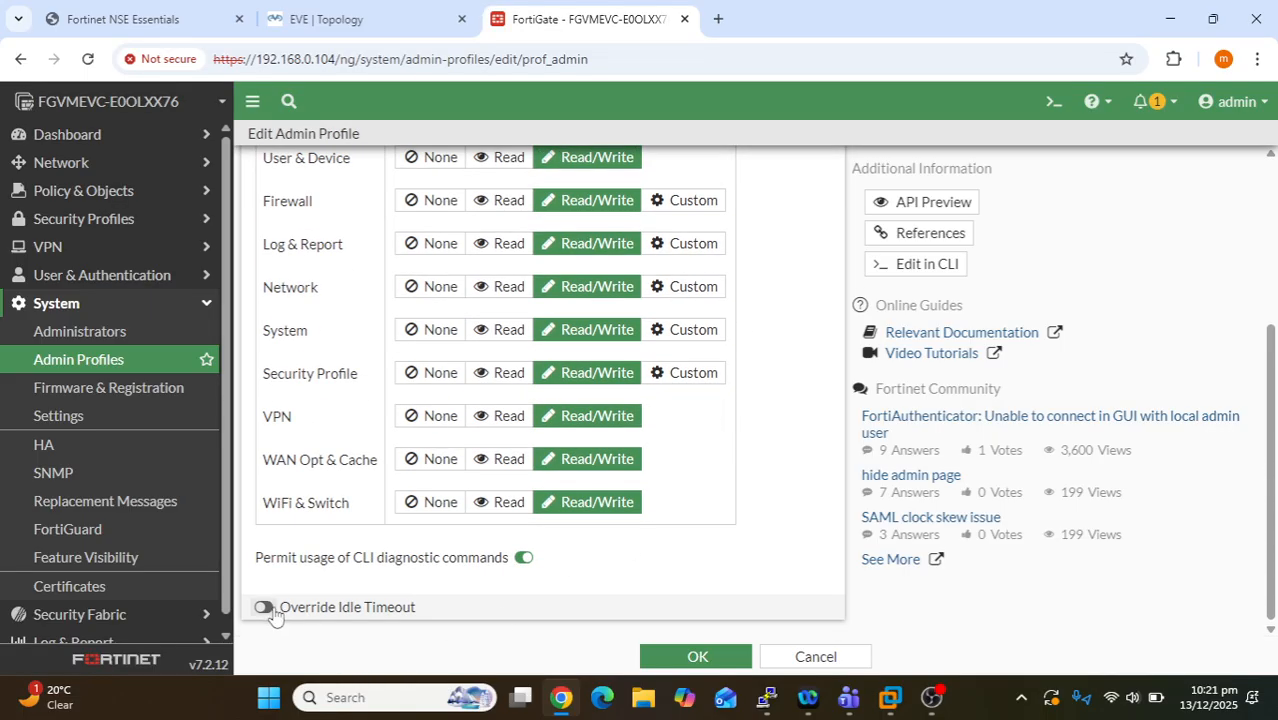
scroll(535, 570, up, 5)
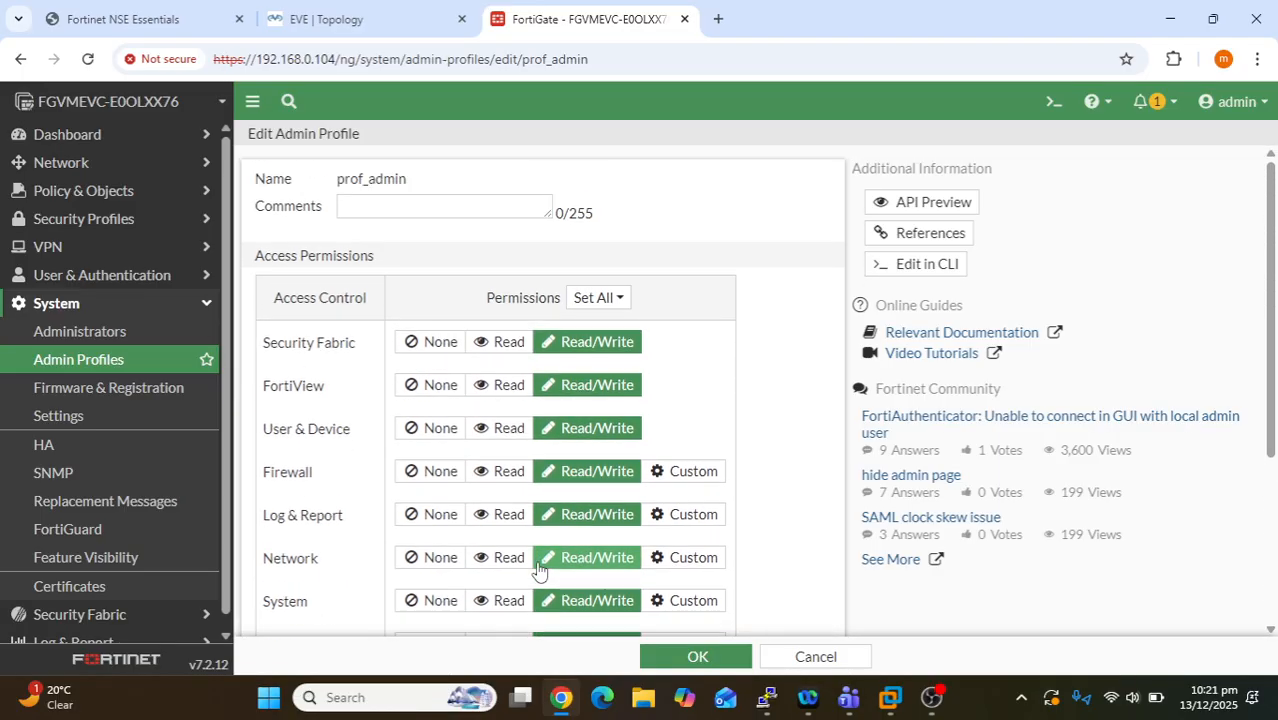
click(816, 658)
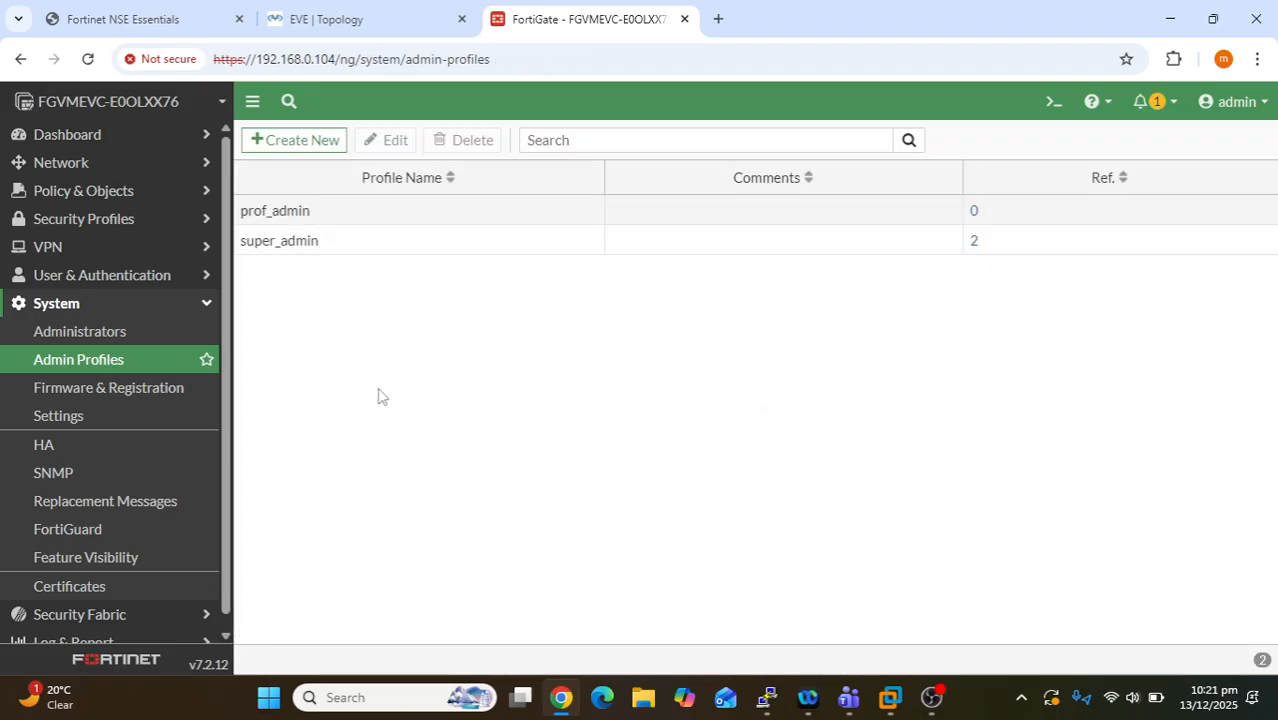
- Open System > Administrators and highlight the admin account's name and super_admin profile
click(87, 341)
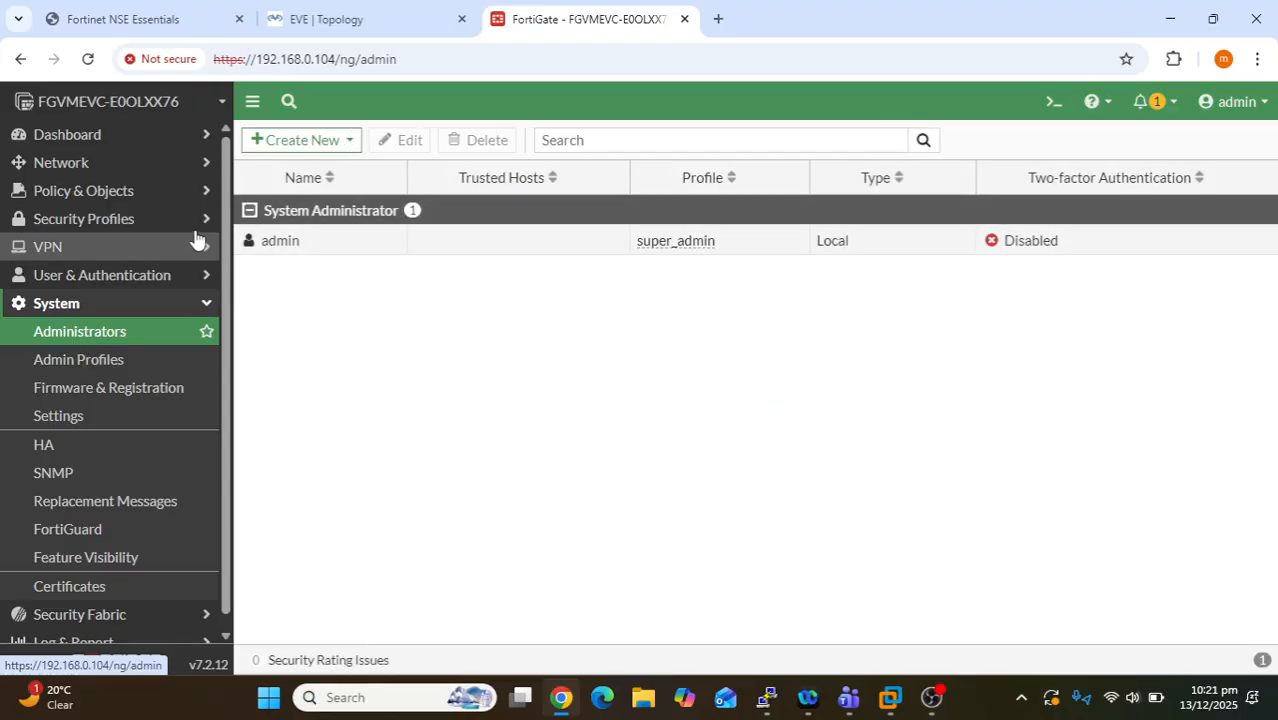
drag(728, 250, 638, 245)
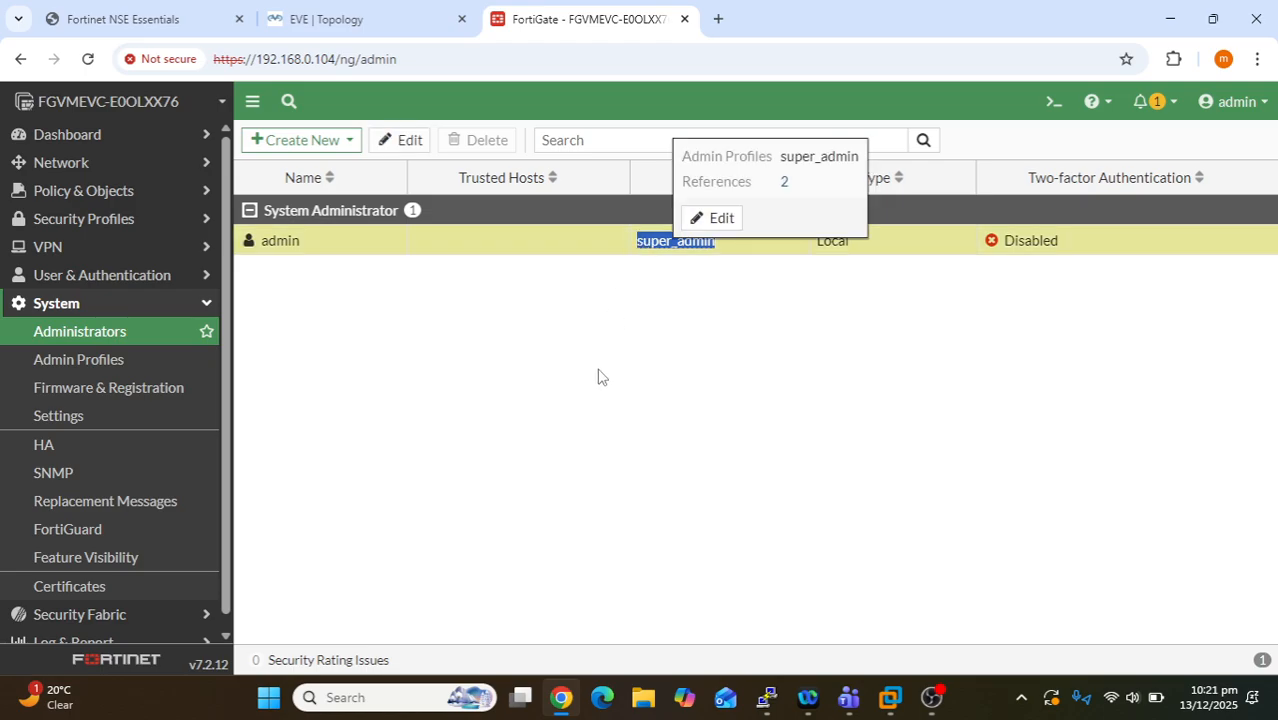
click(598, 376)
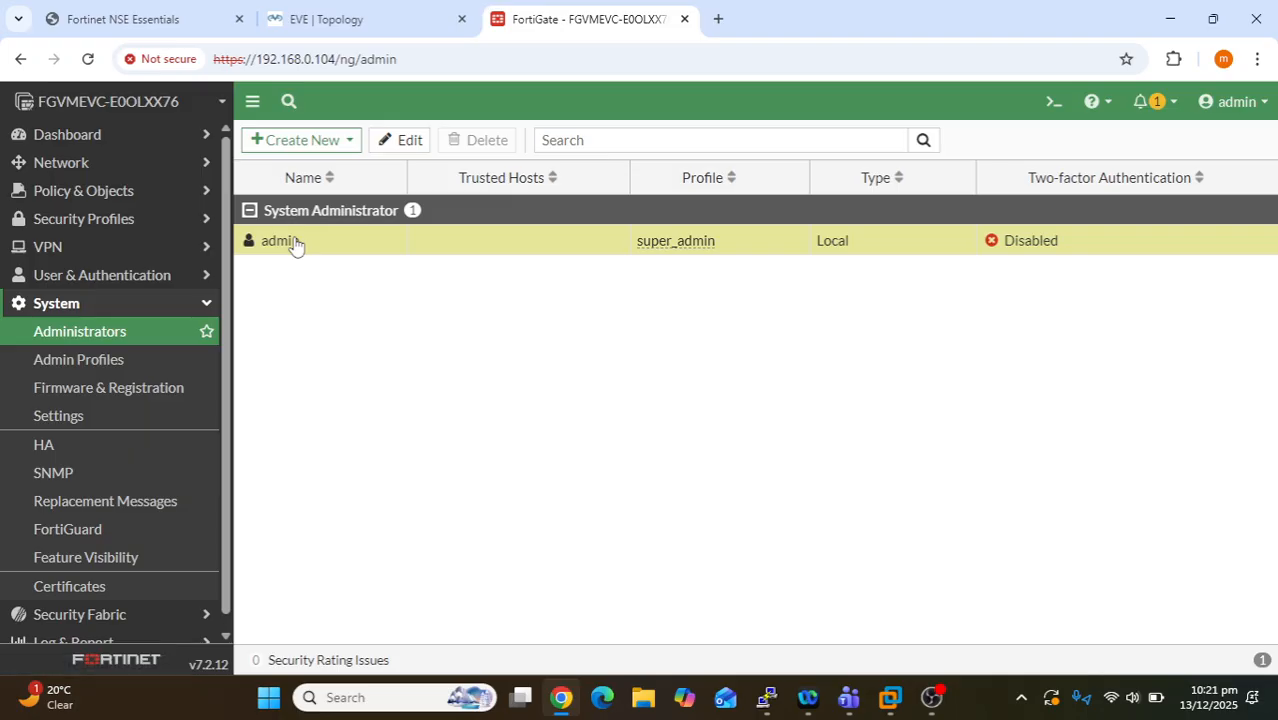
drag(315, 243, 259, 251)
click(380, 354)
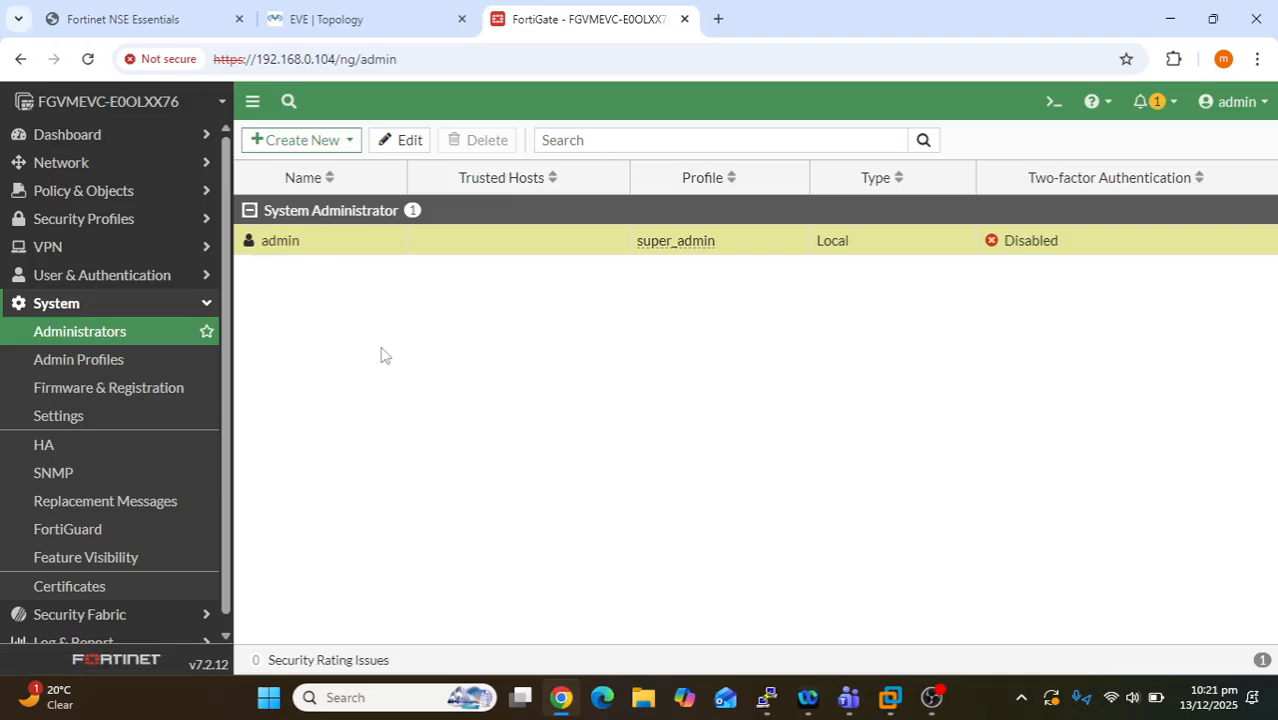
- Create a new admin profile and name it nse4
click(86, 370)
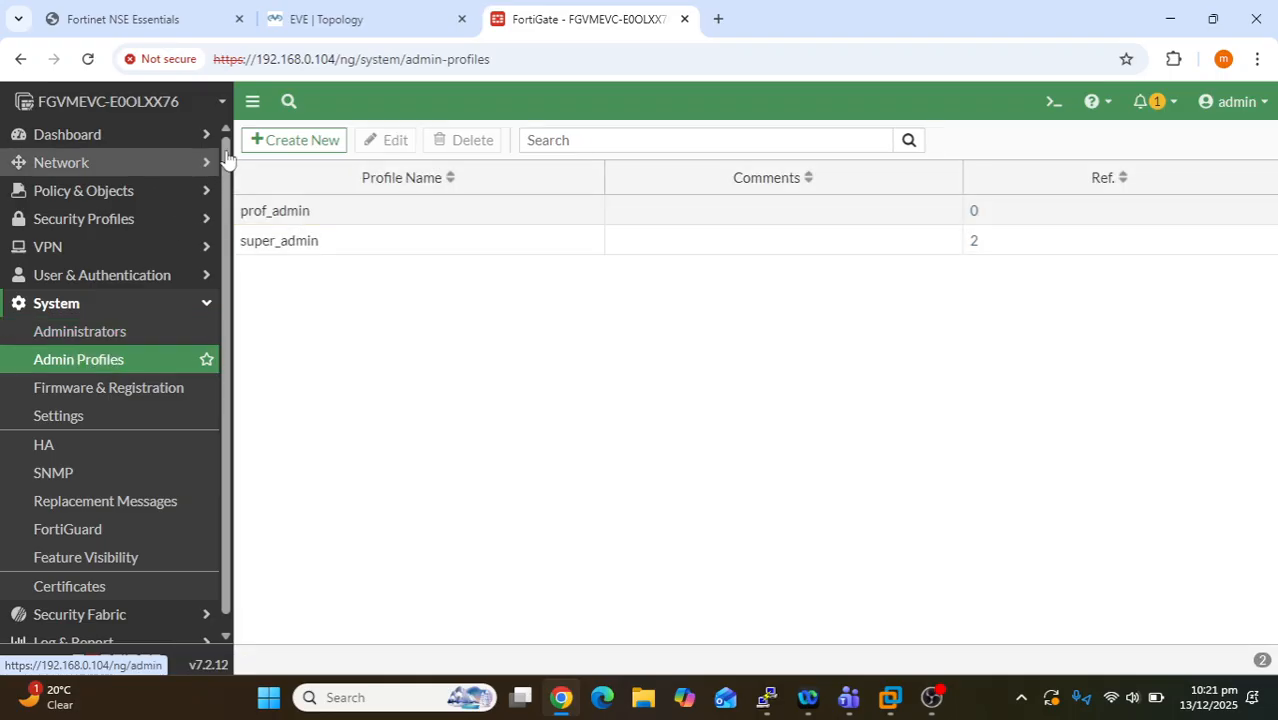
click(319, 139)
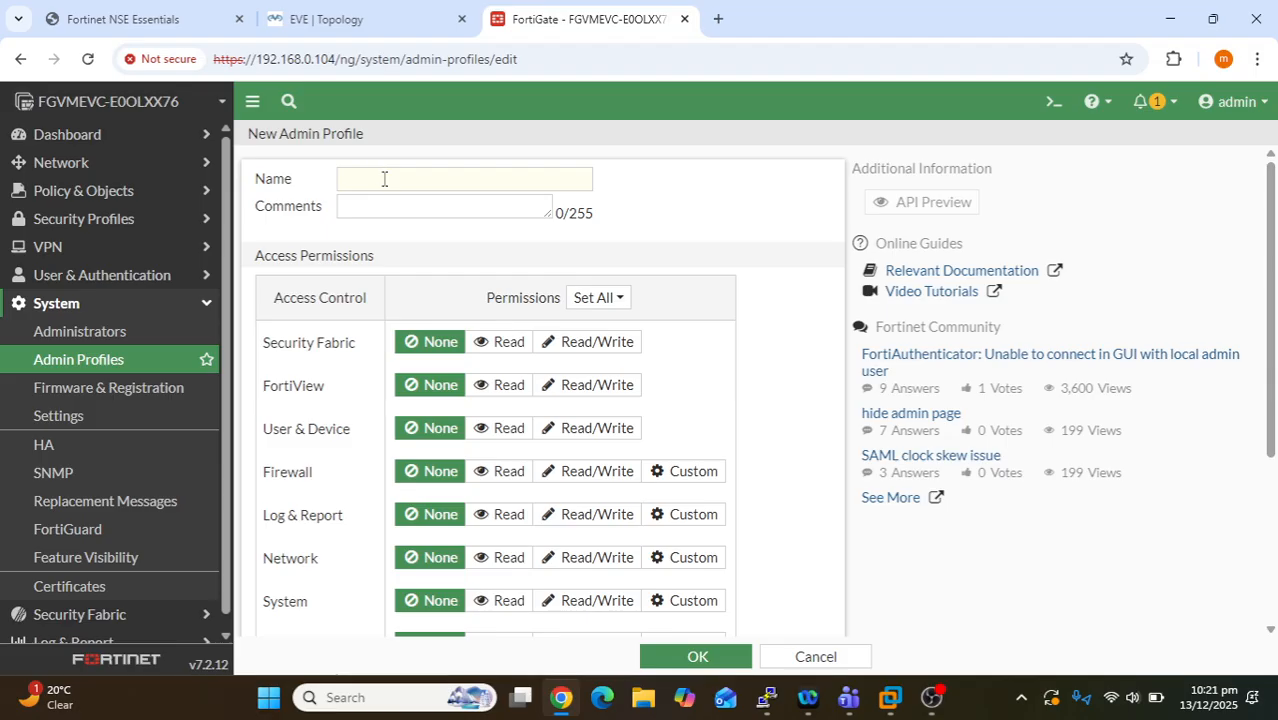
click(384, 178)
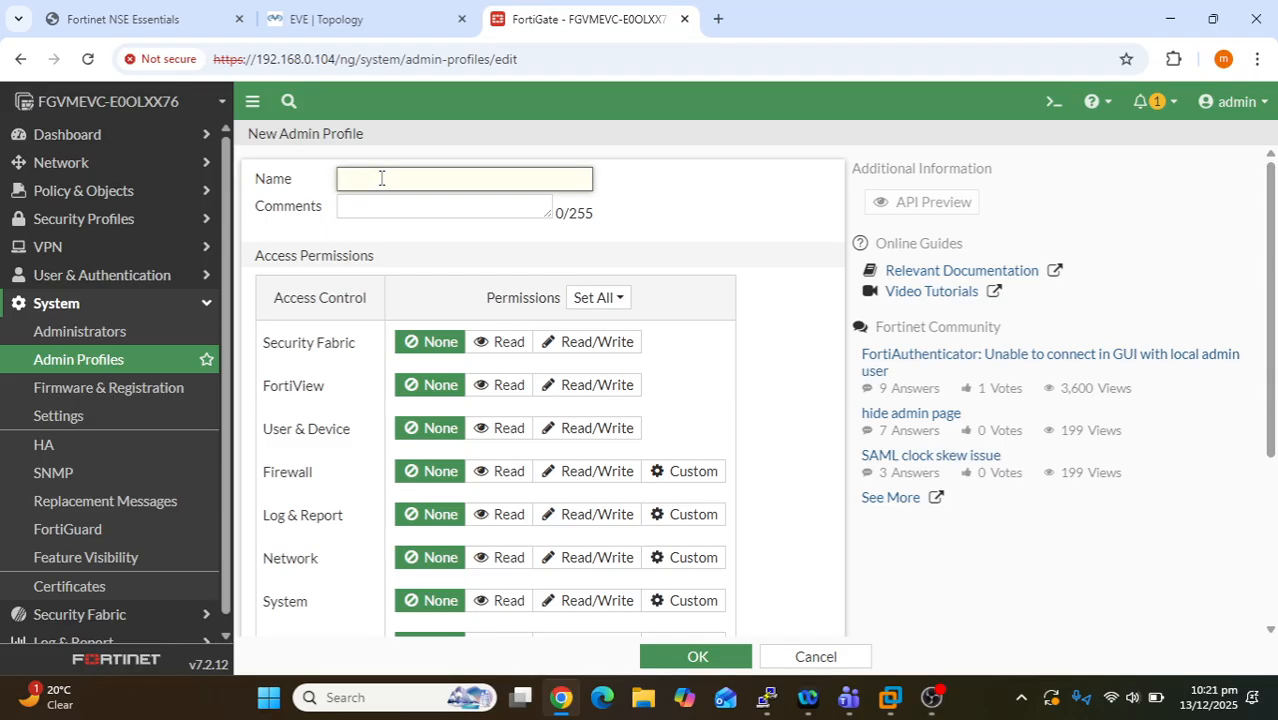
text(zarrar)
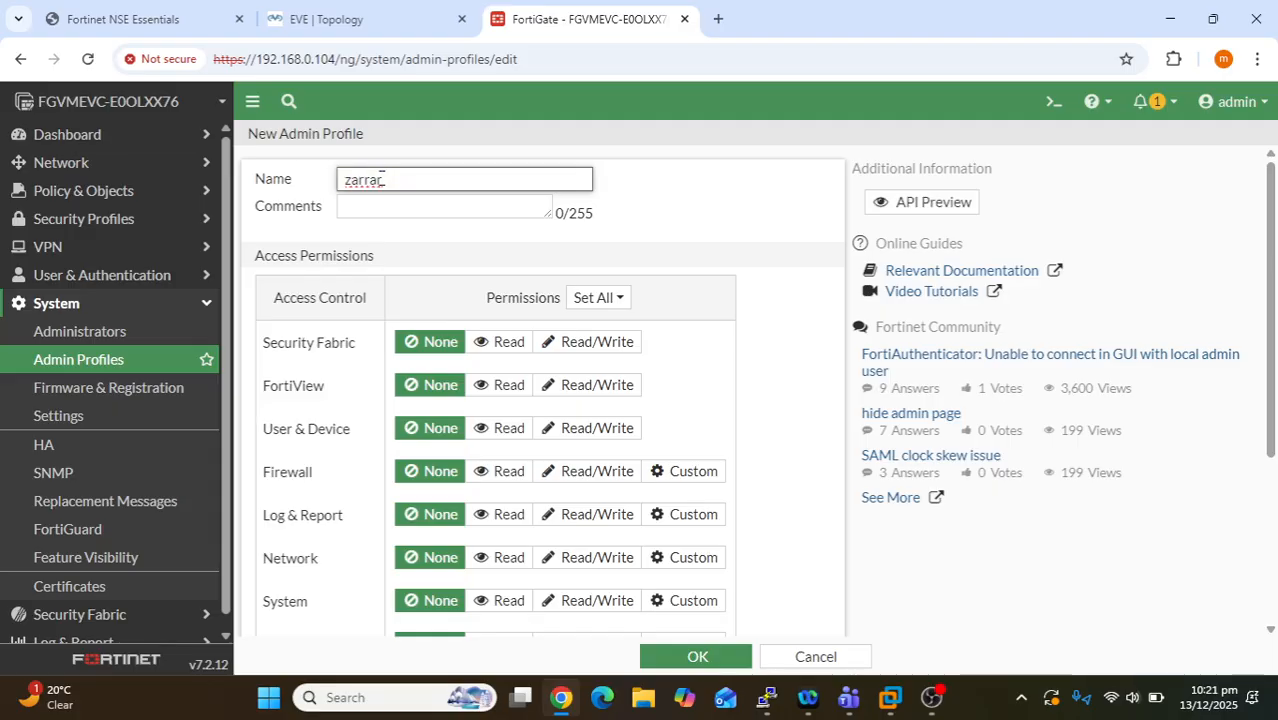
key(BackSpace)
key(BackSpace)
key(BackSpace)
text(nse-)
- Set all nse4 permissions to Read/Write, save the profile and reopen it
click(598, 342)
click(603, 385)
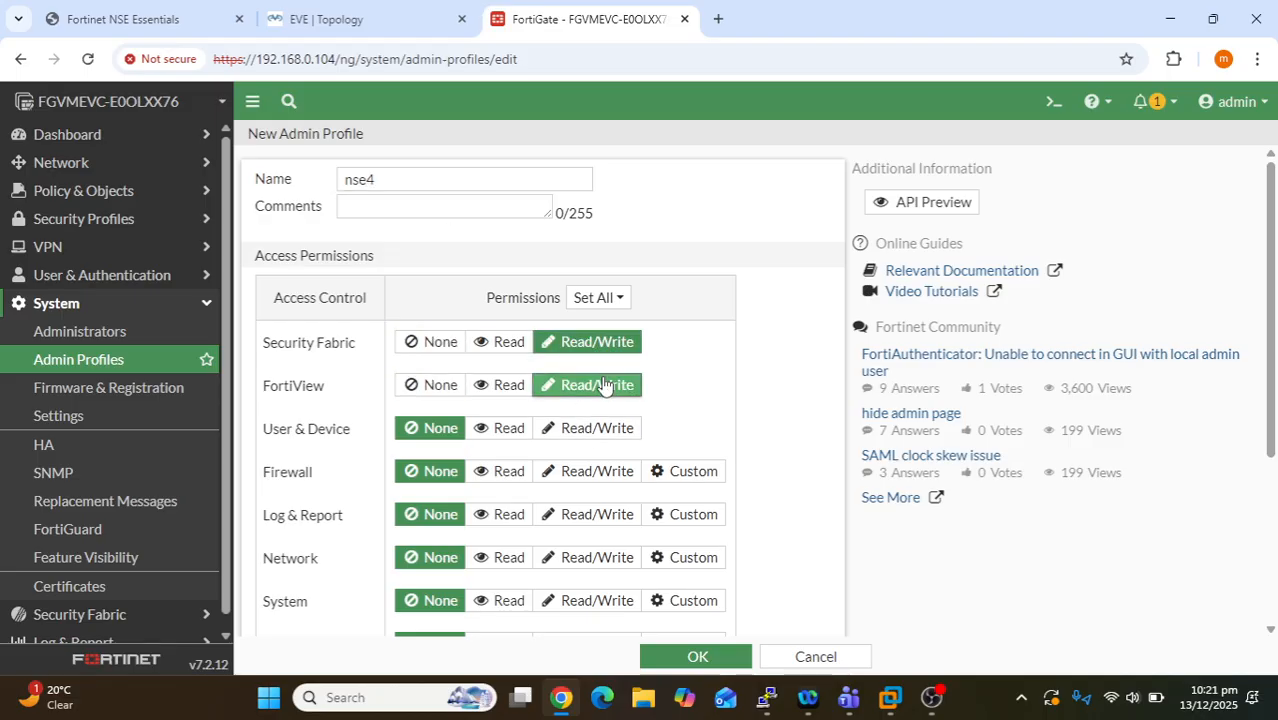
click(605, 297)
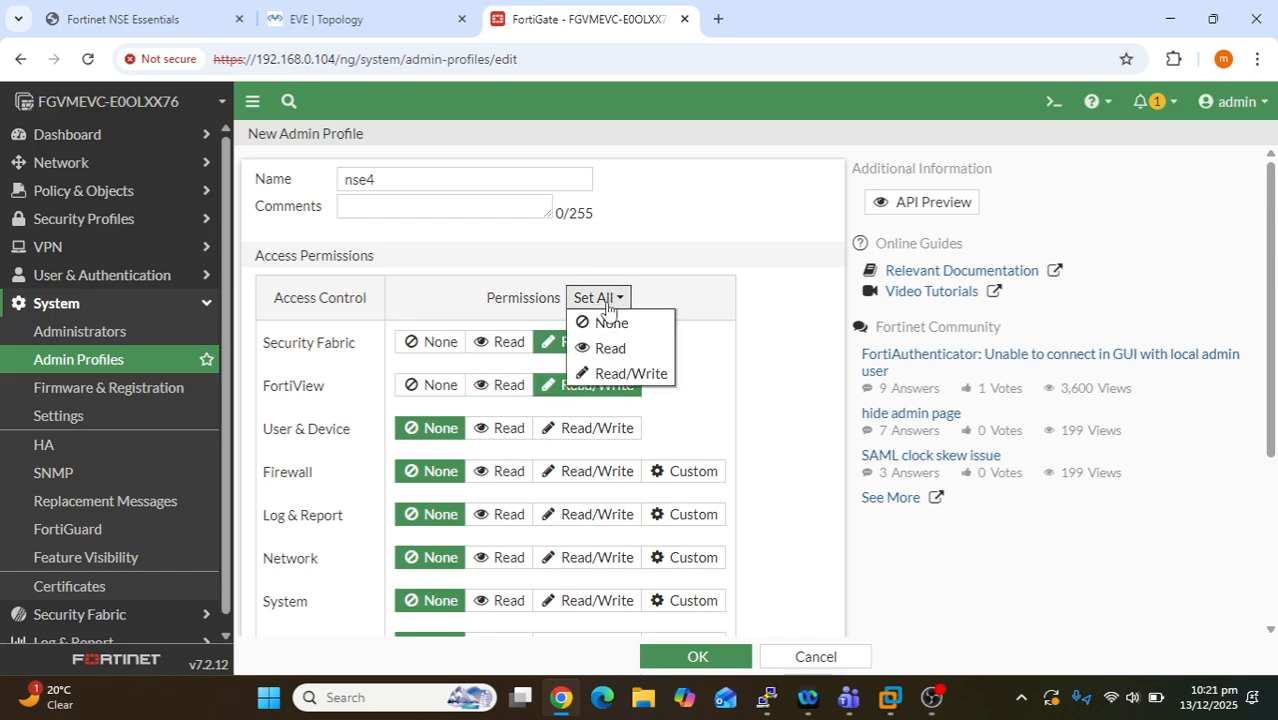
click(610, 374)
scroll(612, 390, down, 3)
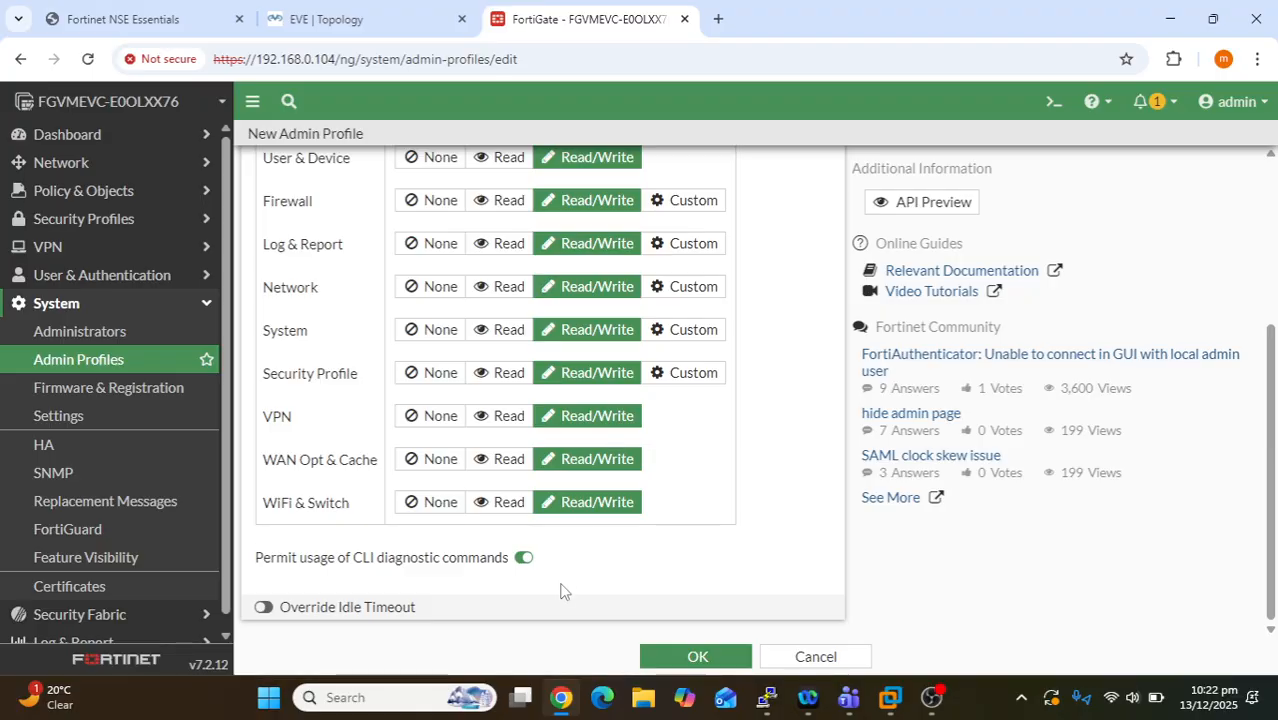
click(677, 658)
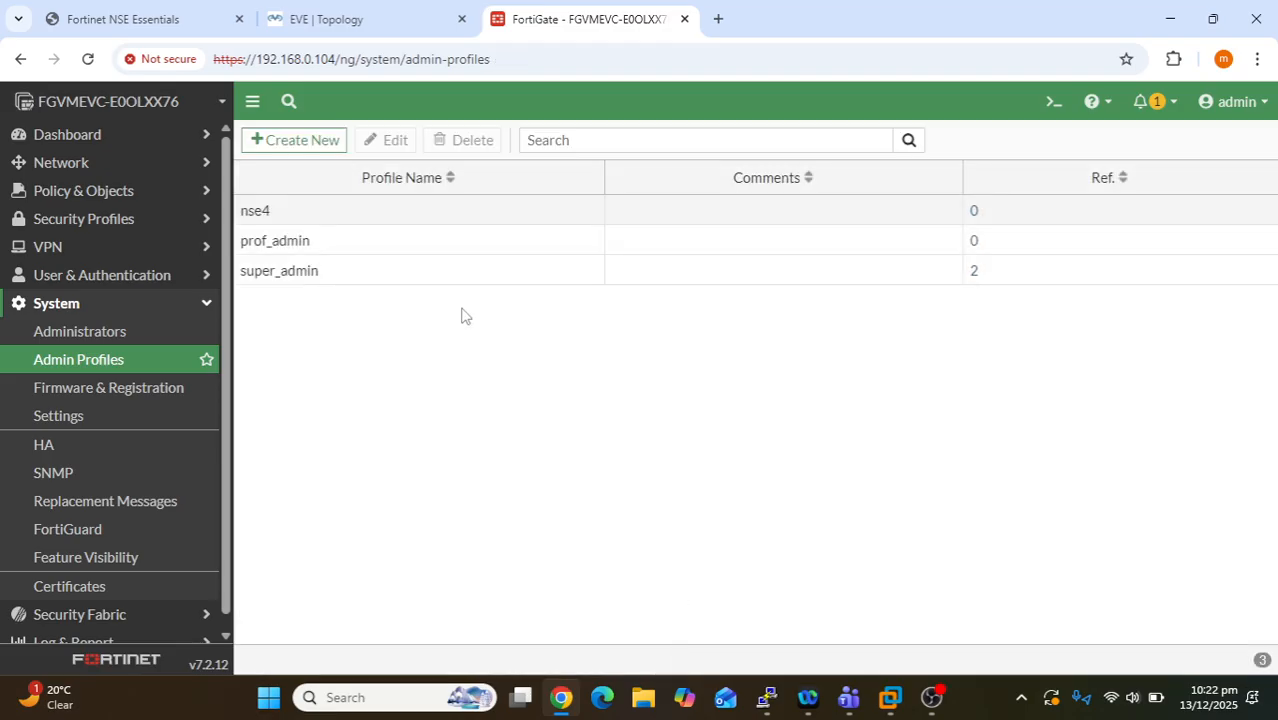
double_click(324, 214)
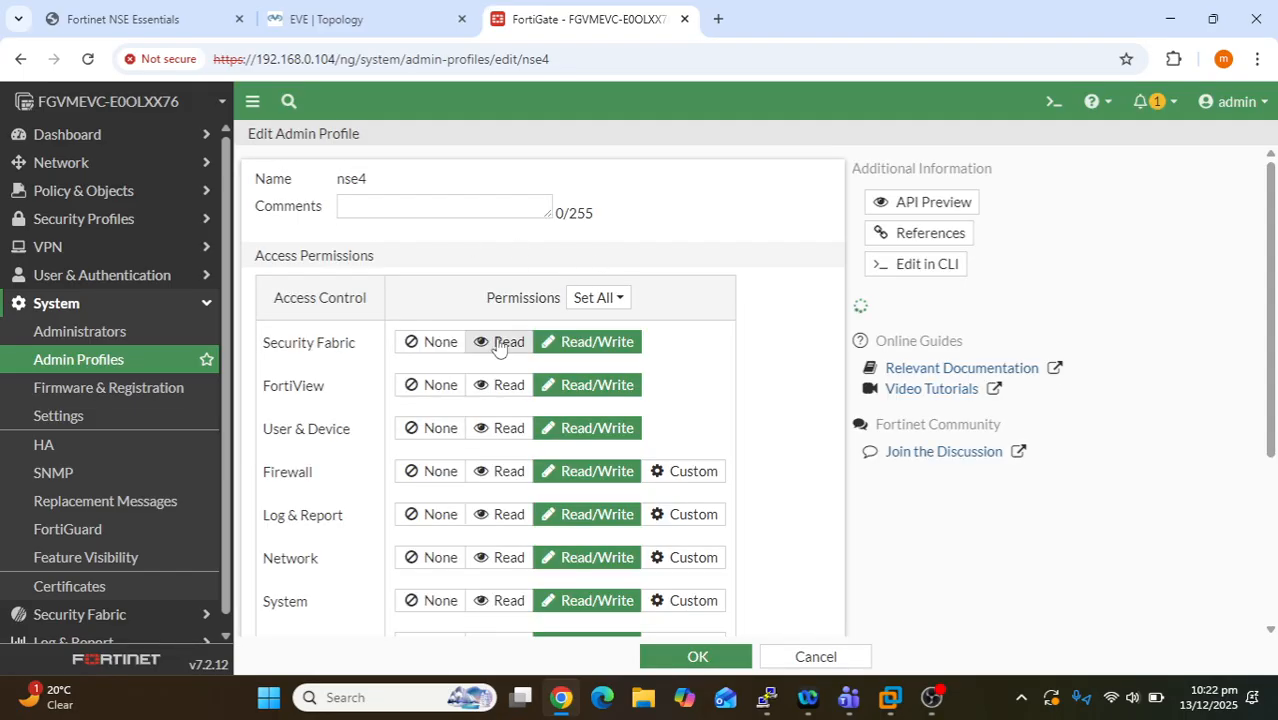
- In the nse4 profile, set Security Fabric to Read and Network and System to None
click(490, 342)
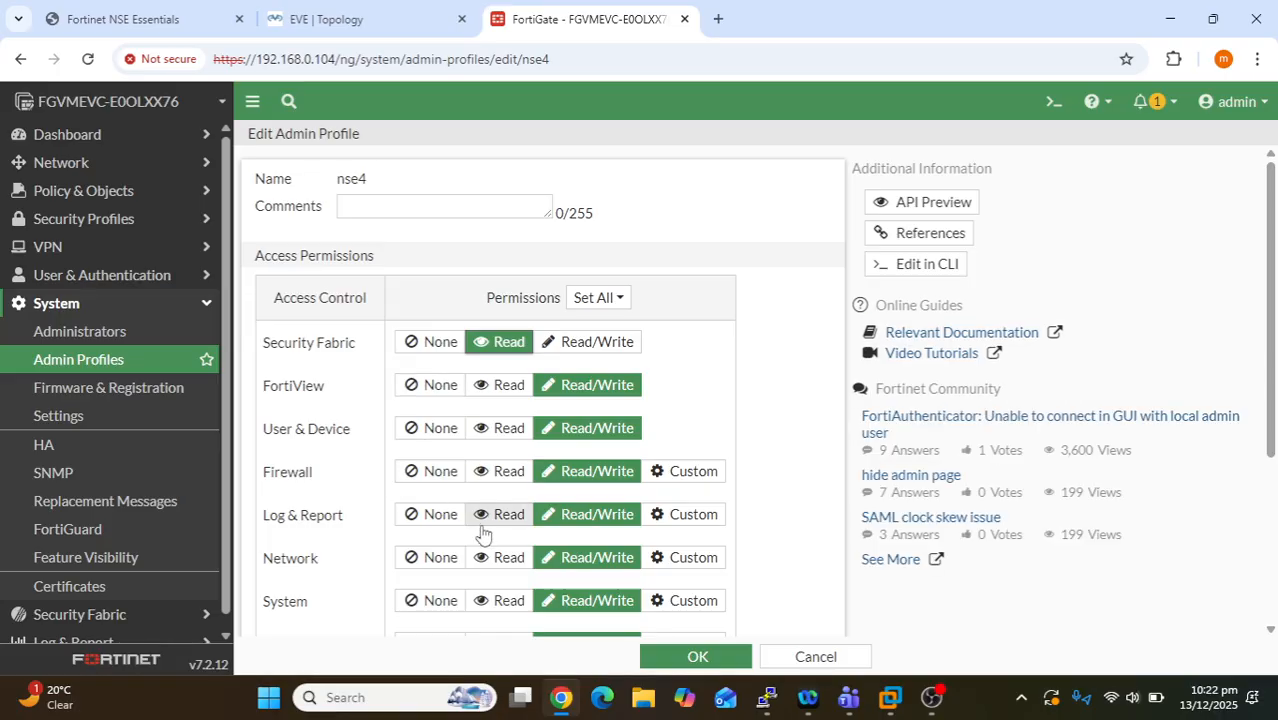
scroll(483, 533, down, 2)
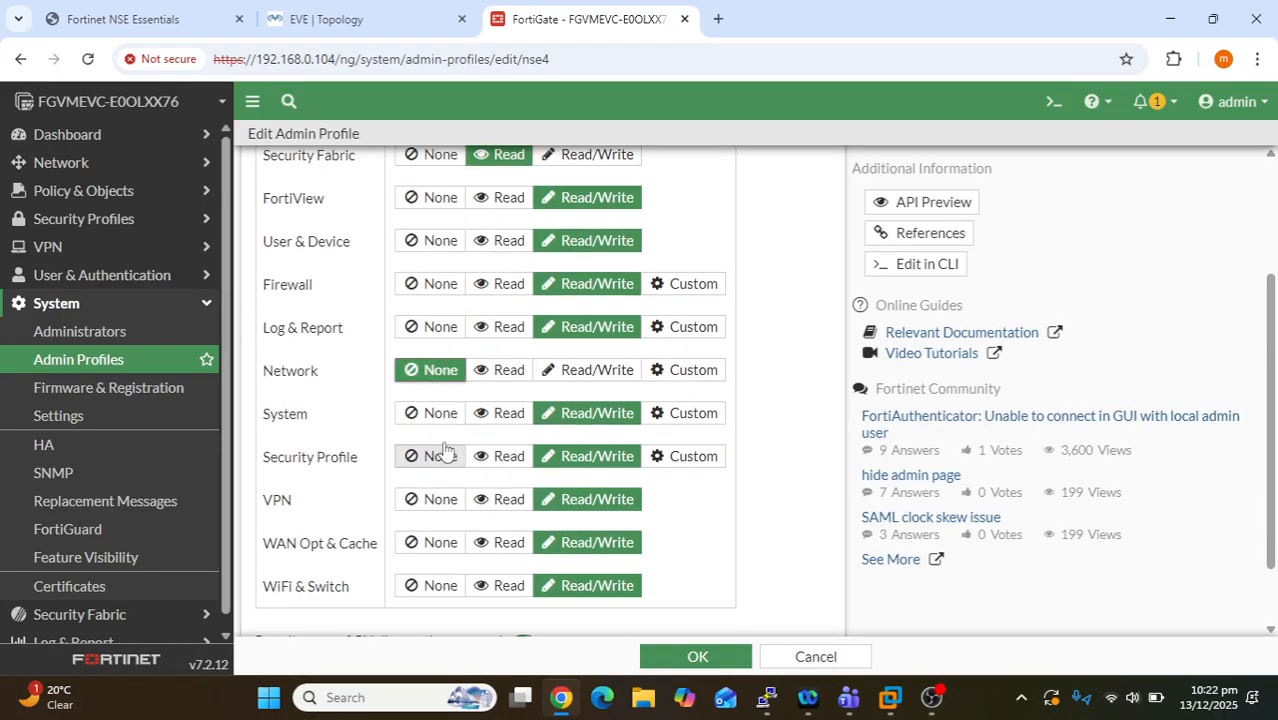
click(440, 413)
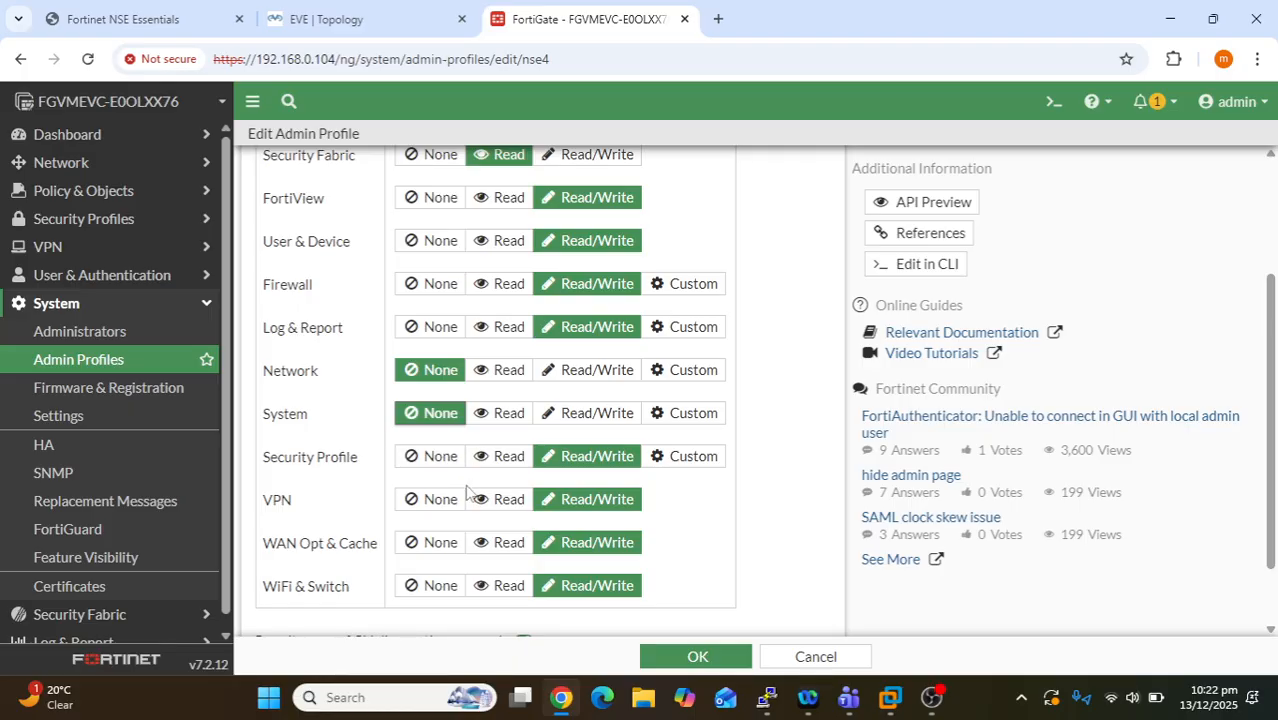
scroll(470, 493, up, 2)
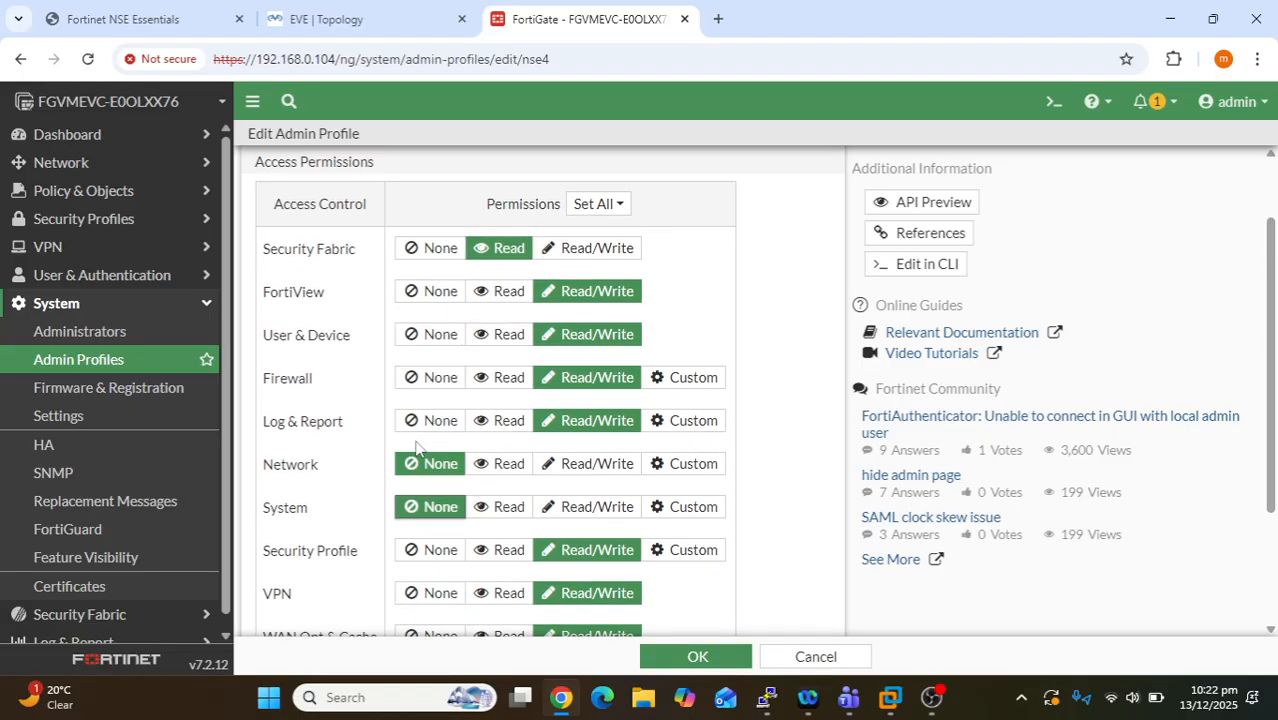
scroll(419, 448, down, 4)
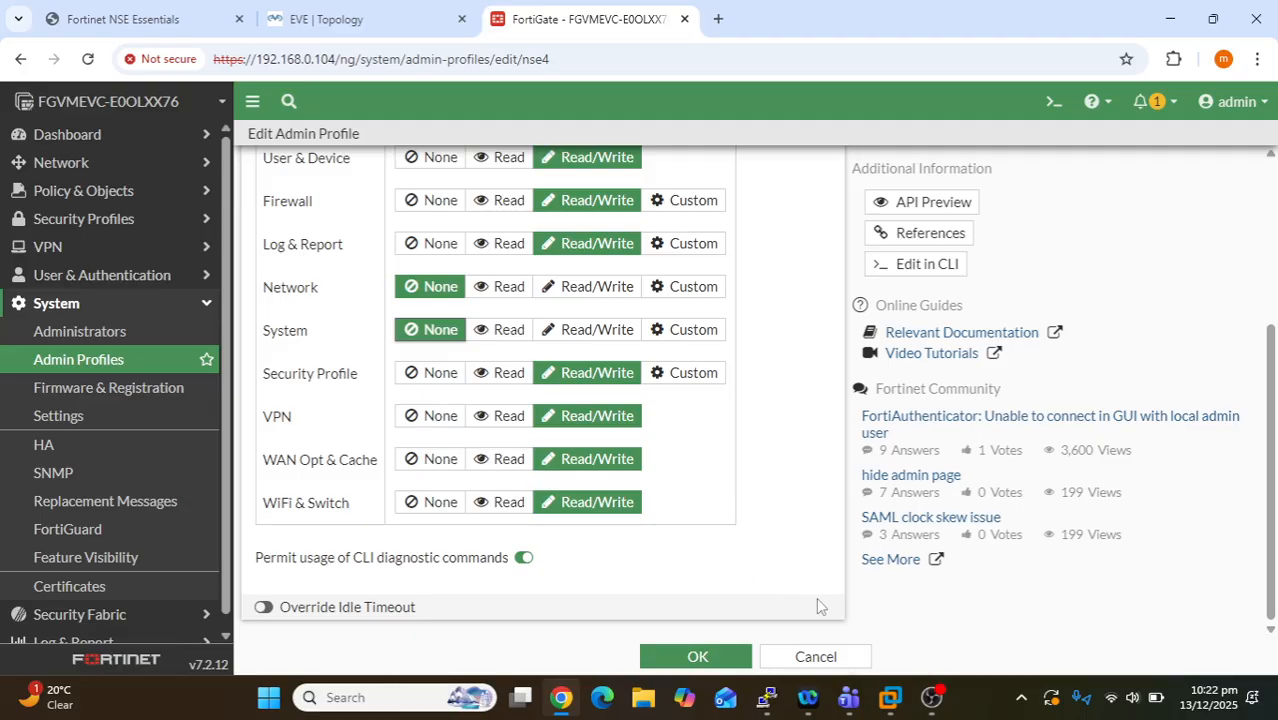
mouse_move(847, 703)
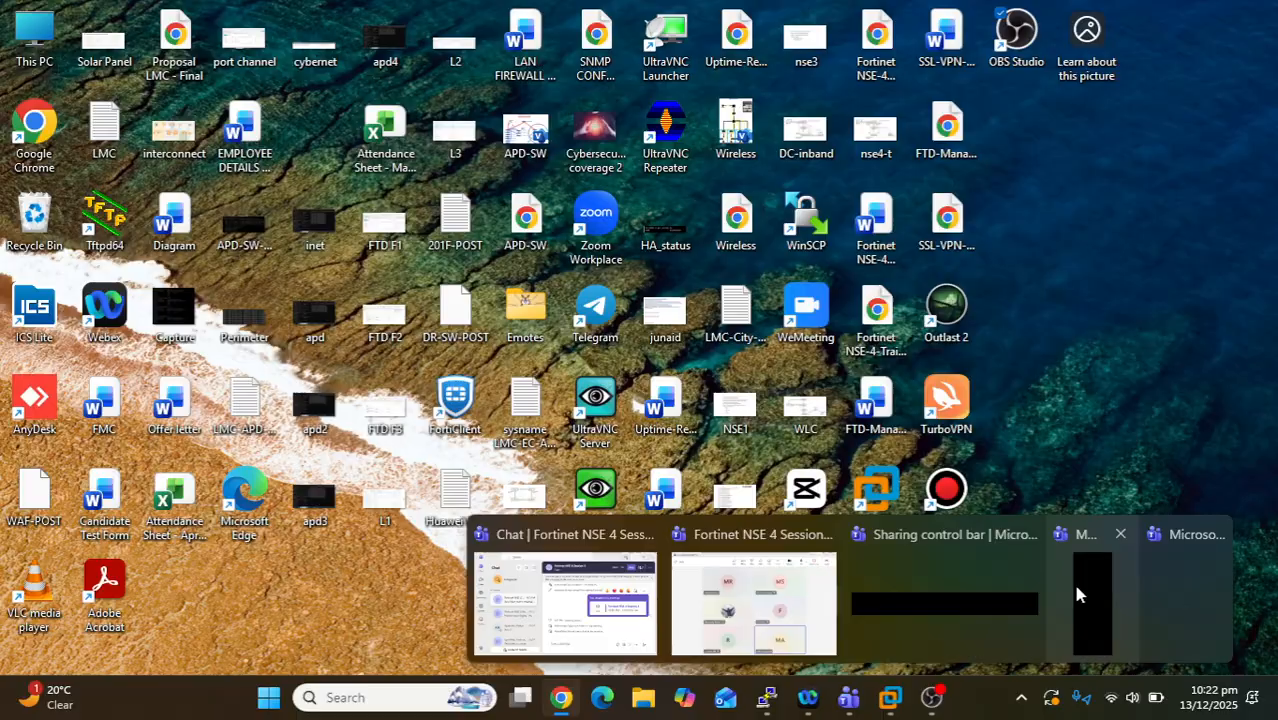
click(1074, 585)
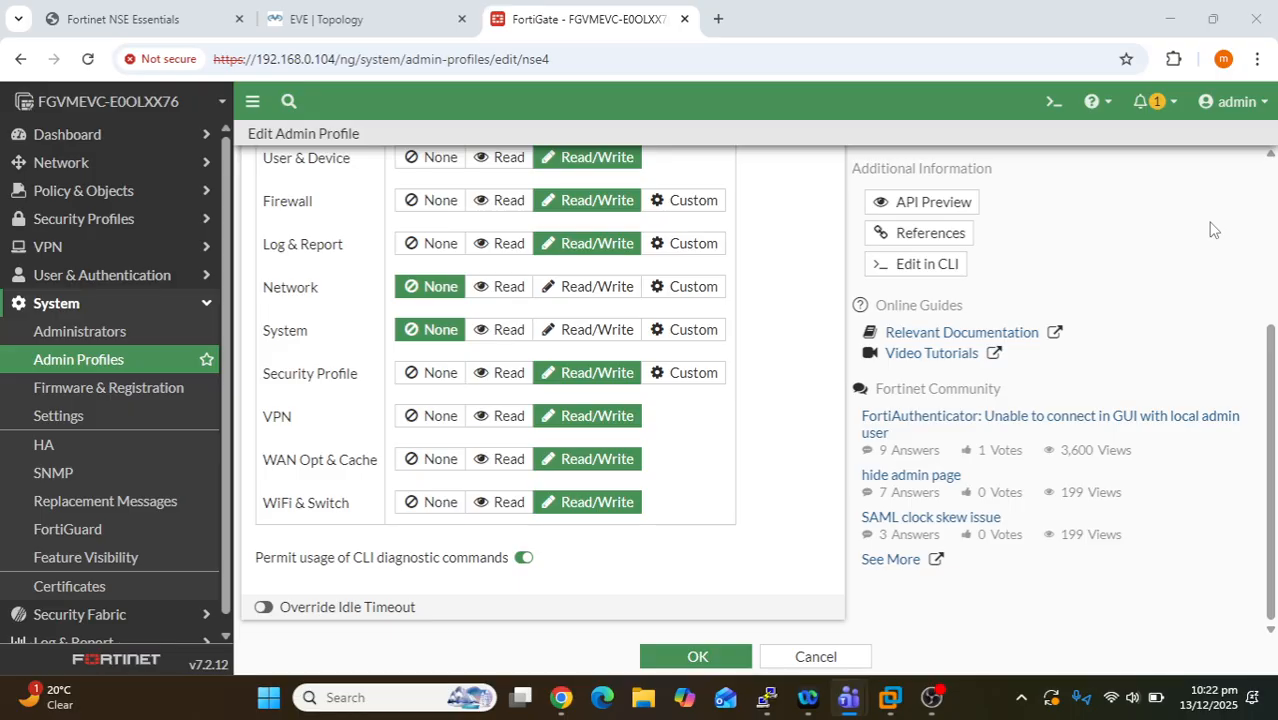
key(XF86AudioRaiseVolume)
key(XF86AudioRaiseVolume)
key(XF86AudioRaiseVolume)
key(XF86AudioRaiseVolume)
key(XF86AudioRaiseVolume)
key(XF86AudioRaiseVolume)
scroll(757, 319, up, 3)
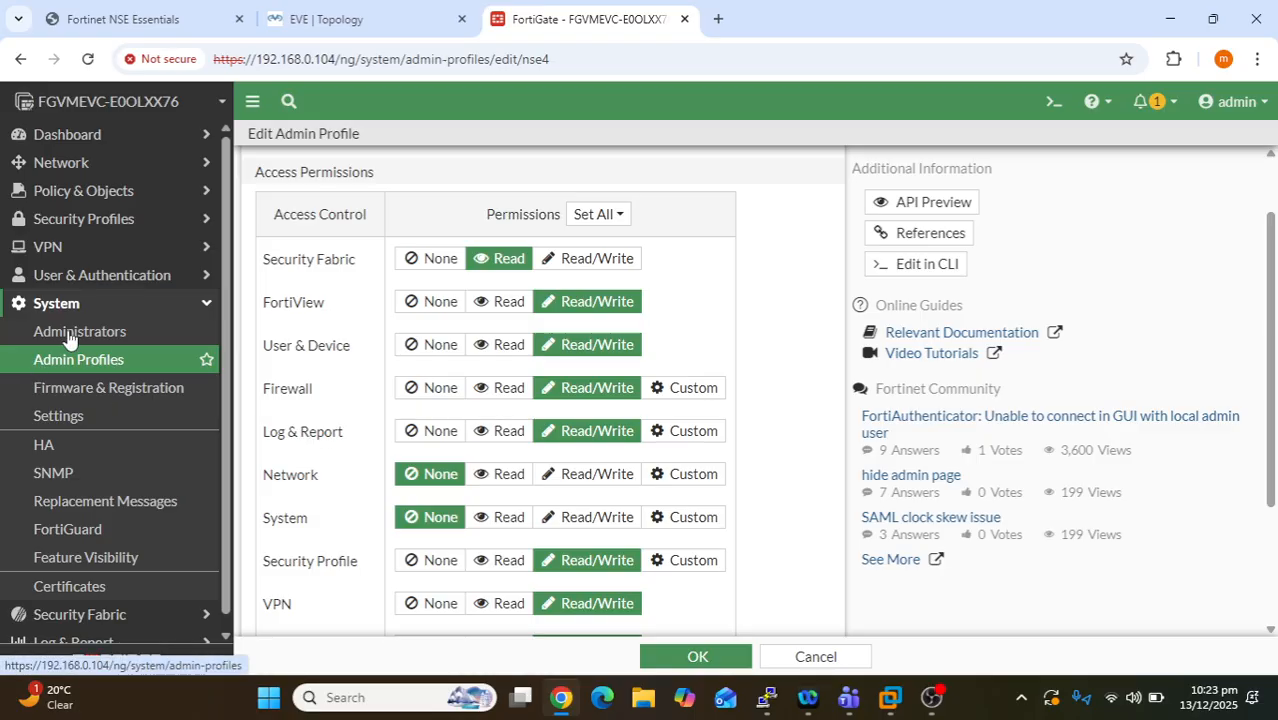
- Set Security Profile and VPN permissions in nse4 to None
scroll(368, 450, down, 2)
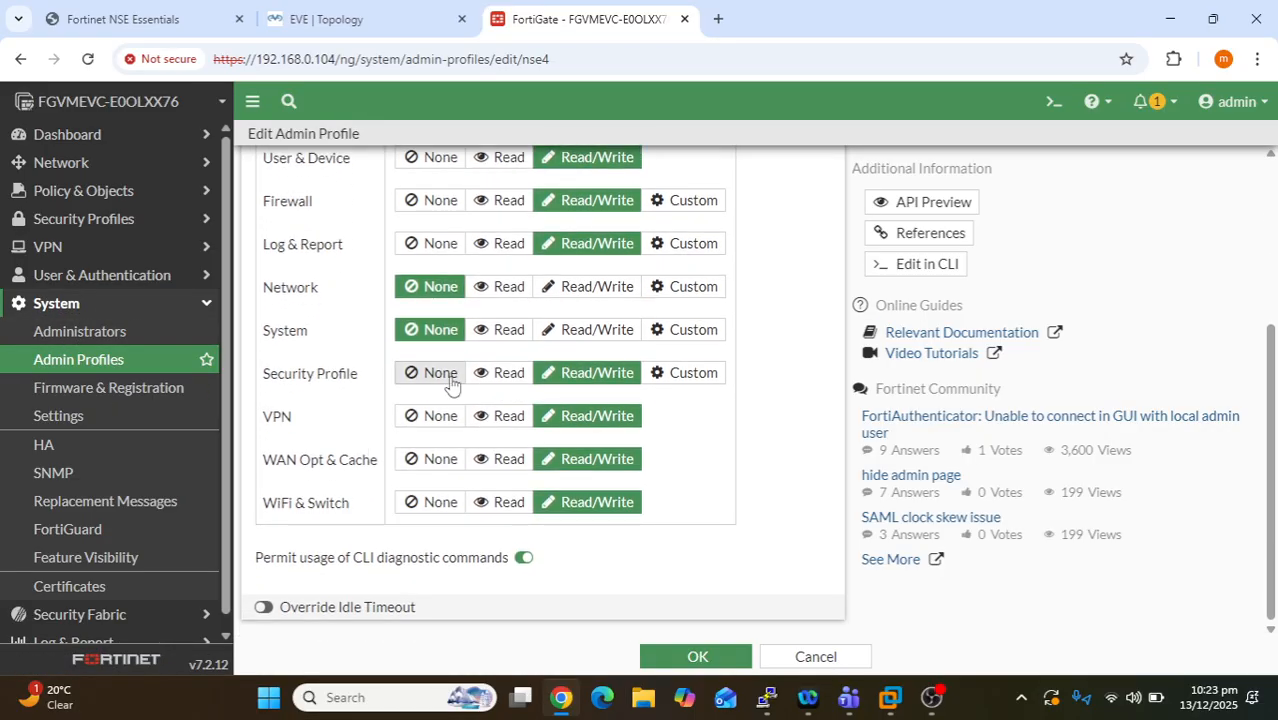
click(446, 378)
click(440, 418)
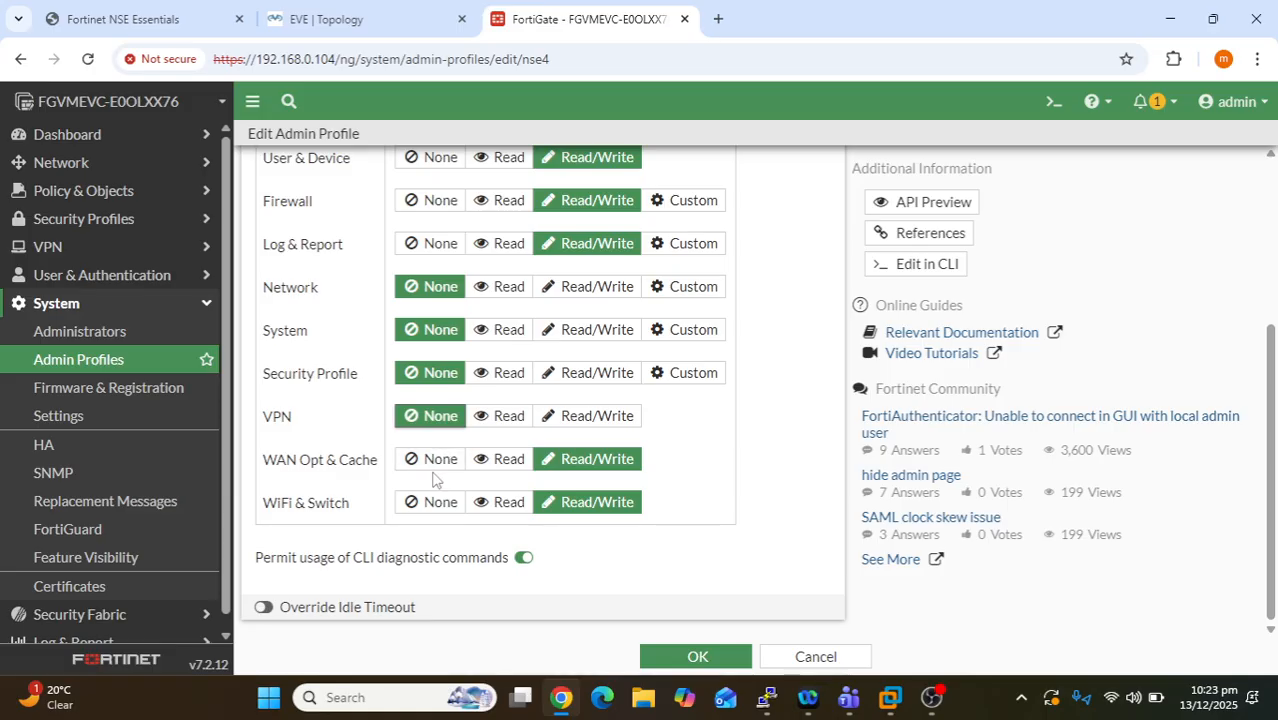
scroll(425, 452, up, 3)
scroll(422, 445, down, 2)
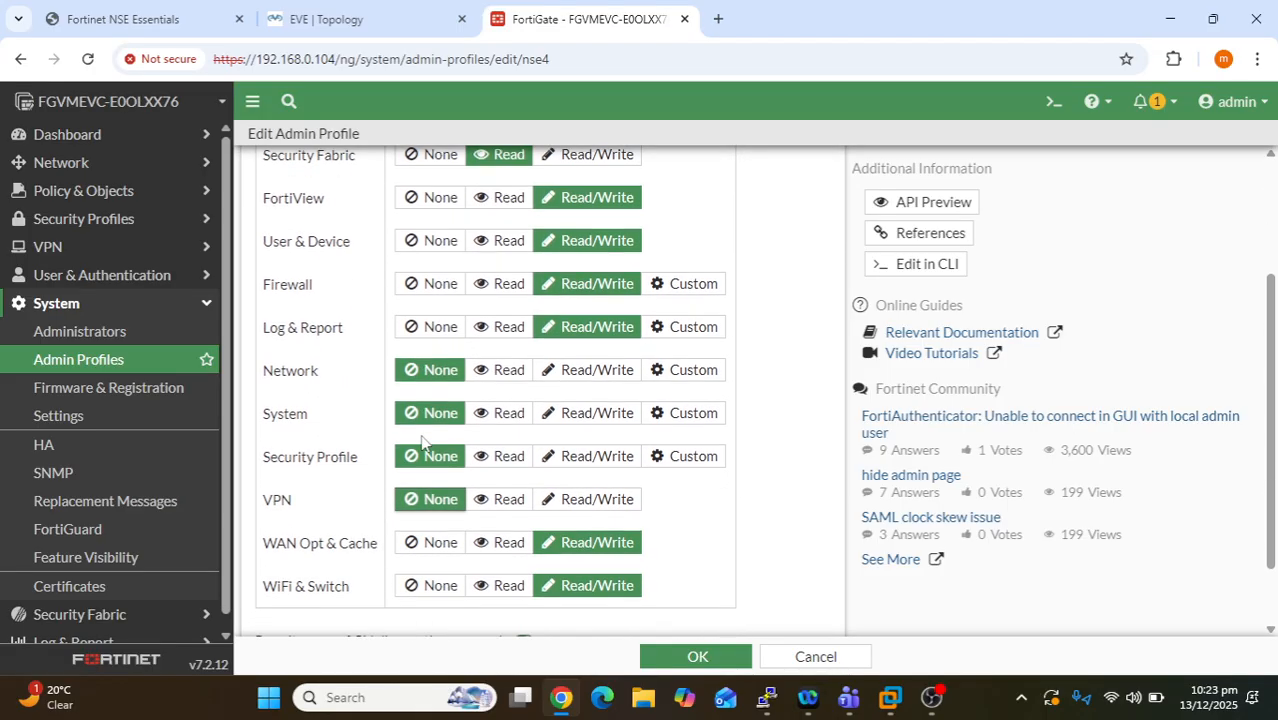
scroll(530, 420, up, 2)
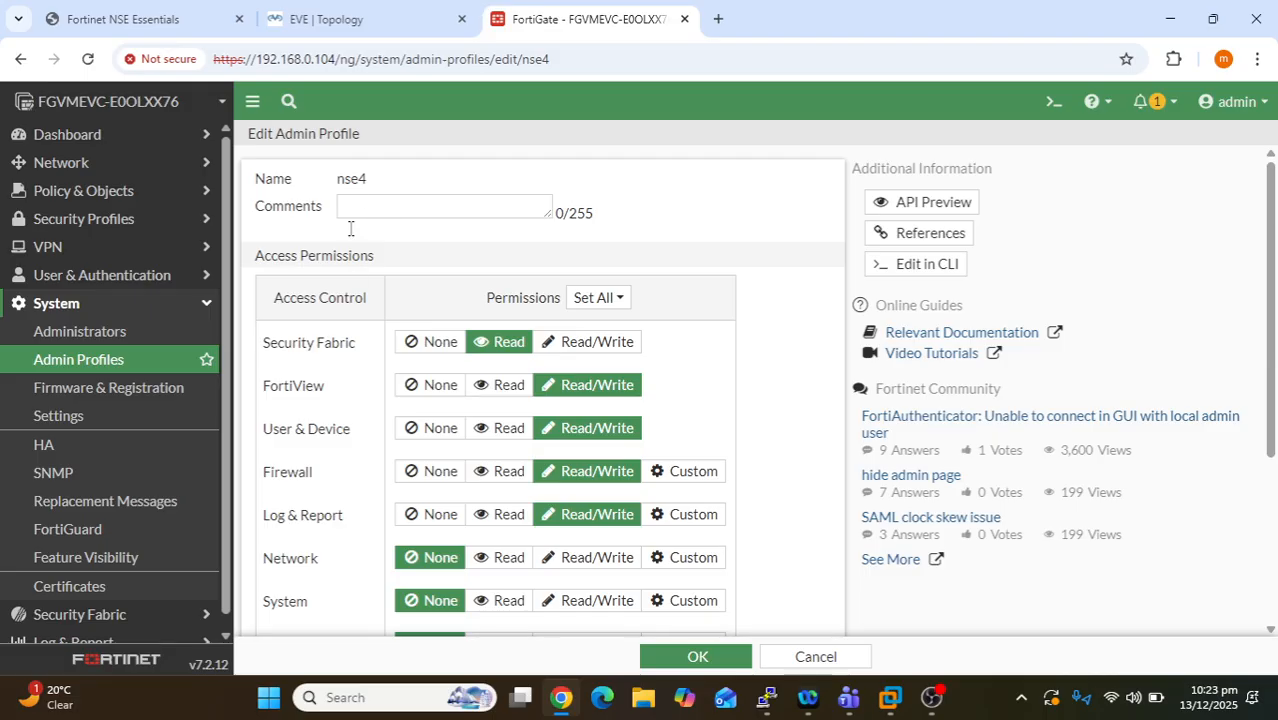
- Save the nse4 profile and select it in the profiles list
drag(366, 190, 330, 193)
scroll(642, 348, down, 2)
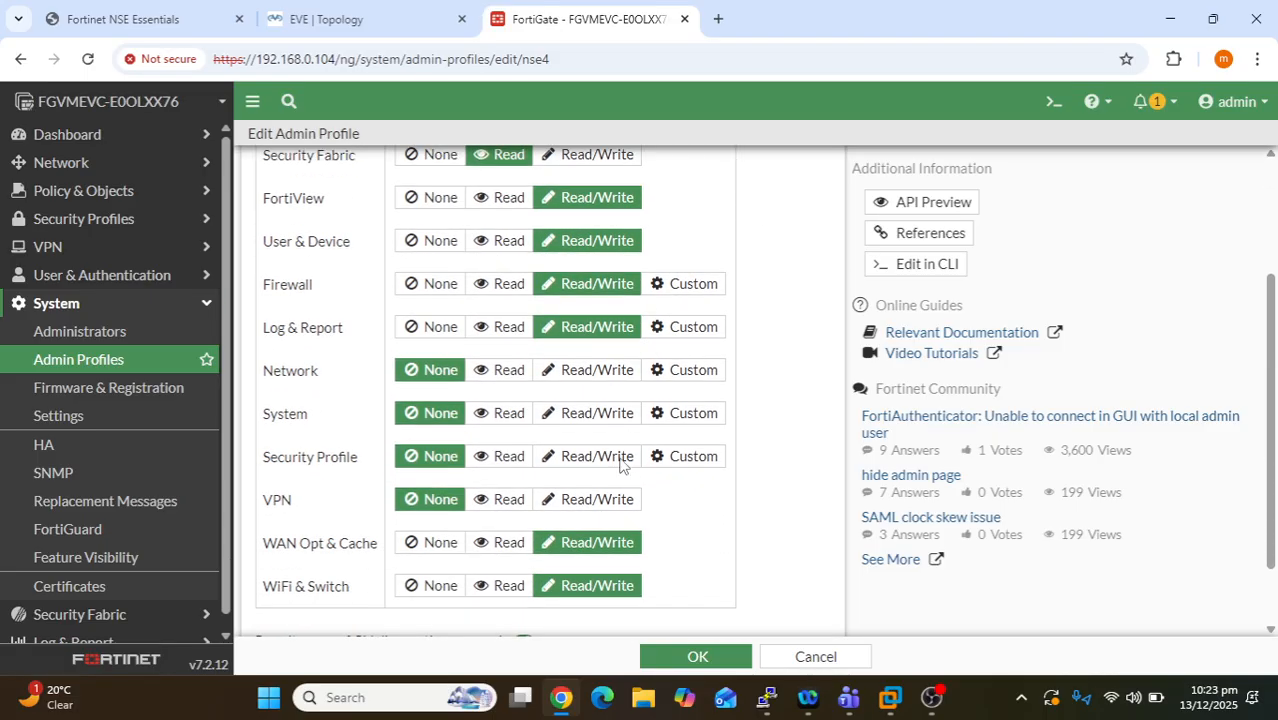
scroll(619, 505, down, 1)
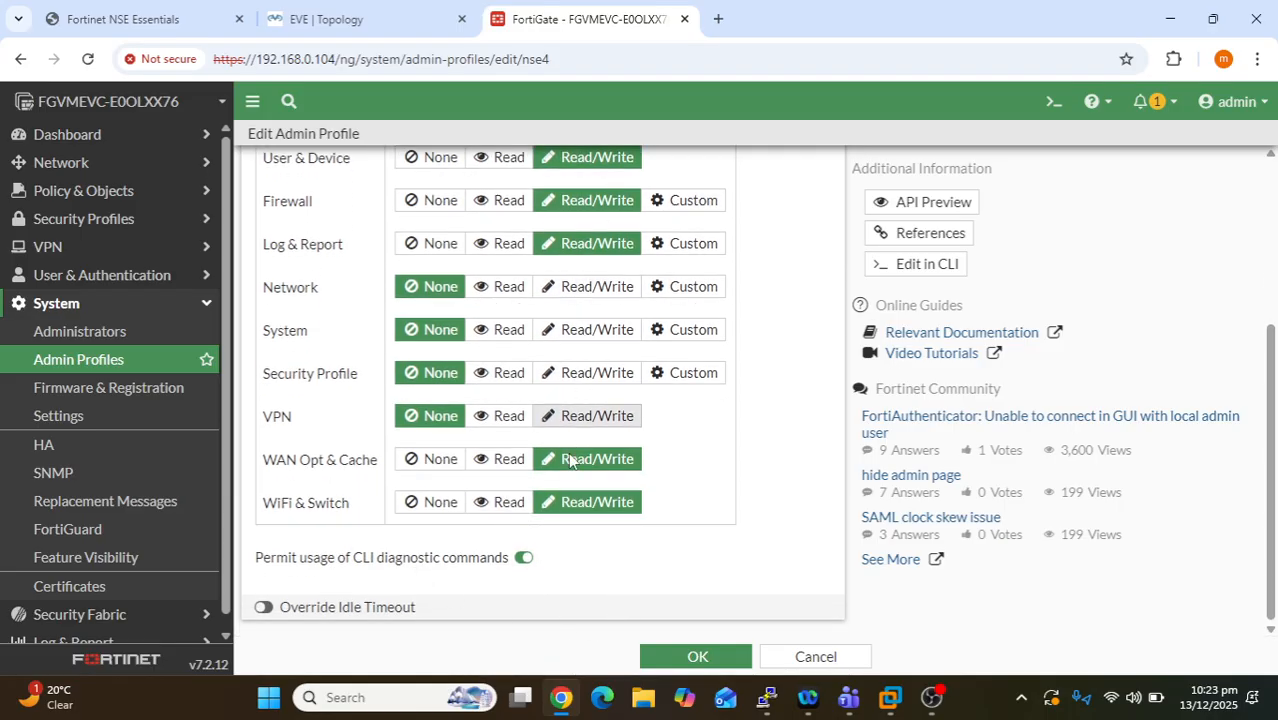
click(679, 655)
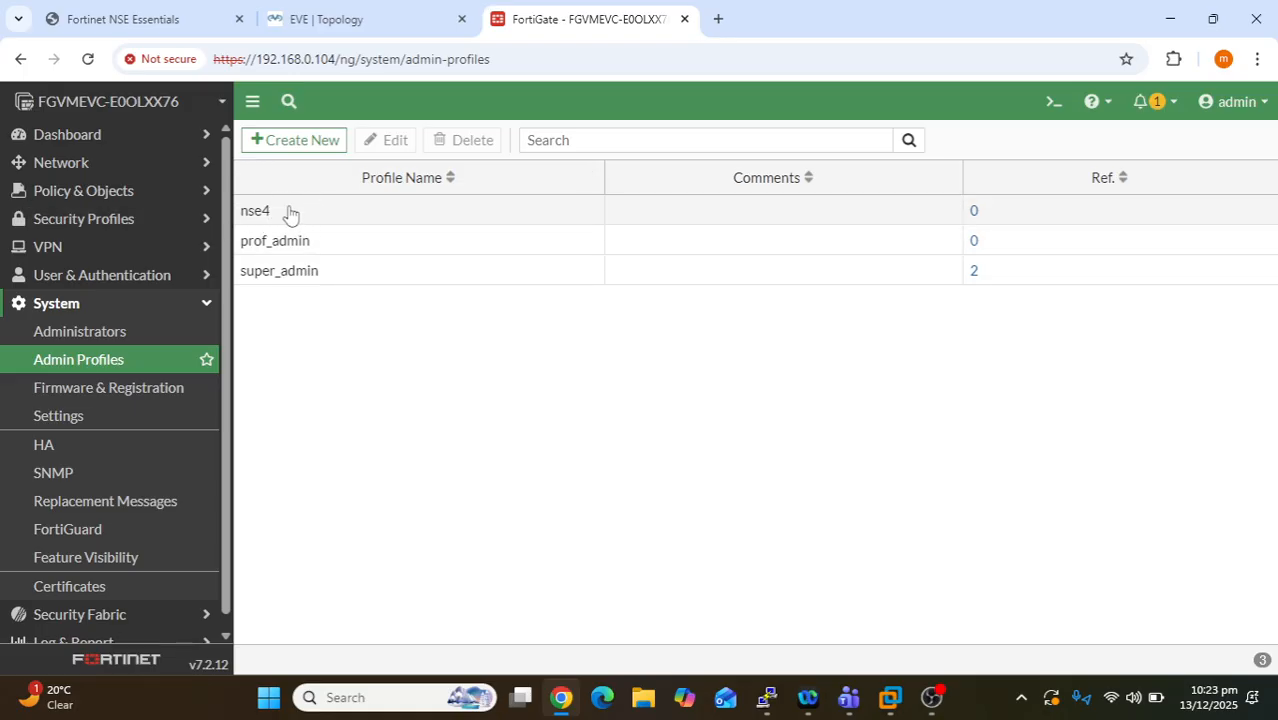
drag(288, 211, 238, 212)
- Go to System > Administrators and choose Create New > Administrator
click(117, 339)
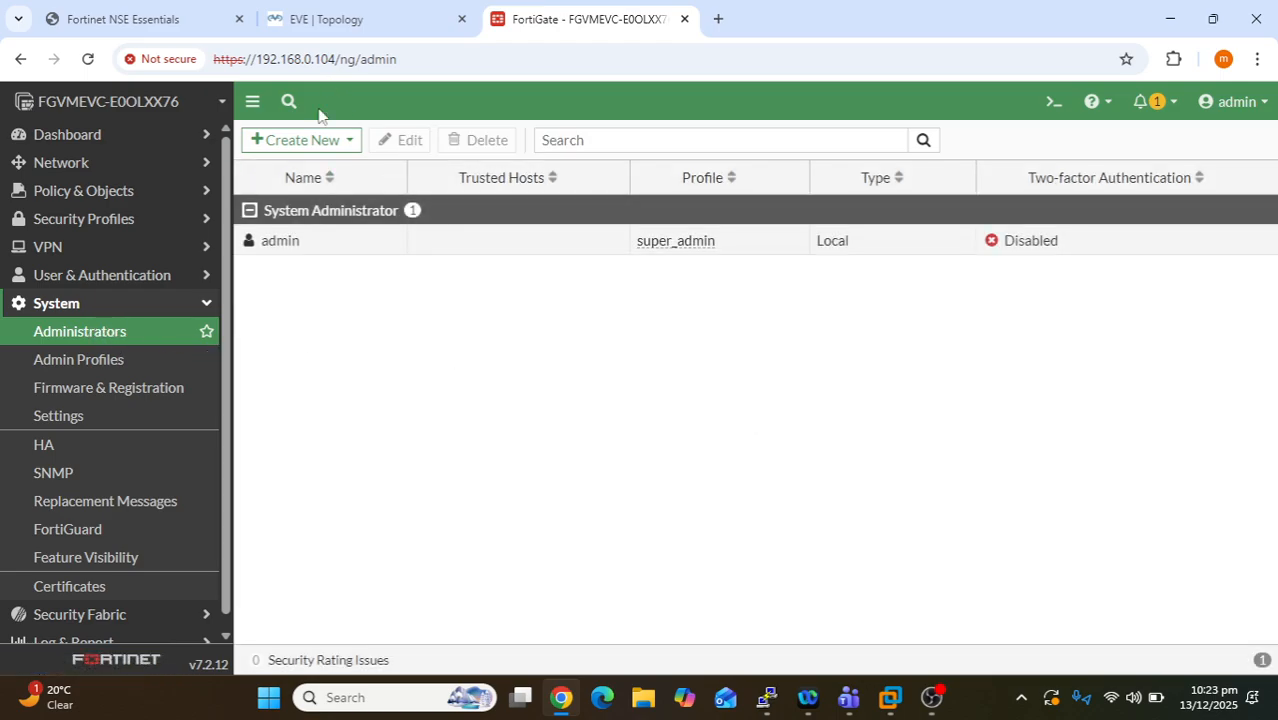
click(300, 140)
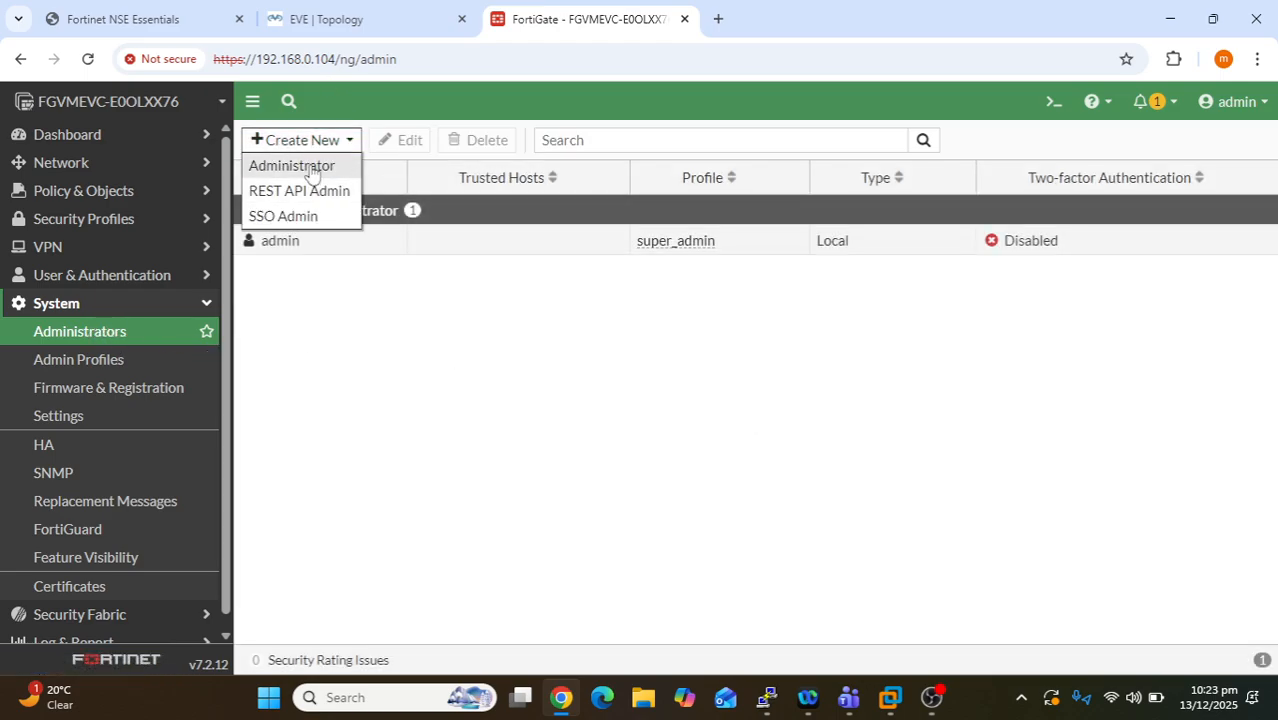
click(289, 166)
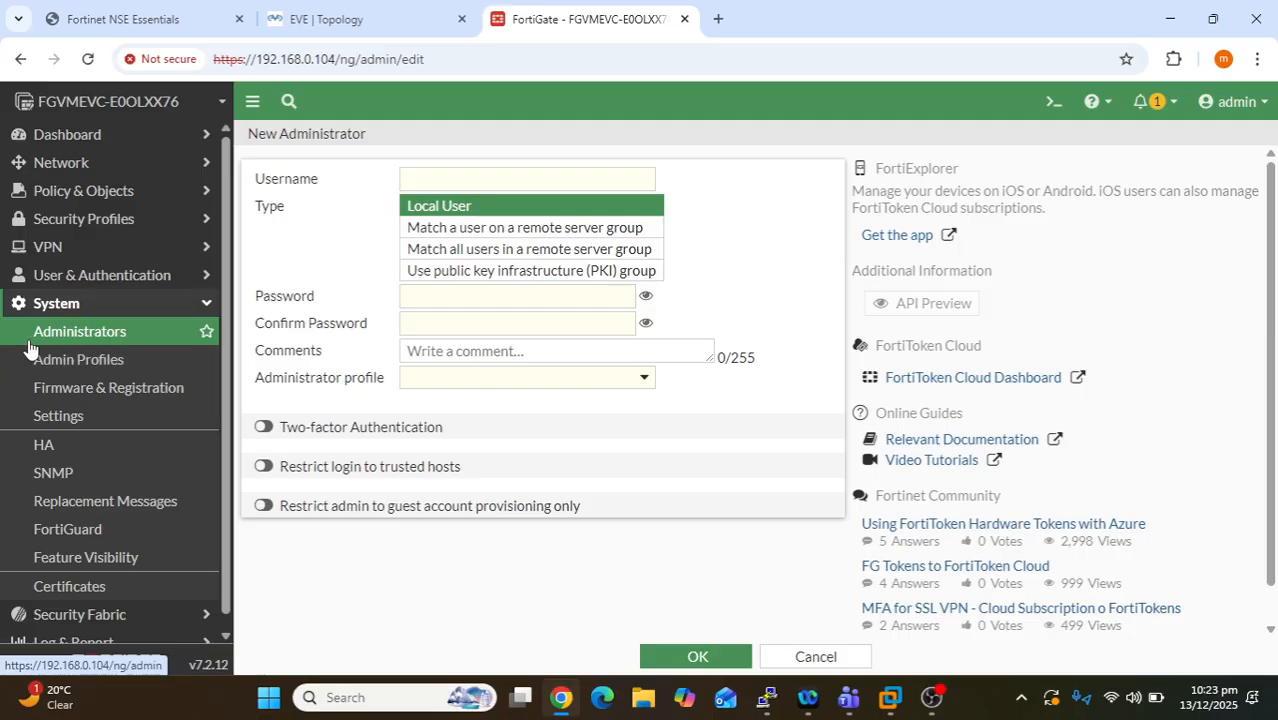
- Enter the new local user's username, then type and confirm the account password
click(515, 173)
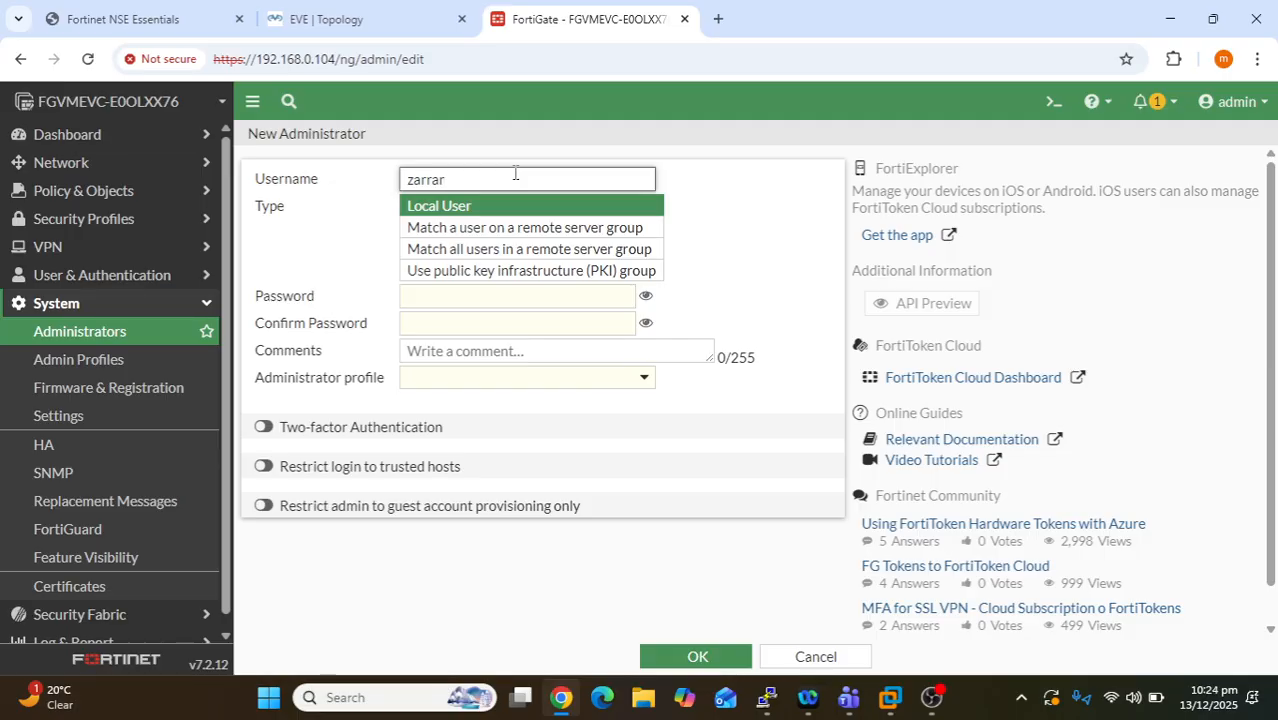
click(409, 214)
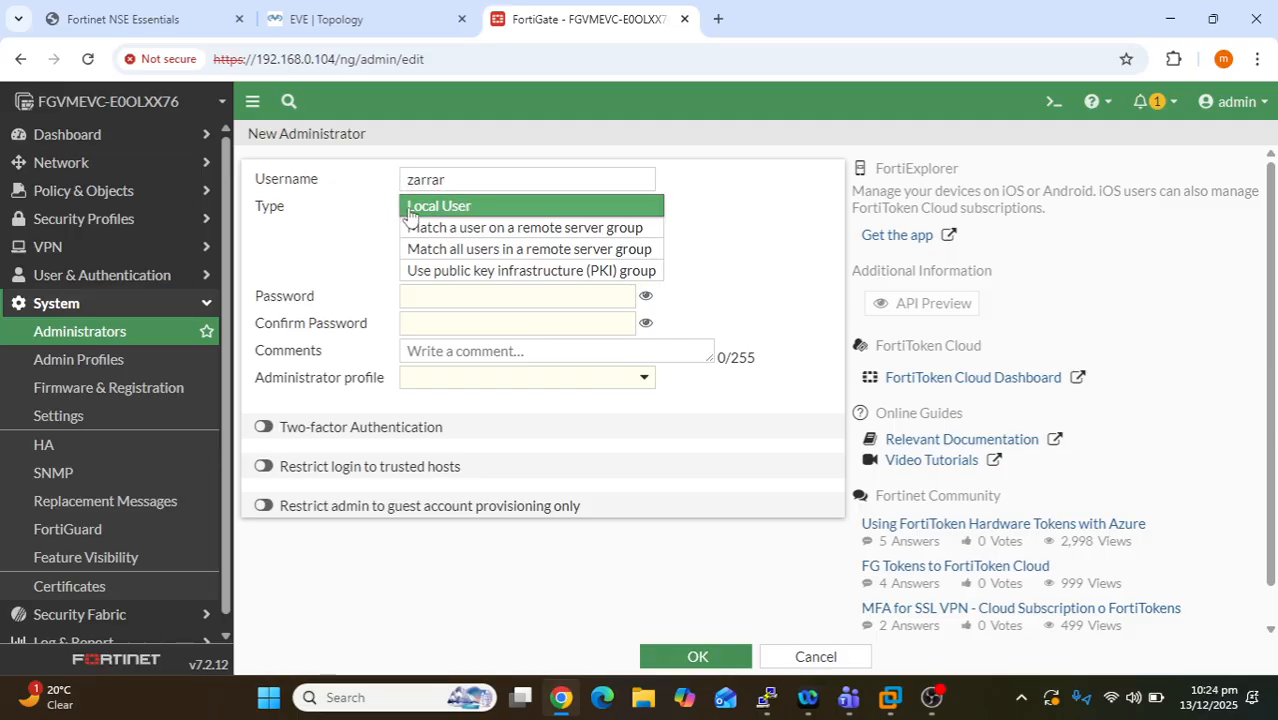
click(458, 296)
text(123)
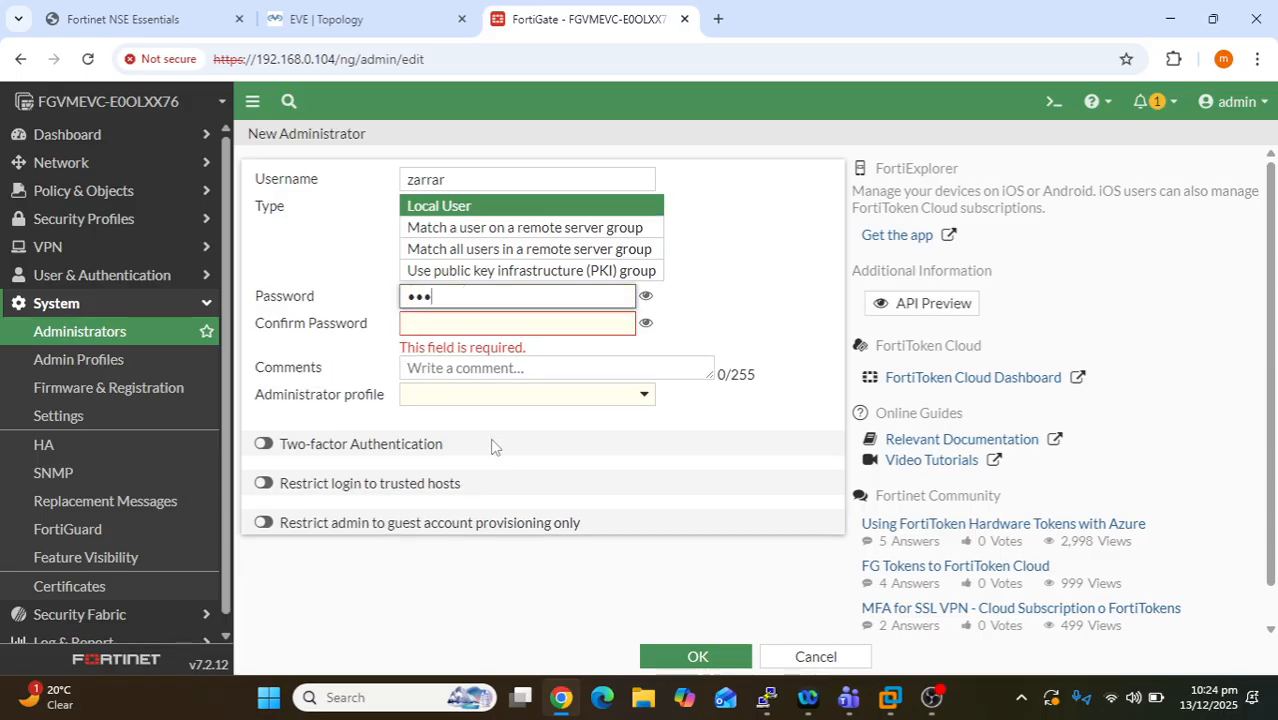
text(456789)
key(Tab)
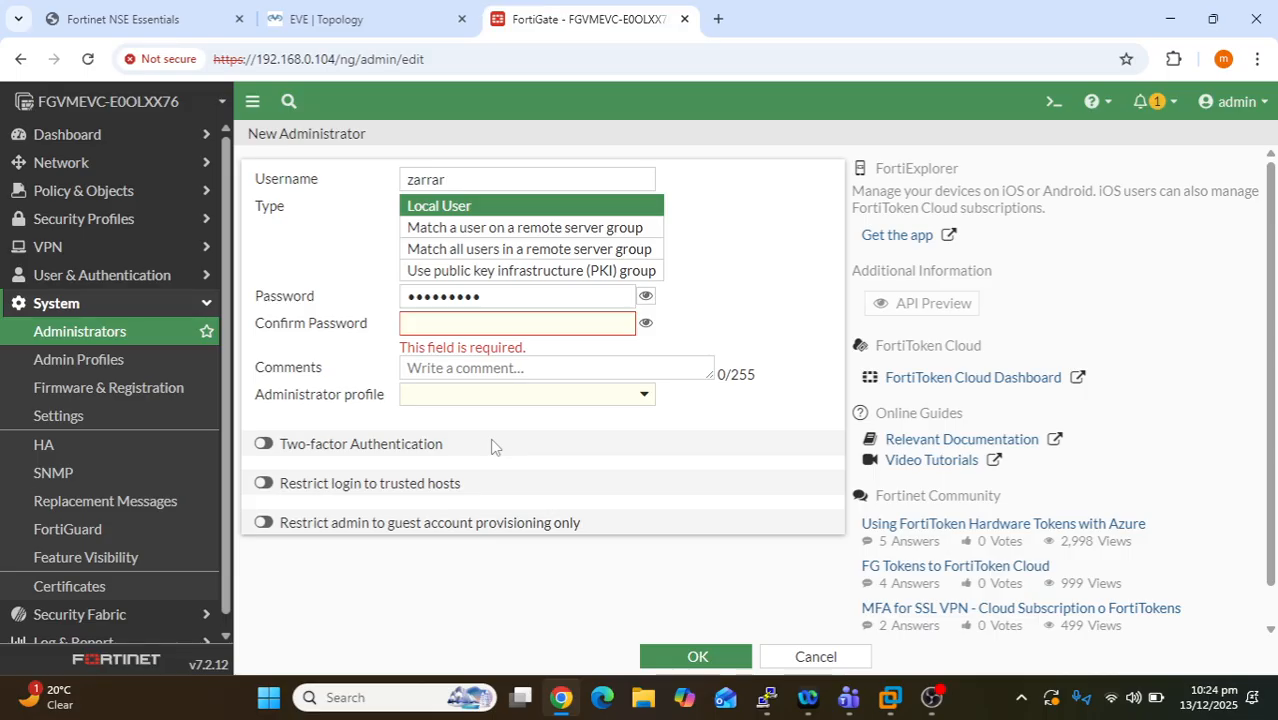
click(470, 321)
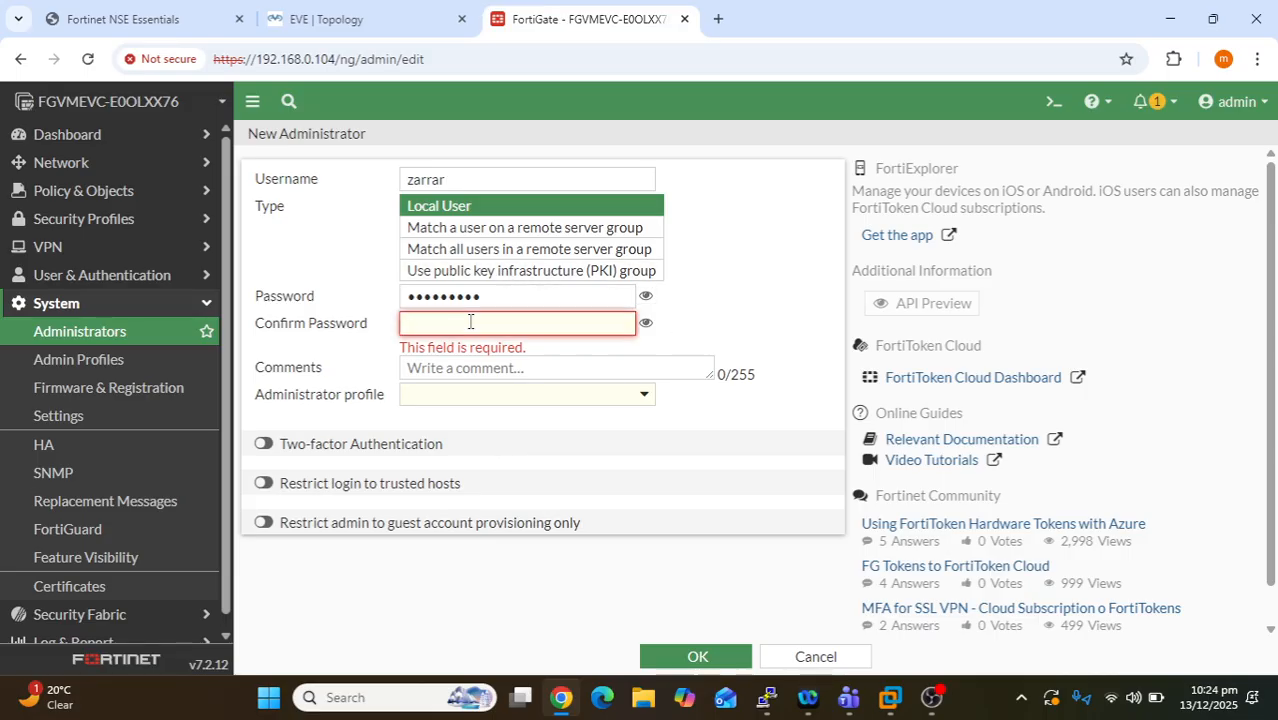
text(123456)
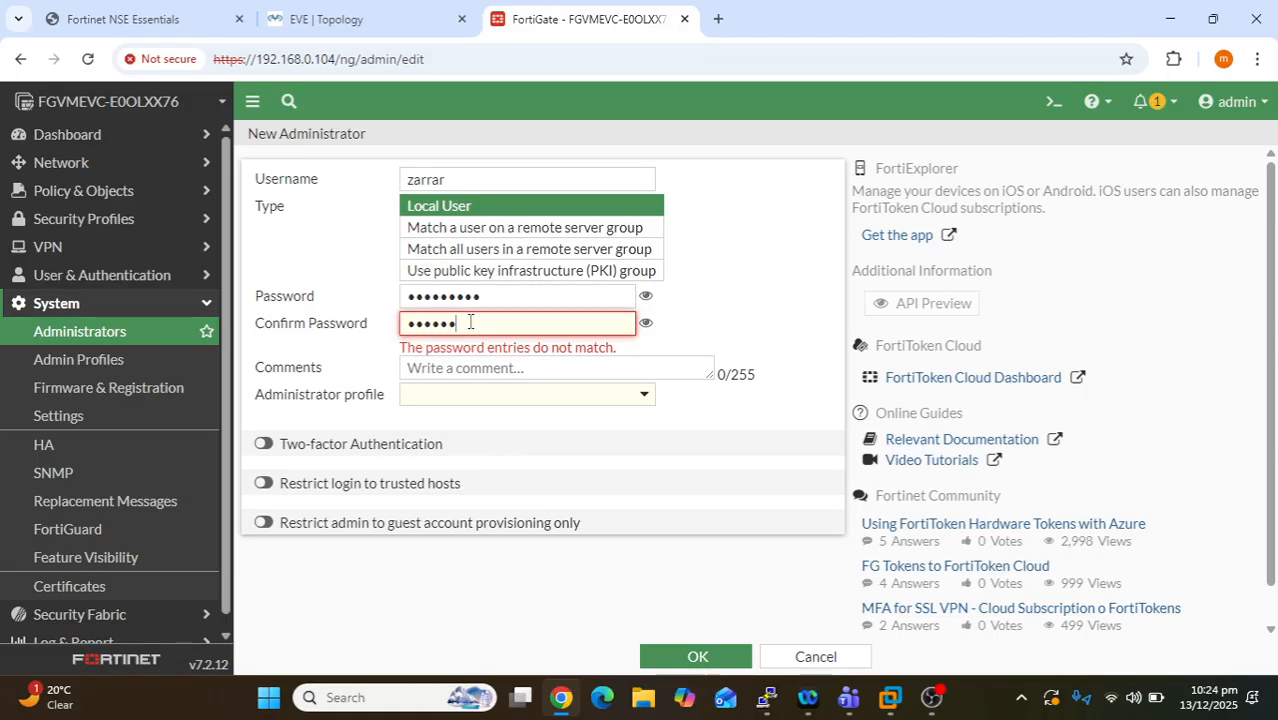
text(789)
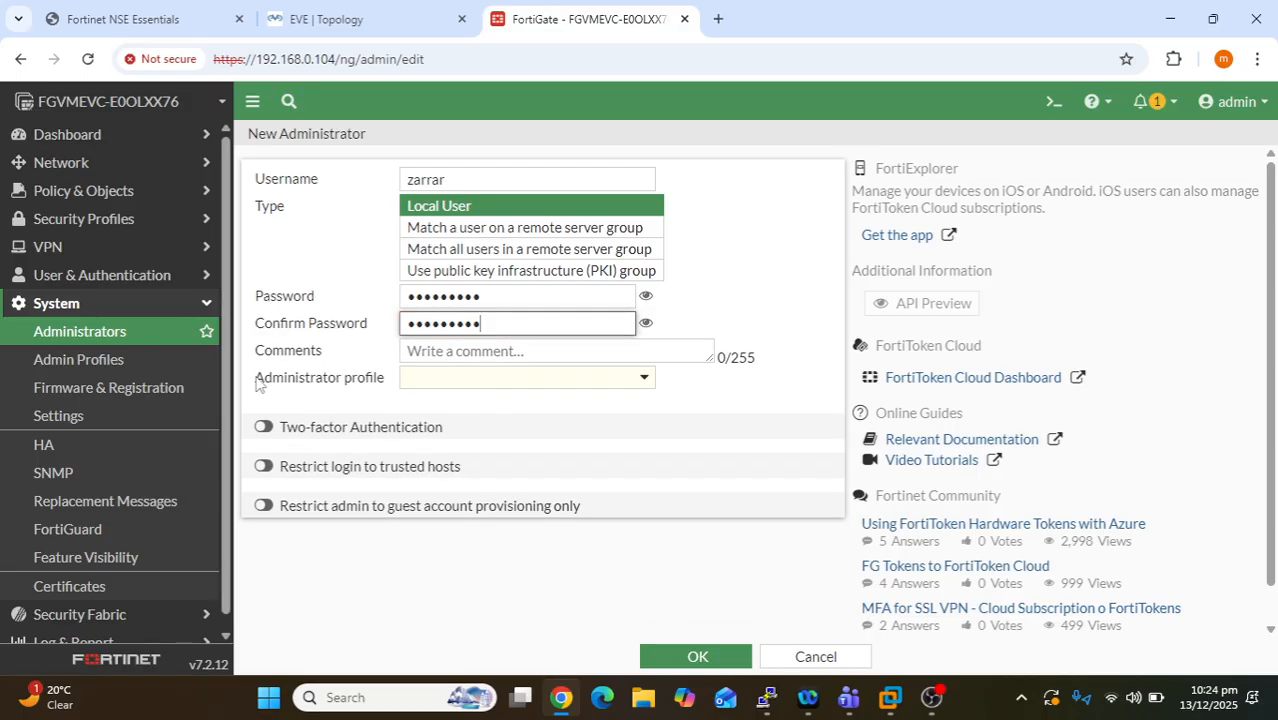
- Choose nse4 as the new administrator's administrator profile
drag(257, 379, 385, 393)
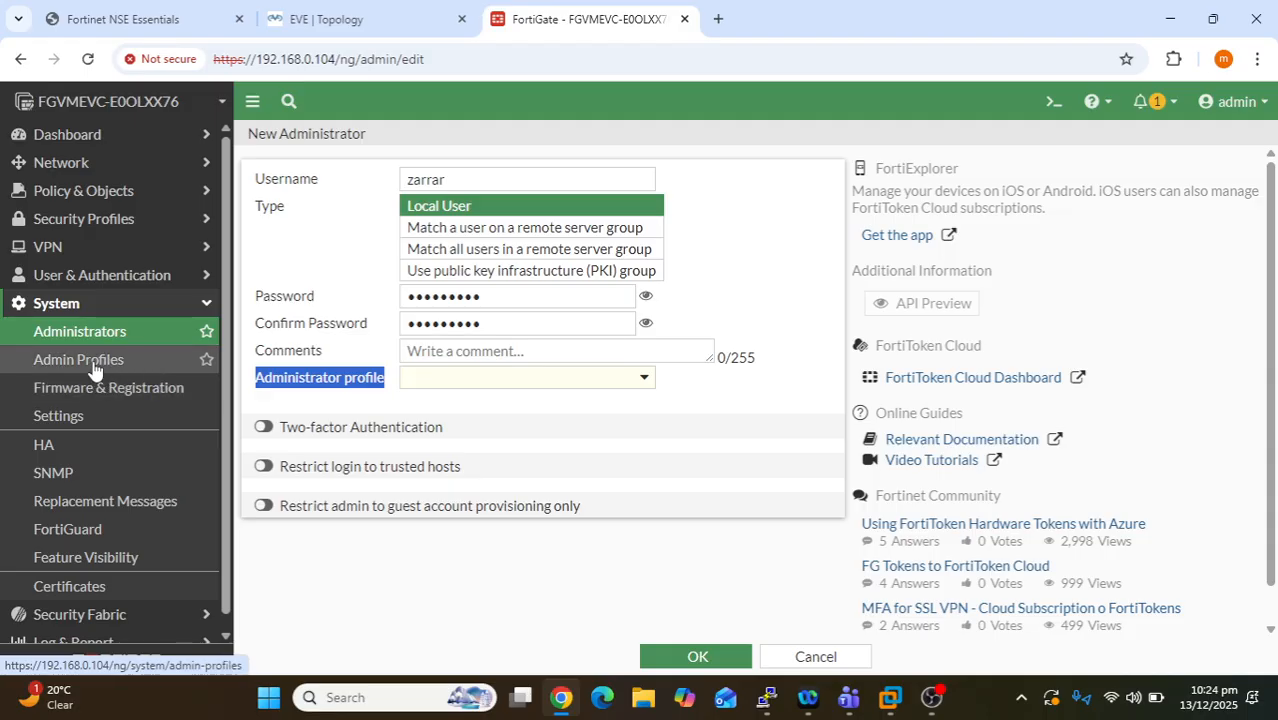
click(479, 379)
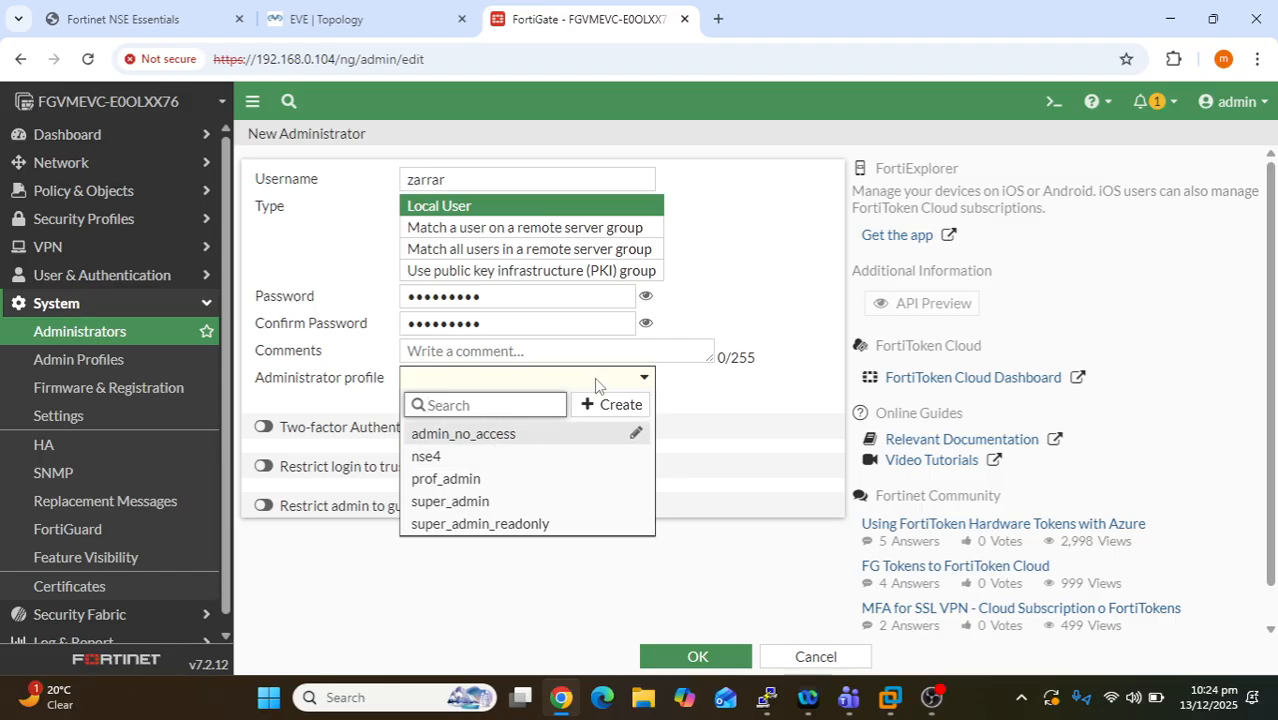
mouse_move(478, 466)
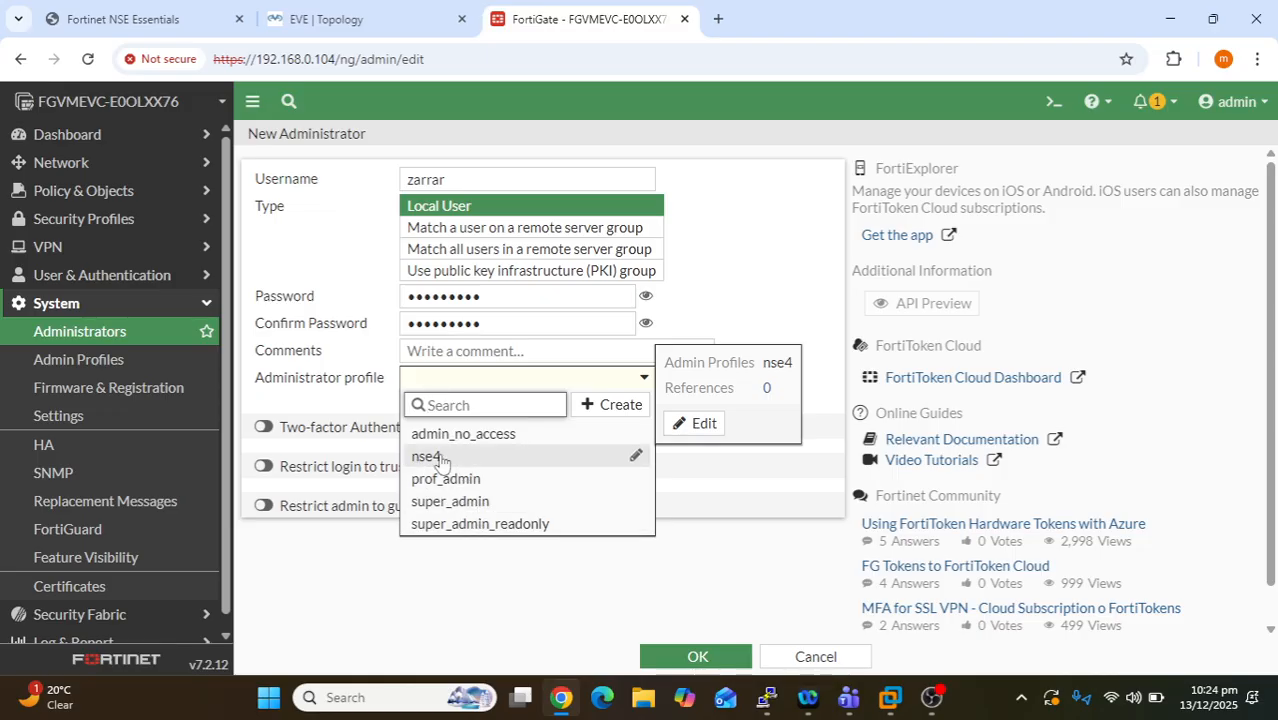
click(441, 459)
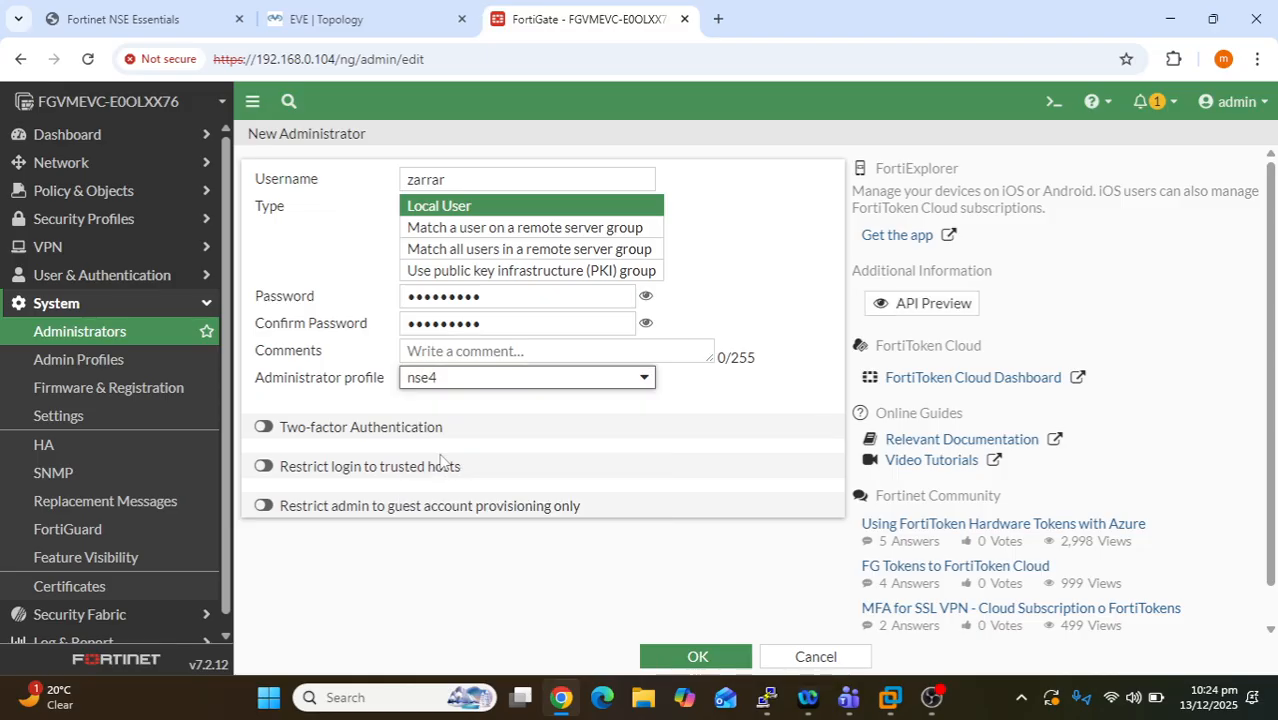
- Create the nse4 administrator account with OK, then open the top-right admin menu
click(693, 658)
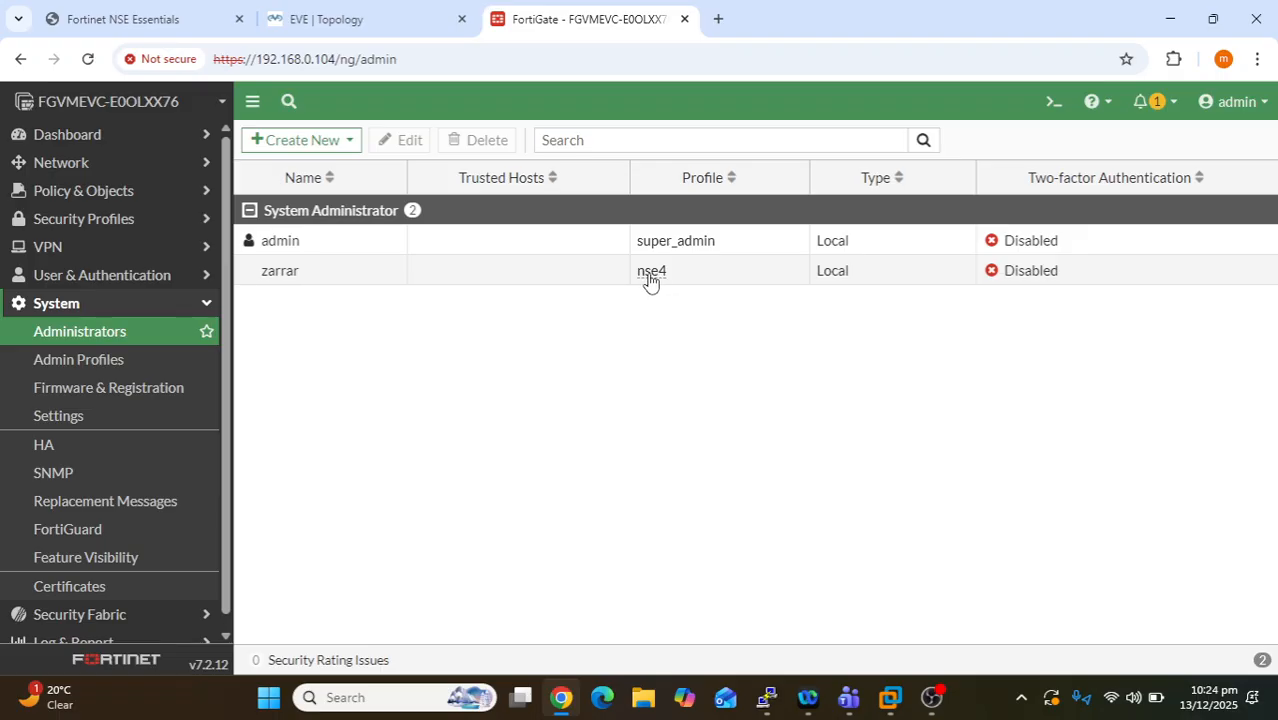
click(1238, 108)
- Log out, accept the pre-login disclaimer, and log back in as admin
click(1143, 276)
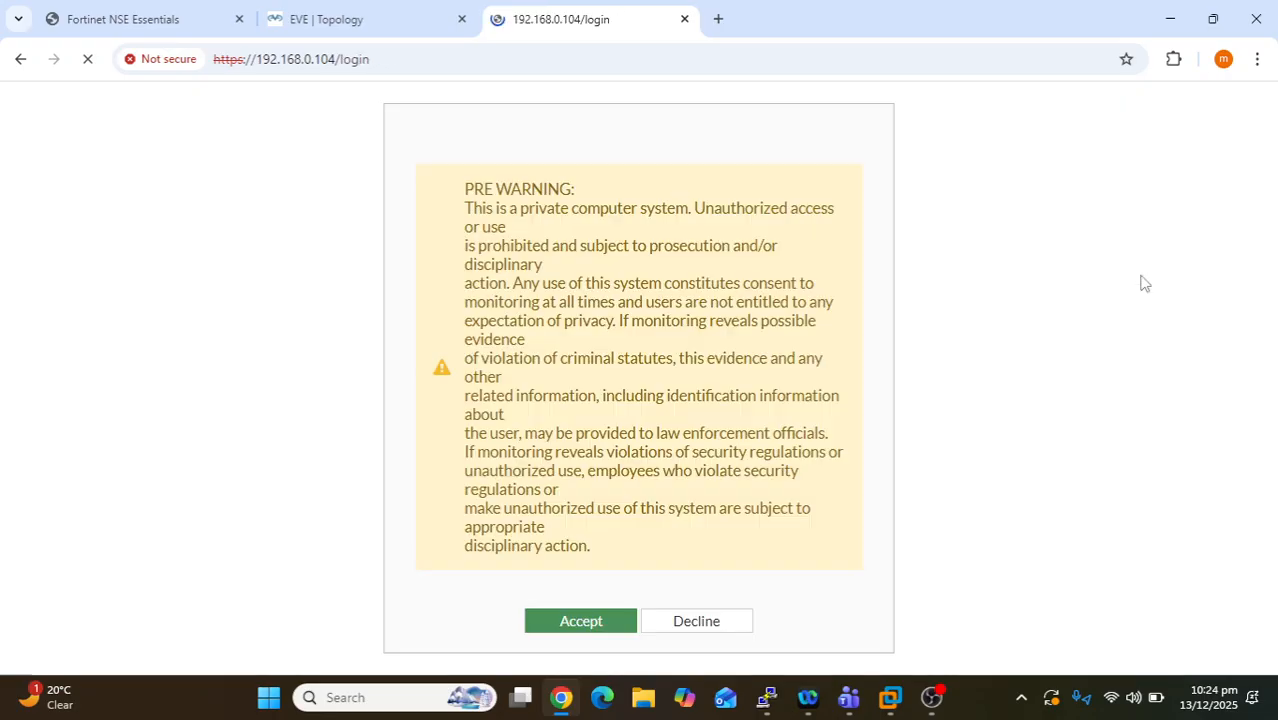
click(588, 622)
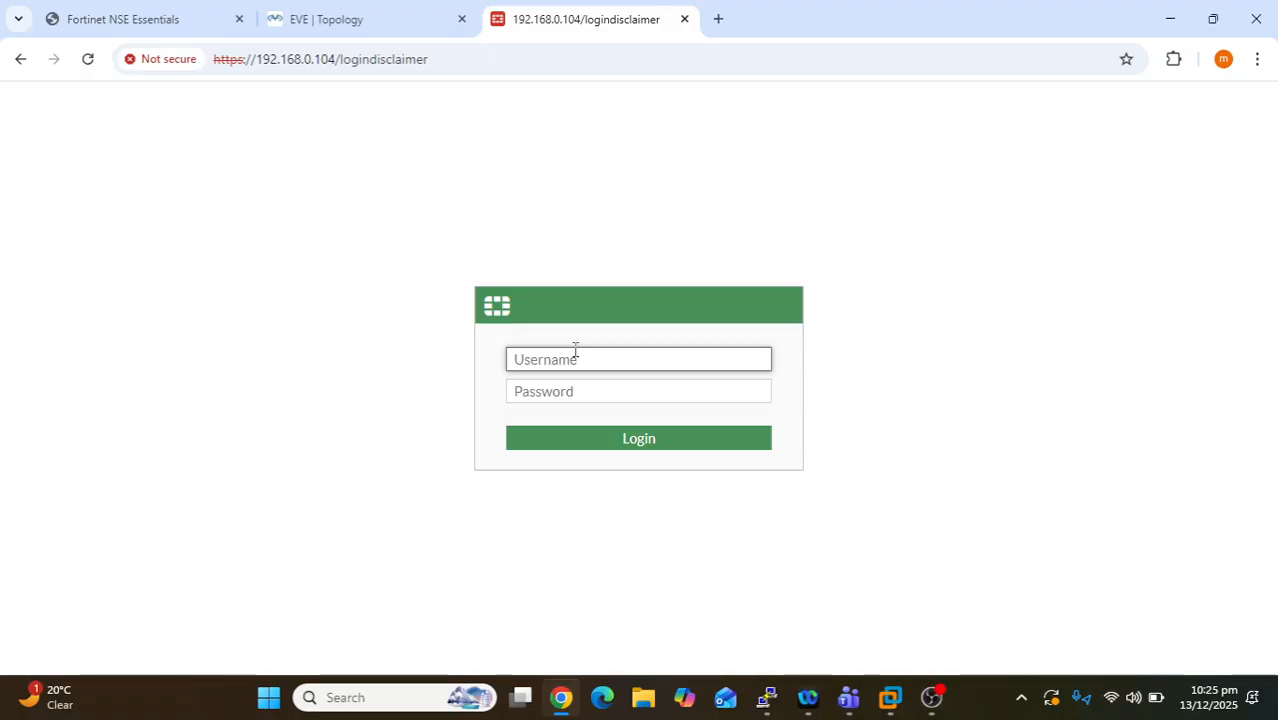
text(admin)
key(Tab)
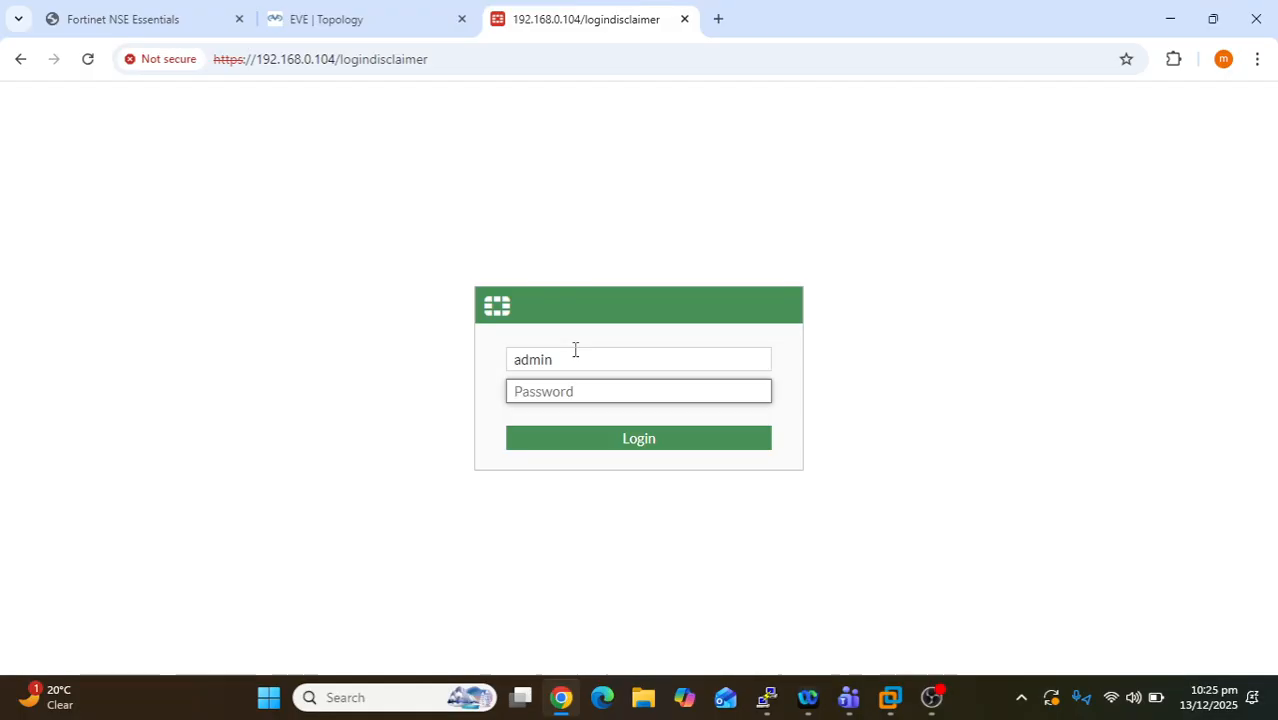
text(a)
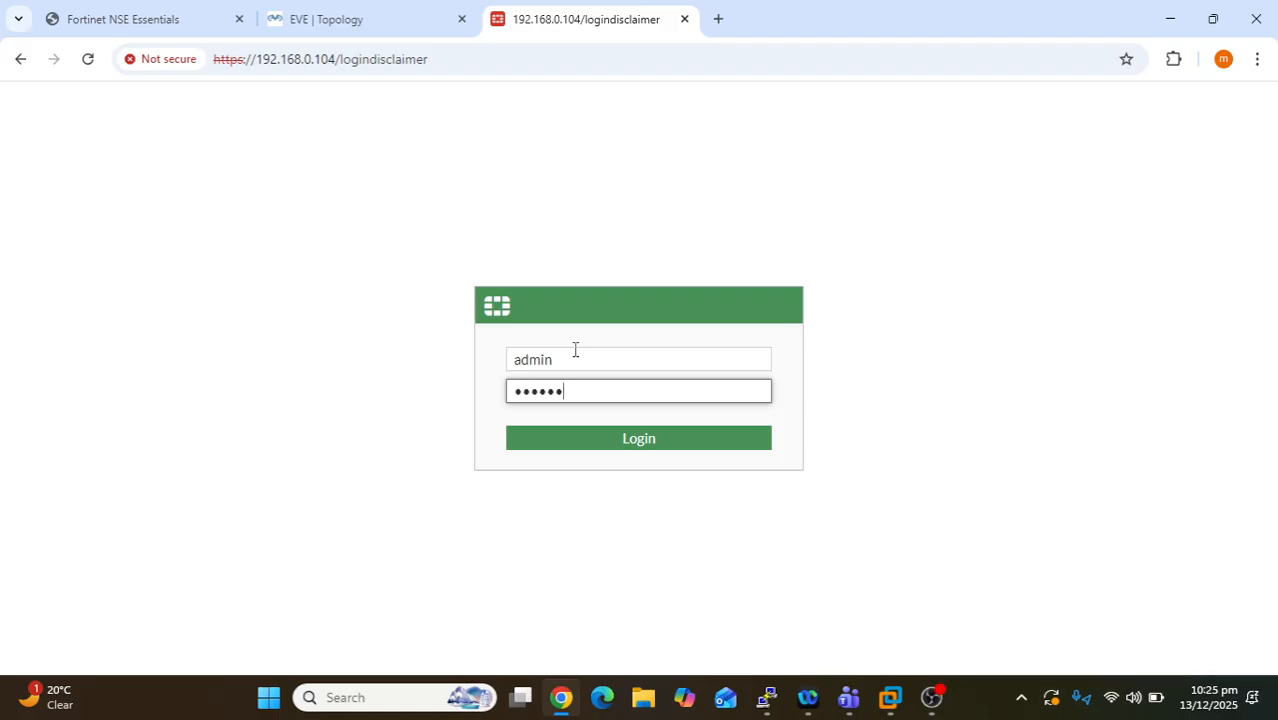
key(Return)
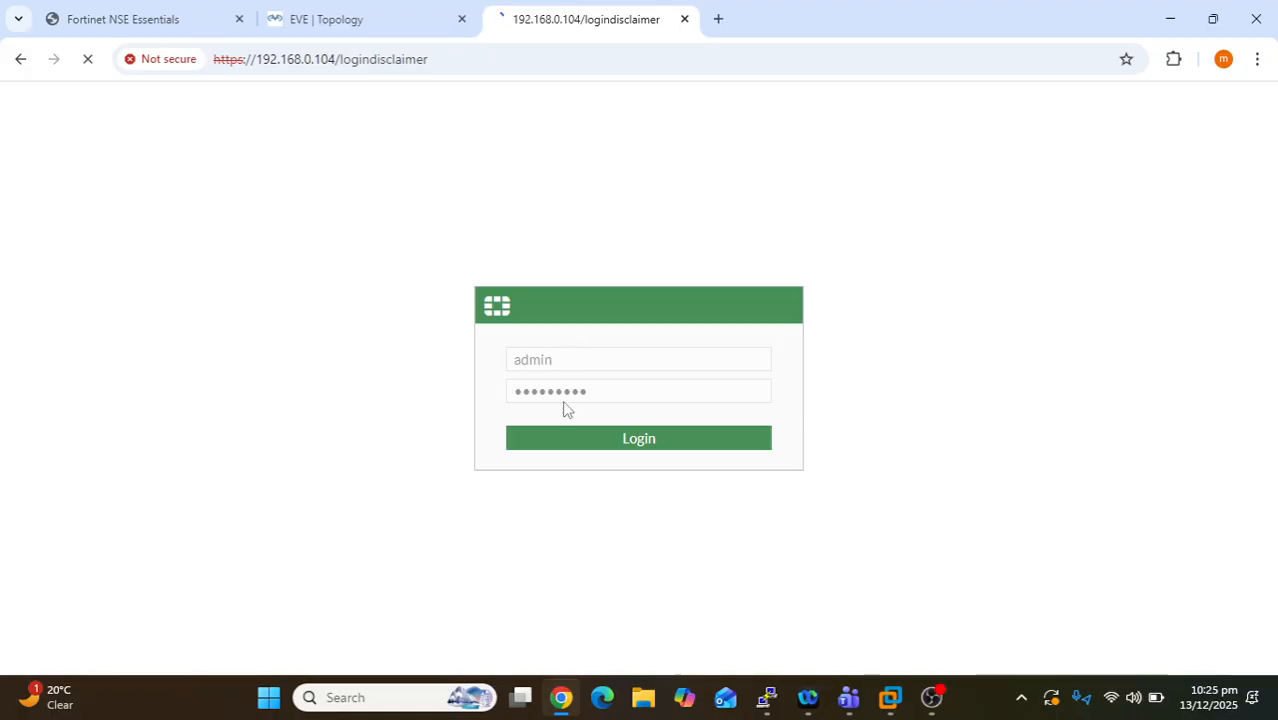
- Decline the post-login disclaimer, then navigate back and forward and accept it at login
click(674, 635)
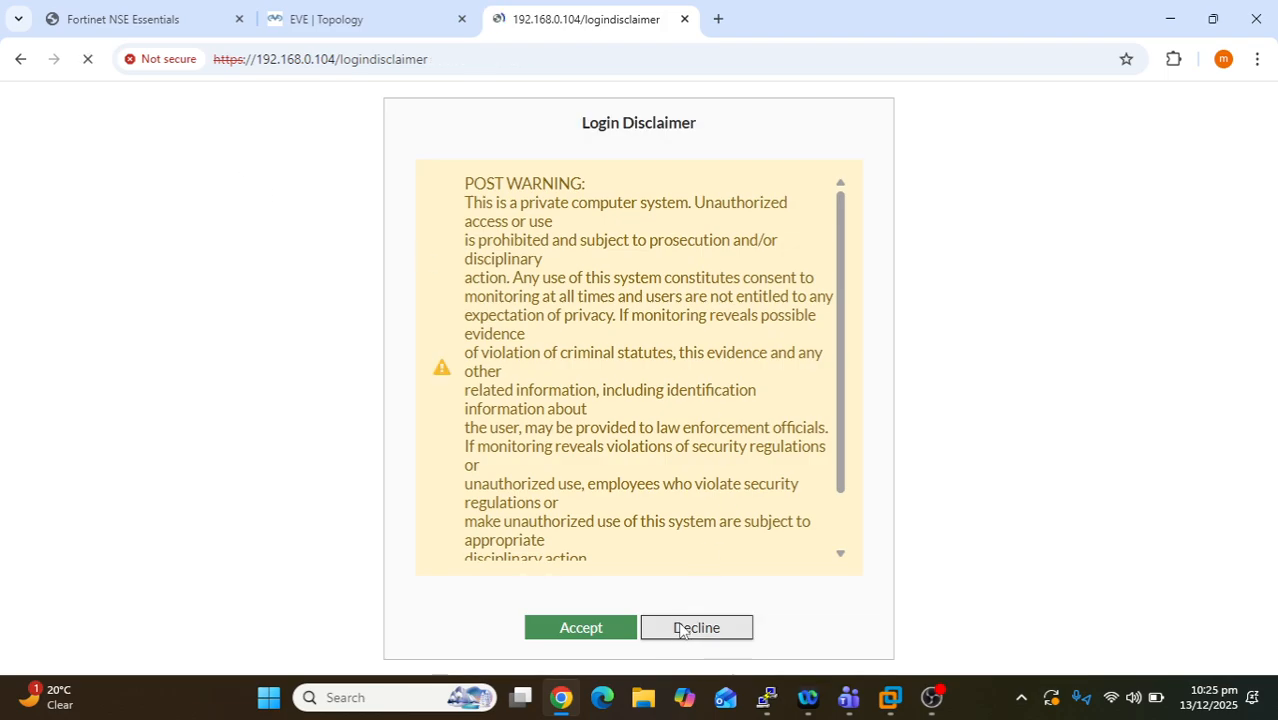
click(18, 62)
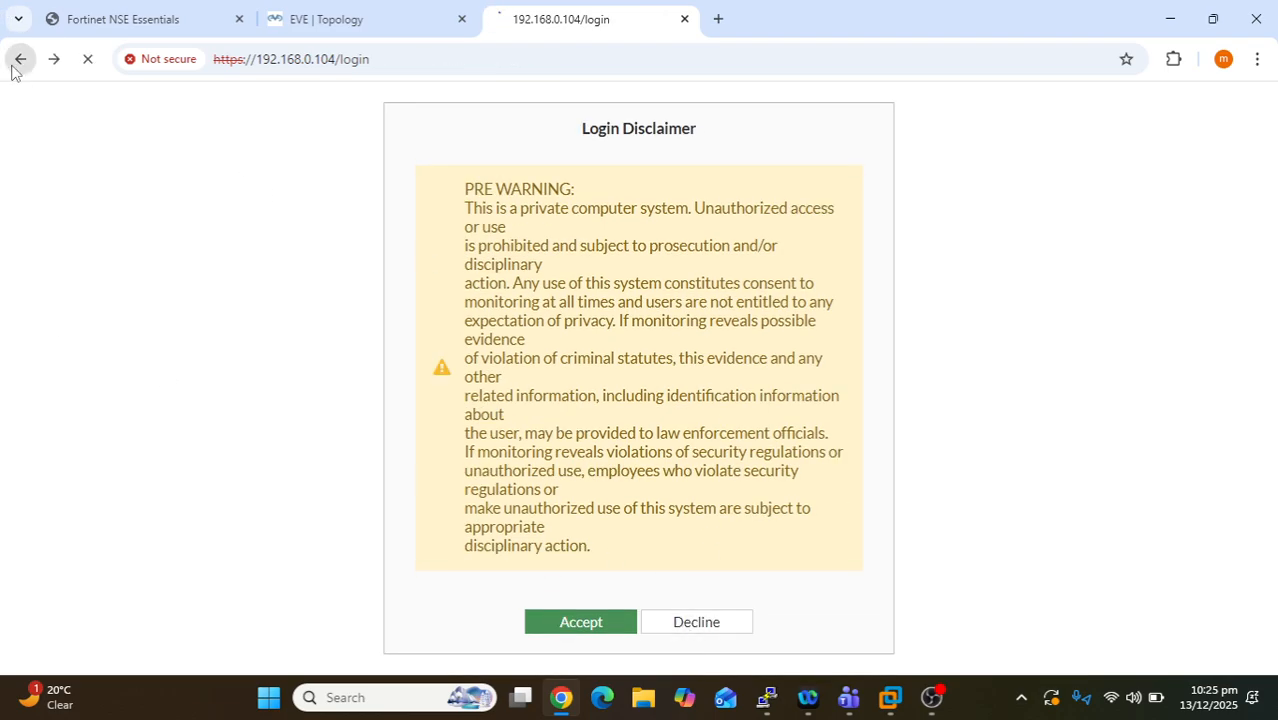
click(14, 66)
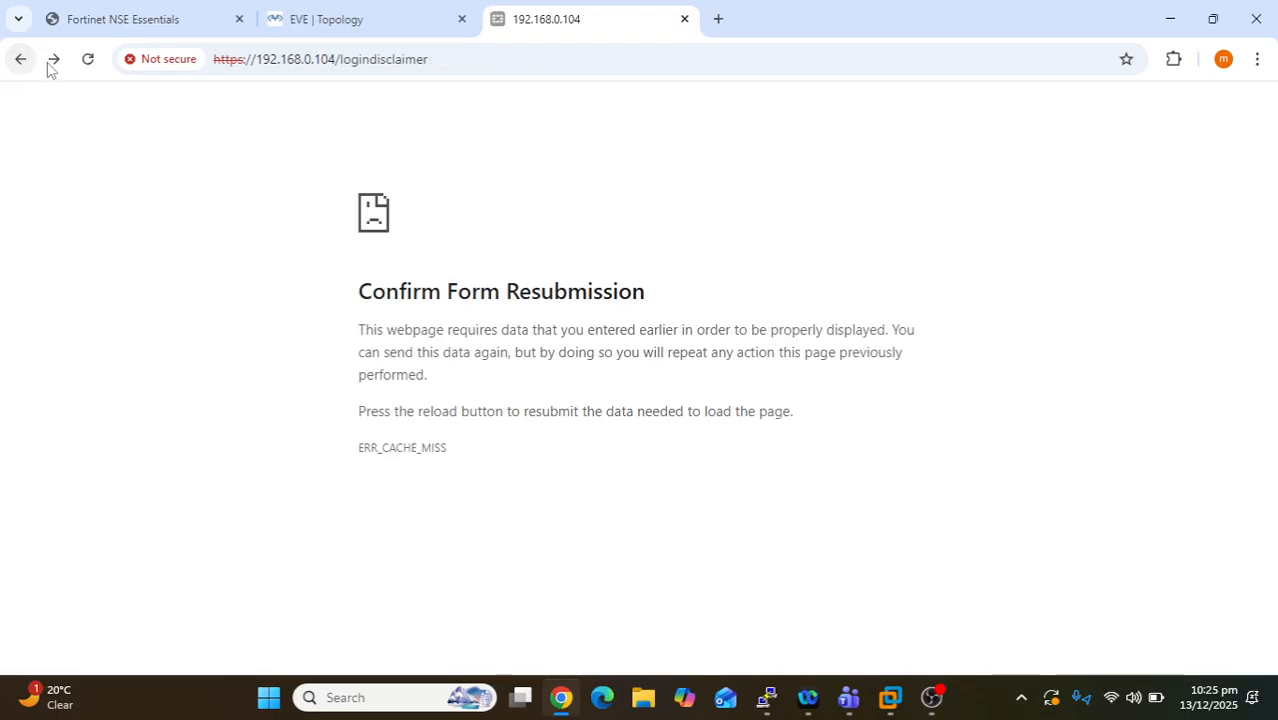
click(53, 60)
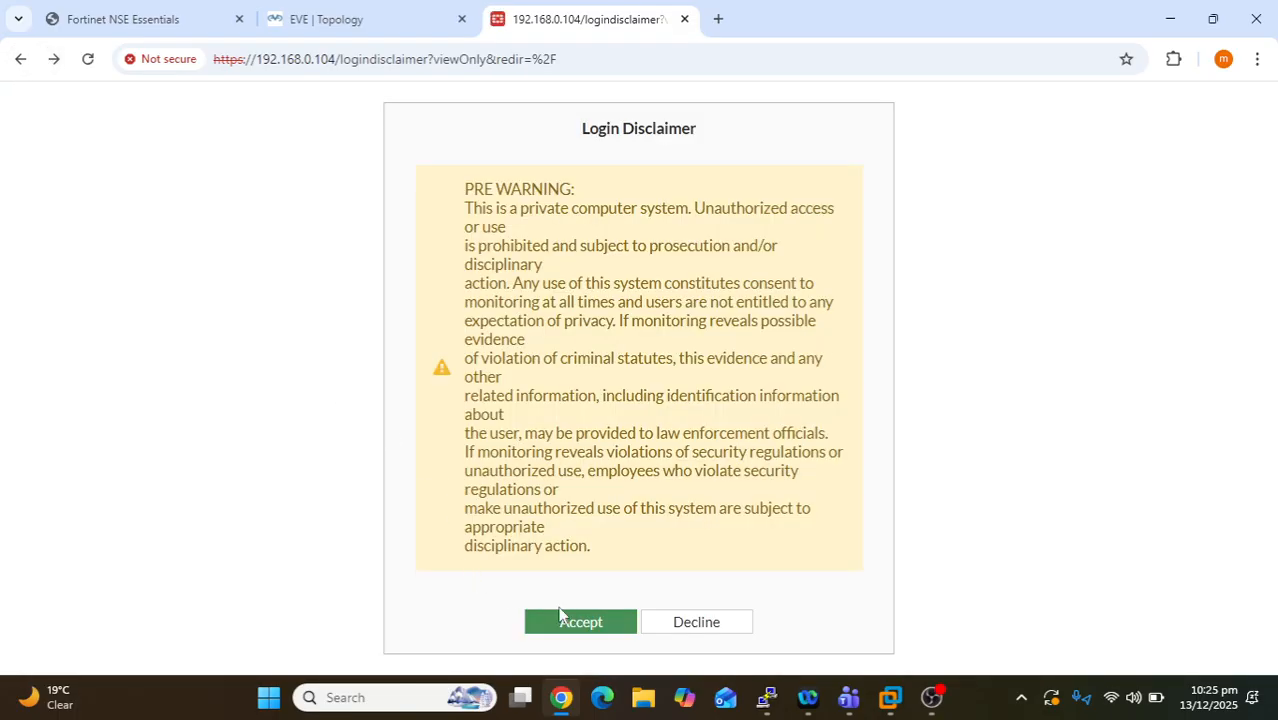
click(555, 624)
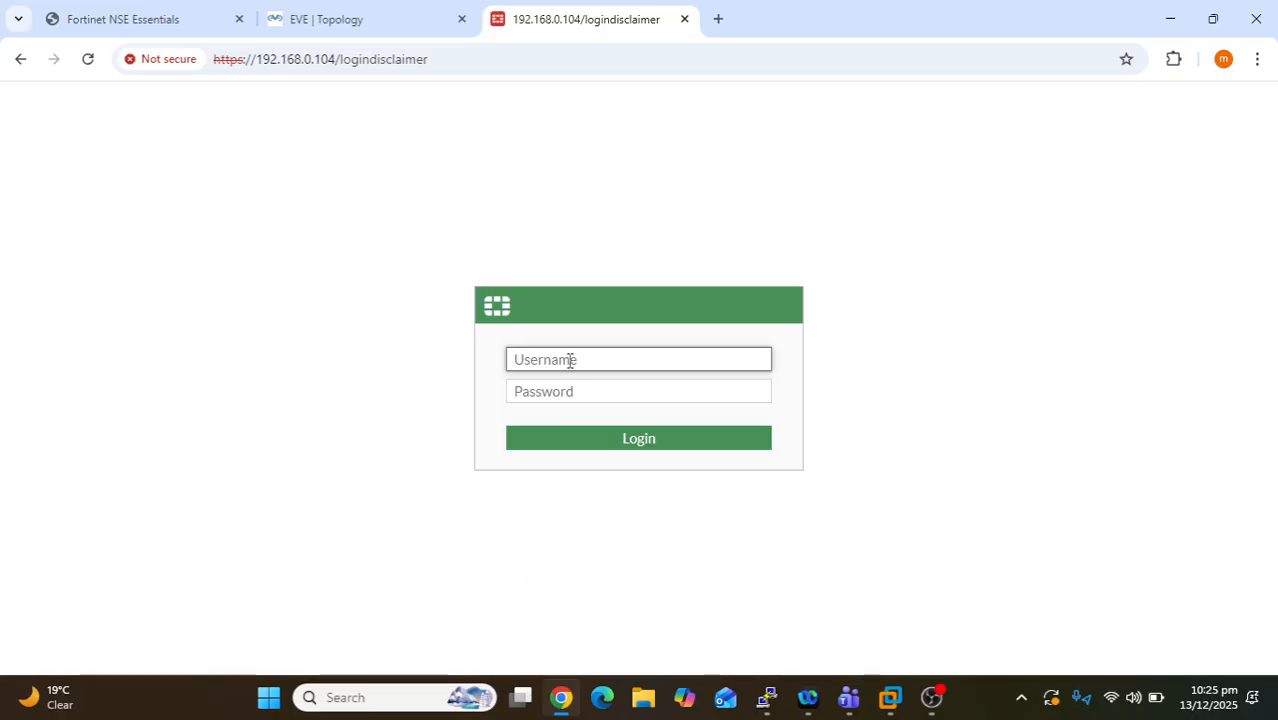
- Try twice to log in with the new administrator's credentials, getting Authentication failure
text(zarrar)
key(Tab)
text(adm)
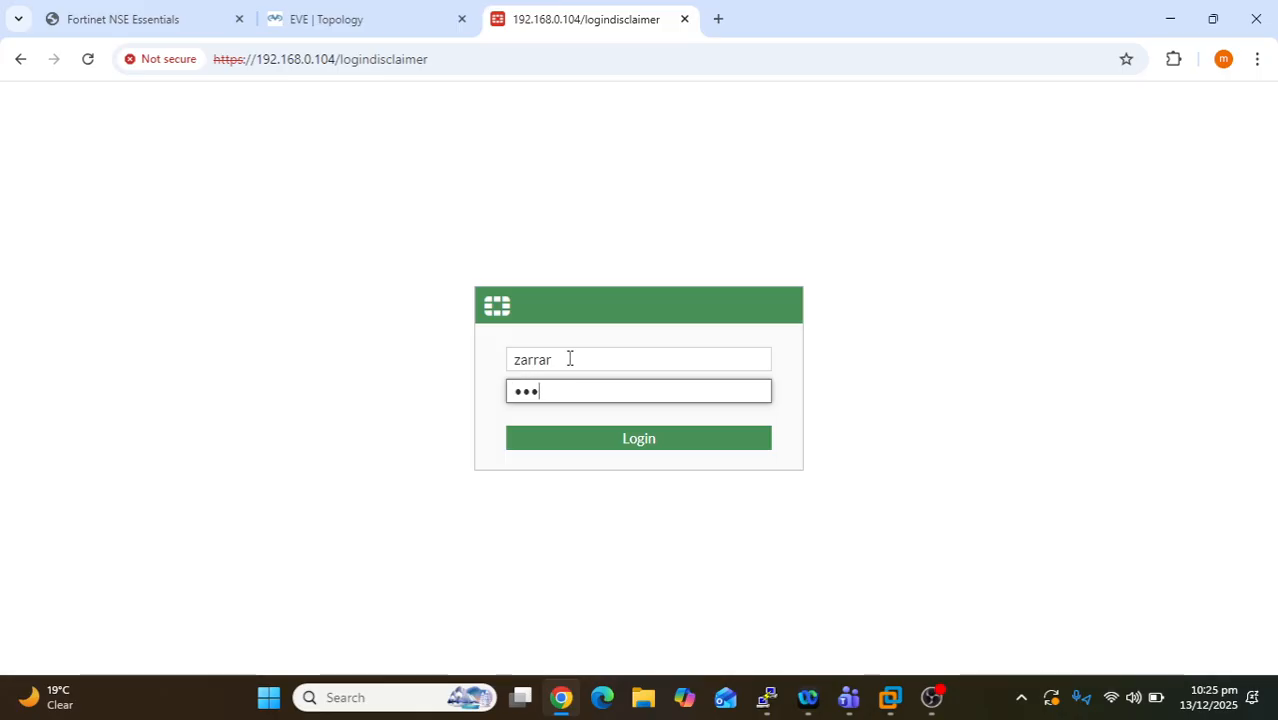
text(in)
key(Return)
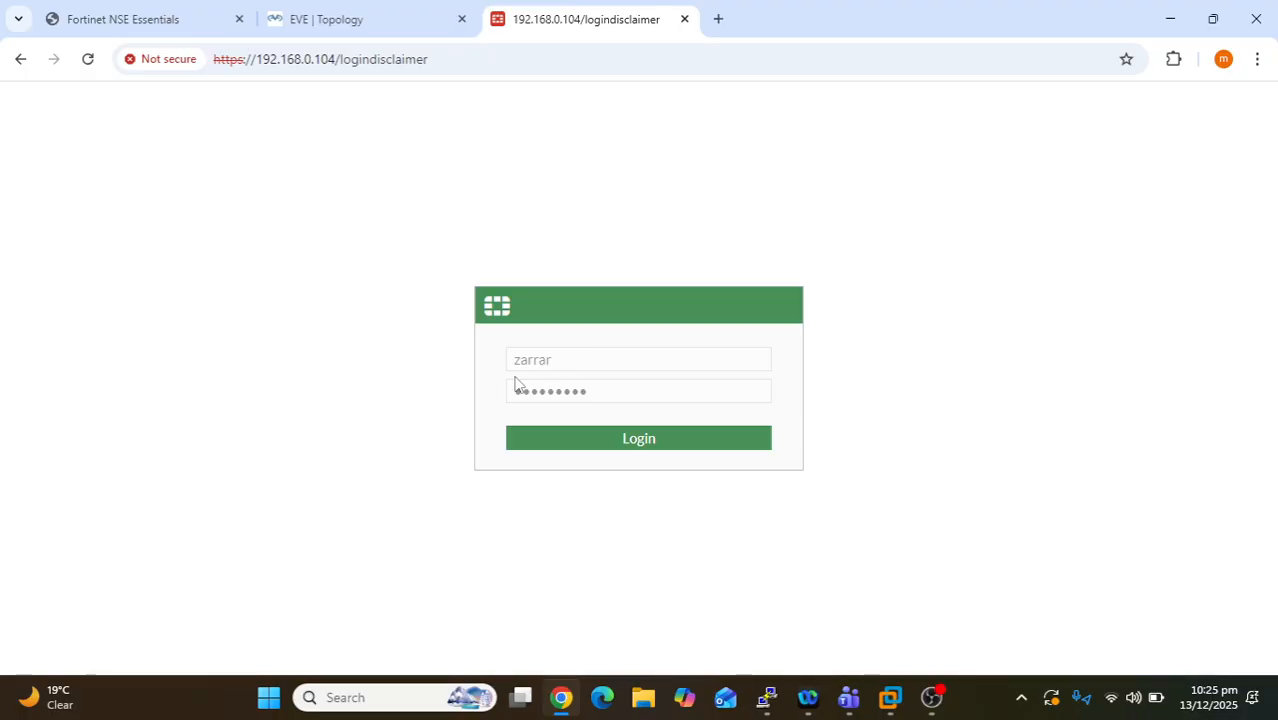
click(652, 450)
click(644, 395)
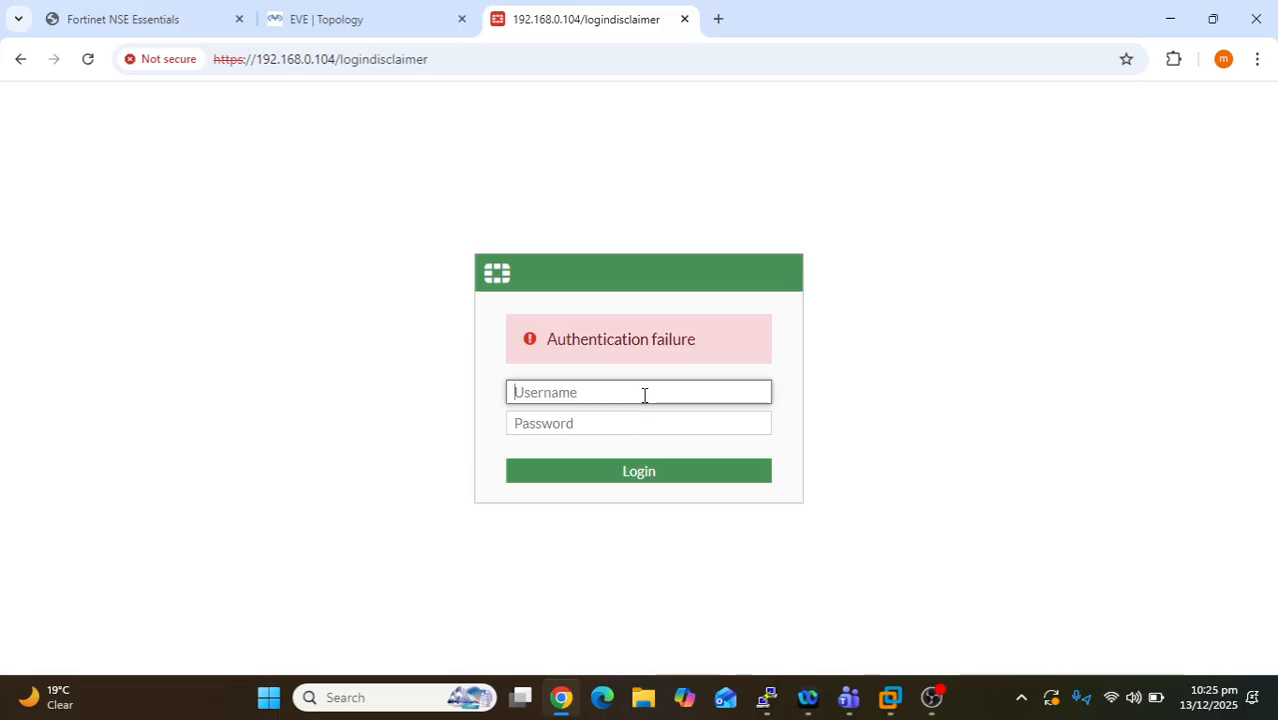
text(zarrar)
key(Tab)
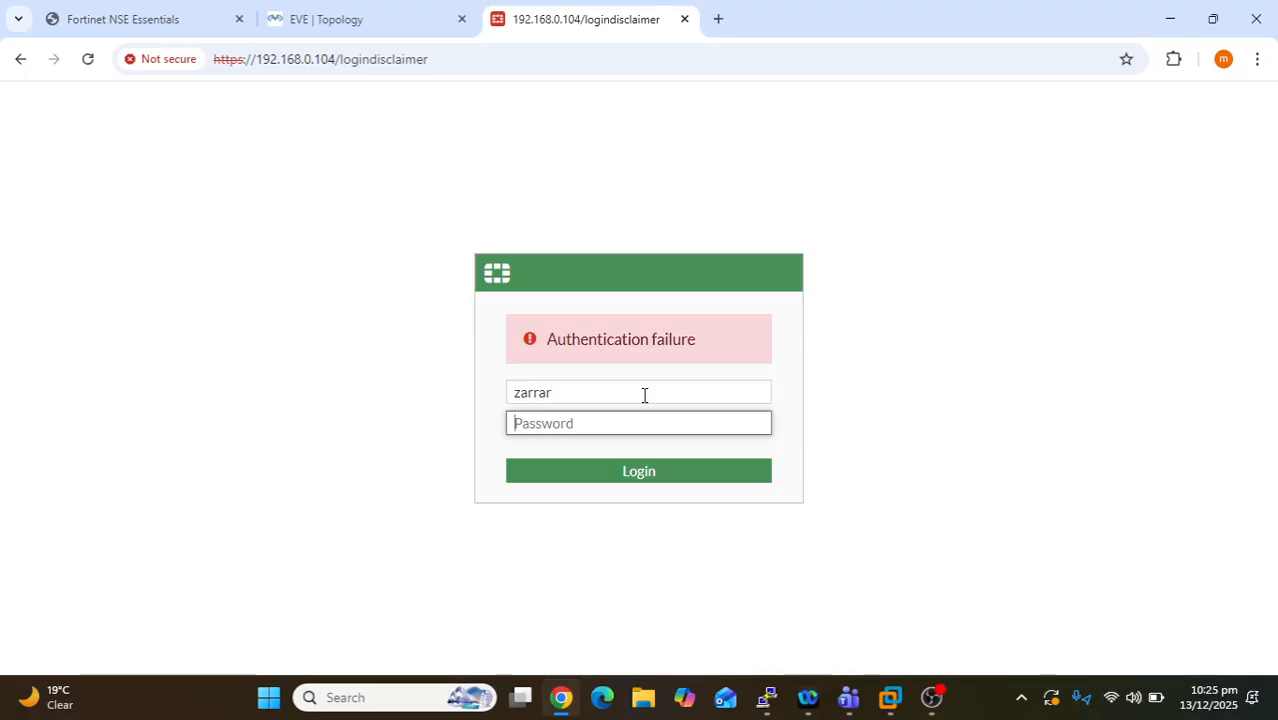
text(••)
key(Return)
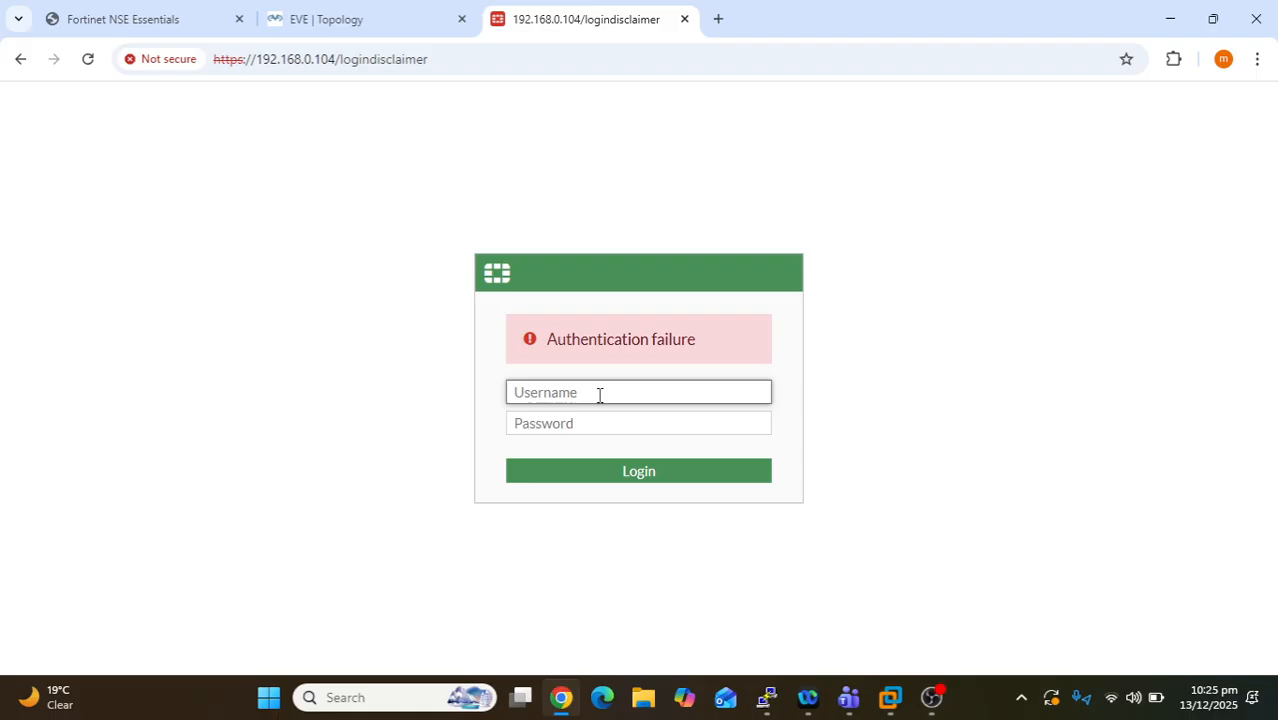
- Sign in as admin, accept the disclaimer, and expand System in the sidebar
text(admin)
key(Tab)
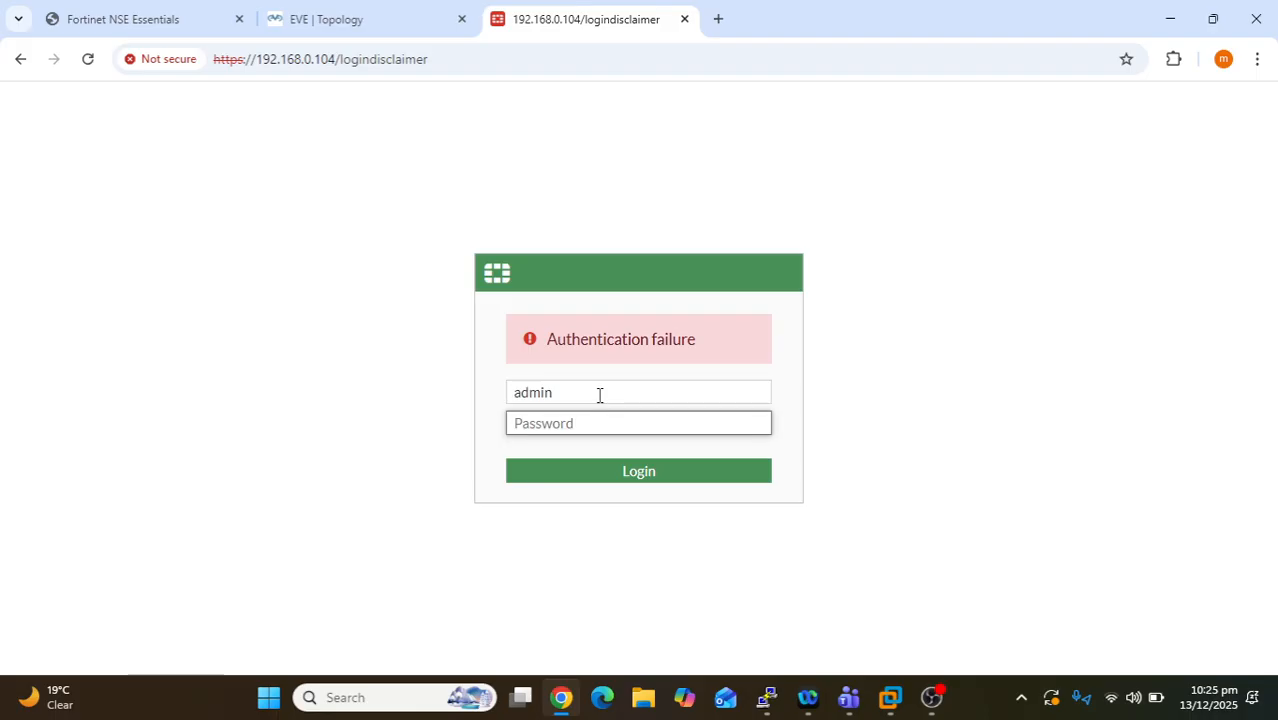
text(a•••••)
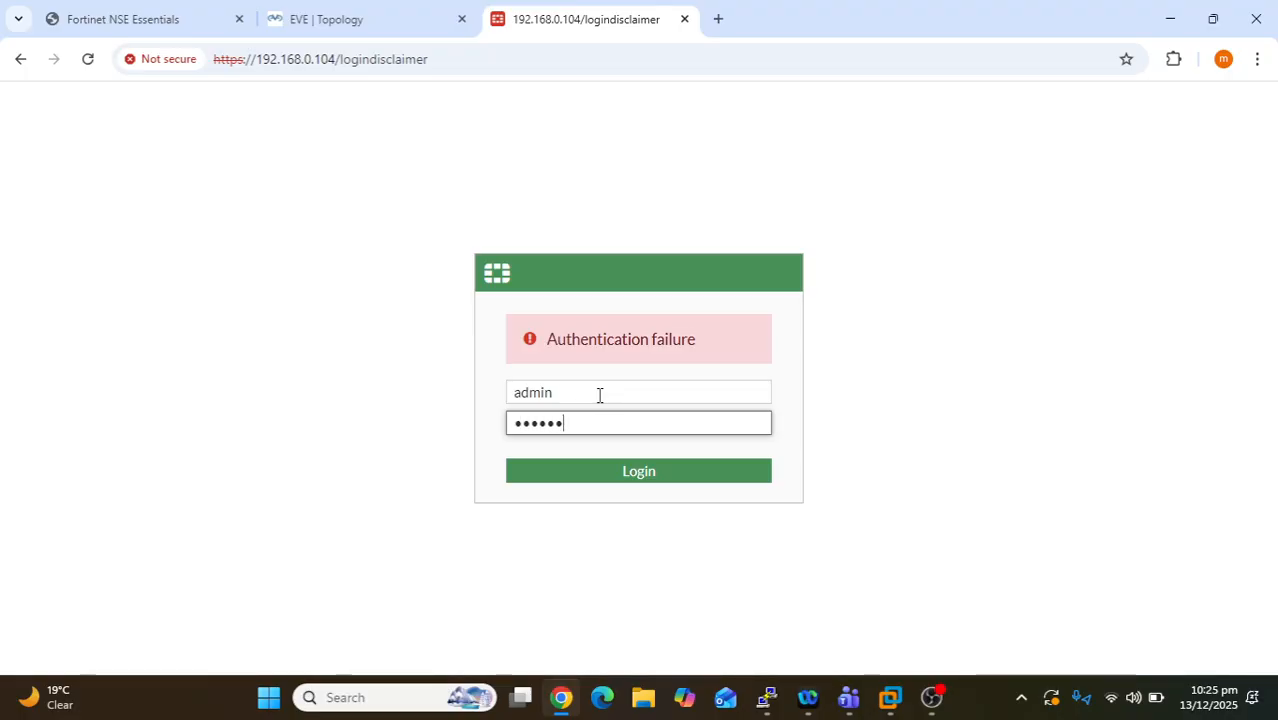
text(•••)
key(Return)
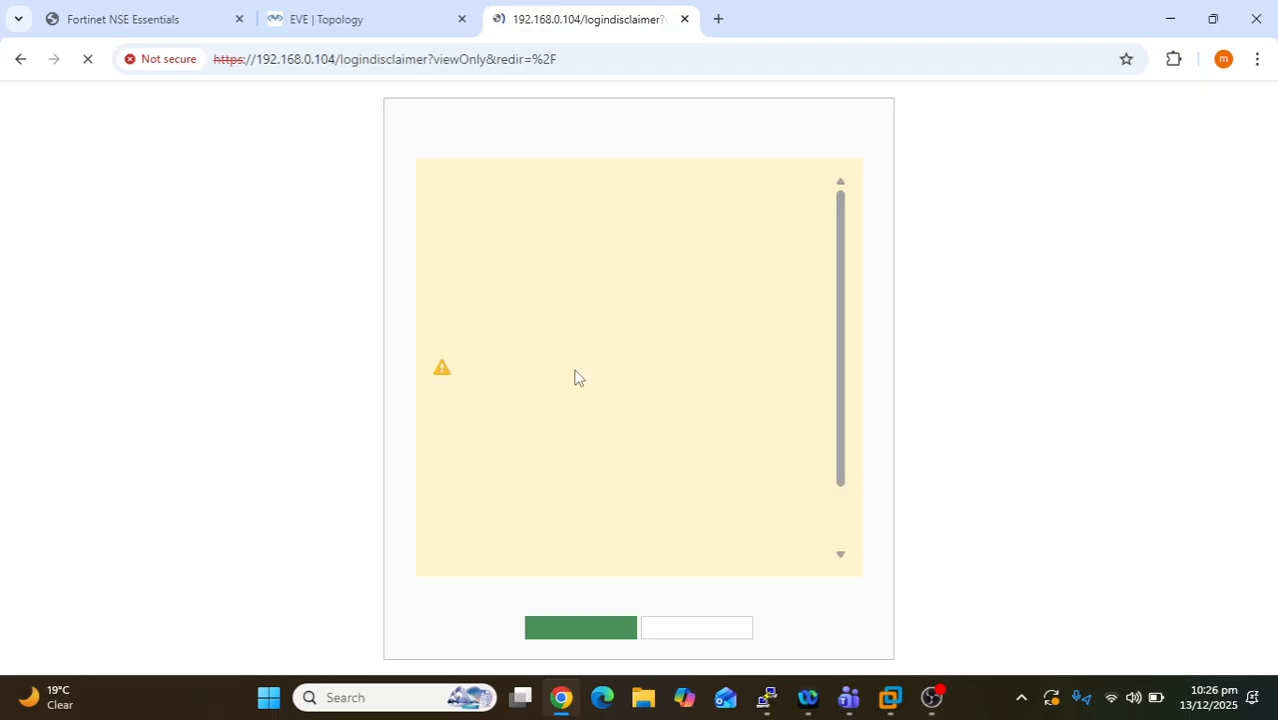
click(578, 628)
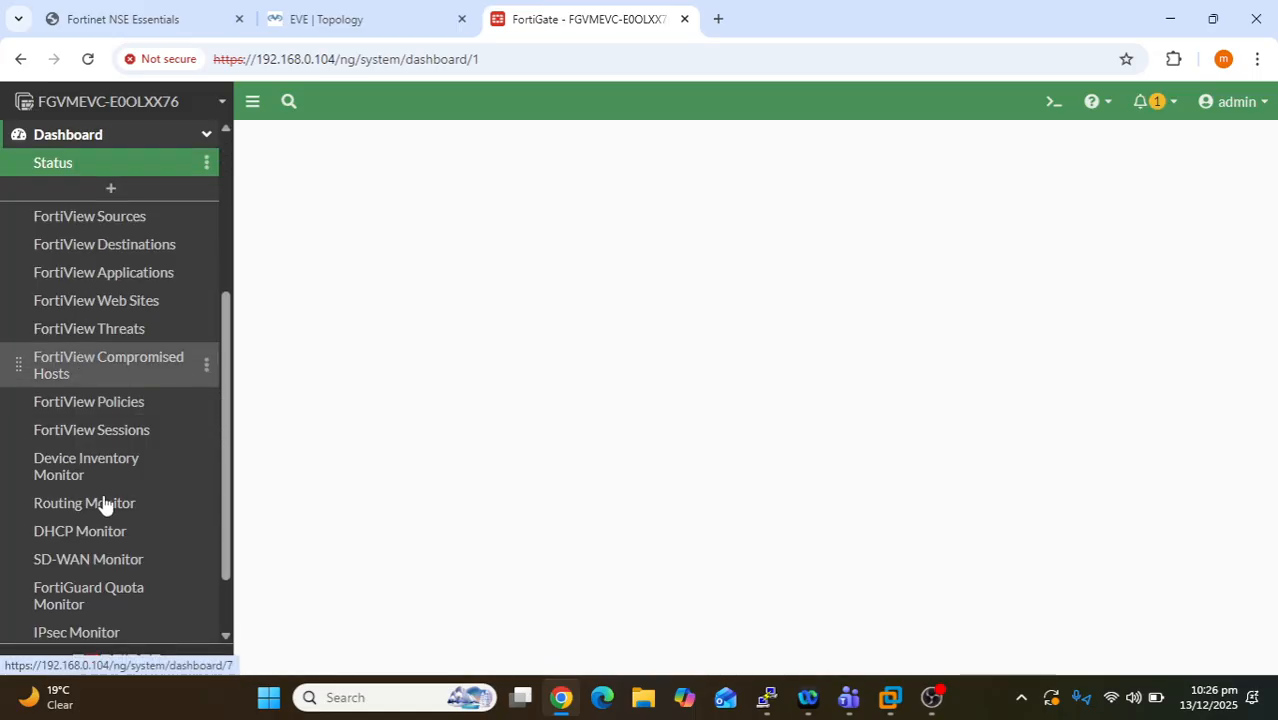
scroll(104, 505, down, 3)
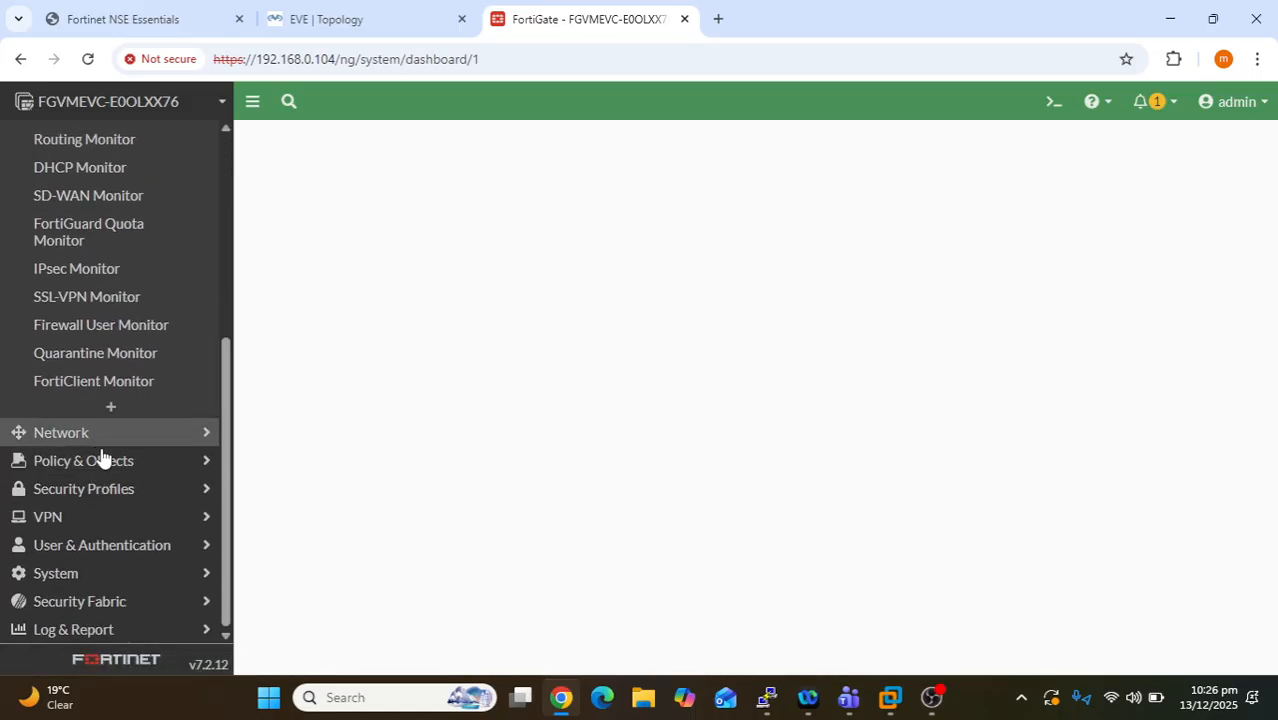
click(83, 576)
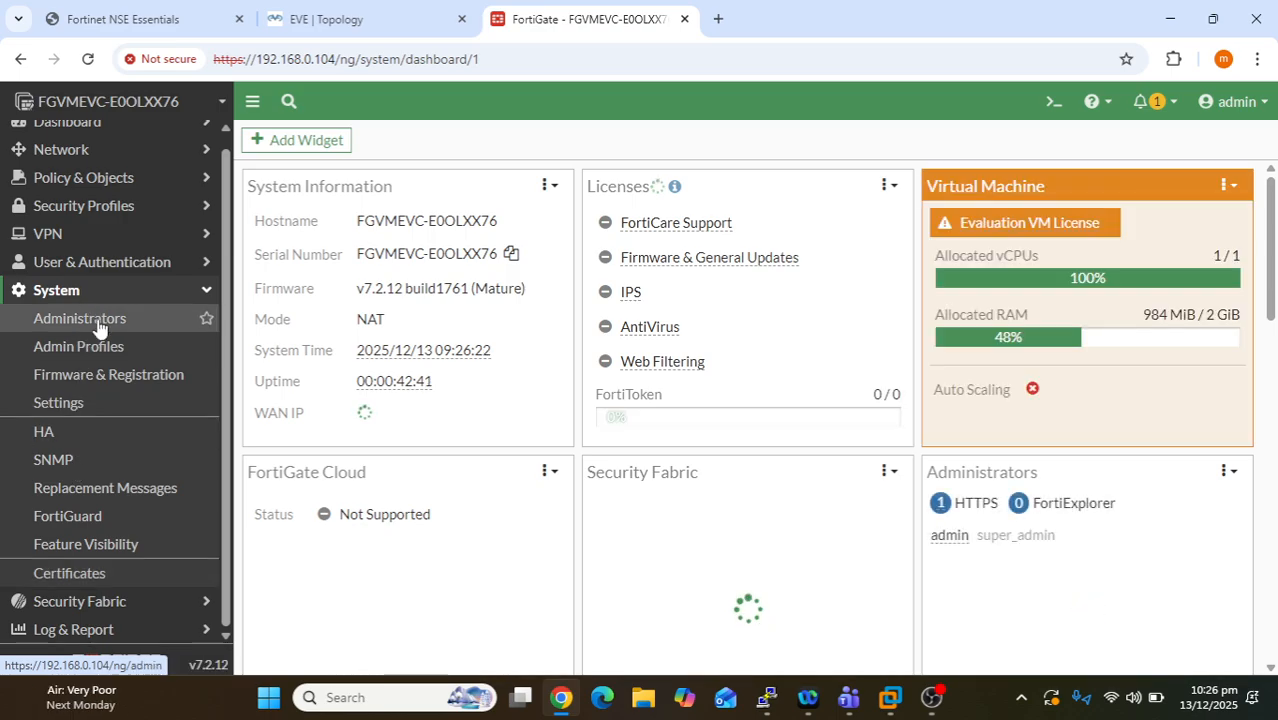
- Open the nse4 administrator from System > Administrators and enter a new password
click(80, 318)
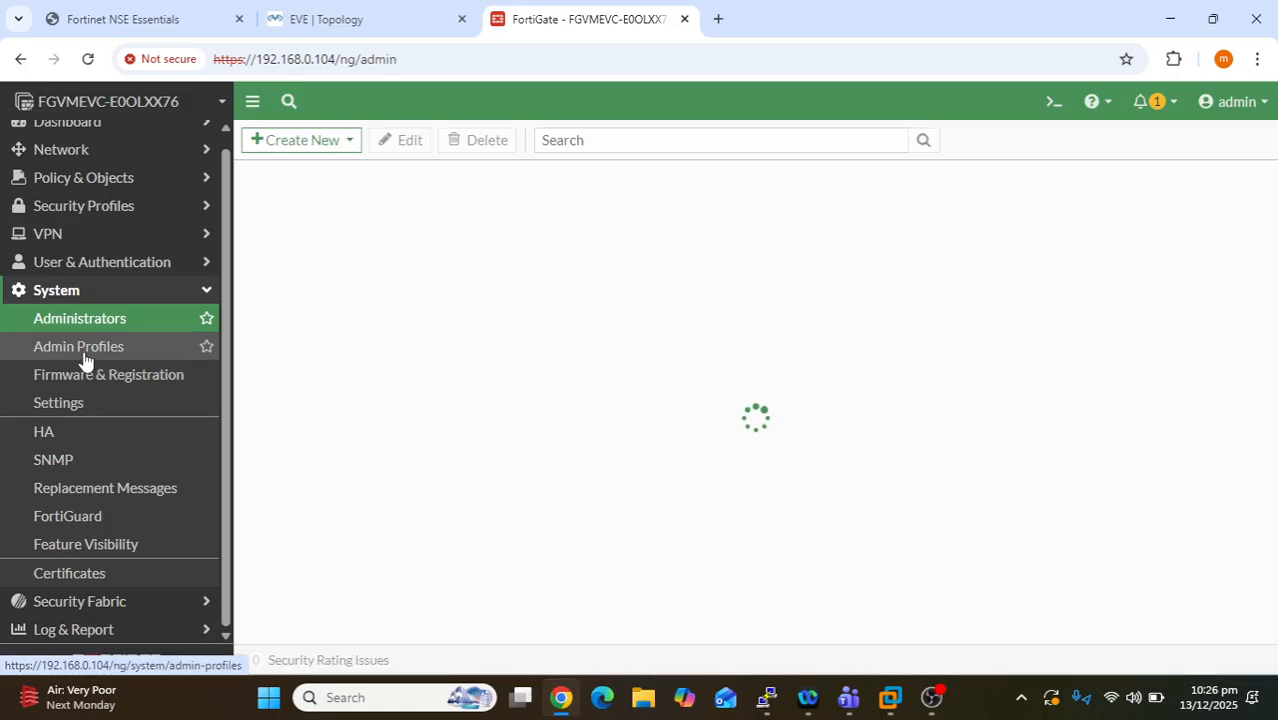
double_click(316, 284)
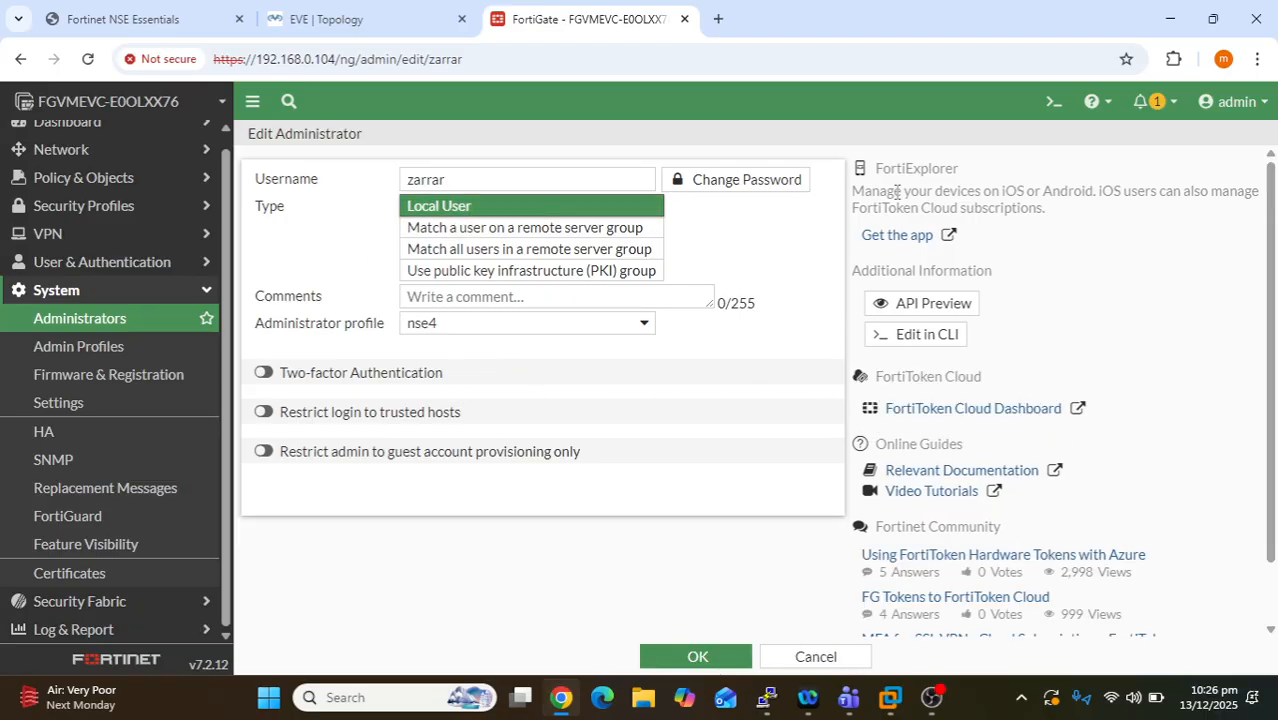
click(768, 180)
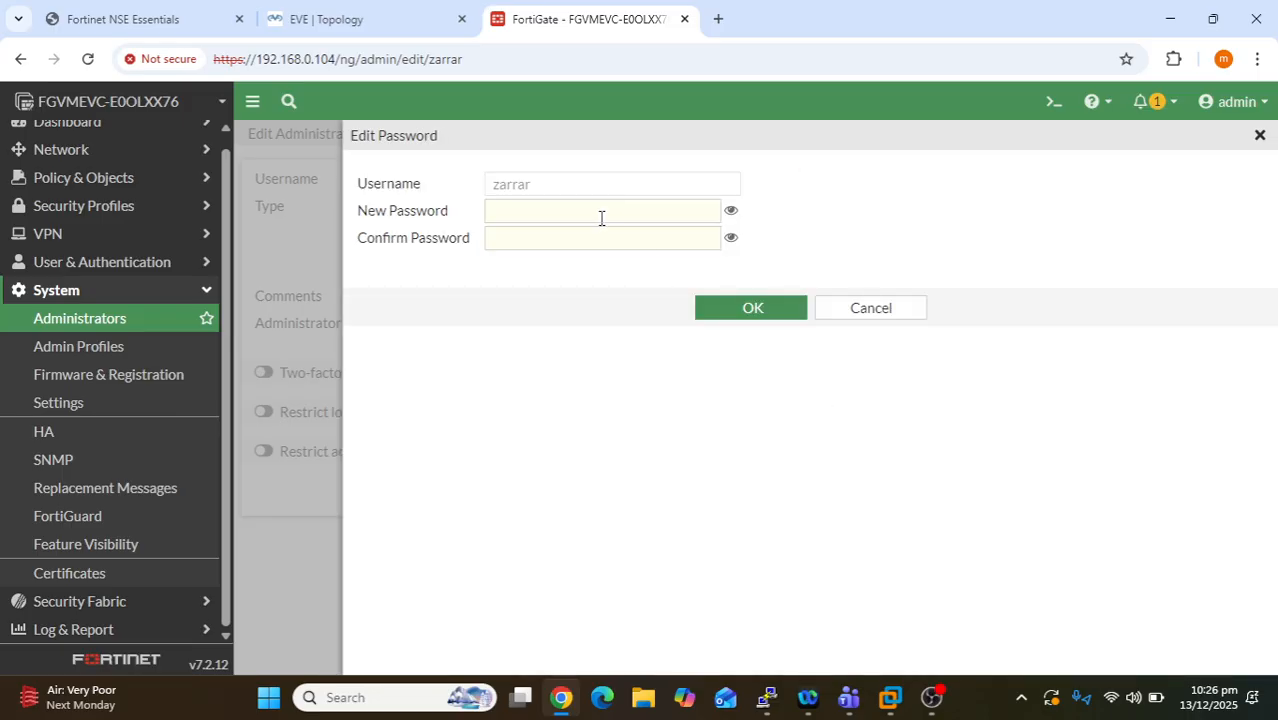
click(601, 218)
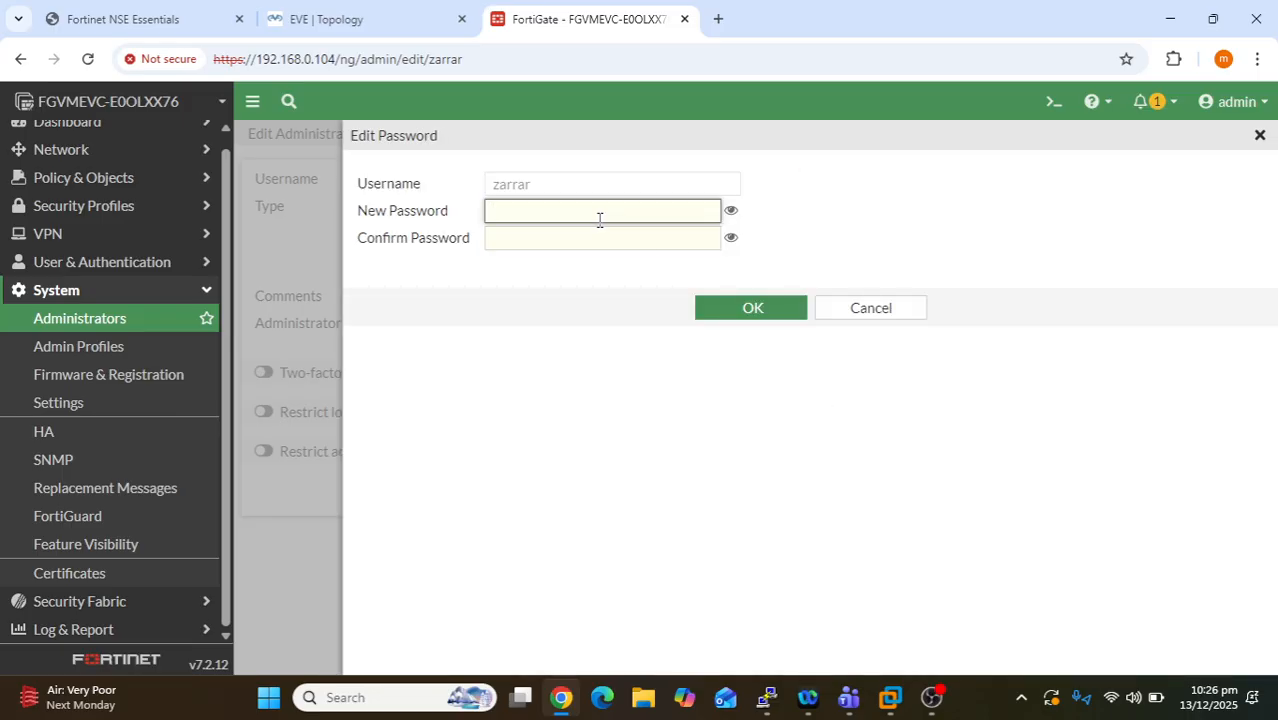
text(••)
key(BackSpace)
key(BackSpace)
text(•••)
key(Tab)
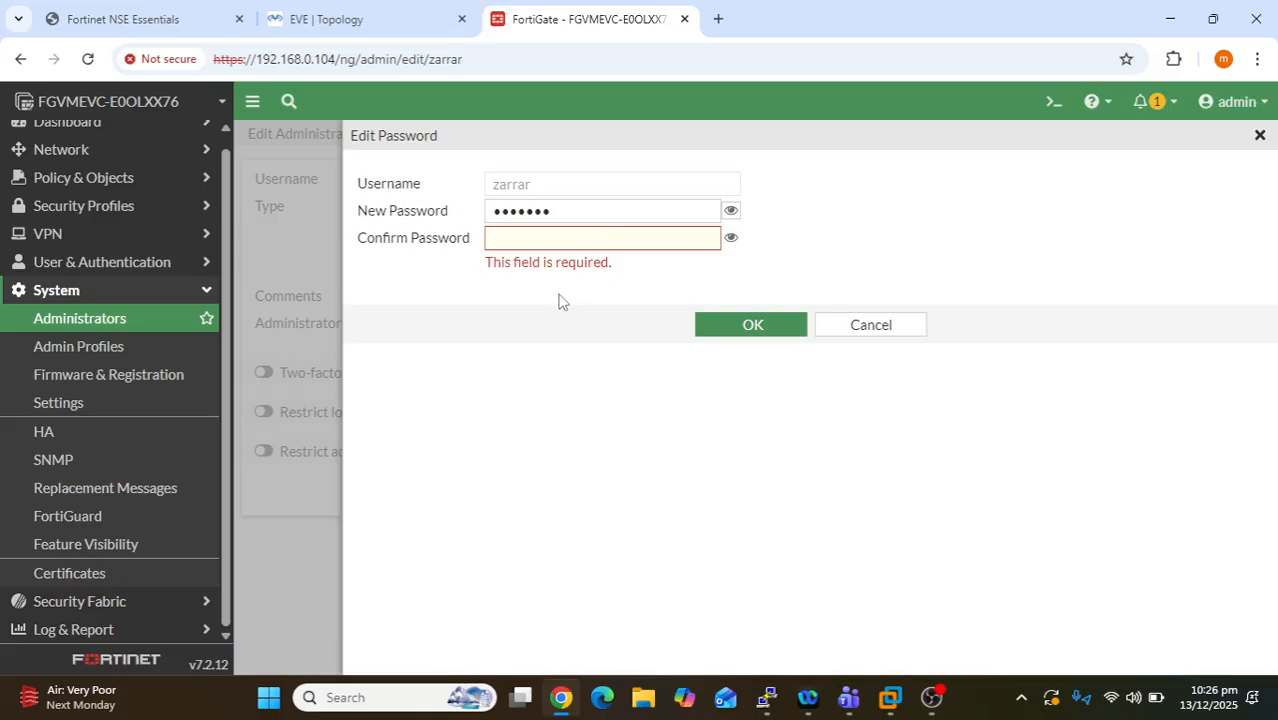
- Confirm the new password, then save the administrator account changes
click(572, 236)
text(•)
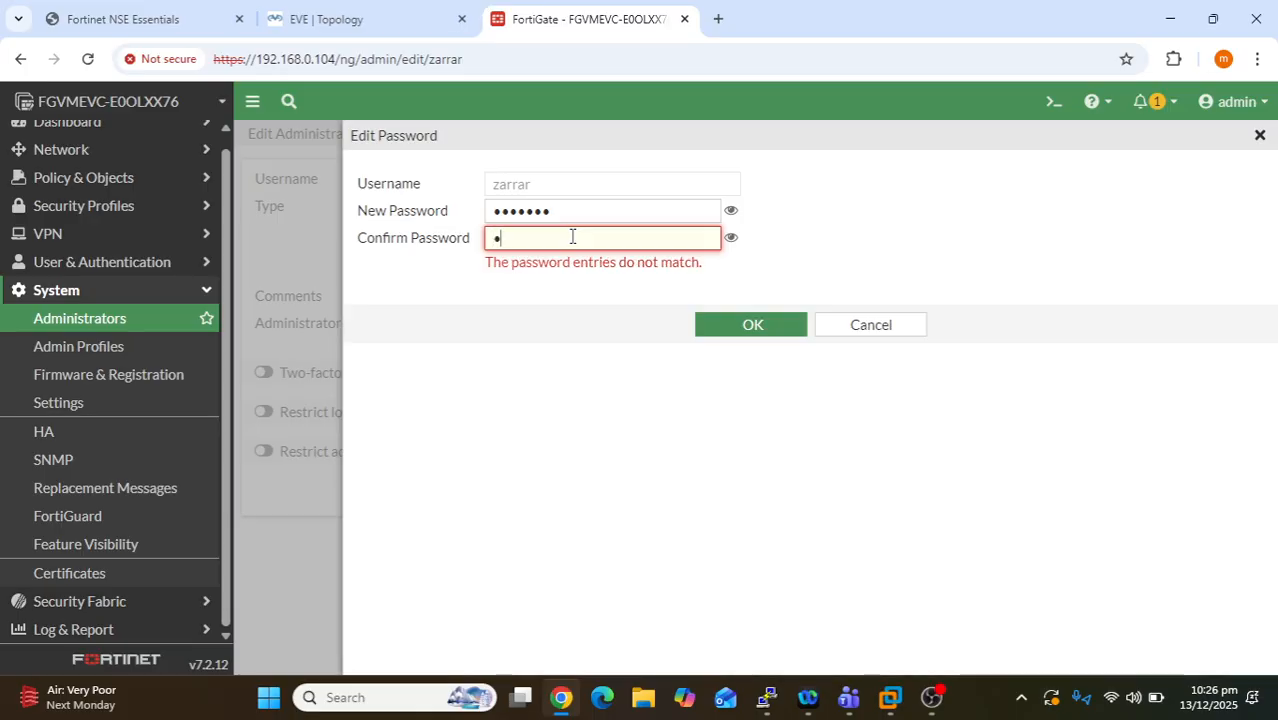
text(••••••)
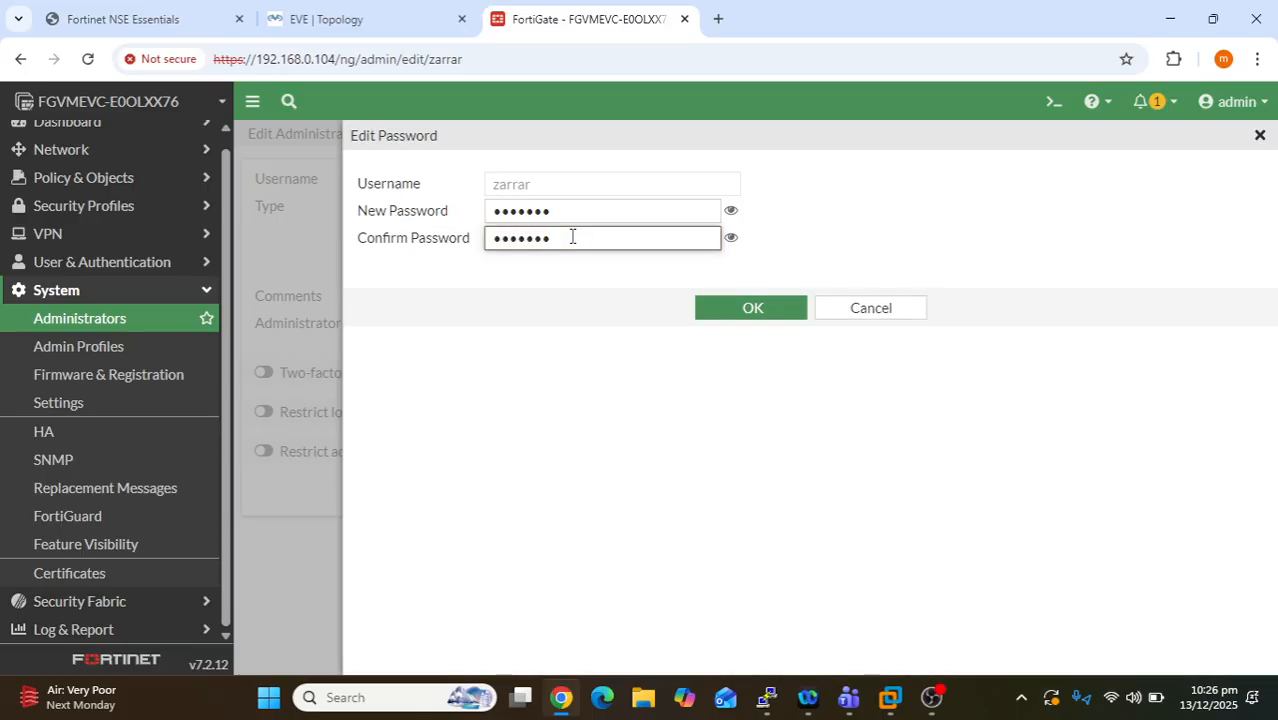
click(749, 318)
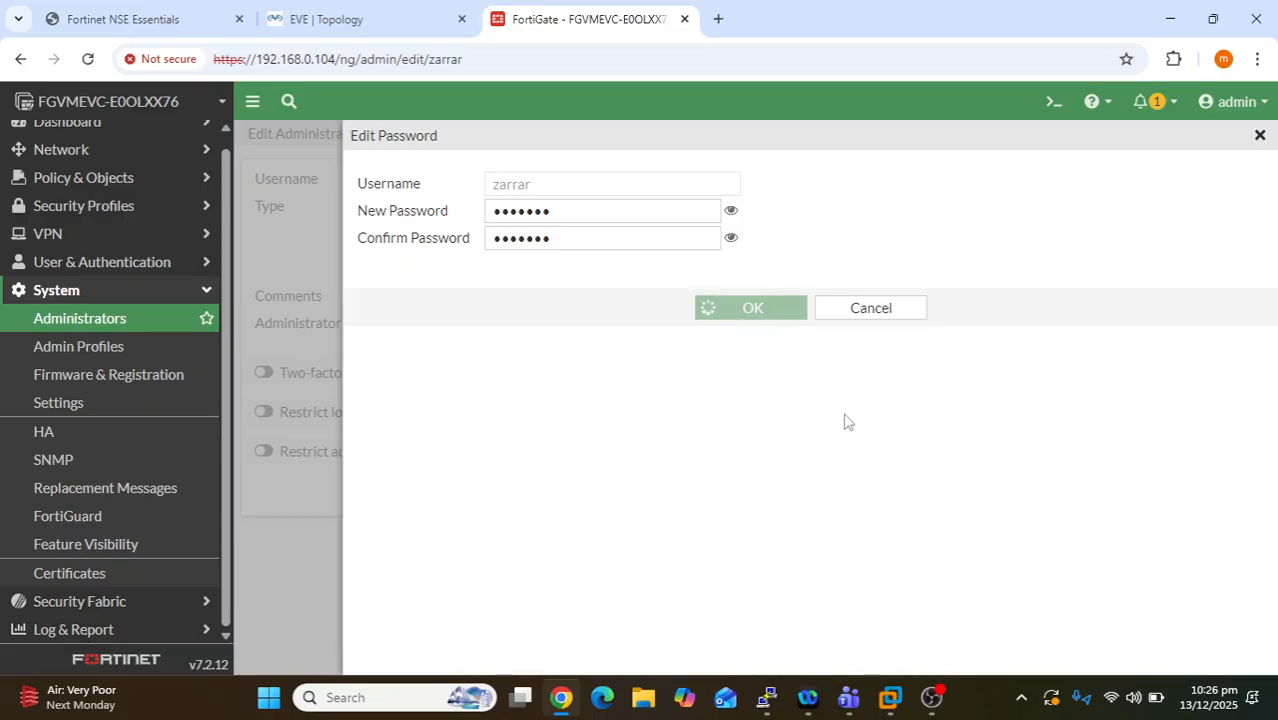
click(776, 318)
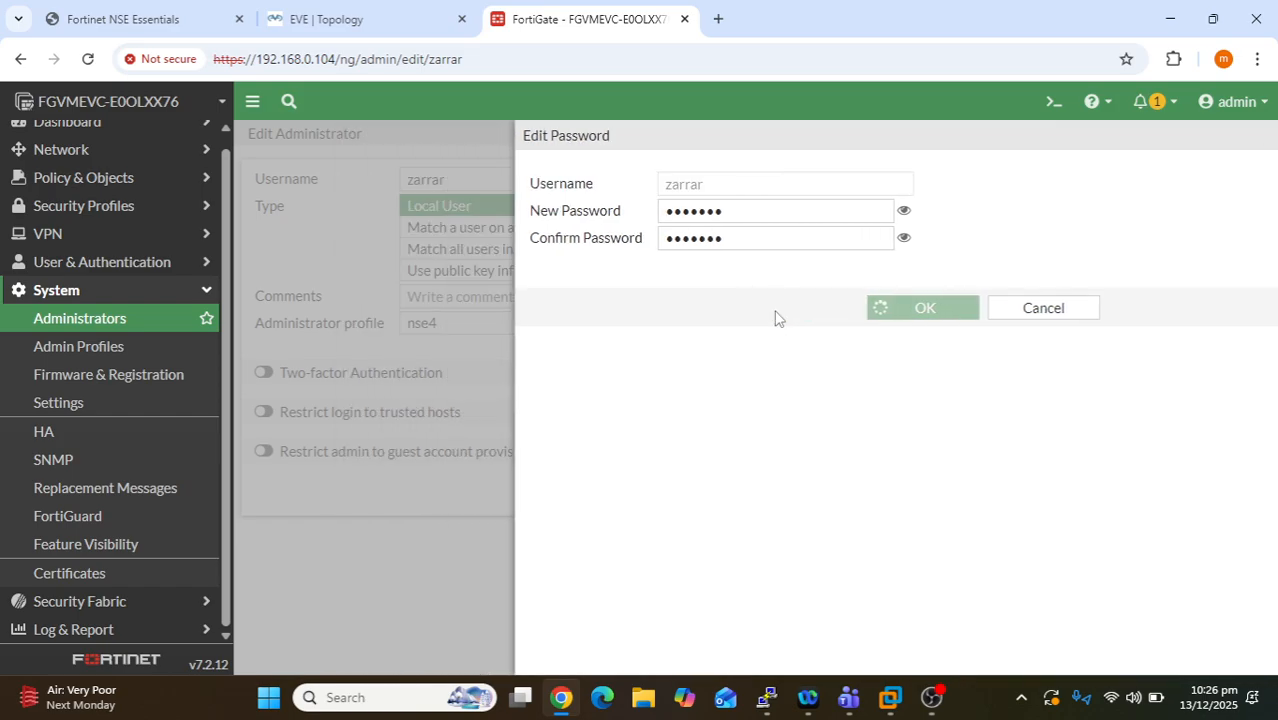
click(655, 655)
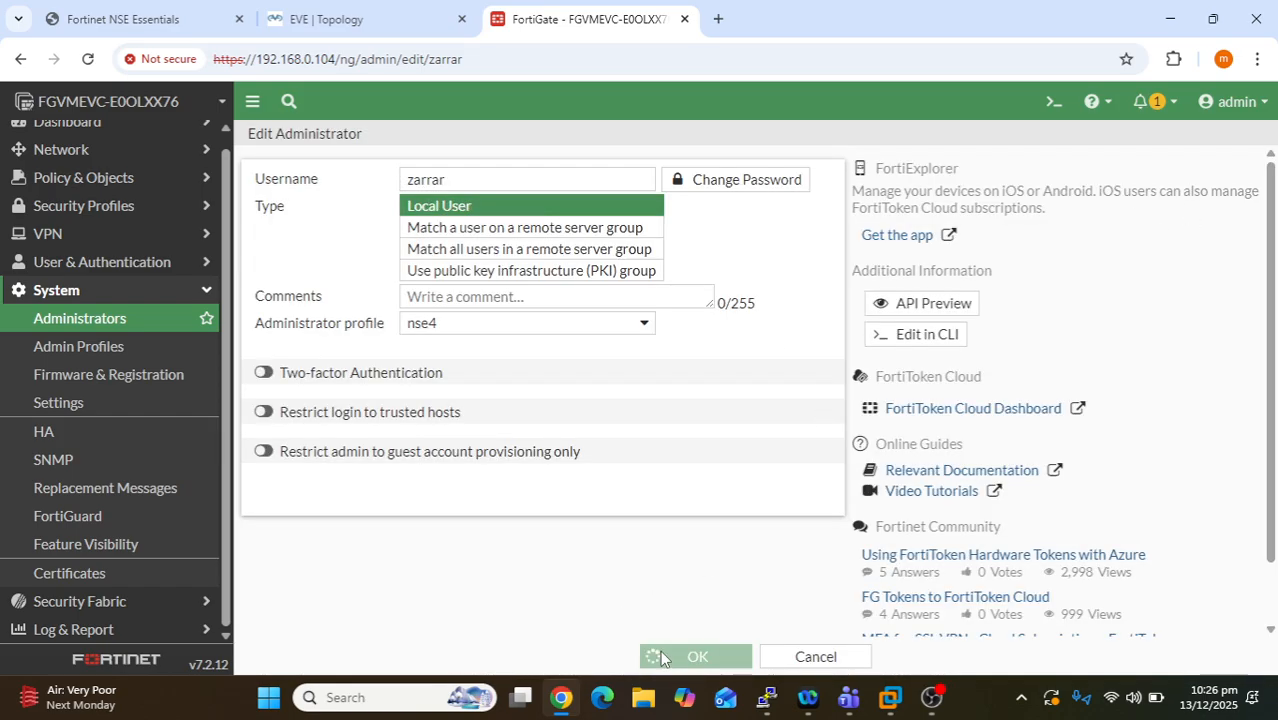
click(1237, 103)
- Log out and sign in as the nse4 administrator, accepting both disclaimers
click(1143, 274)
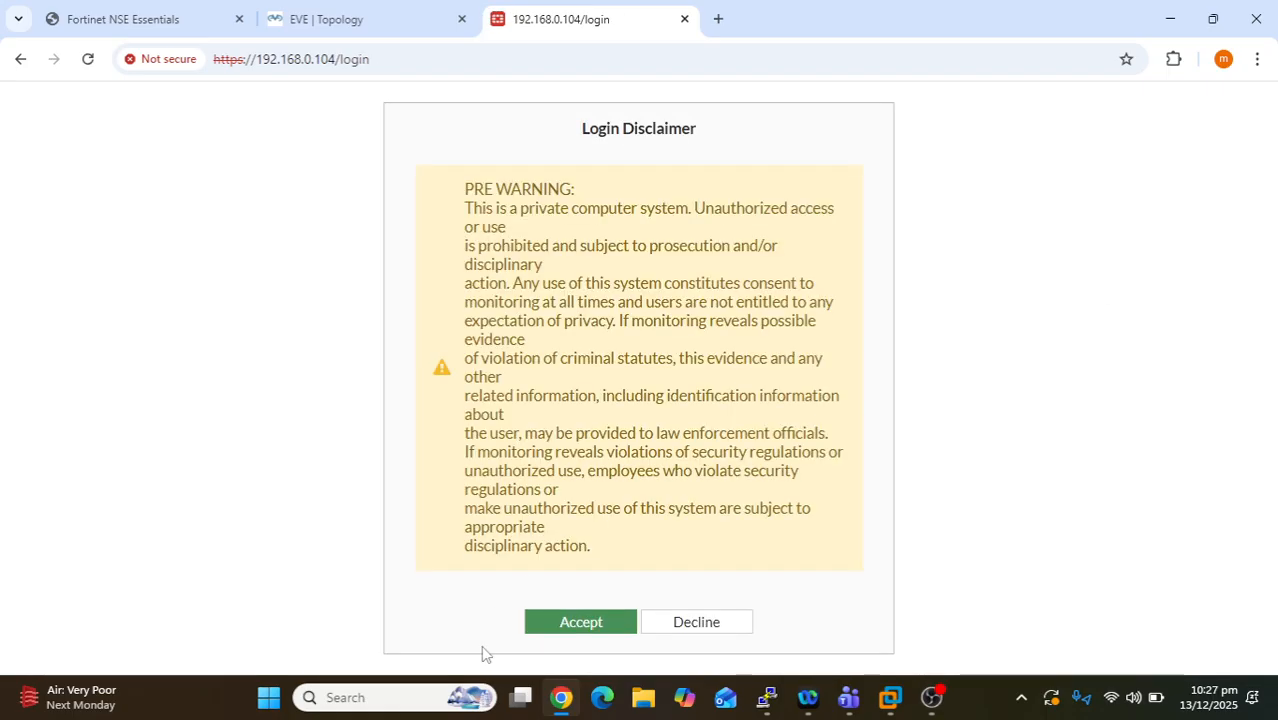
click(572, 622)
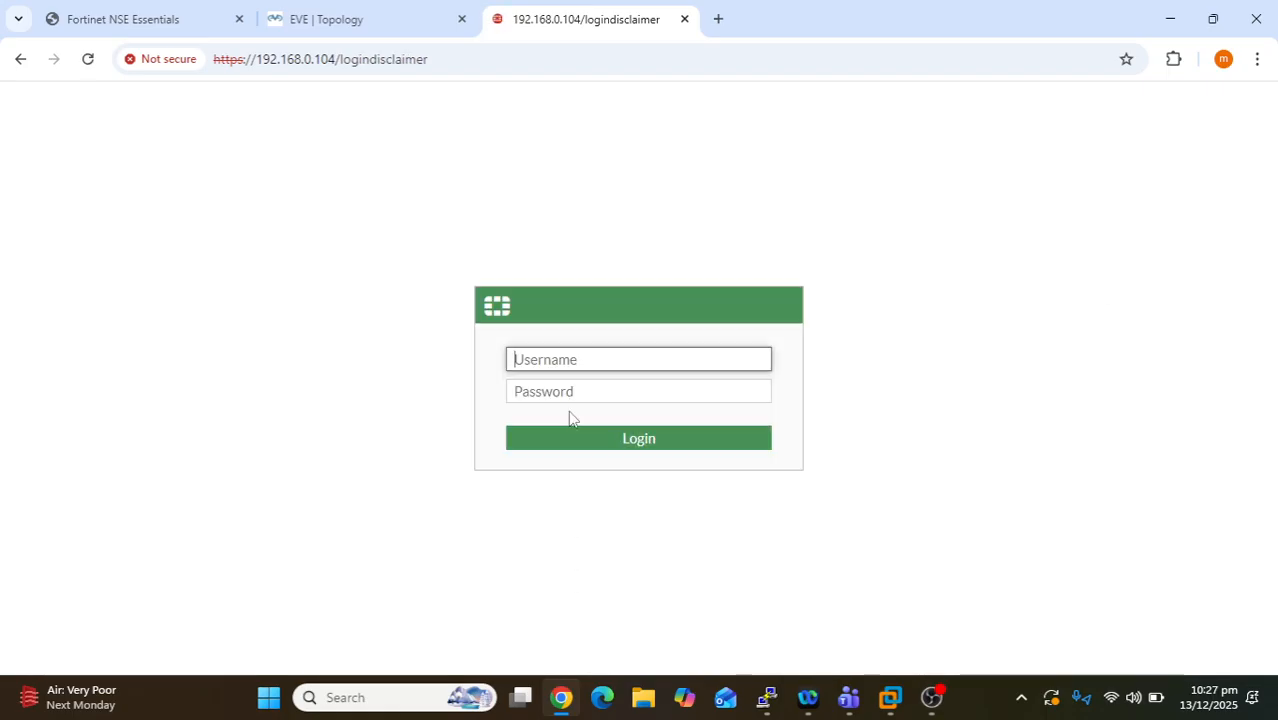
text(zarrar)
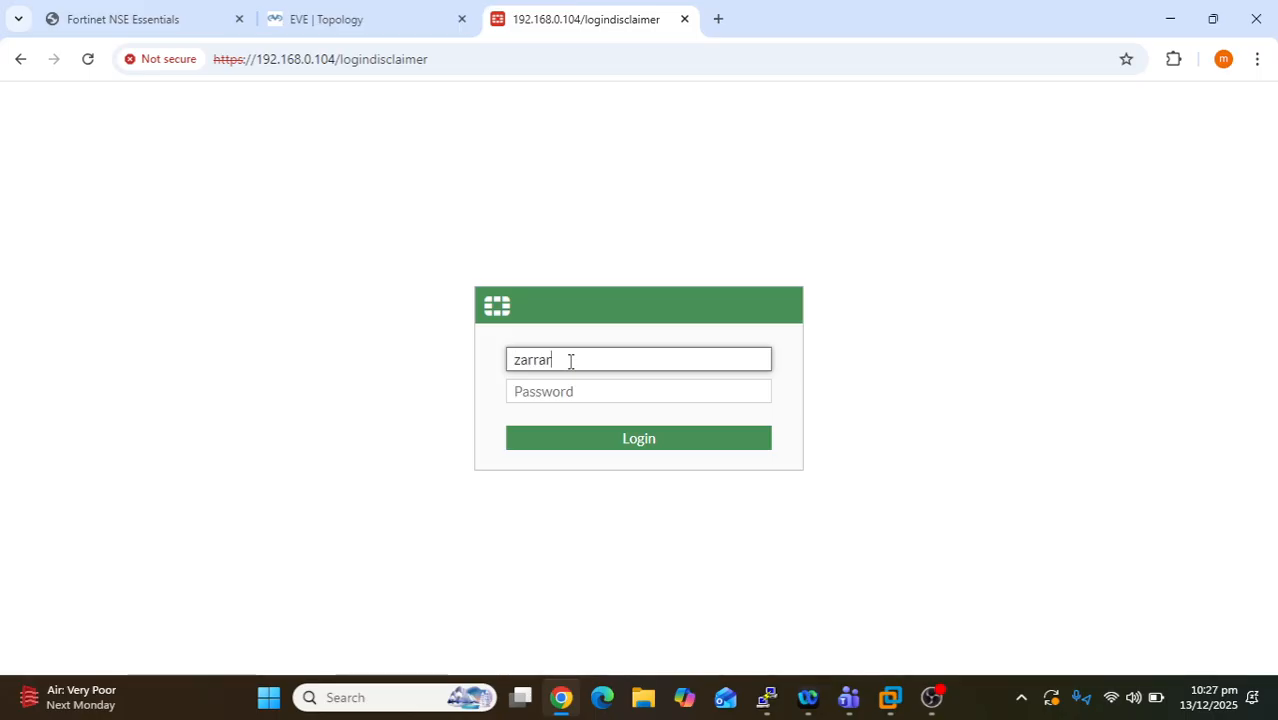
key(Tab)
text(•)
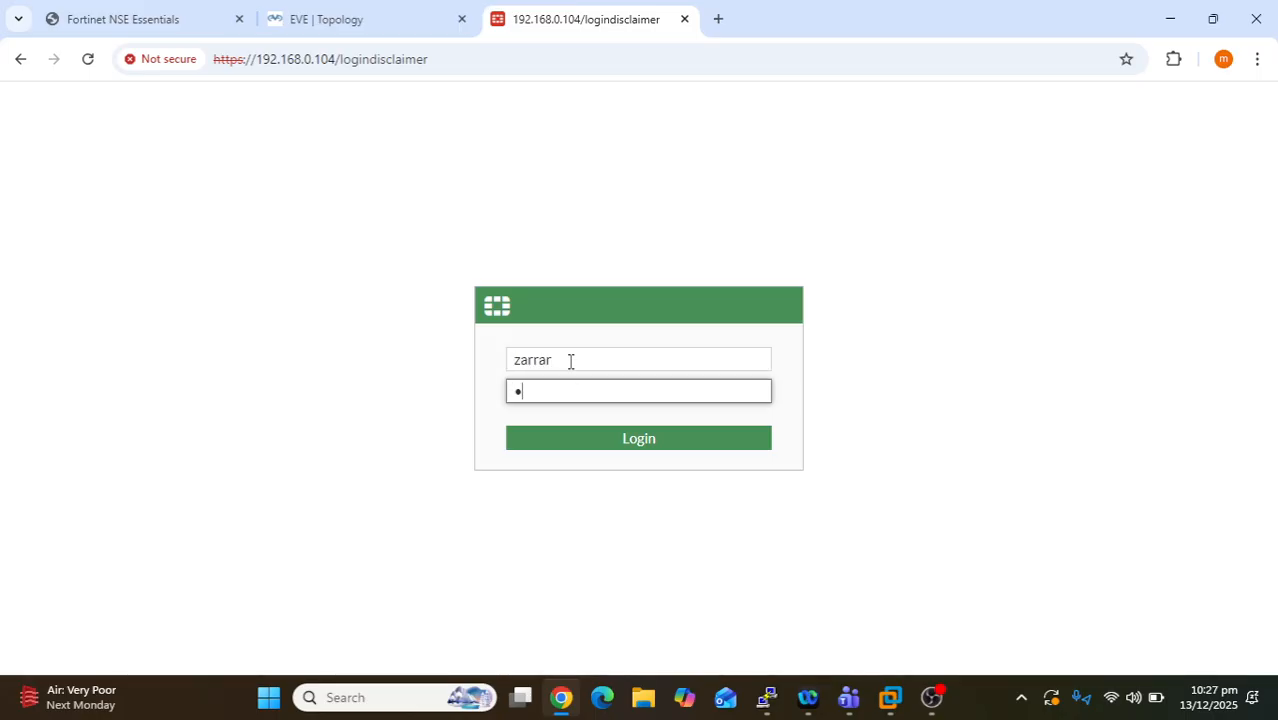
text(•••)
key(Return)
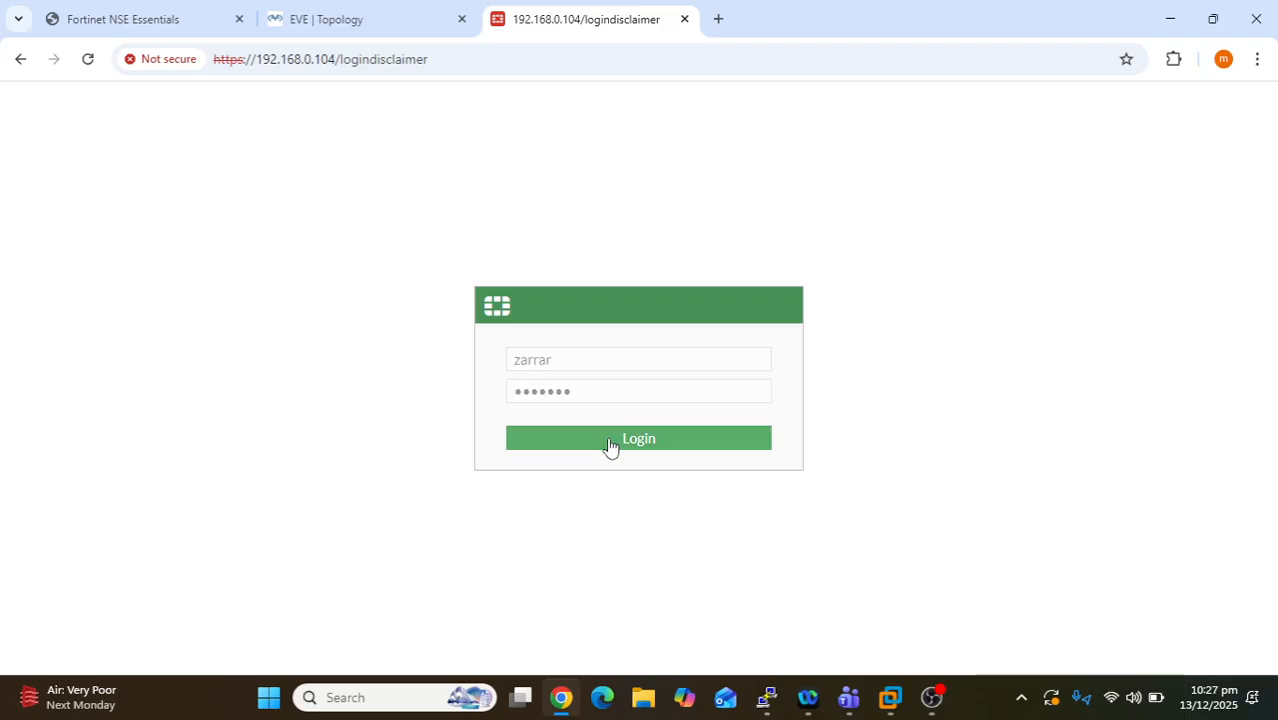
click(611, 441)
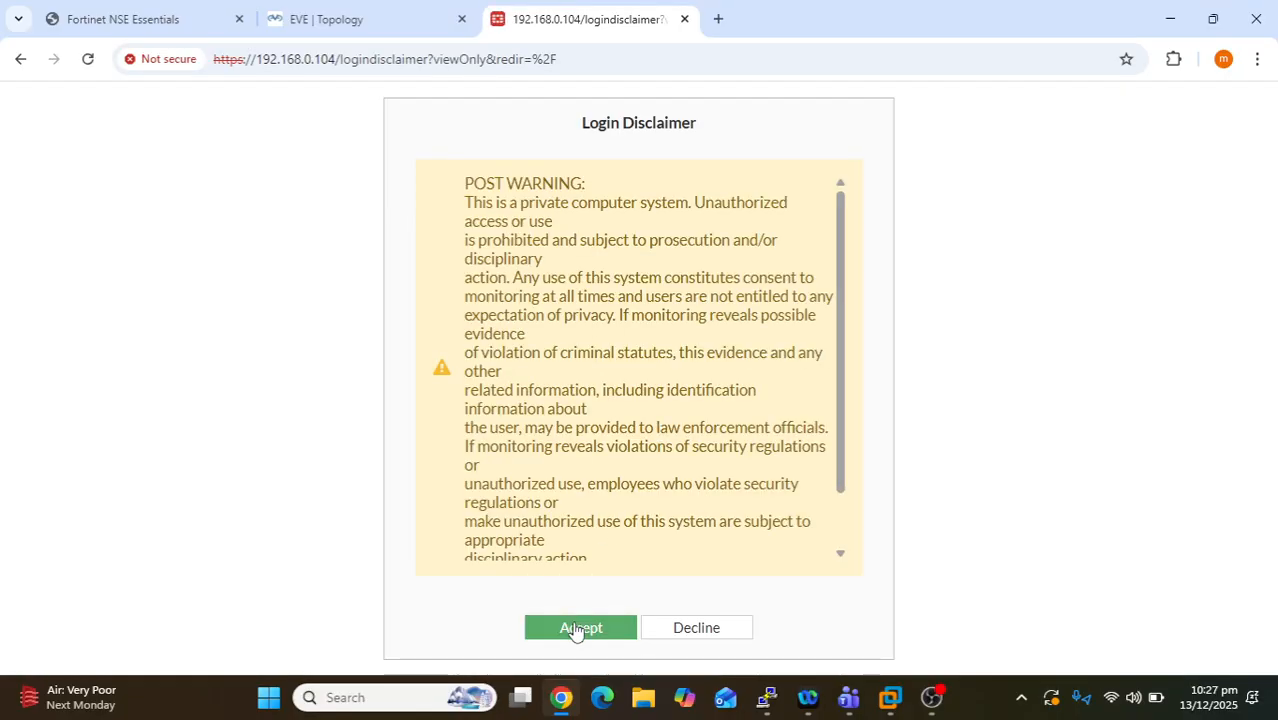
click(574, 628)
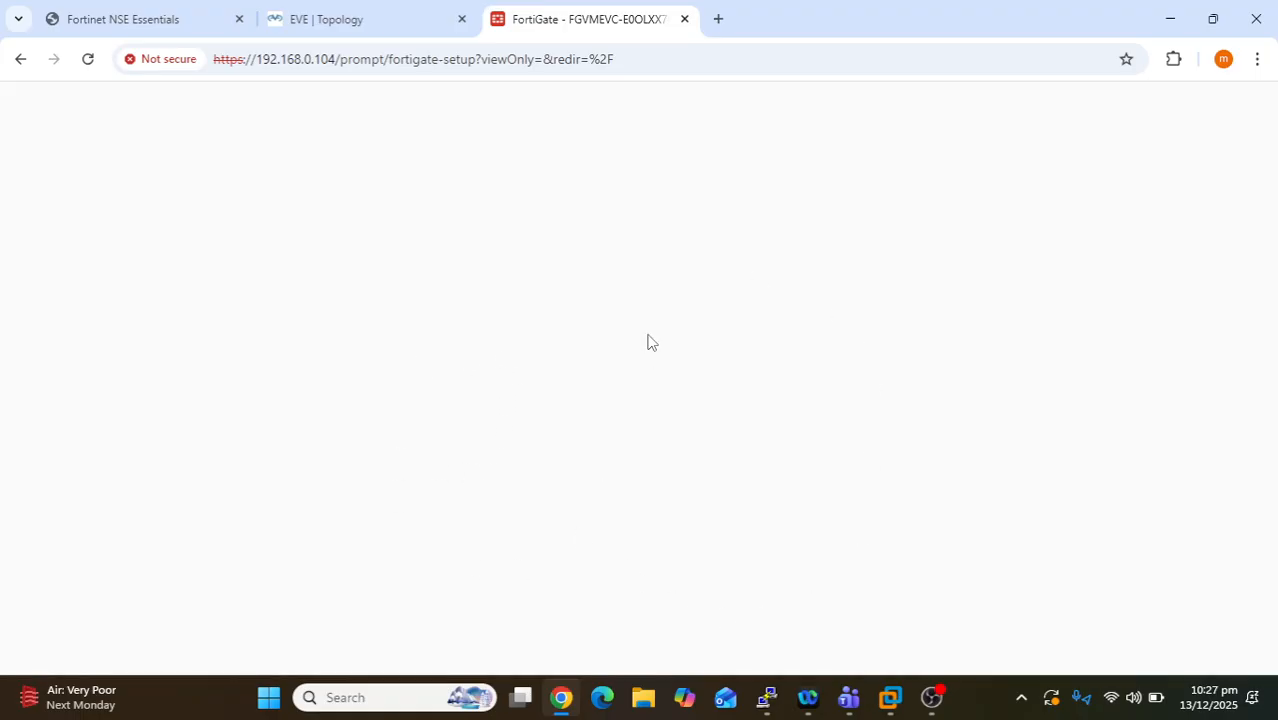
- Skip the setup prompt, suppress the FortiOS 7.2.0 release overview, and browse the Dashboard menu
click(686, 462)
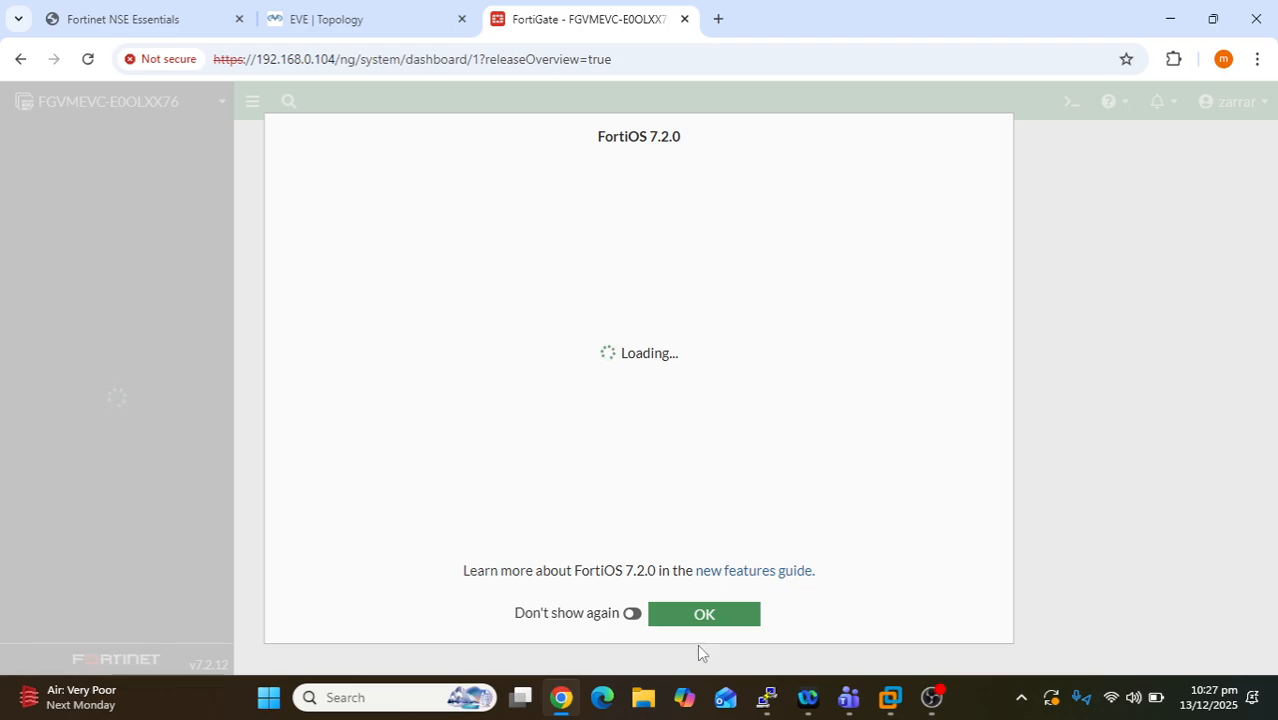
click(632, 614)
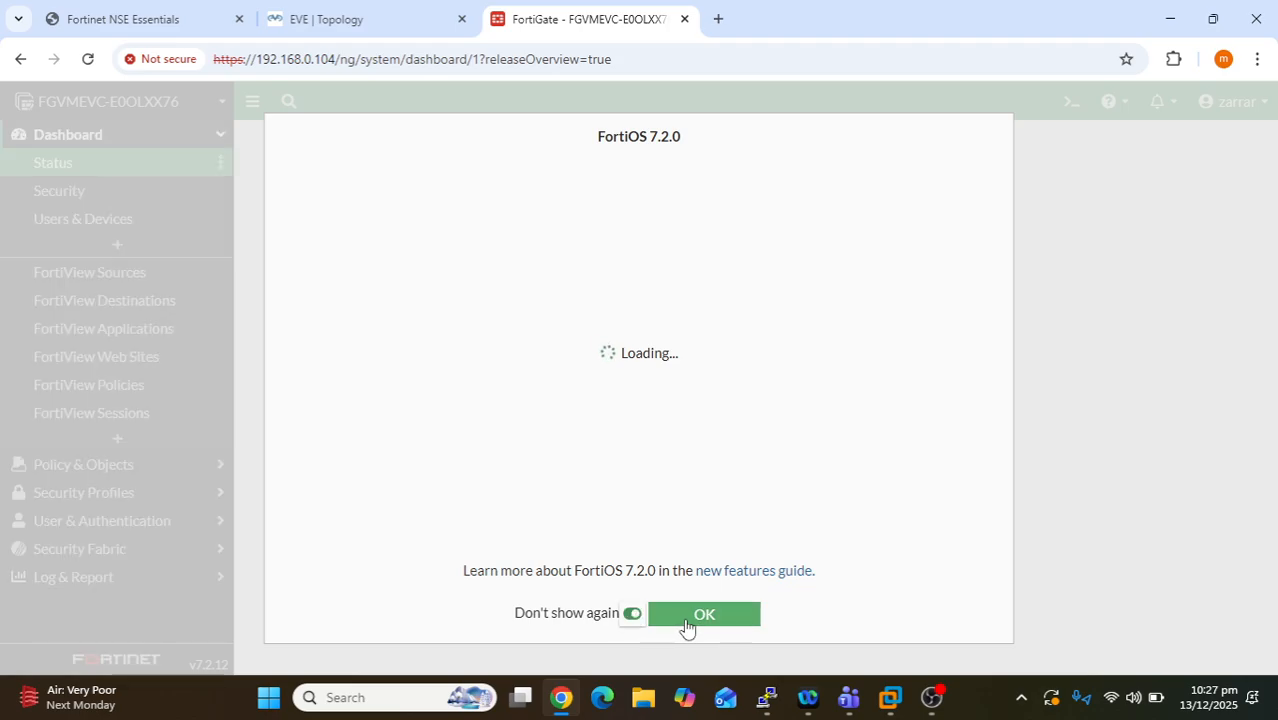
click(686, 624)
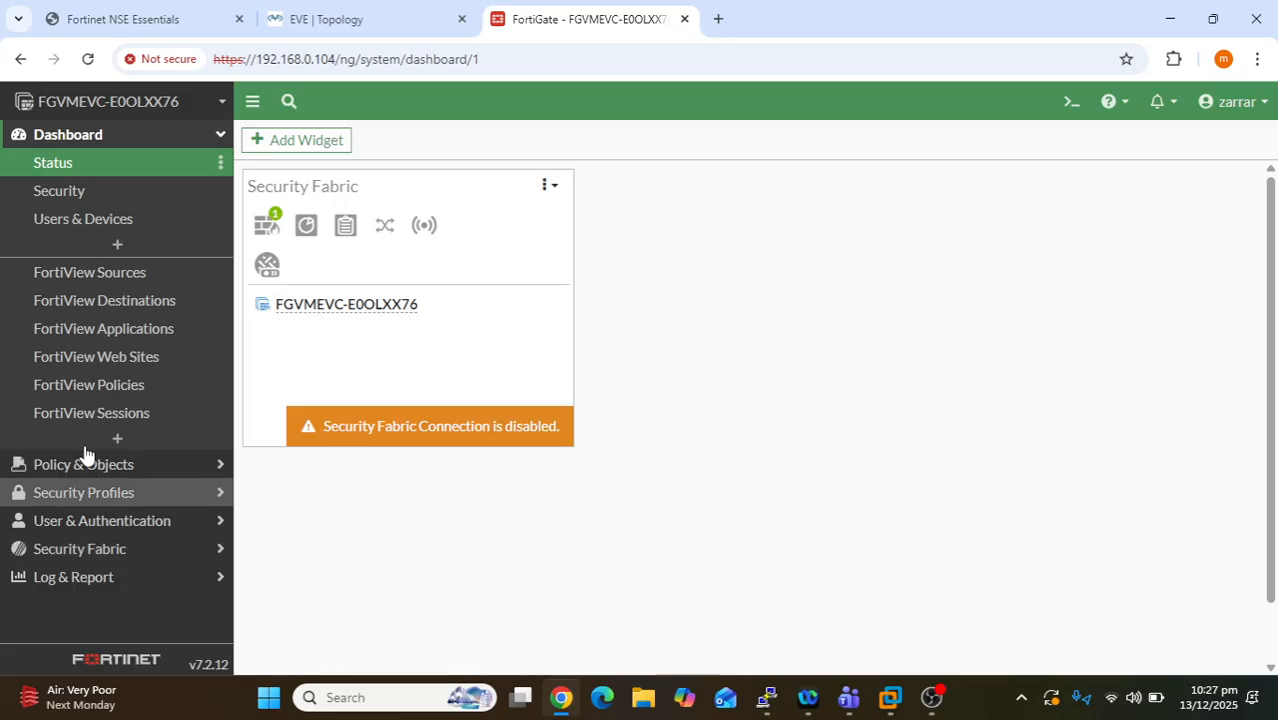
click(128, 140)
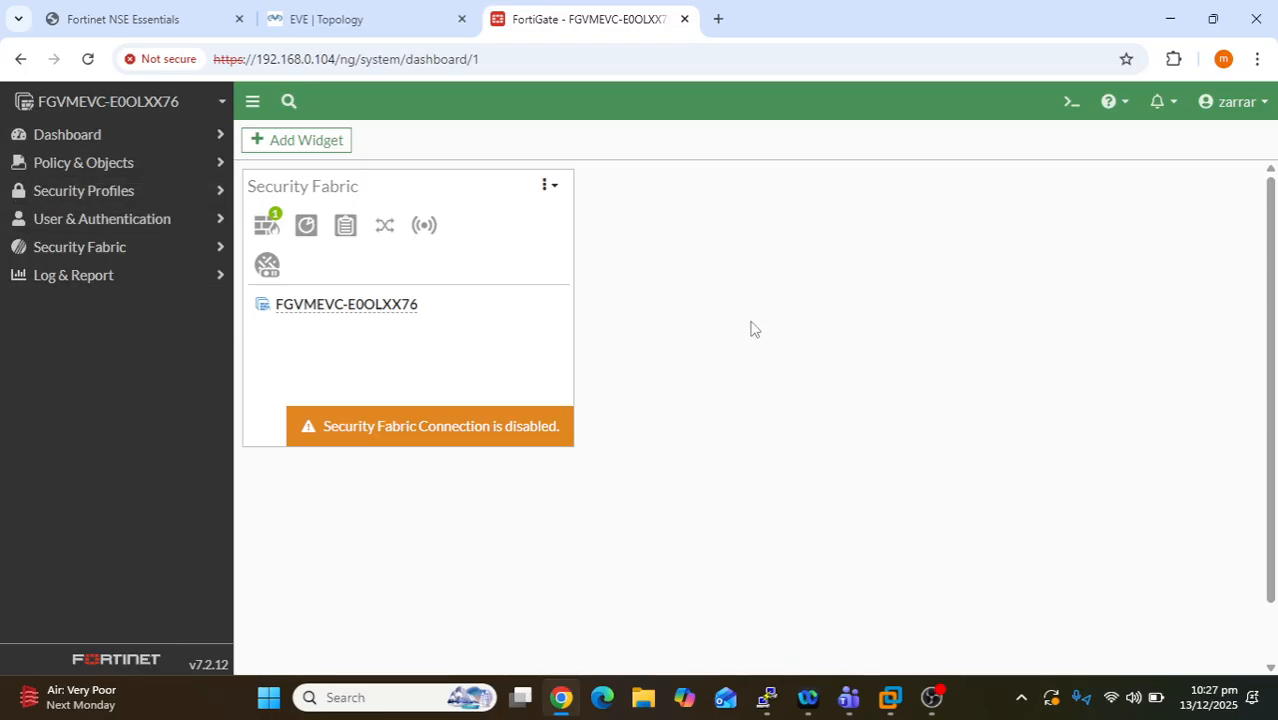
click(105, 133)
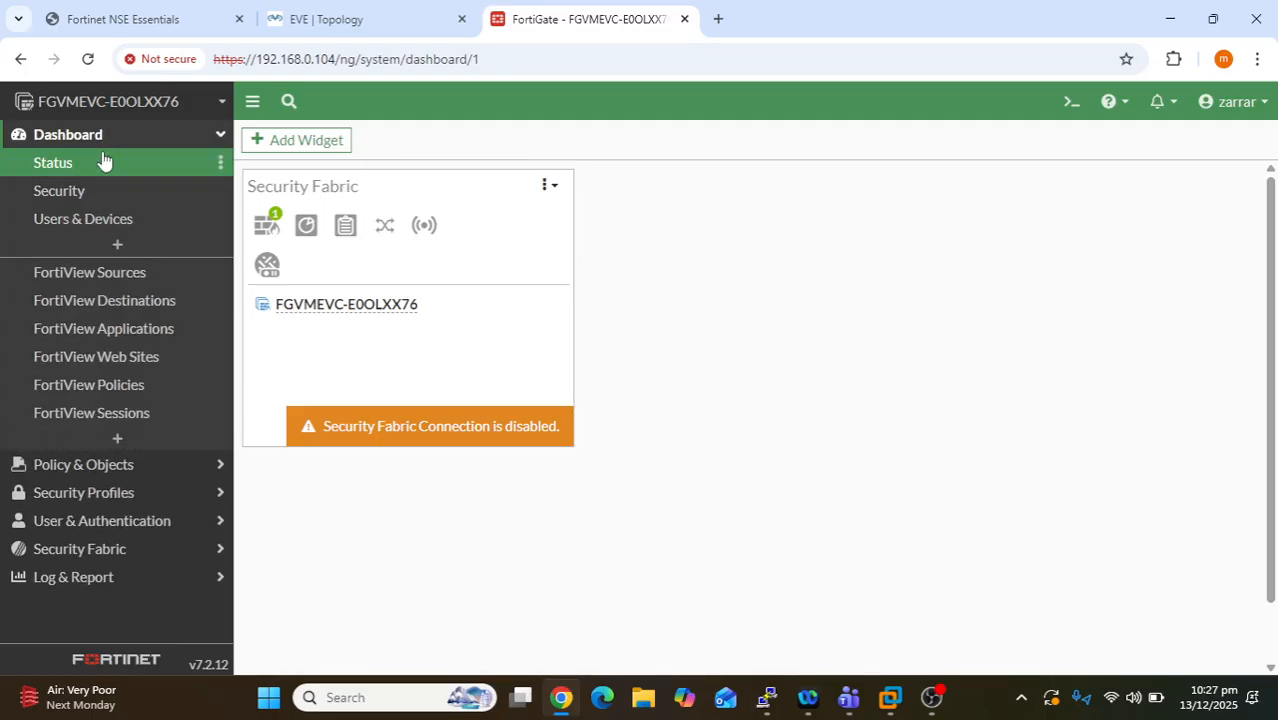
click(108, 134)
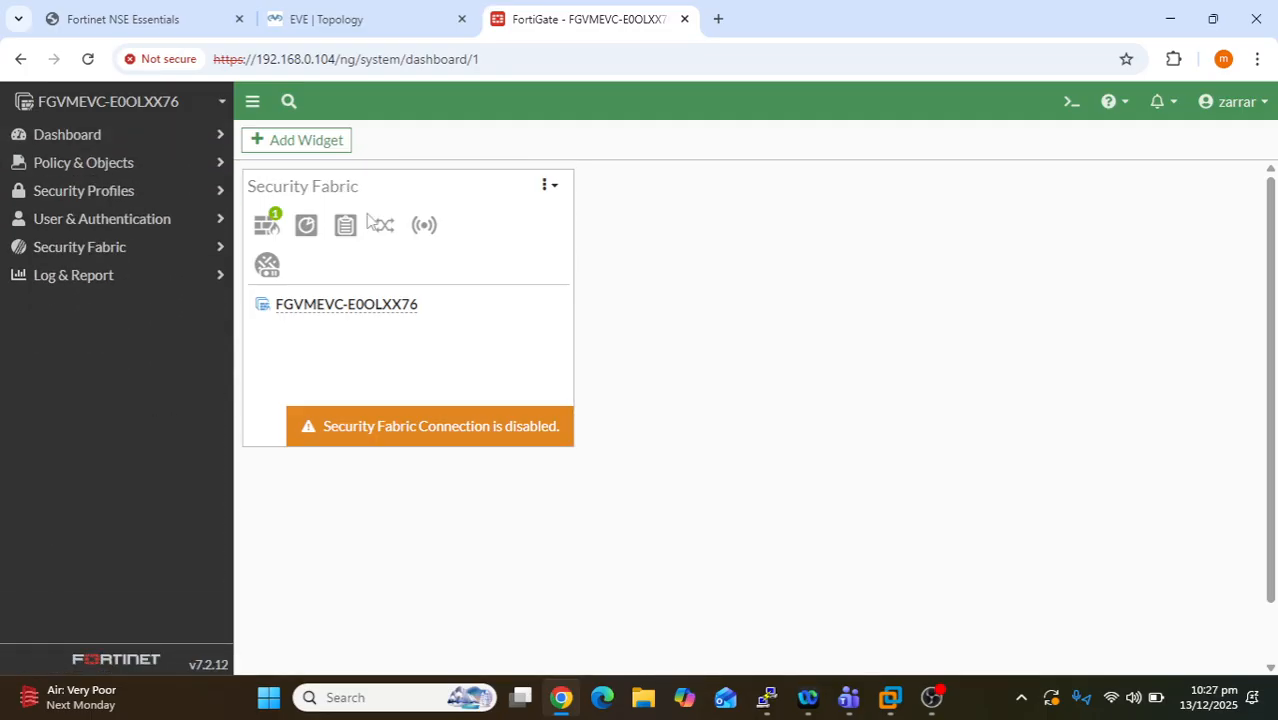
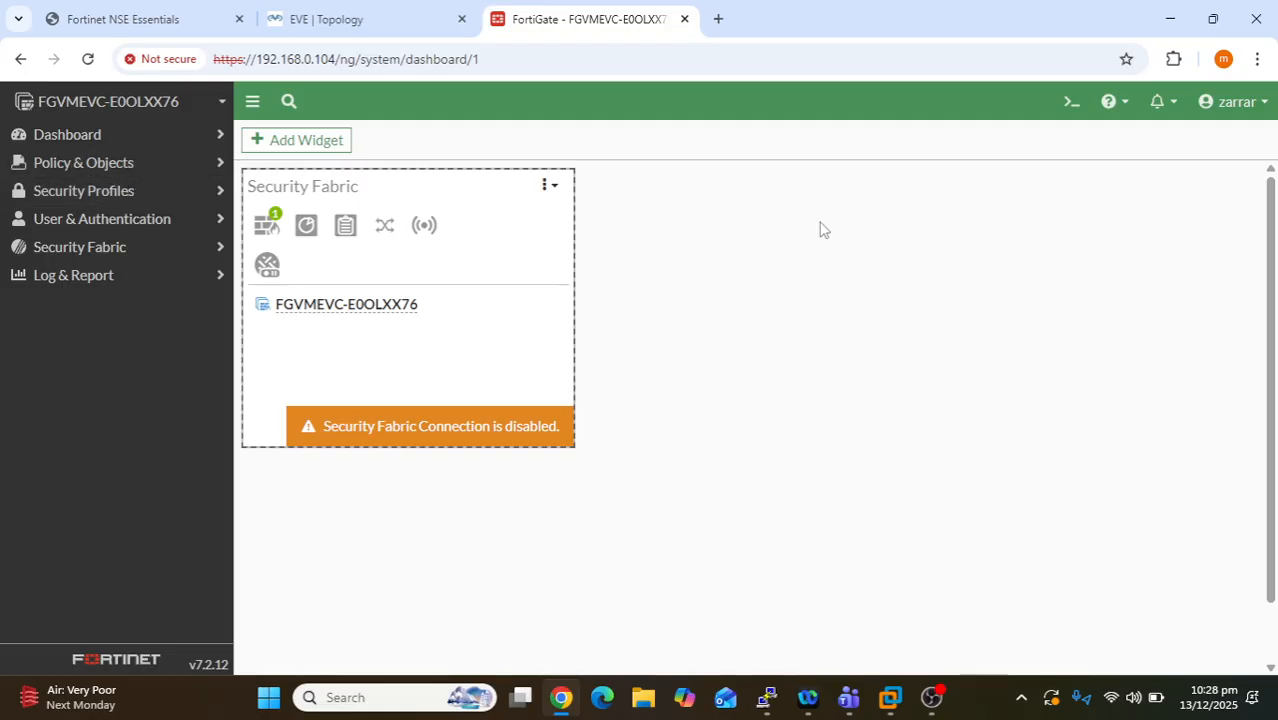
- Log out of the FortiGate session from the account menu at the top right
click(1265, 112)
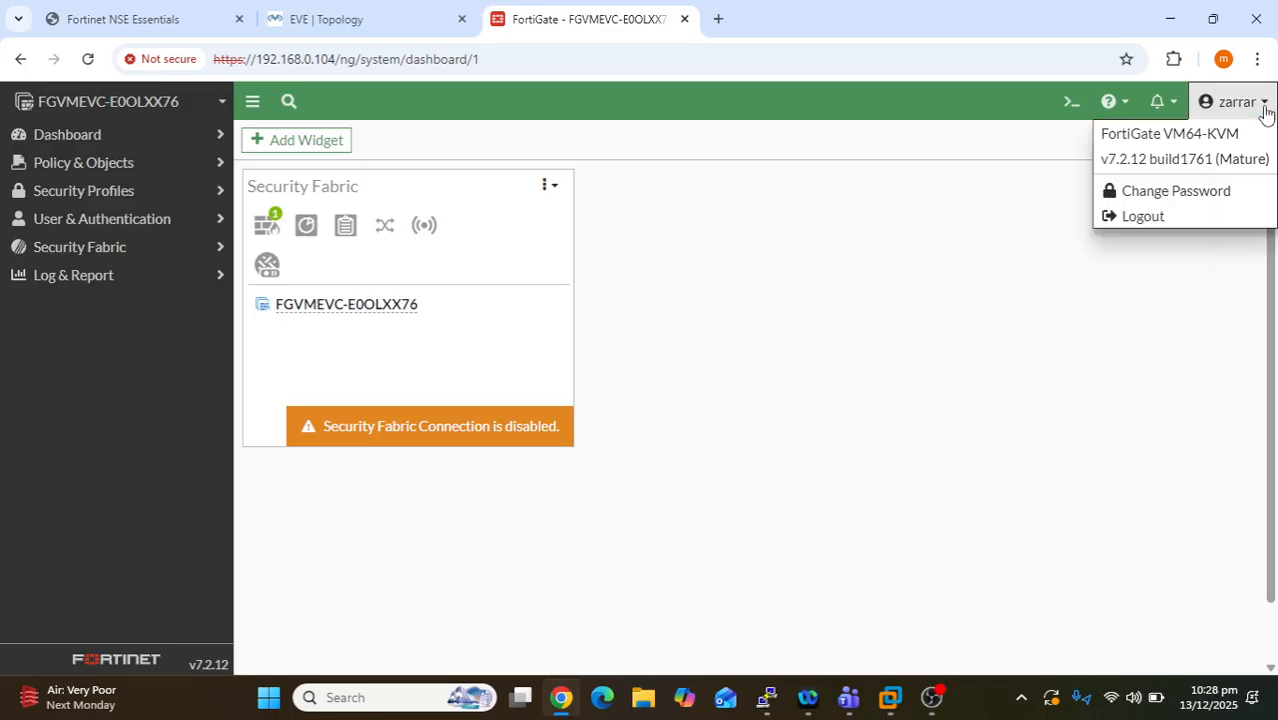
click(1142, 217)
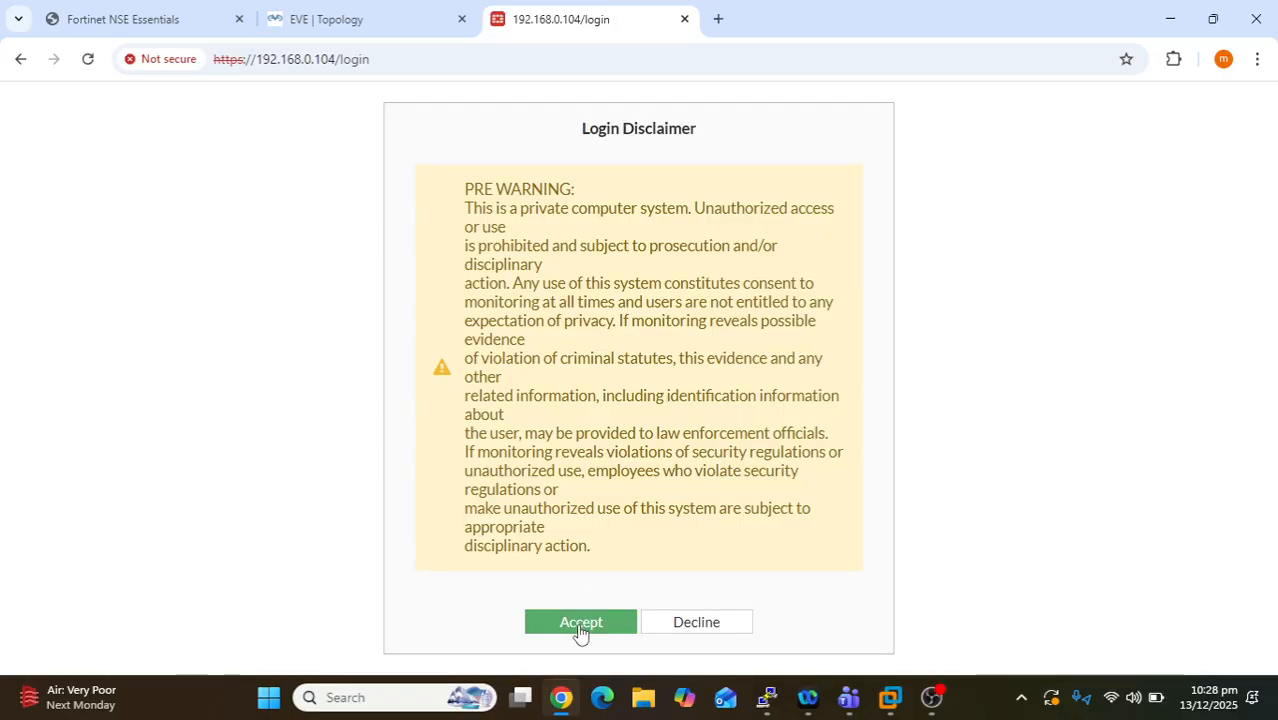
- Accept both disclaimers, sign in as admin, and collapse the Dashboard navigation section
click(580, 622)
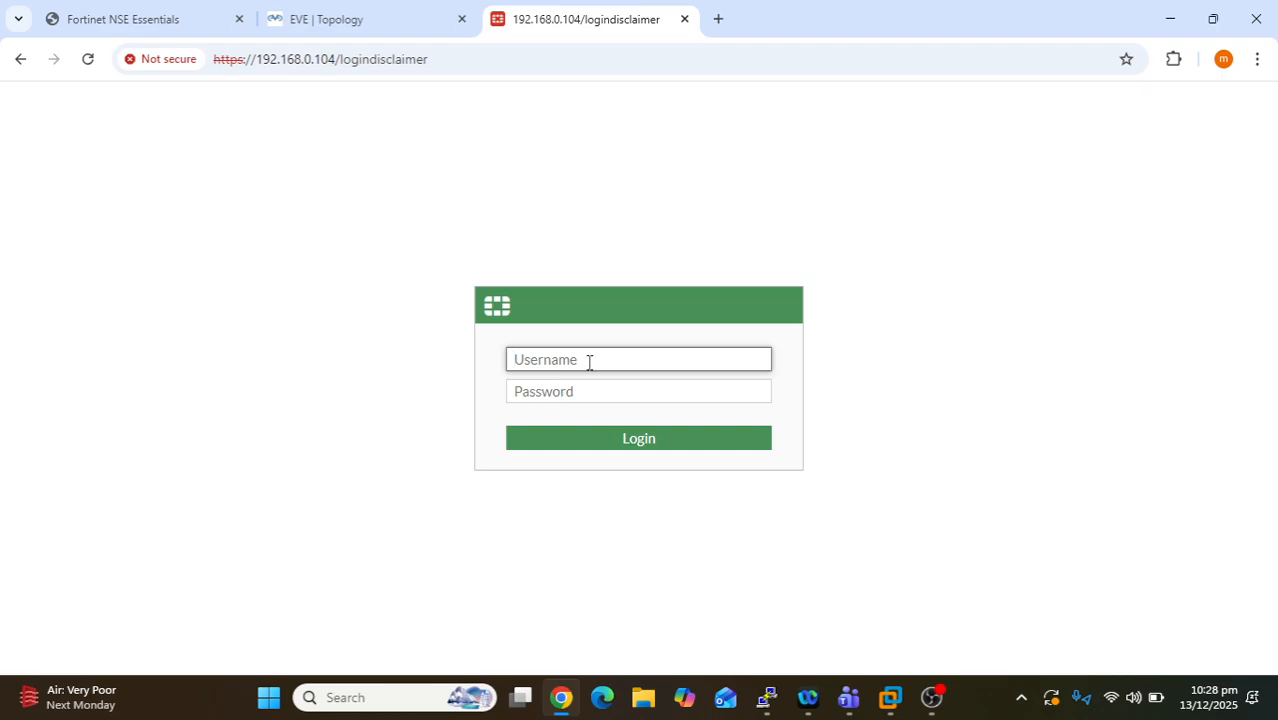
text(admin)
key(Tab)
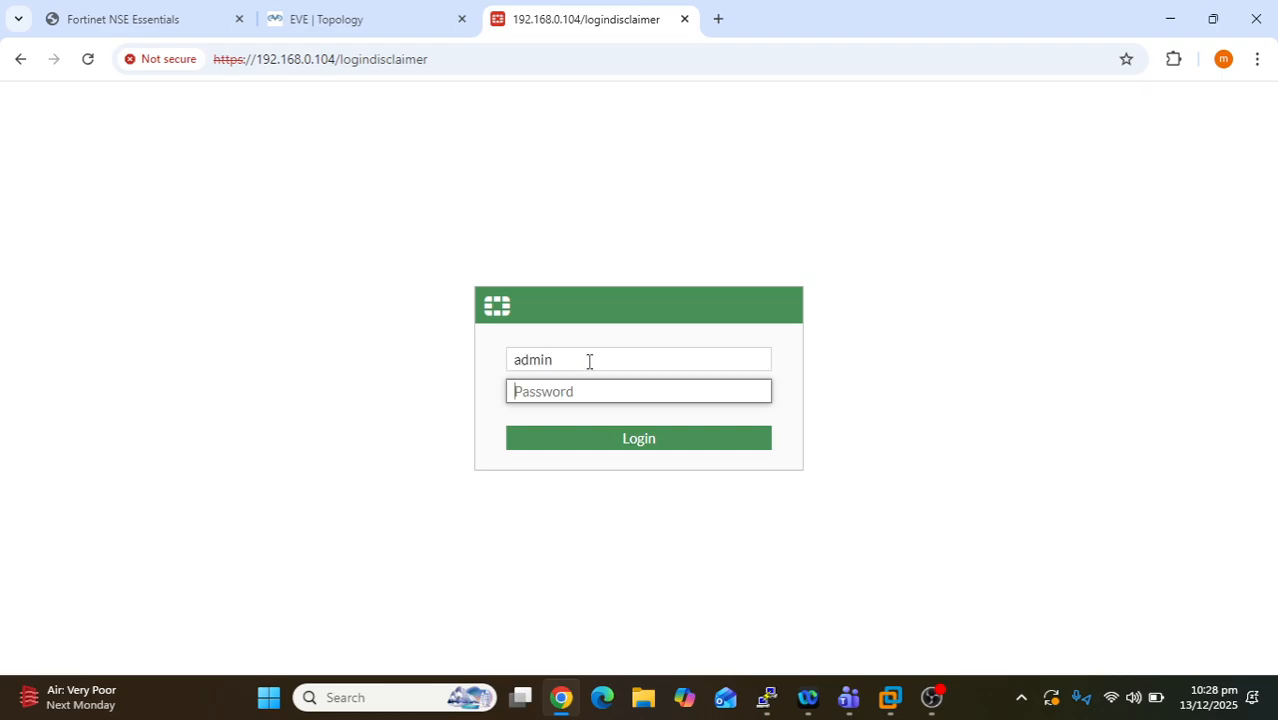
text(a)
key(BackSpace)
text(a)
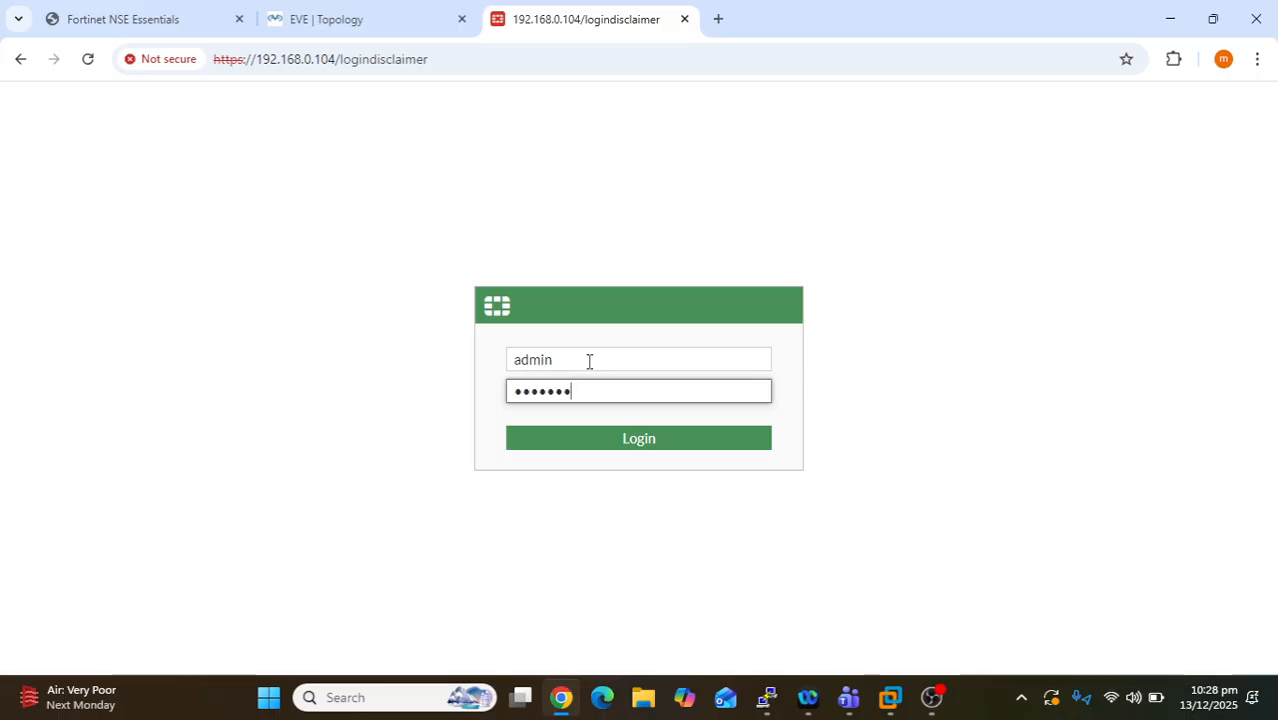
key(Return)
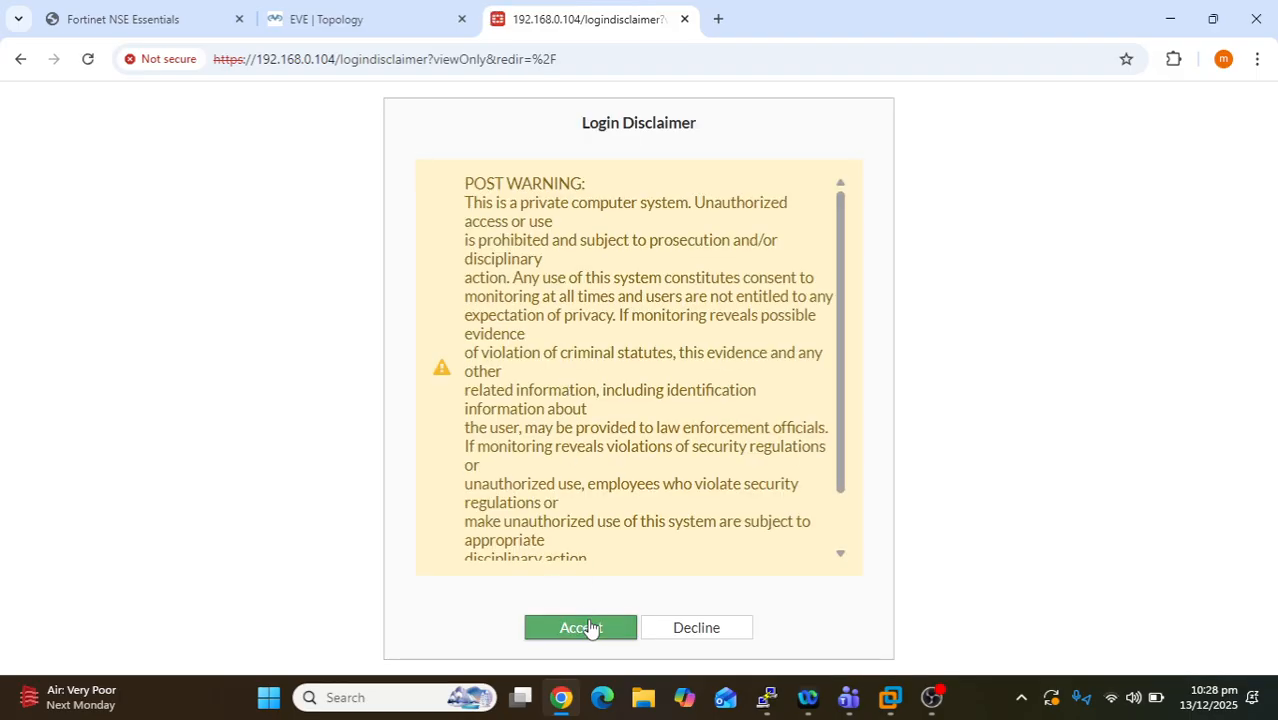
click(589, 627)
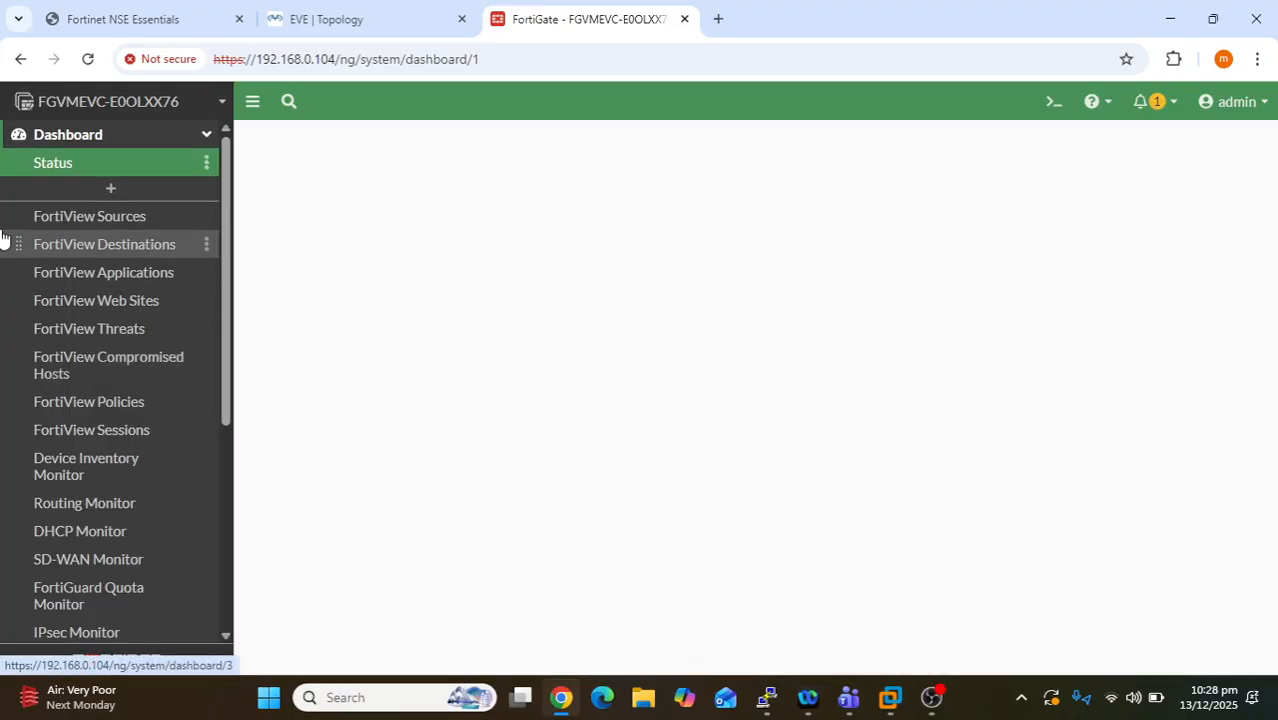
click(155, 133)
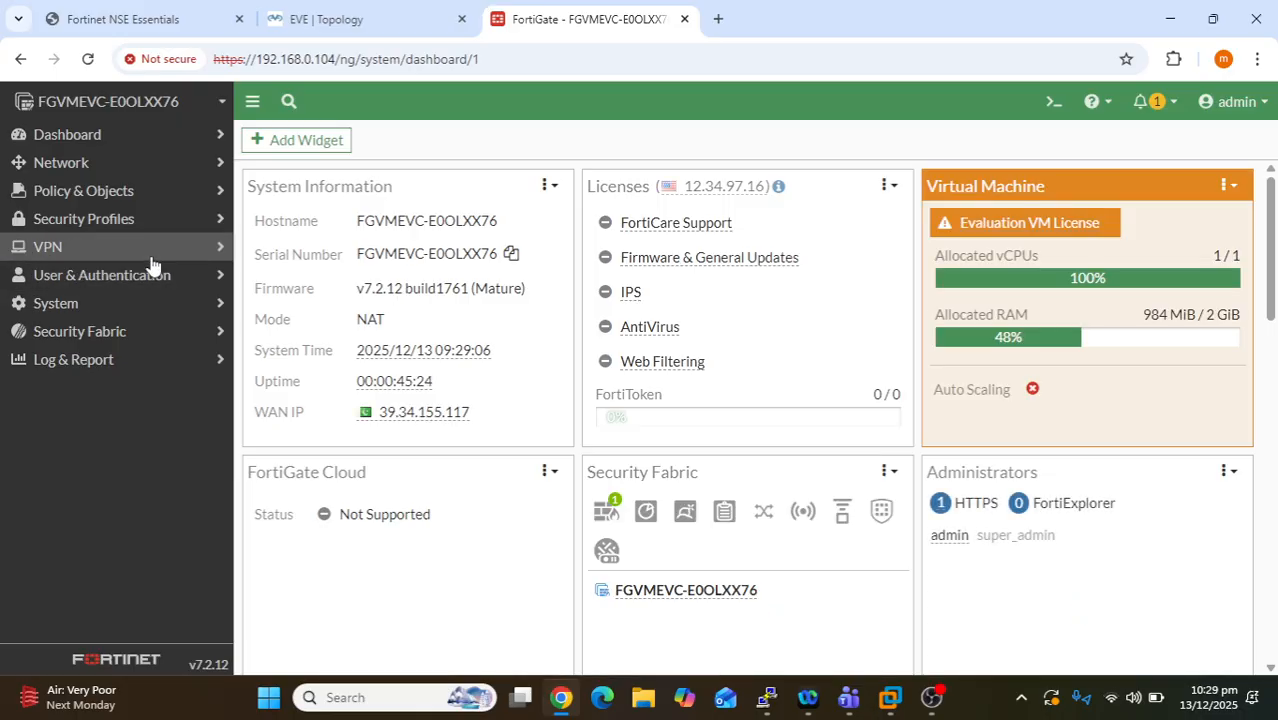
- Open System > Settings and select the current Host name value
click(85, 310)
scroll(84, 408, down, 1)
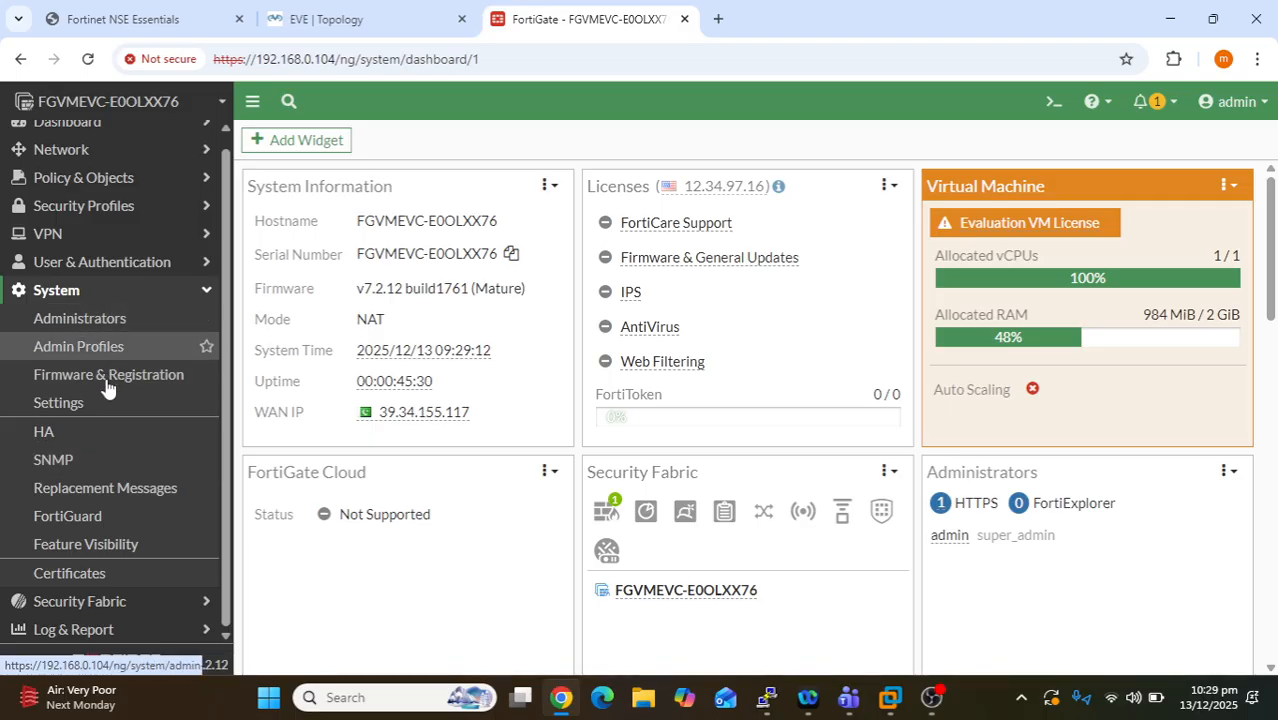
click(104, 407)
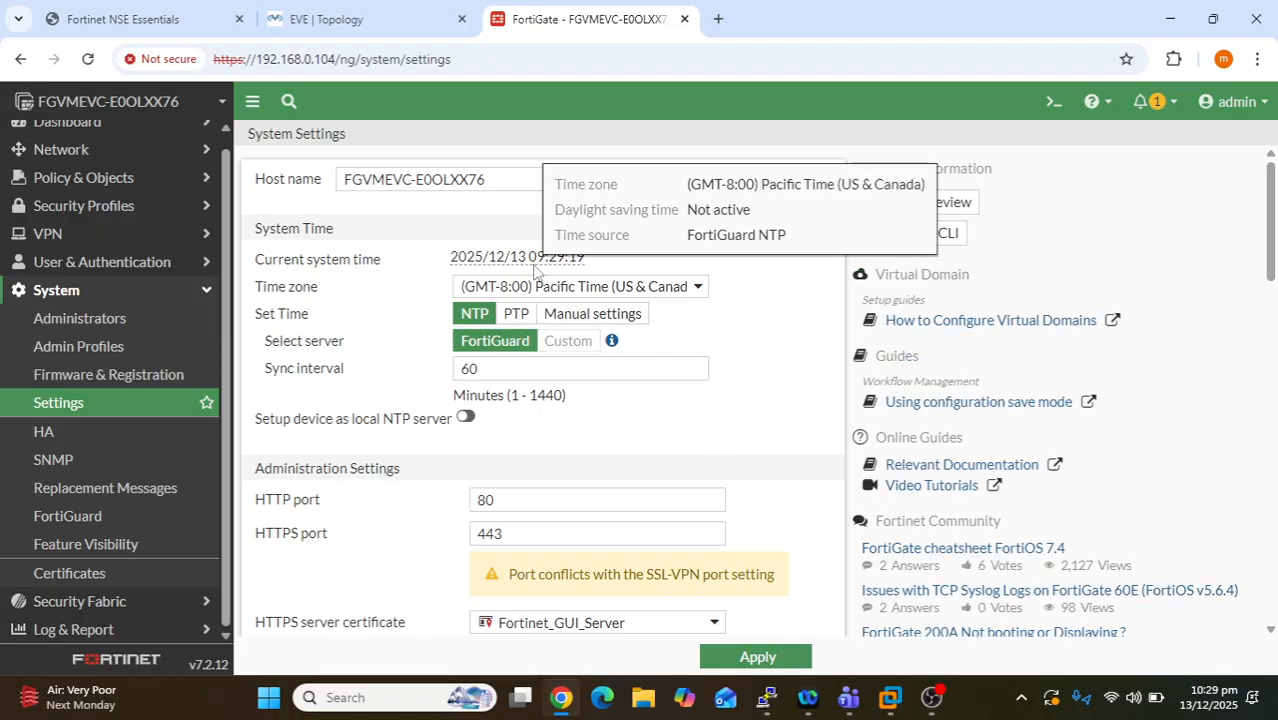
drag(501, 180, 336, 187)
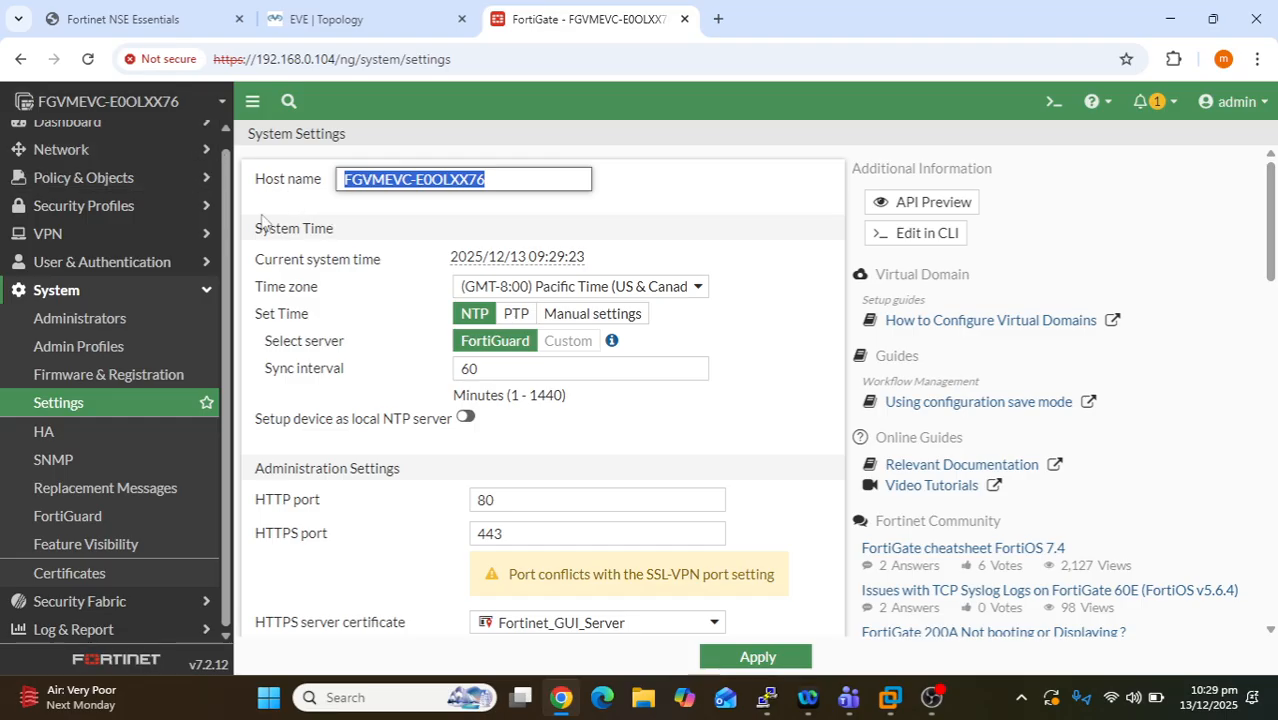
click(851, 705)
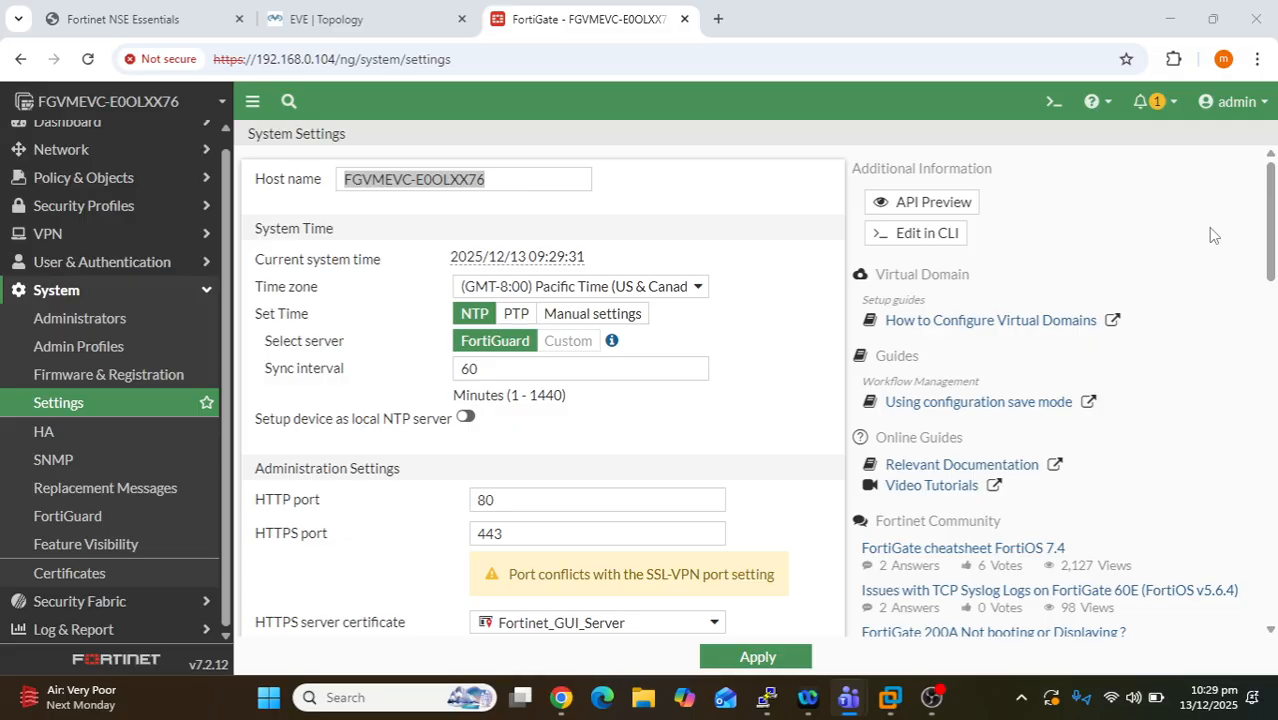
- Open super_admin under Admin Profiles, review its all-Read/Write permissions, and return to the list
click(150, 358)
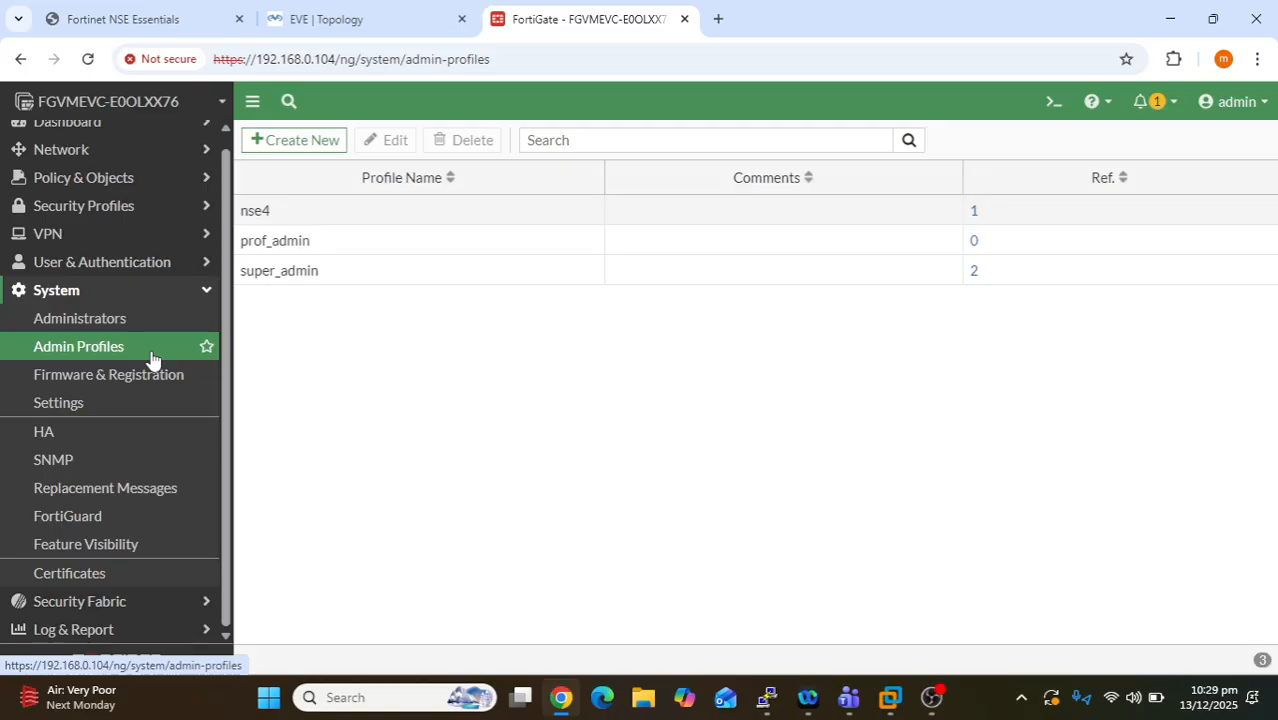
double_click(271, 268)
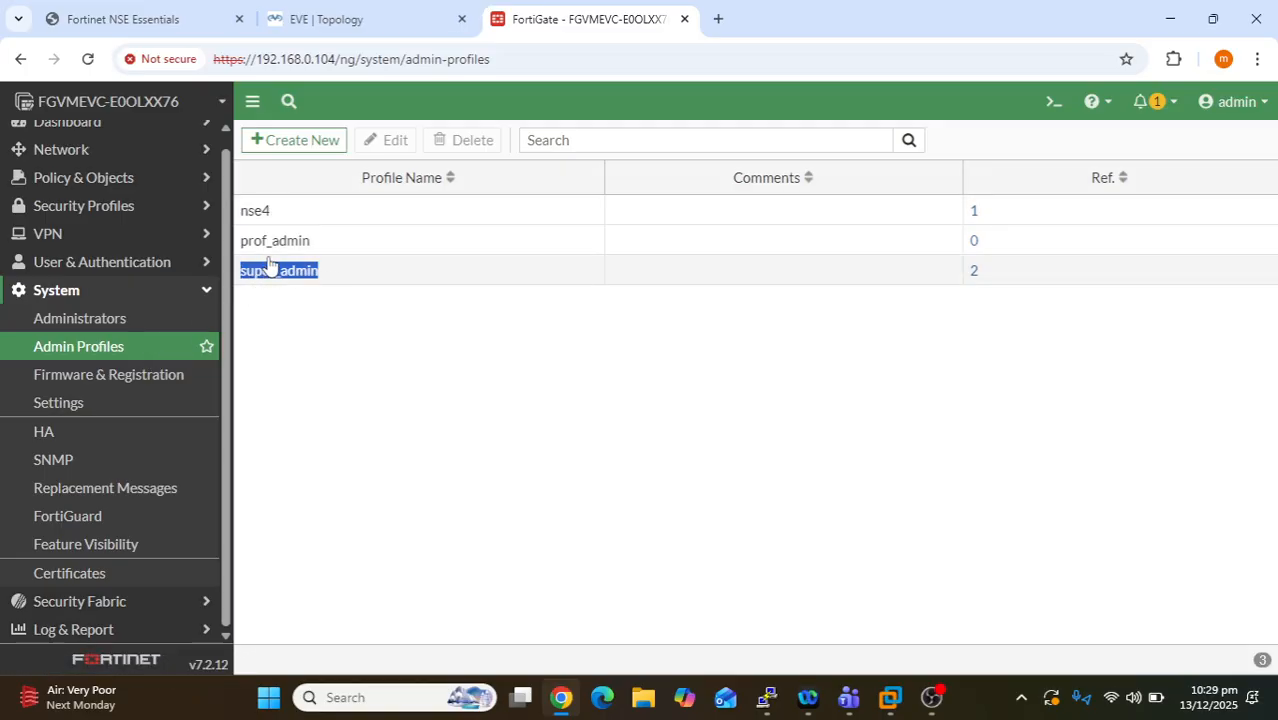
click(337, 320)
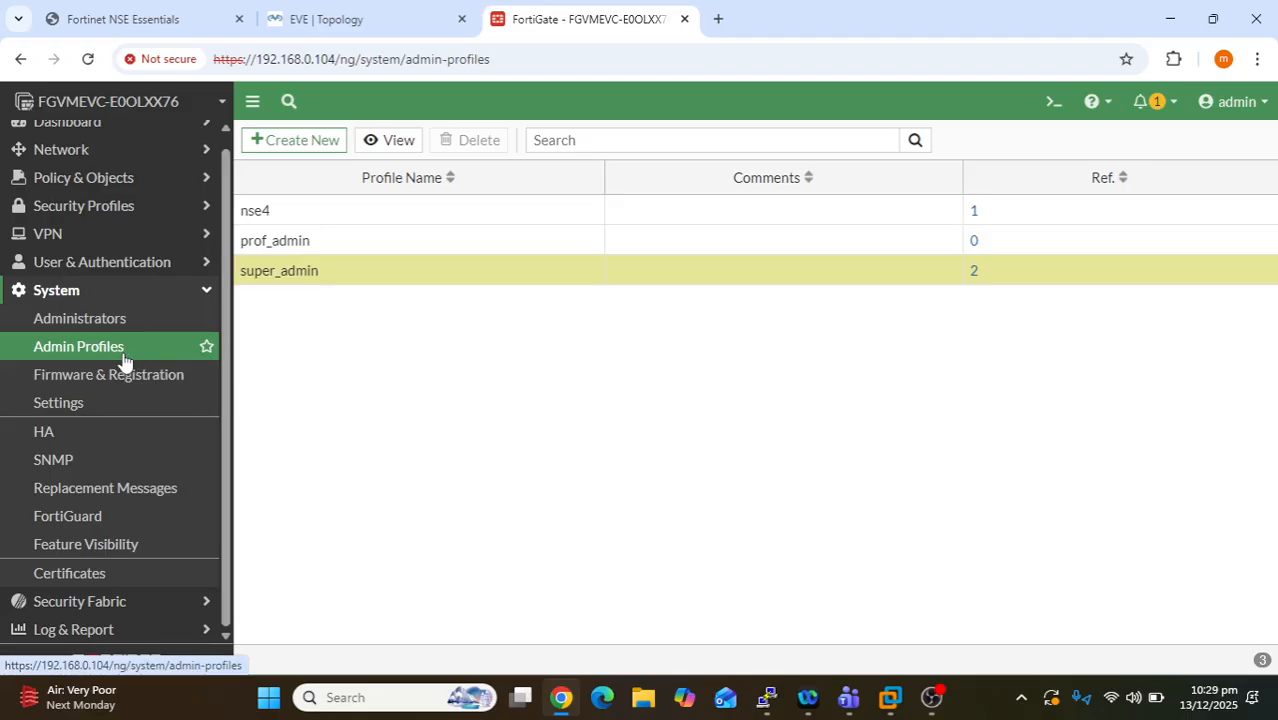
double_click(330, 275)
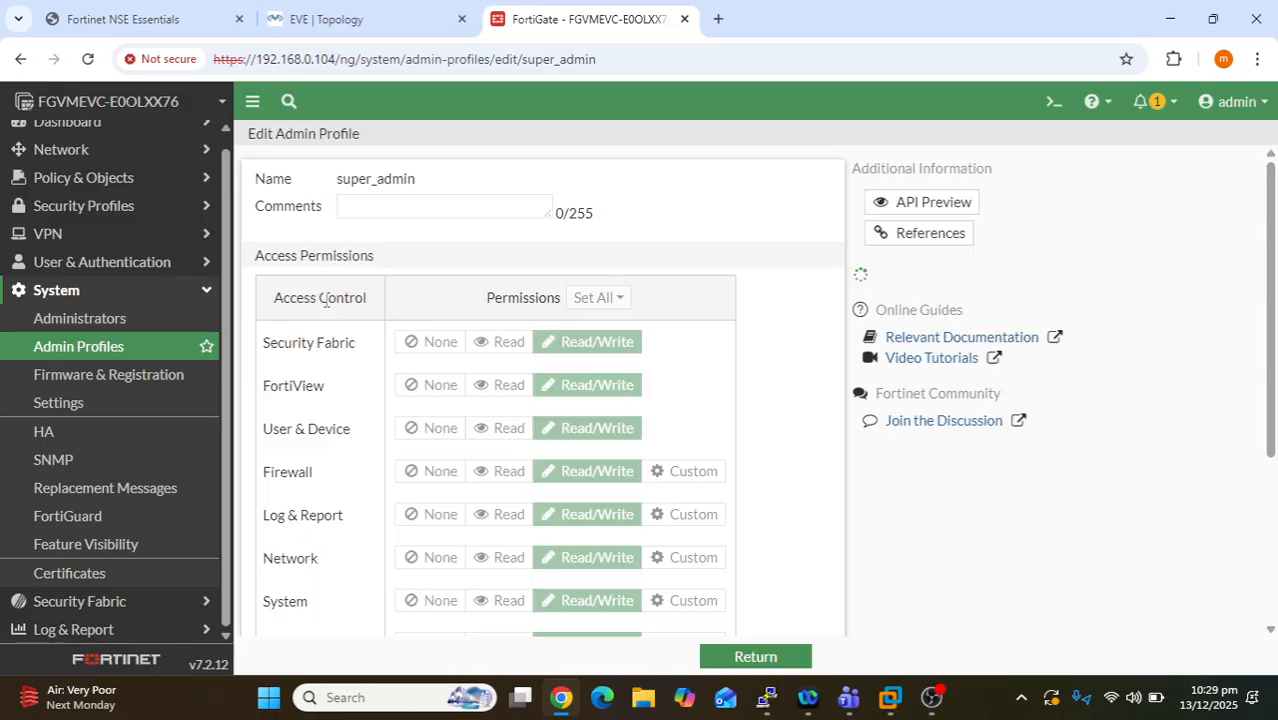
scroll(636, 393, down, 3)
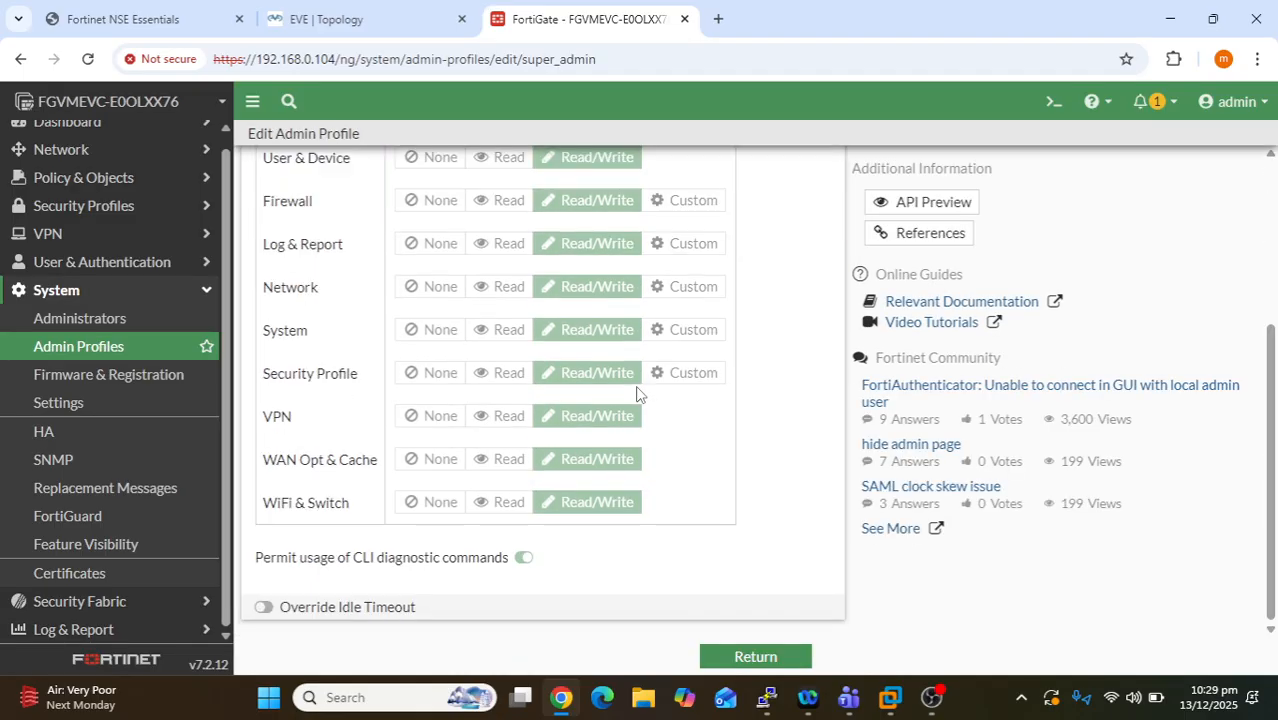
scroll(634, 398, up, 2)
scroll(631, 398, up, 1)
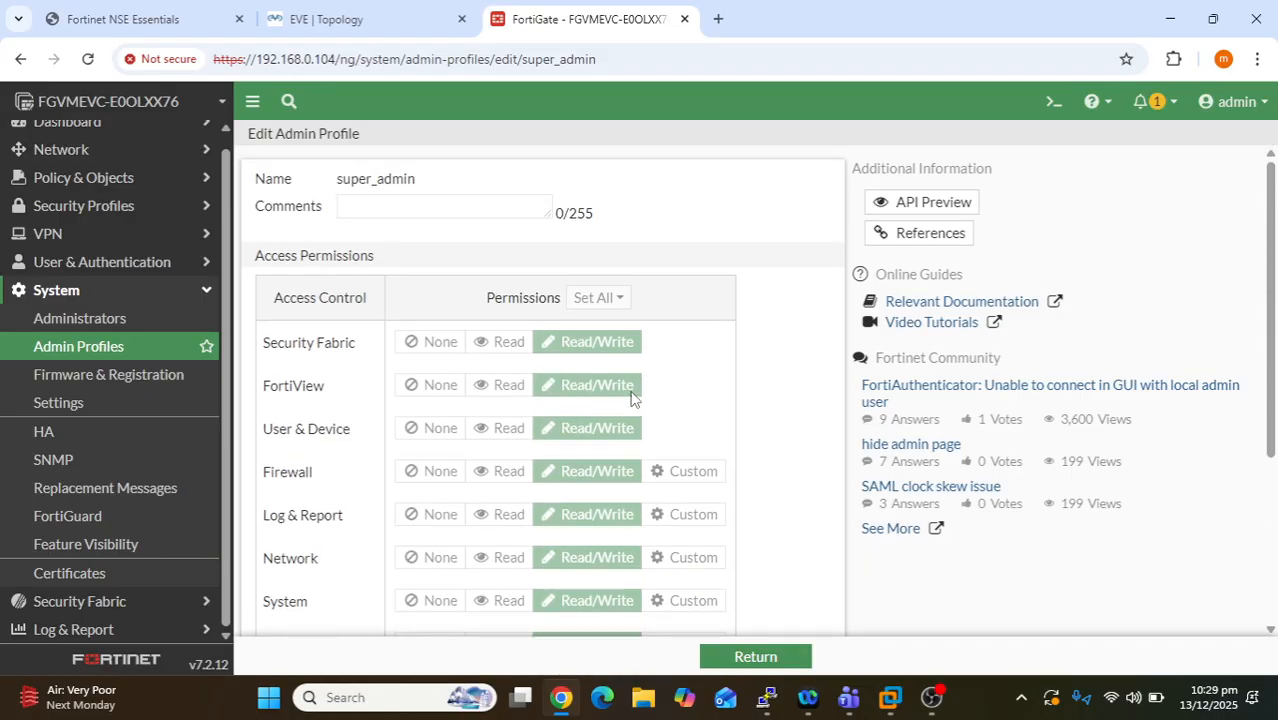
scroll(443, 360, down, 1)
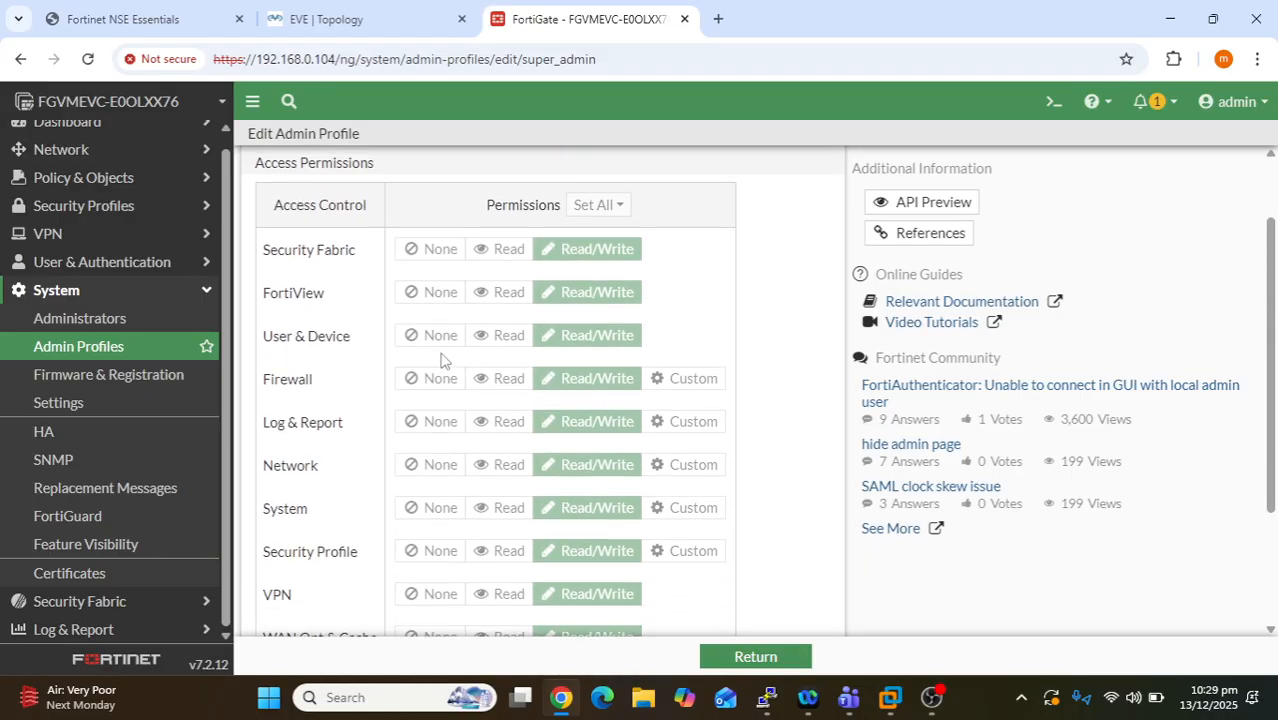
scroll(440, 358, up, 1)
drag(358, 342, 265, 360)
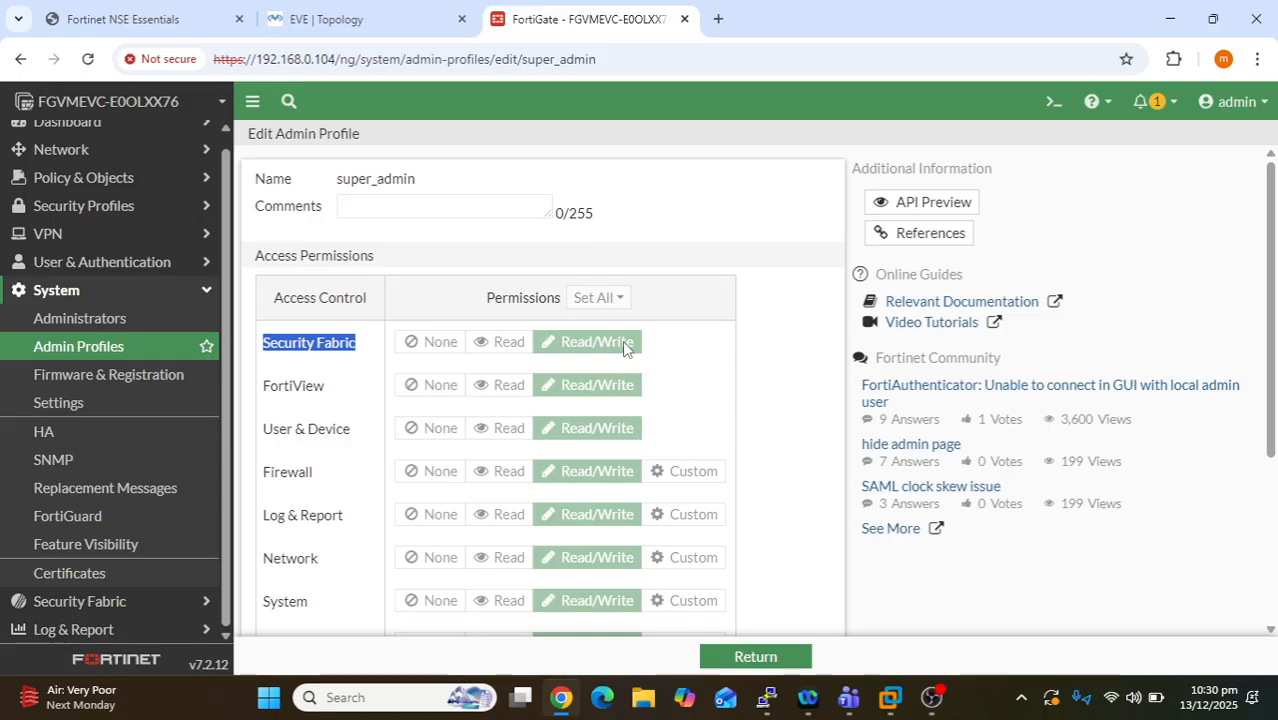
scroll(622, 340, down, 3)
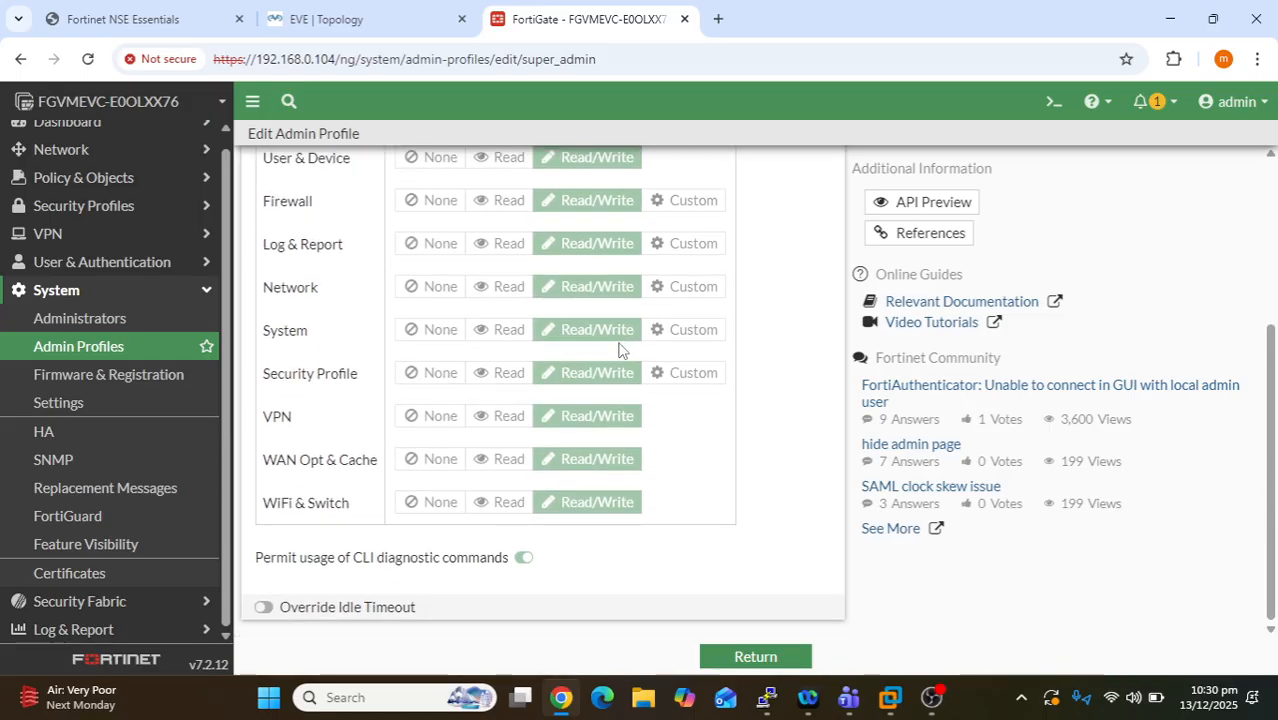
click(806, 657)
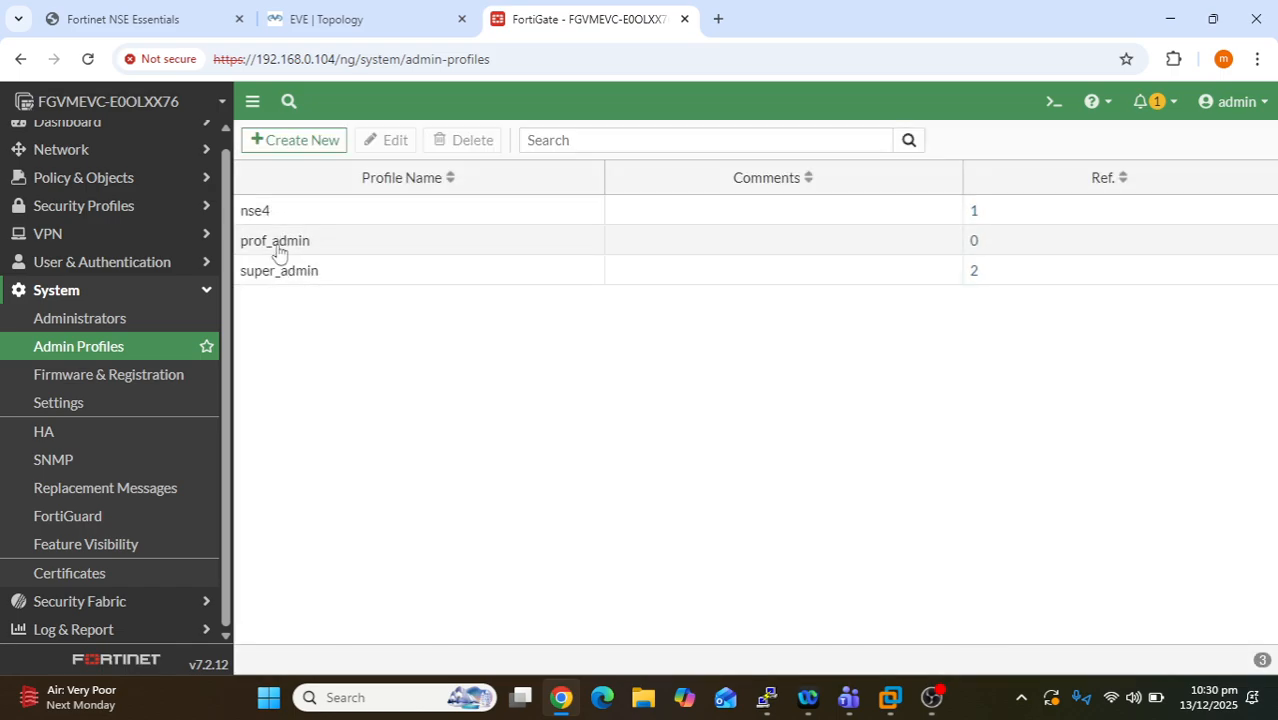
- Set every nse4 profile category, from Security Fabric to WiFi & Switch, to None and save
click(305, 219)
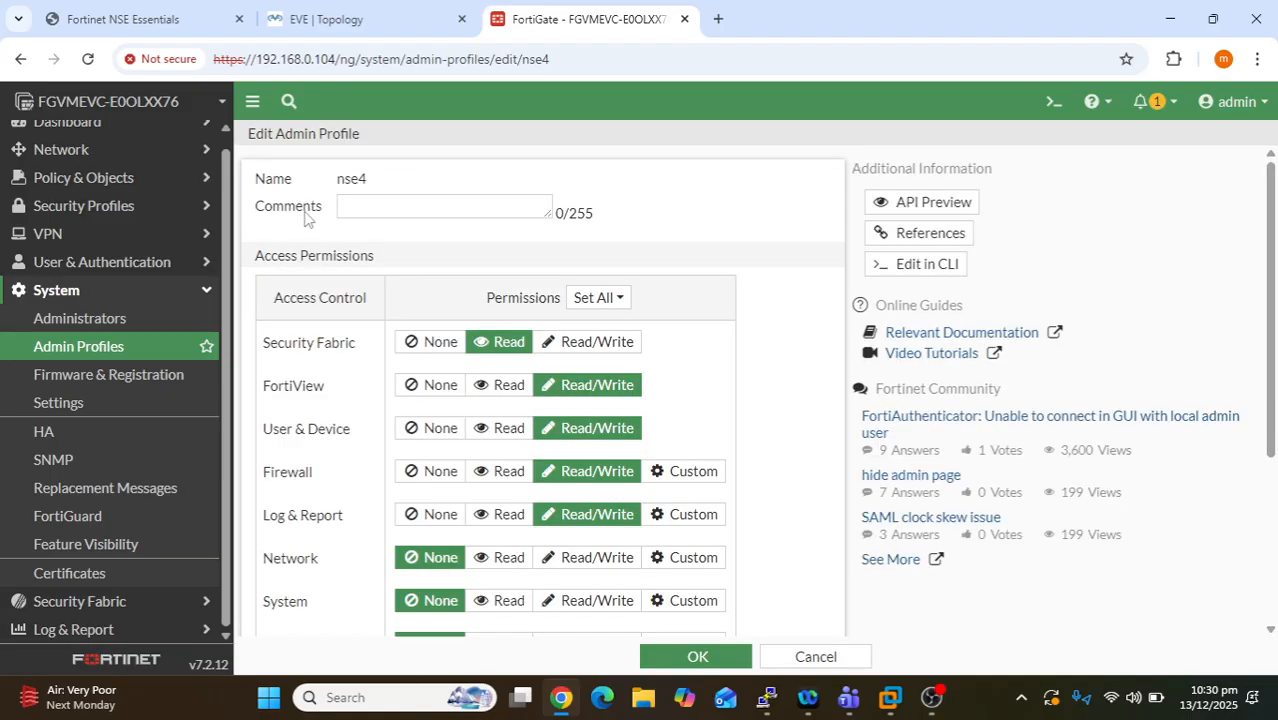
scroll(578, 368, down, 3)
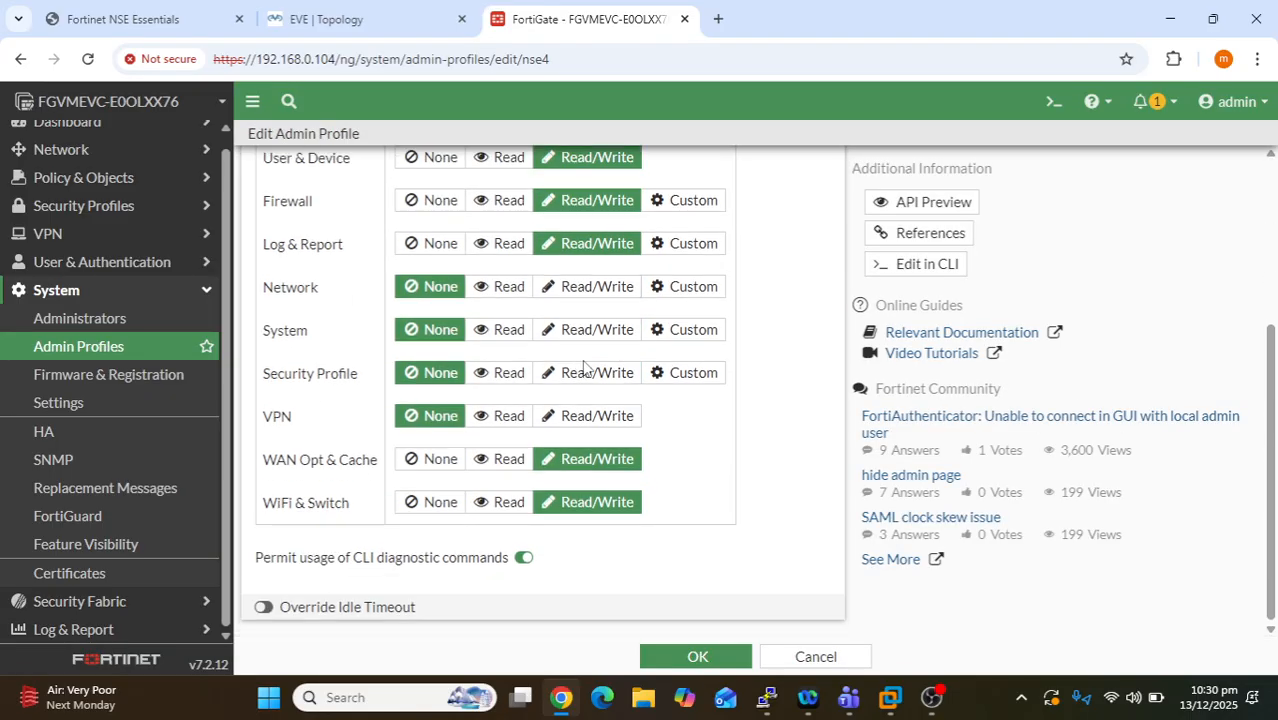
scroll(580, 366, up, 4)
scroll(581, 362, down, 2)
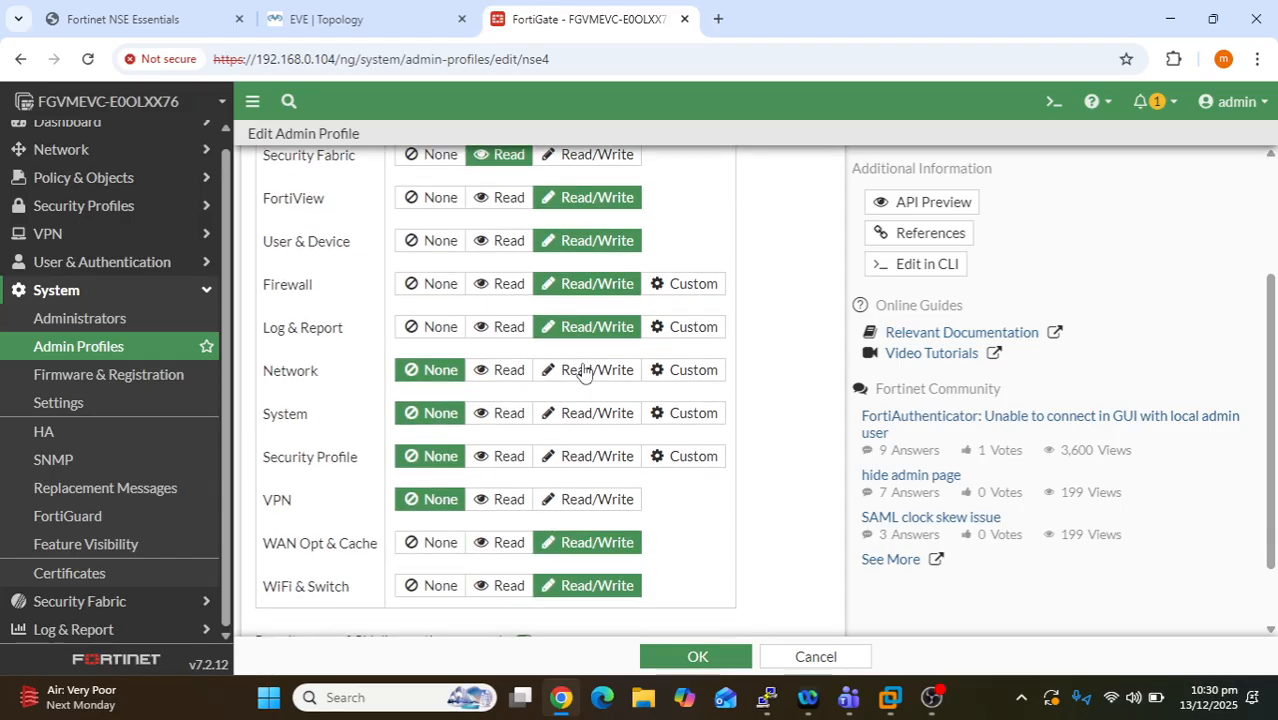
scroll(579, 368, up, 1)
click(441, 249)
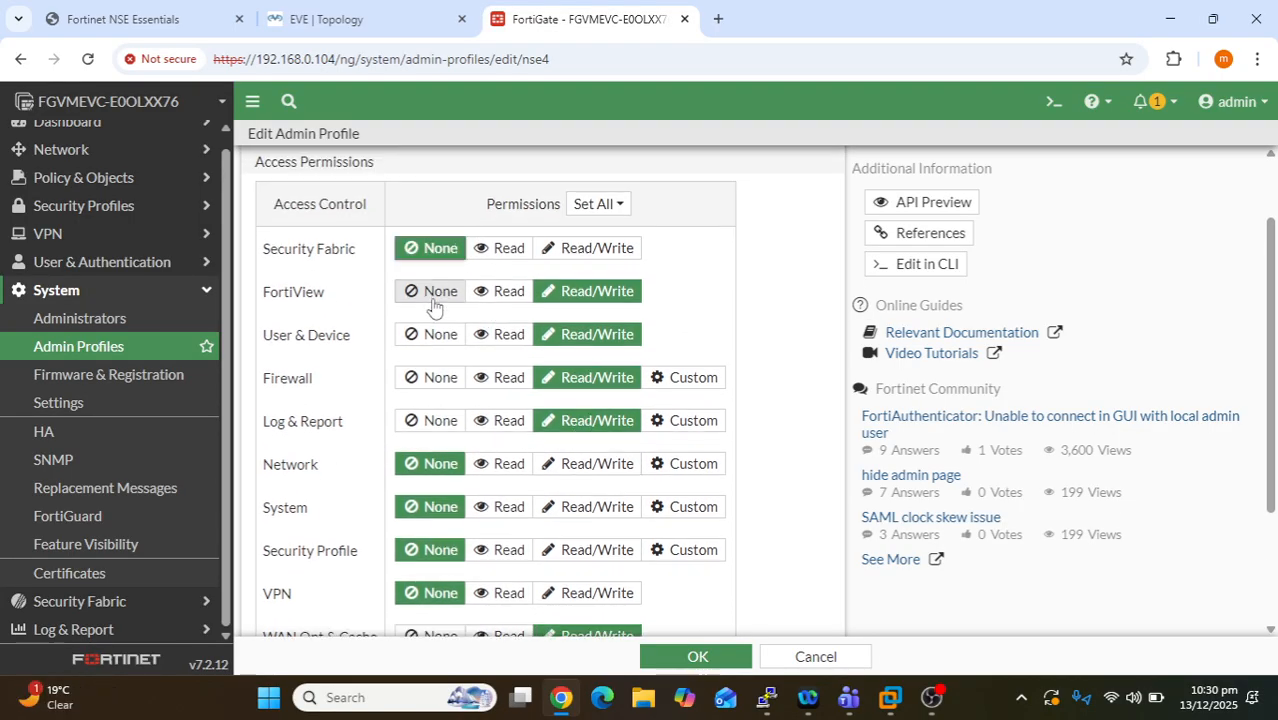
click(440, 292)
click(440, 335)
click(441, 378)
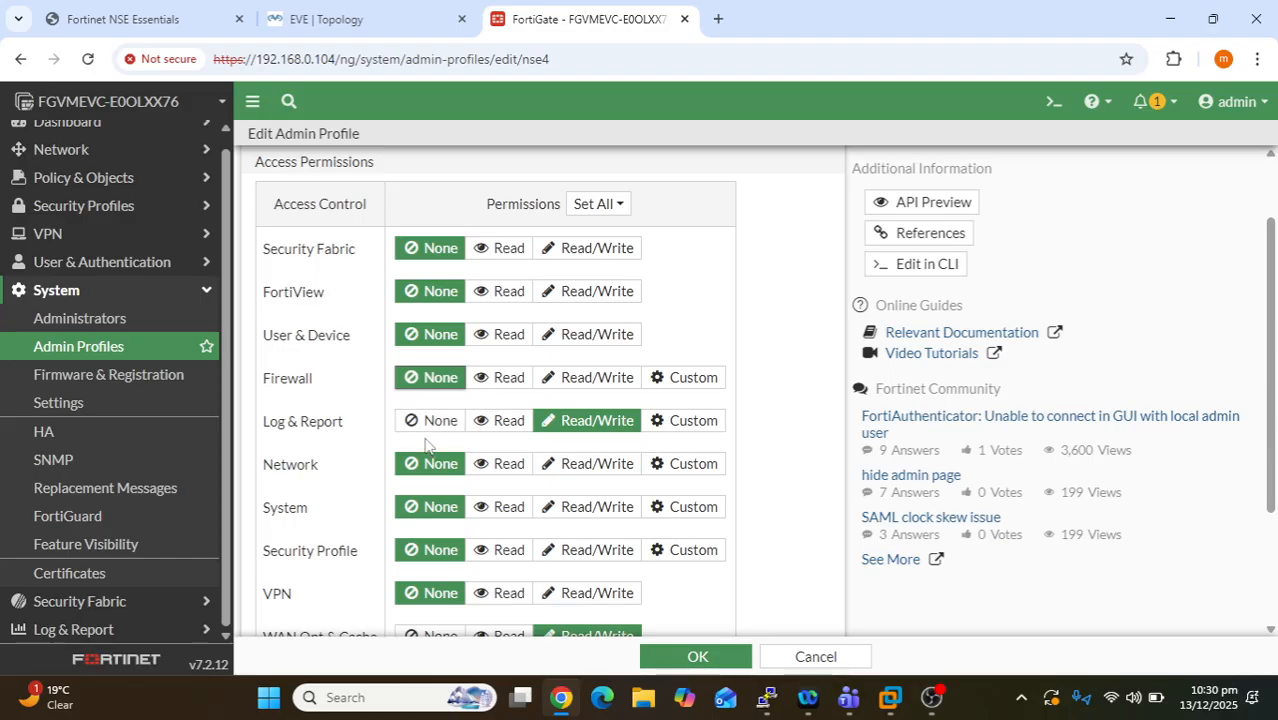
click(440, 421)
scroll(438, 440, down, 2)
click(437, 460)
click(435, 502)
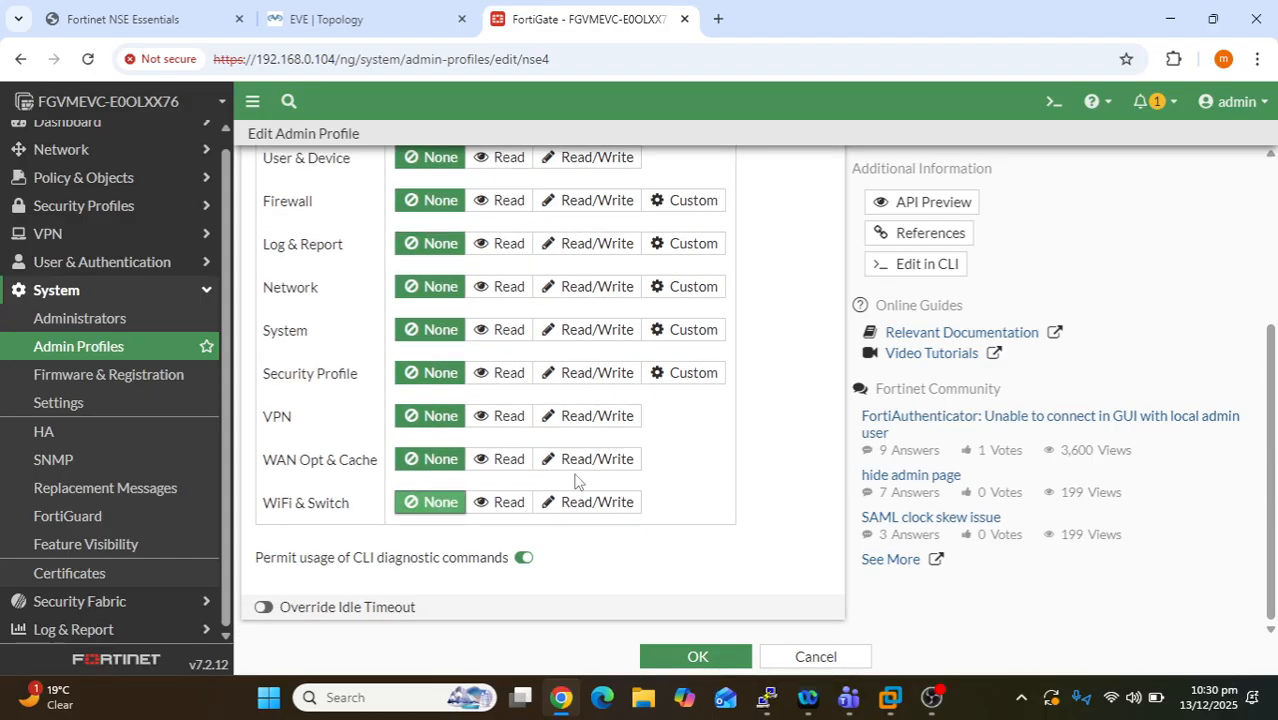
click(696, 662)
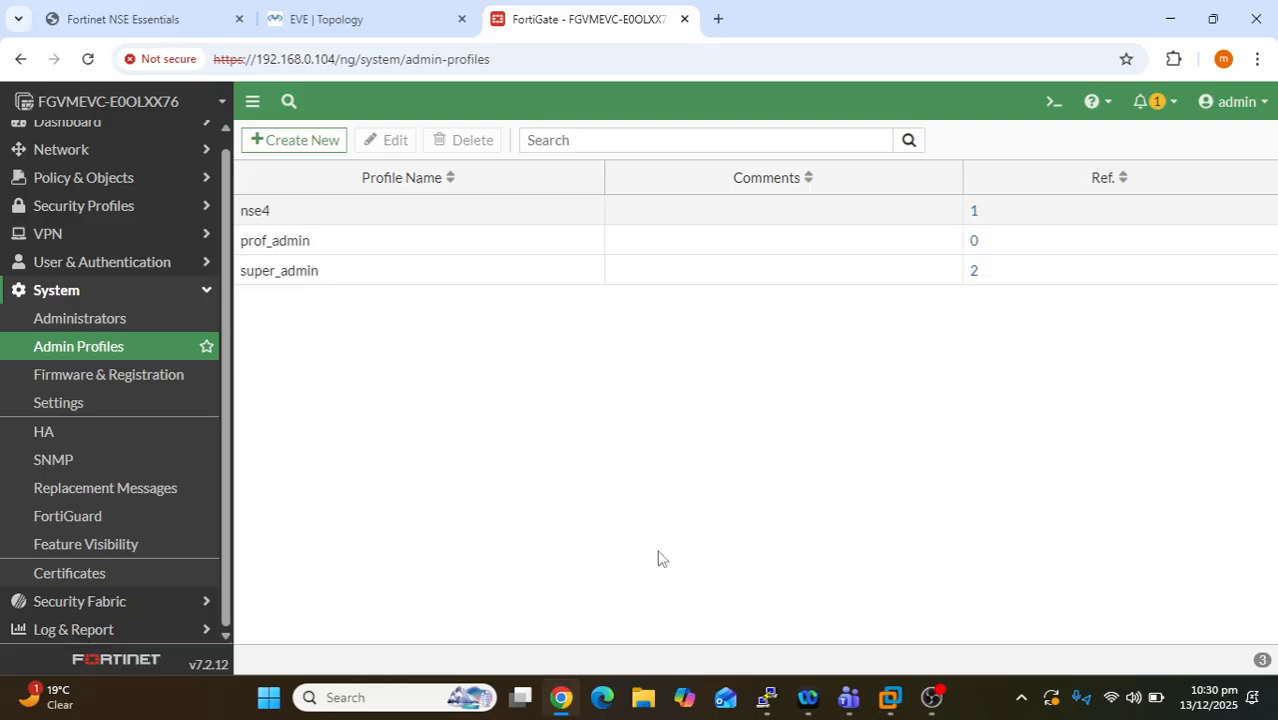
- Reopen the nse4 profile, set System to Read, and save
click(300, 216)
double_click(300, 216)
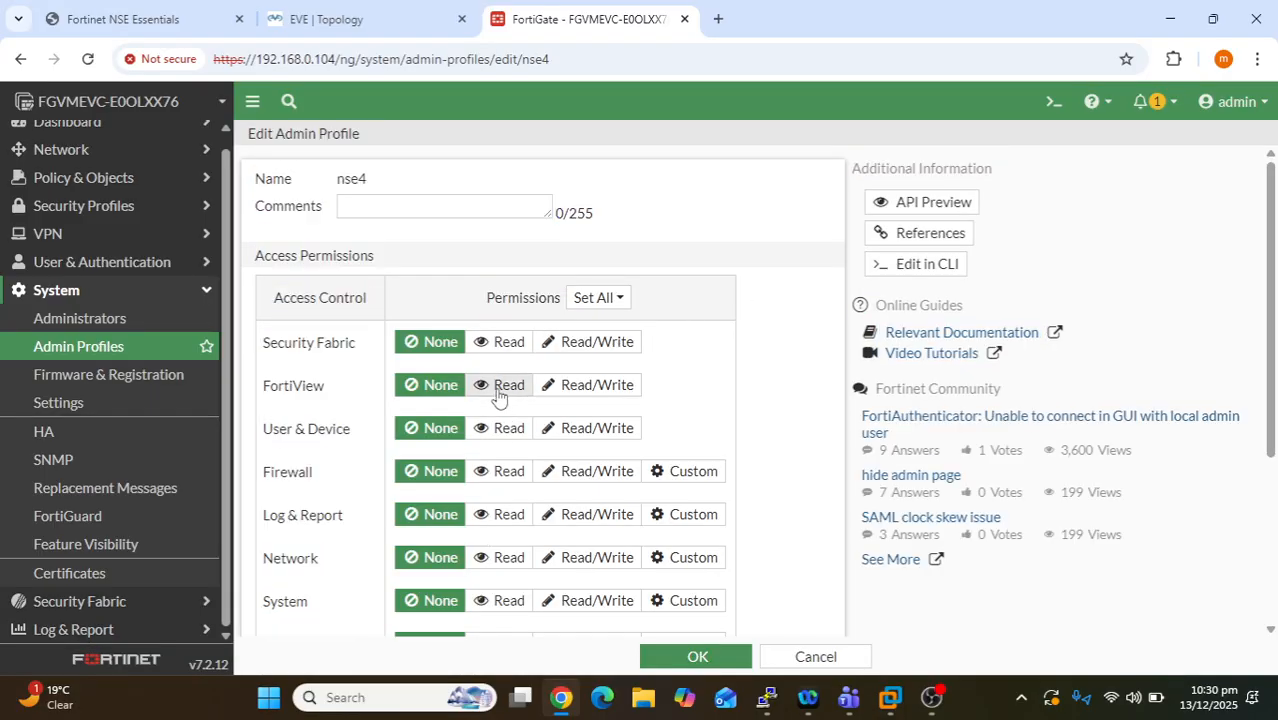
scroll(605, 379, down, 3)
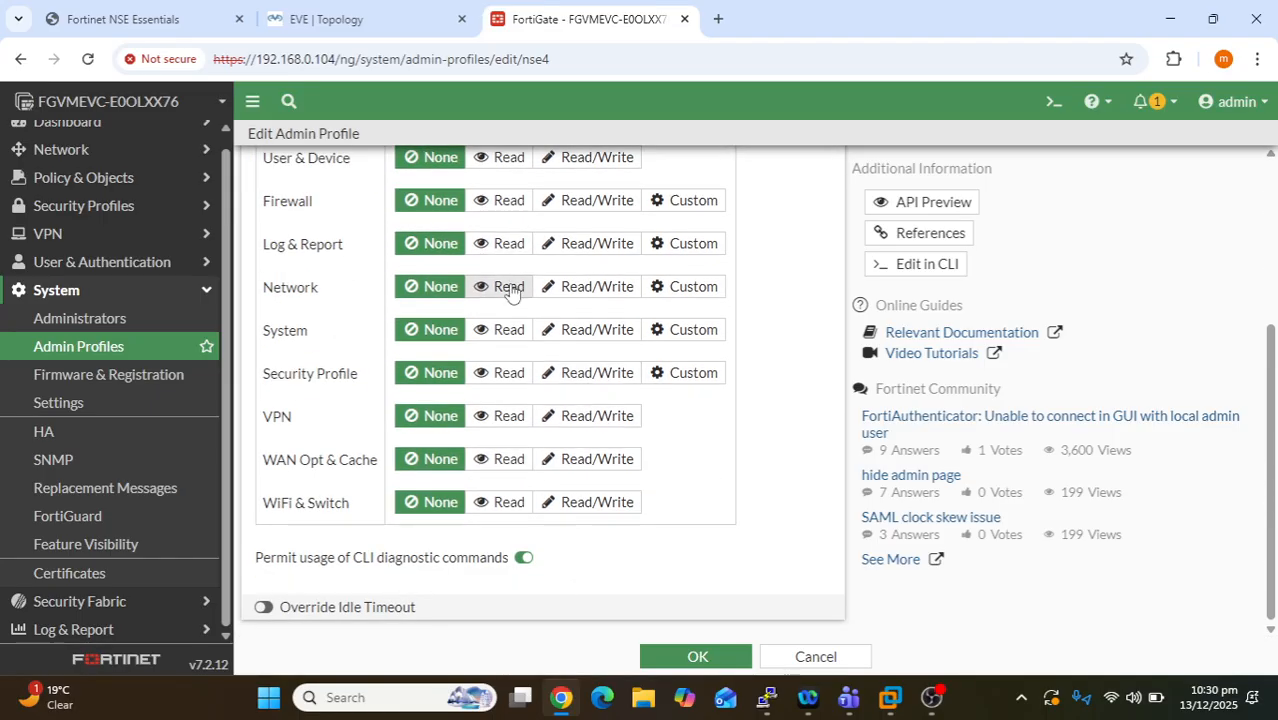
scroll(502, 288, up, 1)
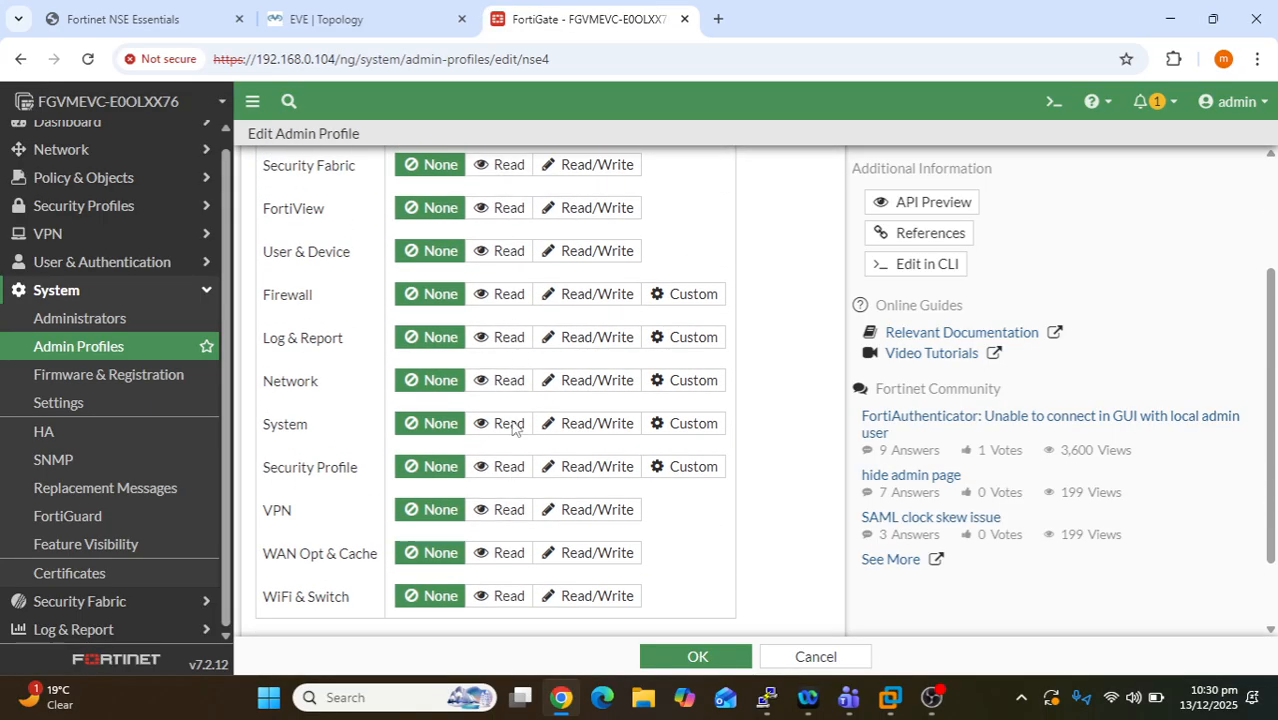
click(508, 423)
click(727, 660)
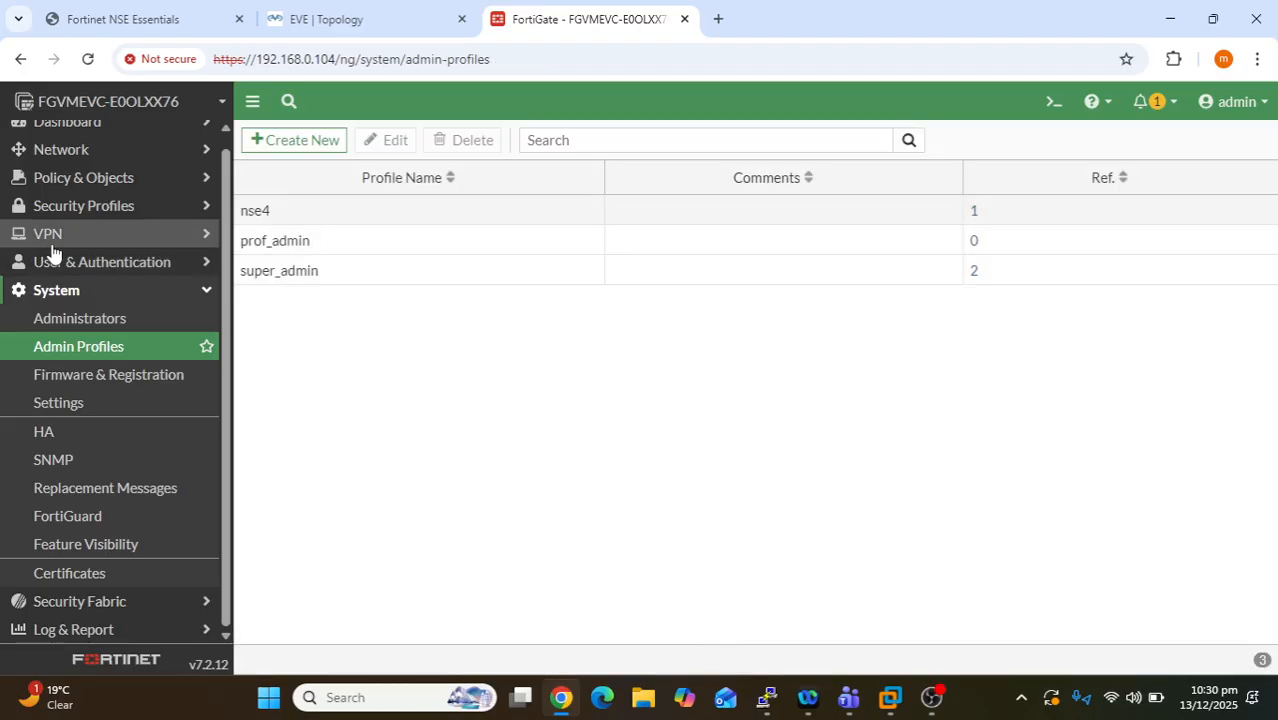
- View the second administrator's settings and the nse4 admin profile without saving changes
click(71, 326)
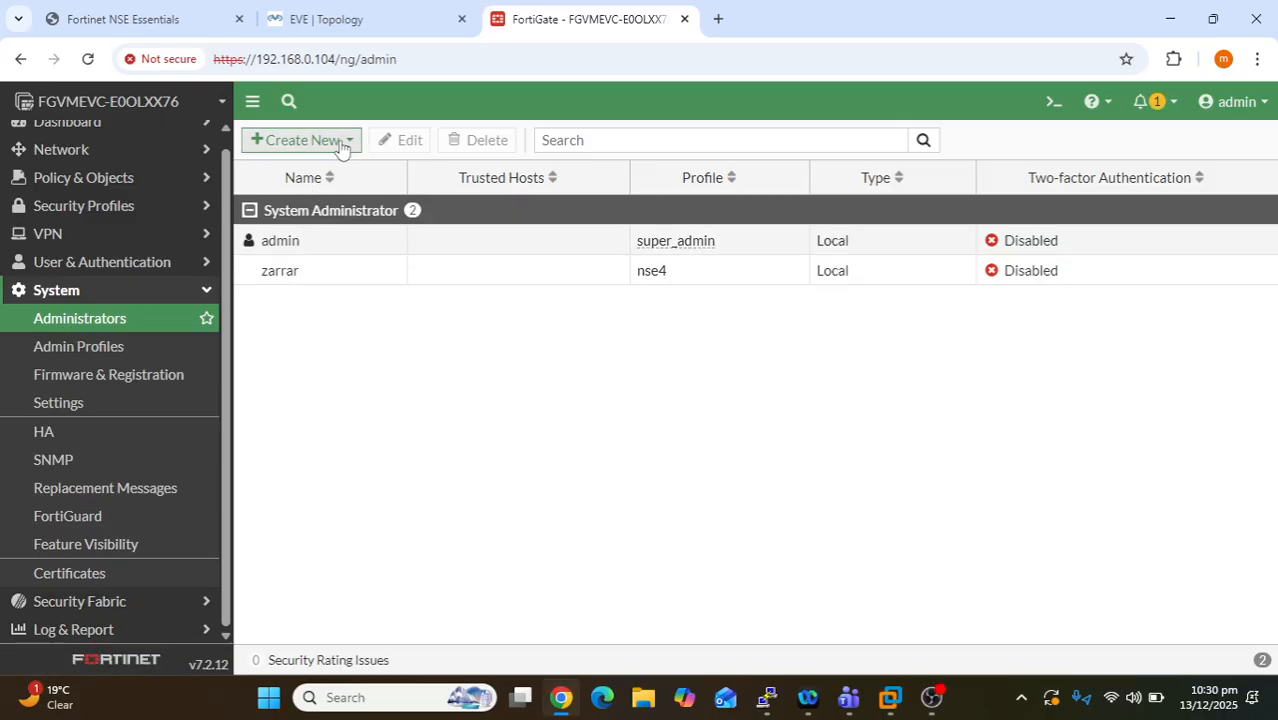
double_click(308, 272)
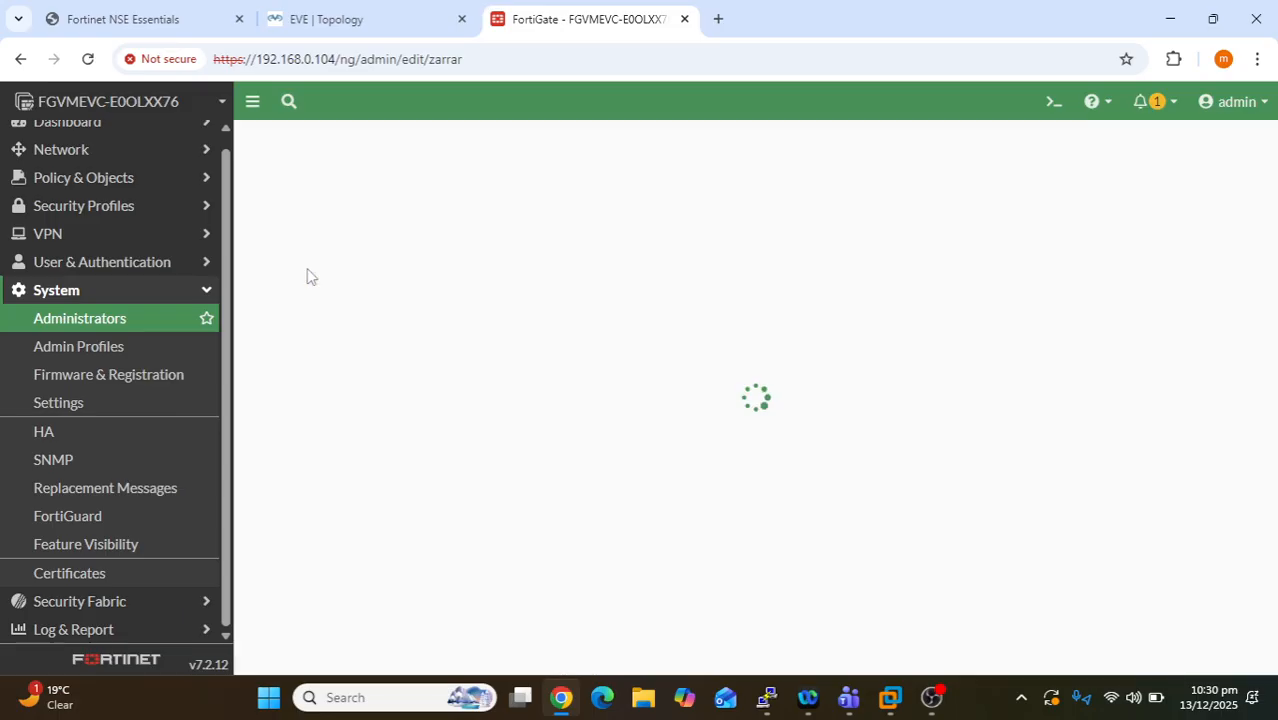
click(813, 567)
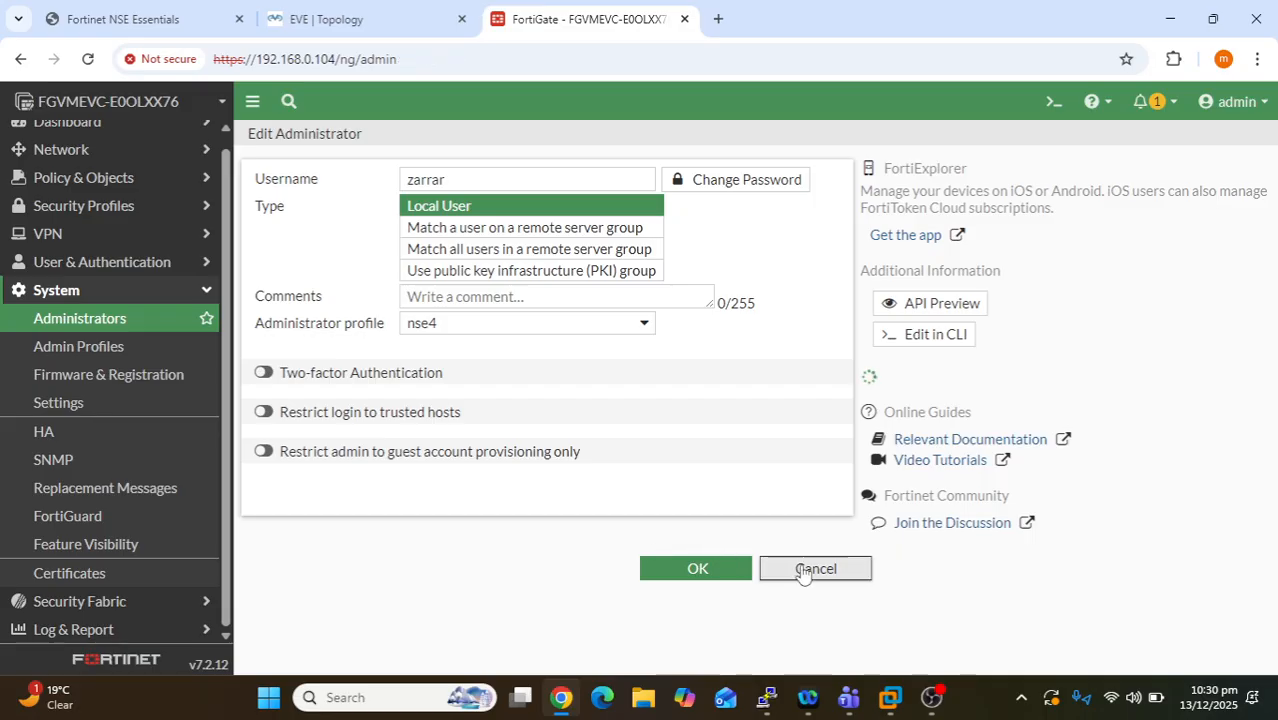
click(104, 352)
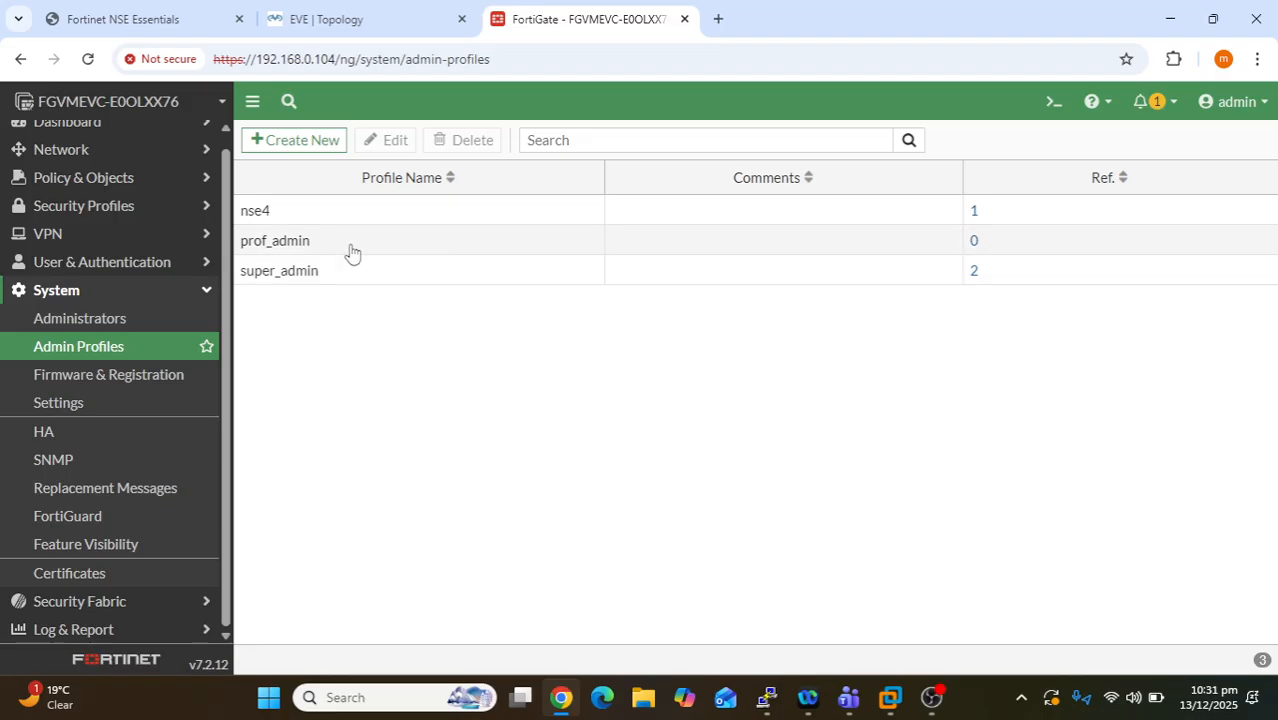
double_click(349, 223)
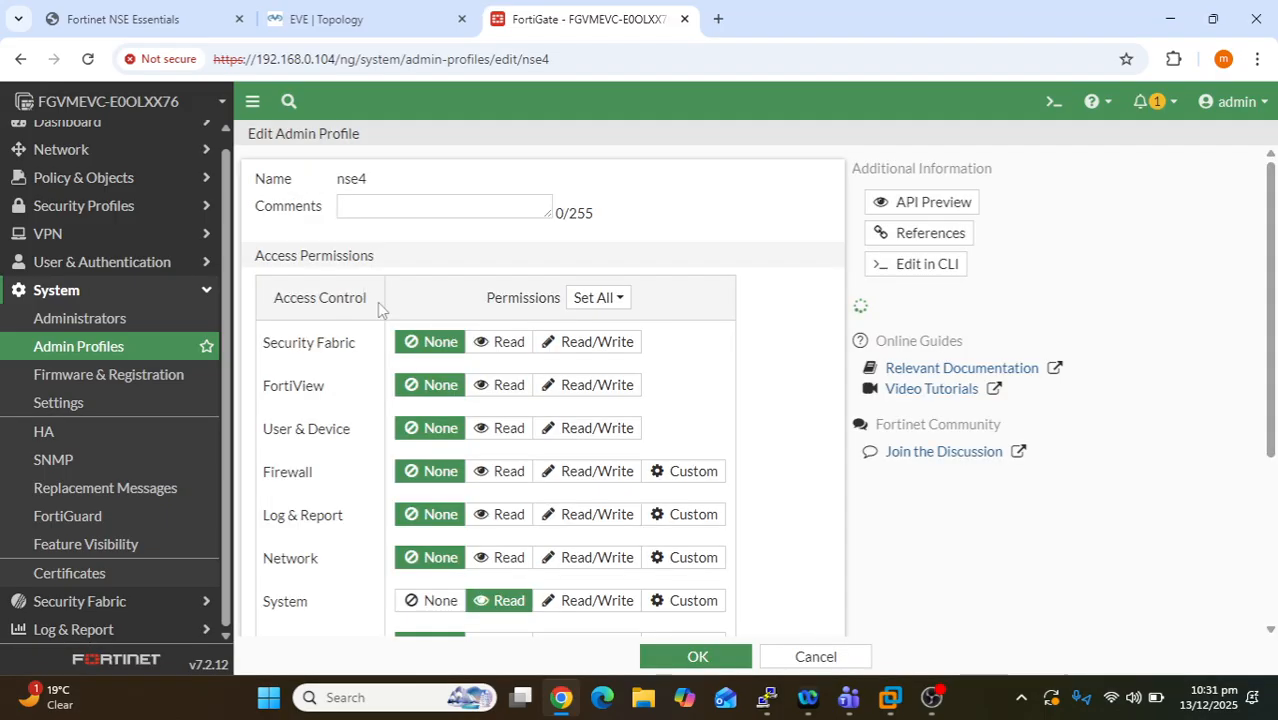
scroll(677, 440, down, 3)
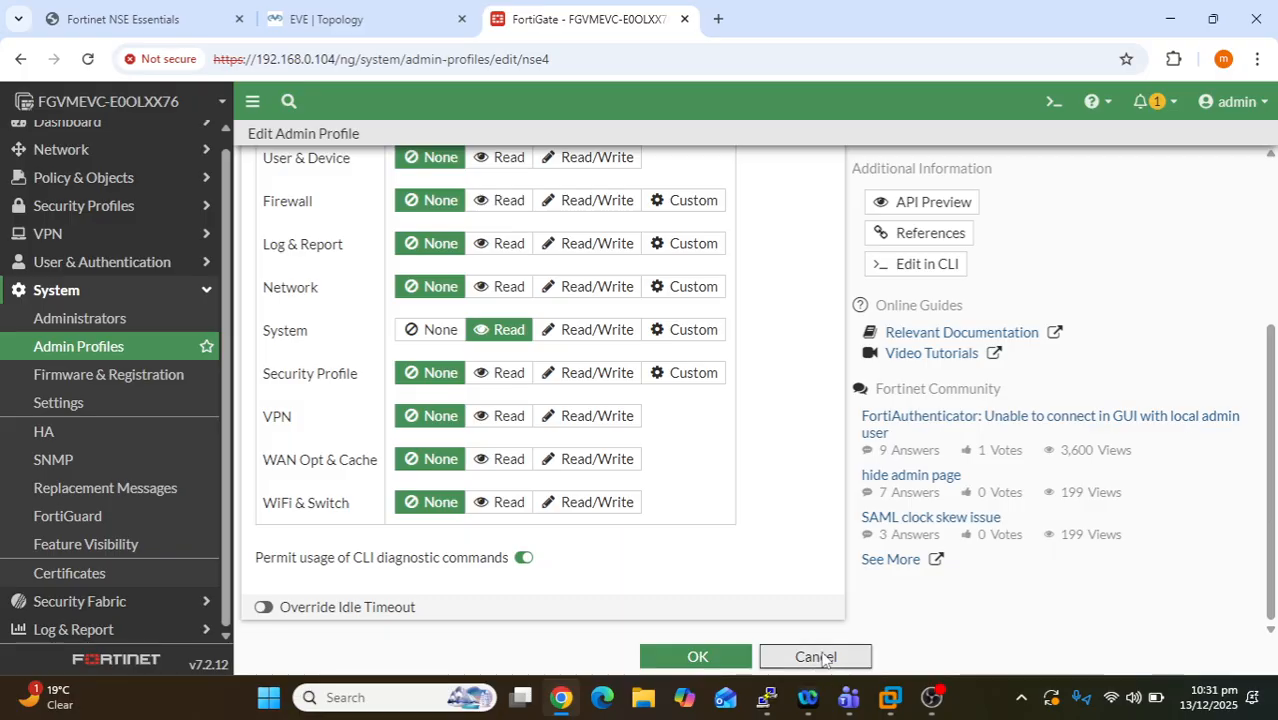
click(813, 656)
click(36, 318)
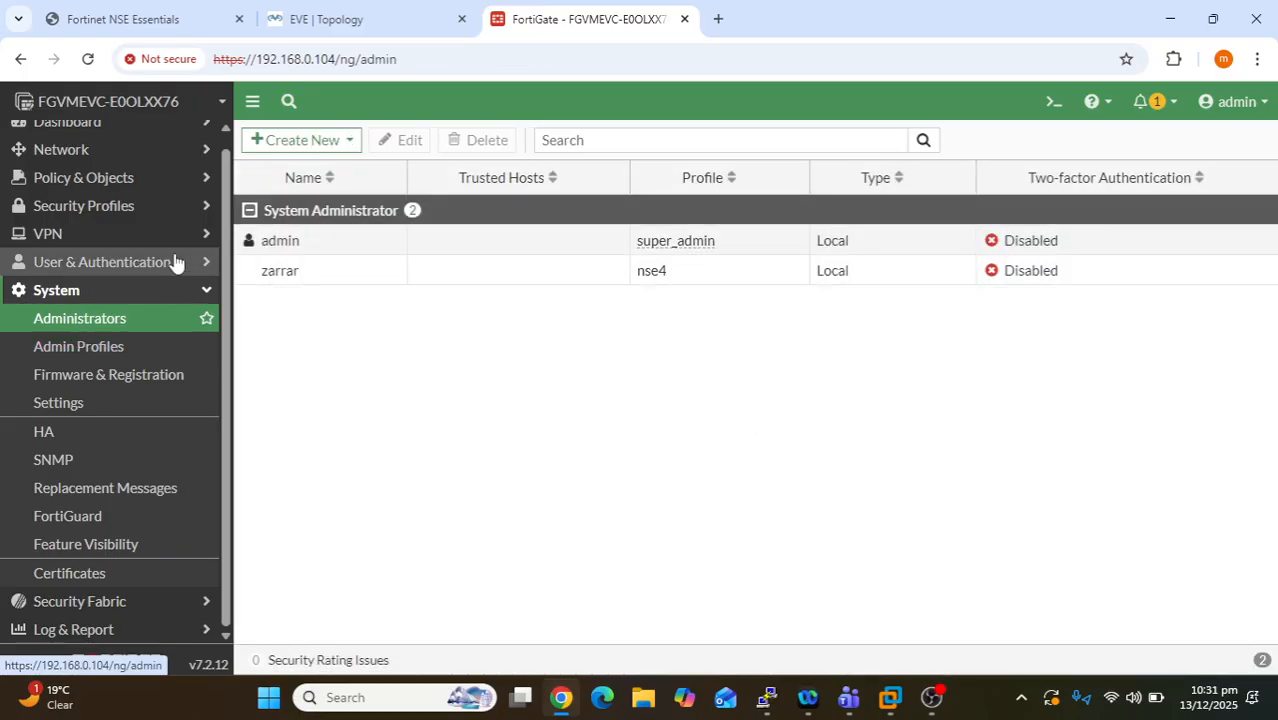
- Reopen the second administrator, inspect its Administrator profile dropdown, and cancel without changes
drag(303, 274, 255, 277)
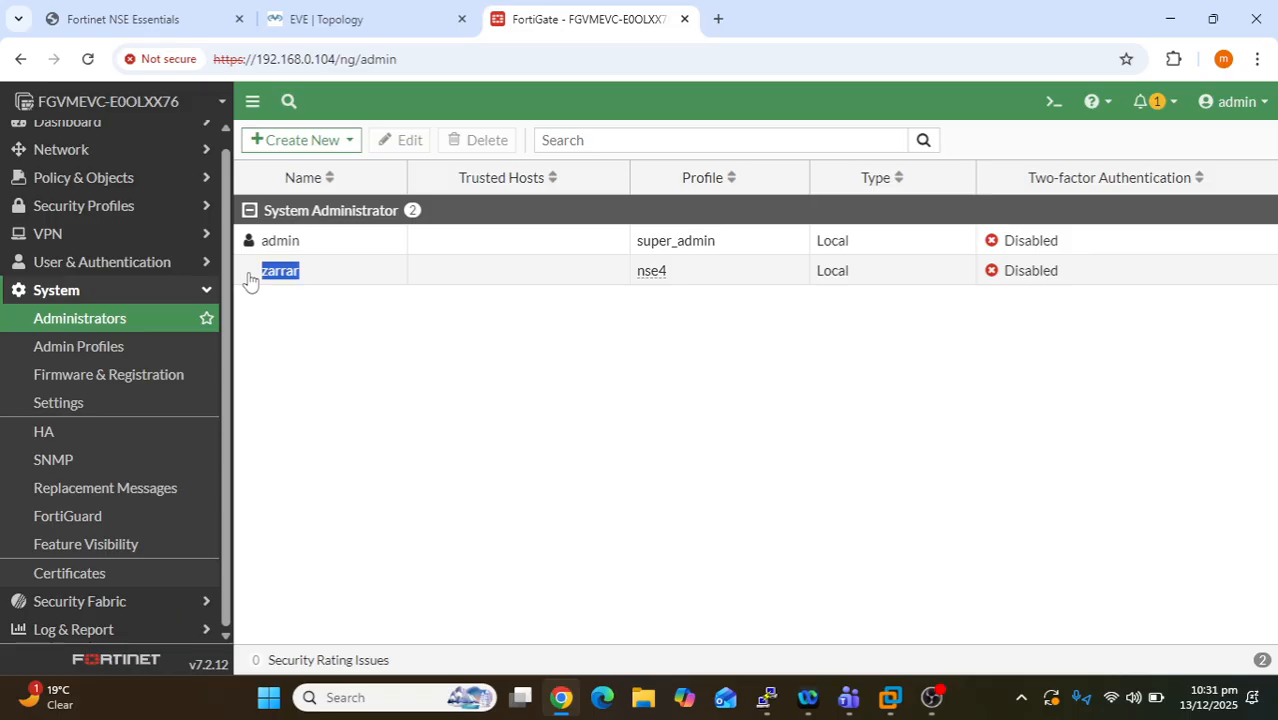
double_click(319, 277)
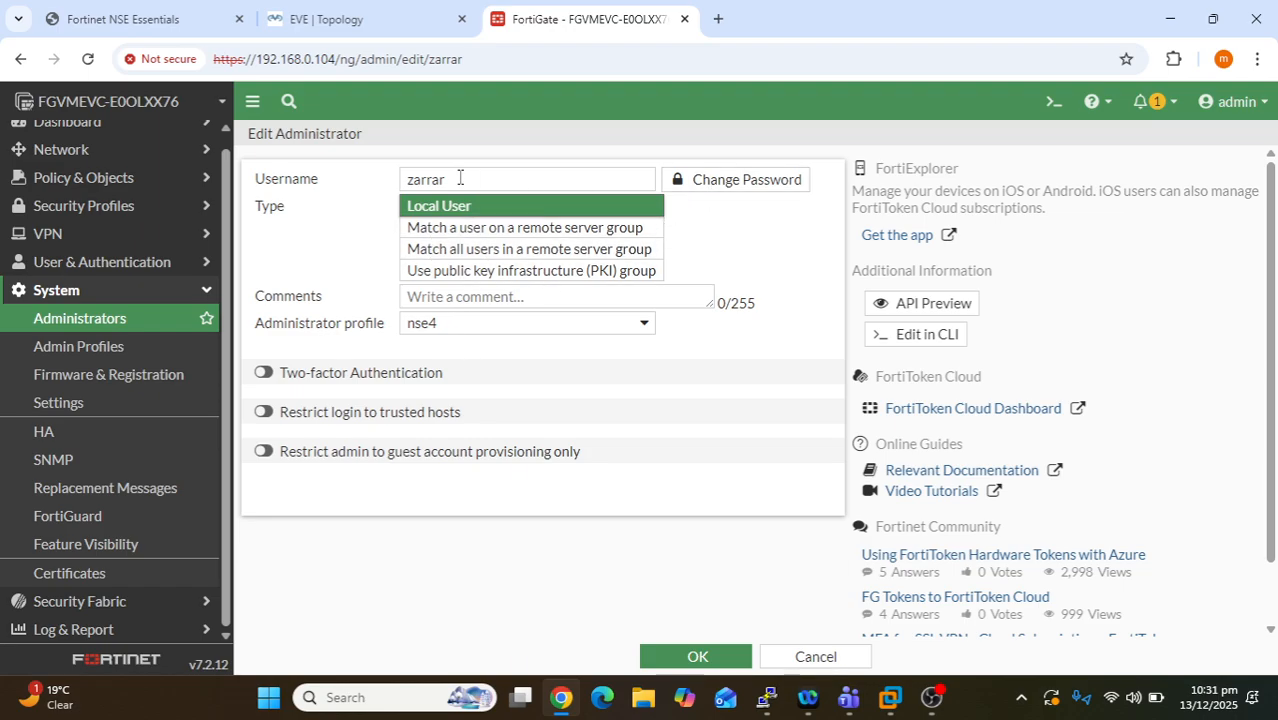
drag(456, 179, 397, 190)
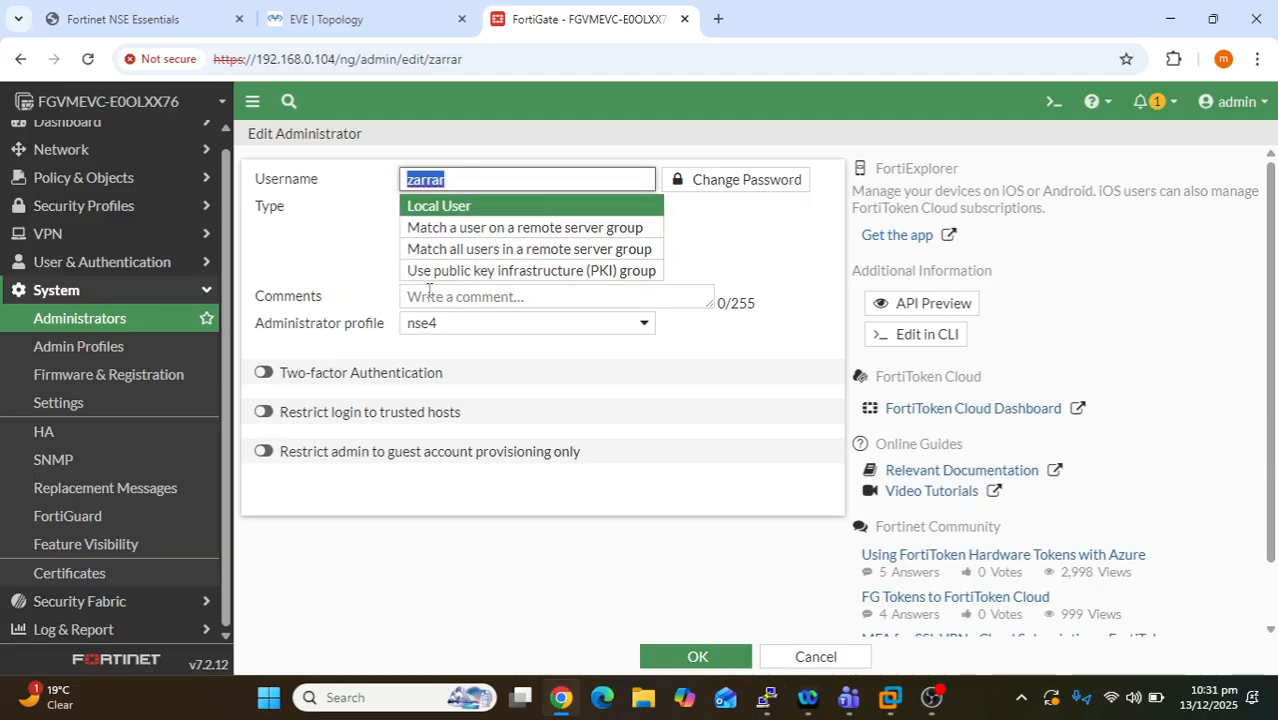
click(488, 331)
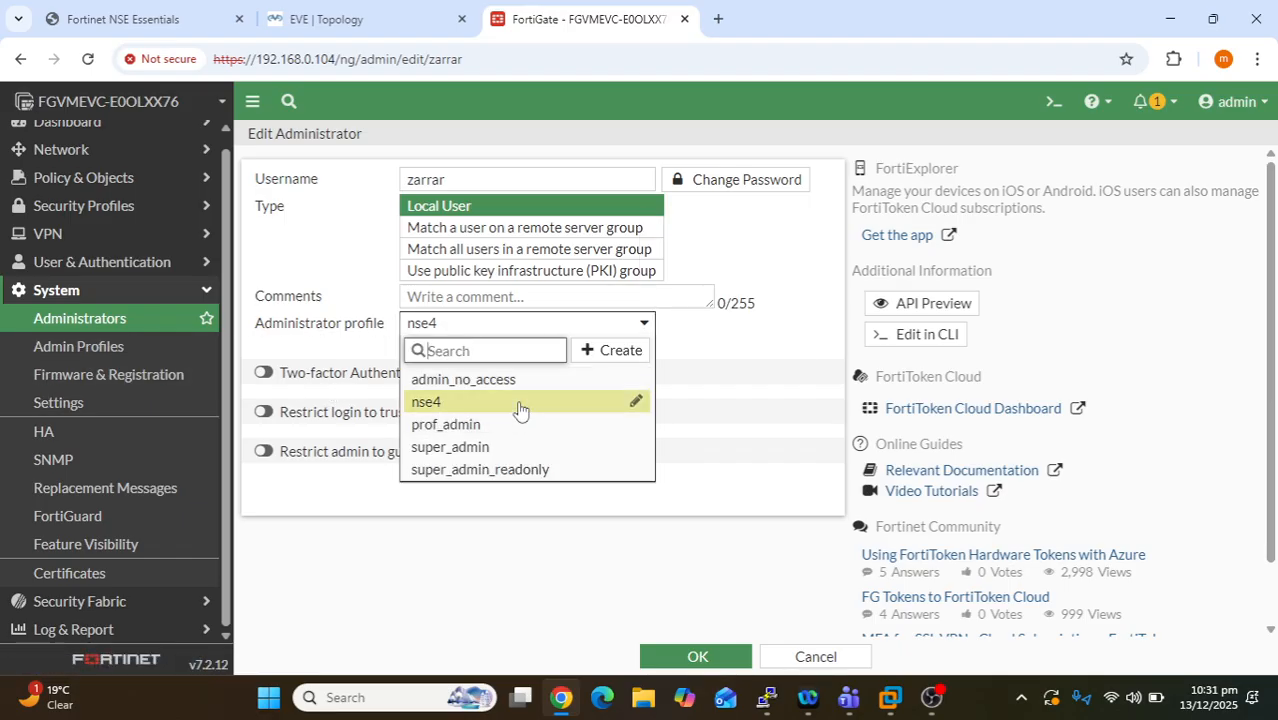
mouse_move(519, 409)
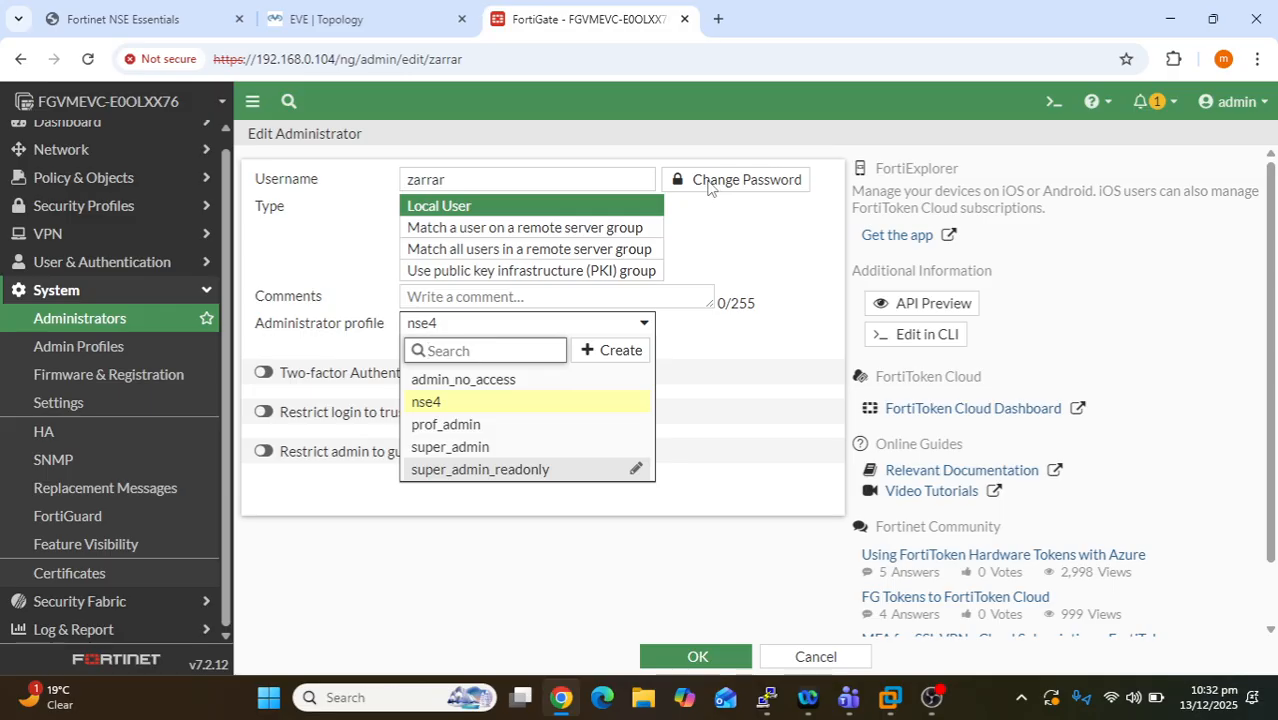
click(790, 653)
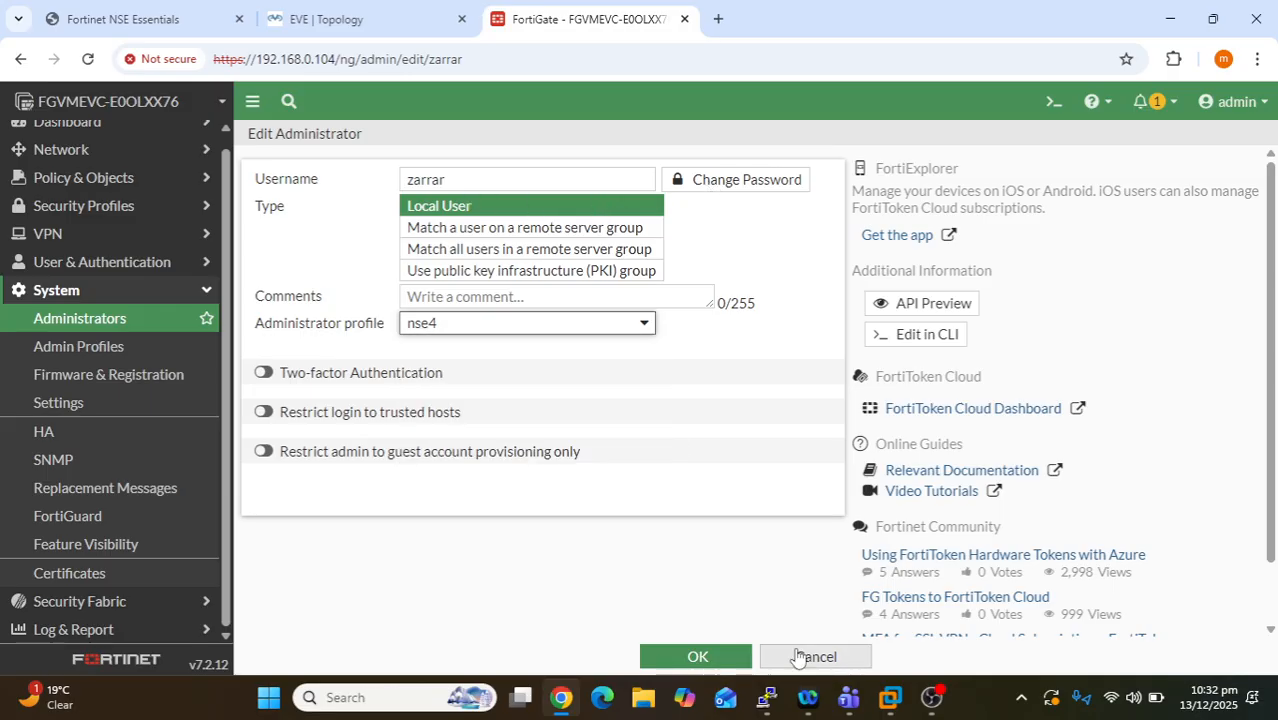
click(799, 655)
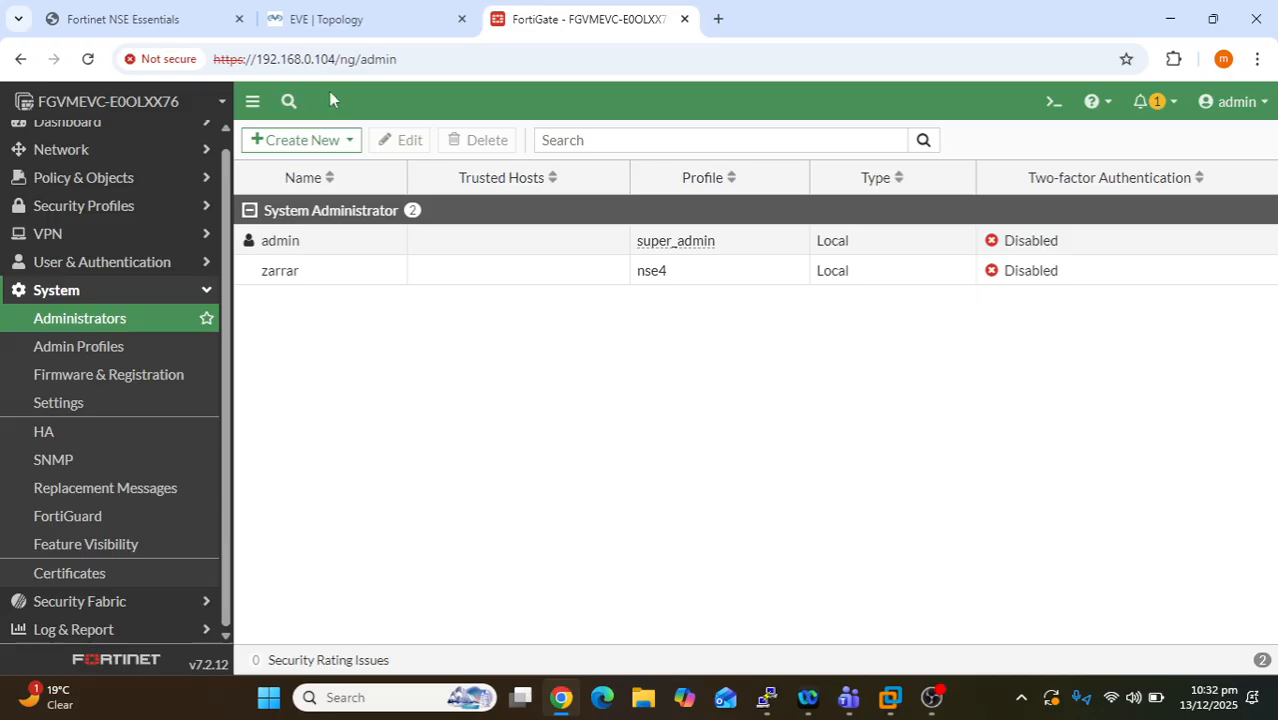
click(312, 140)
click(311, 170)
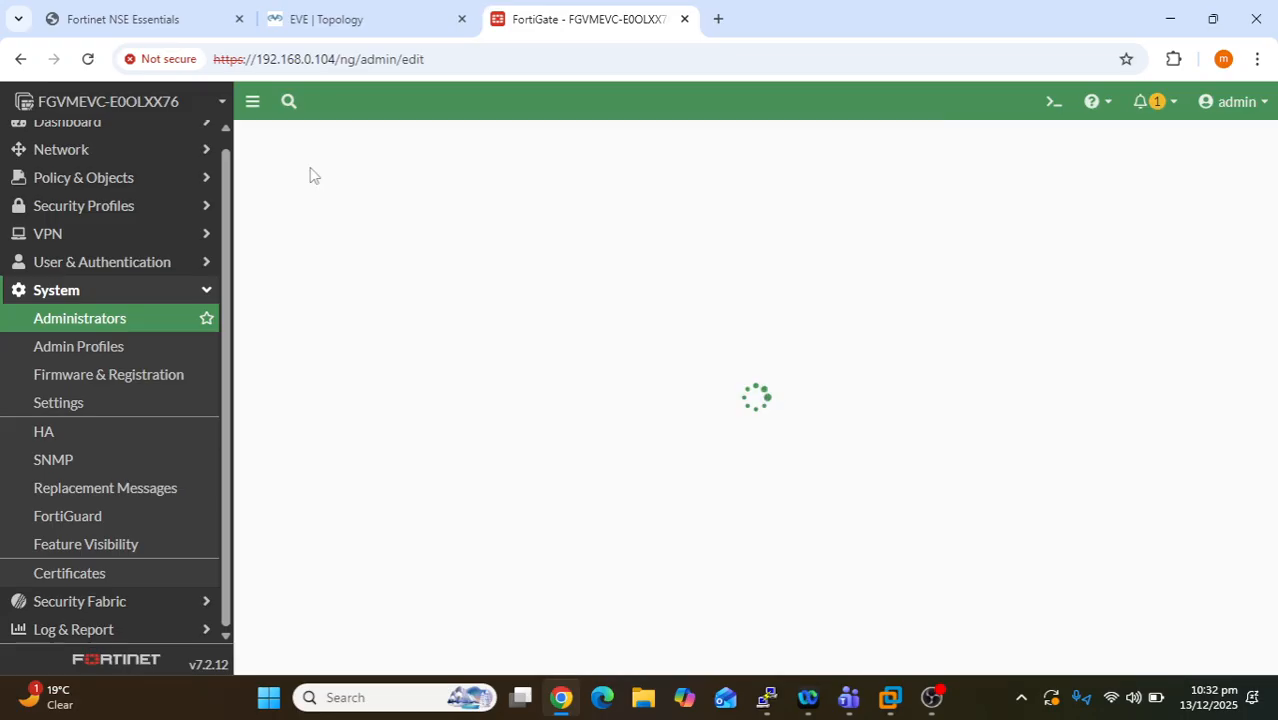
click(815, 657)
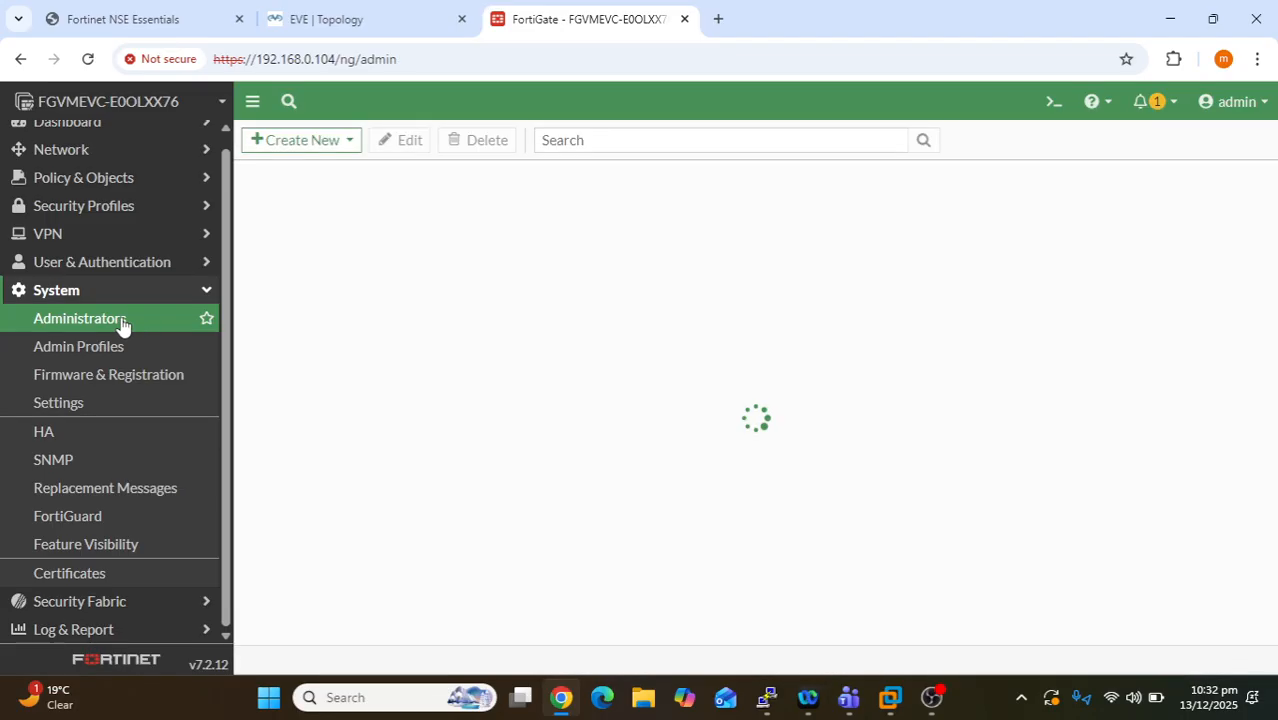
click(316, 145)
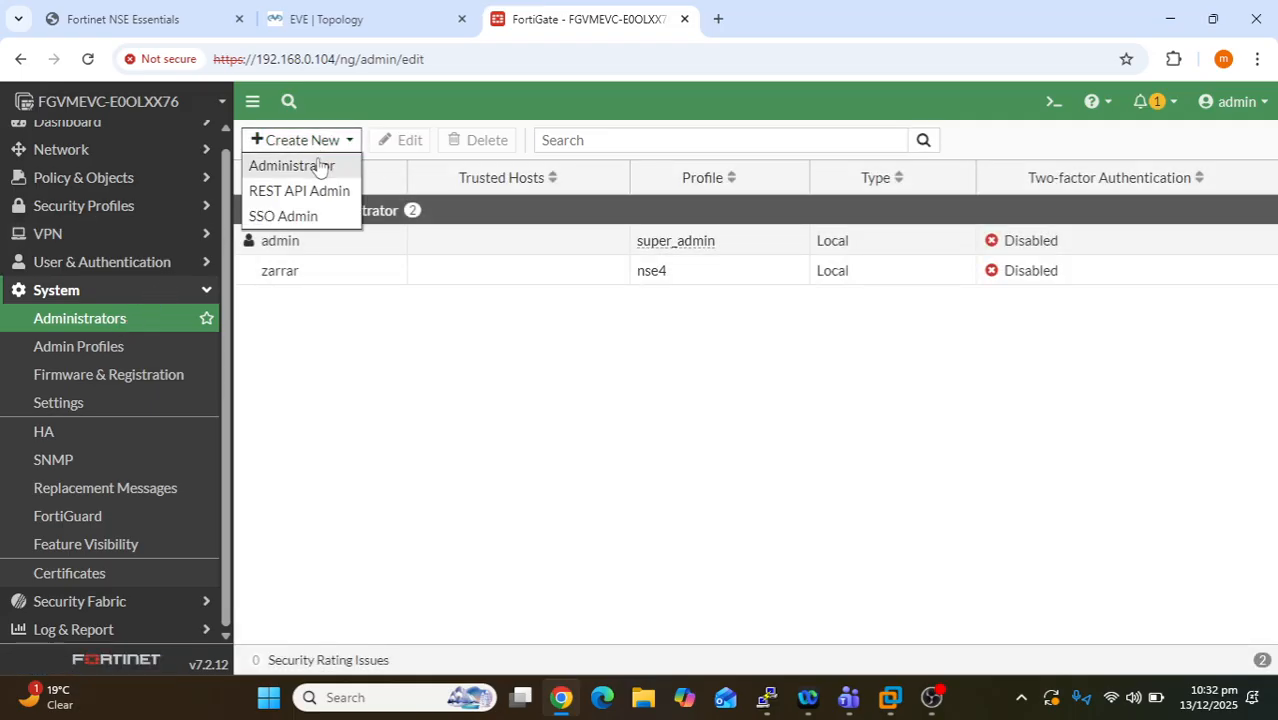
click(320, 165)
click(514, 176)
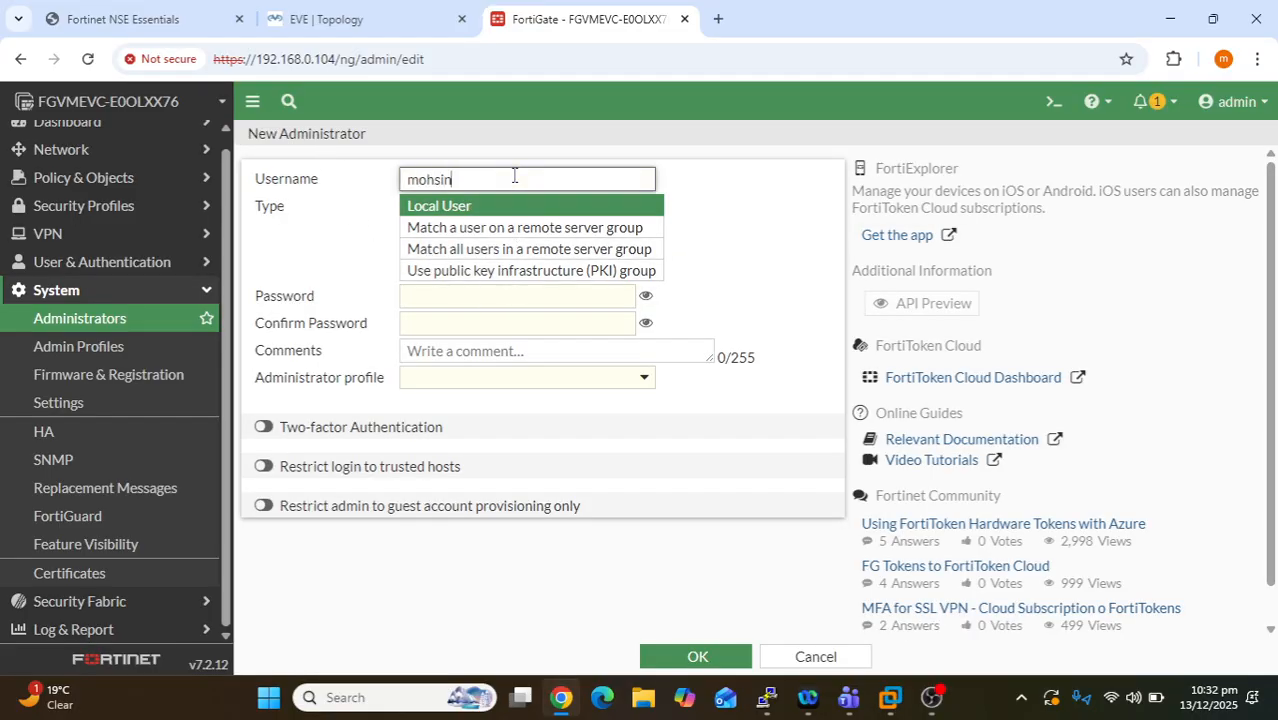
click(499, 298)
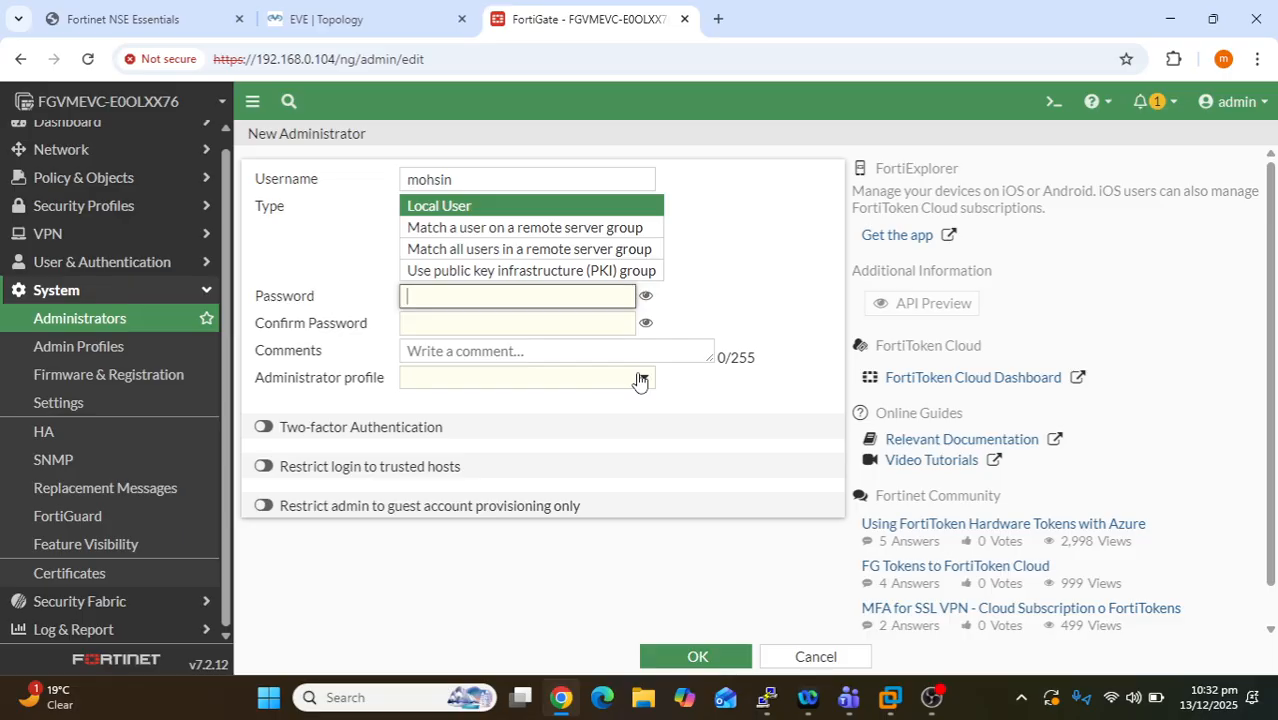
click(815, 657)
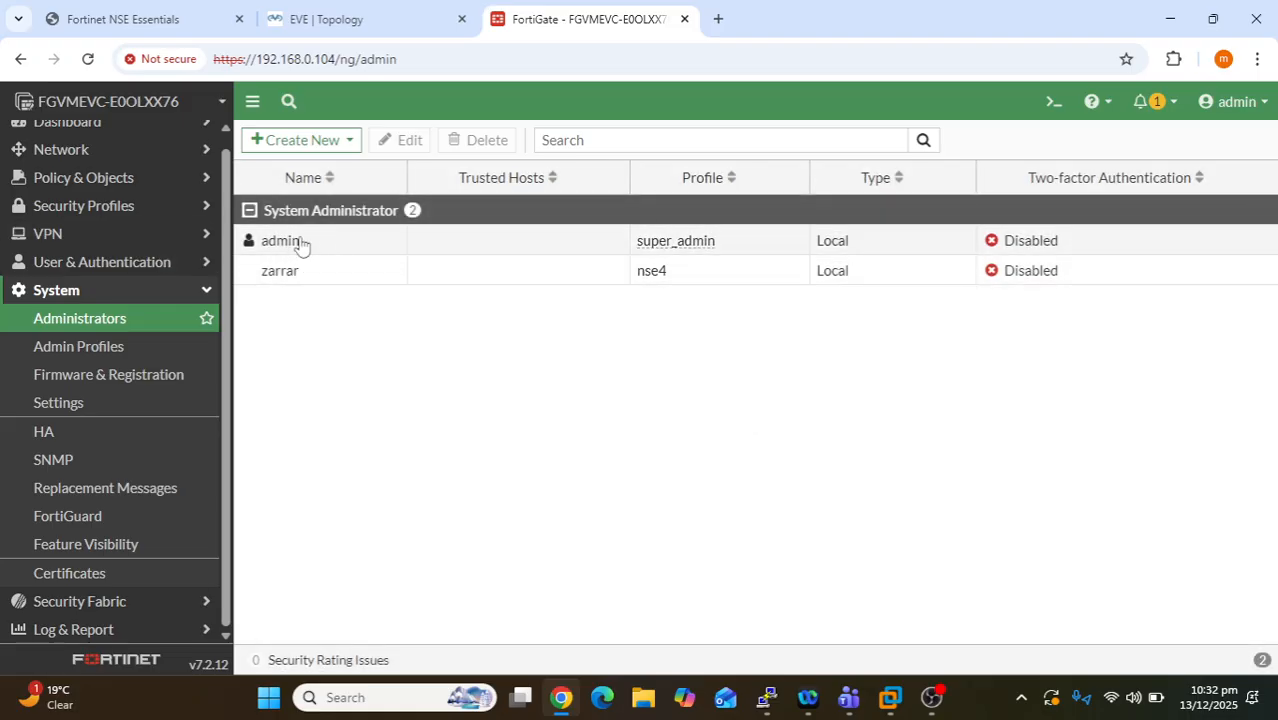
drag(305, 240, 265, 257)
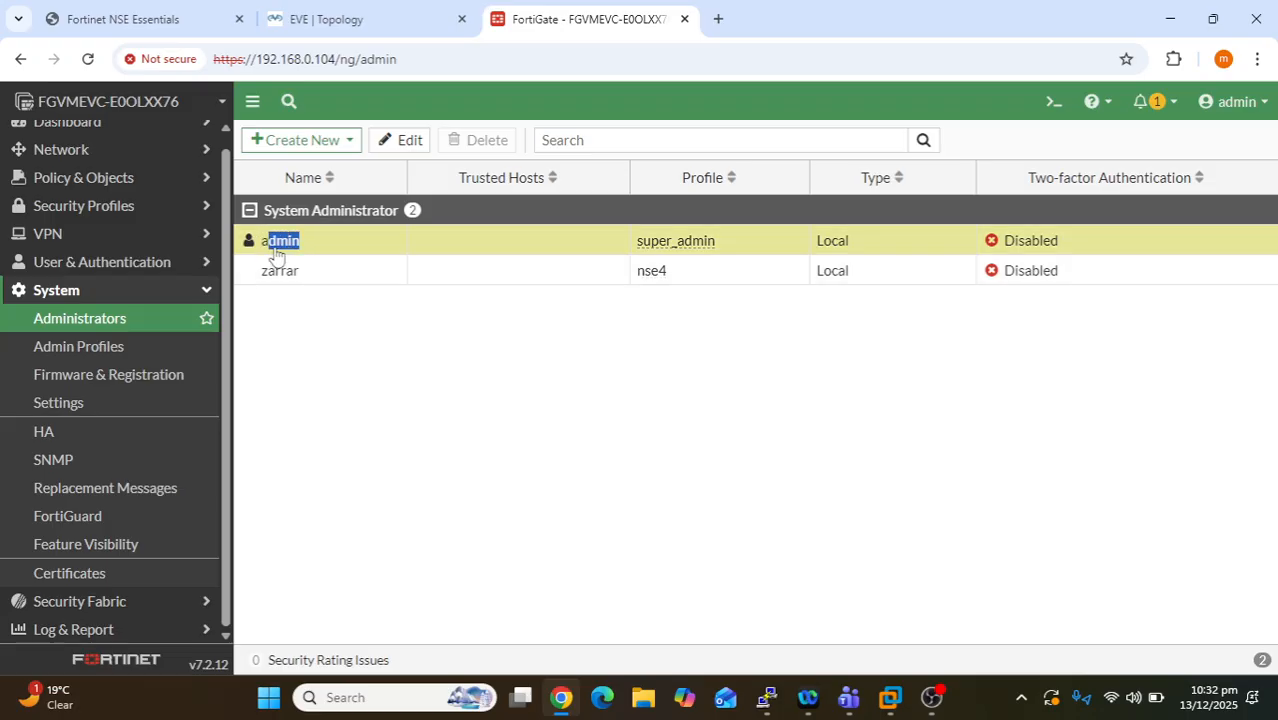
click(323, 252)
drag(310, 245, 261, 249)
click(278, 254)
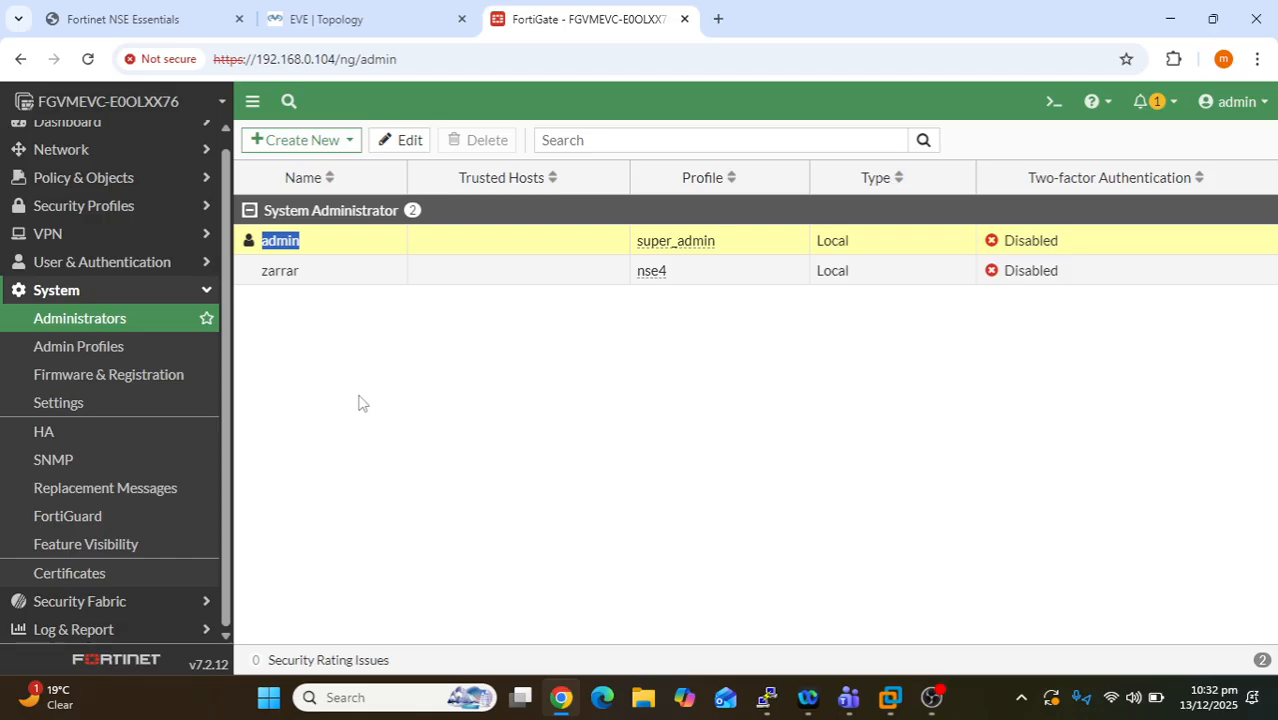
click(320, 350)
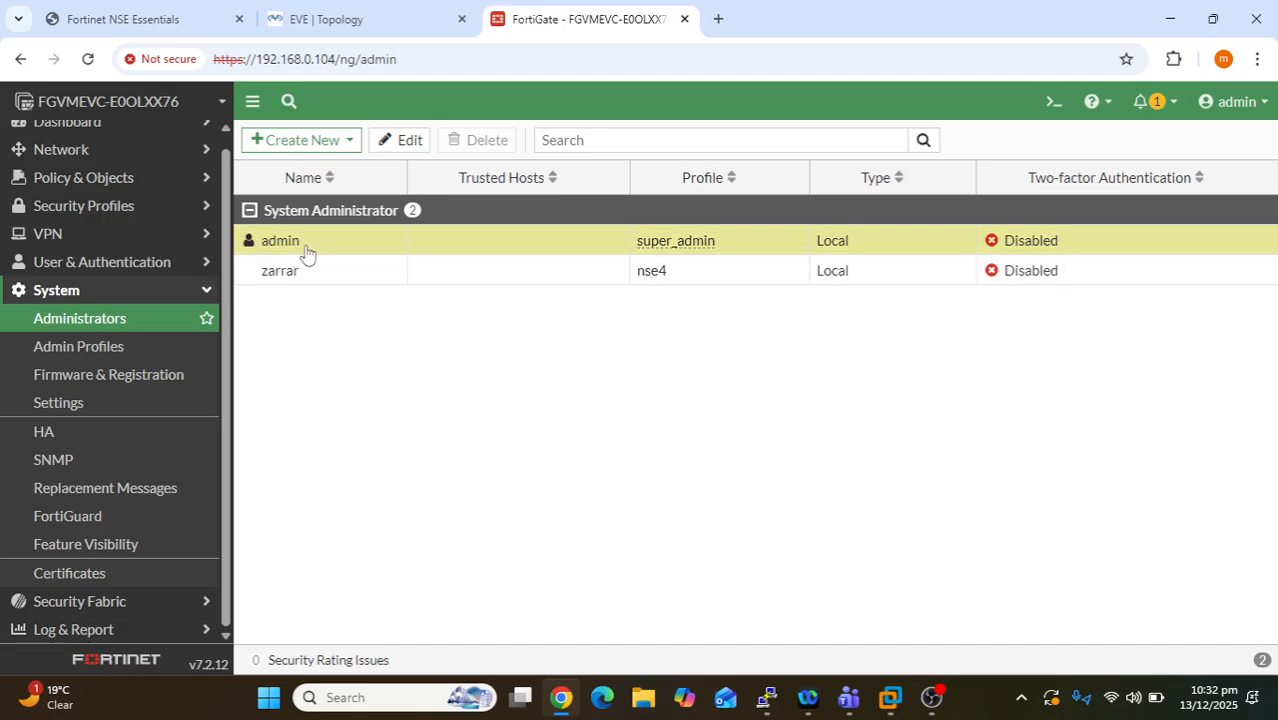
double_click(276, 249)
click(1234, 101)
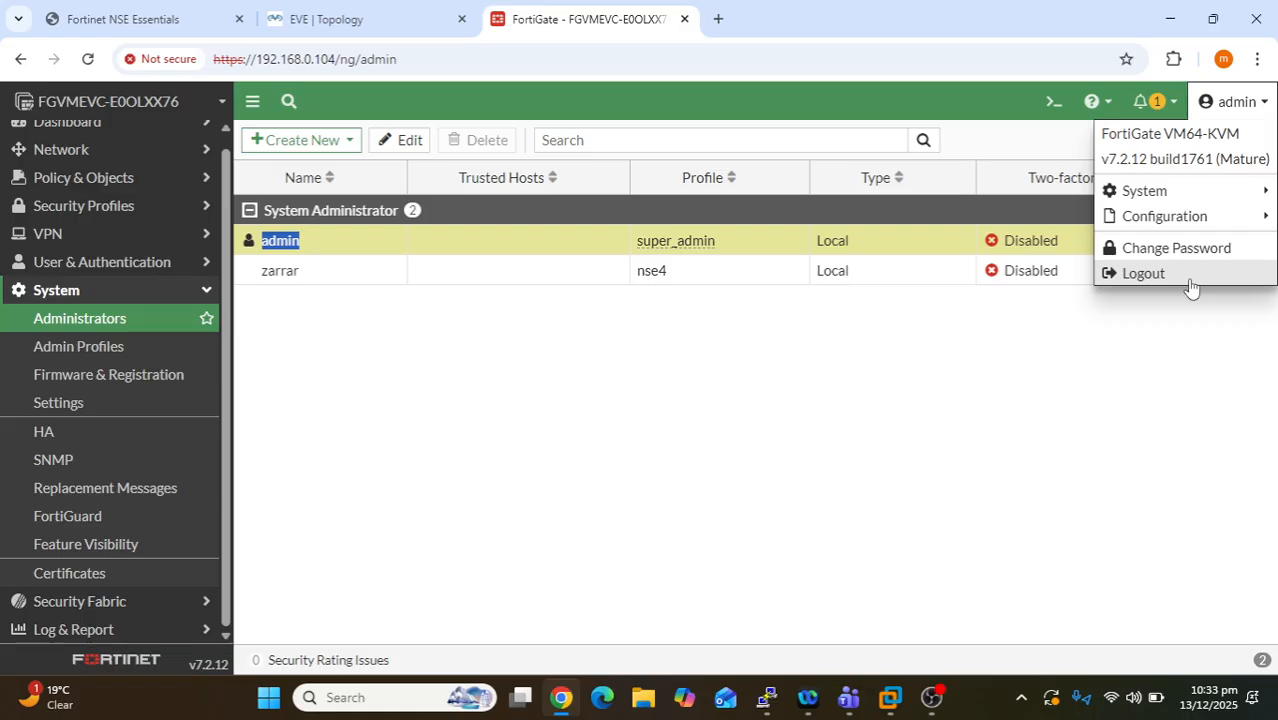
click(840, 421)
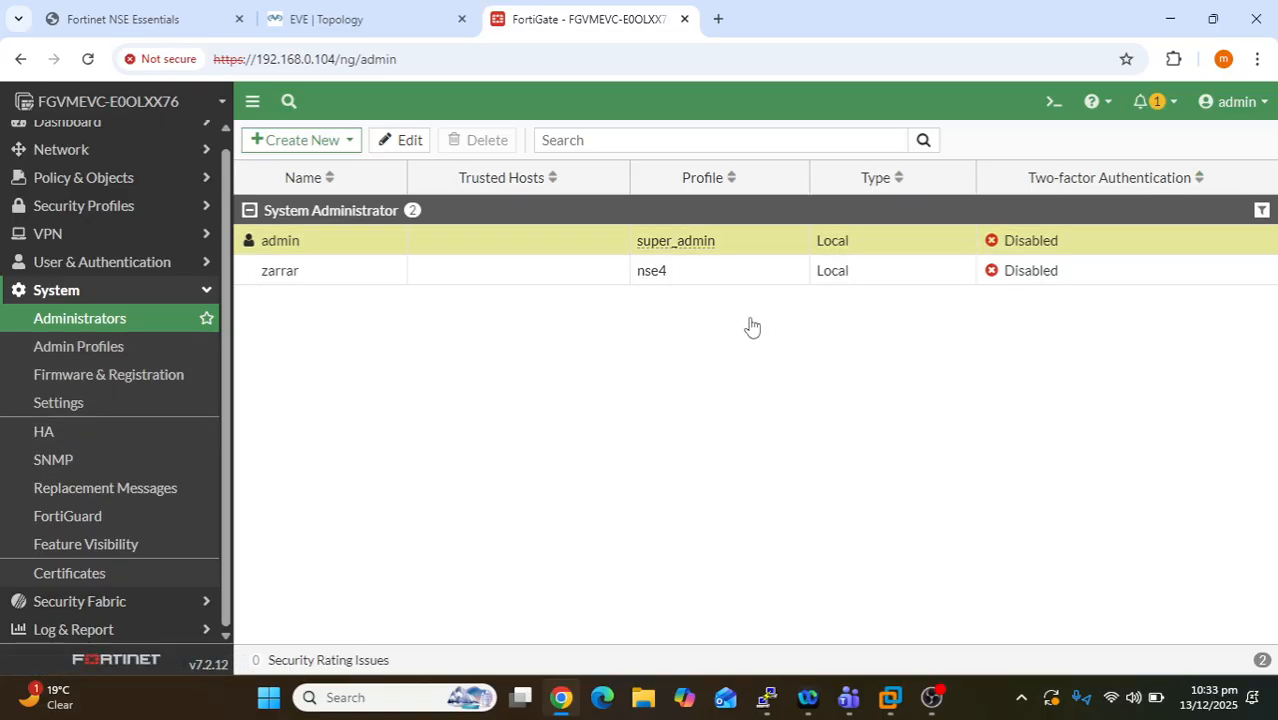
- In System > Settings, replace the host name with NSE-4-Batch6
click(75, 403)
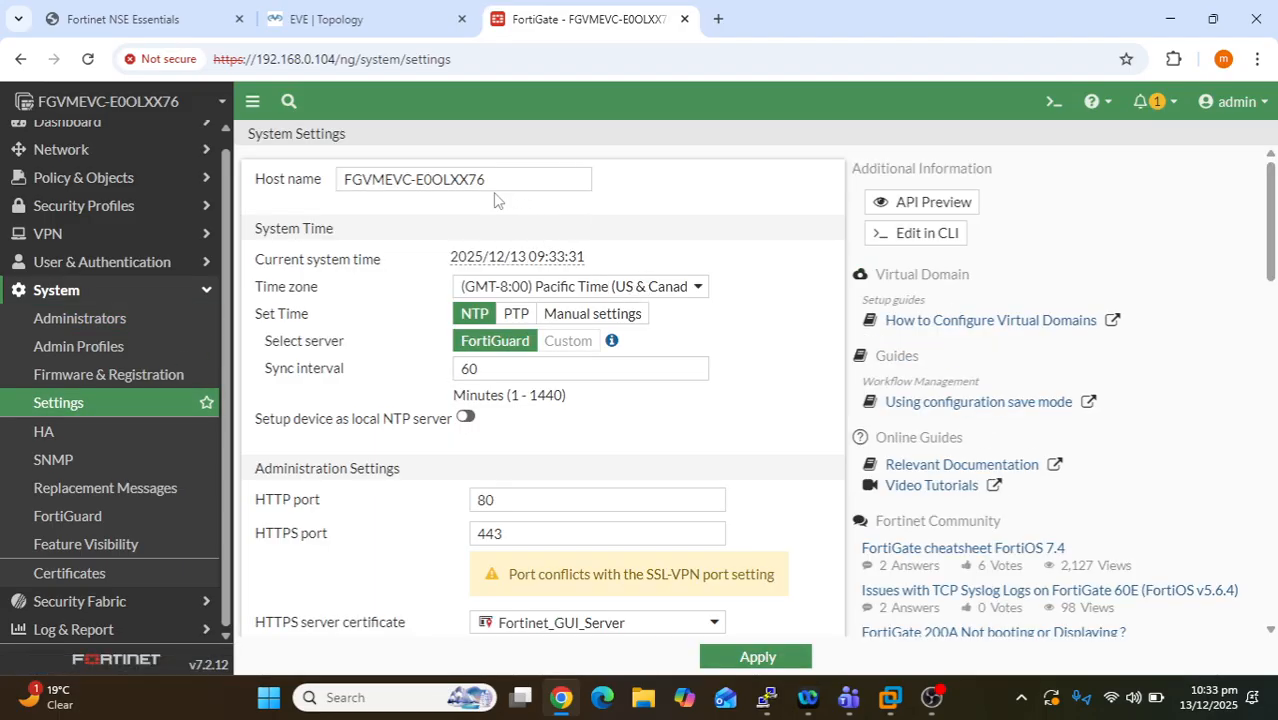
drag(500, 180, 305, 194)
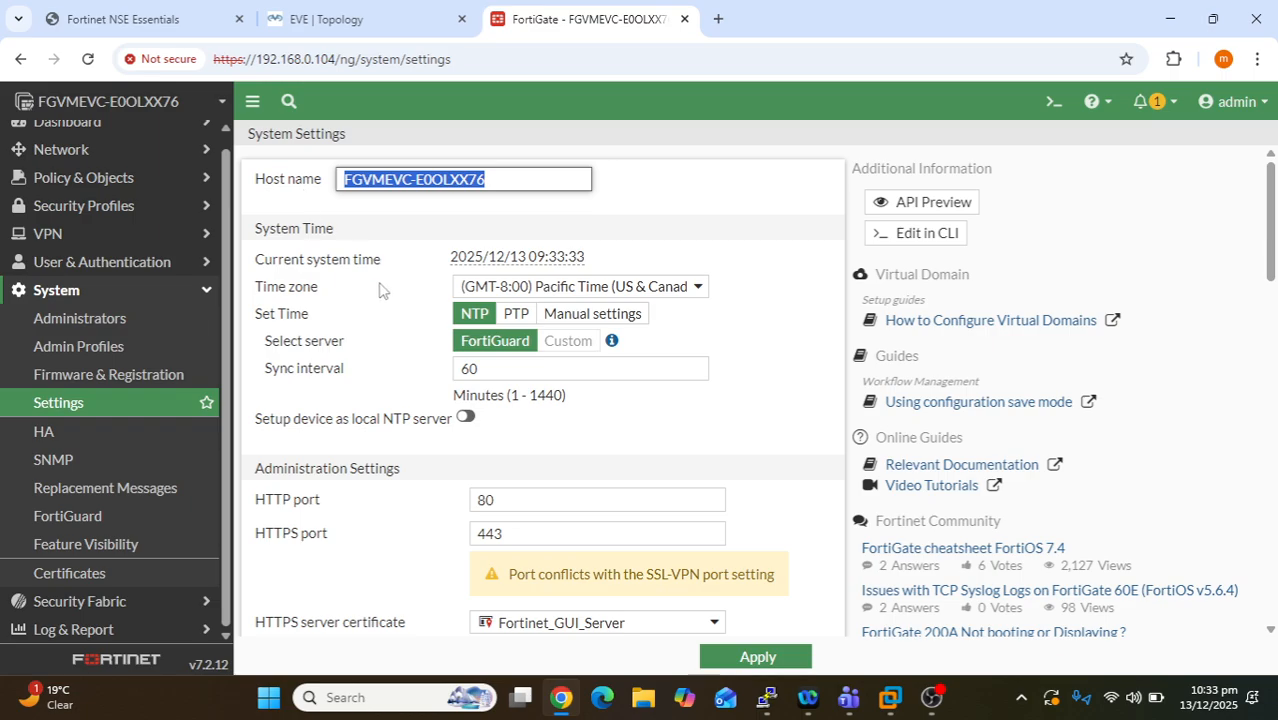
key(BackSpace)
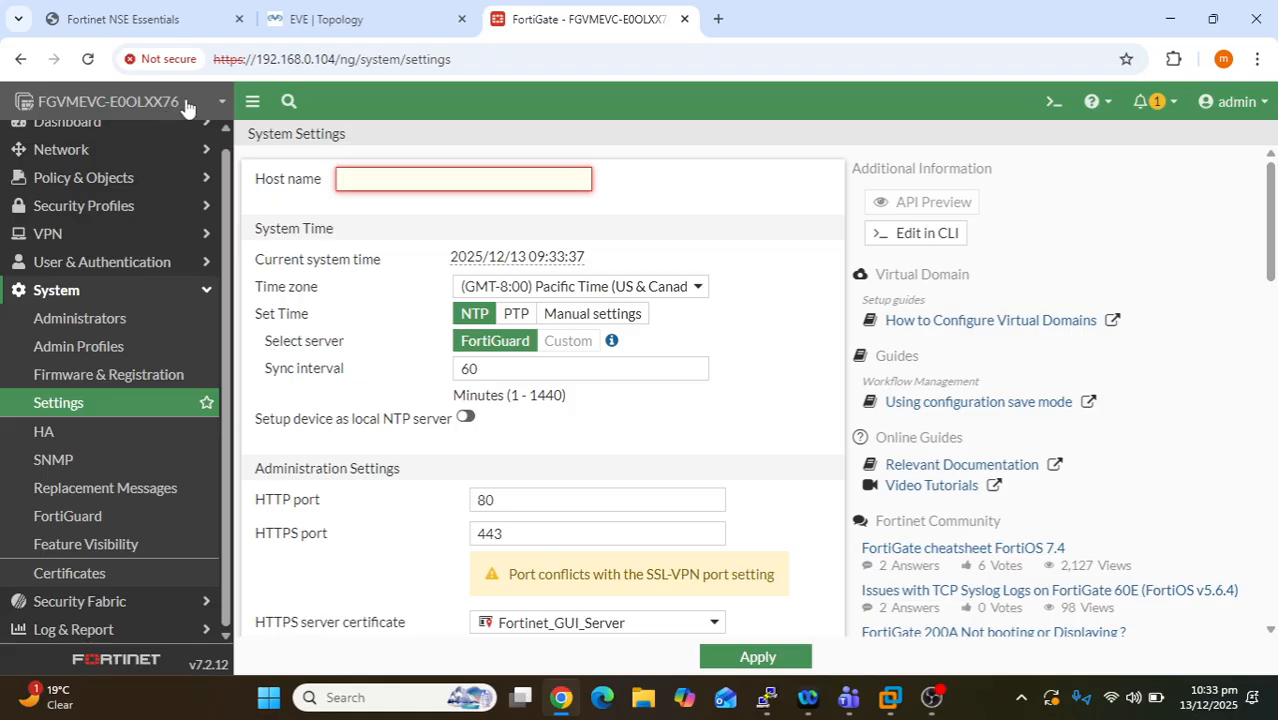
click(86, 106)
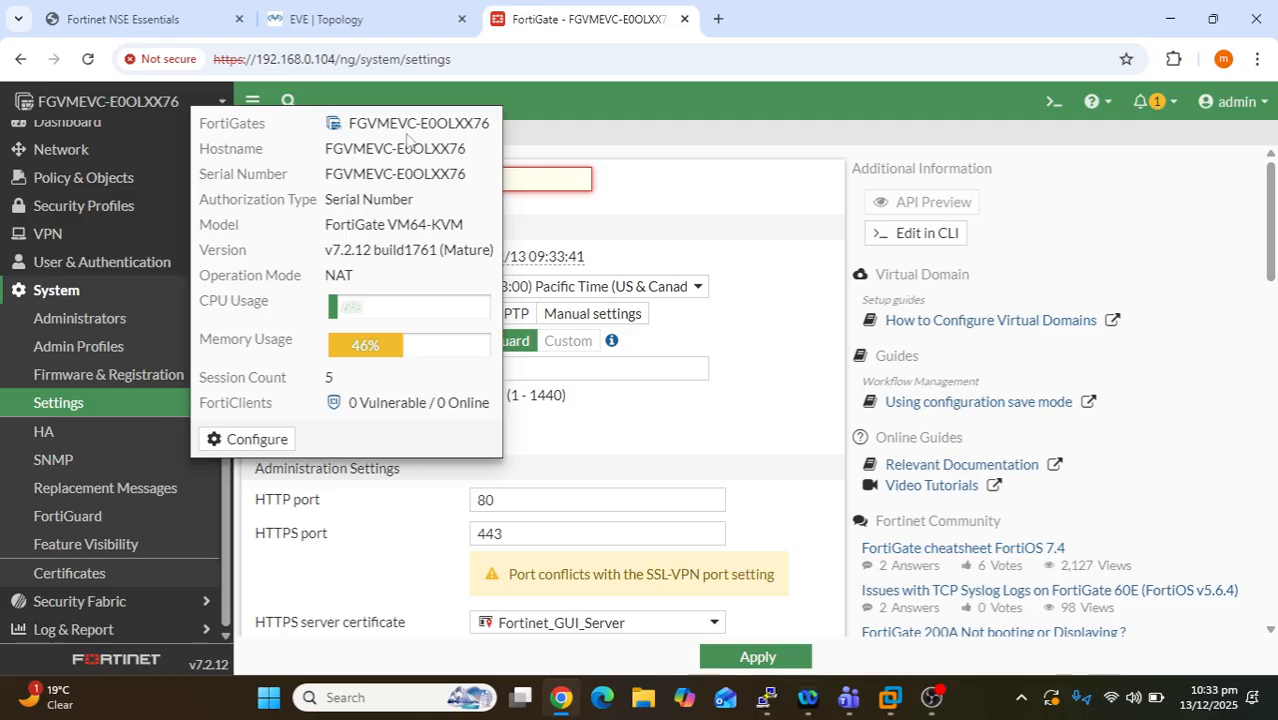
click(564, 189)
click(563, 185)
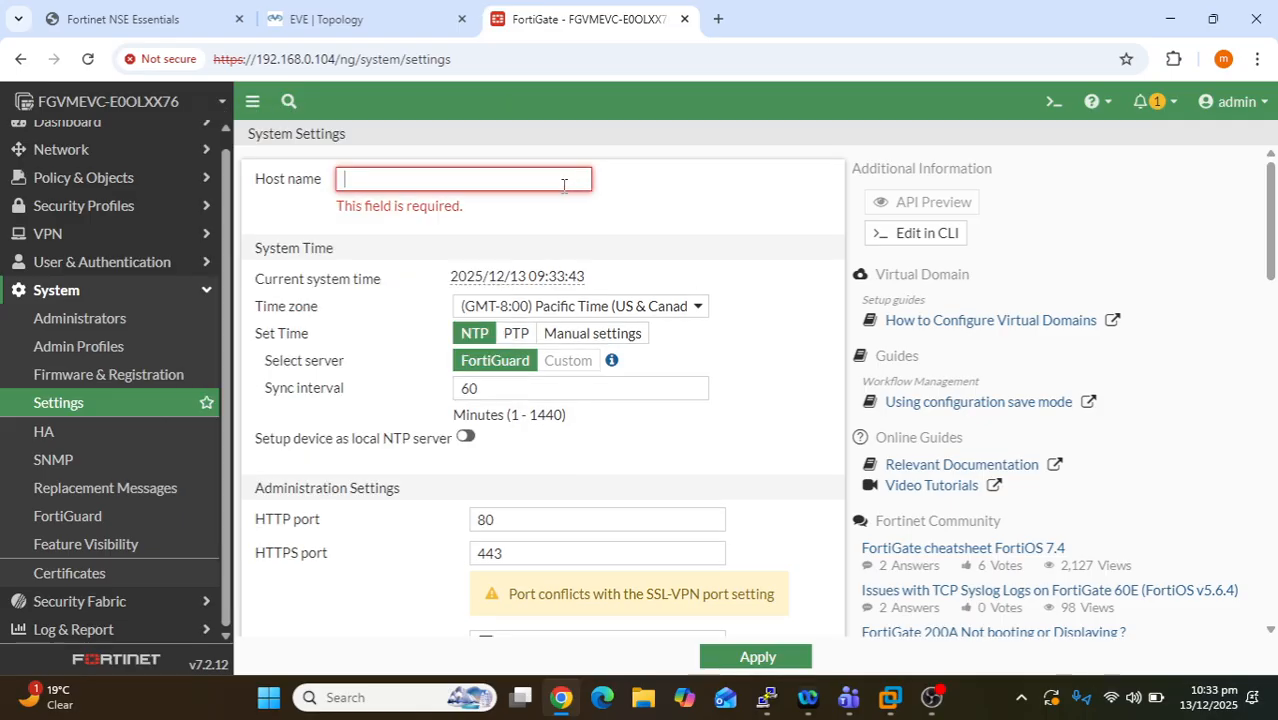
text(NSE-4)
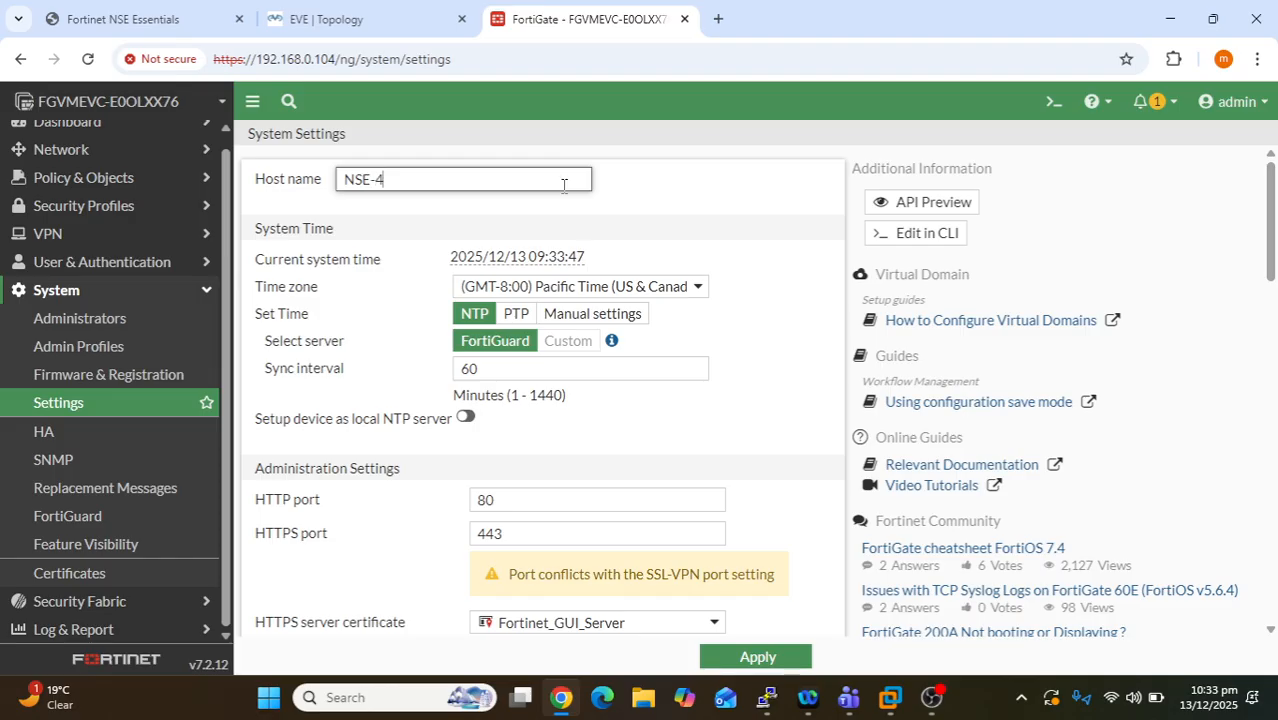
text(-Batch6)
- Search 'isla' and set the time zone to (GMT+5:00) Islamabad, Karachi, Tashkent
mouse_move(571, 257)
click(700, 291)
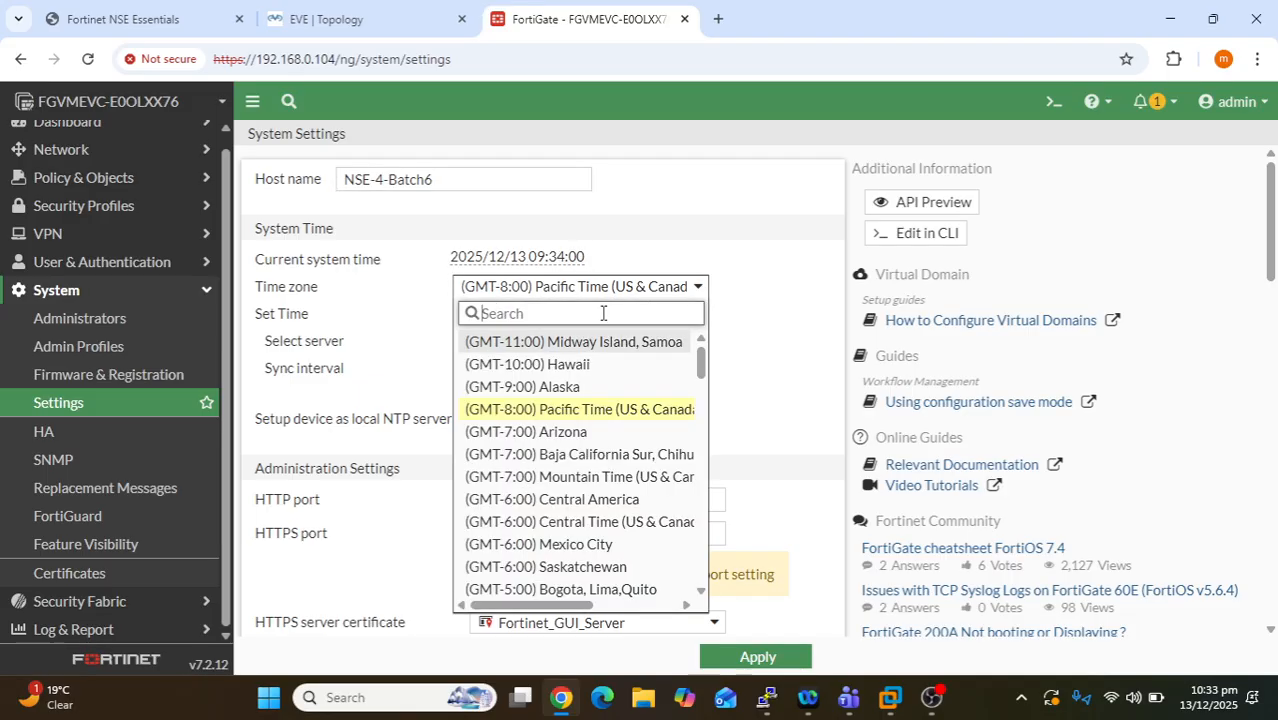
text(isla)
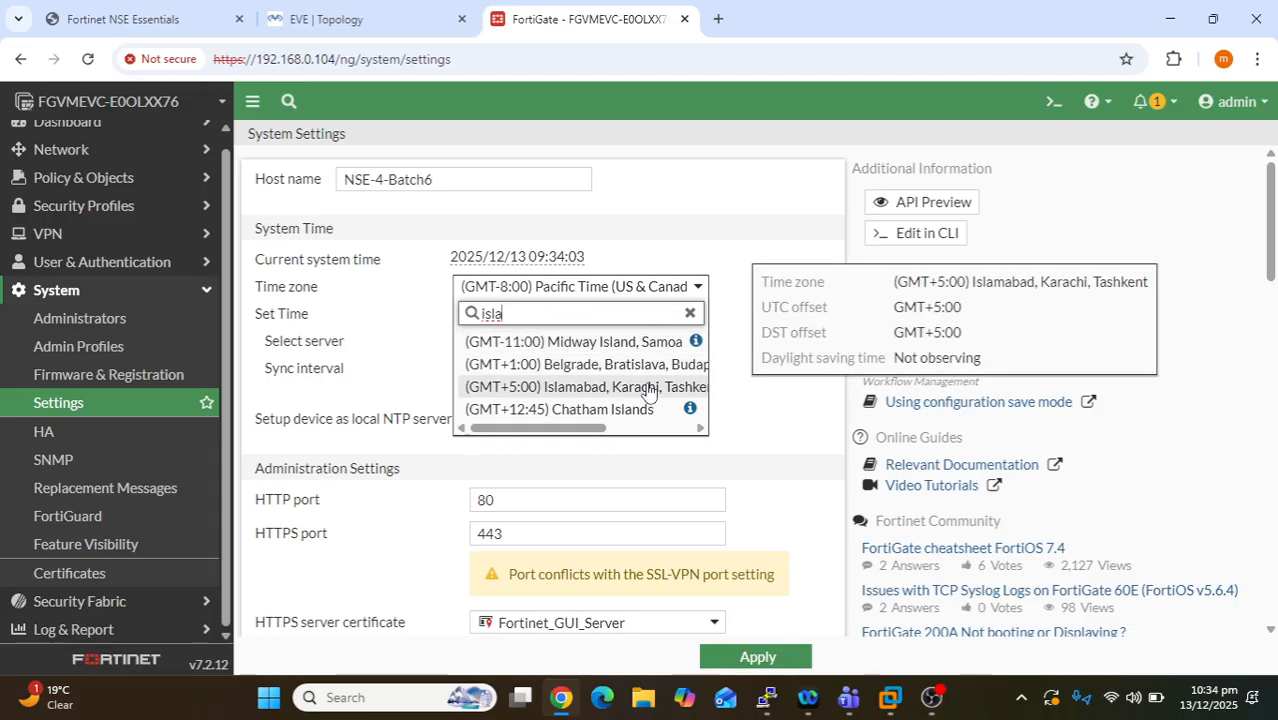
click(654, 387)
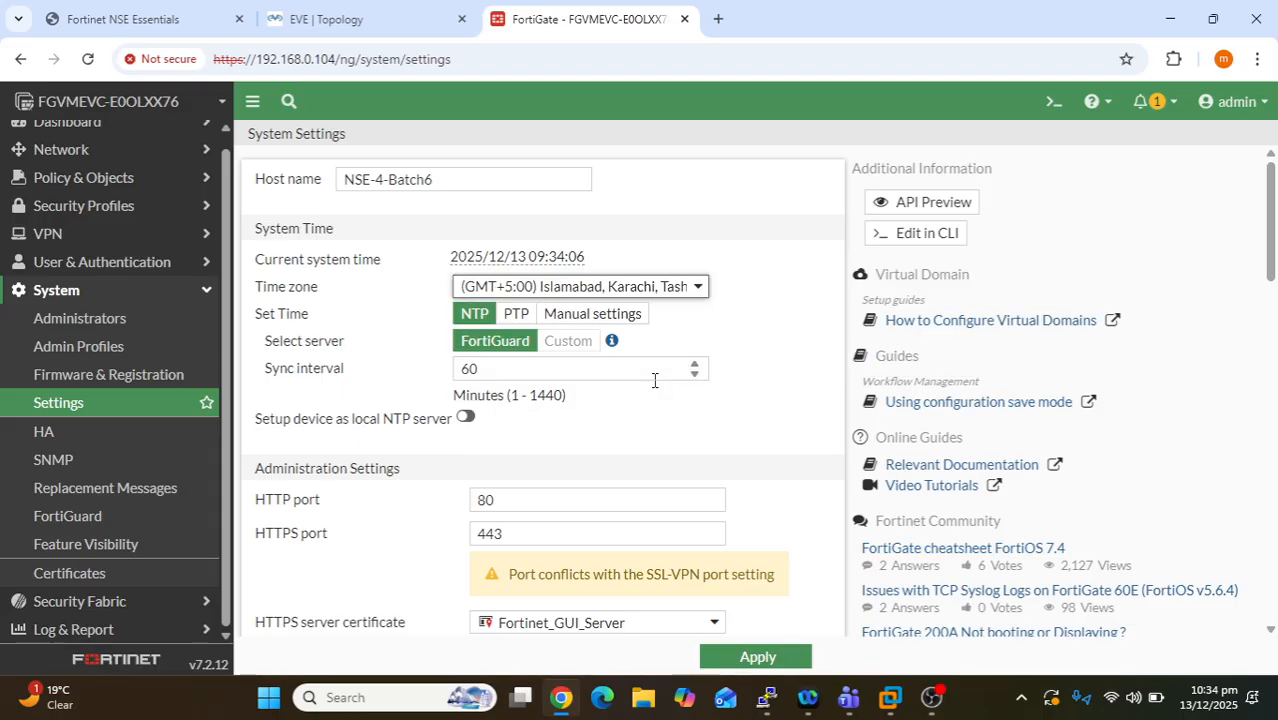
mouse_move(505, 293)
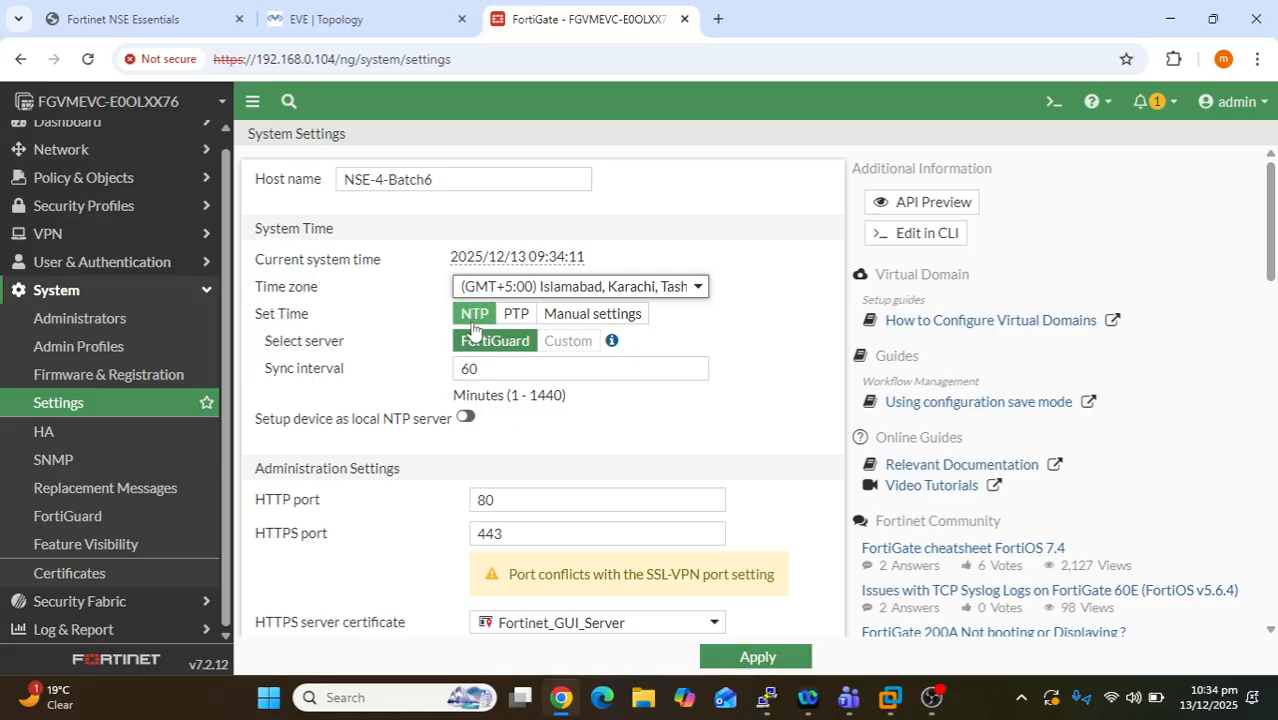
- Review the 60-minute sync interval and the HTTP, HTTPS 443 and Telnet port settings
double_click(468, 368)
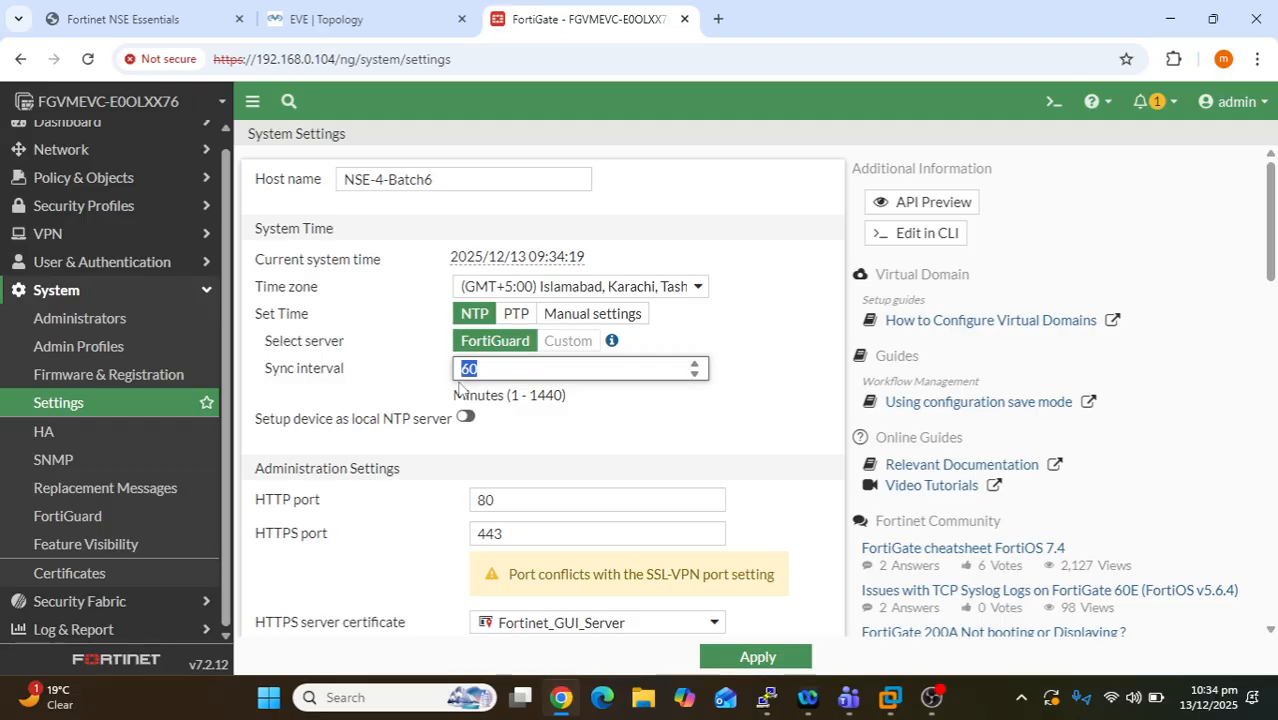
scroll(421, 481, down, 1)
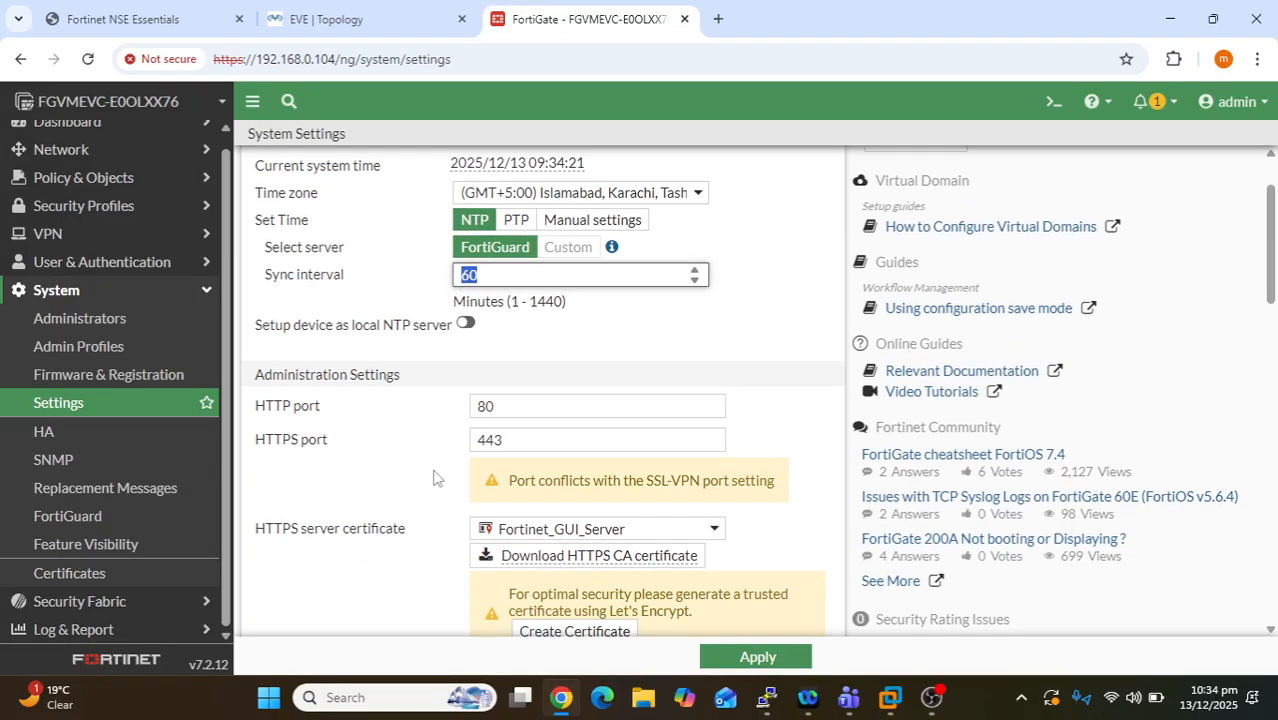
scroll(434, 467, down, 1)
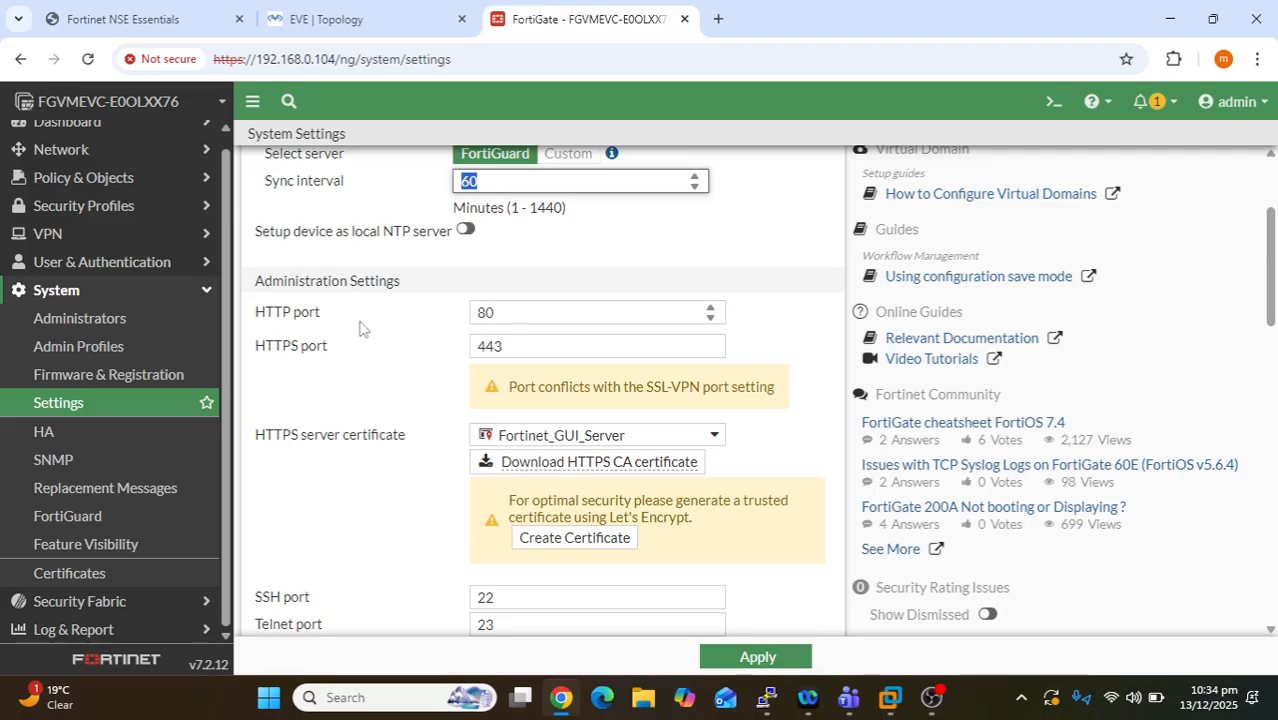
click(503, 315)
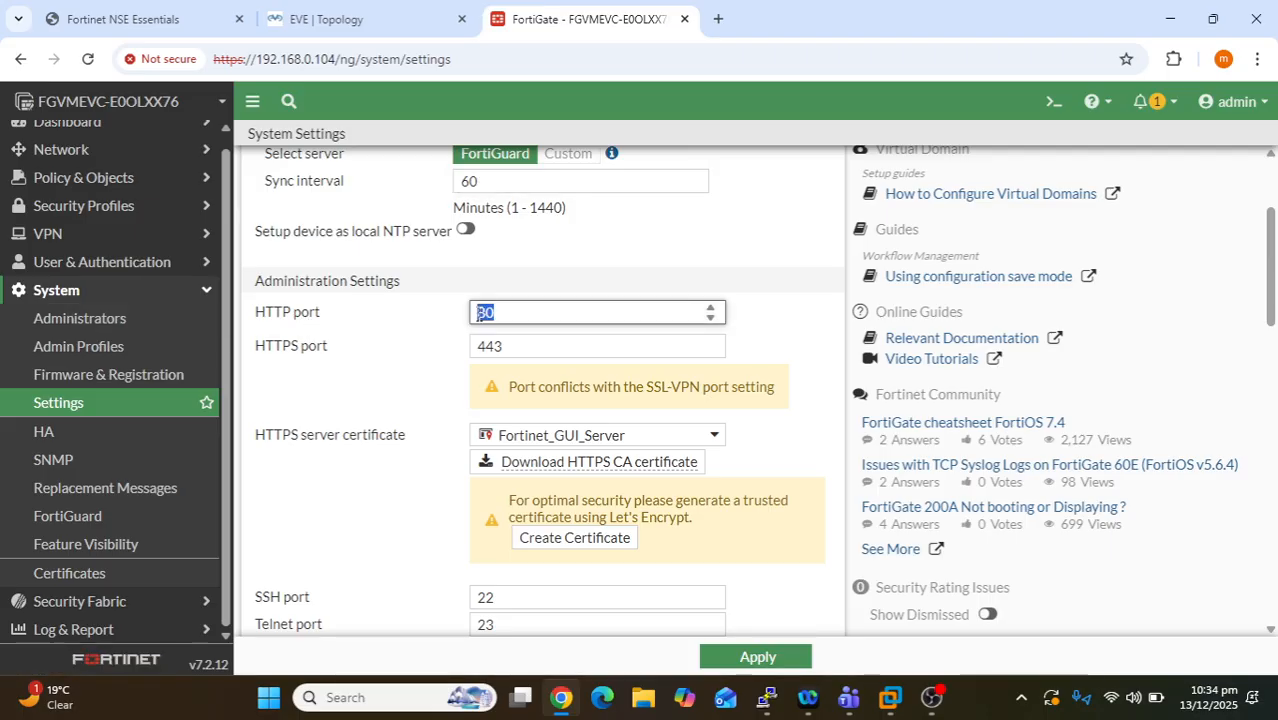
click(506, 347)
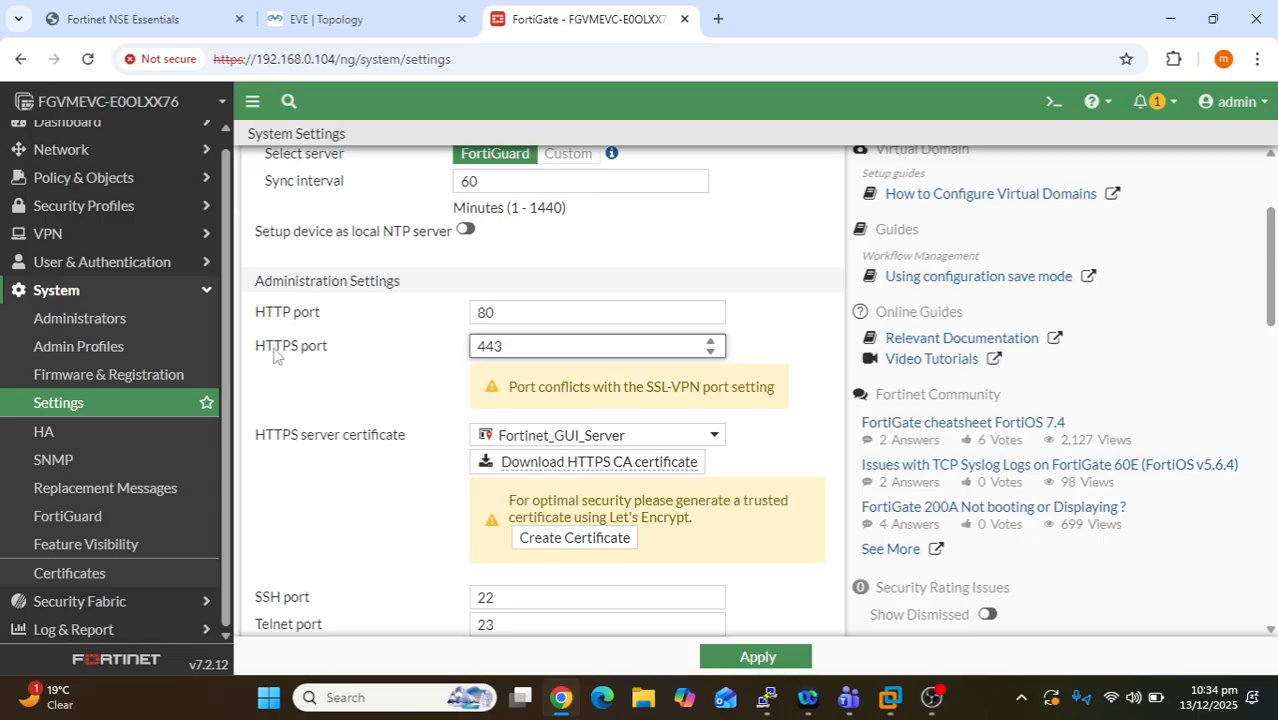
drag(275, 348, 685, 368)
double_click(533, 347)
scroll(305, 463, down, 1)
scroll(305, 463, down, 2)
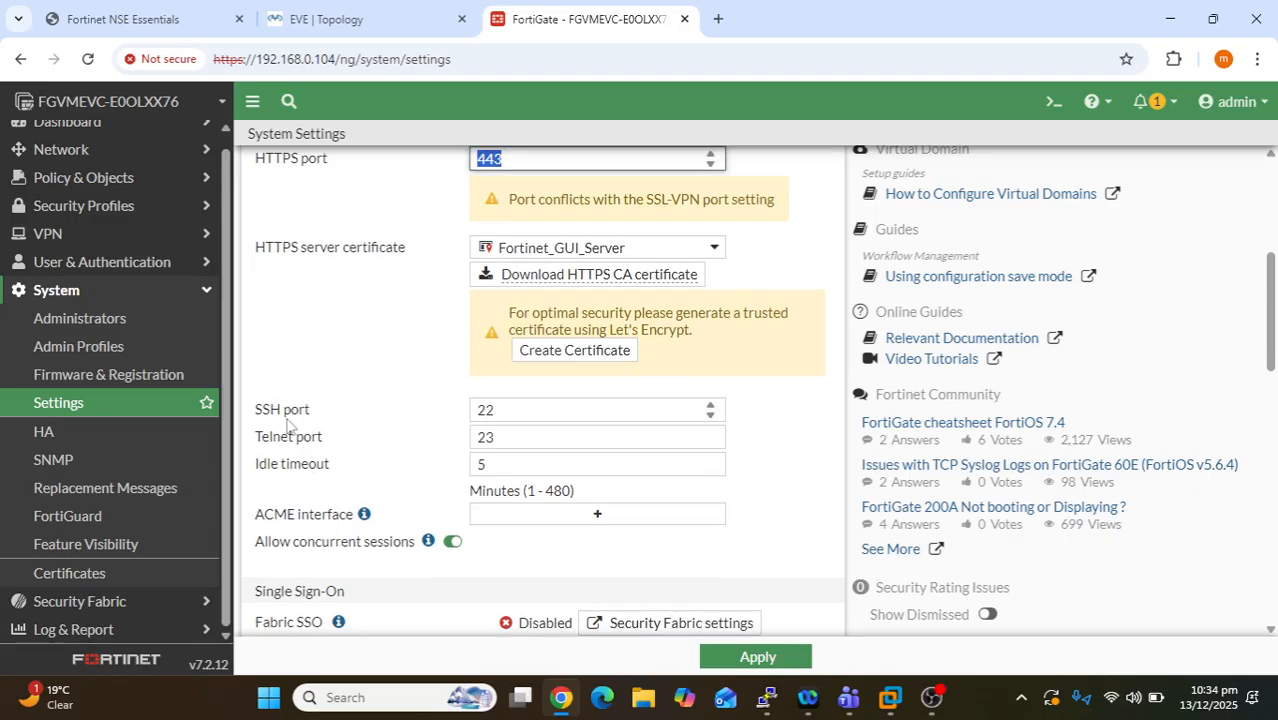
drag(270, 420, 471, 421)
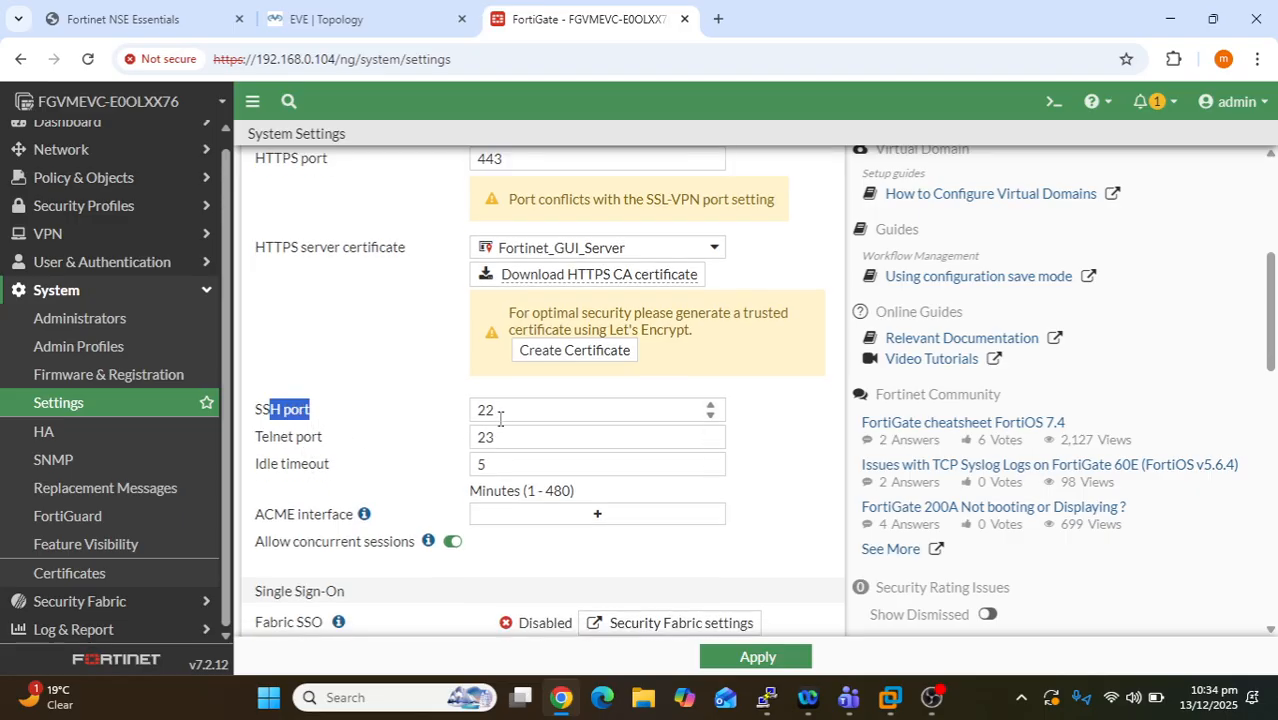
drag(316, 437, 338, 440)
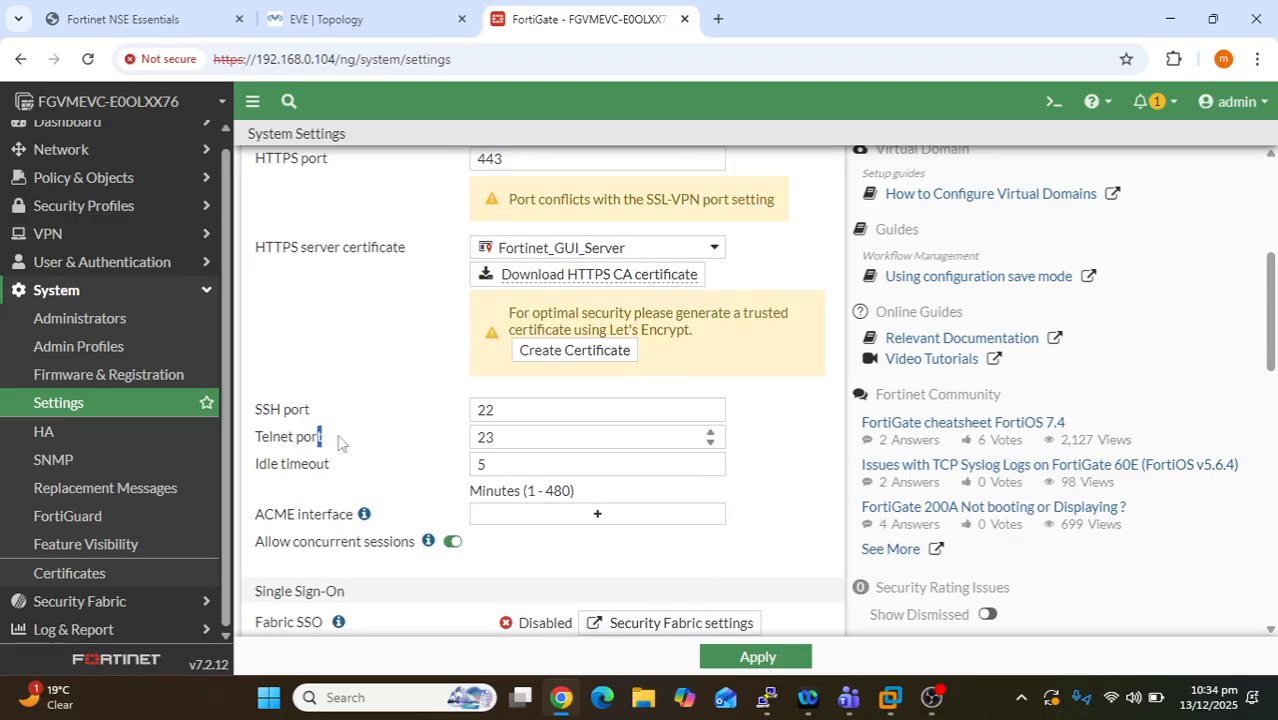
- Replace the Idle timeout value with 2
click(502, 466)
scroll(782, 483, down, 2)
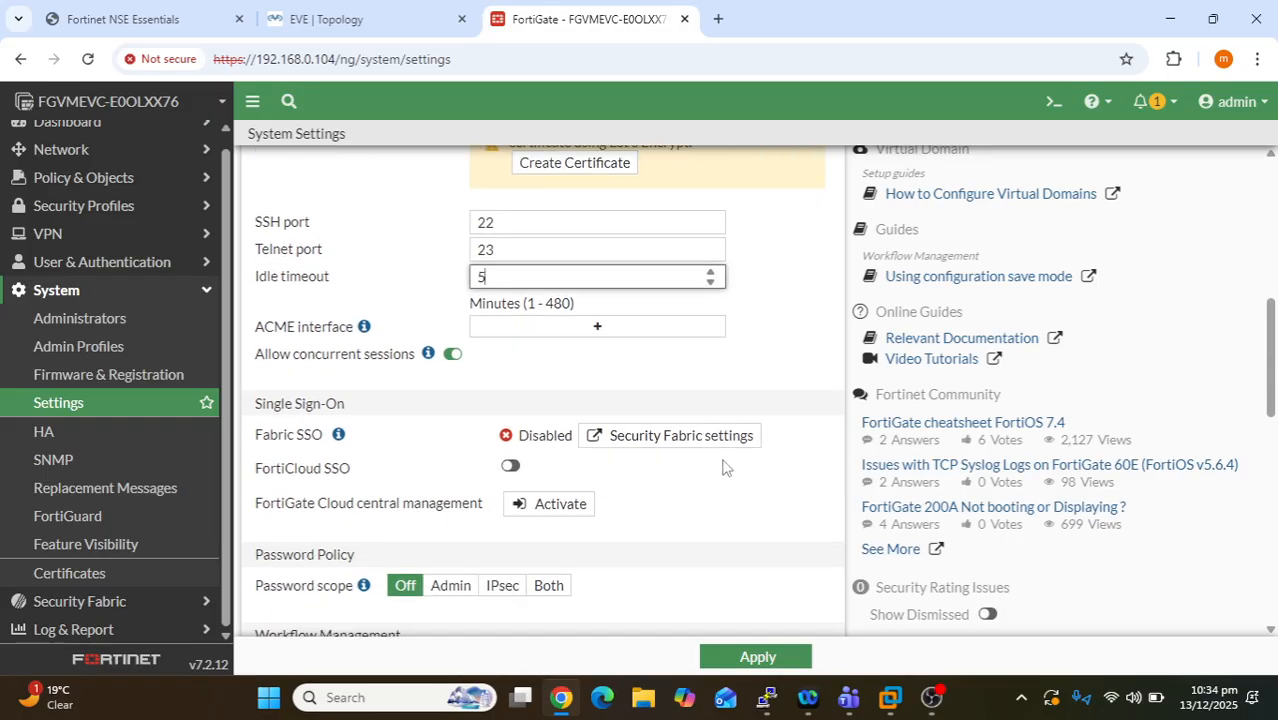
key(BackSpace)
text(2)
click(766, 328)
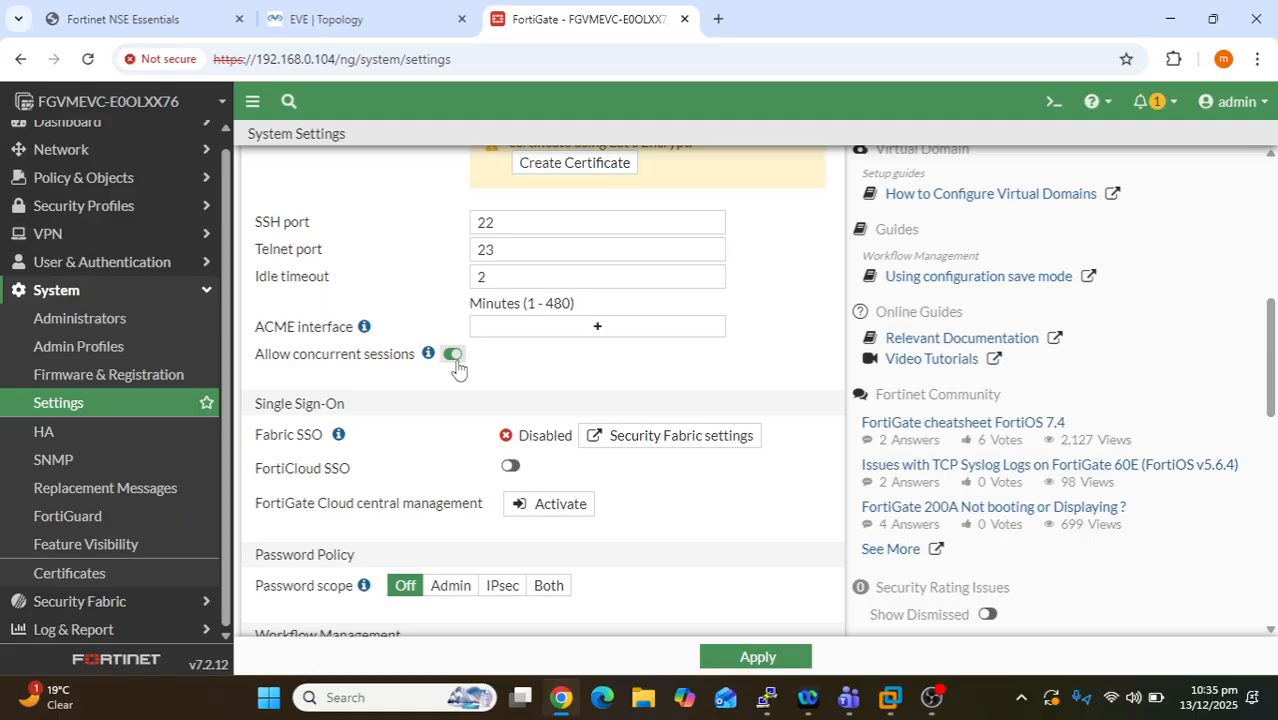
- Toggle Allow concurrent sessions off and back on
click(449, 358)
click(455, 360)
scroll(449, 404, down, 3)
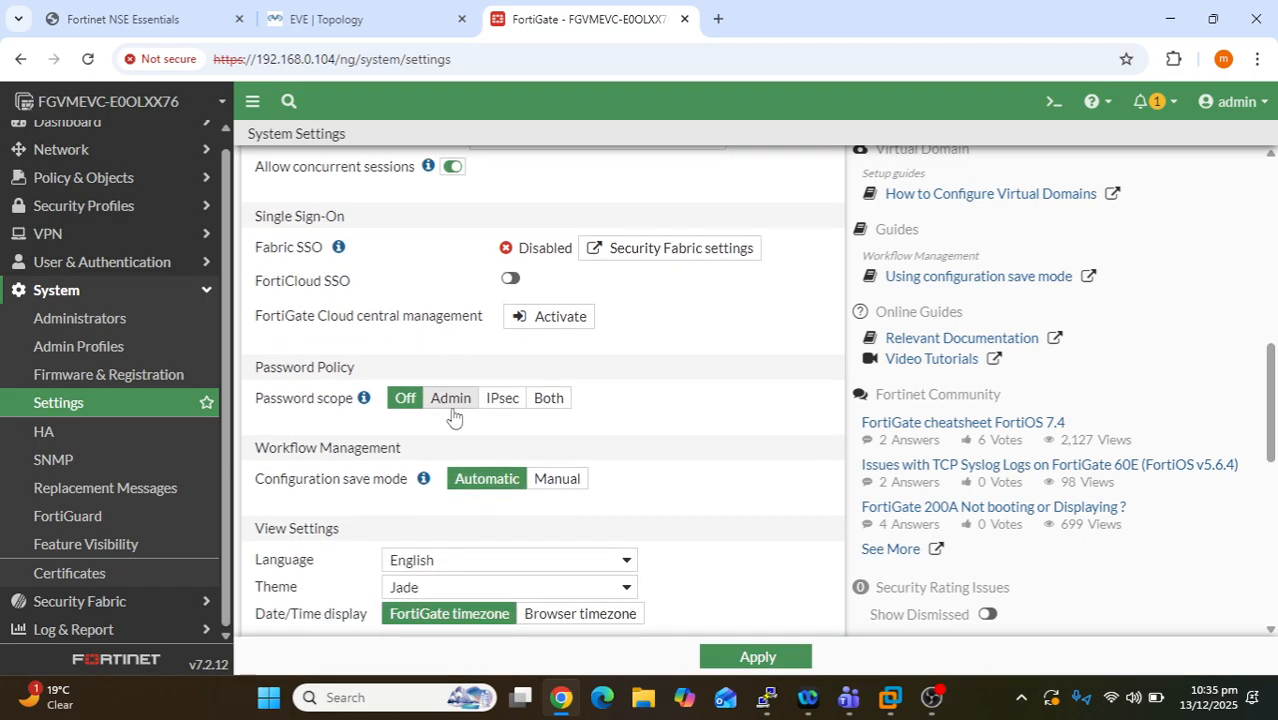
scroll(416, 446, down, 2)
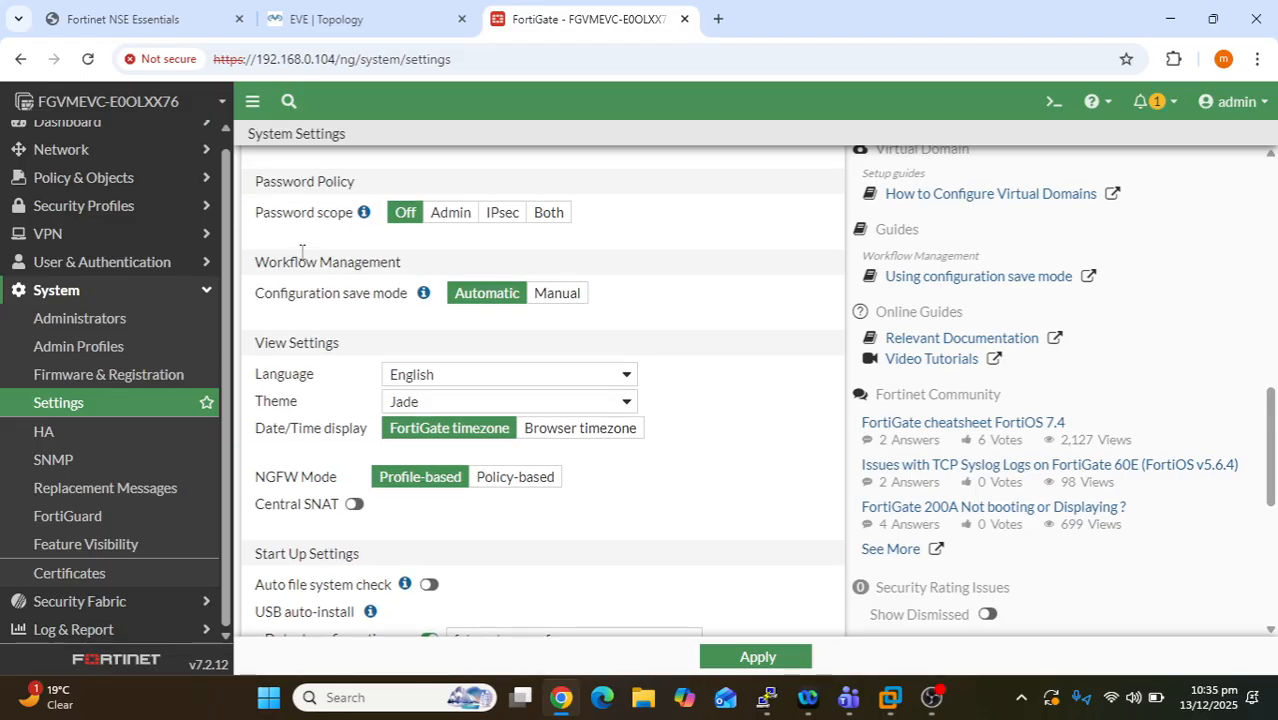
scroll(355, 308, up, 1)
- Set Password scope to Admin, keep minimum length 8, and enable Character requirements
click(447, 305)
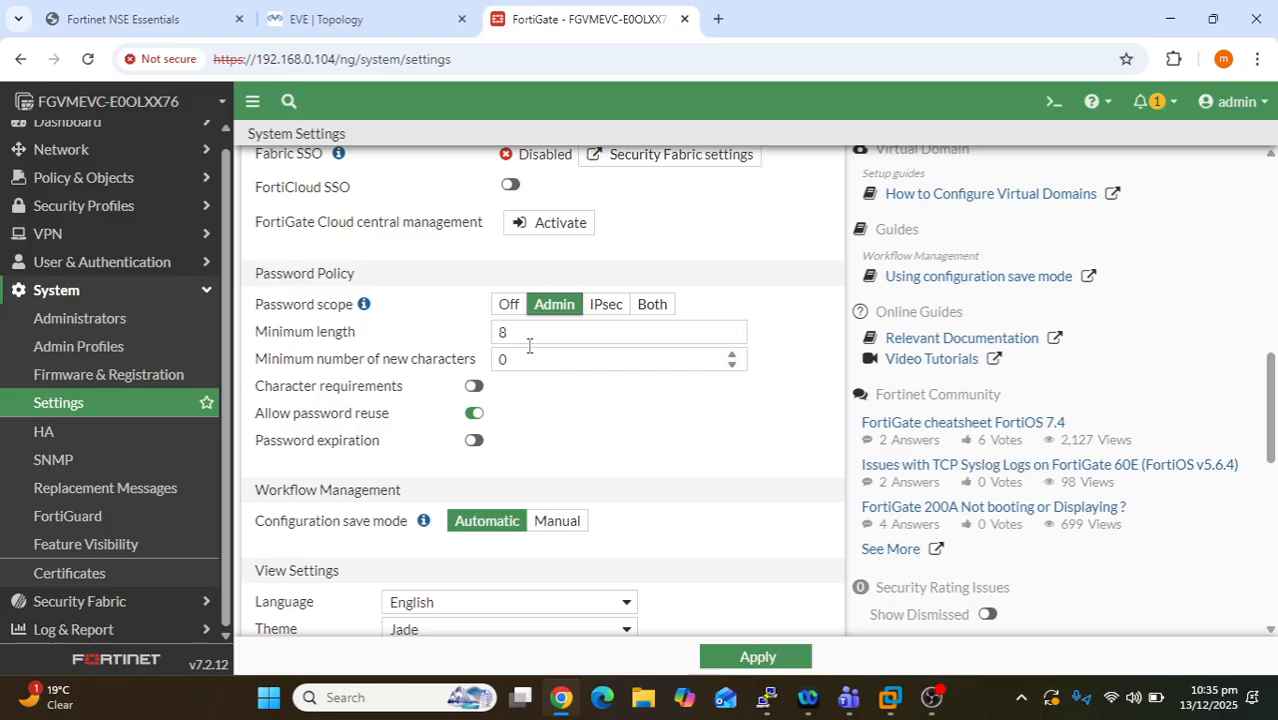
drag(529, 336, 497, 329)
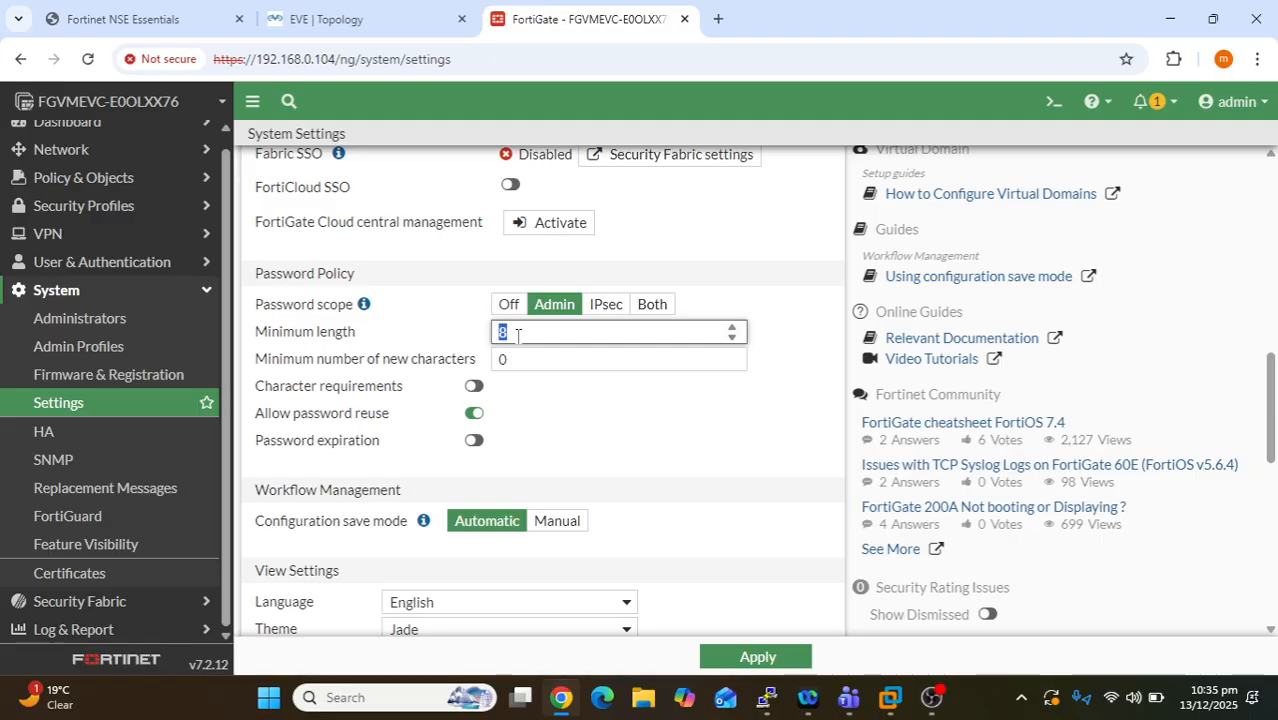
key(BackSpace)
text(9)
key(BackSpace)
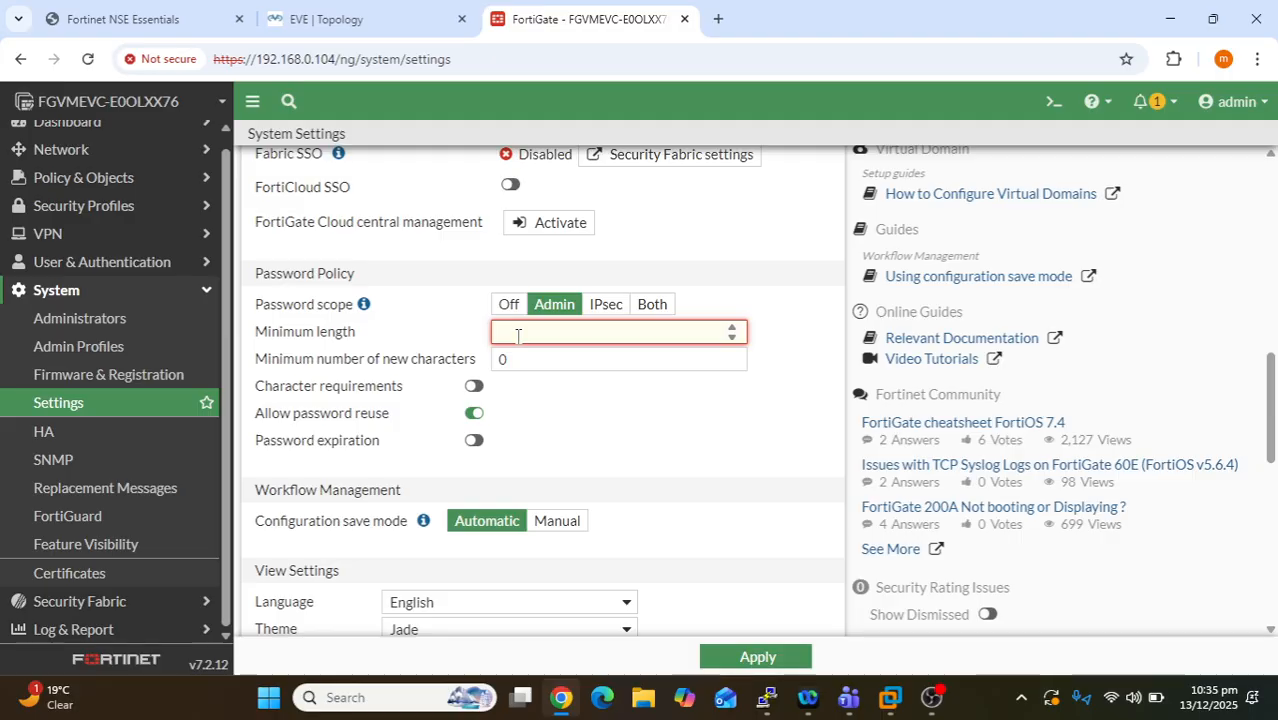
text(8)
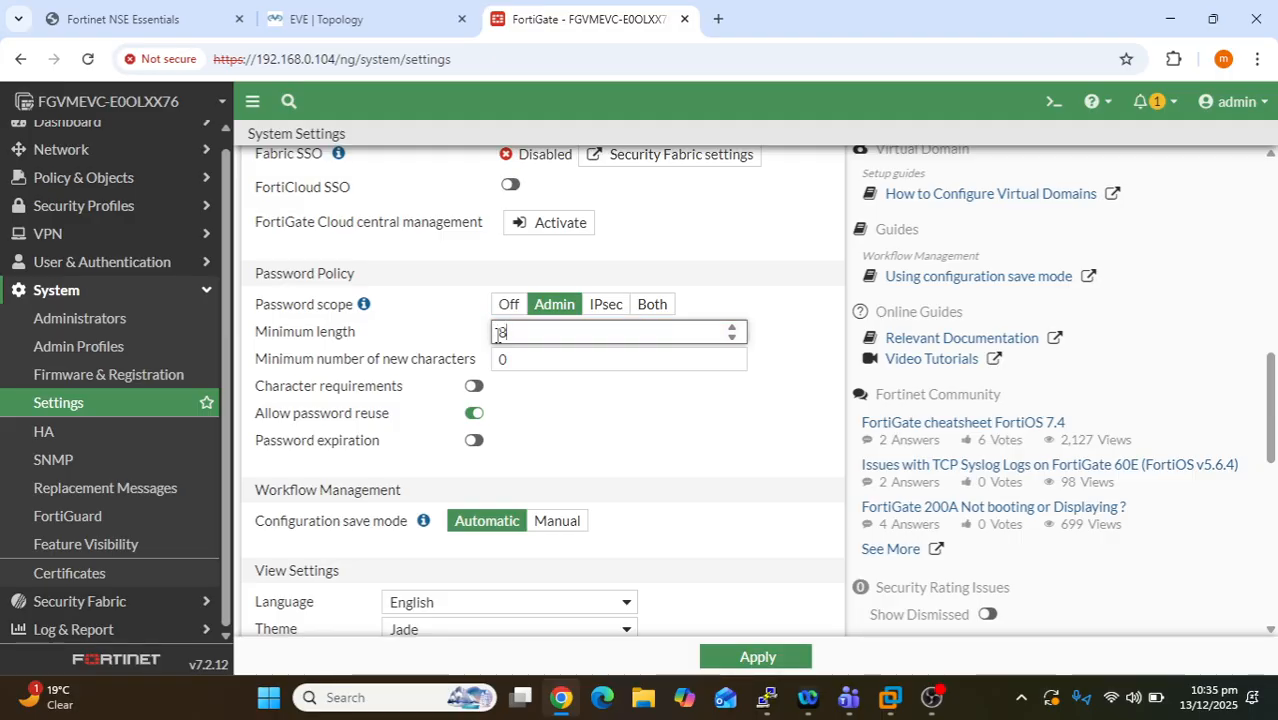
click(516, 361)
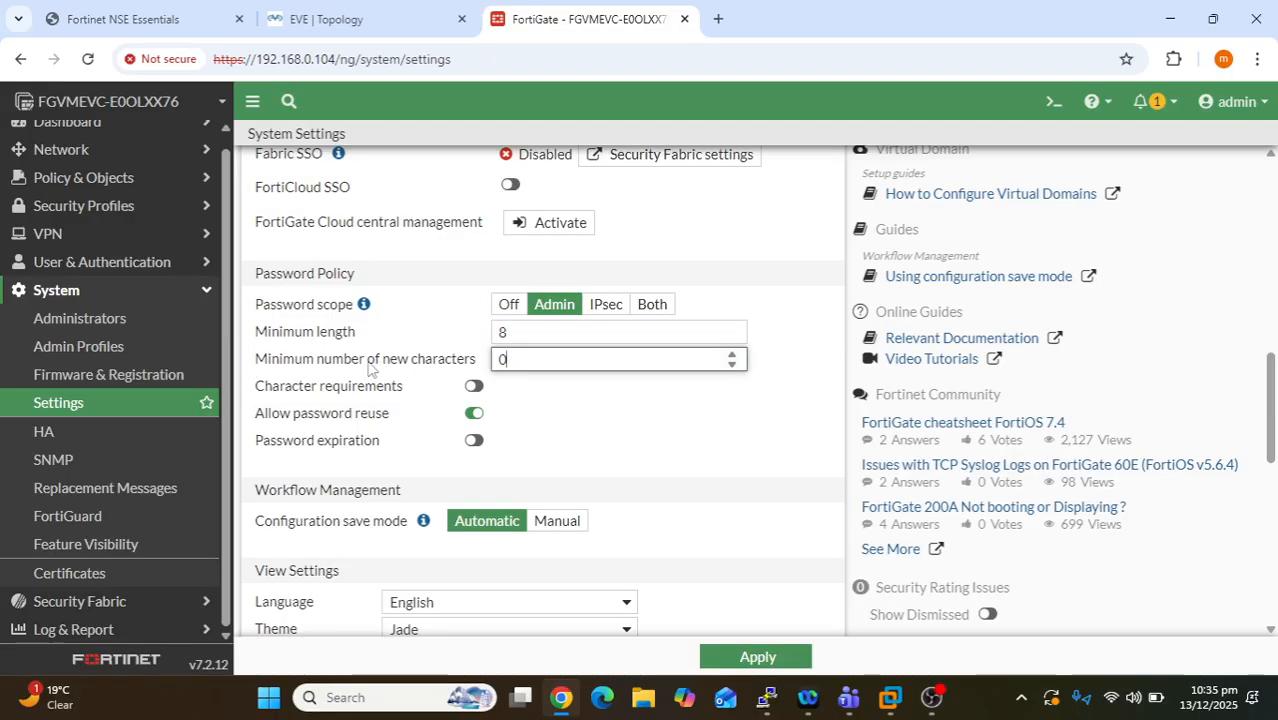
drag(322, 360, 432, 376)
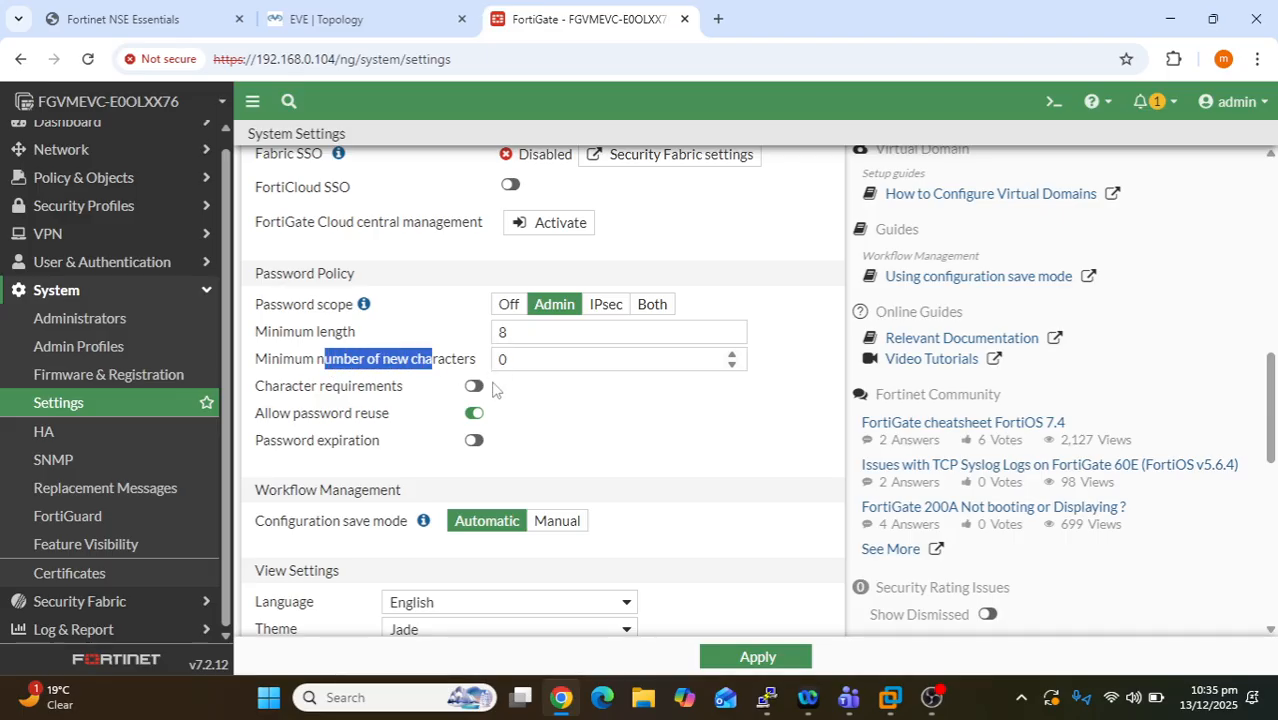
click(474, 387)
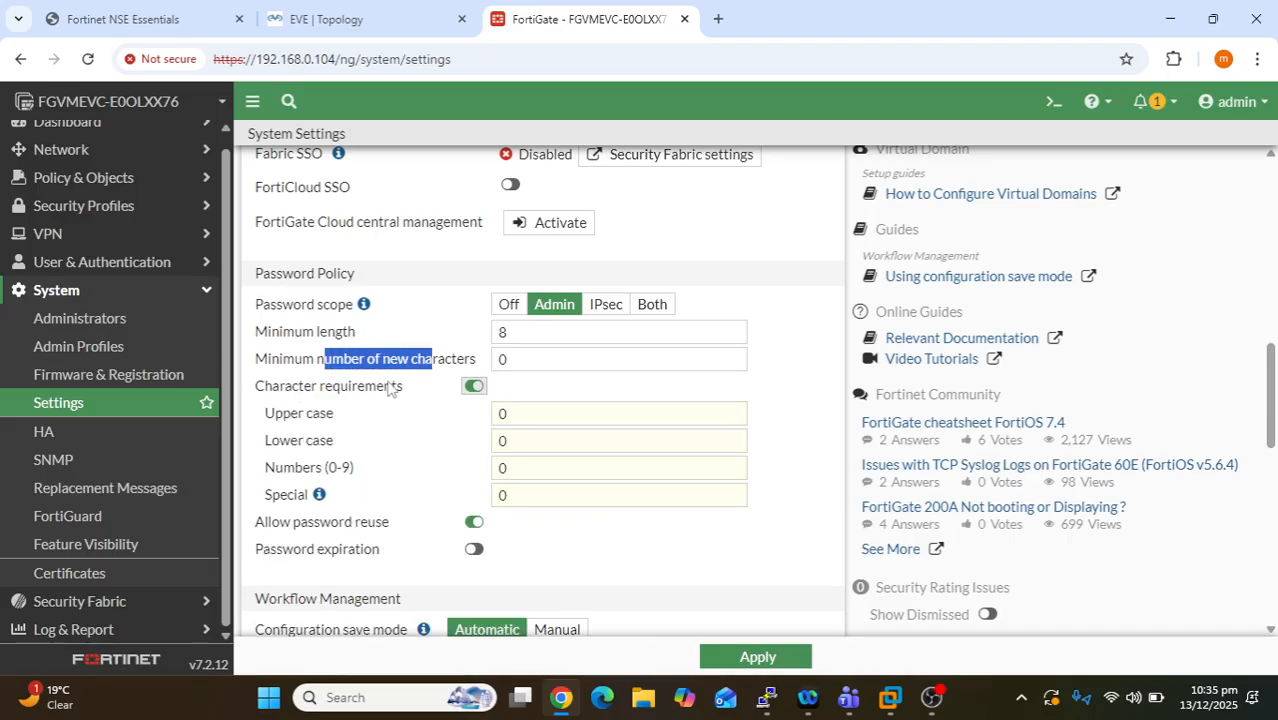
- Require at least 1 upper case, lower case, number and special character
scroll(405, 430, down, 1)
click(397, 327)
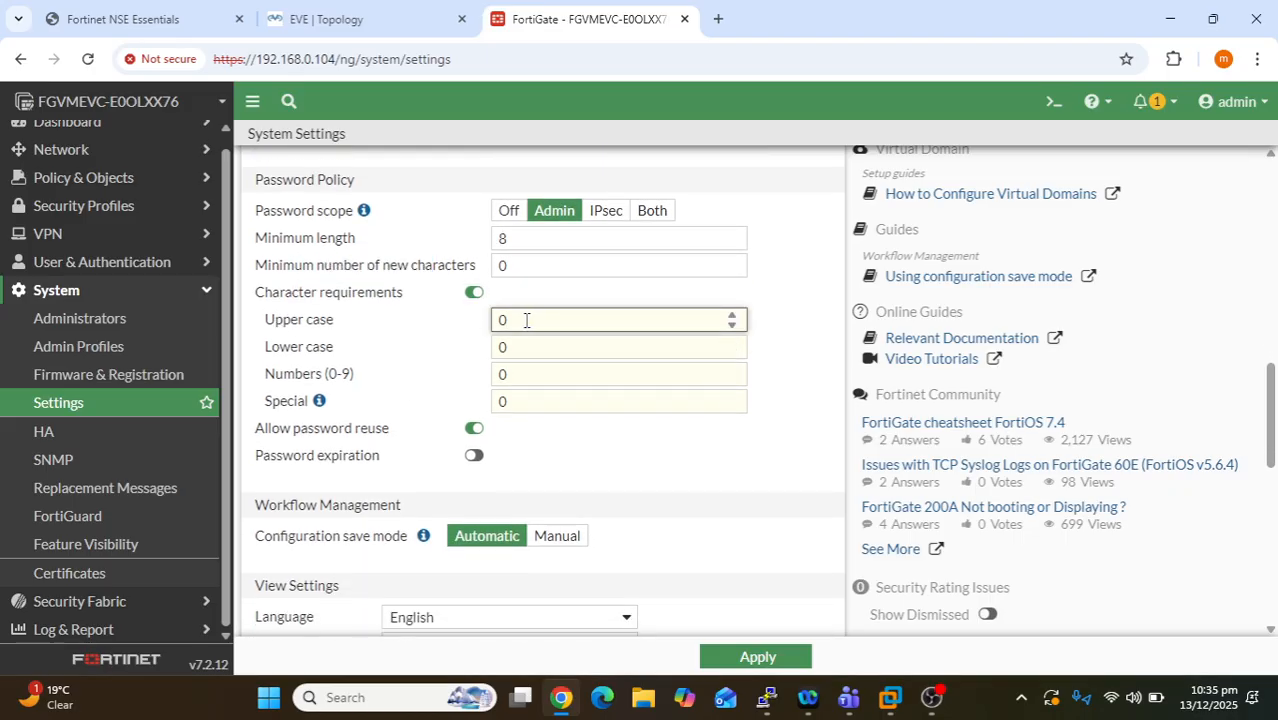
drag(526, 320, 496, 319)
text(1)
click(559, 348)
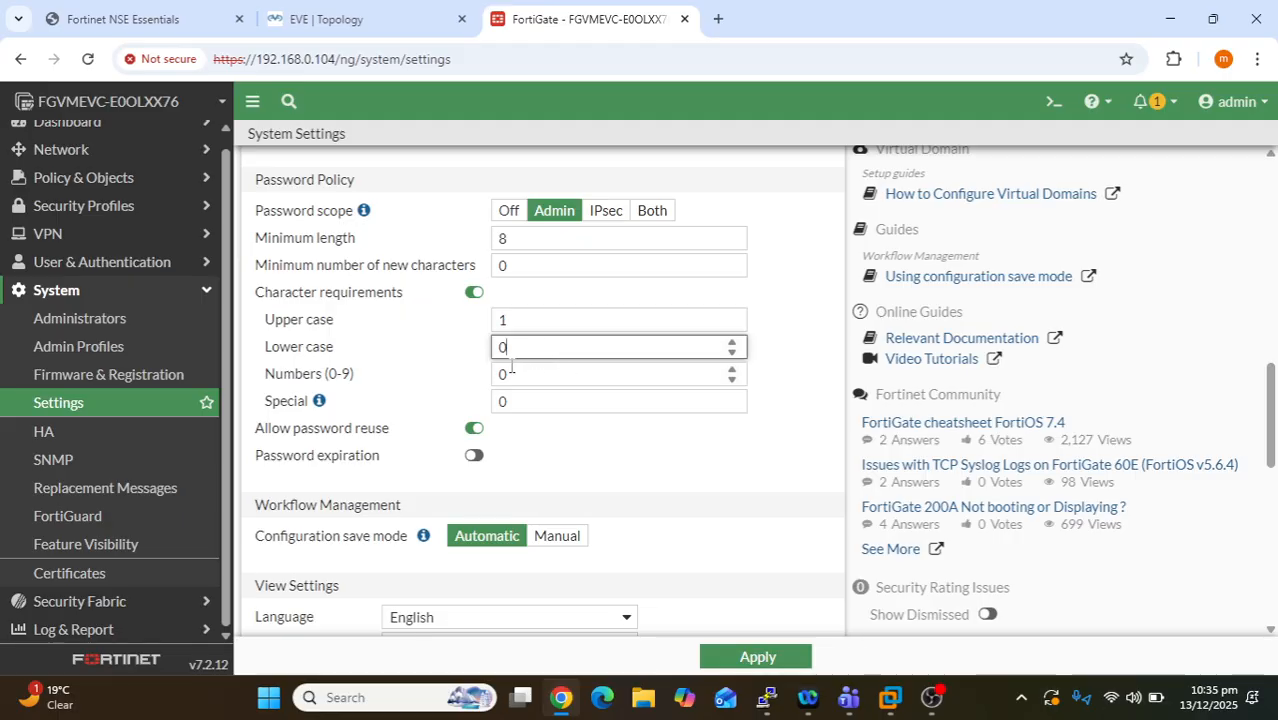
drag(511, 367, 487, 378)
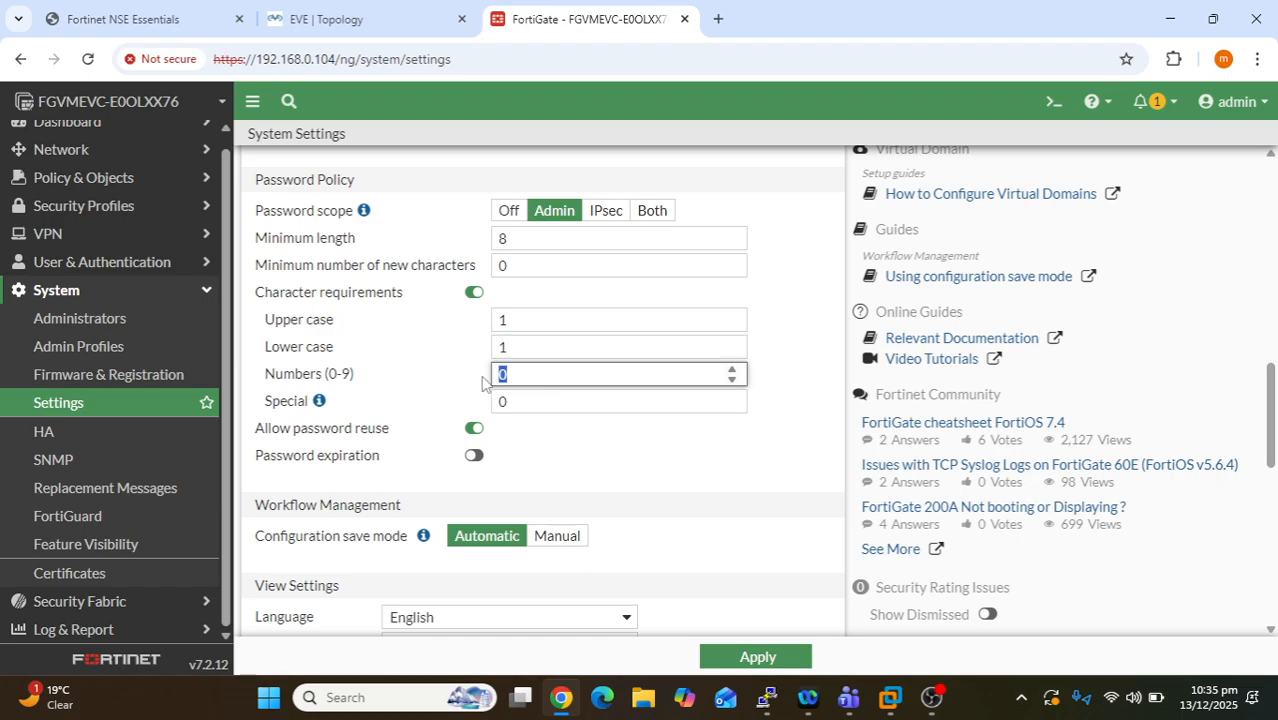
text(1)
click(559, 404)
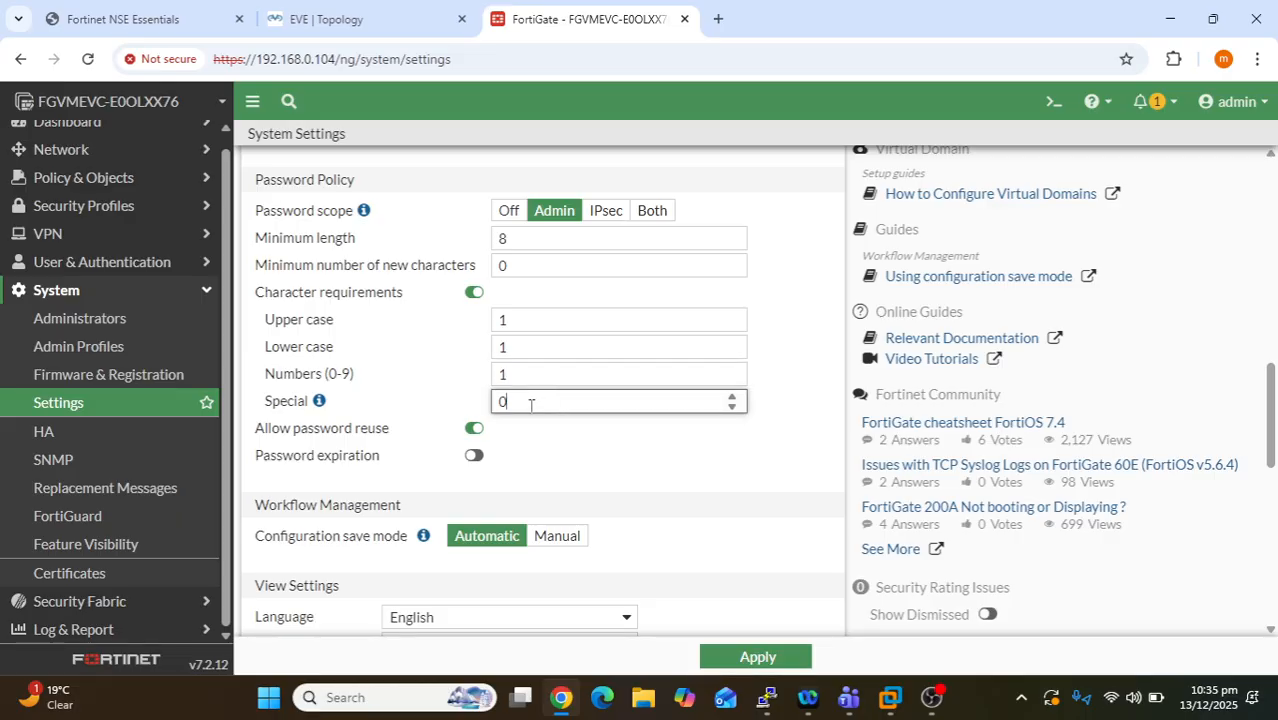
drag(530, 404, 502, 406)
double_click(507, 370)
click(507, 408)
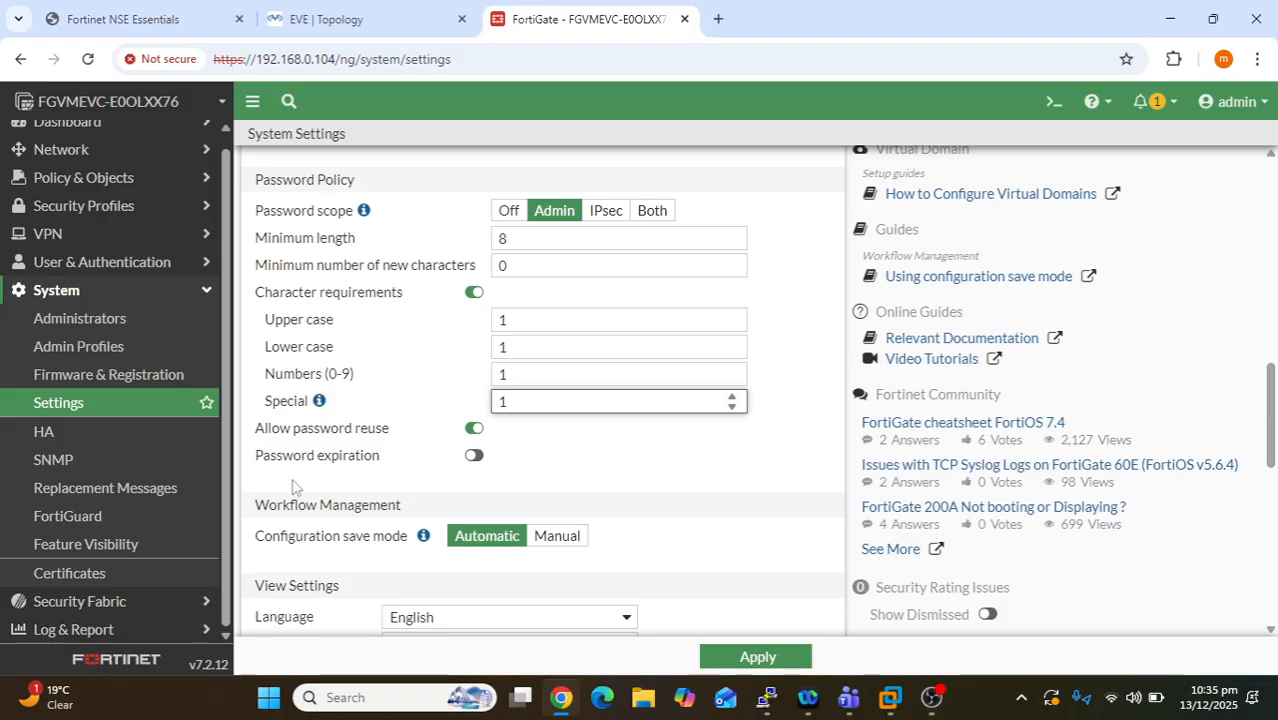
drag(512, 402, 494, 401)
- Turn on Password expiration and change the 90-day period to 45 days
click(476, 459)
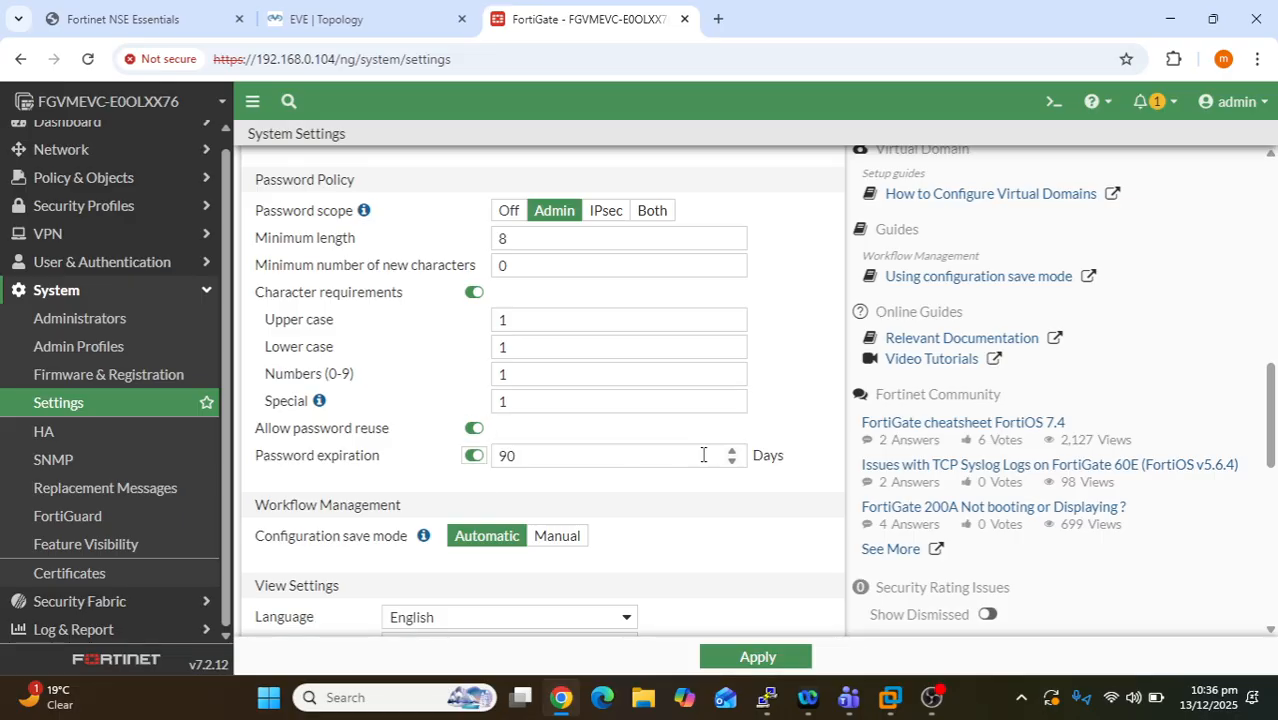
drag(559, 459, 509, 458)
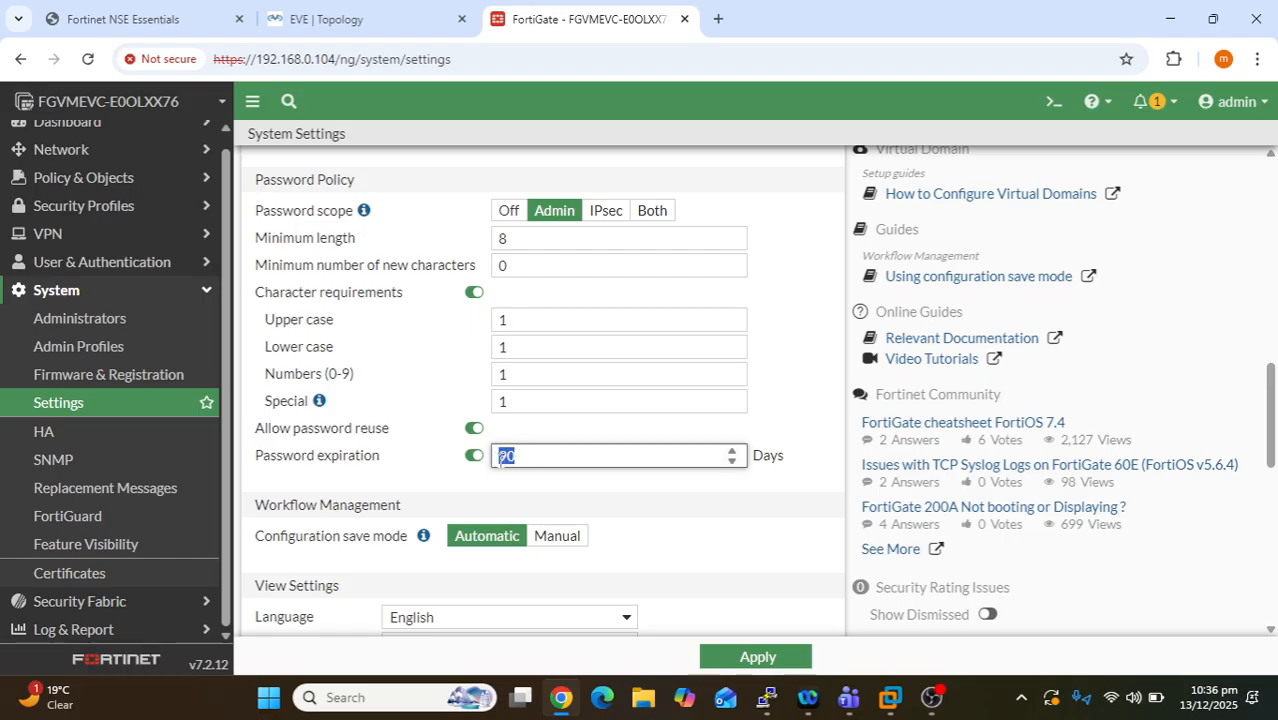
key(BackSpace)
text(45)
scroll(645, 552, down, 1)
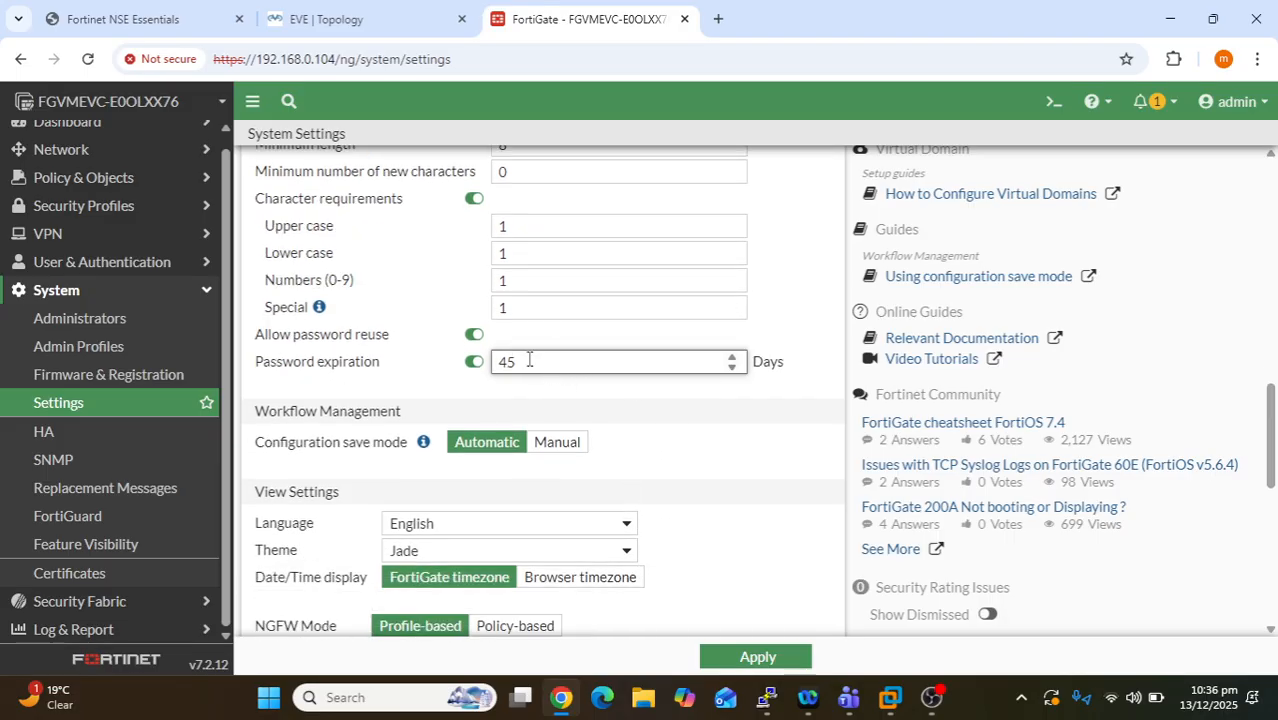
scroll(599, 433, down, 2)
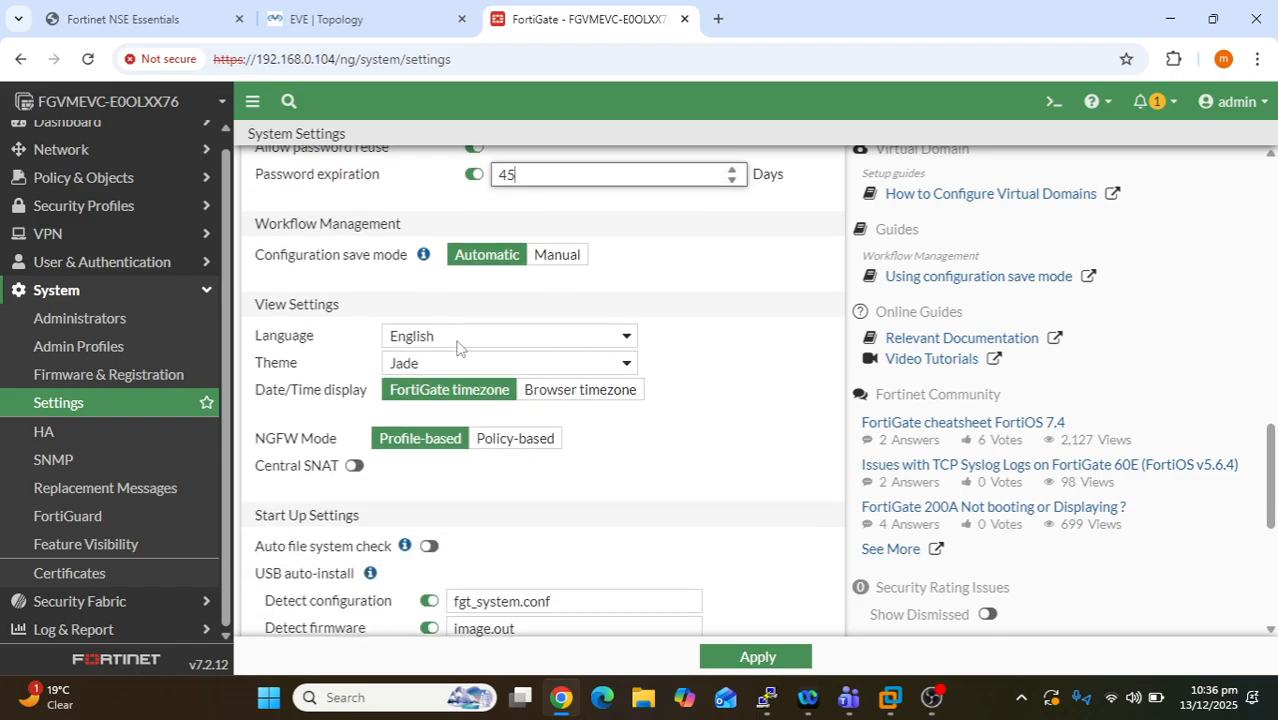
- Keep English as the language and switch the interface theme from Jade to Neutrino
click(515, 338)
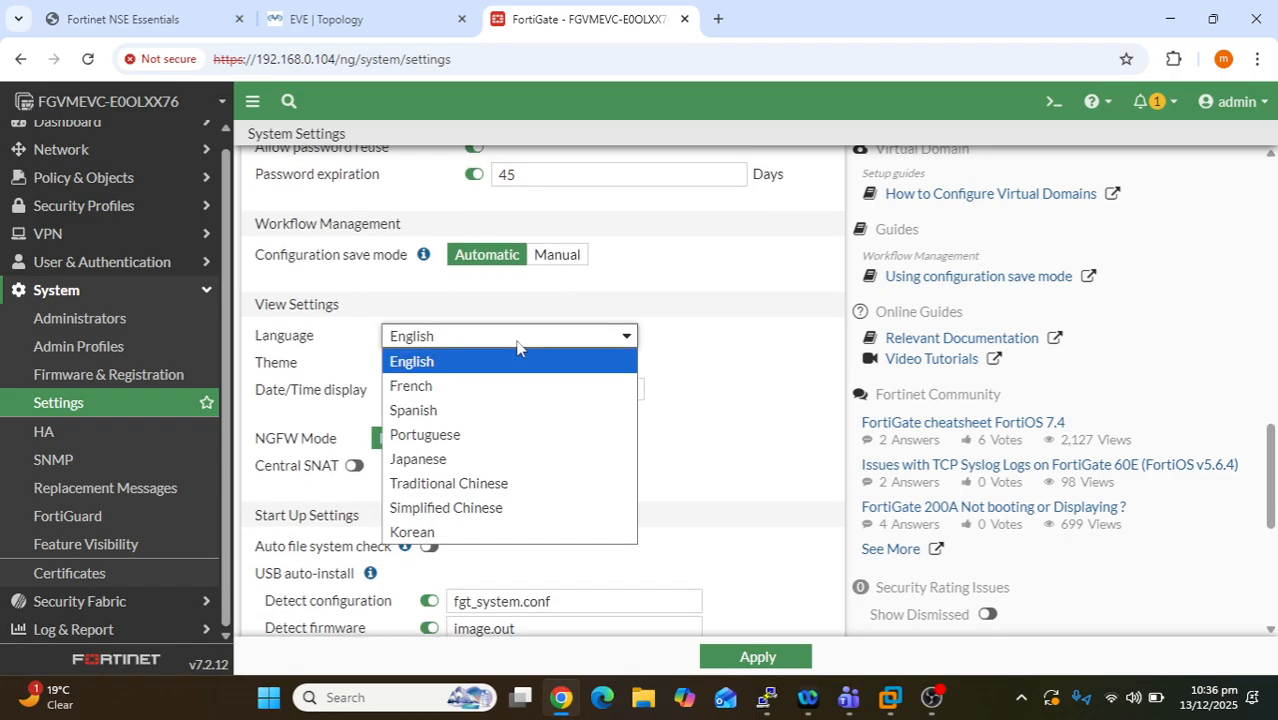
click(459, 362)
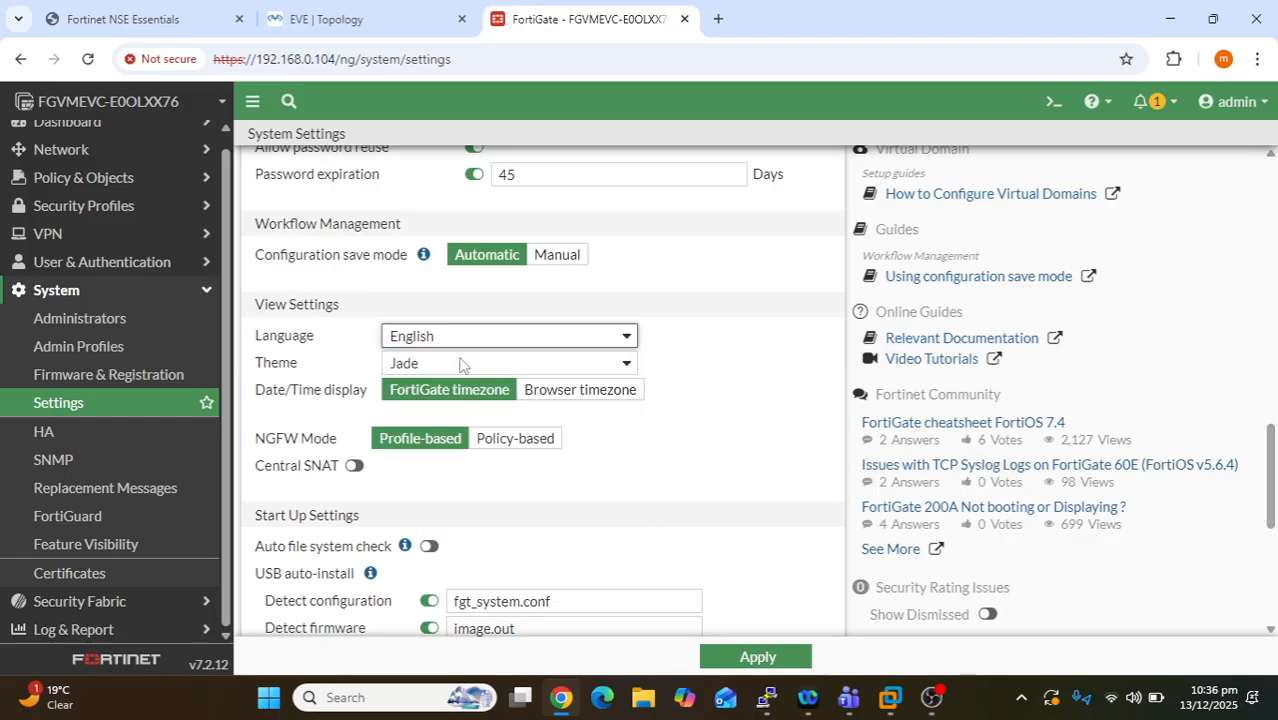
click(462, 364)
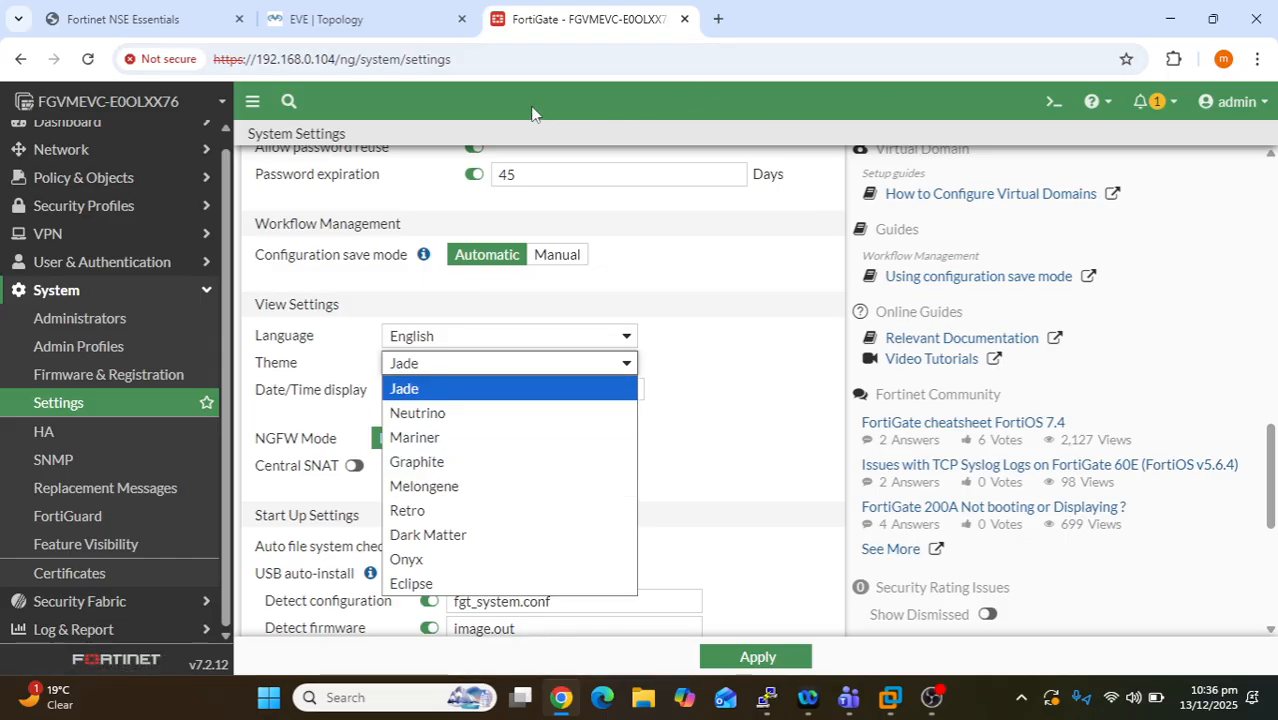
click(447, 413)
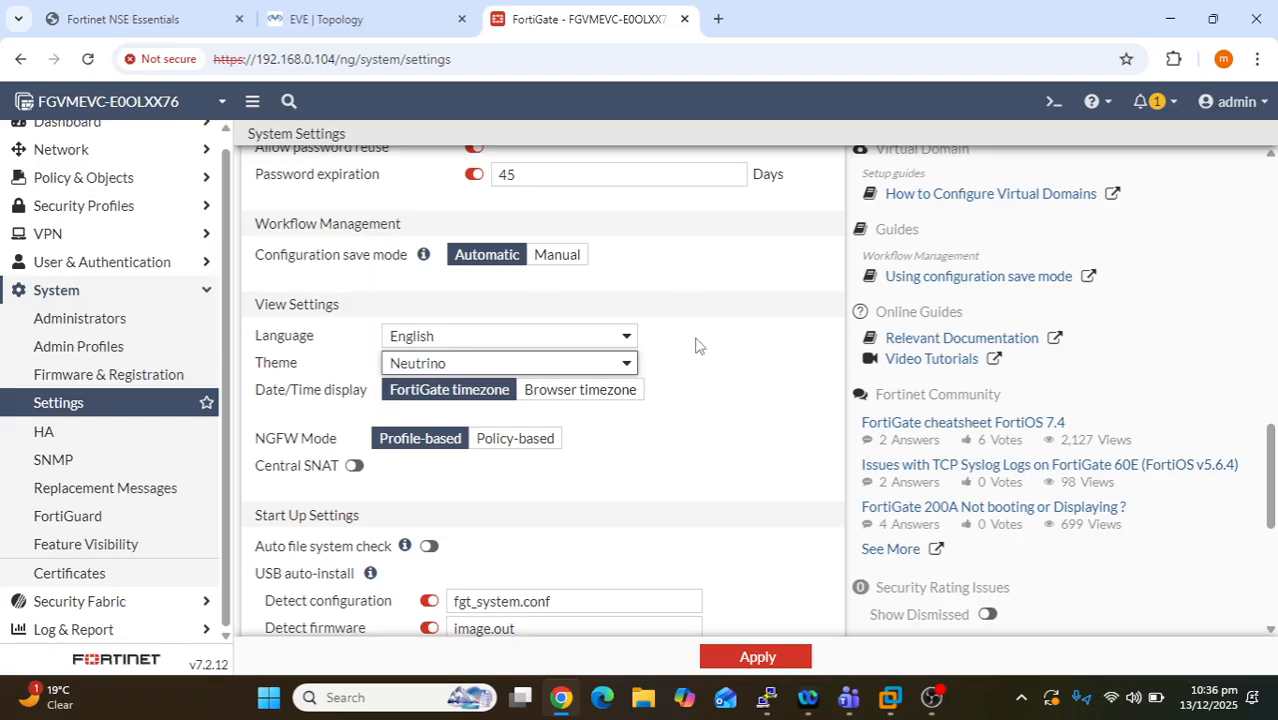
scroll(705, 385, down, 1)
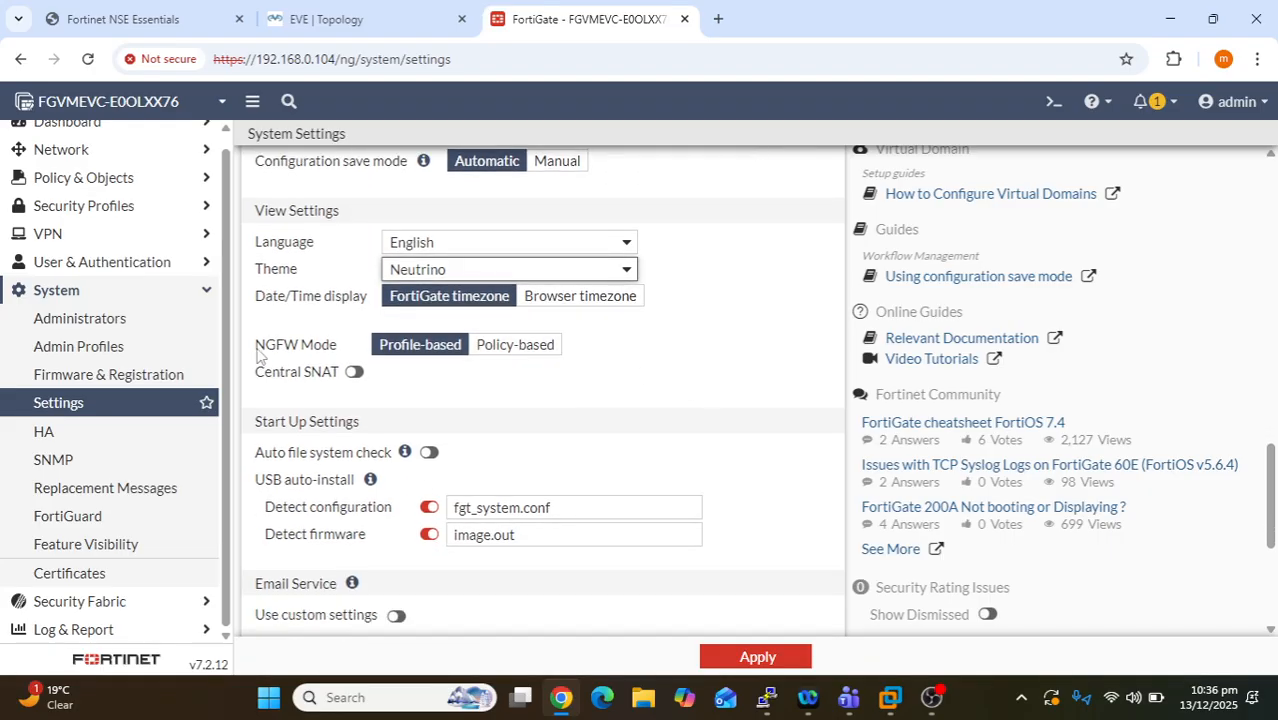
drag(257, 350, 323, 360)
click(351, 351)
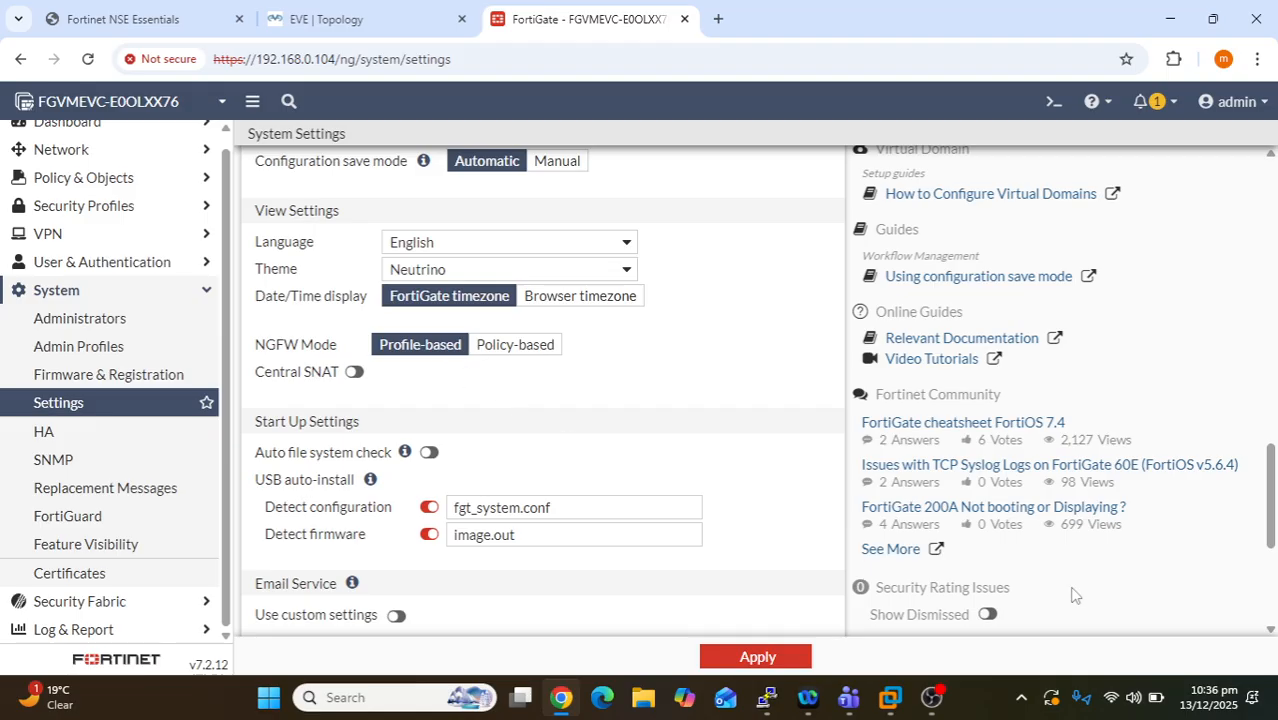
- Enable custom email settings with specified SMTP server notification.fortinet.net, security SMTPS on port 465
scroll(668, 462, down, 2)
scroll(668, 462, down, 2)
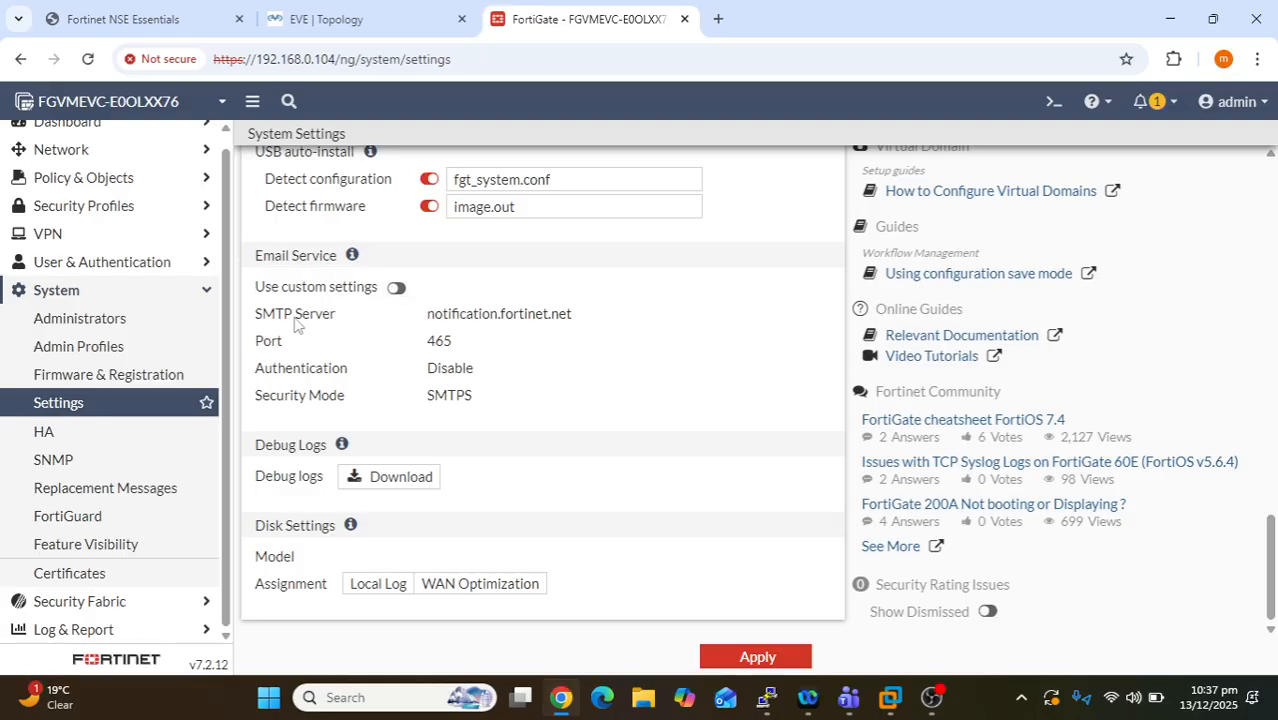
drag(336, 318, 260, 327)
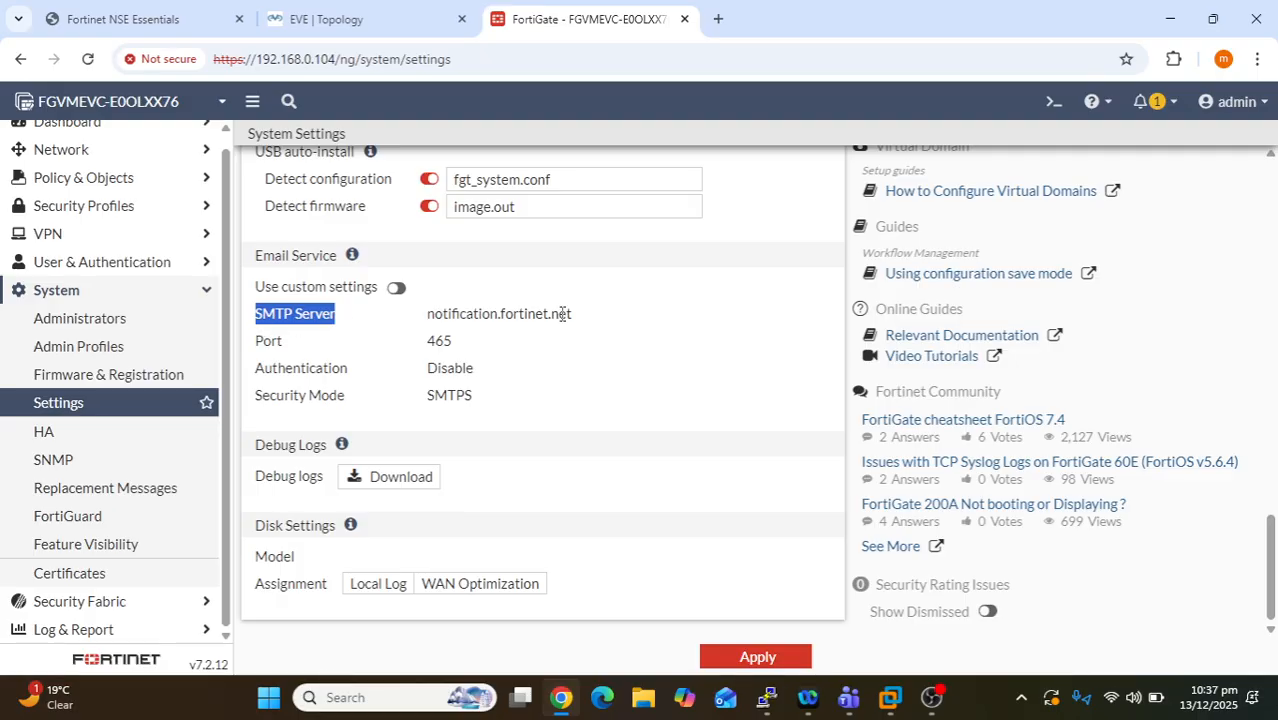
drag(429, 313, 550, 317)
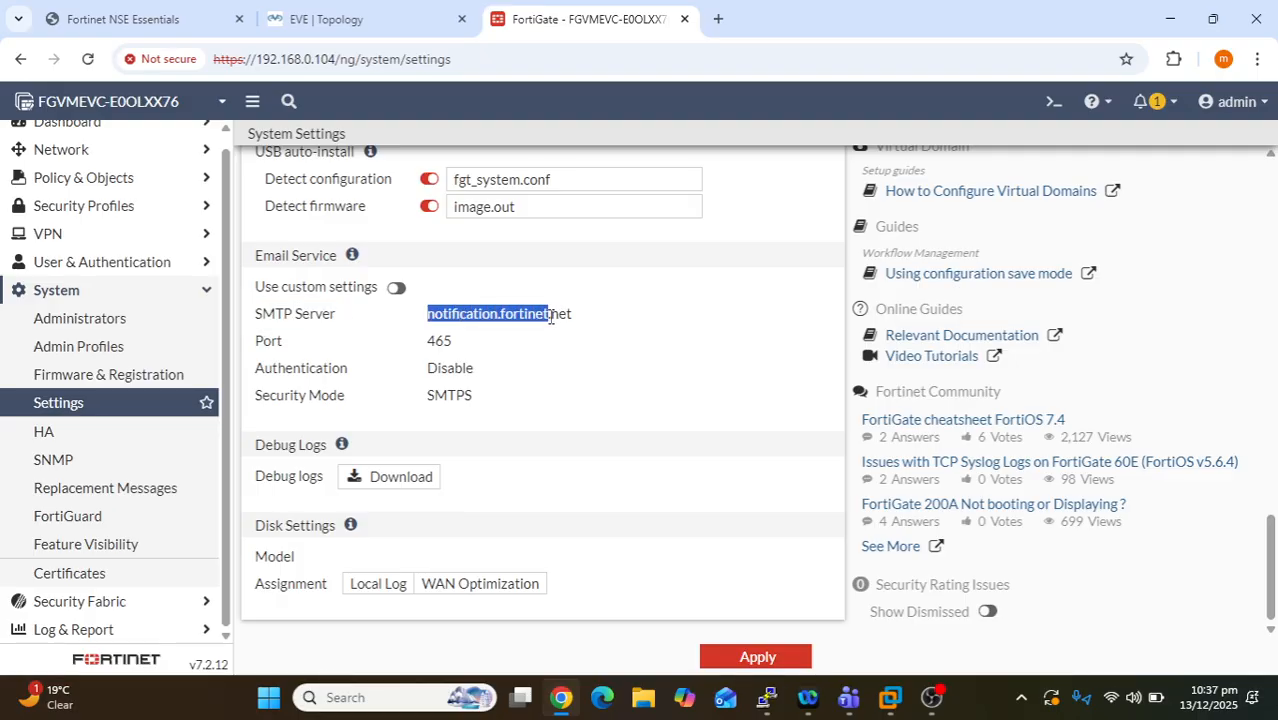
click(396, 287)
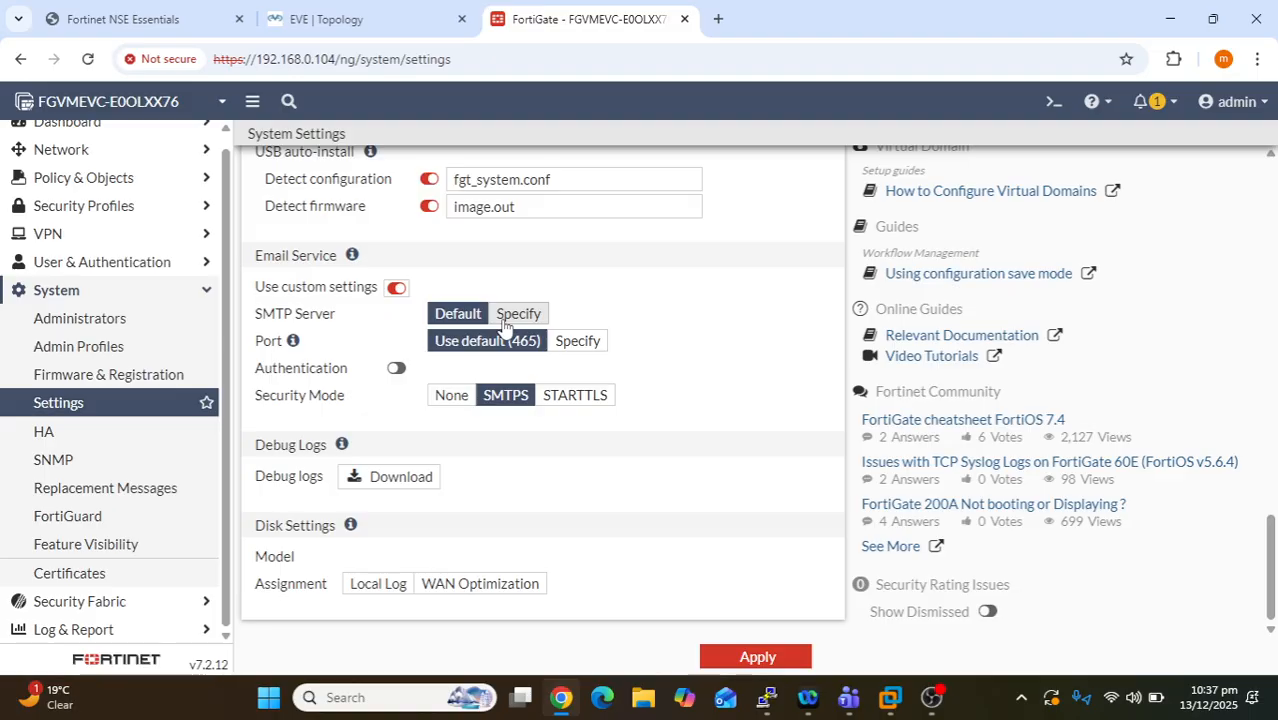
click(507, 320)
drag(709, 316, 566, 318)
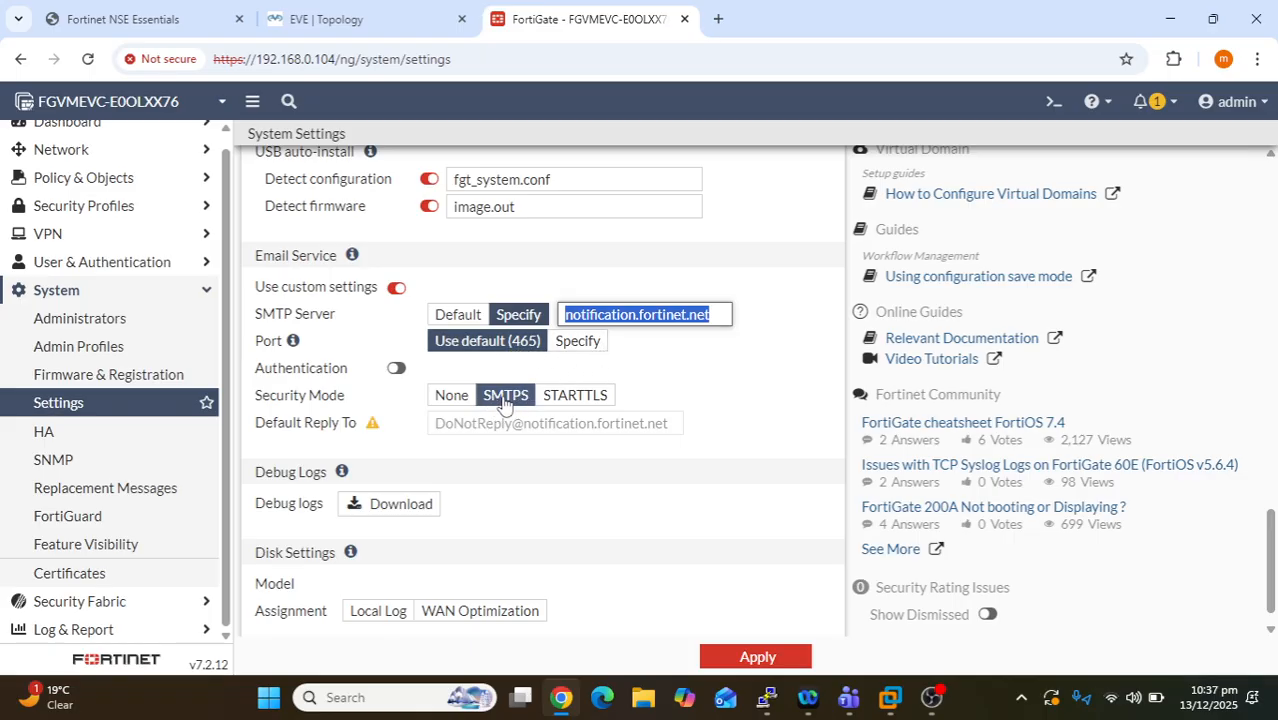
click(571, 402)
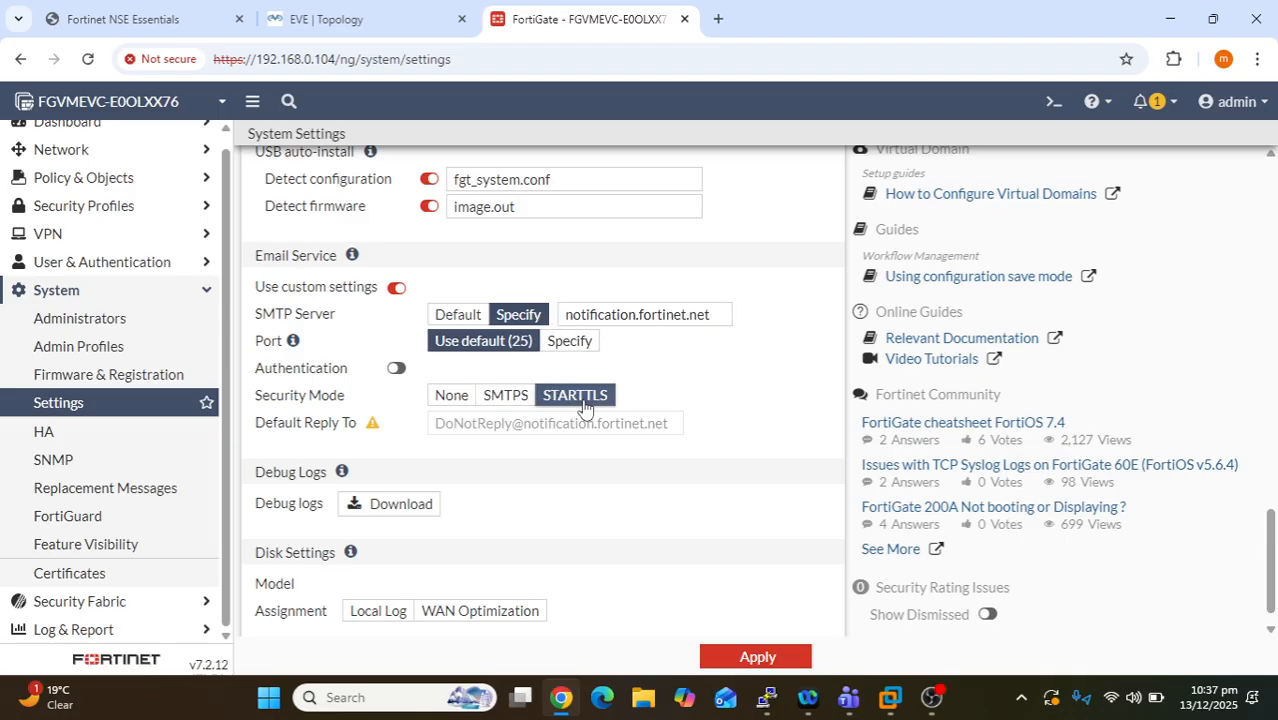
click(510, 400)
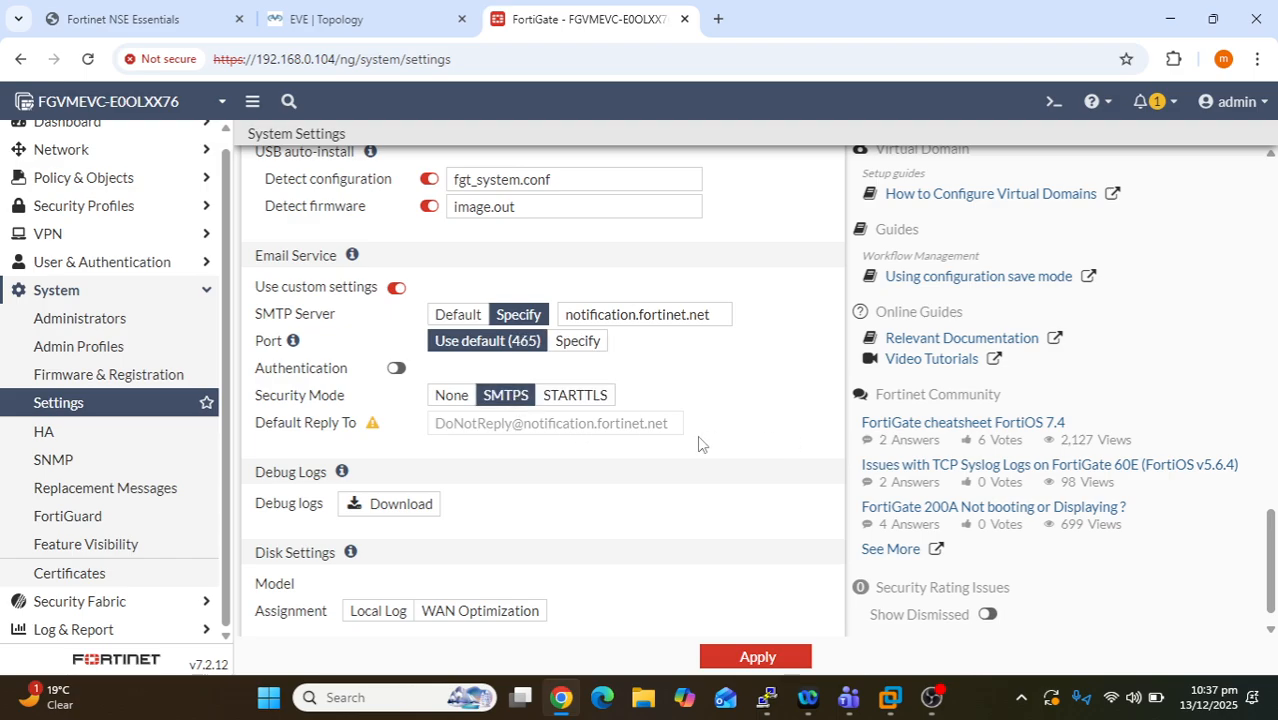
scroll(693, 505, down, 1)
- Apply the system settings changes, then show System > Administrators after visiting Admin Profiles
click(760, 656)
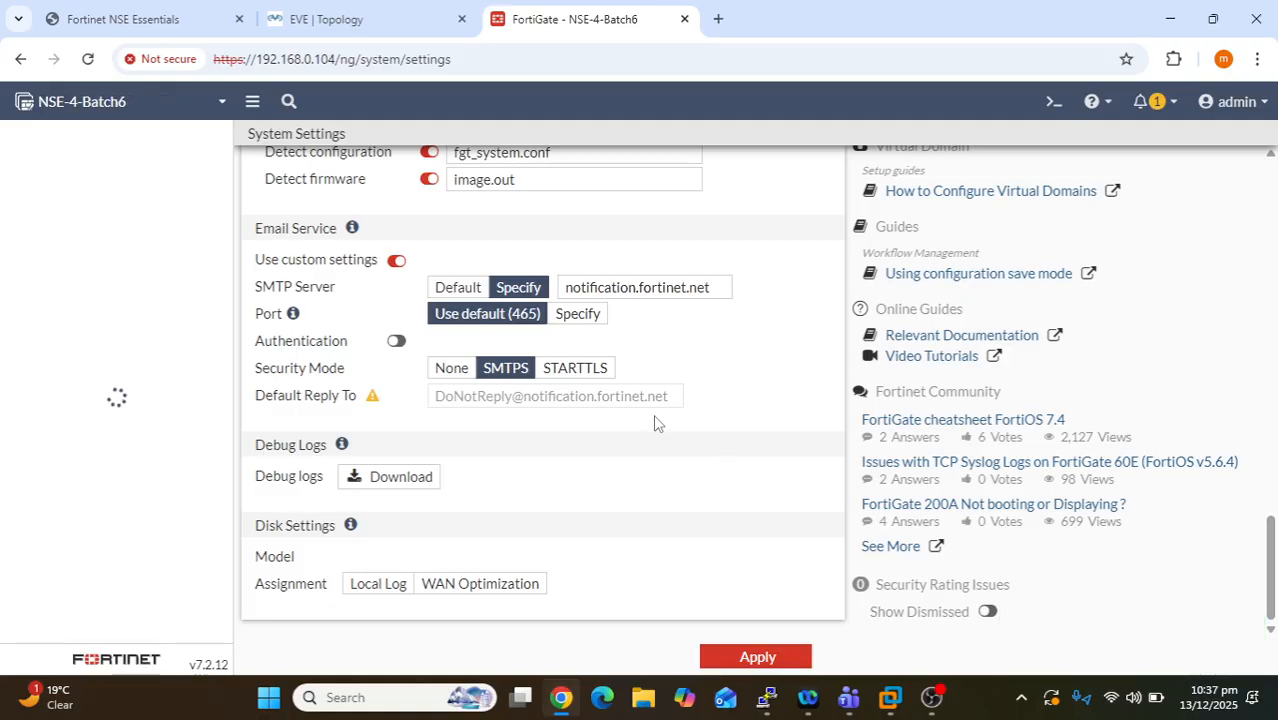
scroll(665, 430, up, 15)
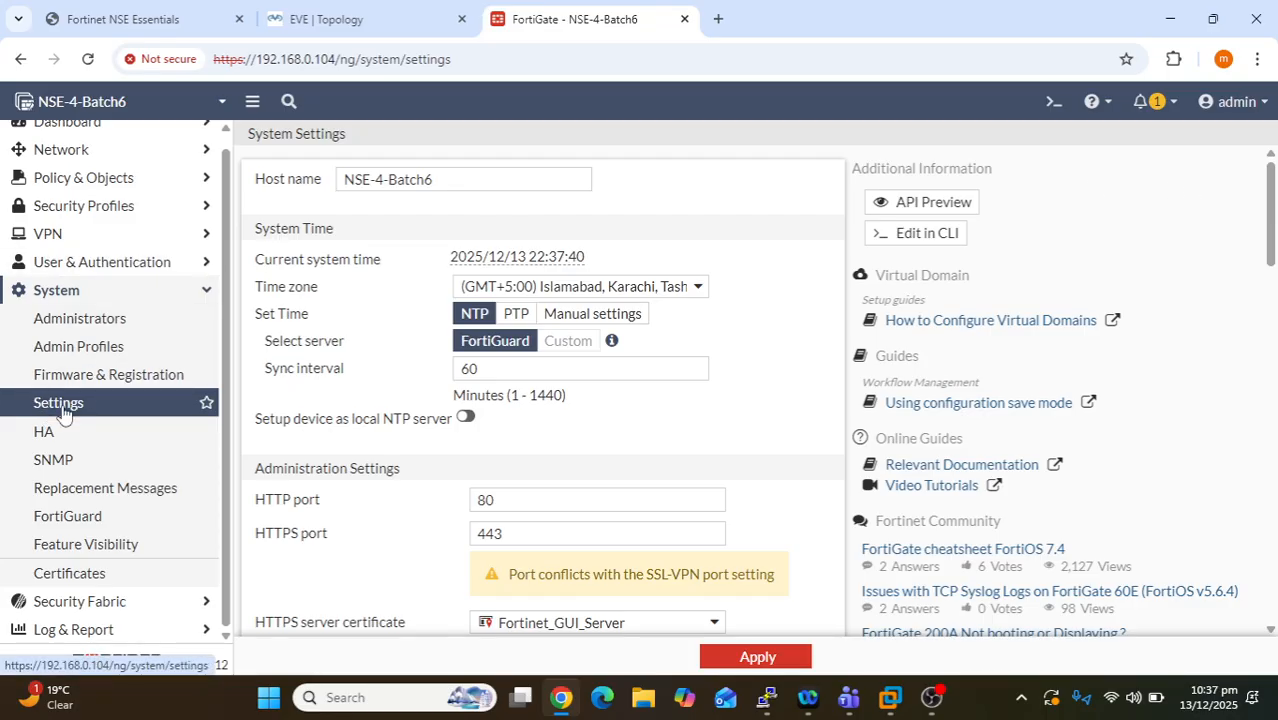
click(80, 346)
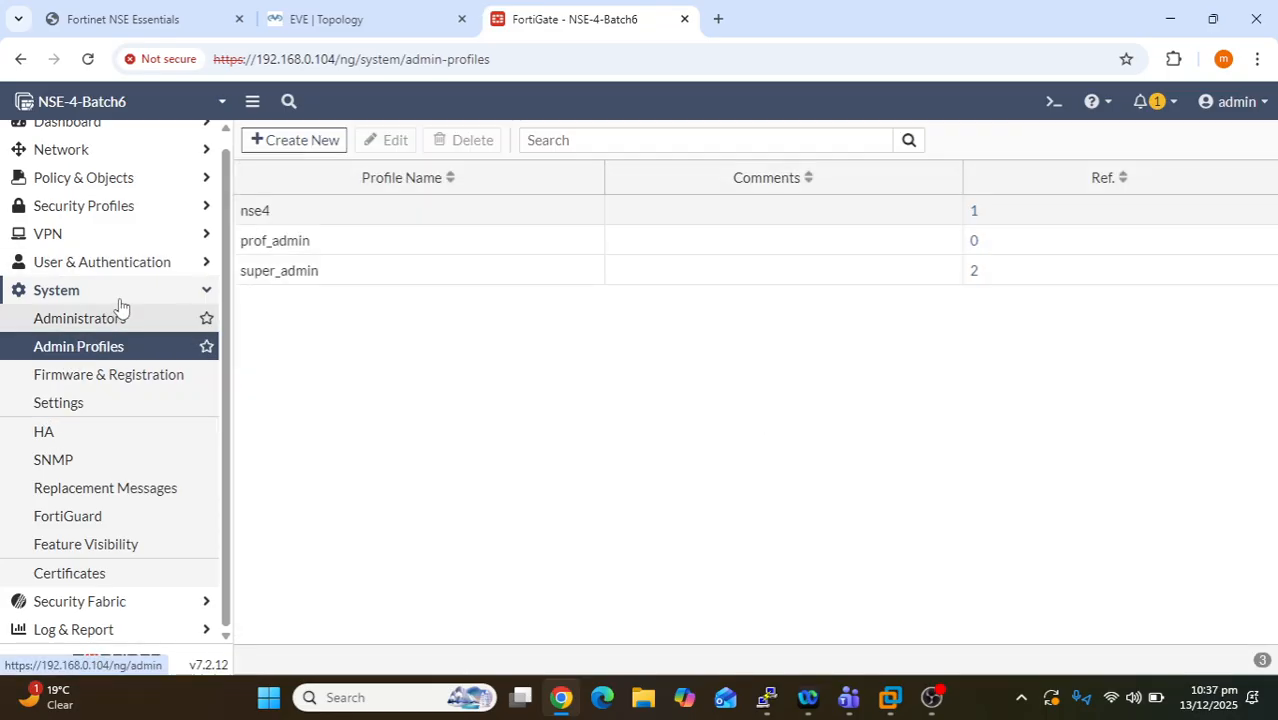
click(115, 318)
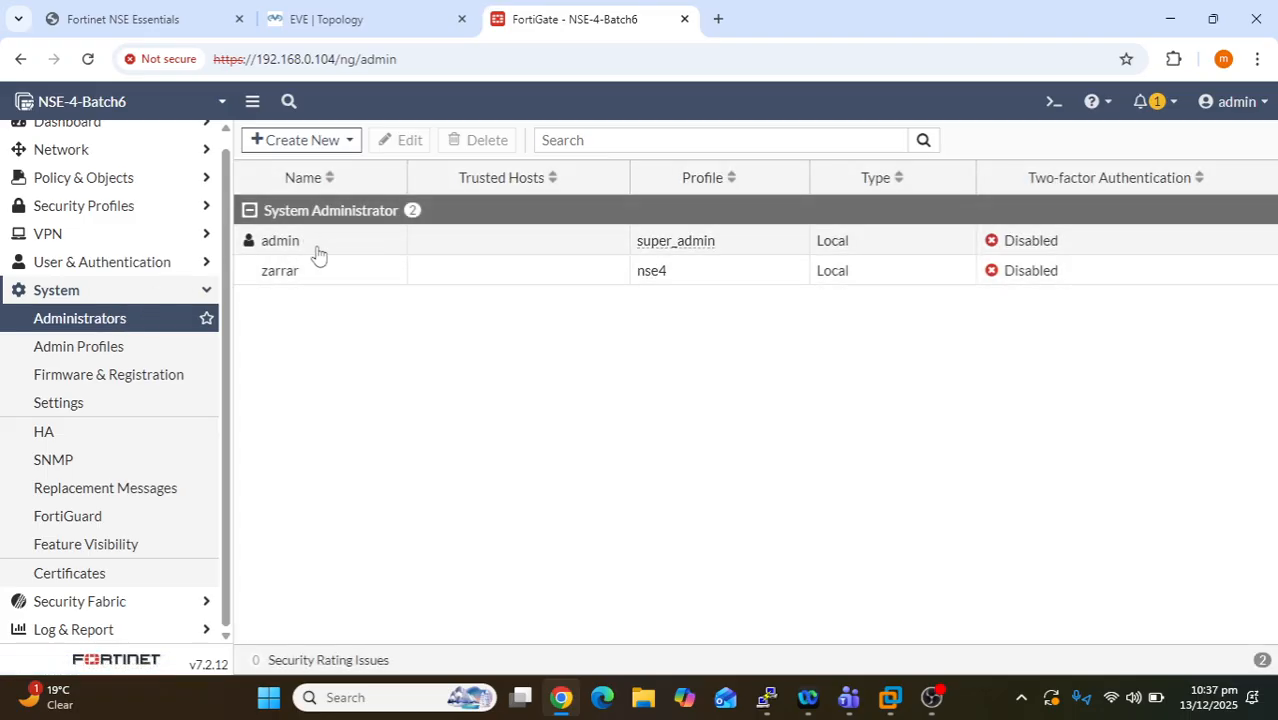
- Open the admin account's Change Password form and review its password rules
click(319, 255)
double_click(319, 255)
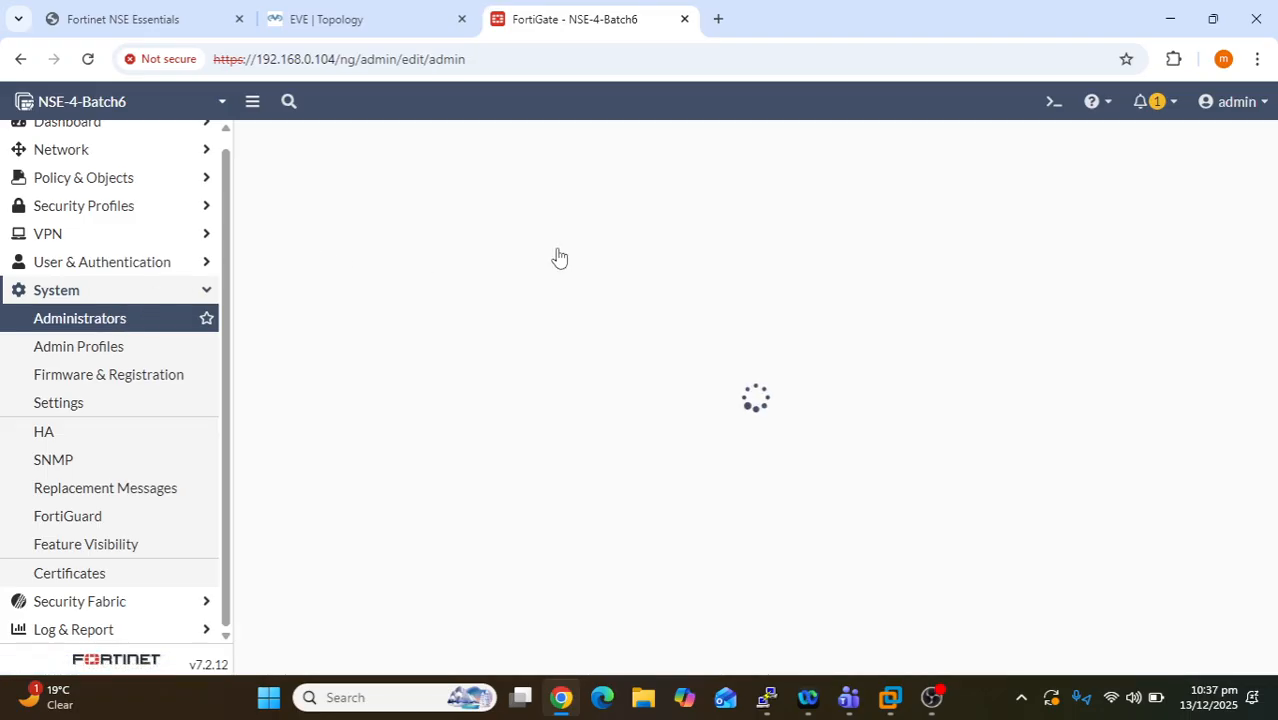
click(533, 207)
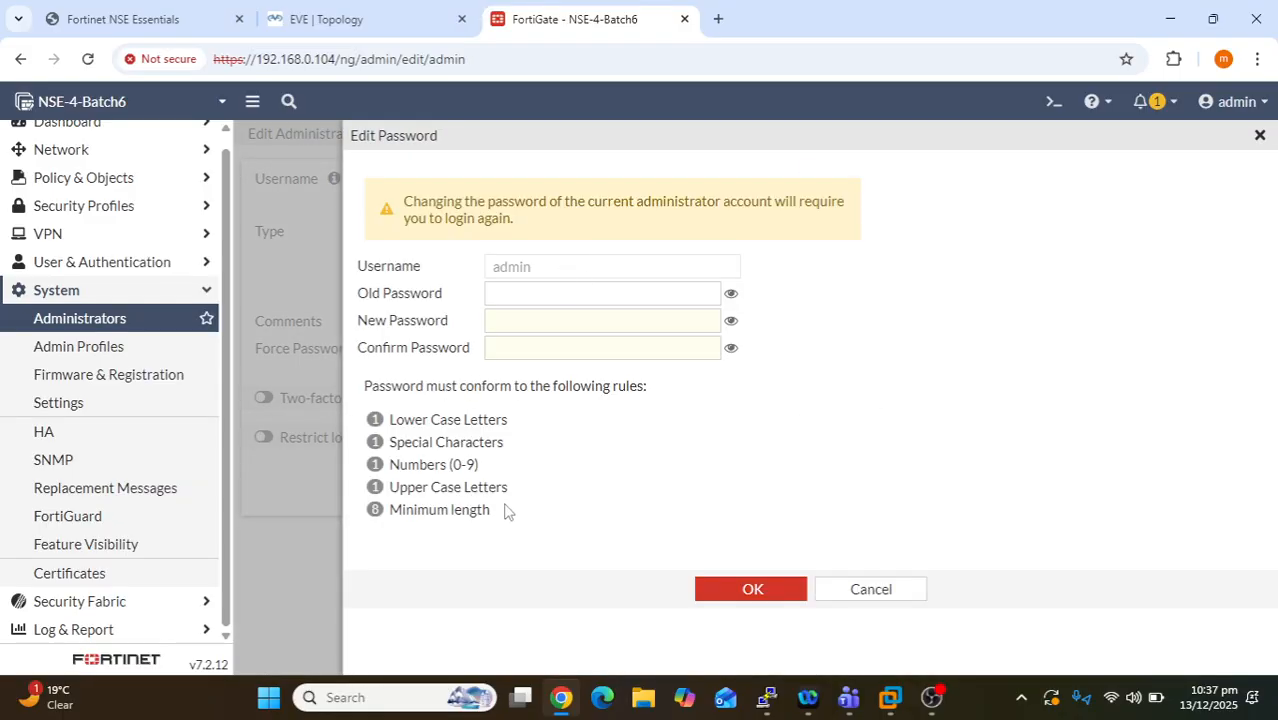
drag(506, 511, 378, 412)
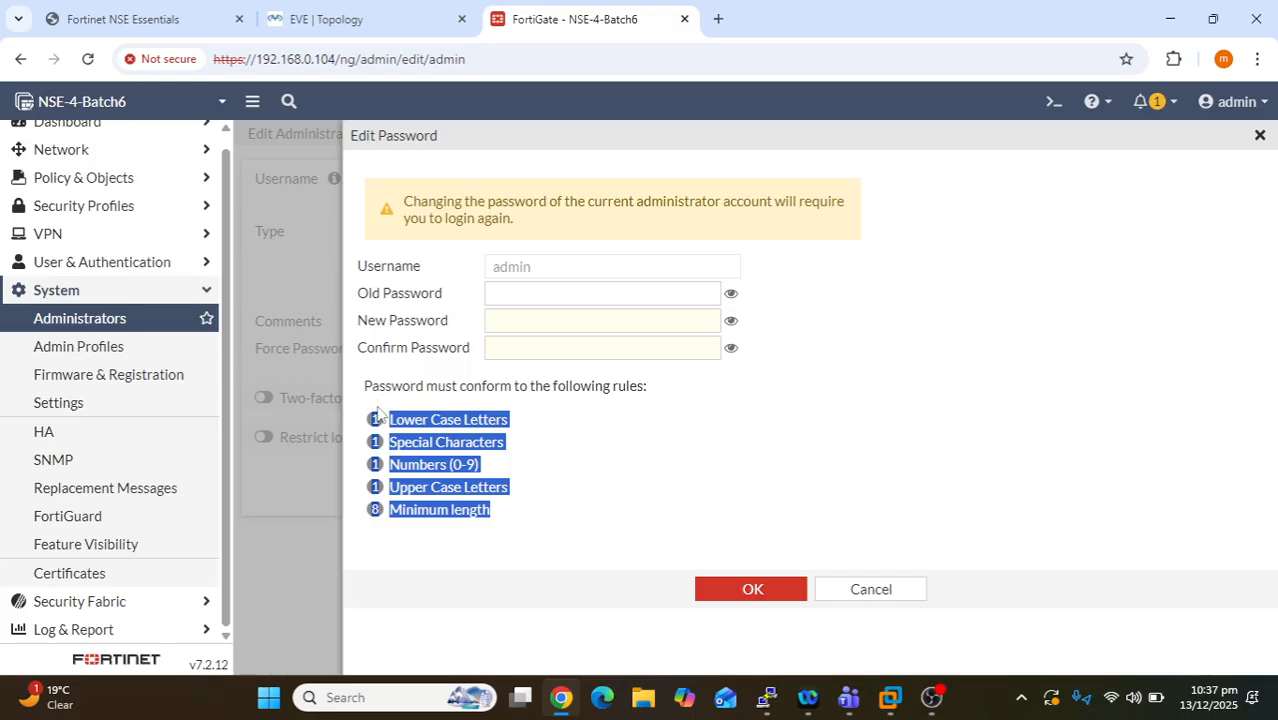
click(476, 464)
drag(493, 512, 431, 415)
click(515, 450)
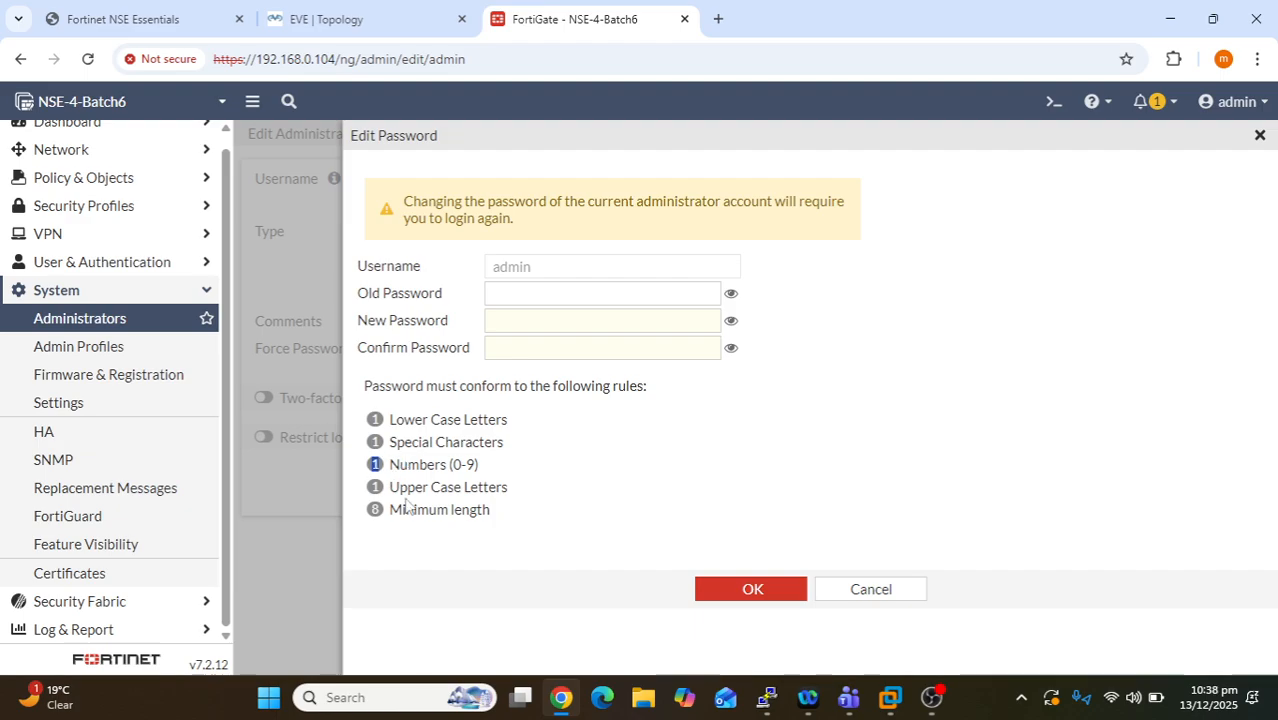
drag(392, 487, 512, 498)
drag(373, 489, 380, 488)
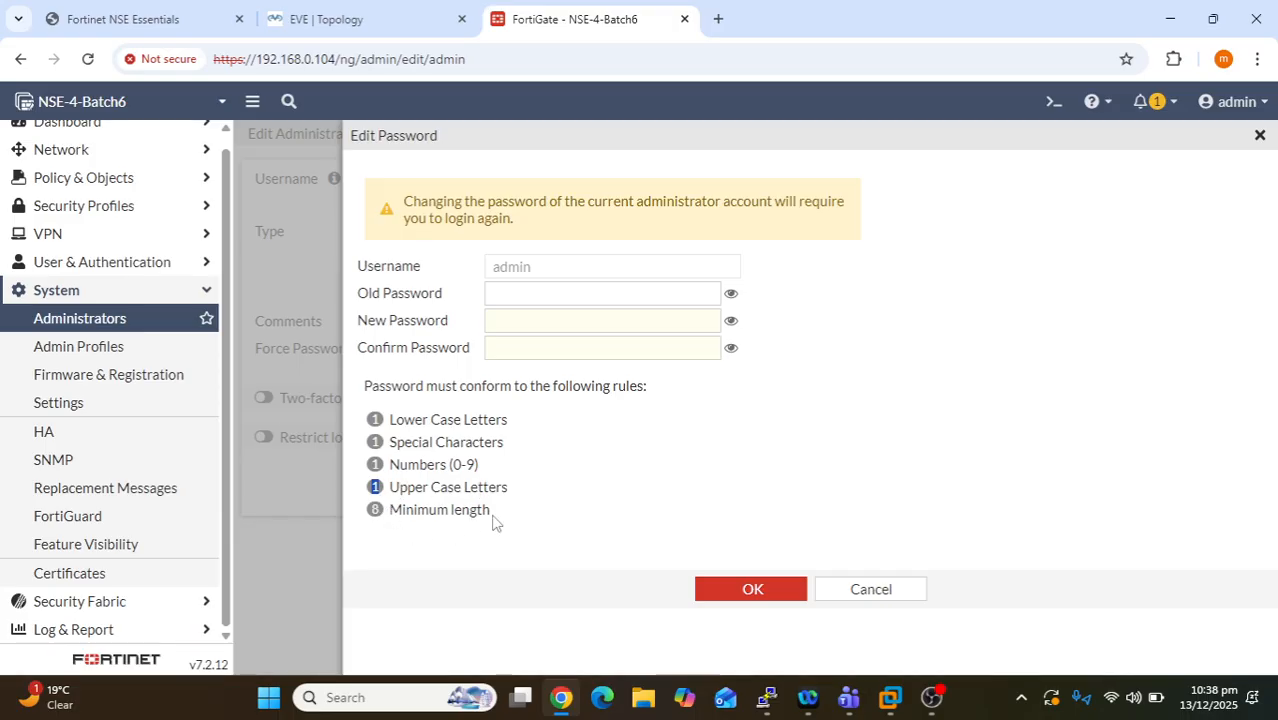
drag(492, 516, 392, 513)
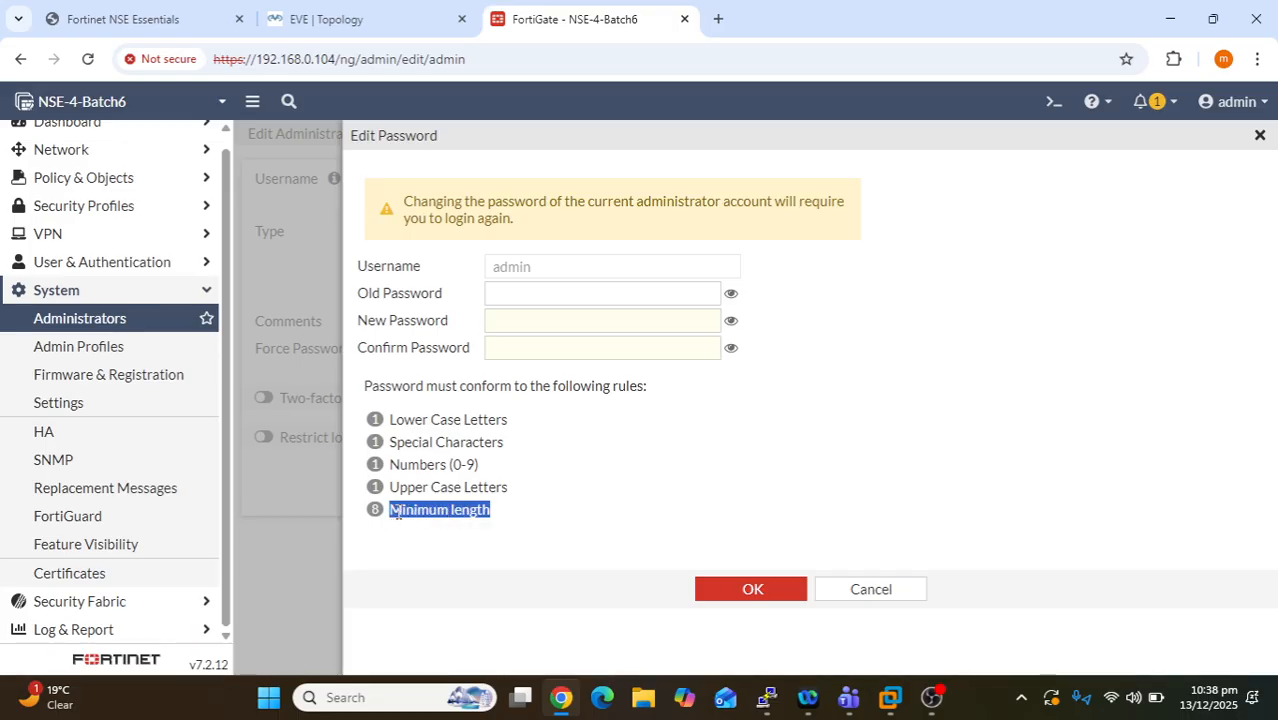
click(558, 273)
- Enter the old password, the new password and its confirmation, then submit
click(547, 300)
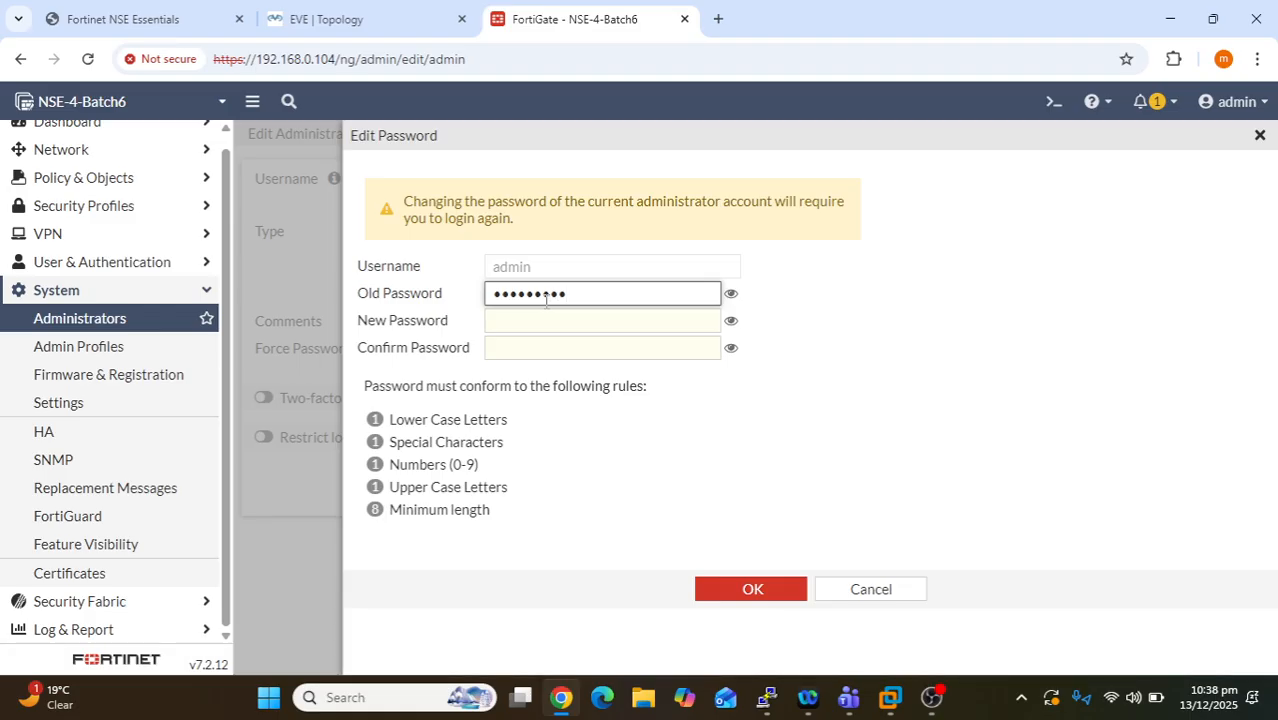
key(Tab)
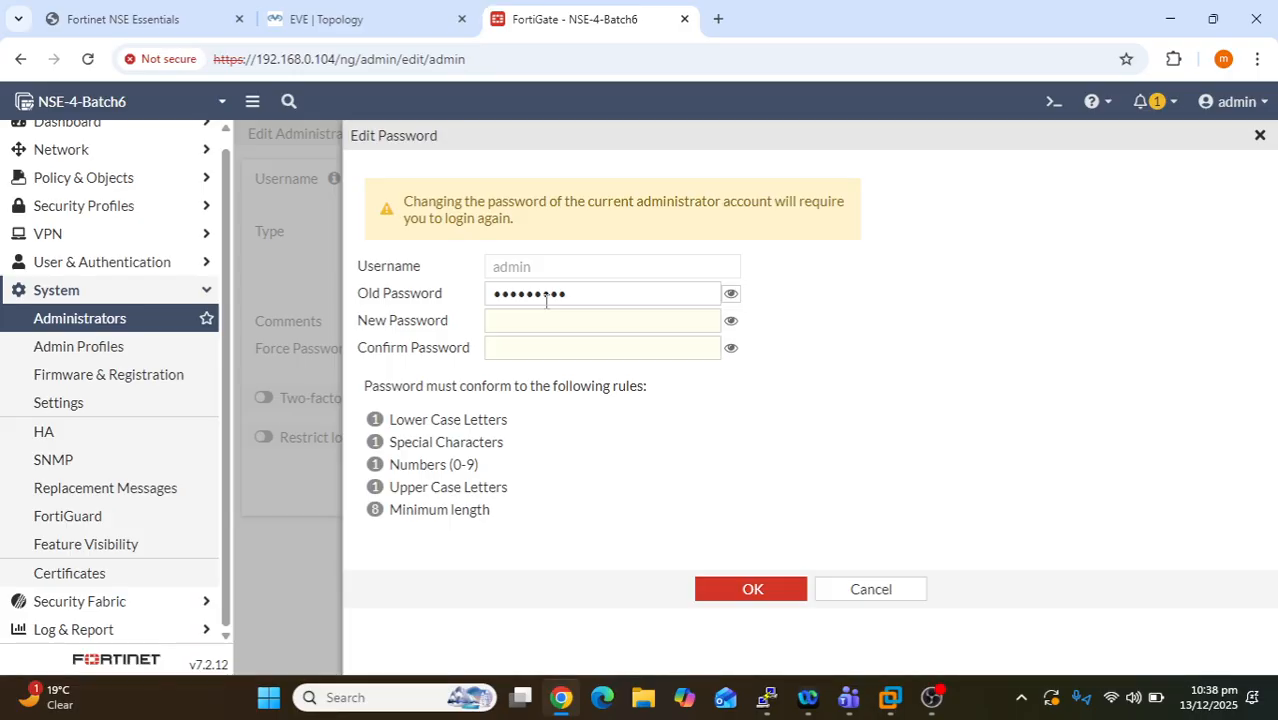
click(557, 330)
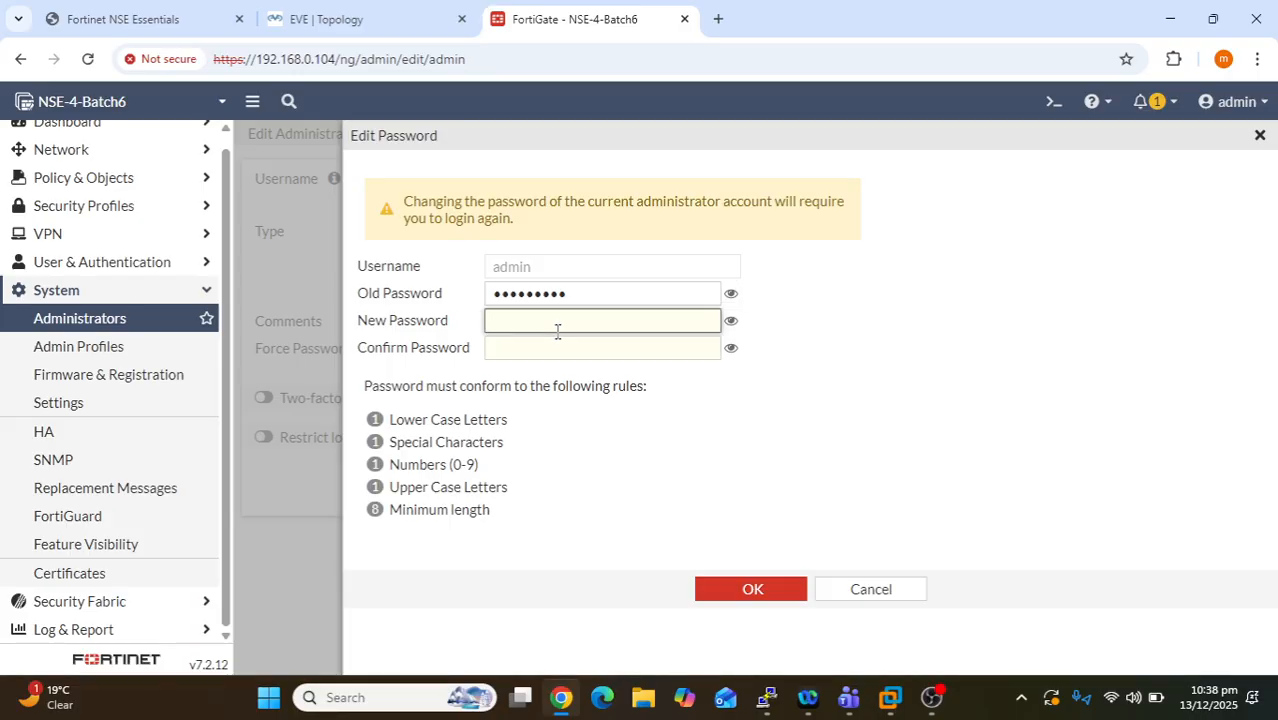
text(••)
key(Tab)
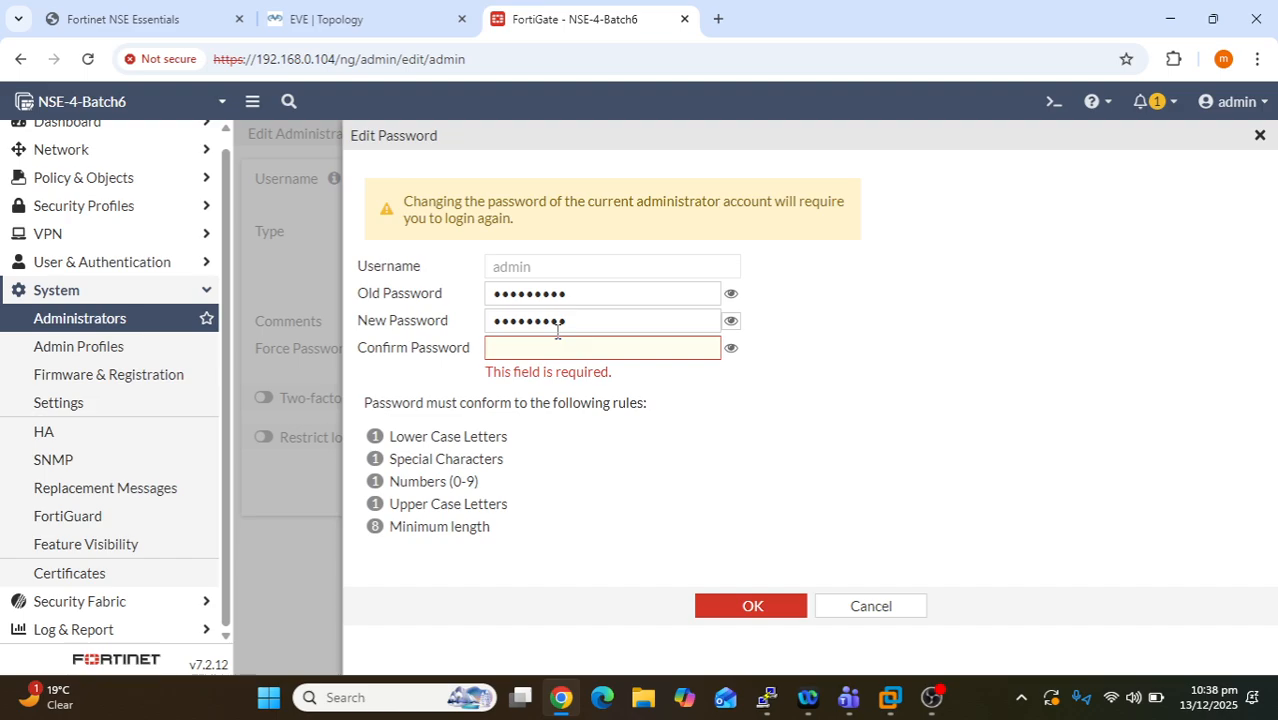
click(553, 346)
text(••)
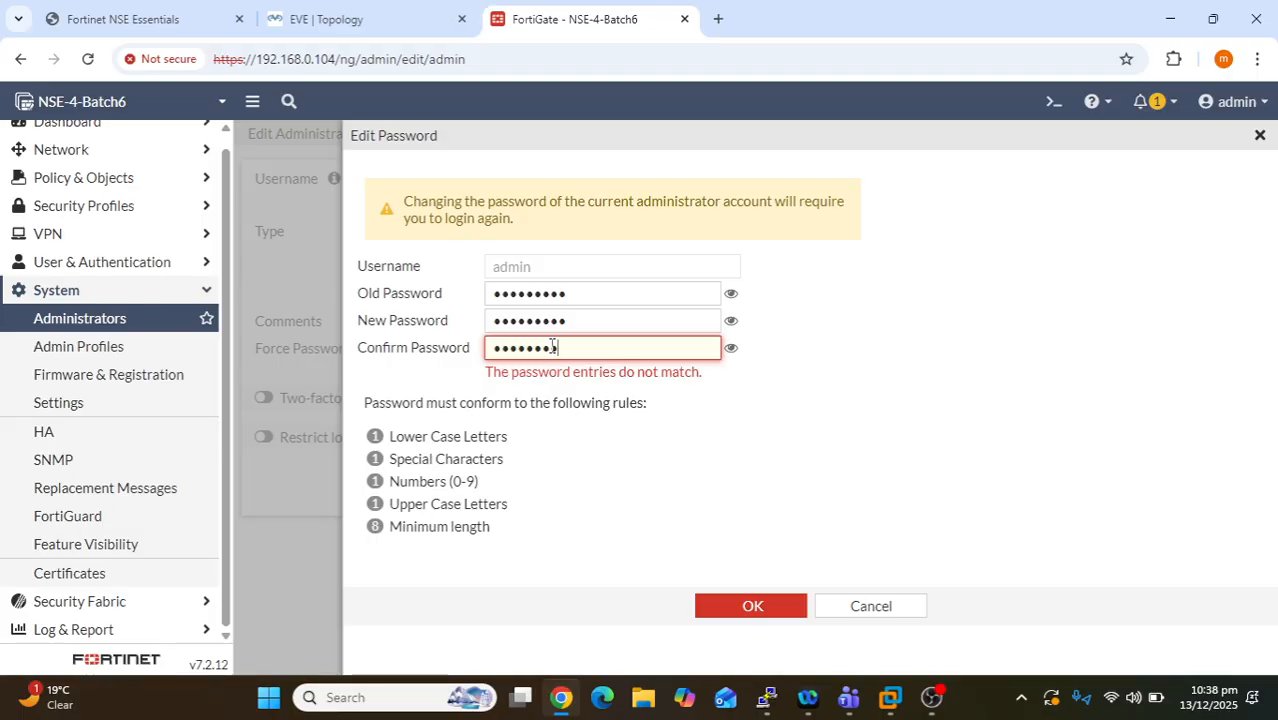
text(•)
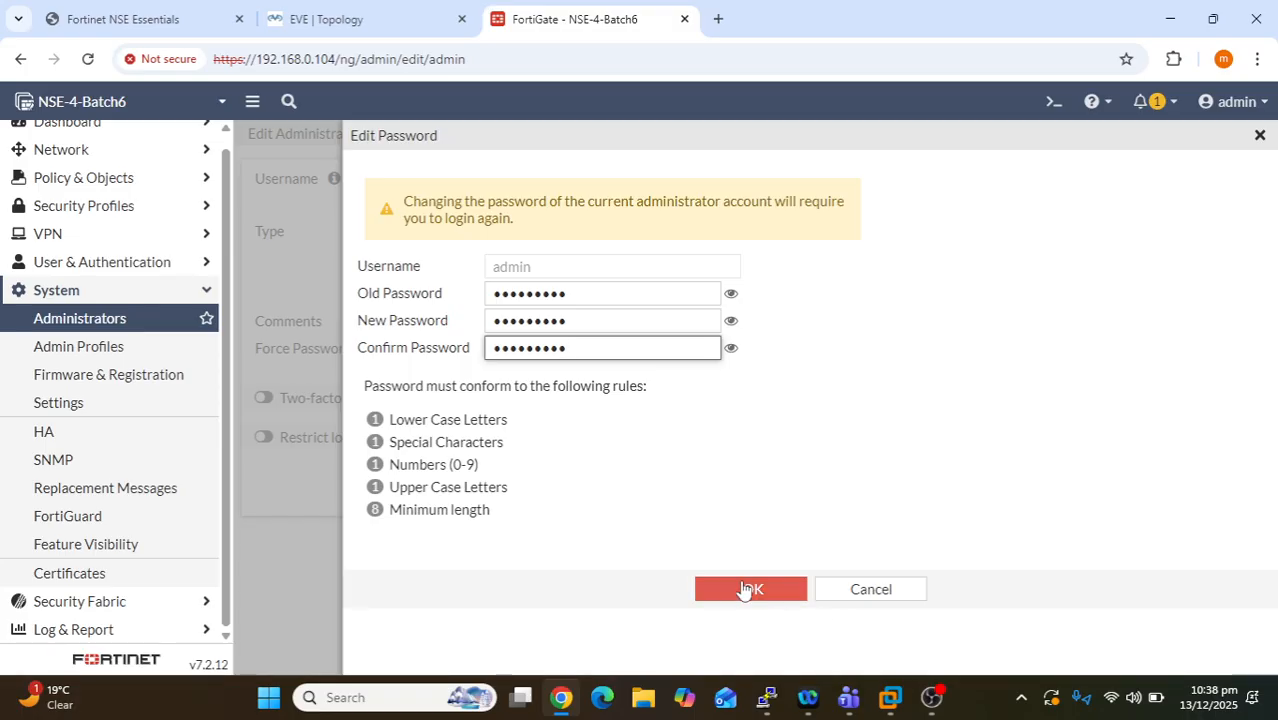
click(742, 588)
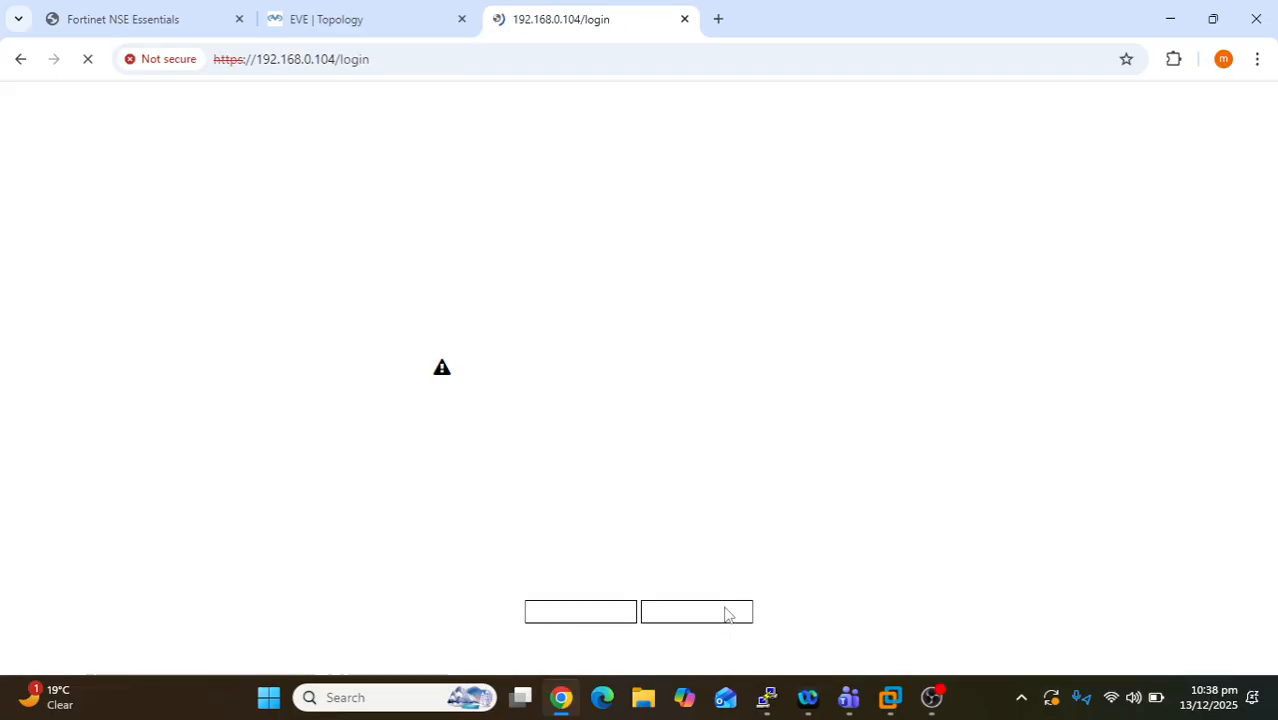
- Accept the login disclaimer, sign in as admin with the new password, and accept the post-login disclaimer
click(568, 625)
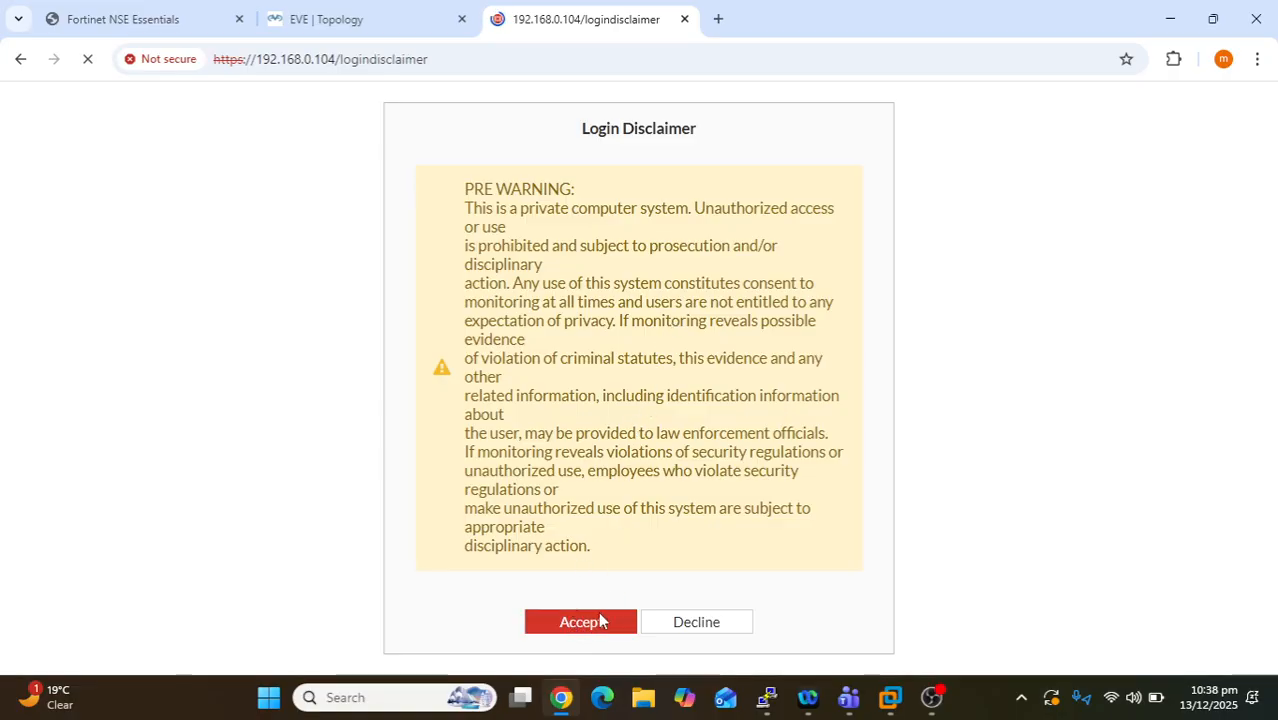
click(590, 620)
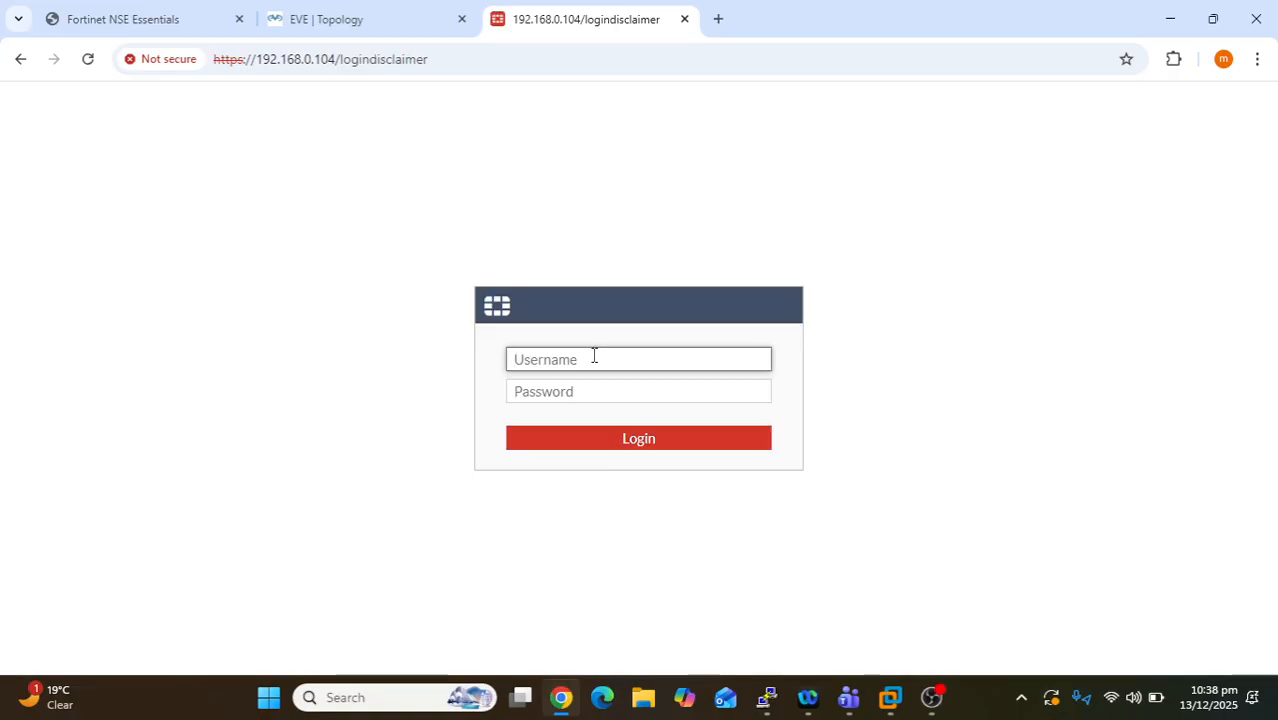
text(admin)
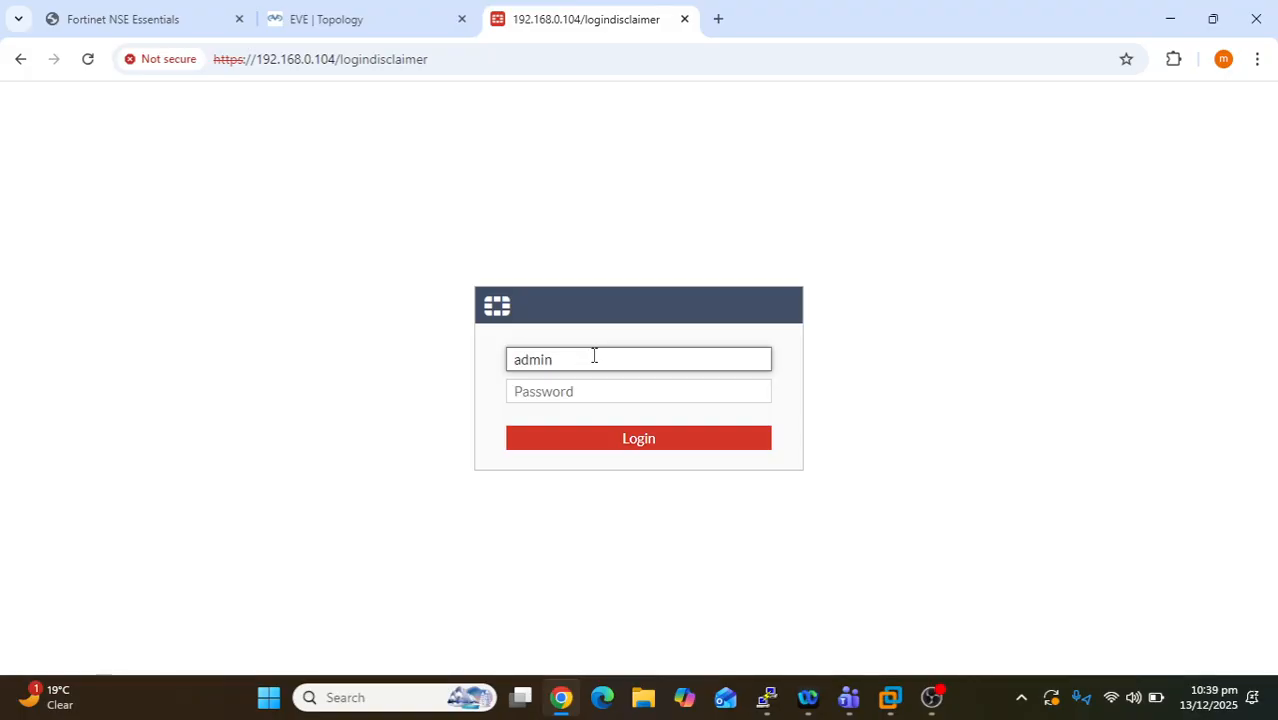
key(Tab)
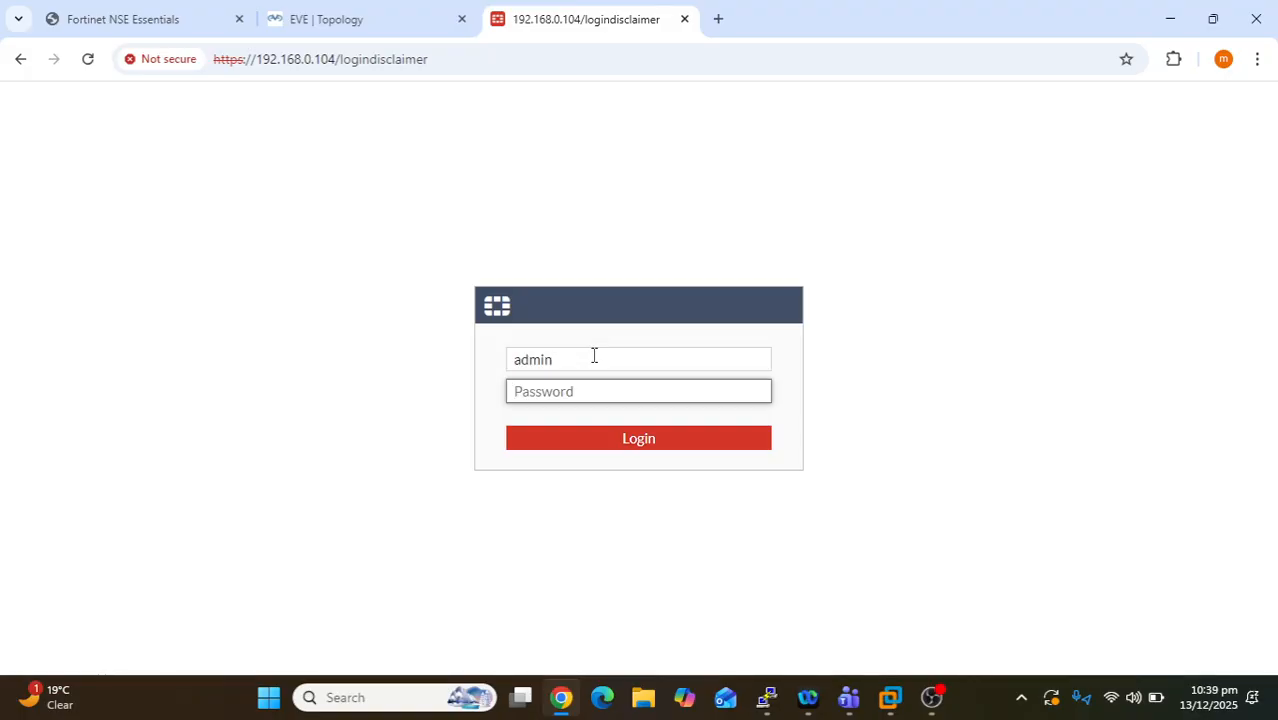
text(ad)
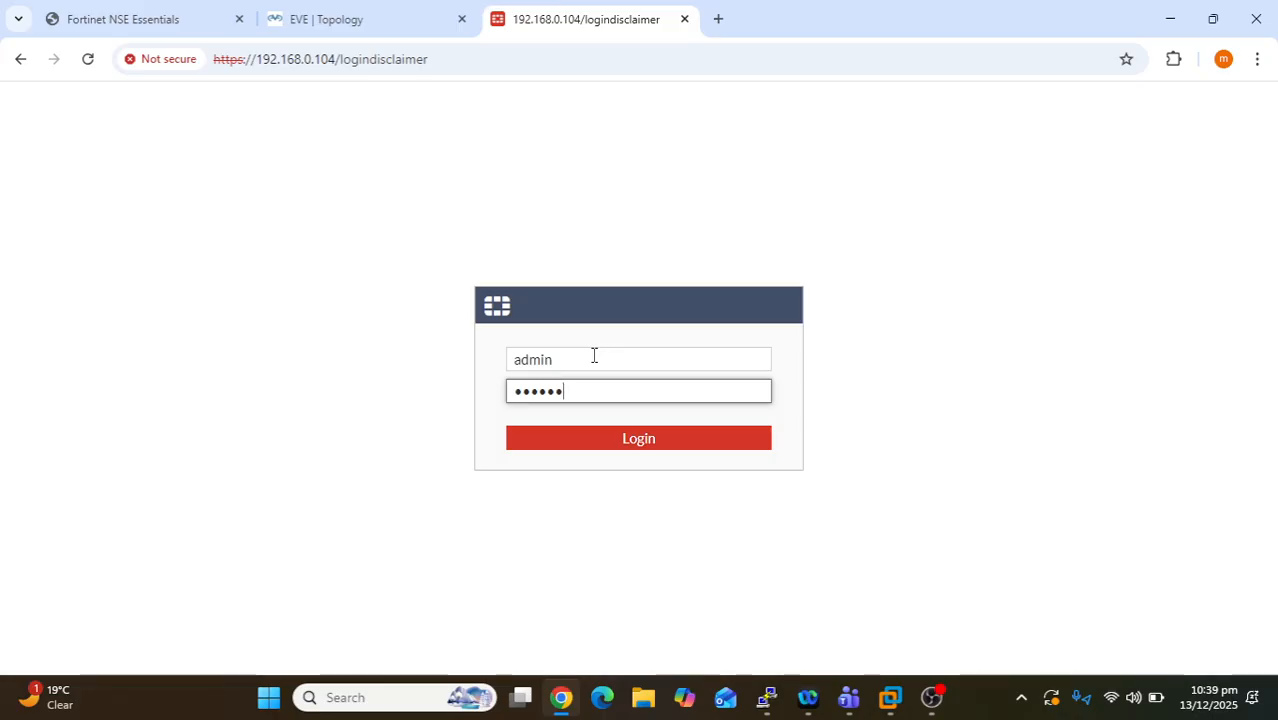
key(Return)
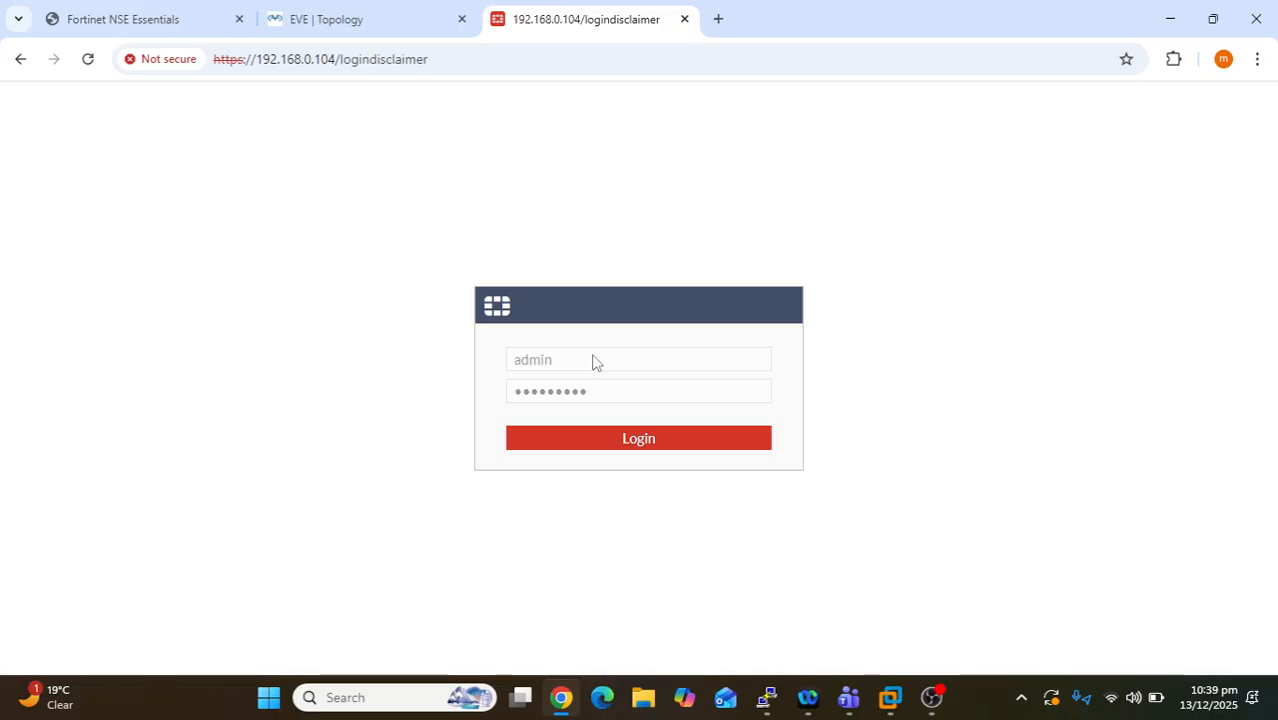
click(589, 451)
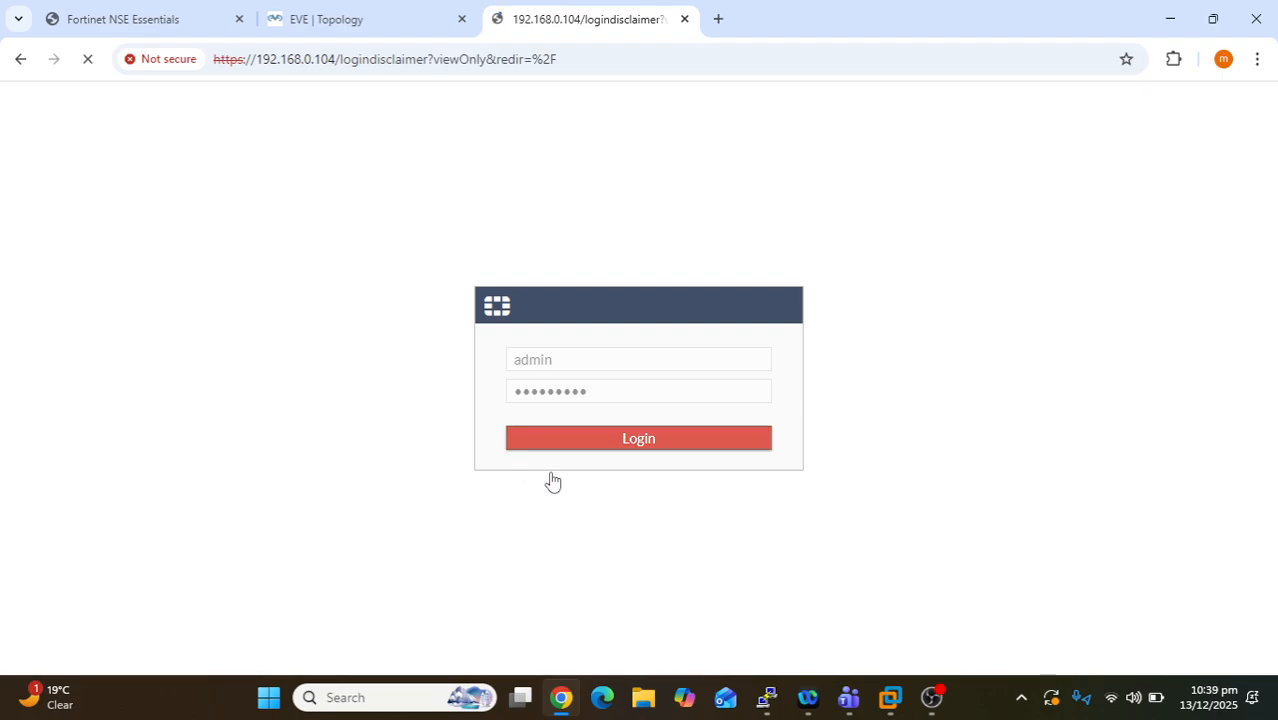
click(572, 634)
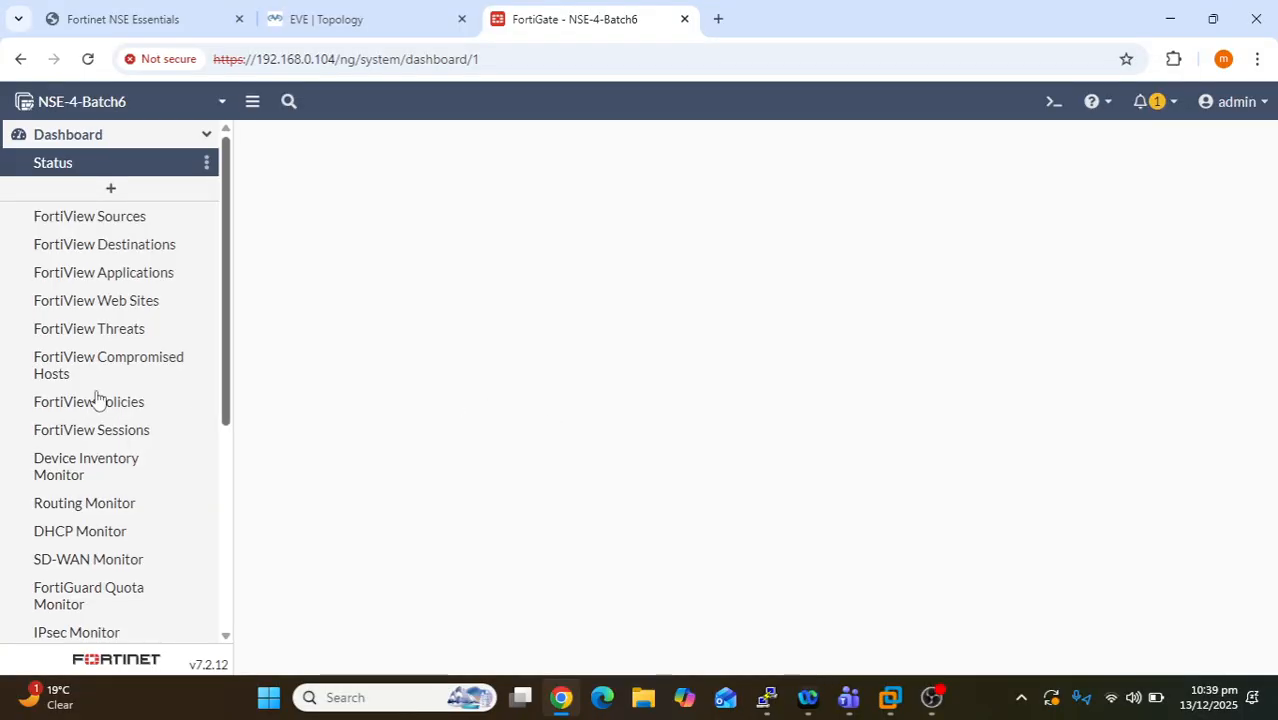
- Log out of the admin session and switch to the Fortinet NSE Essentials training PDF tab
scroll(82, 420, down, 4)
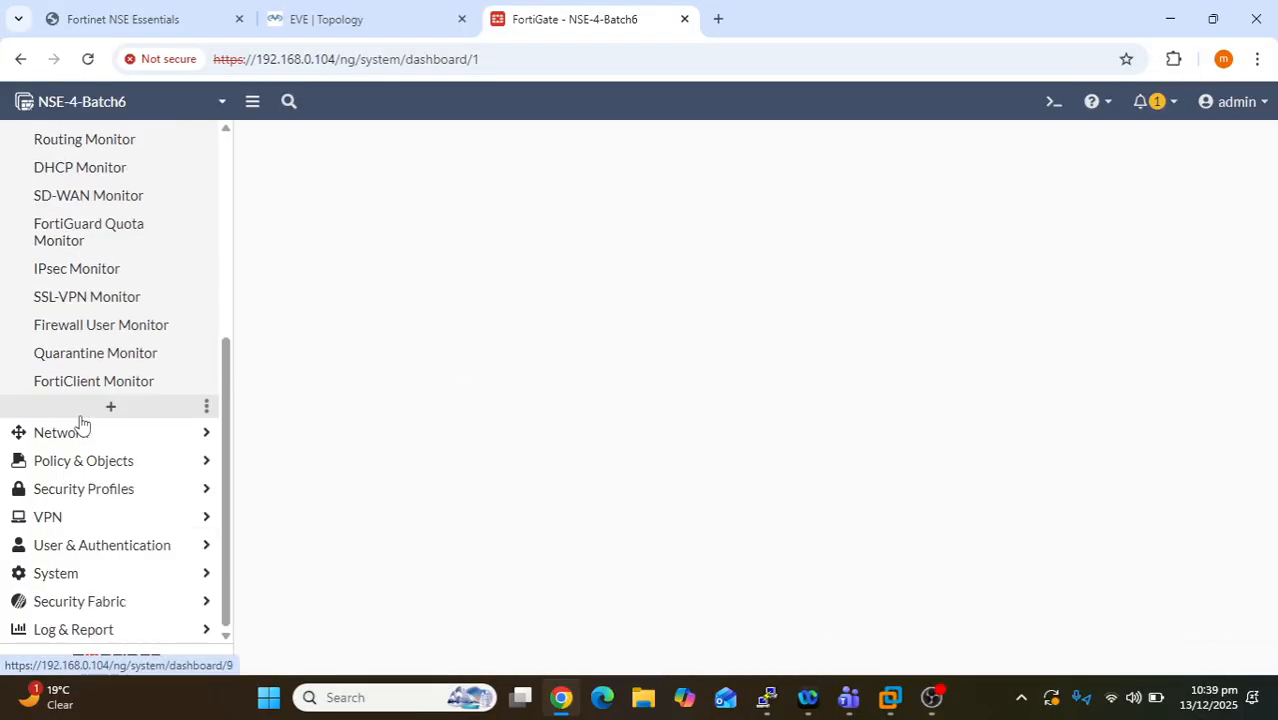
click(1240, 104)
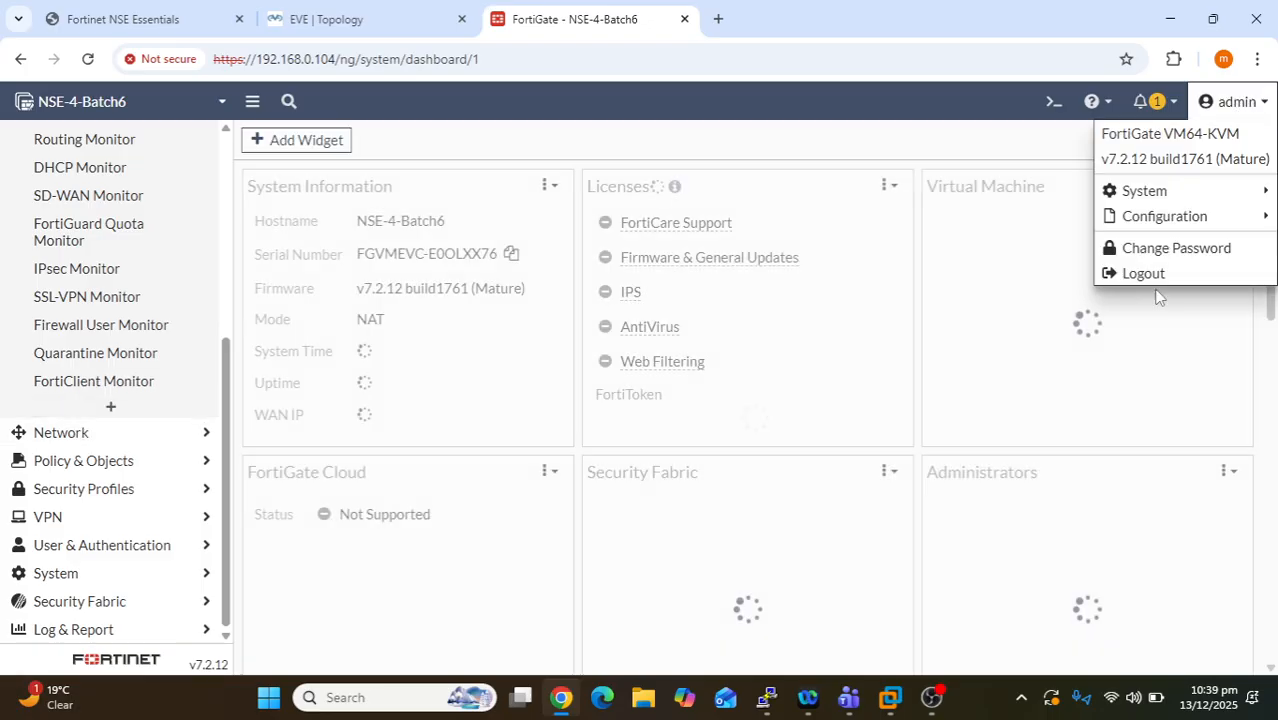
click(1143, 273)
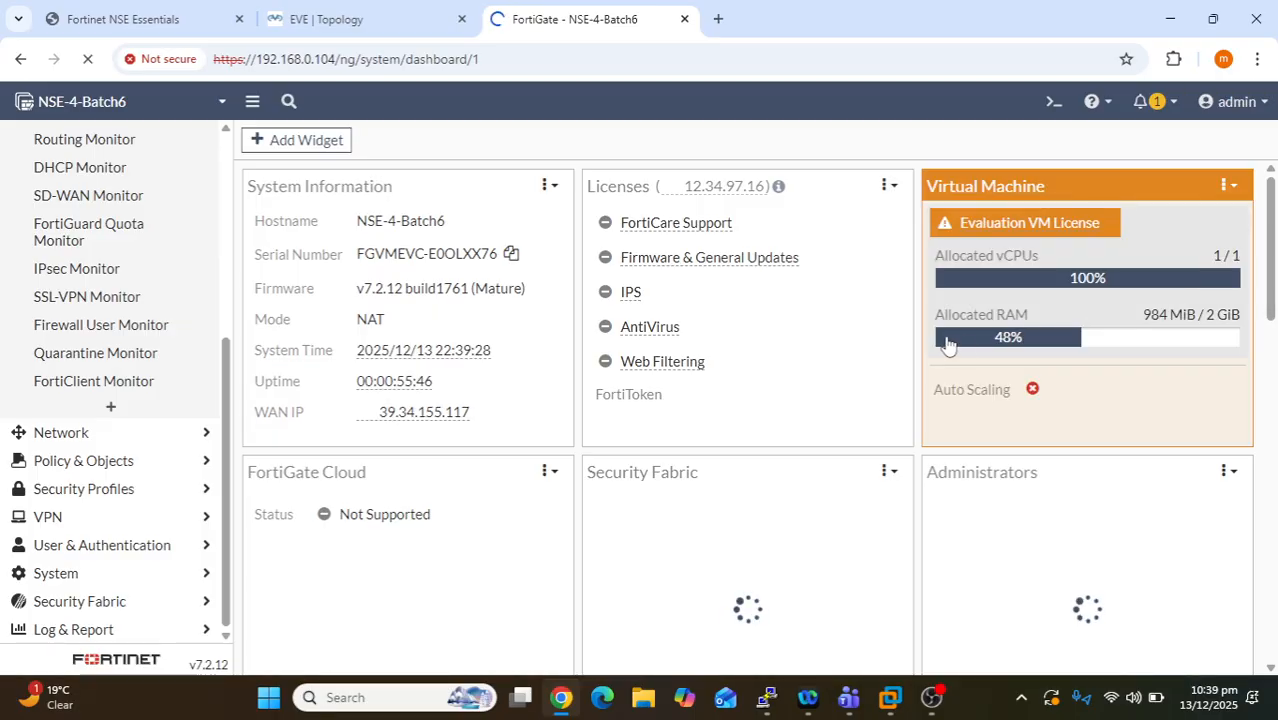
click(136, 10)
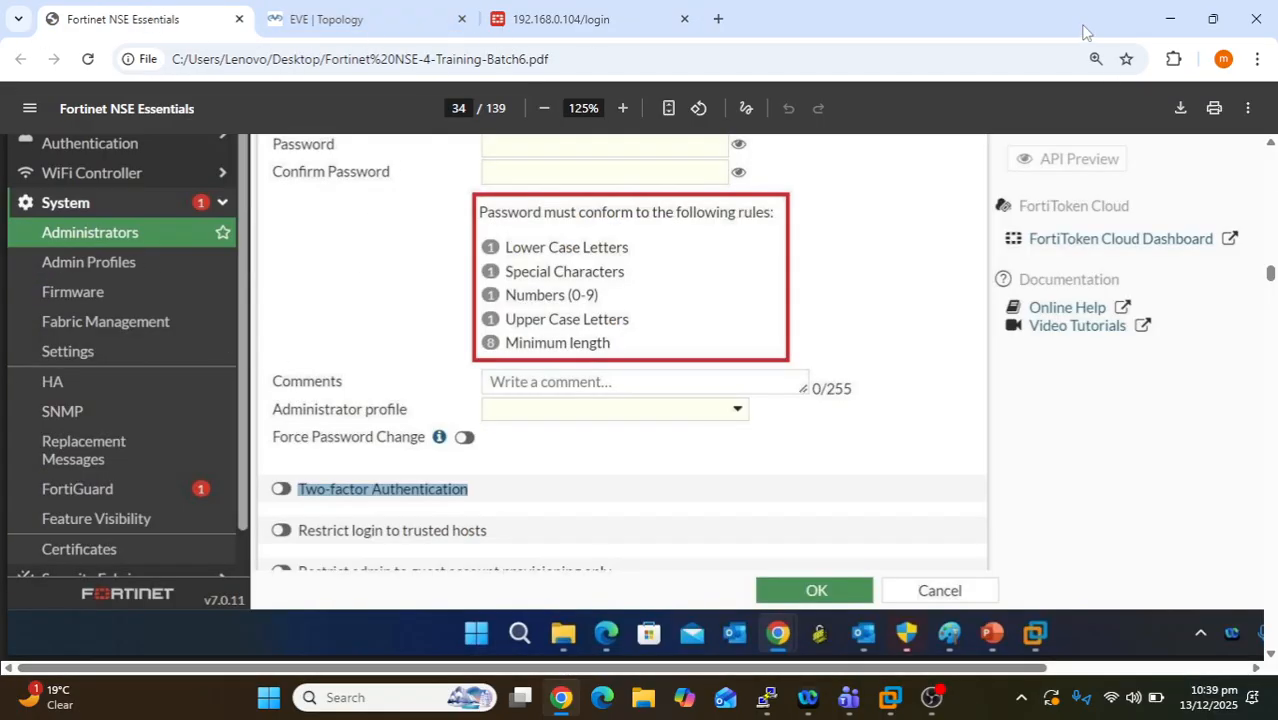
- Restore the browser window and return to the FortiGate 192.168.0.104/login tab
drag(1112, 26, 1046, 110)
click(679, 106)
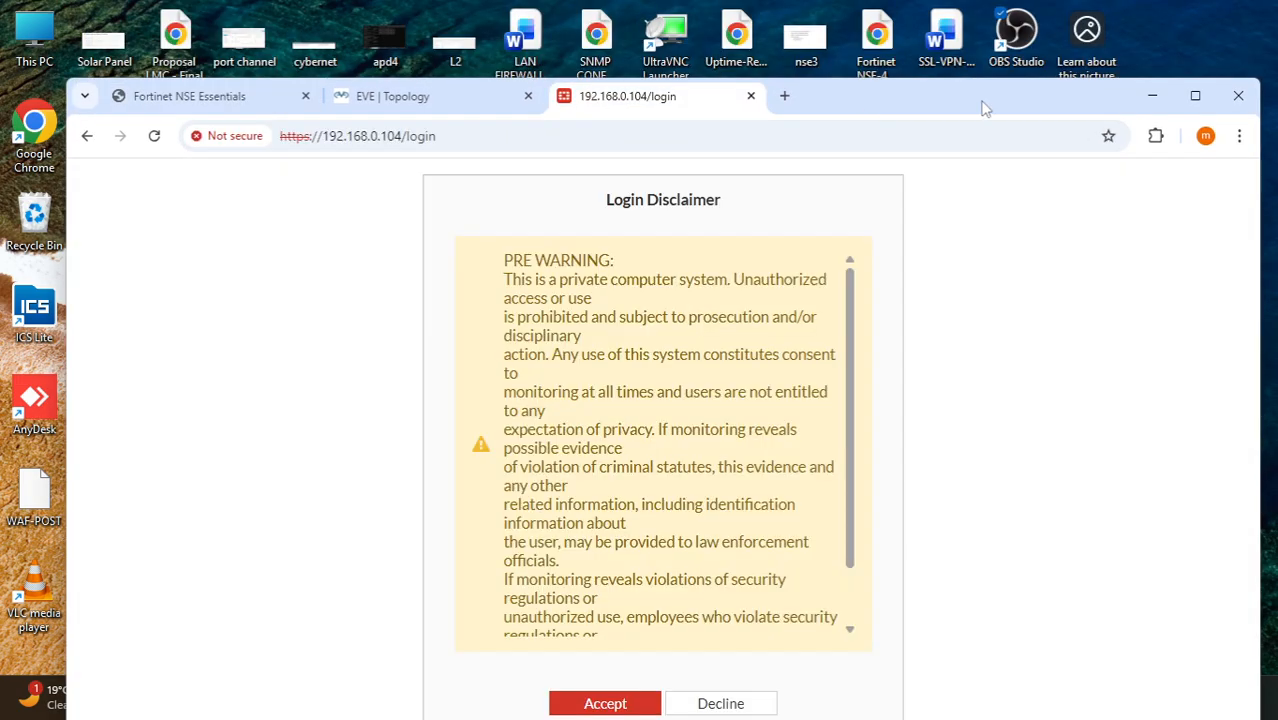
- Maximize the browser, accept the disclaimer, and enter the second administrator's username and password
double_click(987, 100)
click(585, 624)
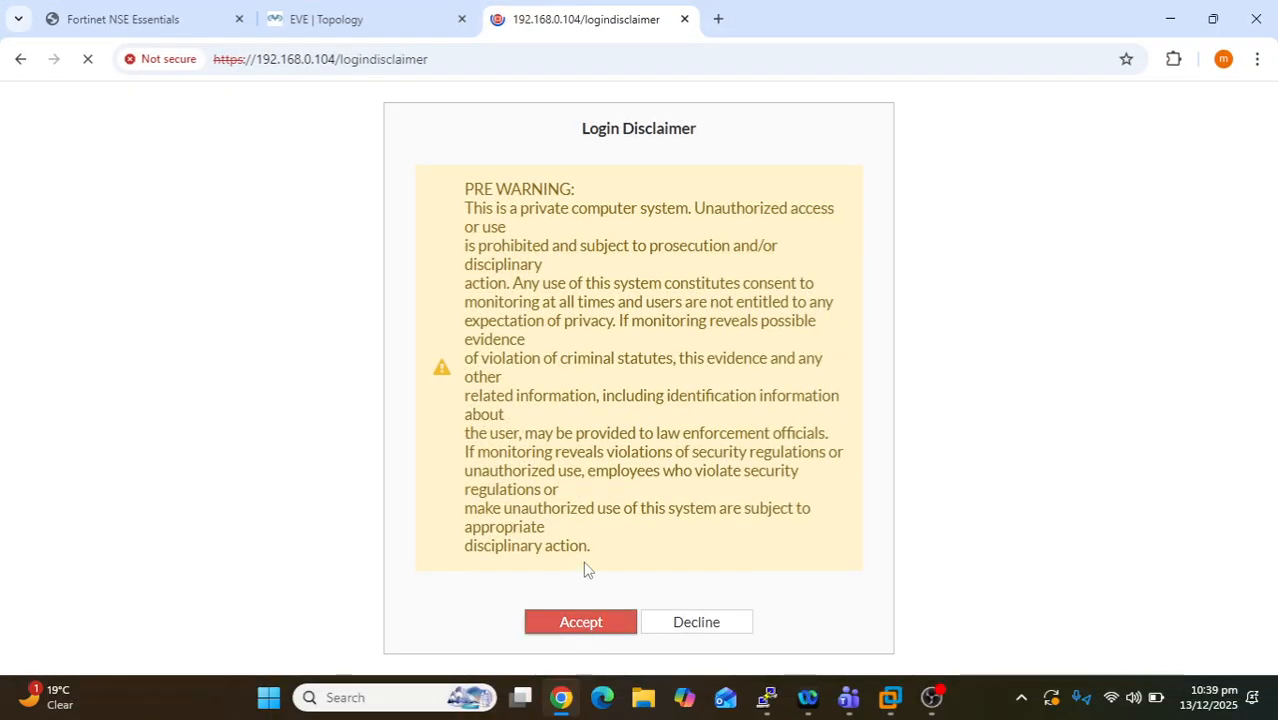
text(zarrar)
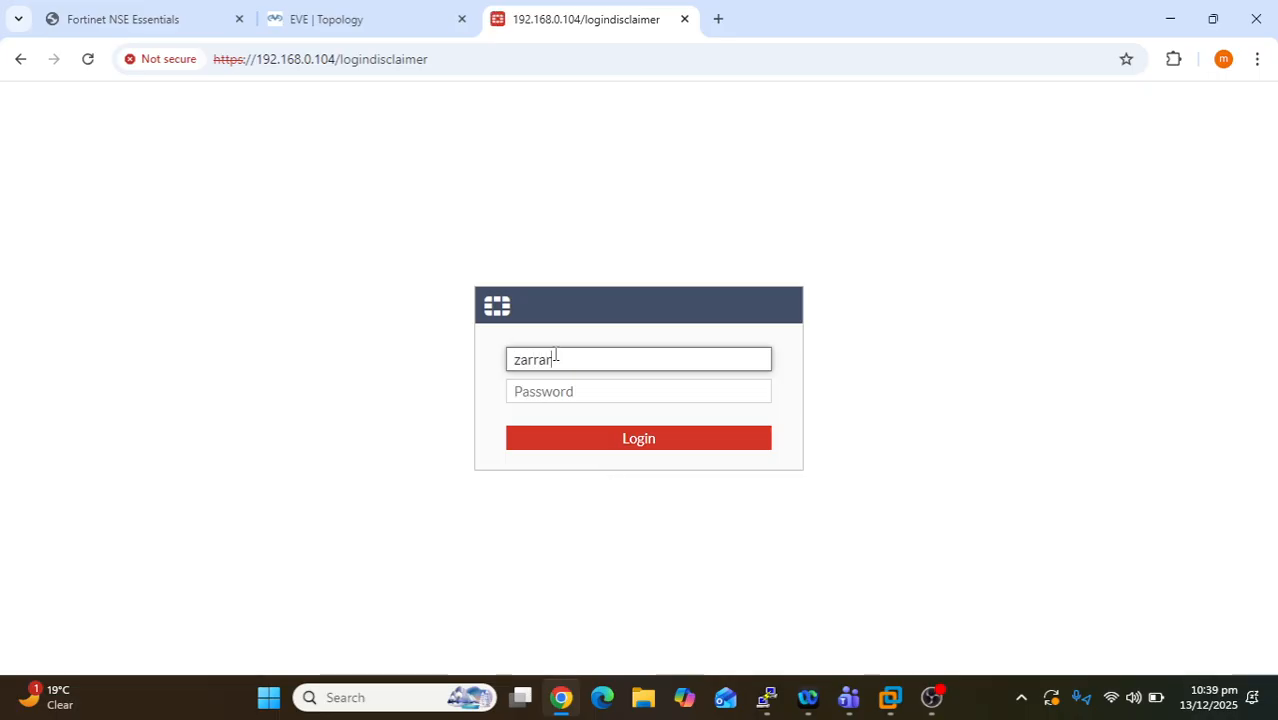
key(Tab)
text(arr)
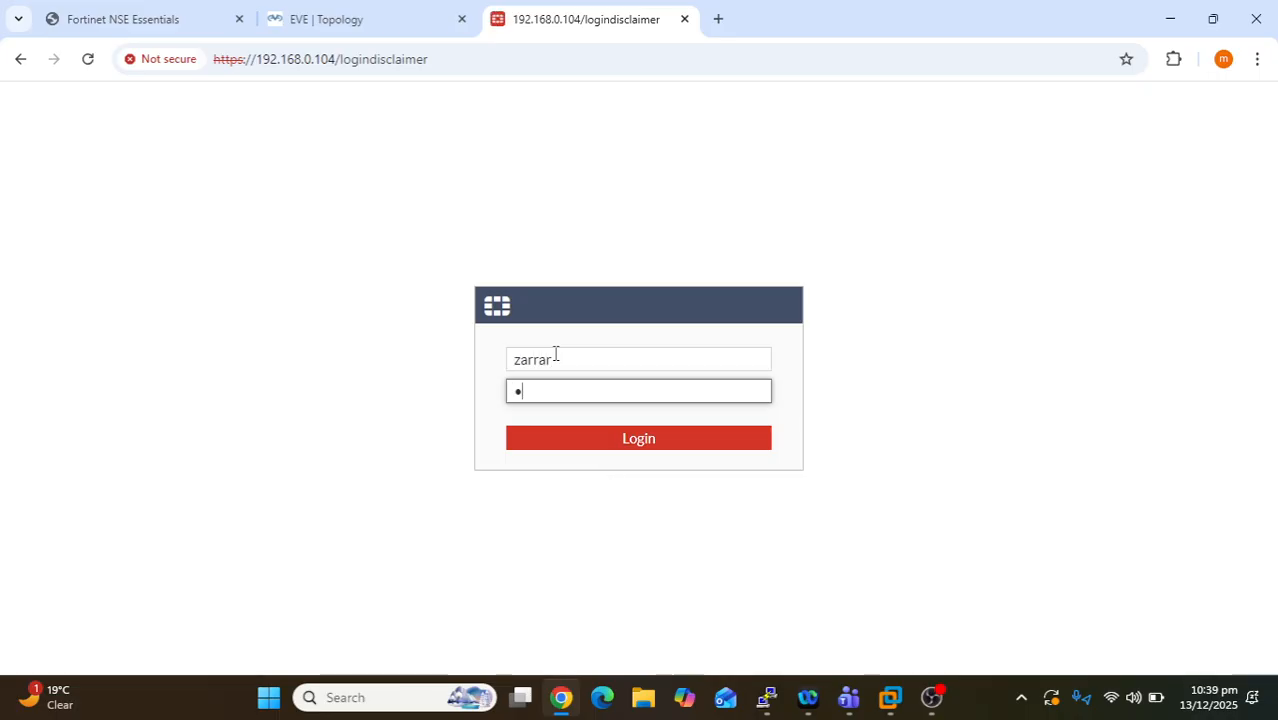
text(a)
key(Return)
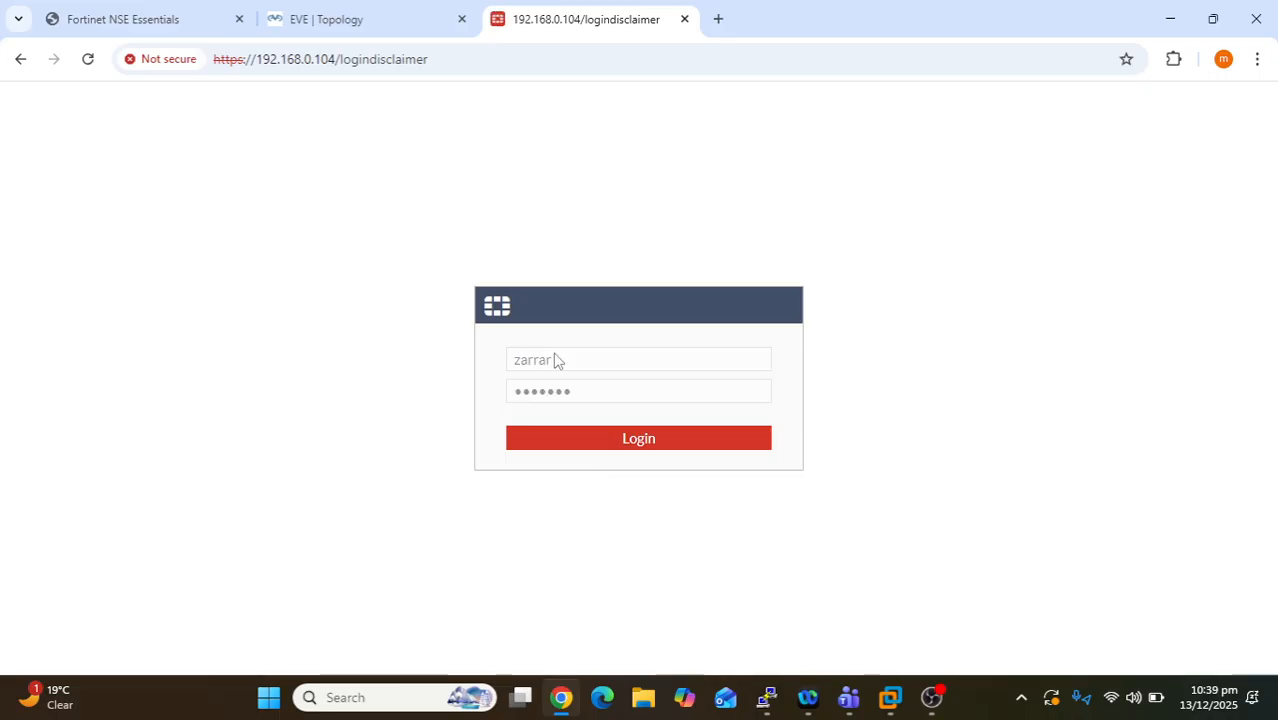
- Submit the login and review the Change Password page's password policy warning
click(628, 440)
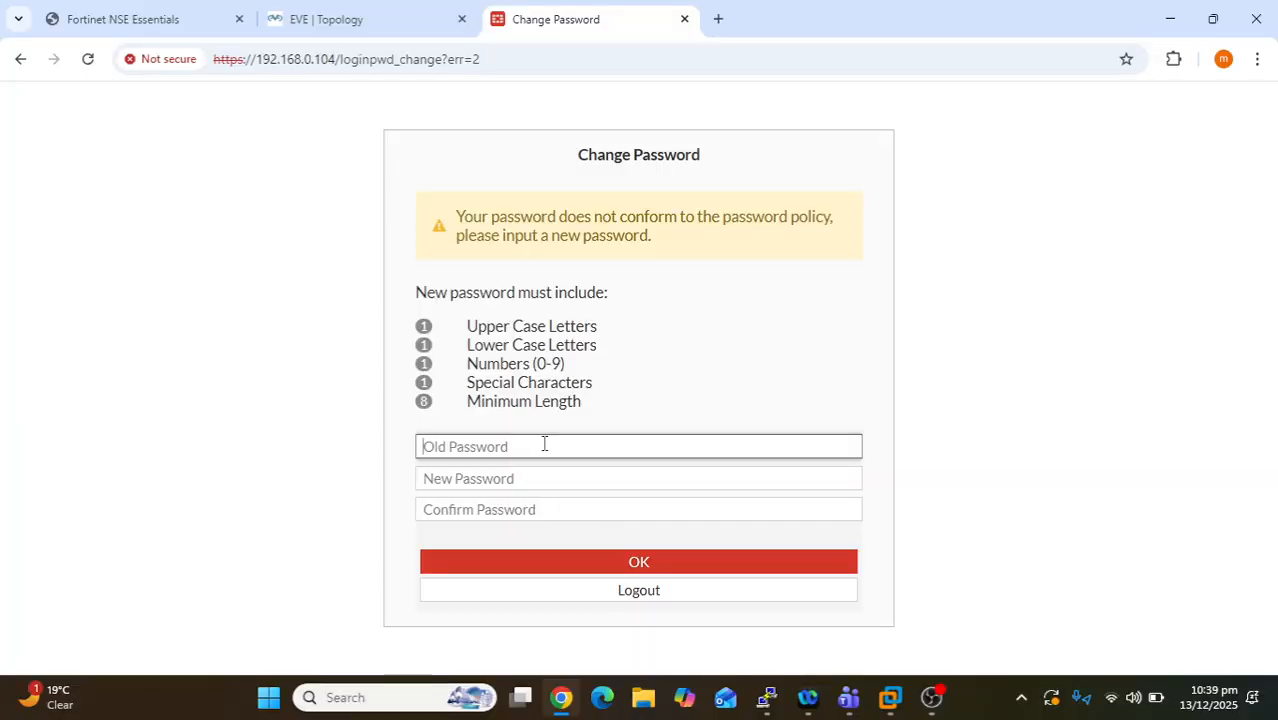
drag(710, 157, 581, 152)
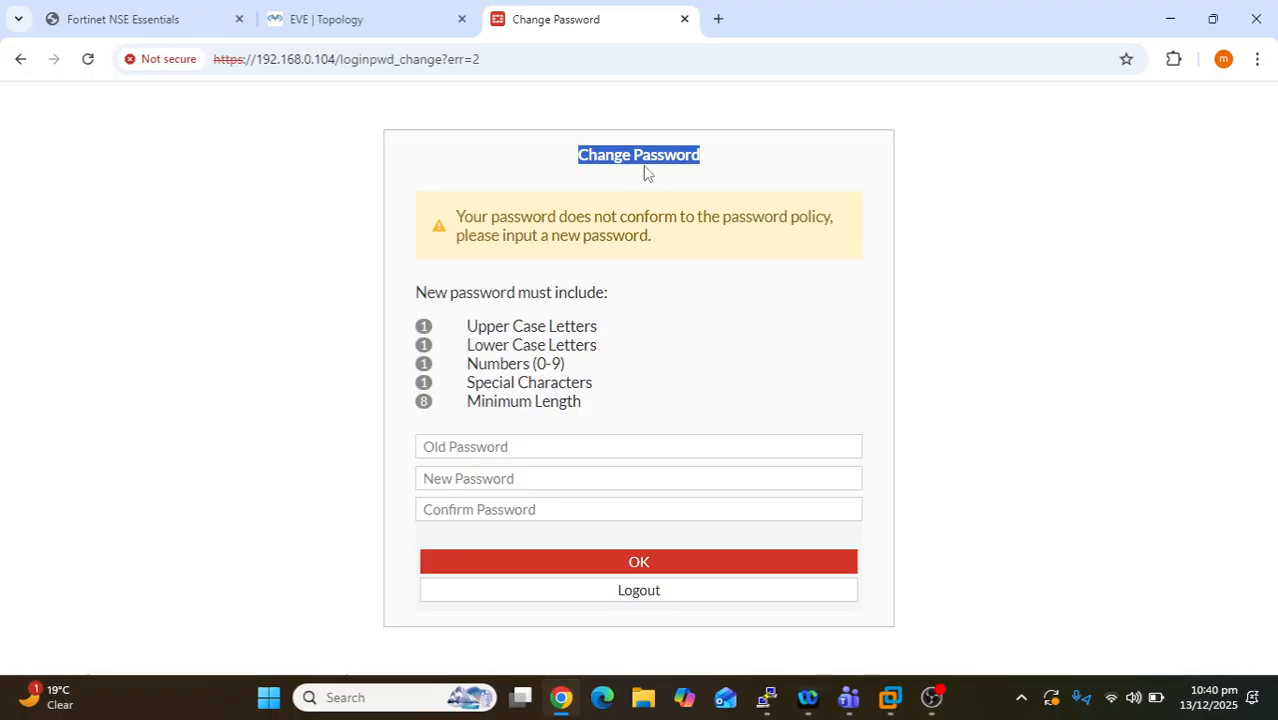
click(683, 206)
drag(658, 242, 462, 220)
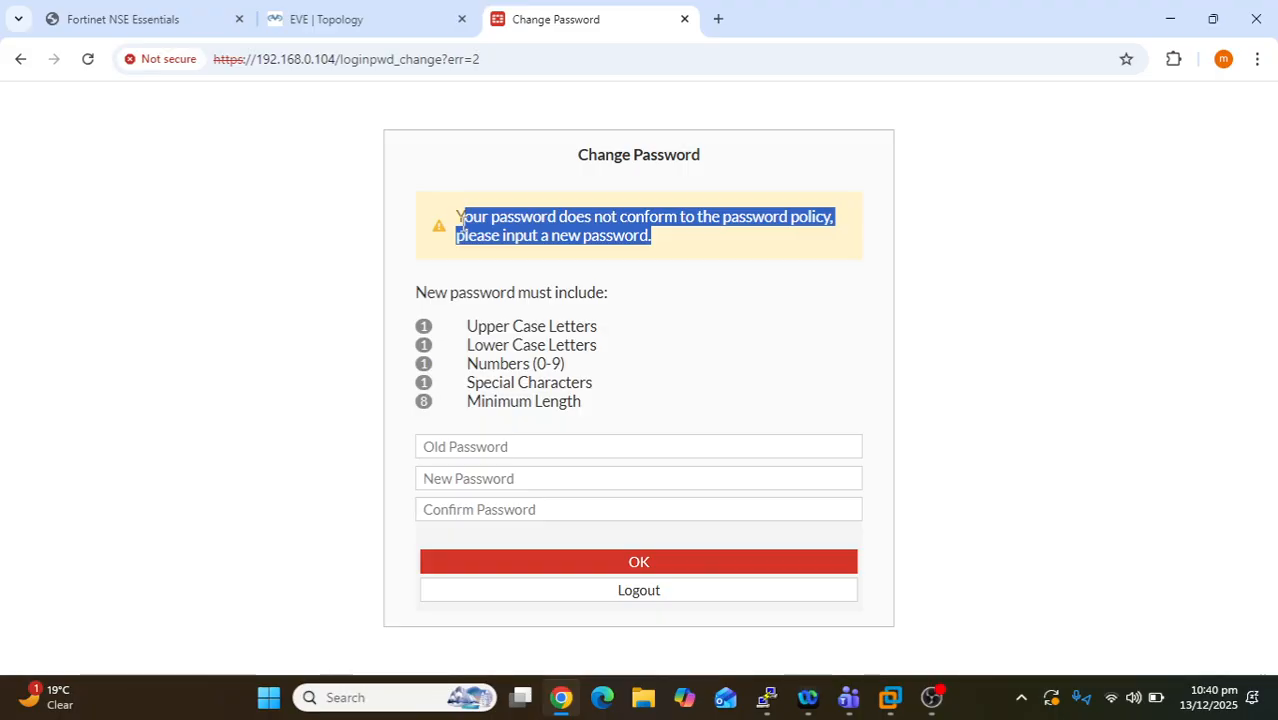
click(620, 338)
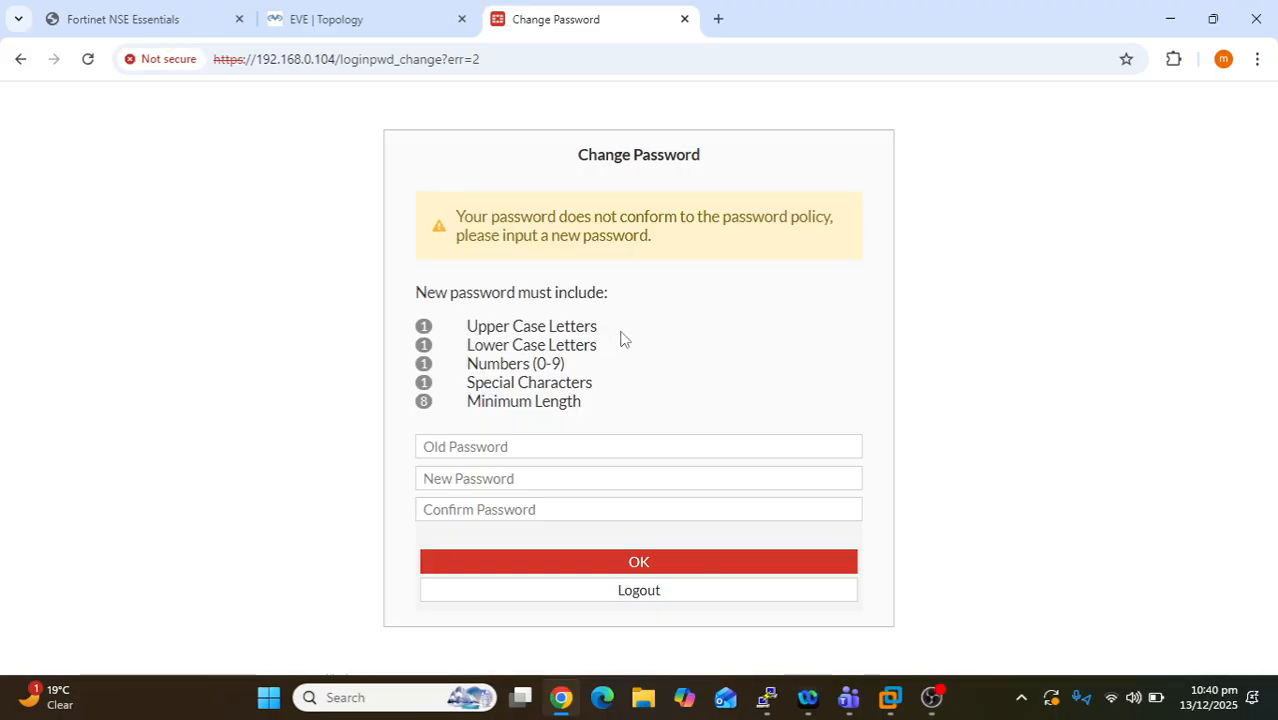
- Enter the old password and a new policy-compliant password twice, then submit the change
click(488, 441)
text(ad)
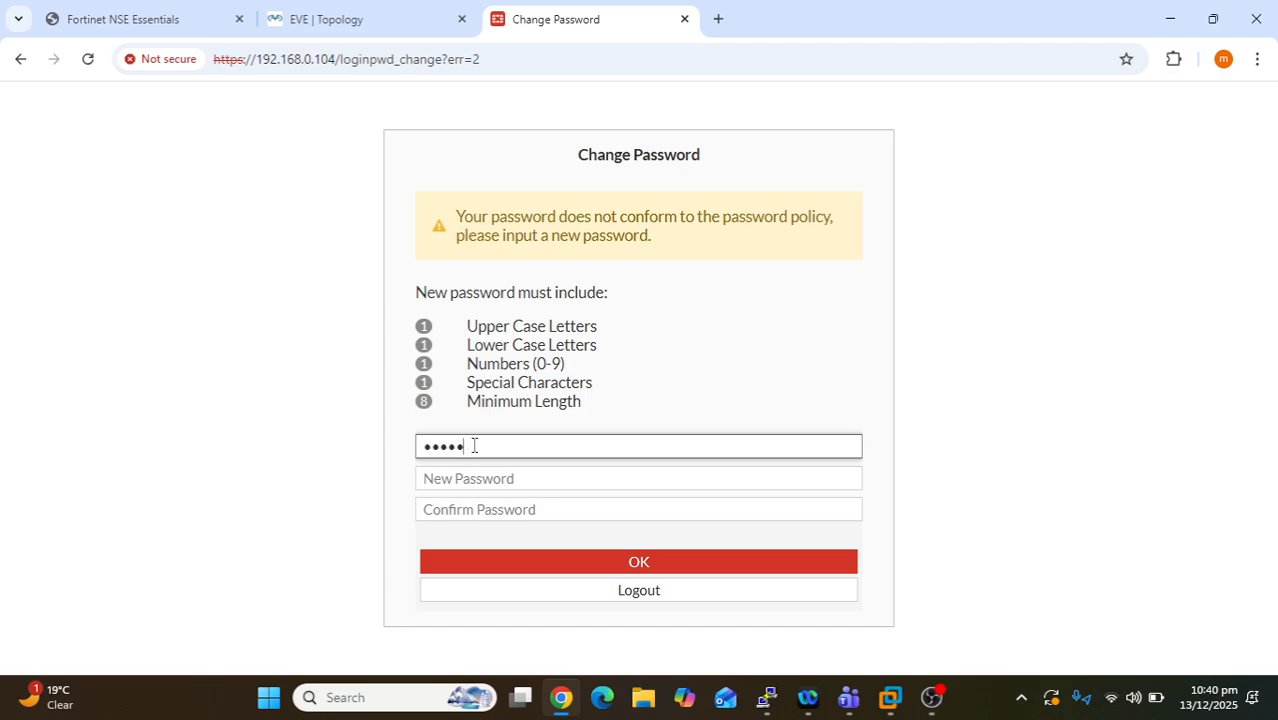
key(BackSpace)
key(BackSpace)
key(BackSpace)
key(BackSpace)
key(BackSpace)
text(admin)
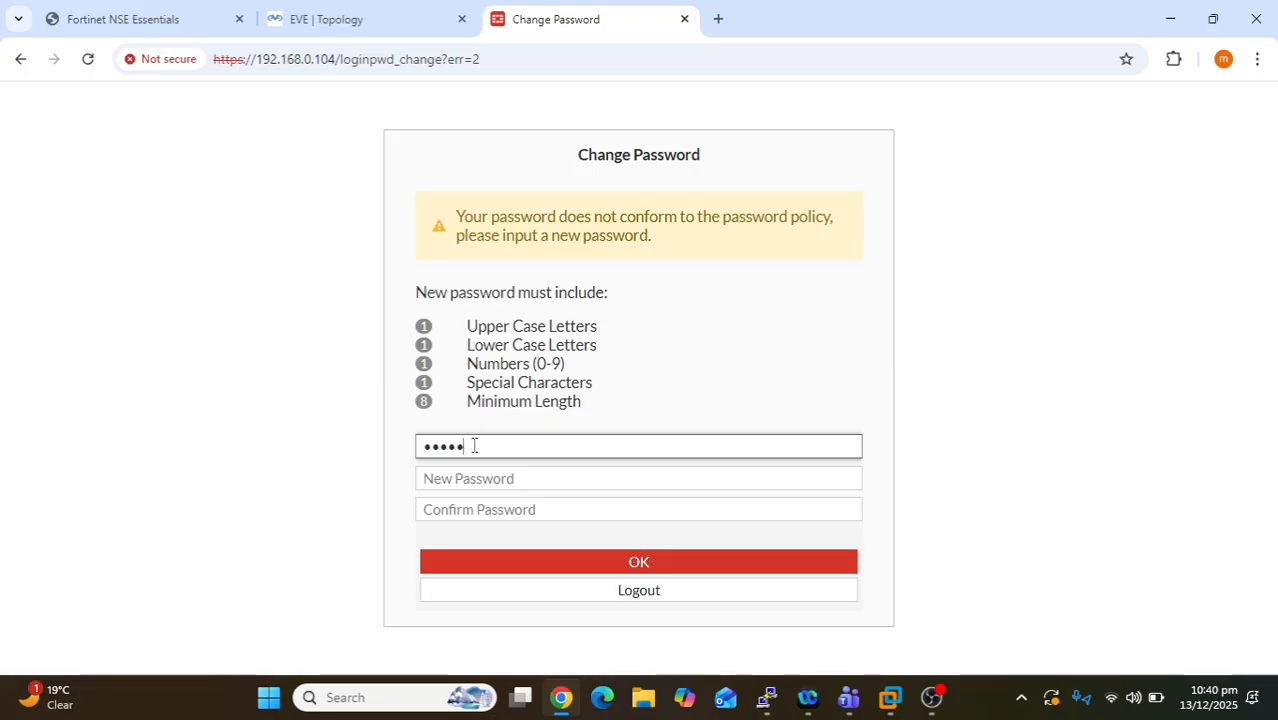
key(BackSpace)
key(BackSpace)
key(BackSpace)
key(BackSpace)
key(BackSpace)
text(admin12)
key(Tab)
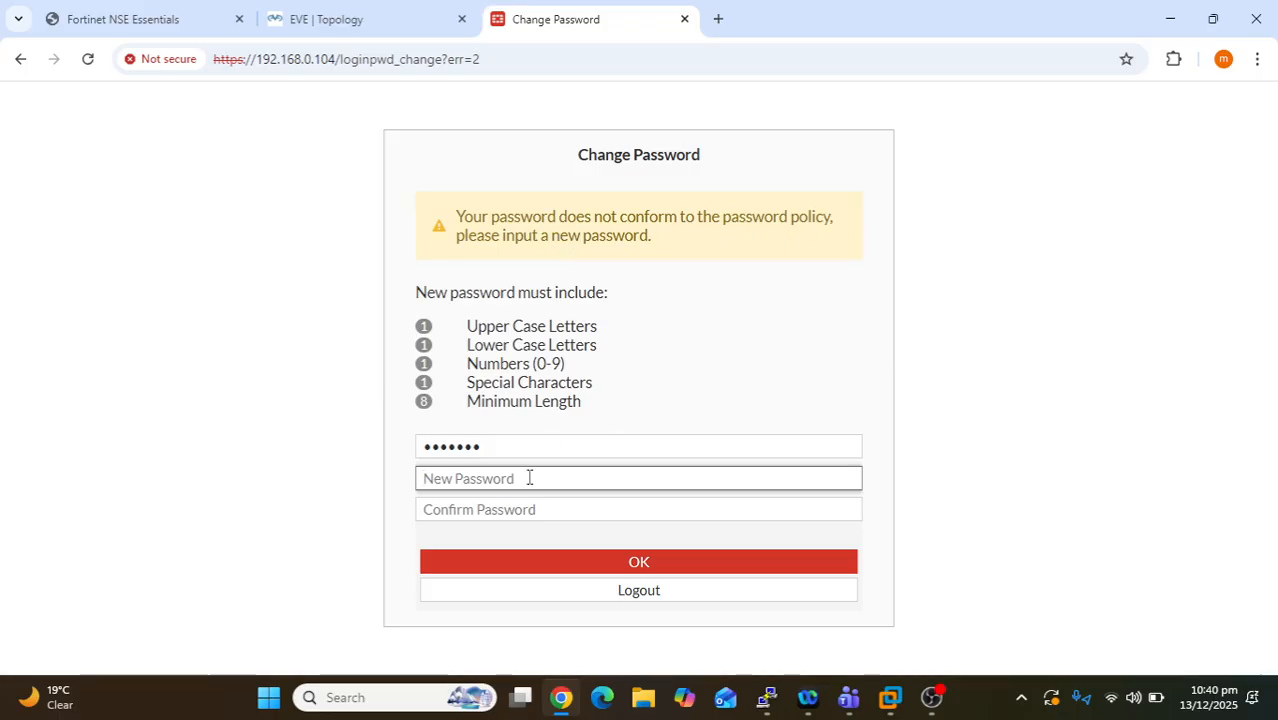
text(••)
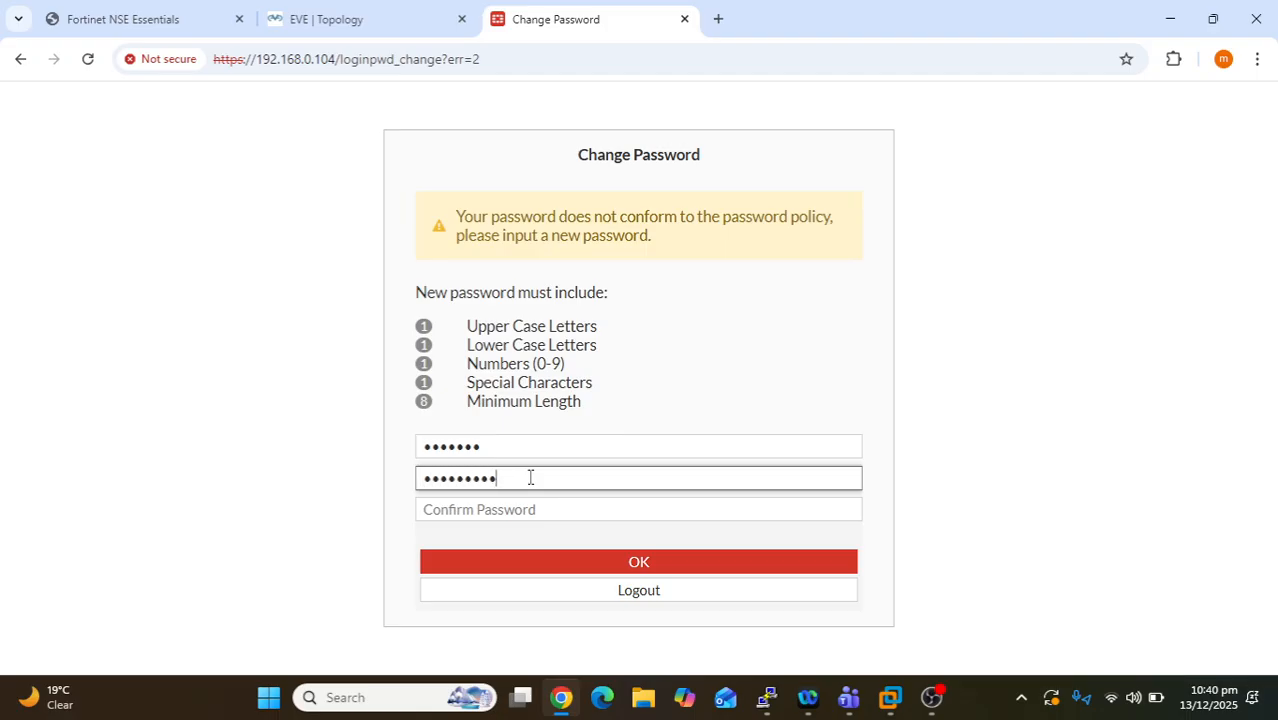
key(Tab)
text(•)
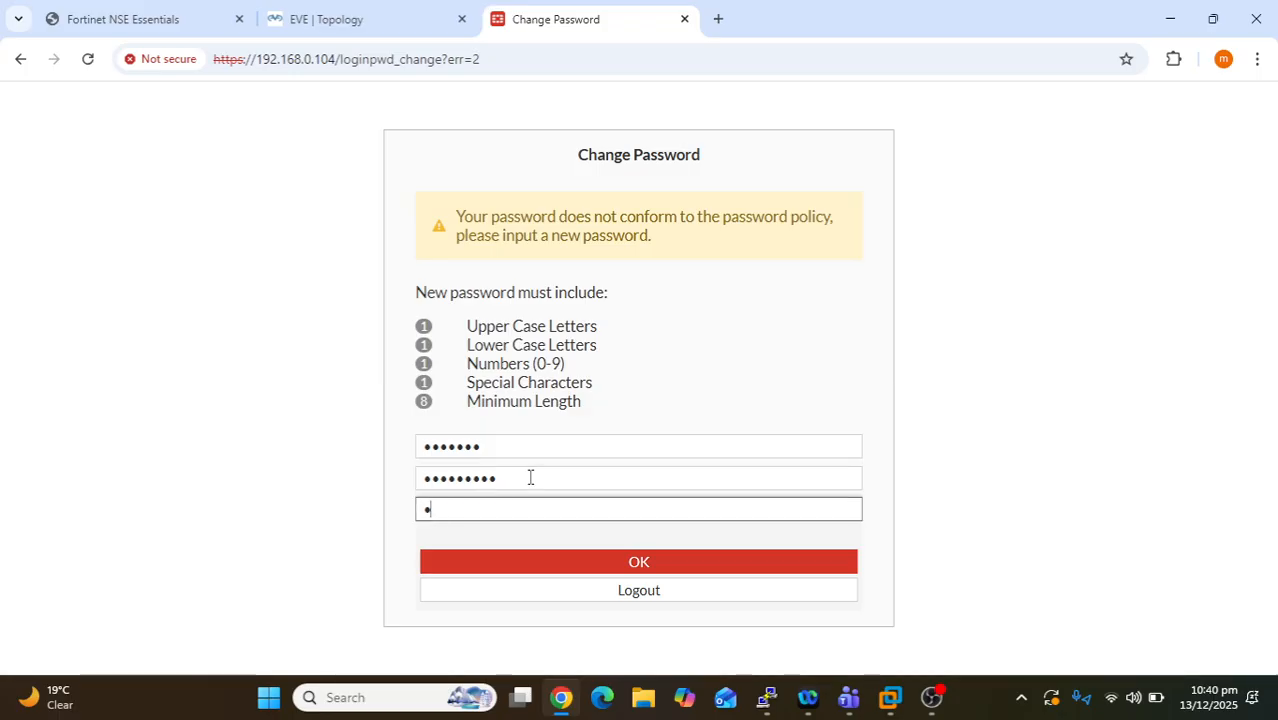
text(••••••••)
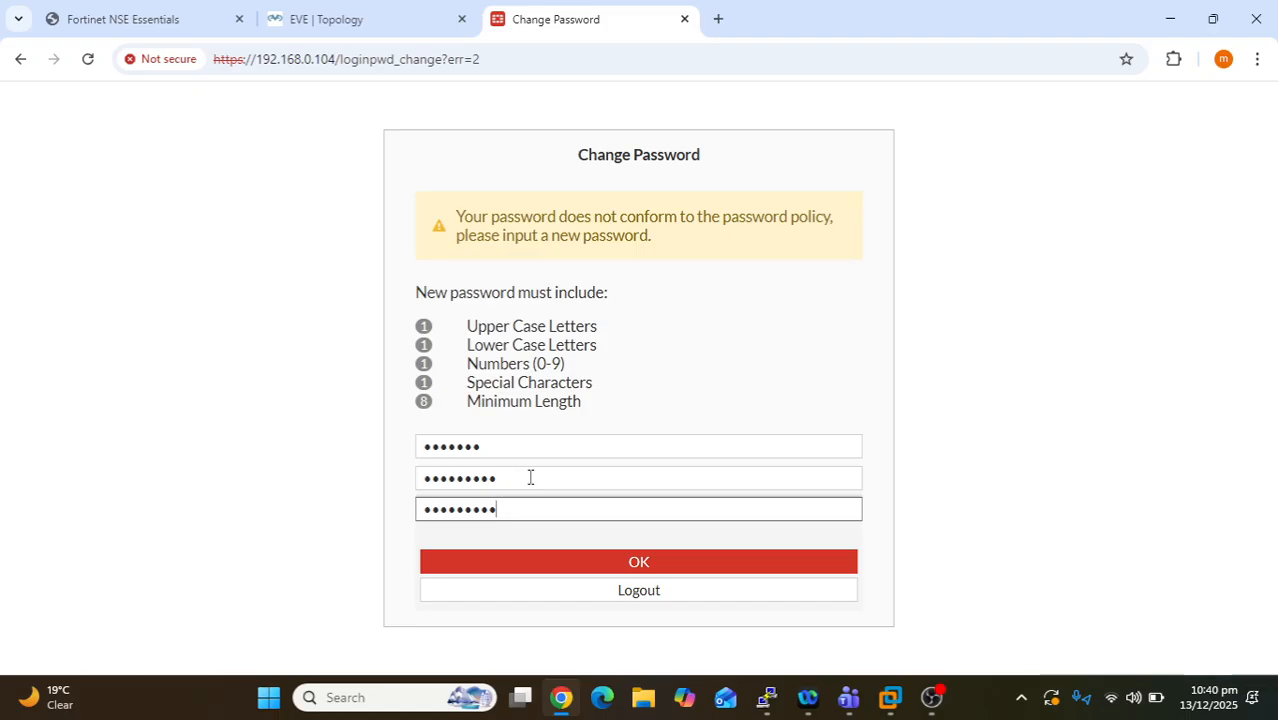
click(618, 571)
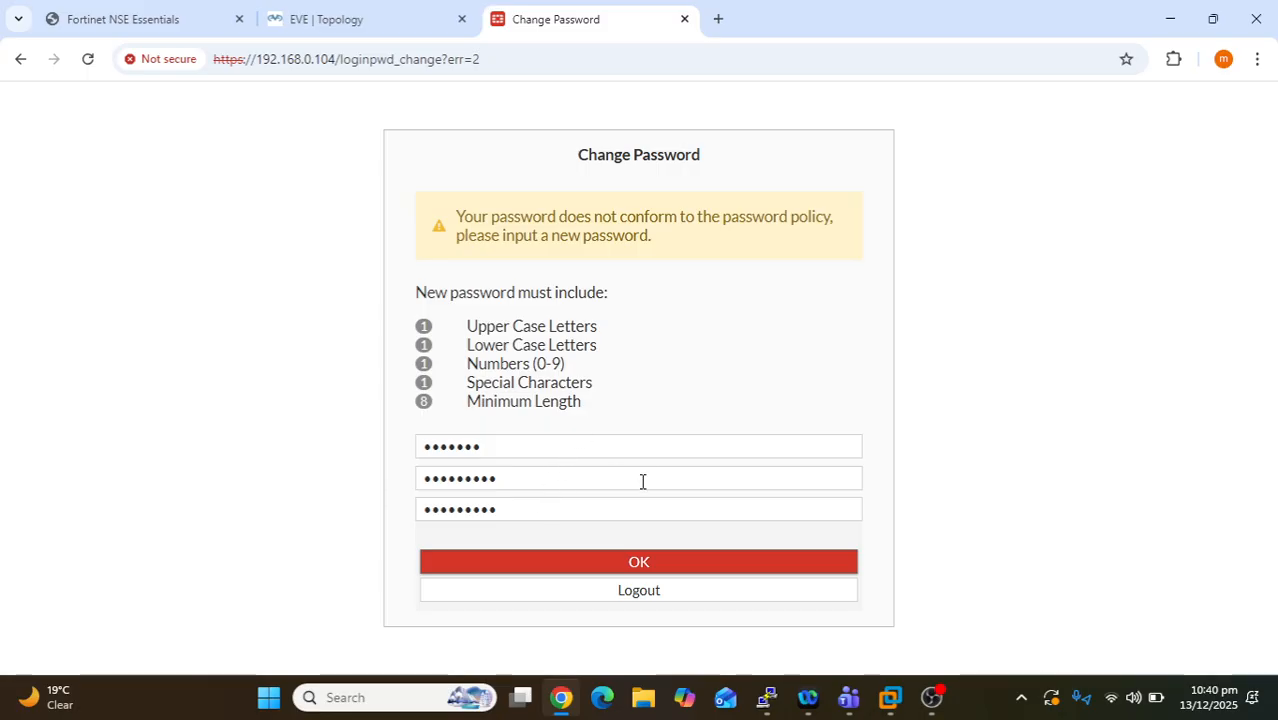
click(650, 570)
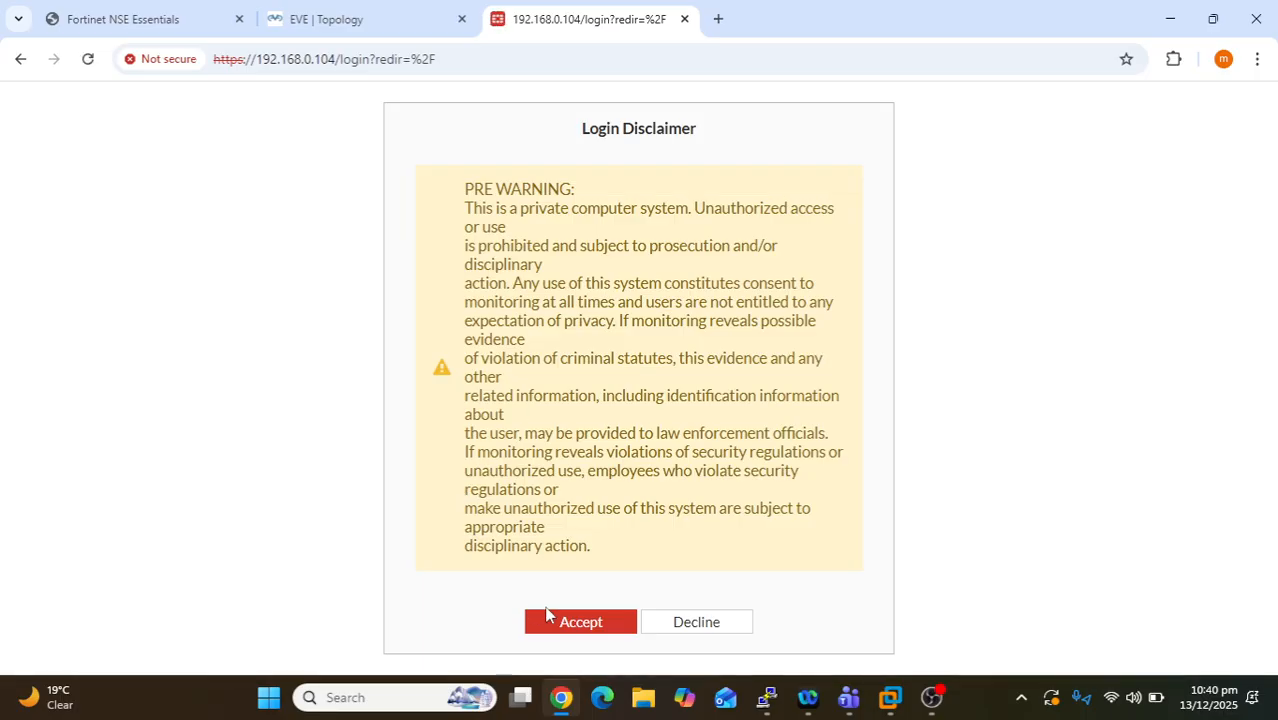
- Accept the pre-login disclaimer, log in as the second administrator with the new password, and accept the post-login disclaimer
click(603, 627)
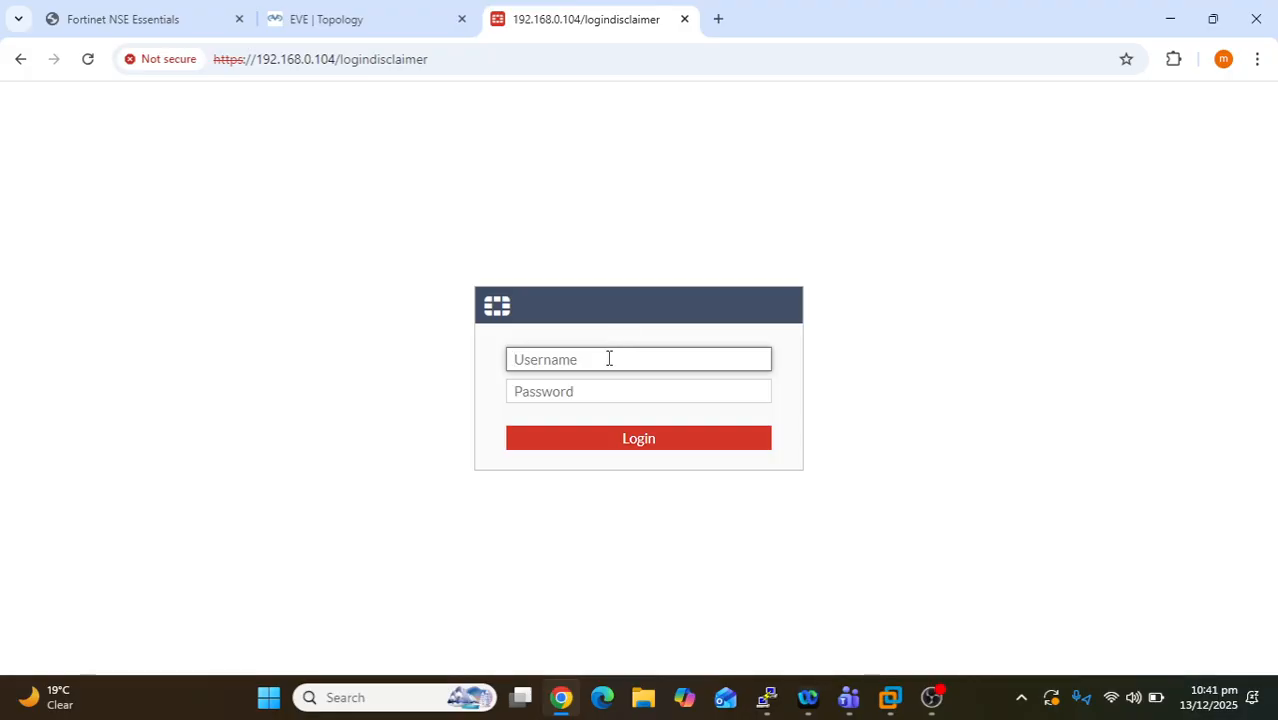
text(zarrar)
key(Tab)
text(••)
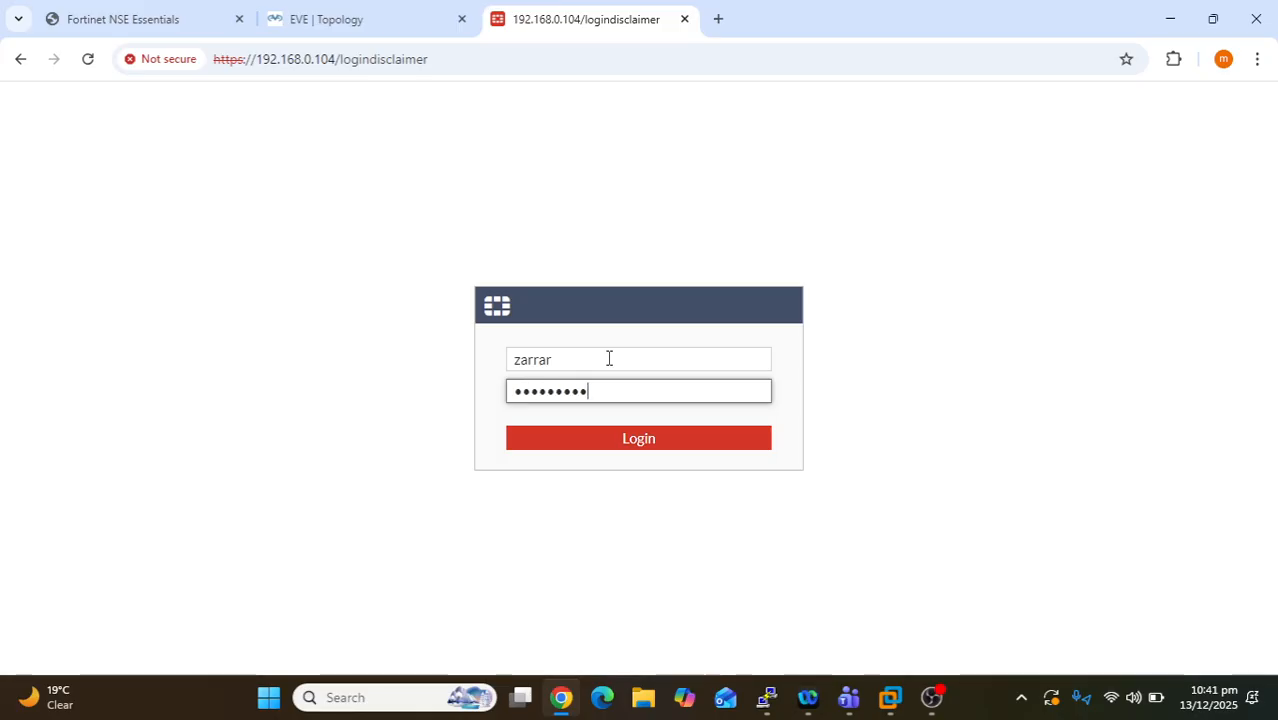
key(Return)
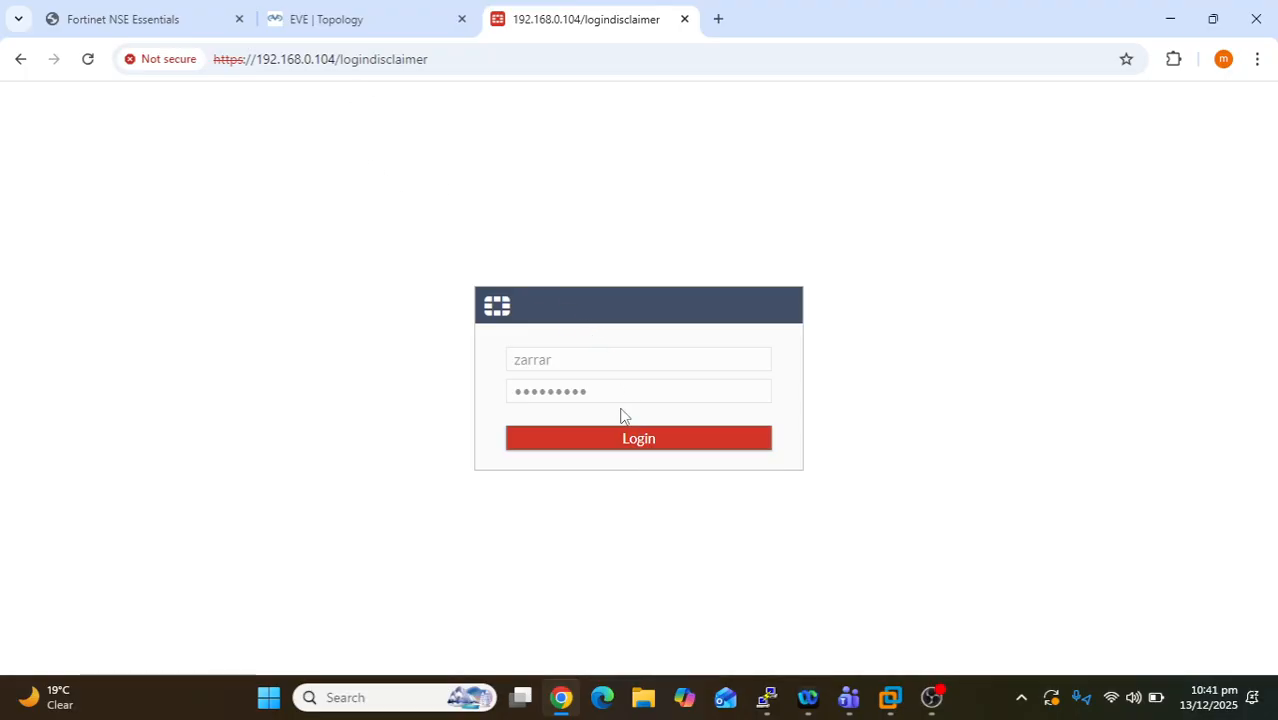
click(571, 447)
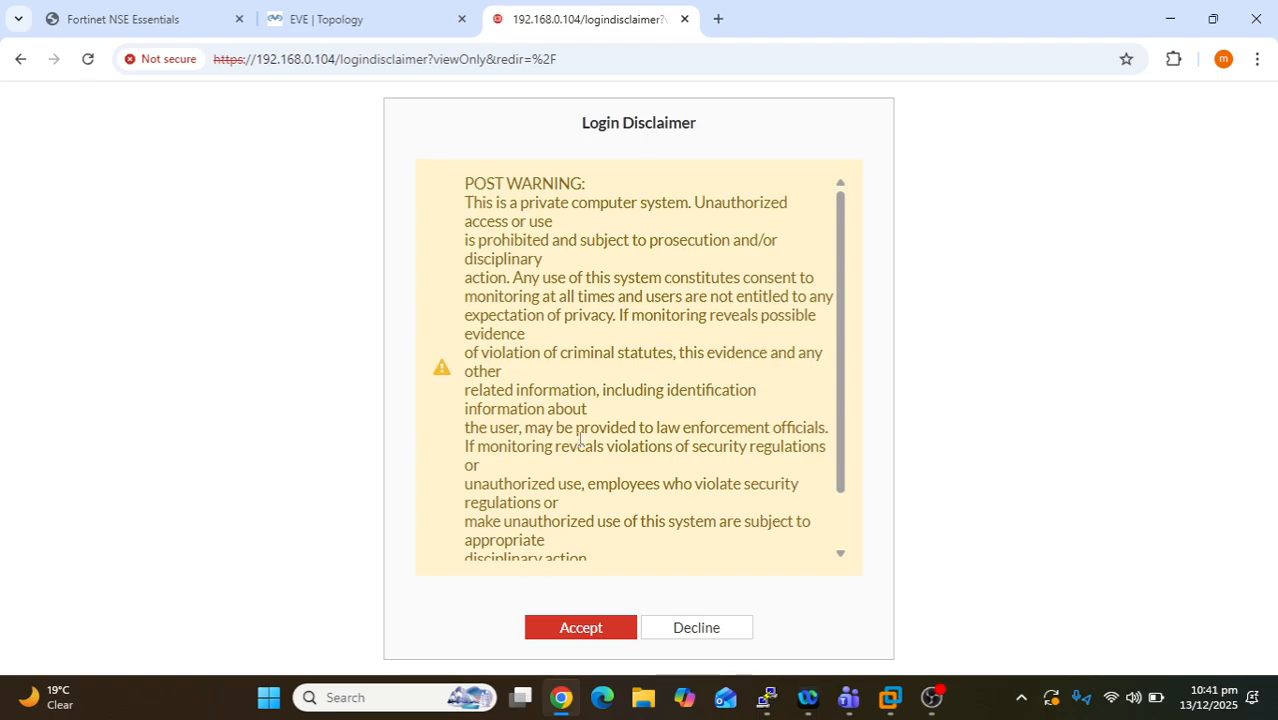
click(570, 638)
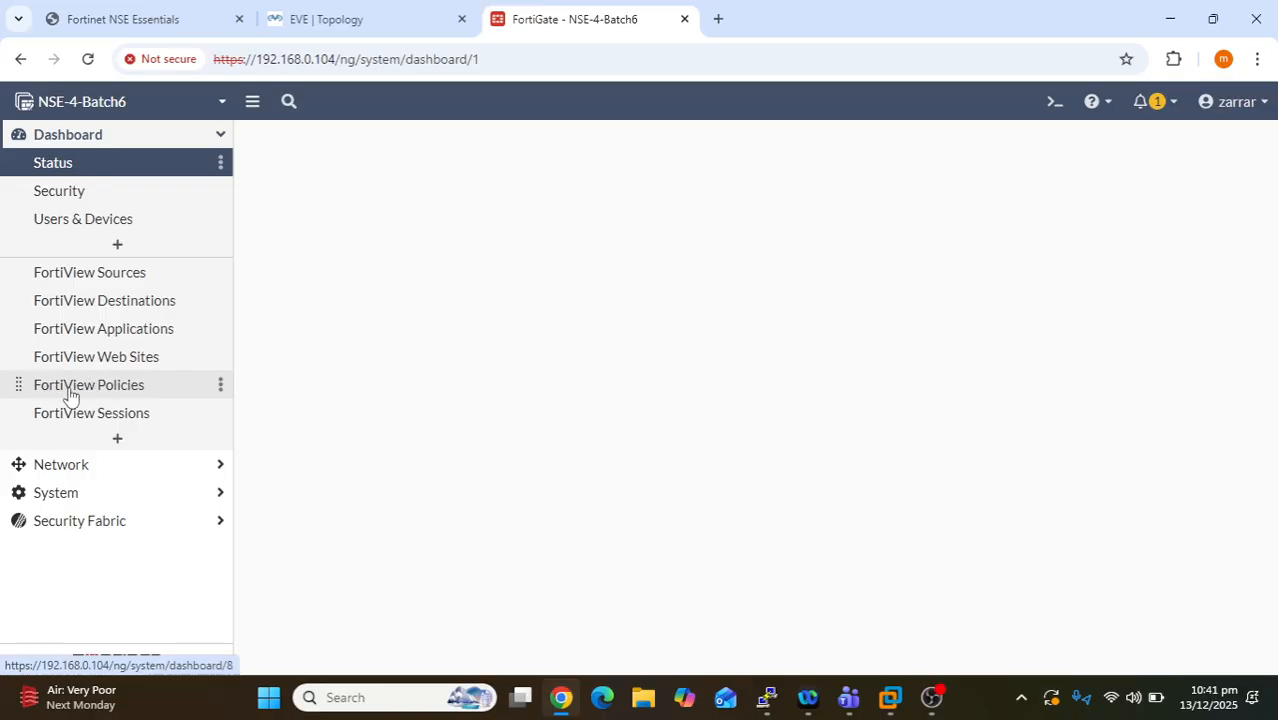
- Collapse the Dashboard section of the navigation and expand the System section
click(152, 140)
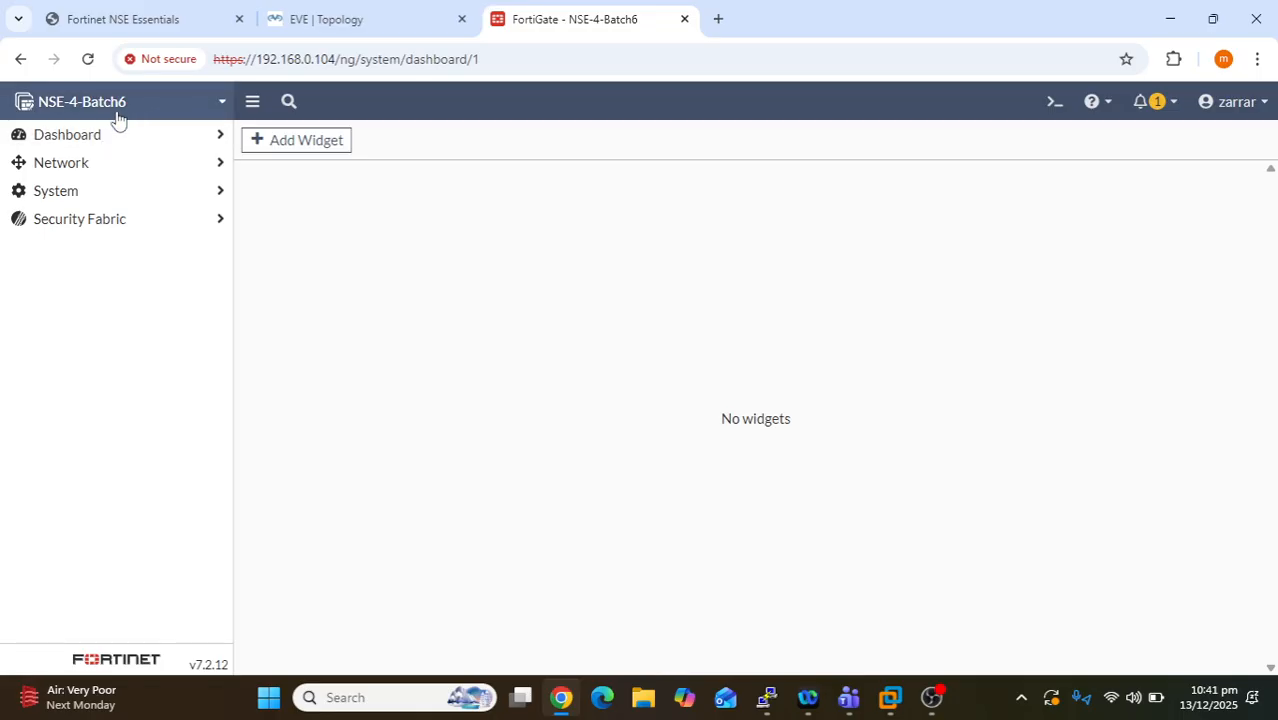
mouse_move(121, 119)
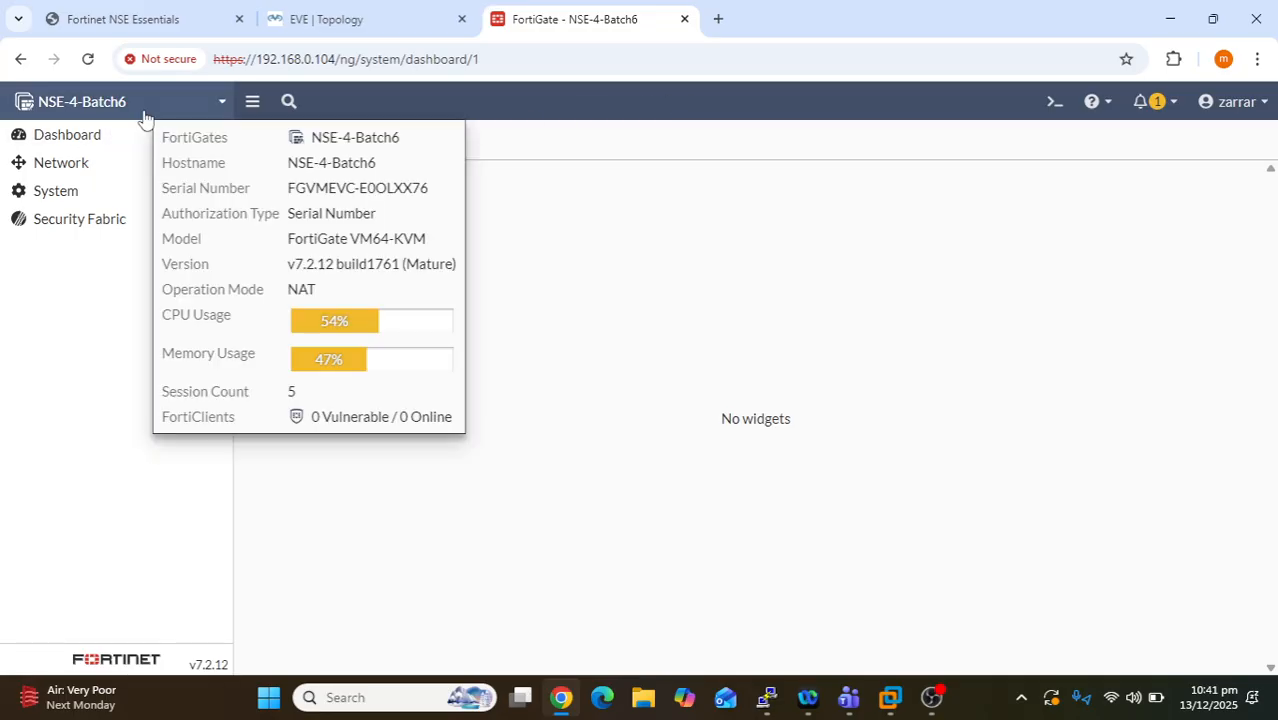
click(106, 200)
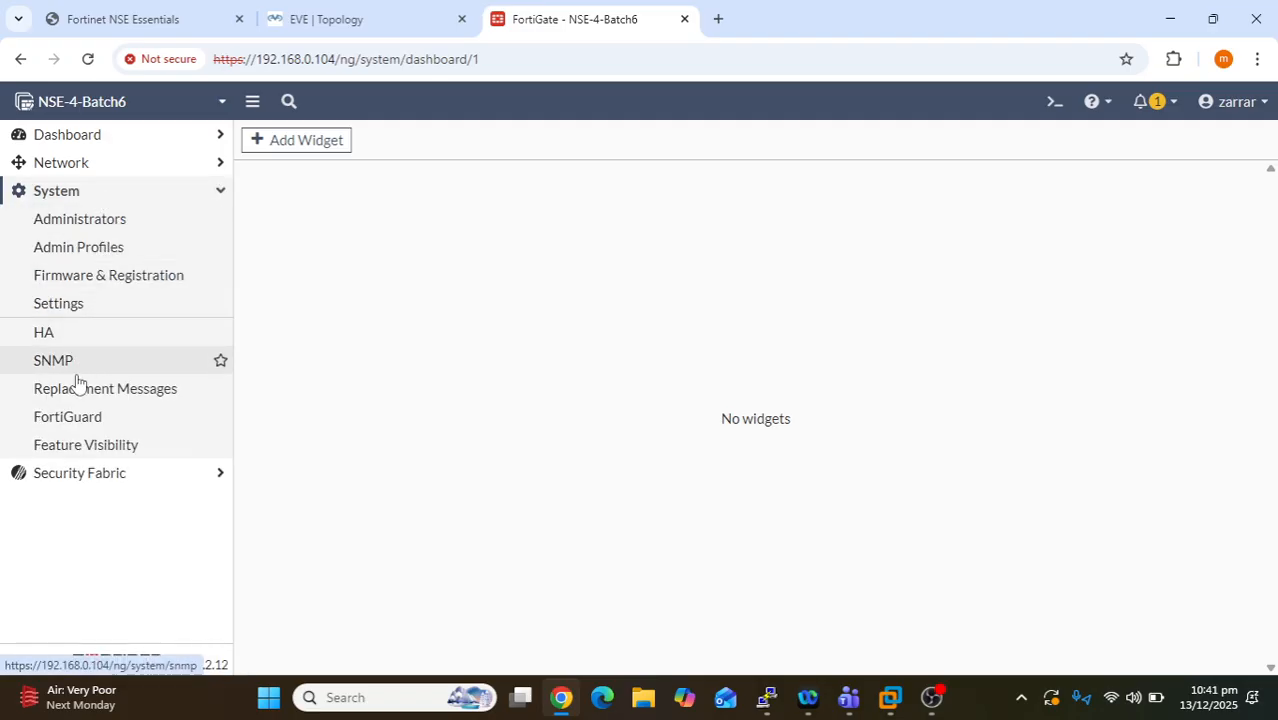
- Open System > Settings and check the current system time
click(97, 310)
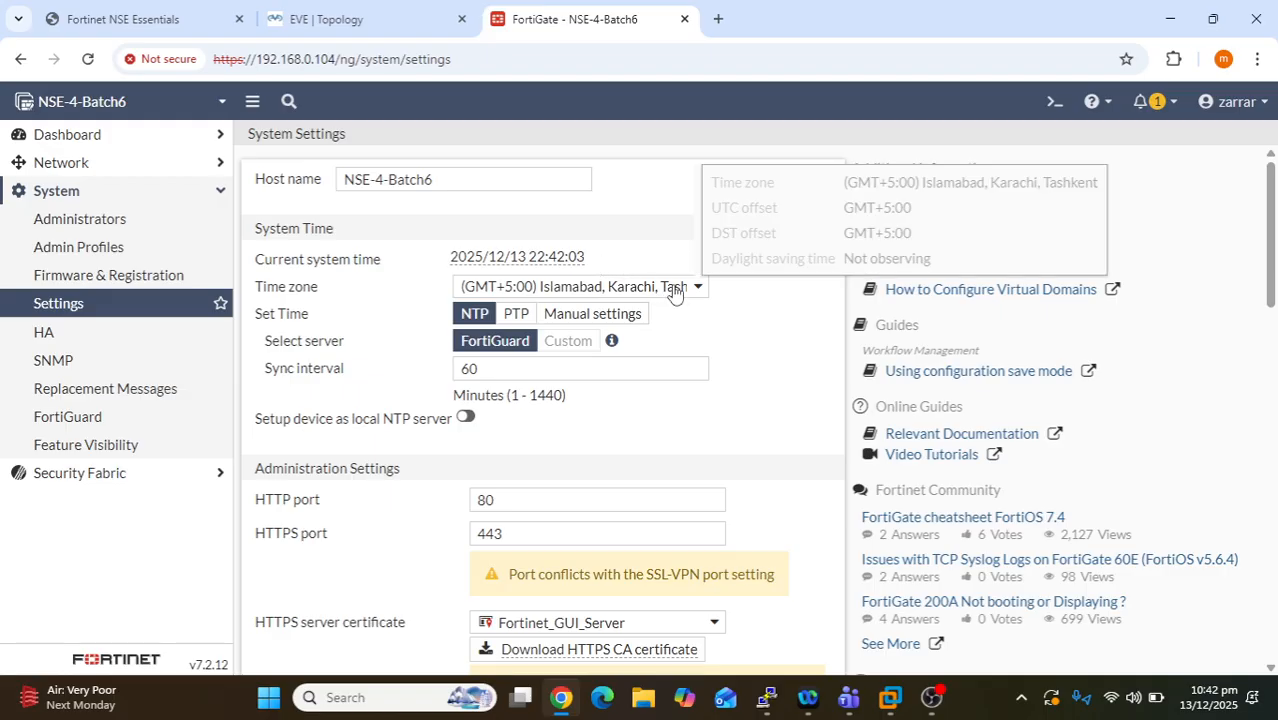
scroll(697, 381, down, 2)
scroll(697, 381, up, 2)
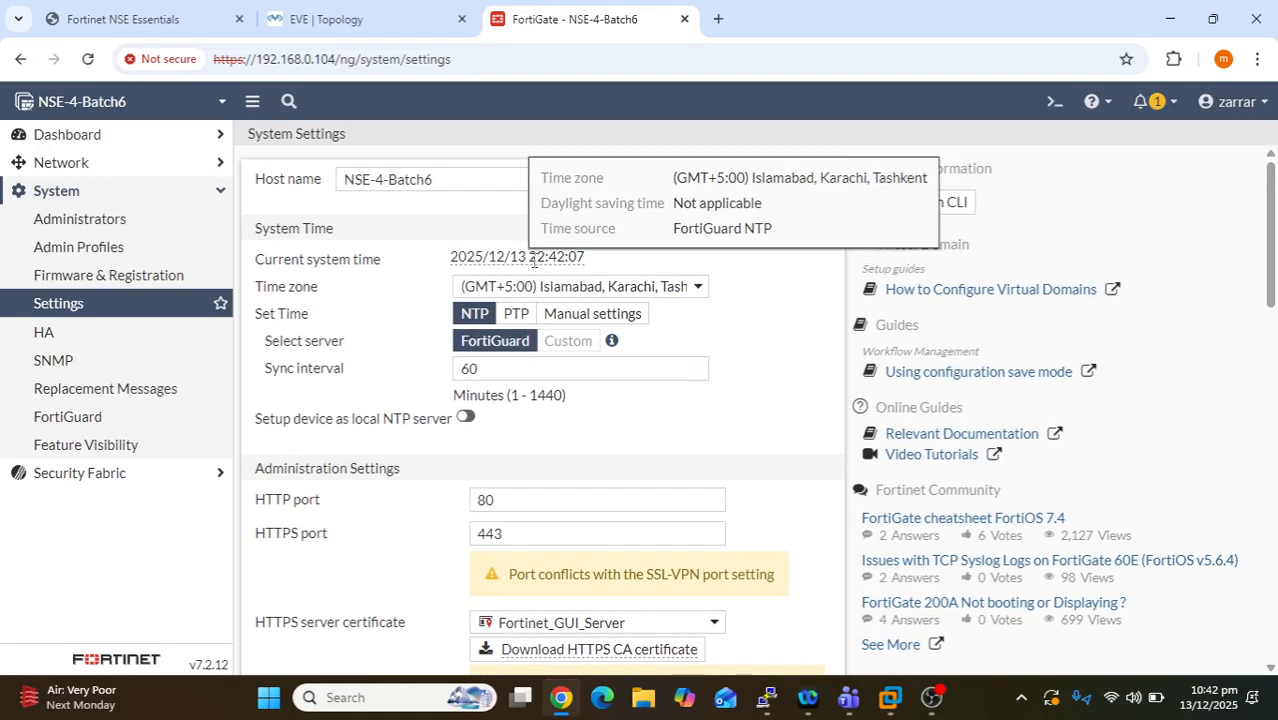
mouse_move(550, 259)
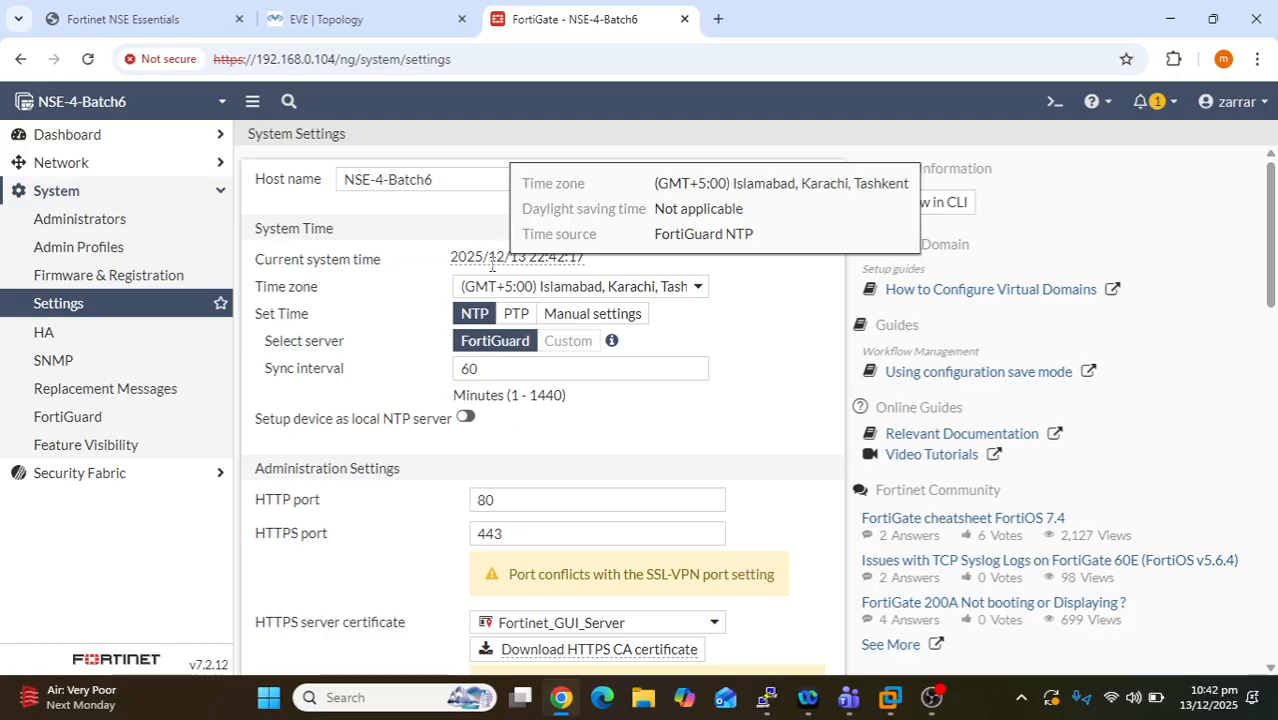
- Log out of the firewall from the account menu, then return to the training PDF
click(1236, 101)
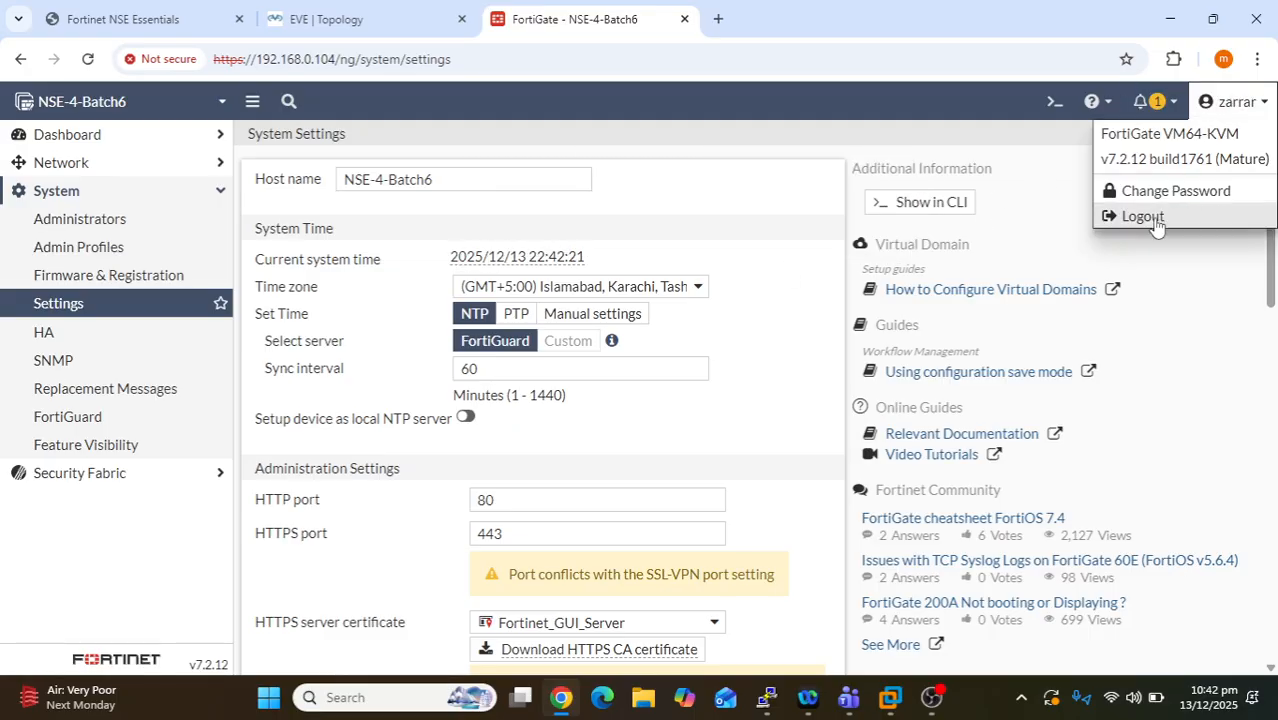
click(763, 150)
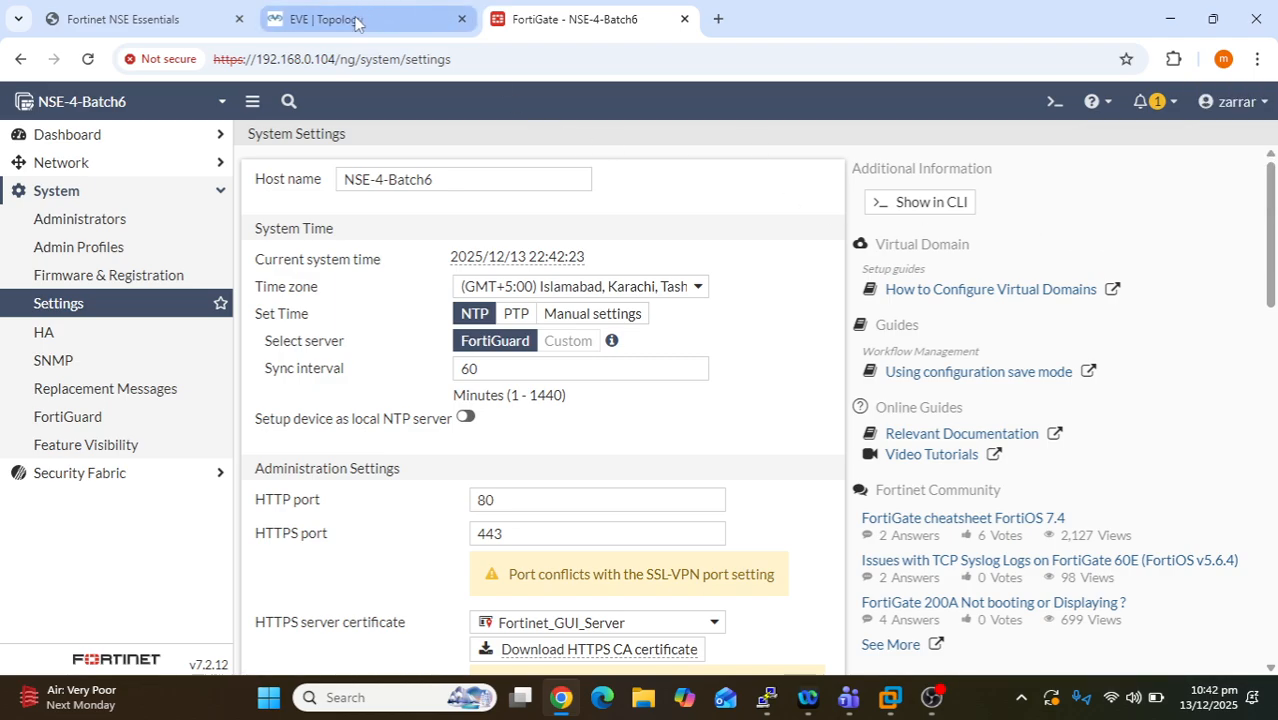
click(1232, 101)
click(1175, 213)
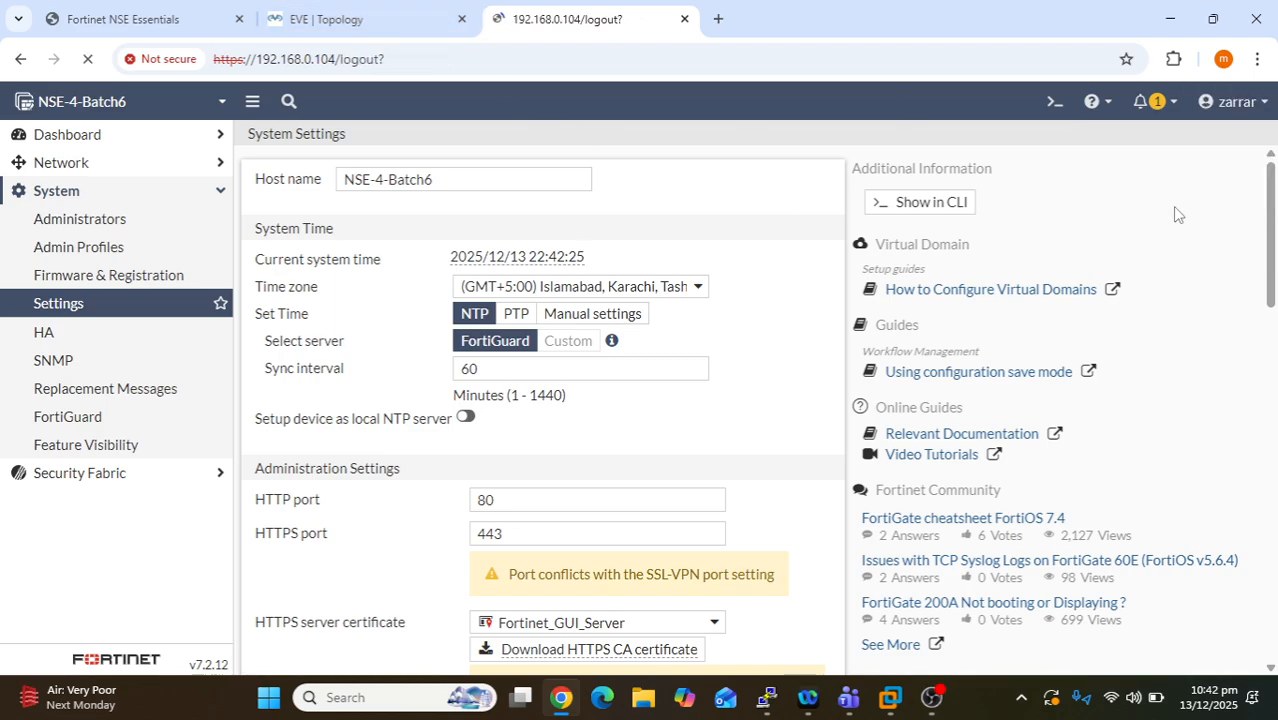
click(180, 14)
- Scroll the training PDF to page 35 and zoom out two steps to 100%
scroll(462, 374, down, 5)
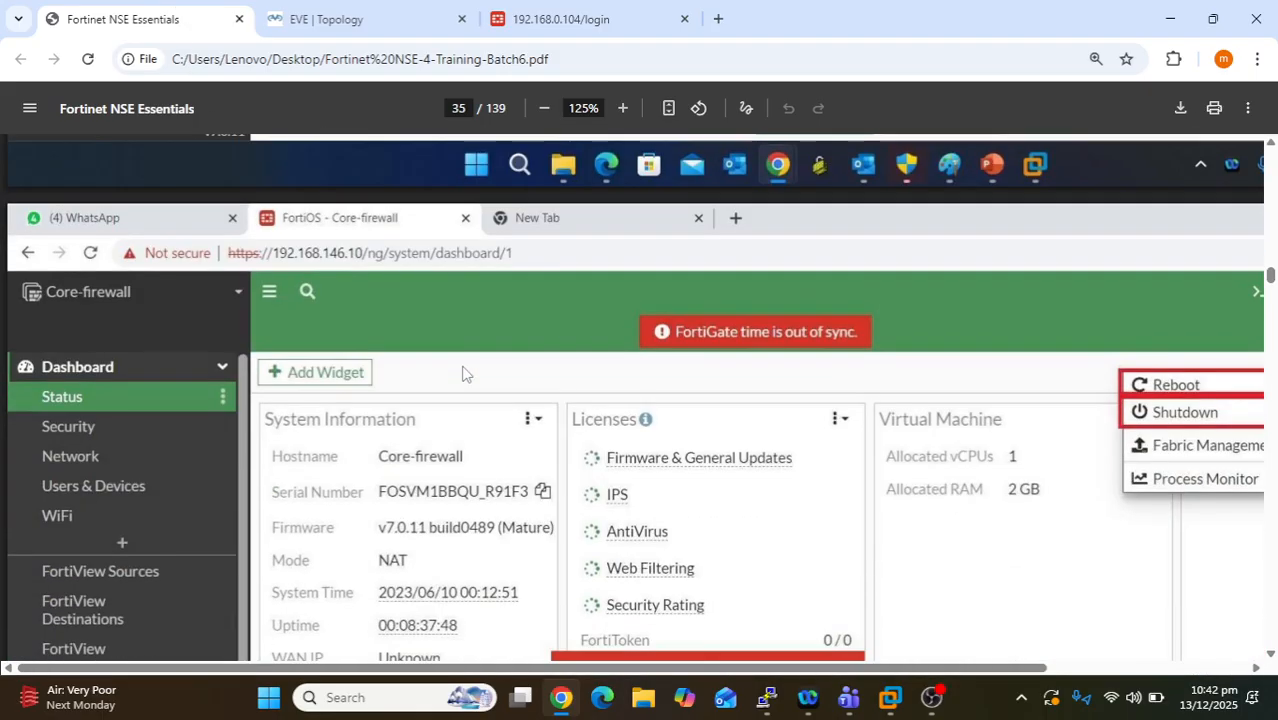
scroll(462, 374, down, 4)
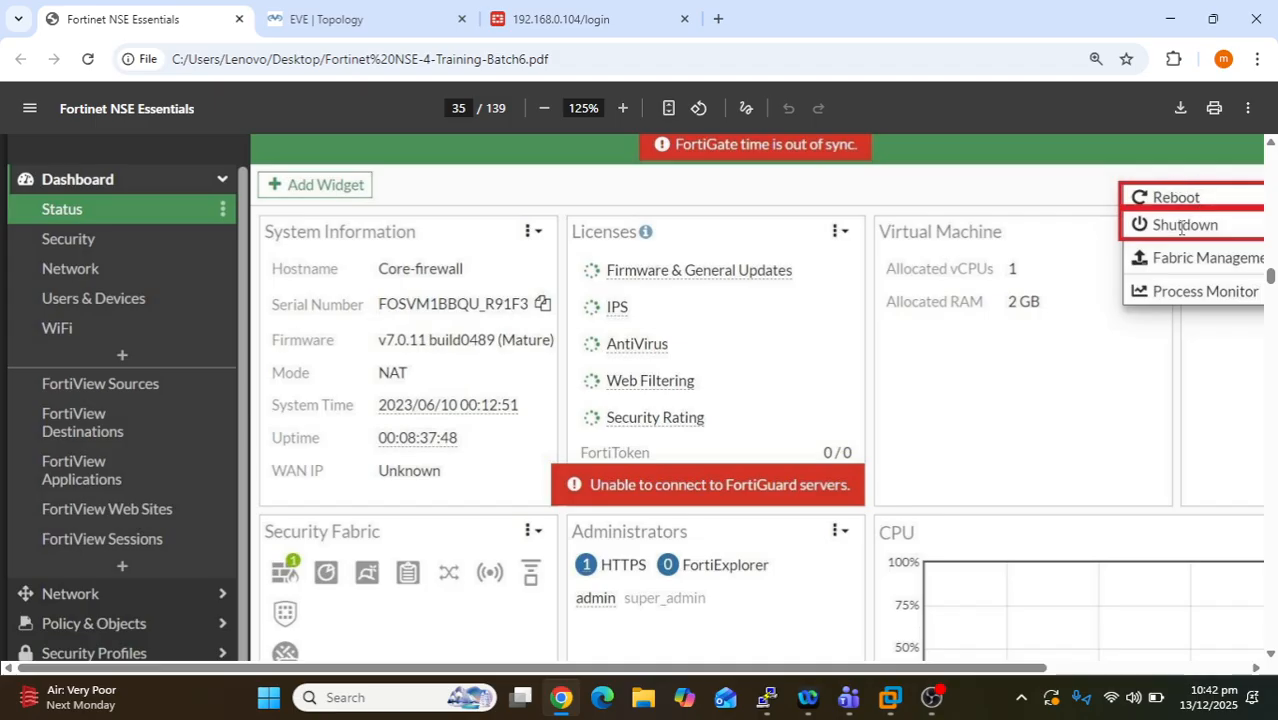
scroll(935, 265, down, 6)
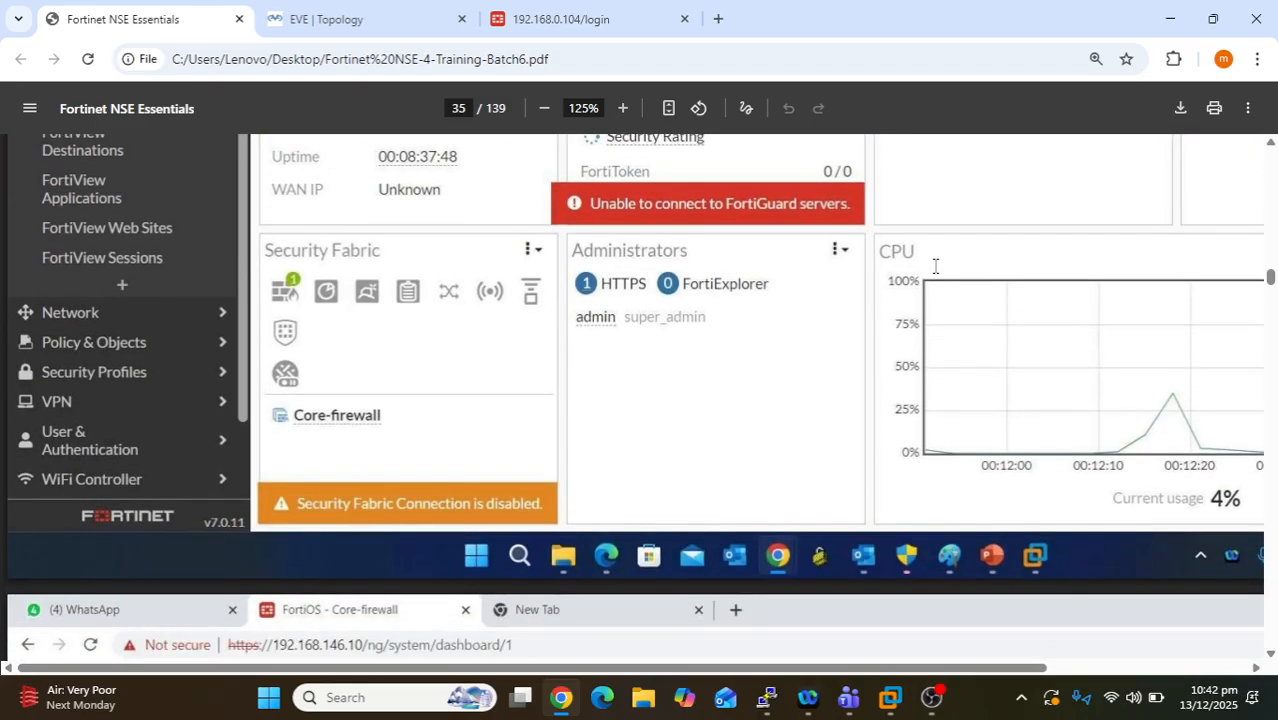
scroll(935, 265, down, 10)
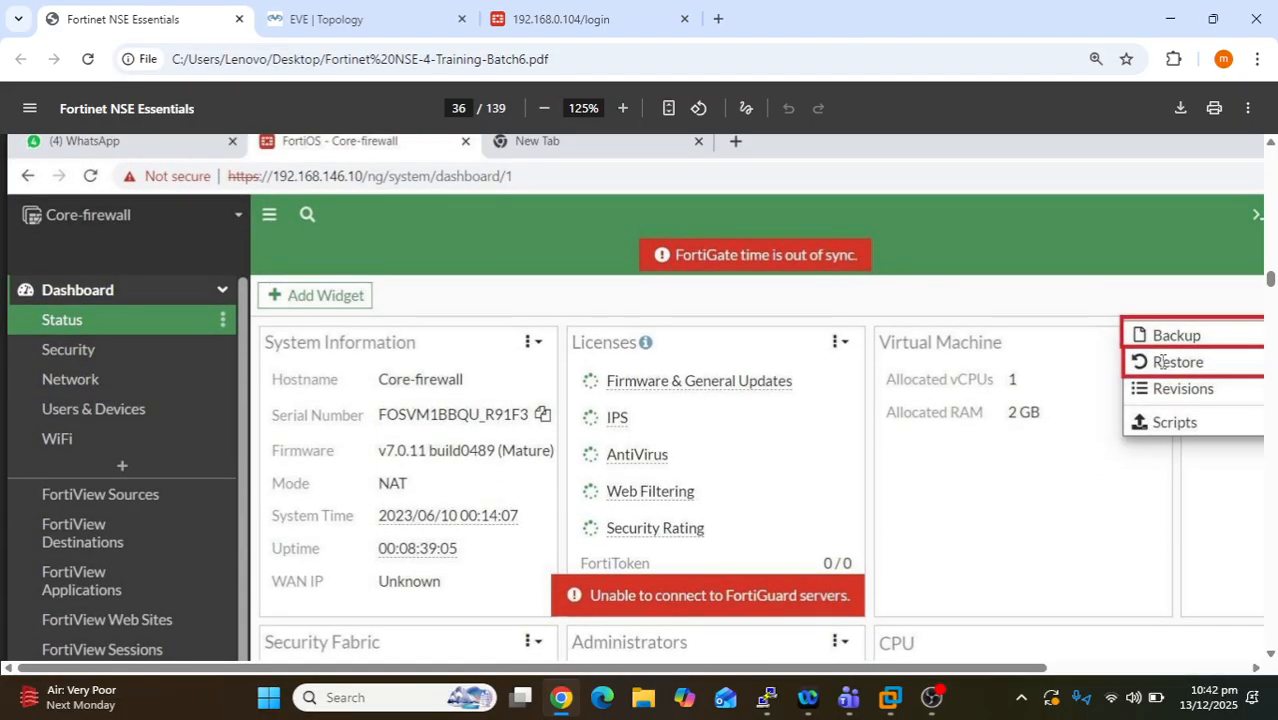
scroll(1160, 362, up, 10)
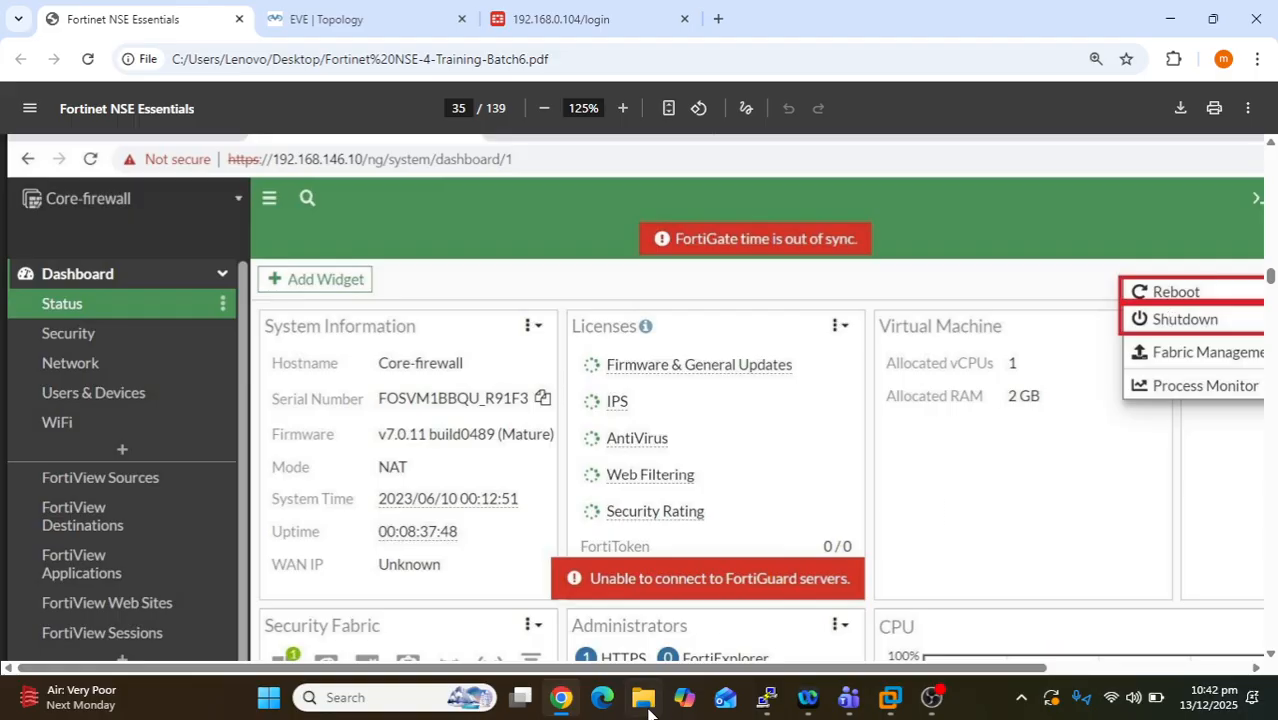
key(ctrl+minus)
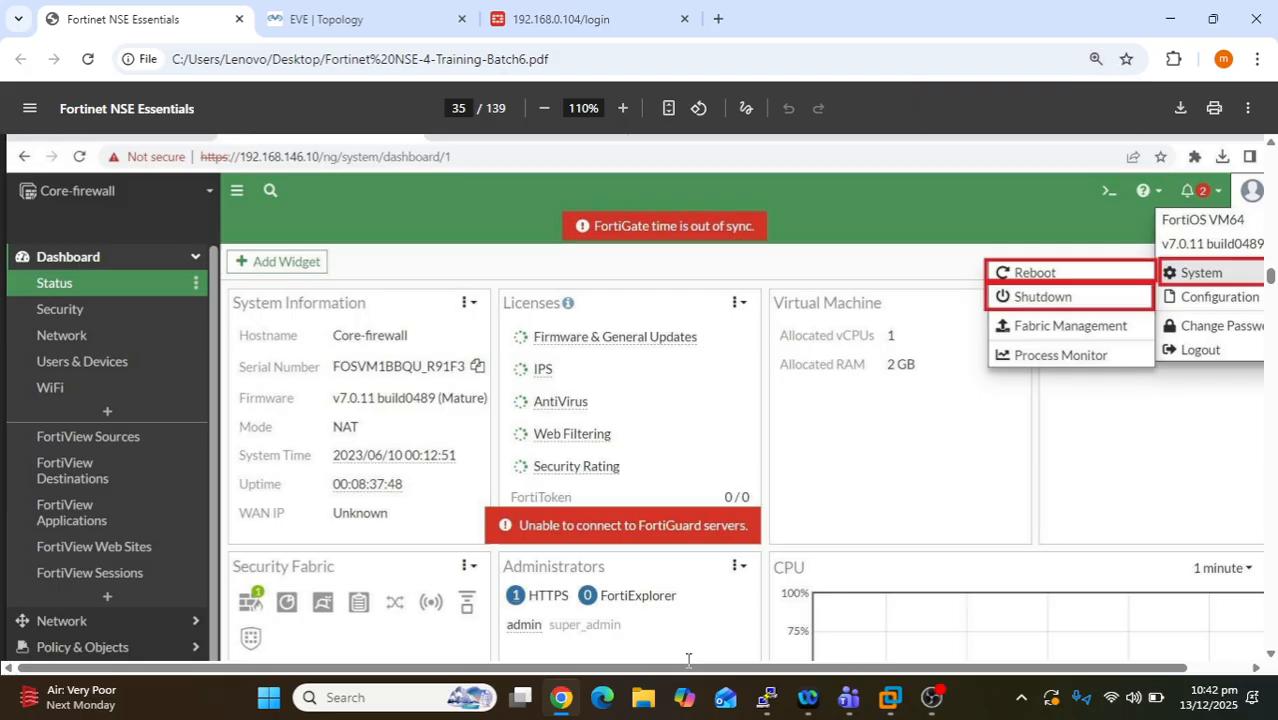
key(ctrl+minus)
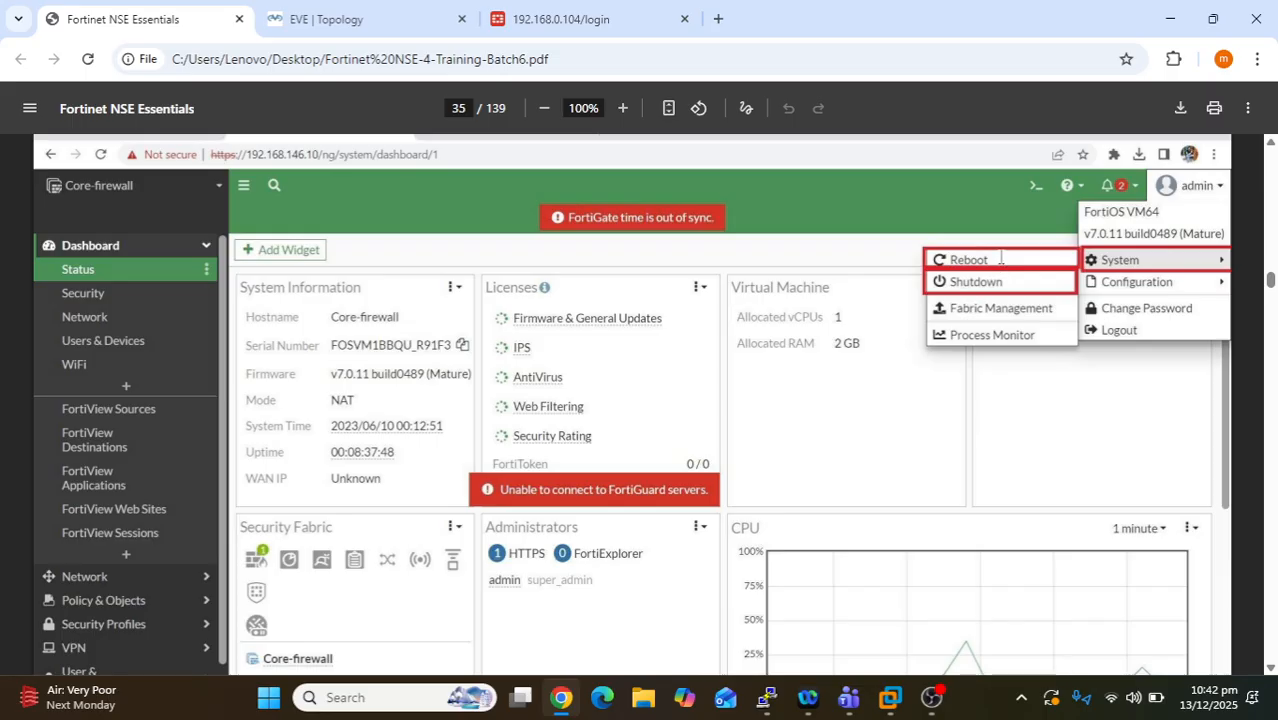
drag(1000, 258, 934, 261)
drag(1005, 283, 946, 256)
drag(1003, 284, 945, 277)
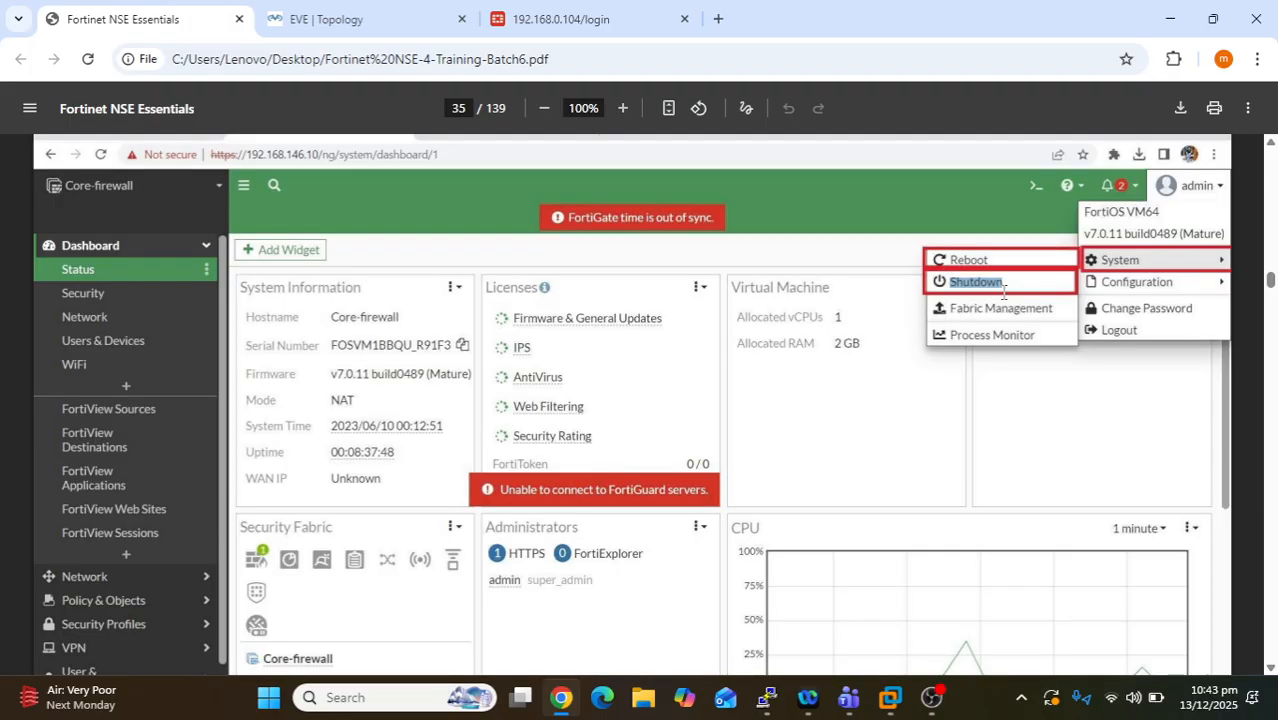
drag(1006, 282, 946, 282)
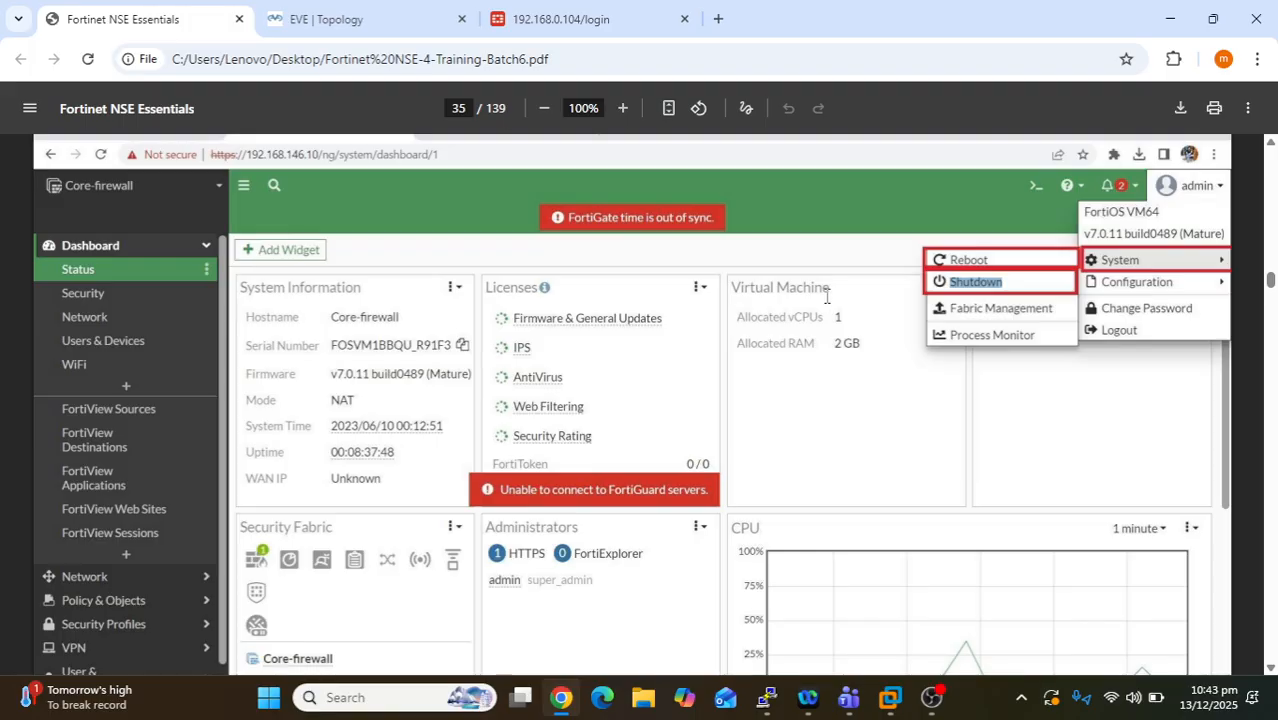
click(1032, 287)
drag(948, 278, 1007, 271)
click(1010, 285)
drag(1004, 283, 952, 284)
scroll(896, 371, down, 6)
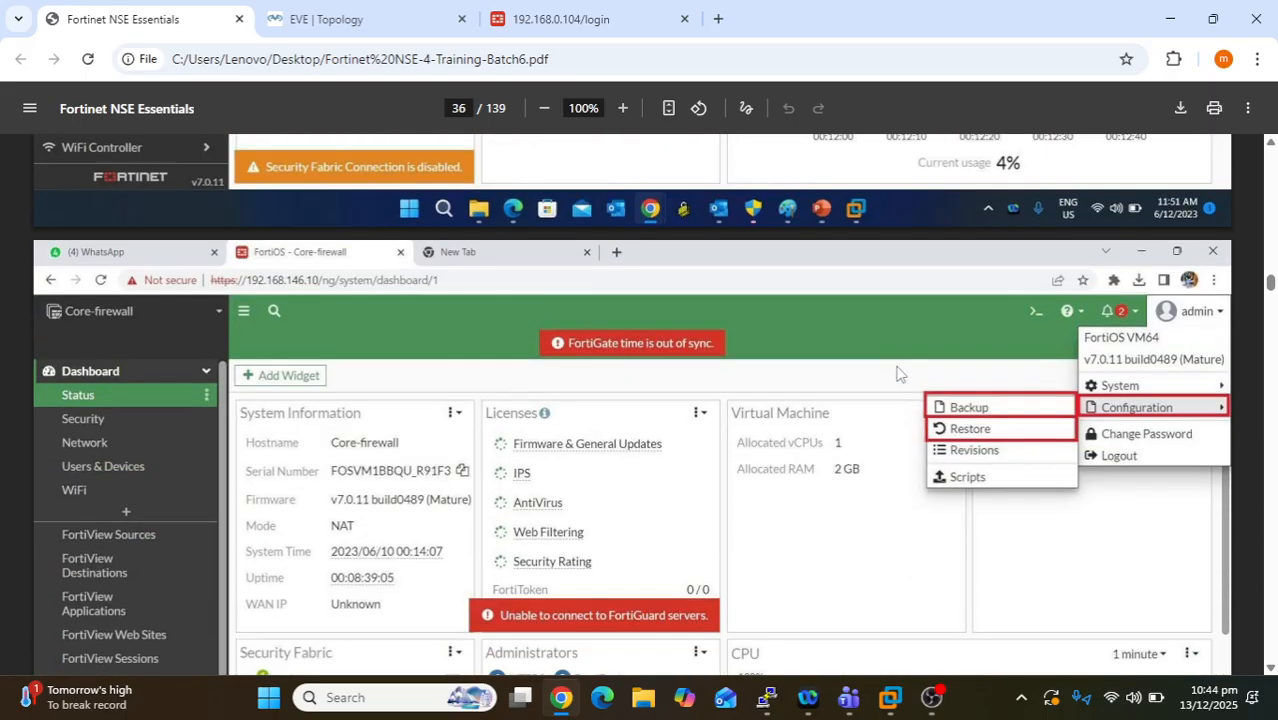
scroll(896, 374, down, 1)
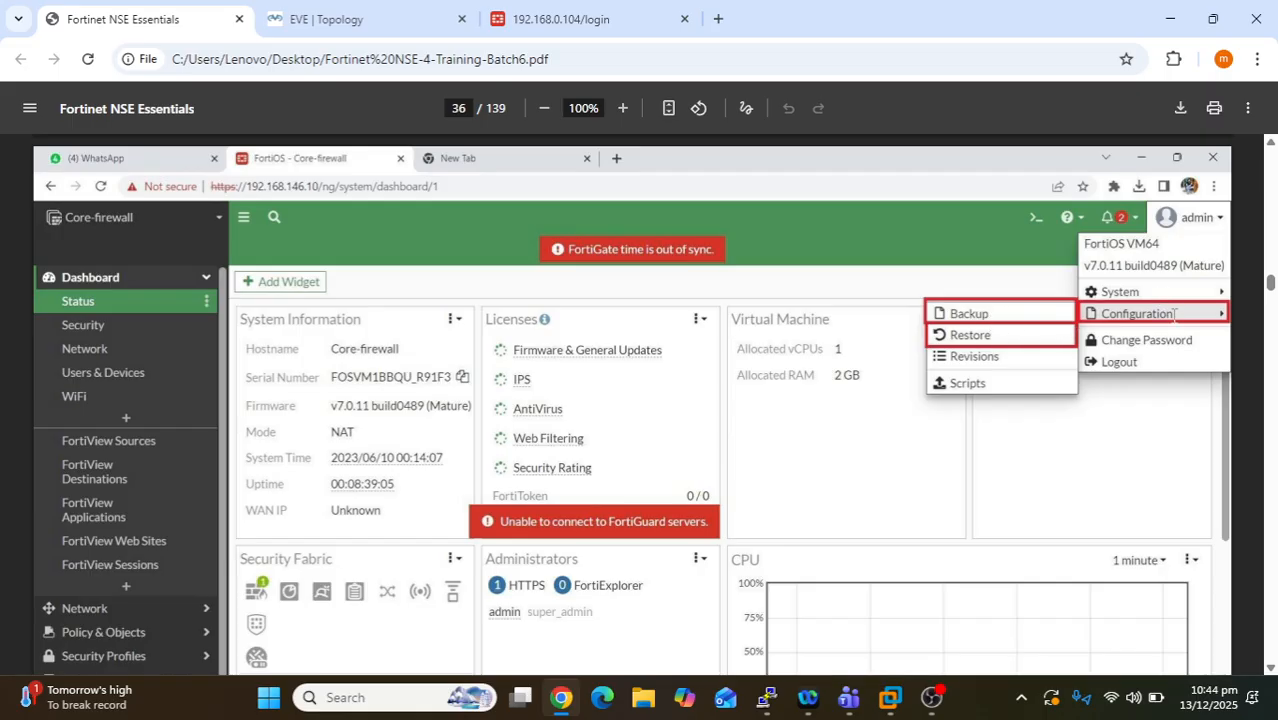
drag(1180, 318, 1100, 318)
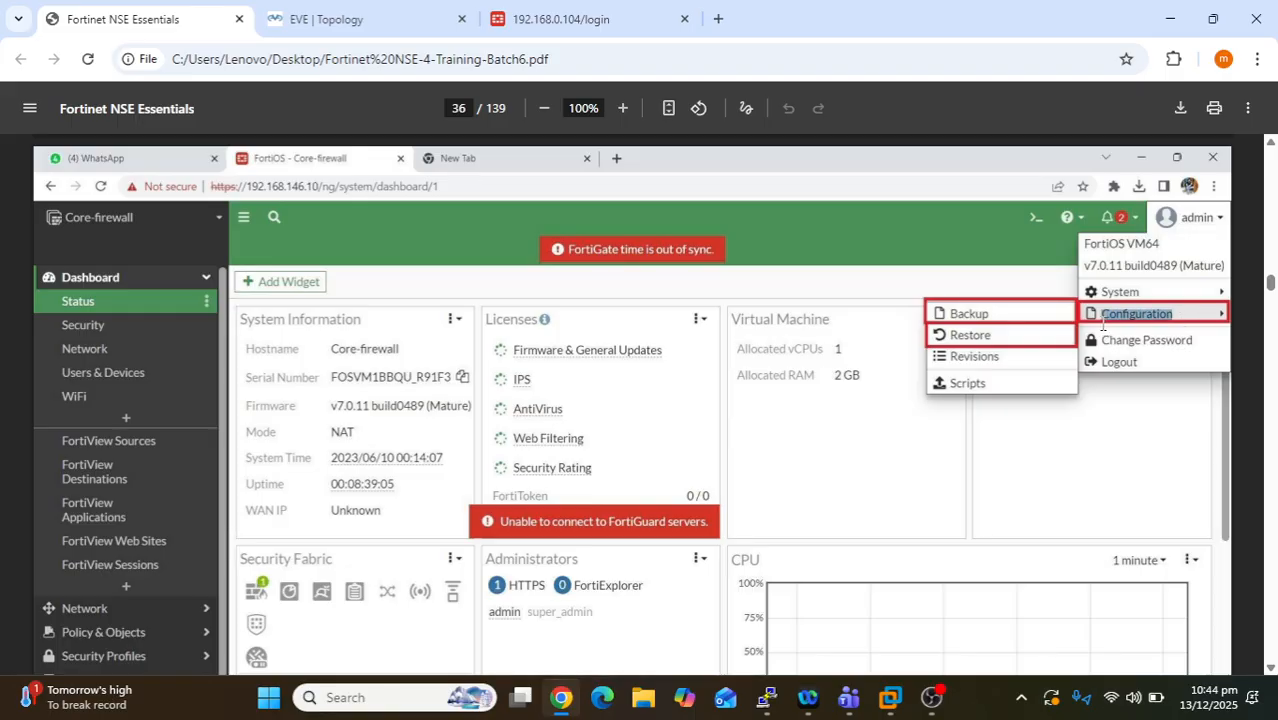
drag(1003, 315, 946, 336)
scroll(697, 455, down, 5)
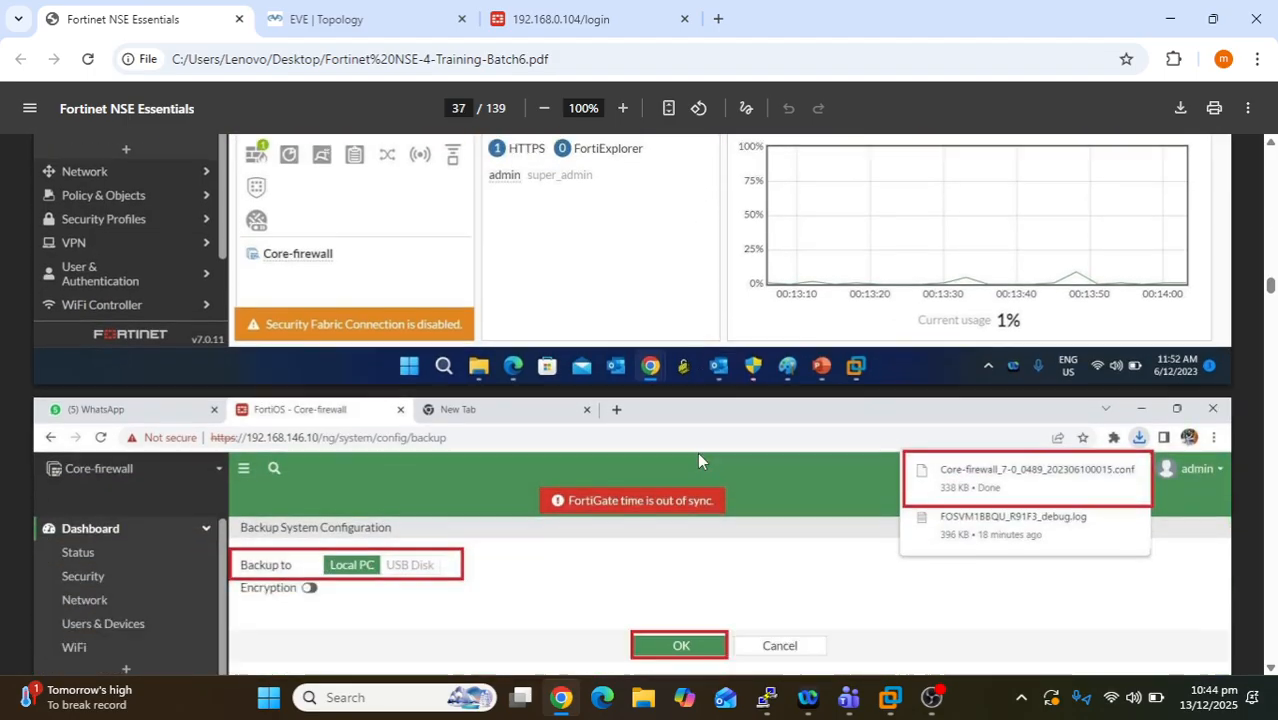
scroll(698, 461, up, 3)
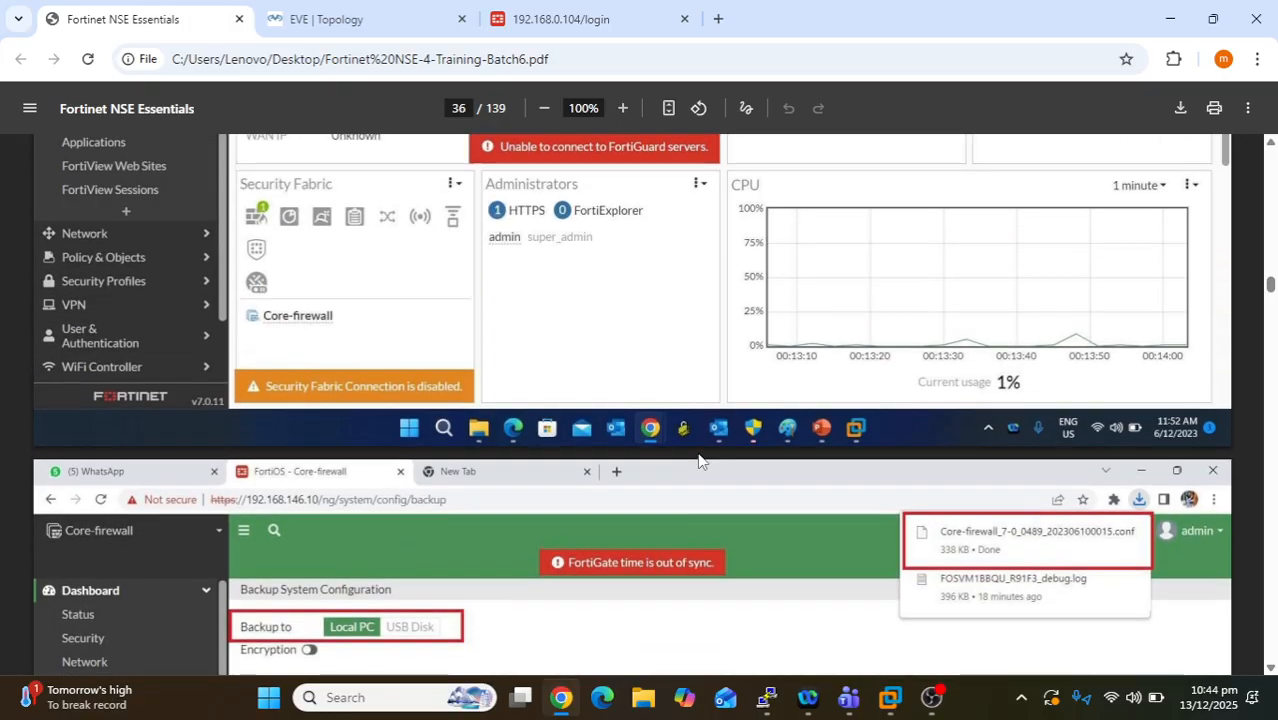
scroll(698, 457, up, 4)
scroll(698, 457, down, 8)
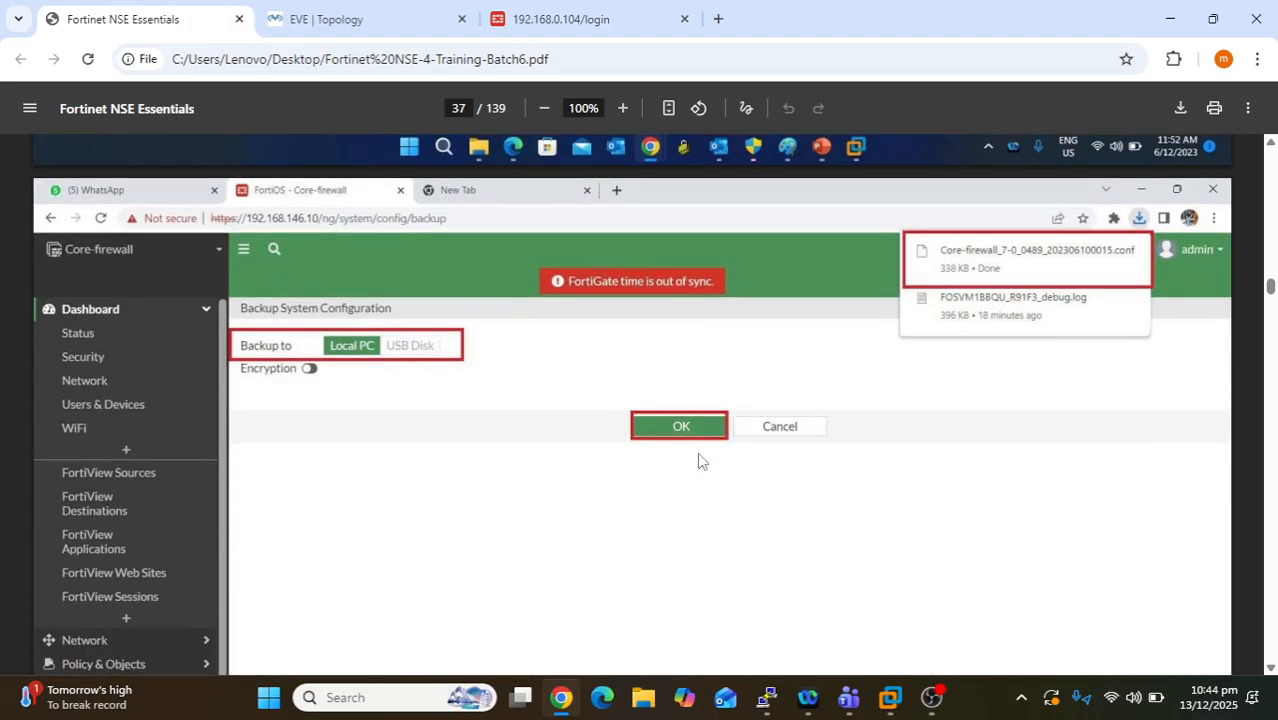
drag(240, 345, 293, 350)
click(352, 348)
drag(330, 346, 440, 350)
click(330, 342)
drag(1110, 252, 1136, 262)
key(ctrl+plus)
key(ctrl+plus)
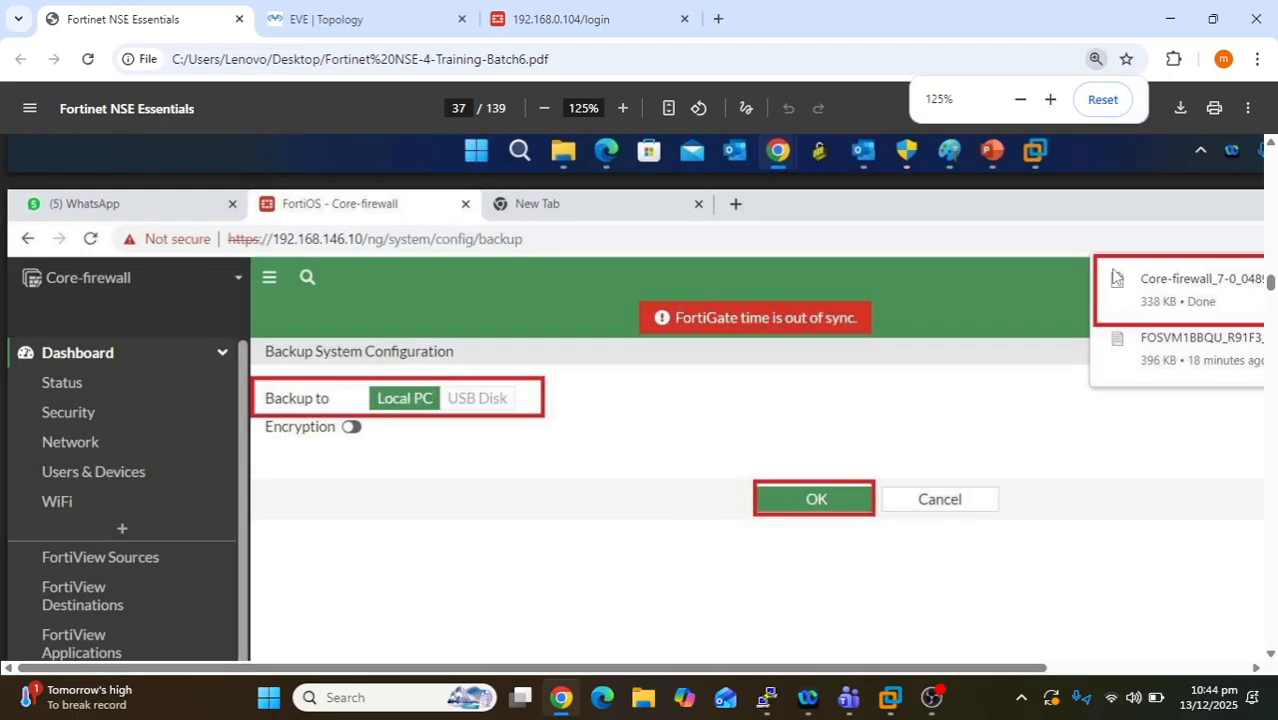
drag(913, 668, 1075, 674)
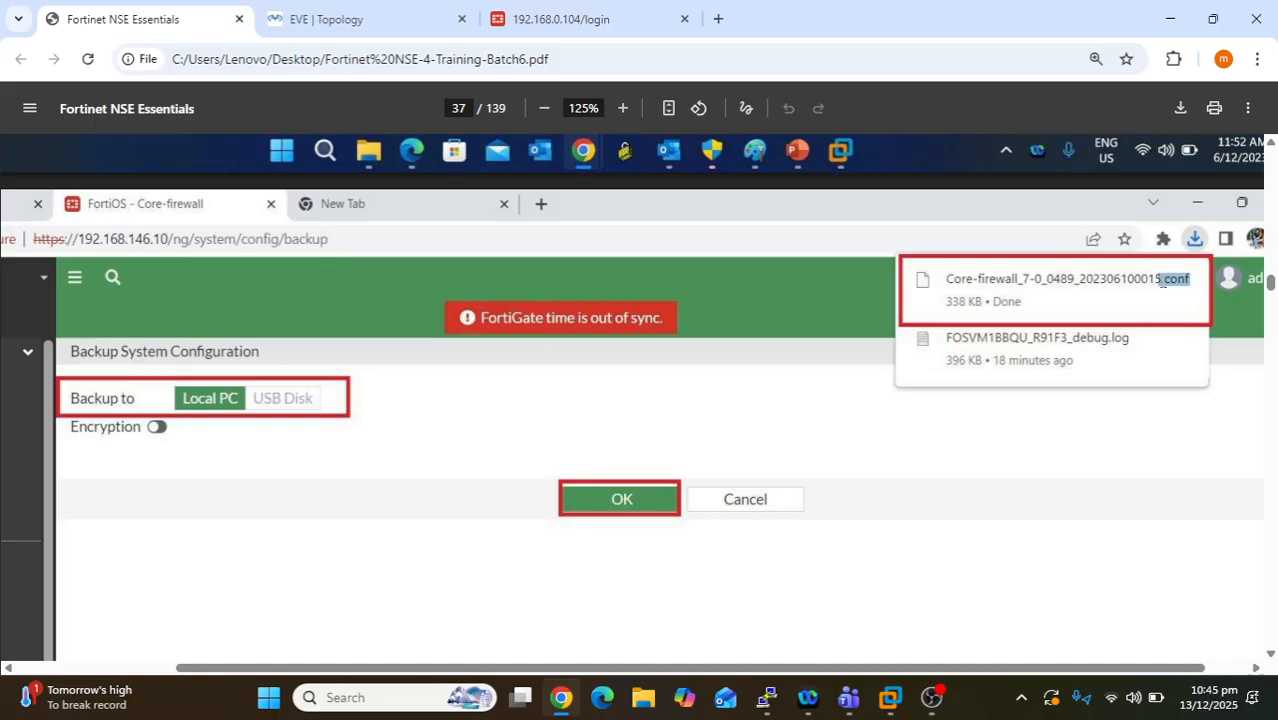
drag(1163, 282, 1174, 279)
scroll(871, 481, up, 2)
scroll(1045, 502, down, 2)
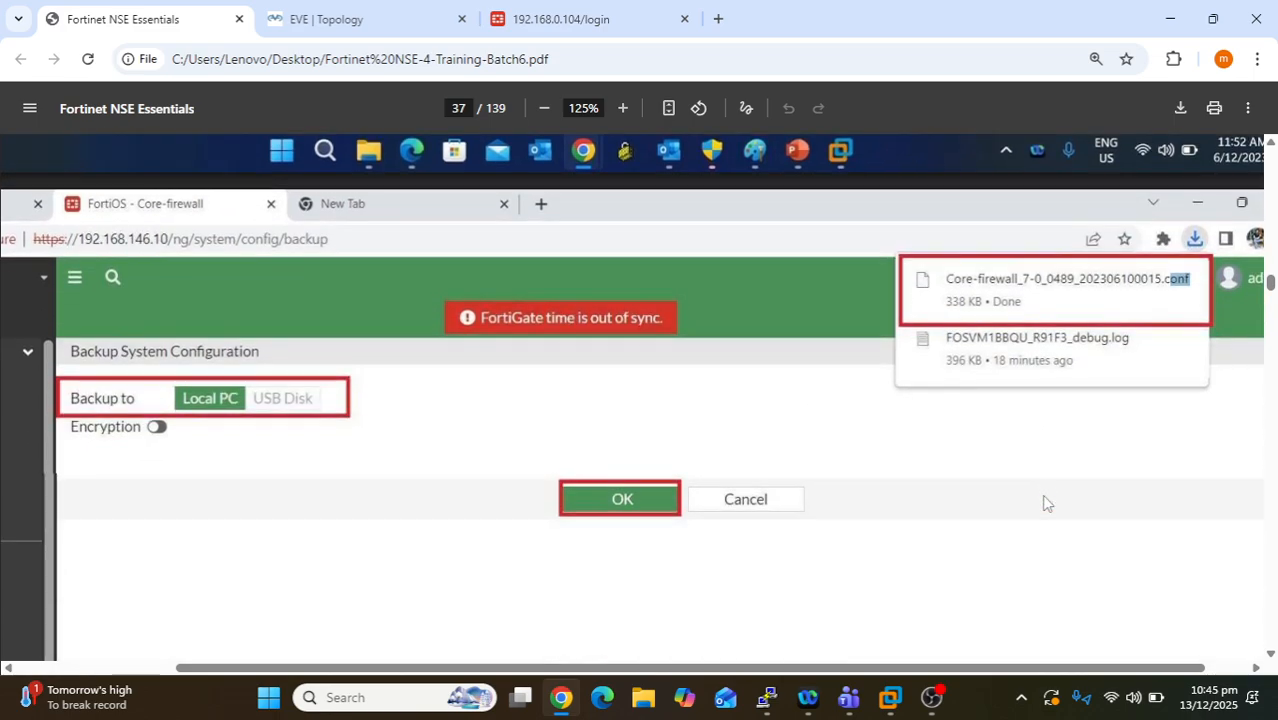
scroll(1045, 502, down, 1)
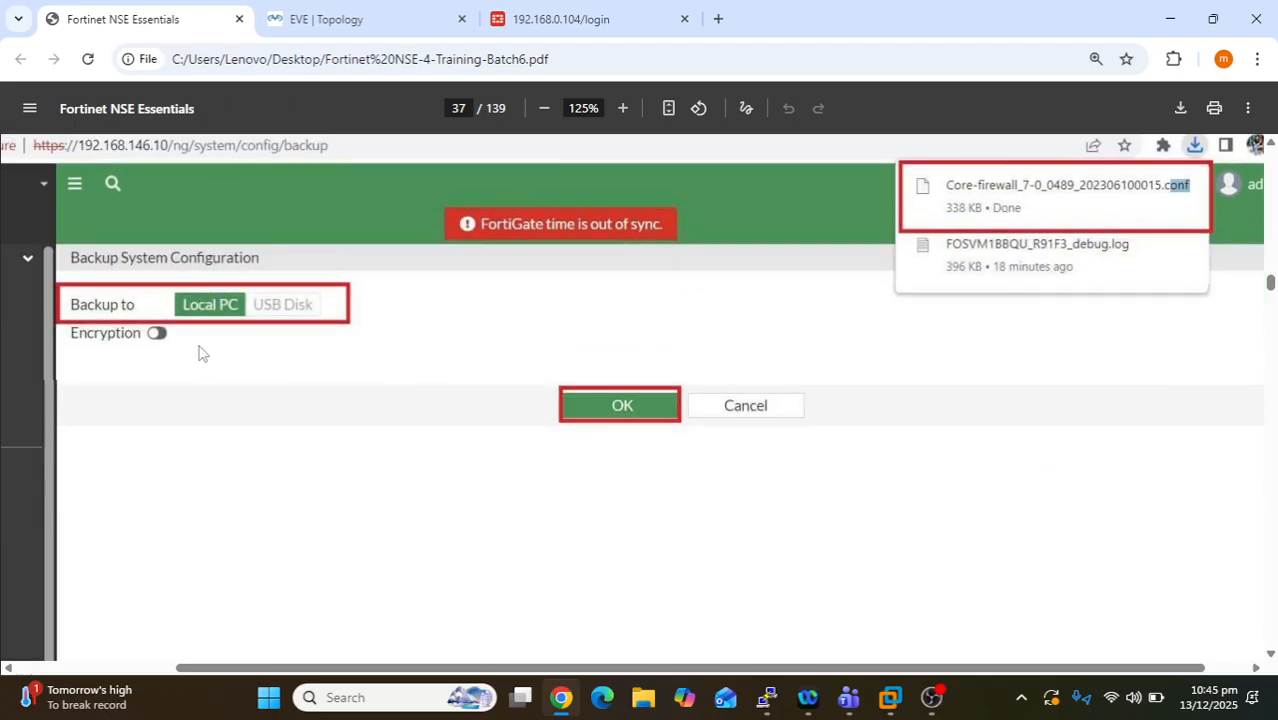
- Highlight the Encryption label in the PDF screenshot, then clear the highlight
drag(75, 340, 170, 334)
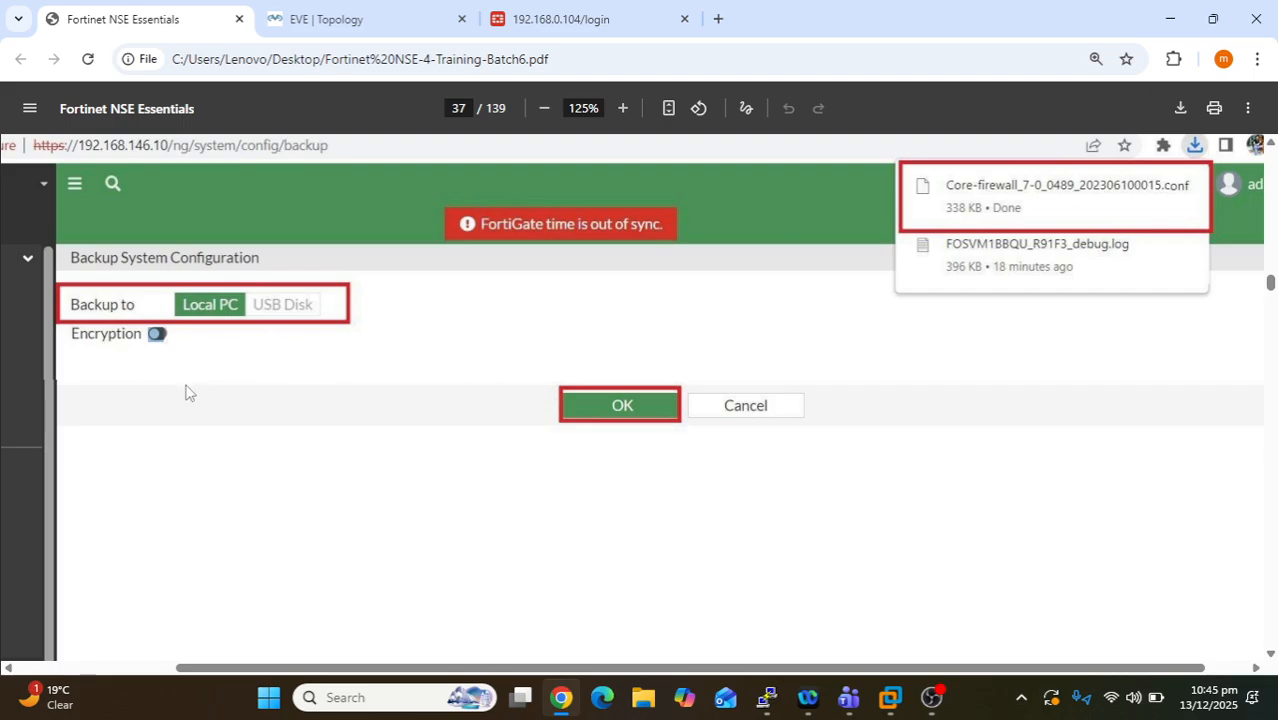
click(168, 354)
- Accept the login disclaimer, sign in with the administrator username and password, and accept the post-login disclaimer
click(491, 33)
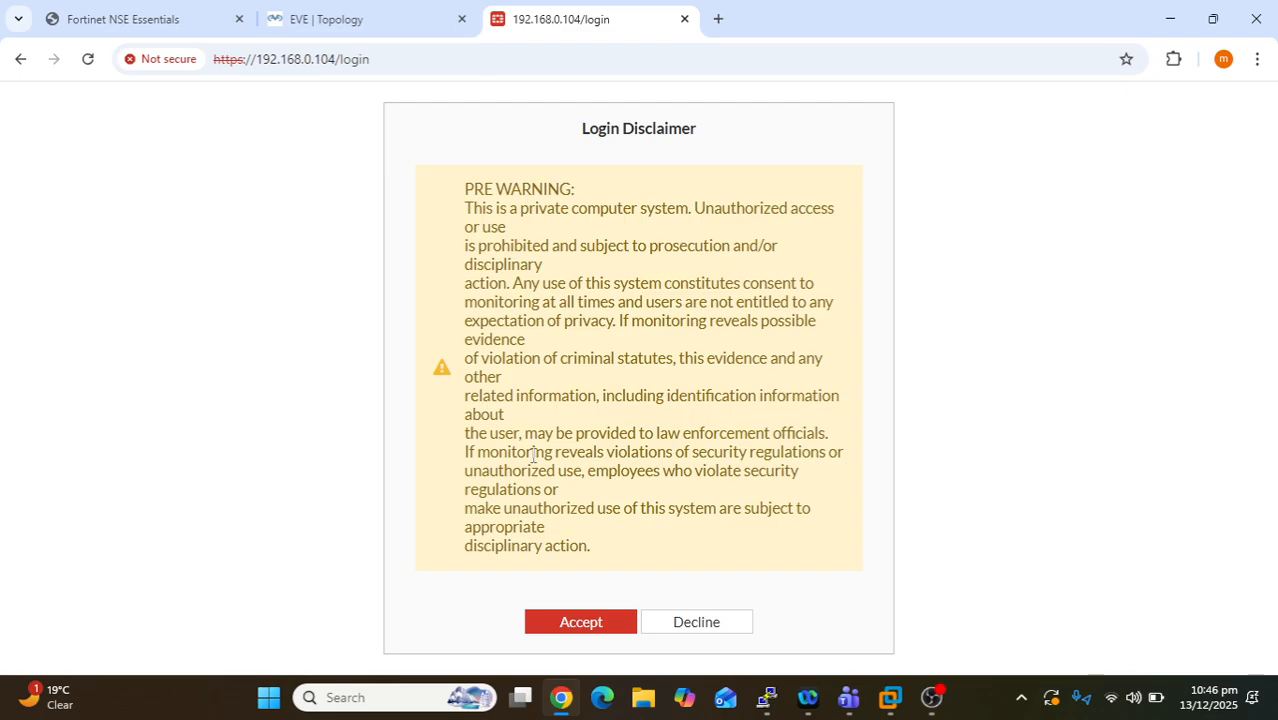
click(573, 632)
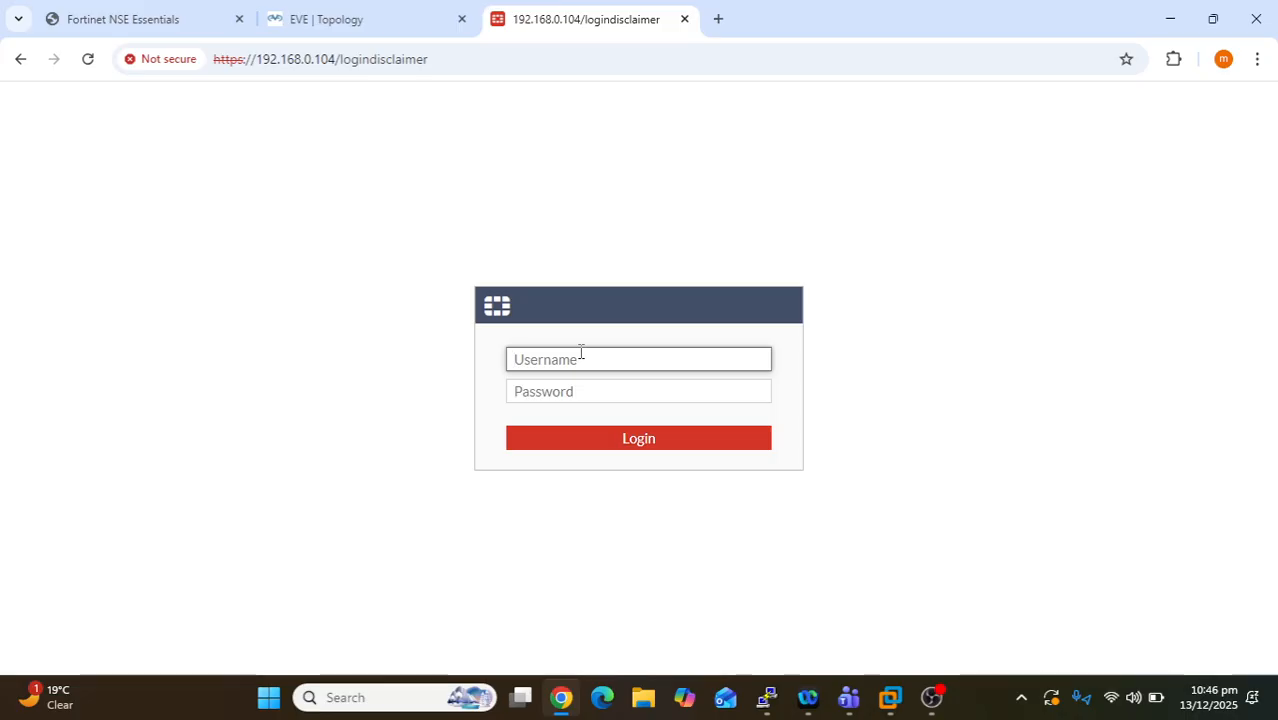
text(admin)
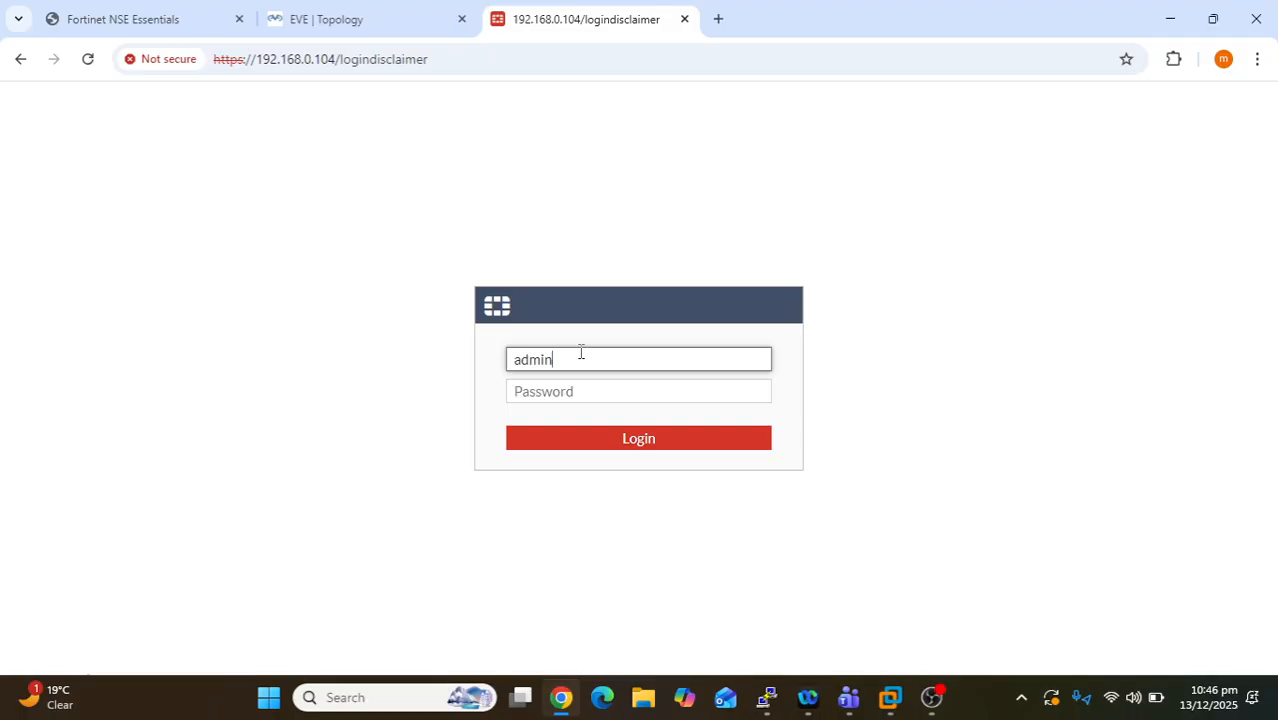
key(Tab)
text(admin)
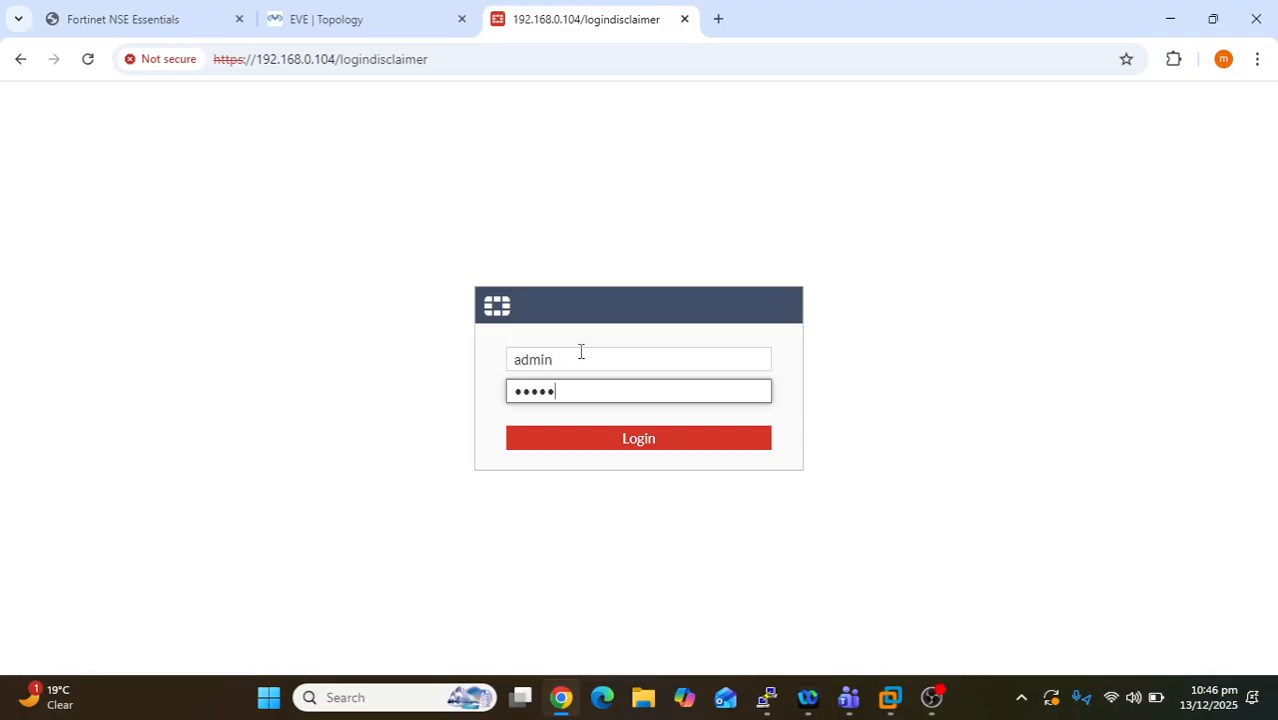
text(123)
key(Return)
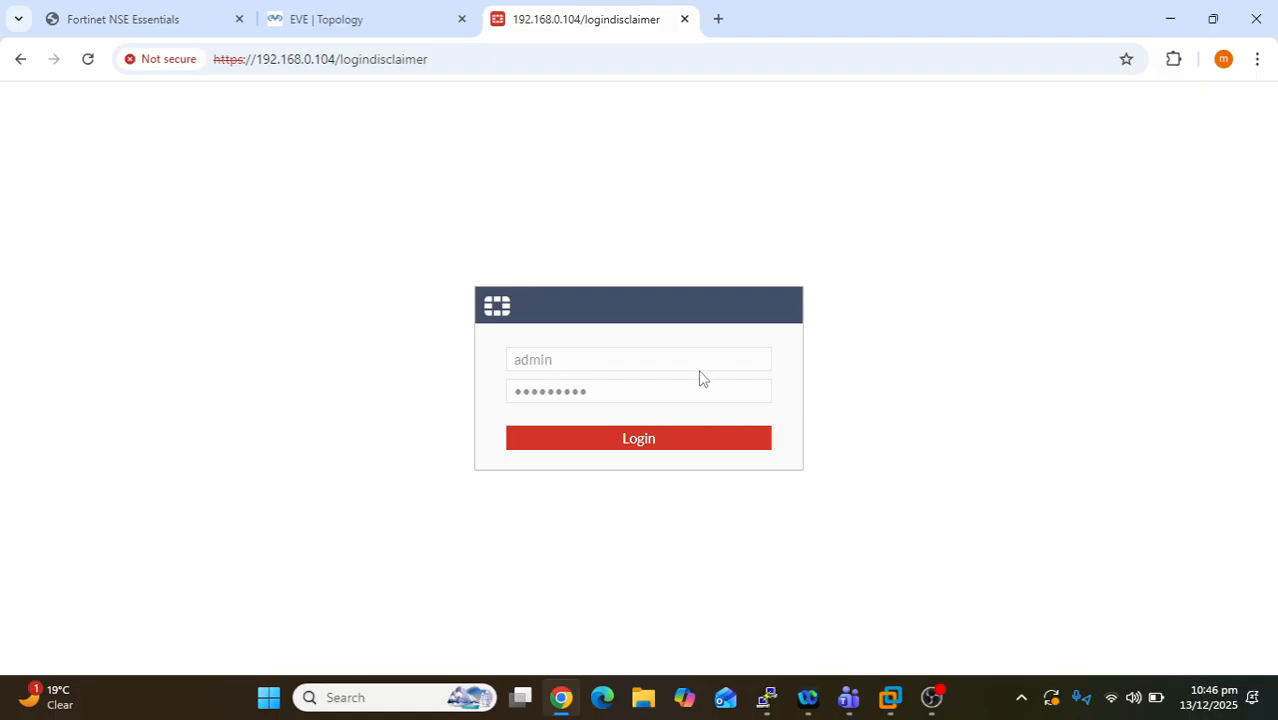
click(599, 446)
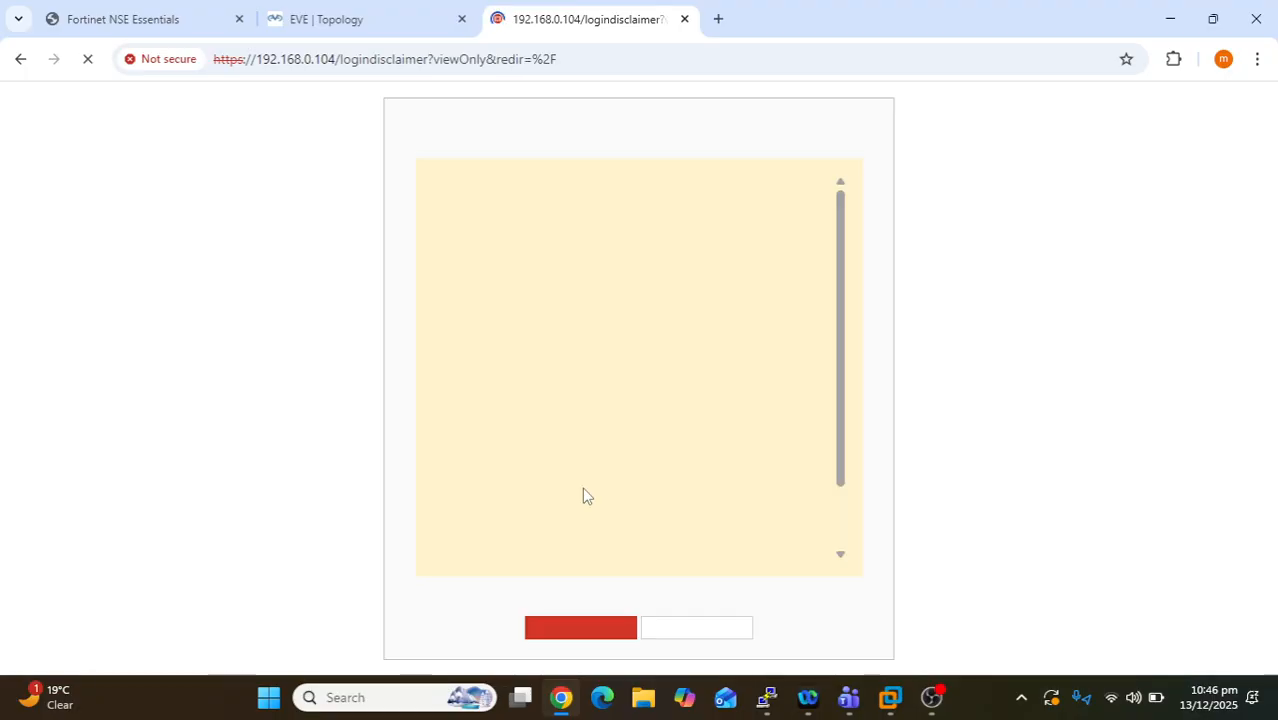
click(573, 638)
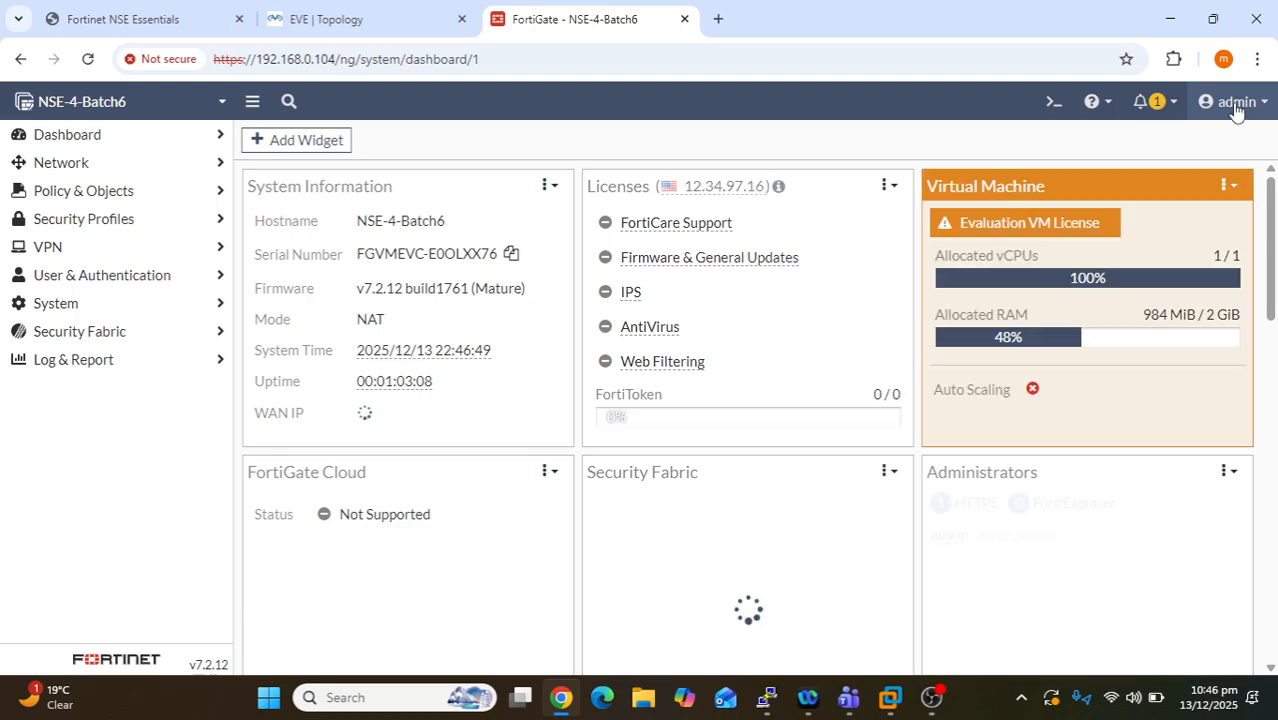
- Show the System > Configuration options (Backup, Restore, Revisions, Scripts) from the admin menu
click(1237, 108)
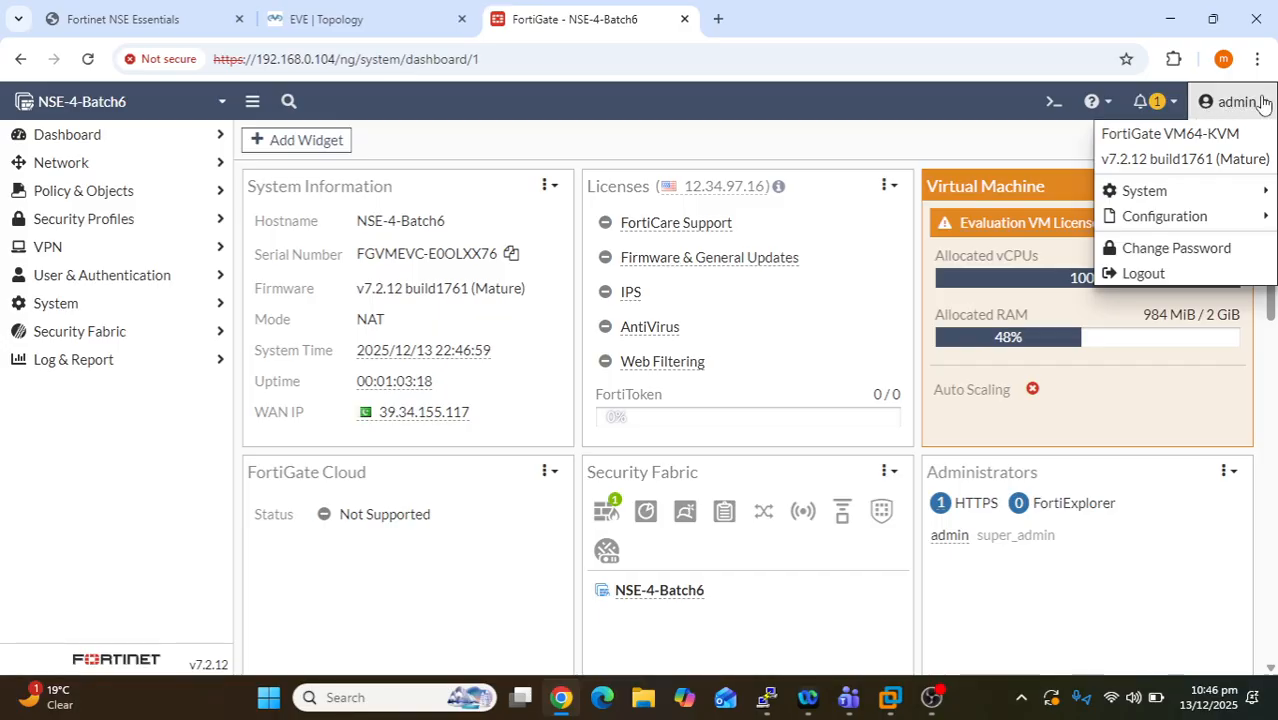
mouse_move(1190, 192)
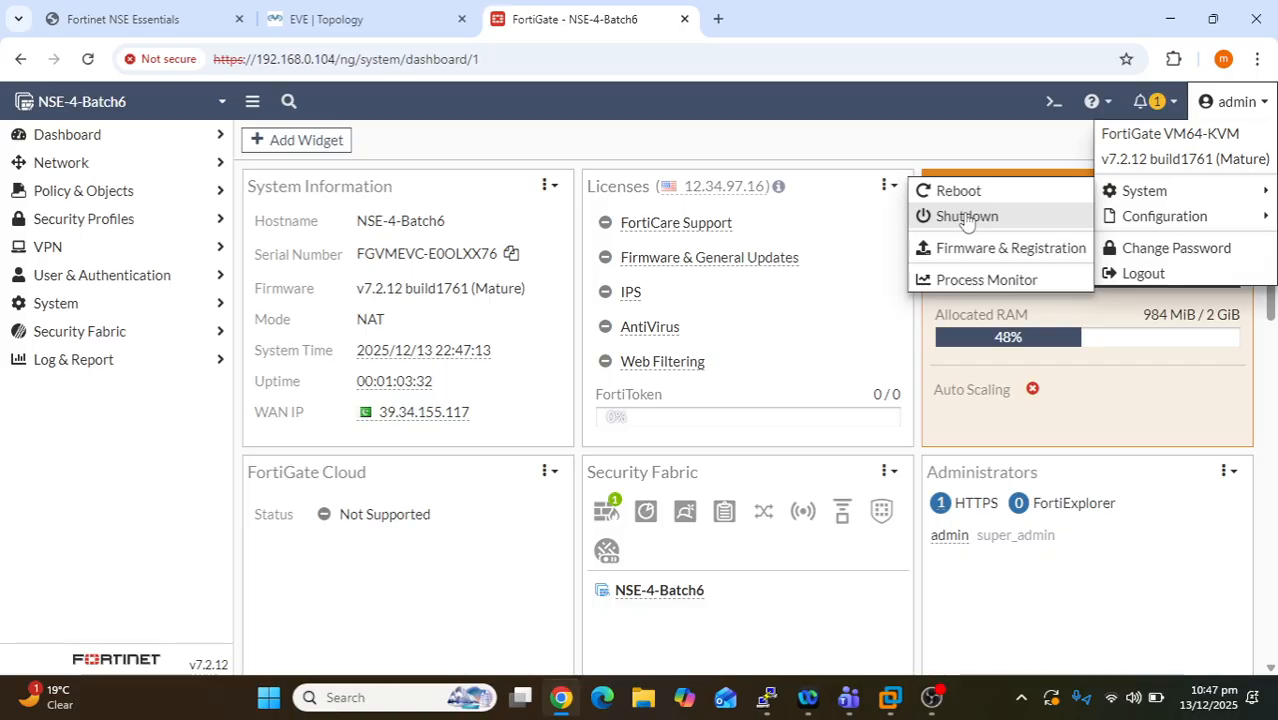
mouse_move(1161, 220)
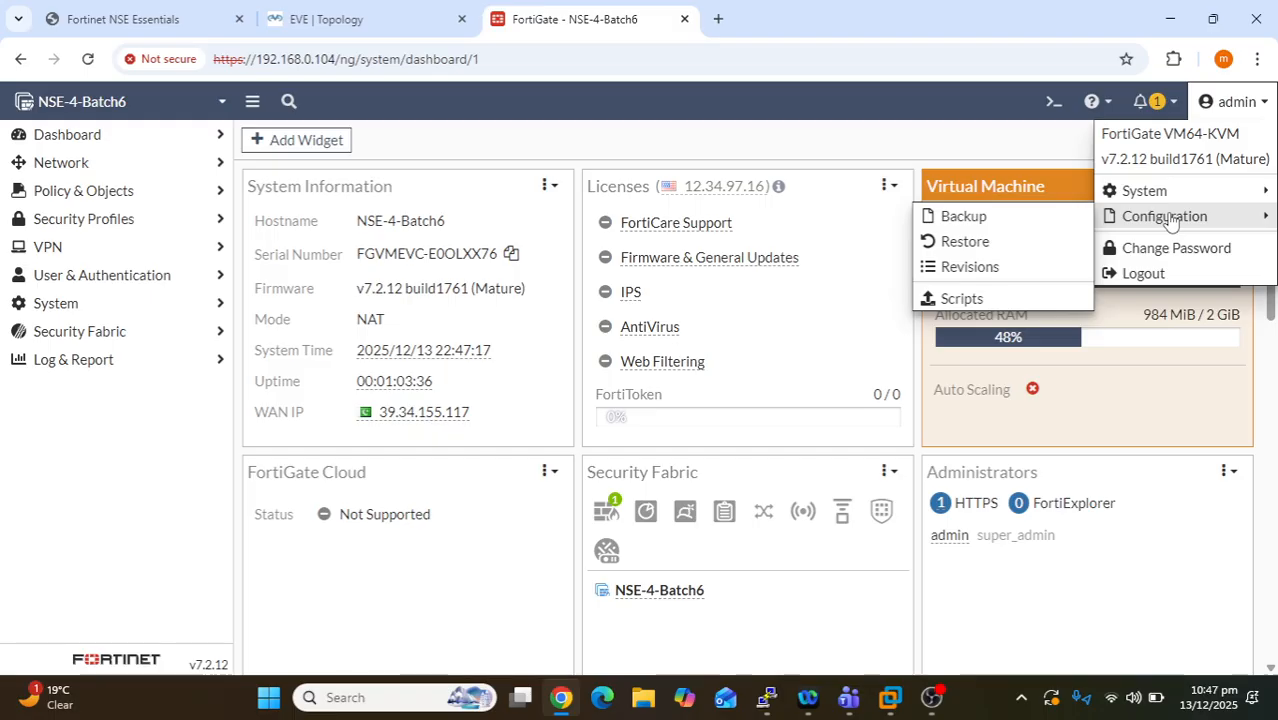
- Open Configuration Backup and leave it on FortiOS format with password mask and encryption off
click(1019, 218)
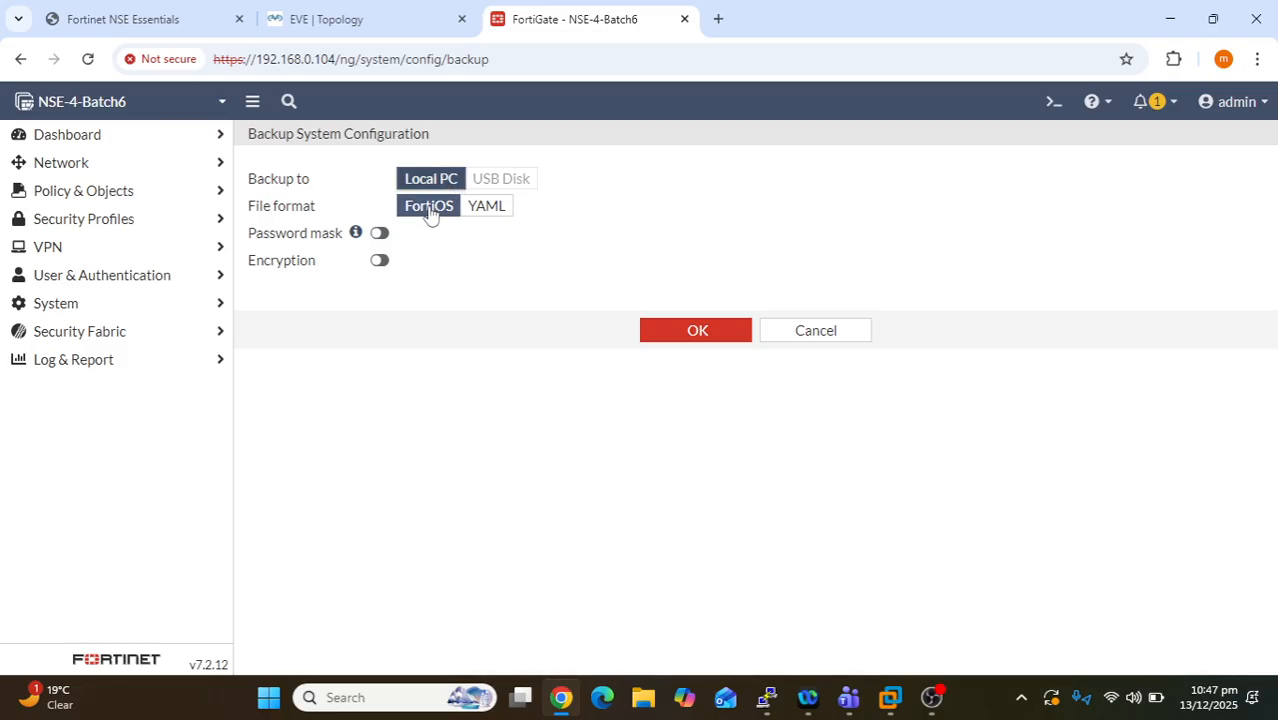
click(500, 214)
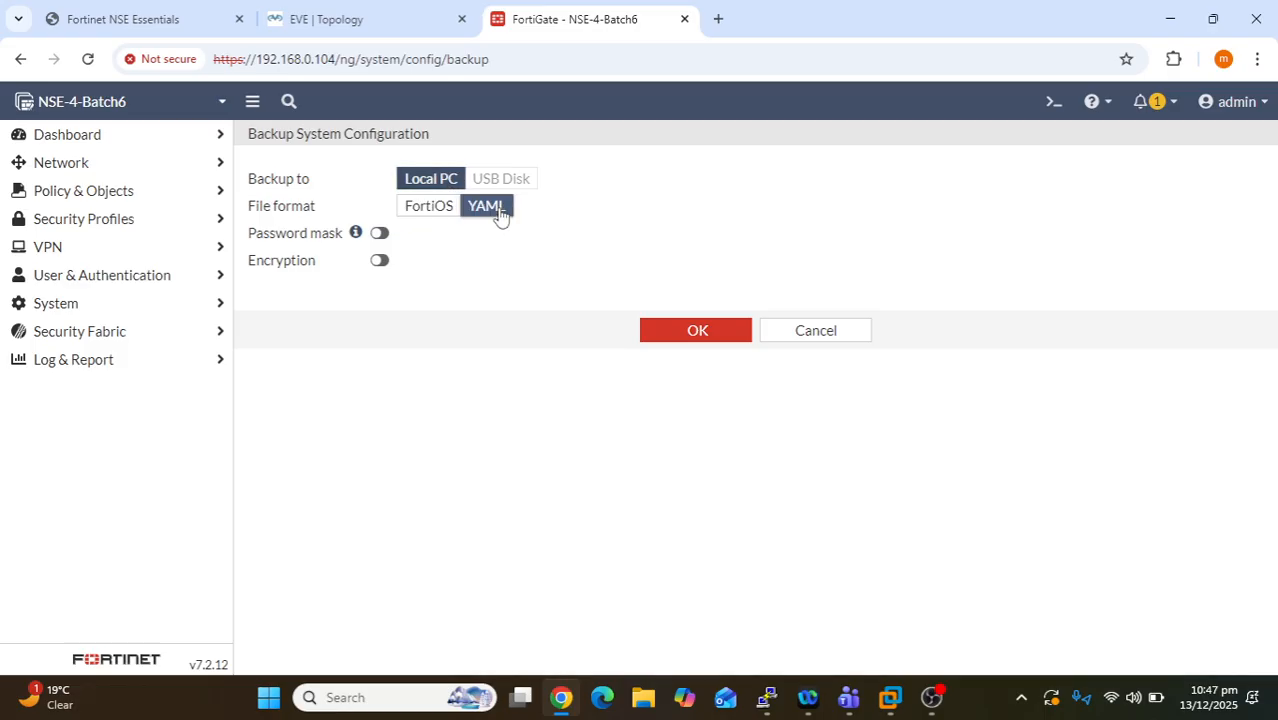
click(427, 211)
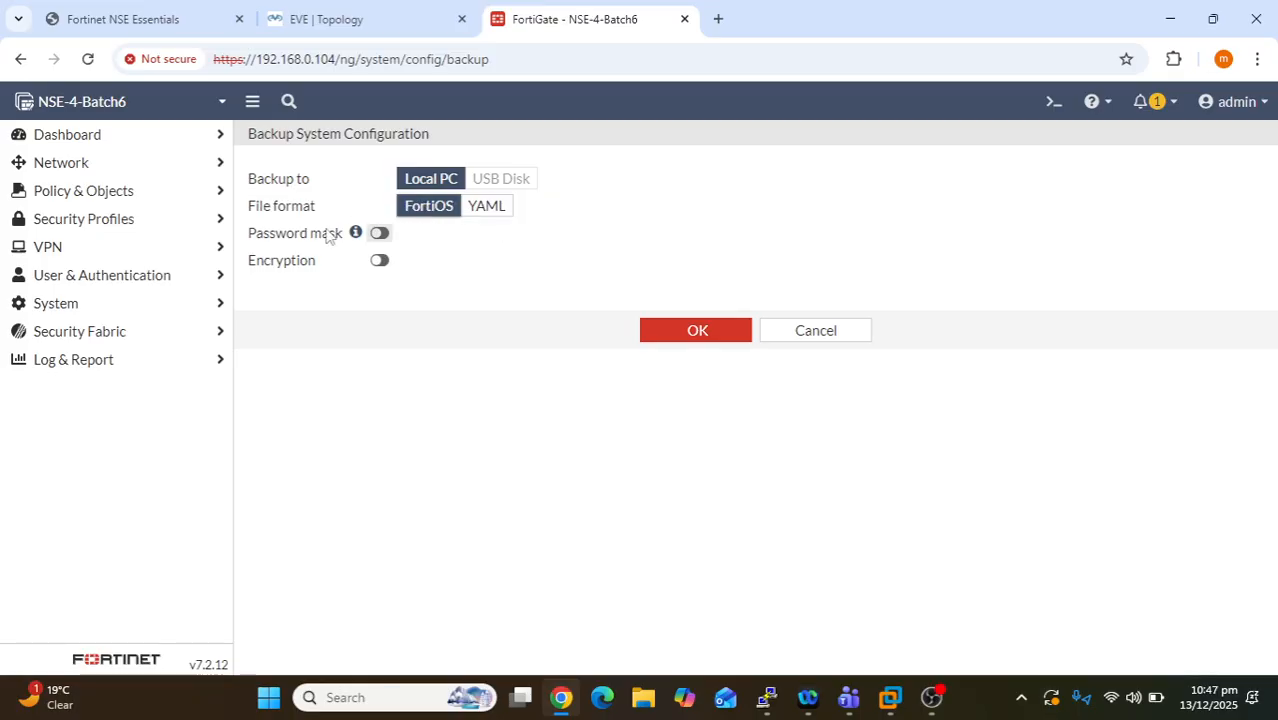
click(379, 232)
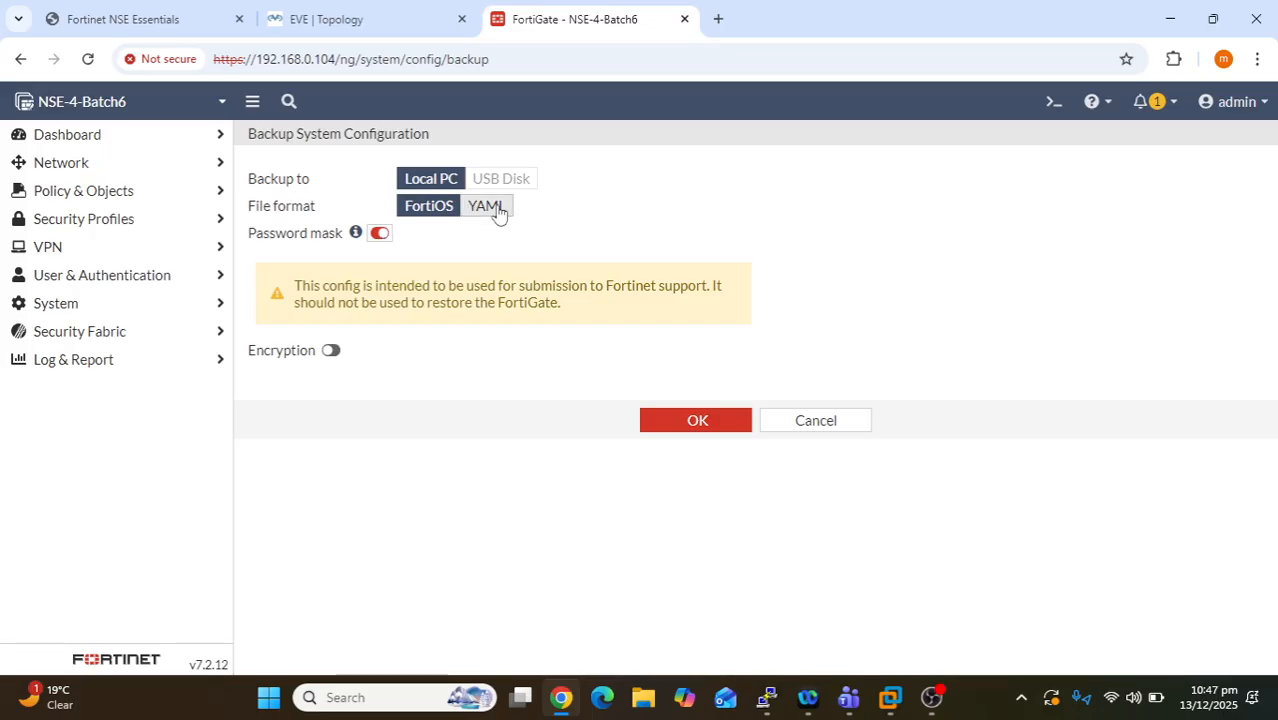
click(379, 238)
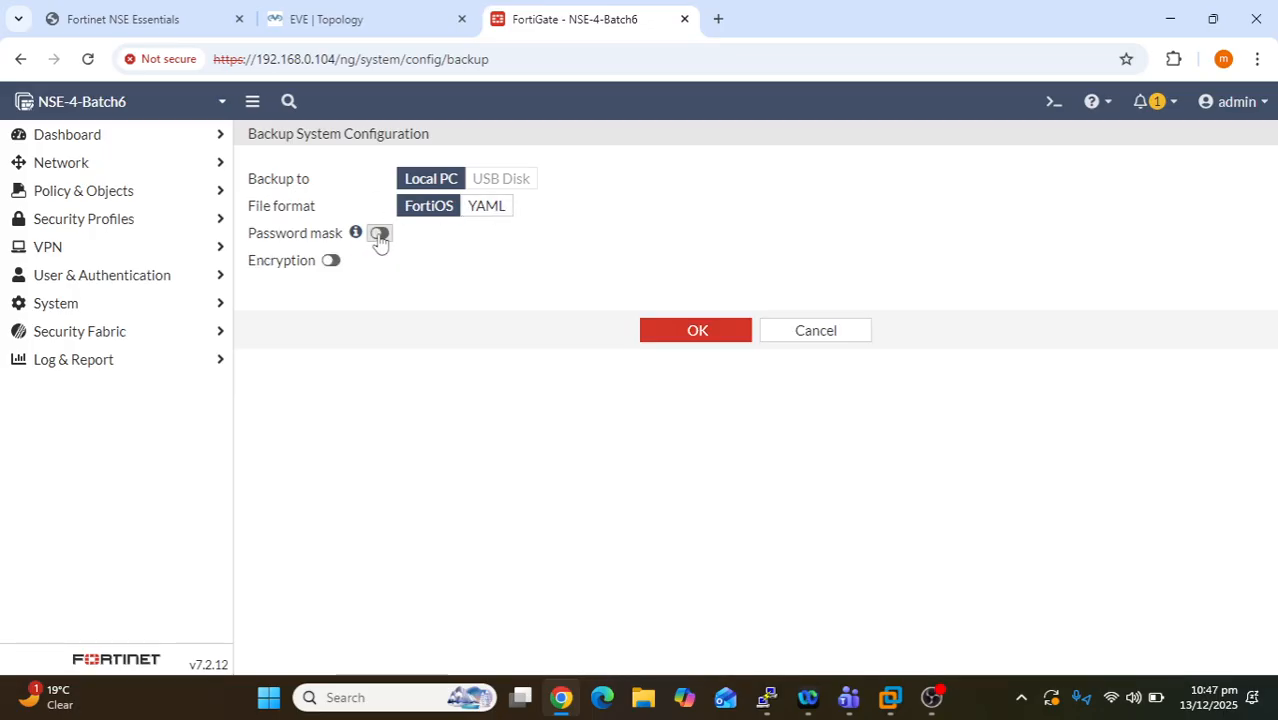
click(331, 260)
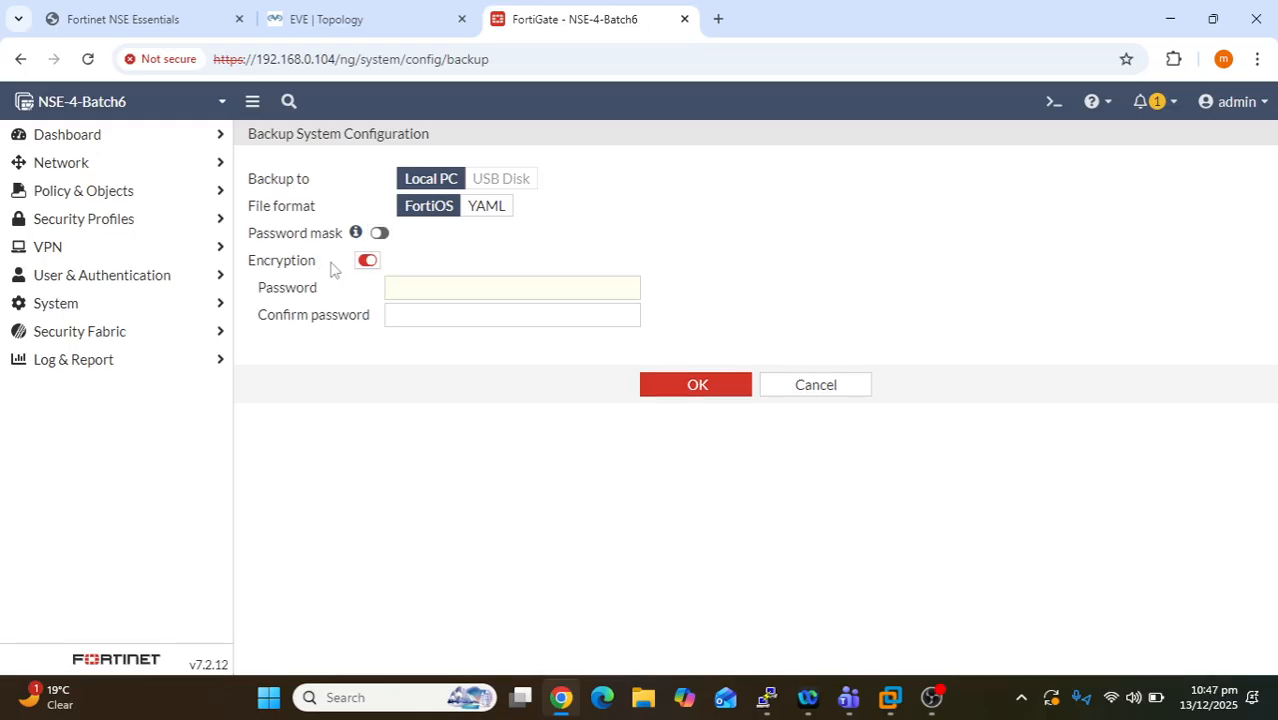
click(435, 286)
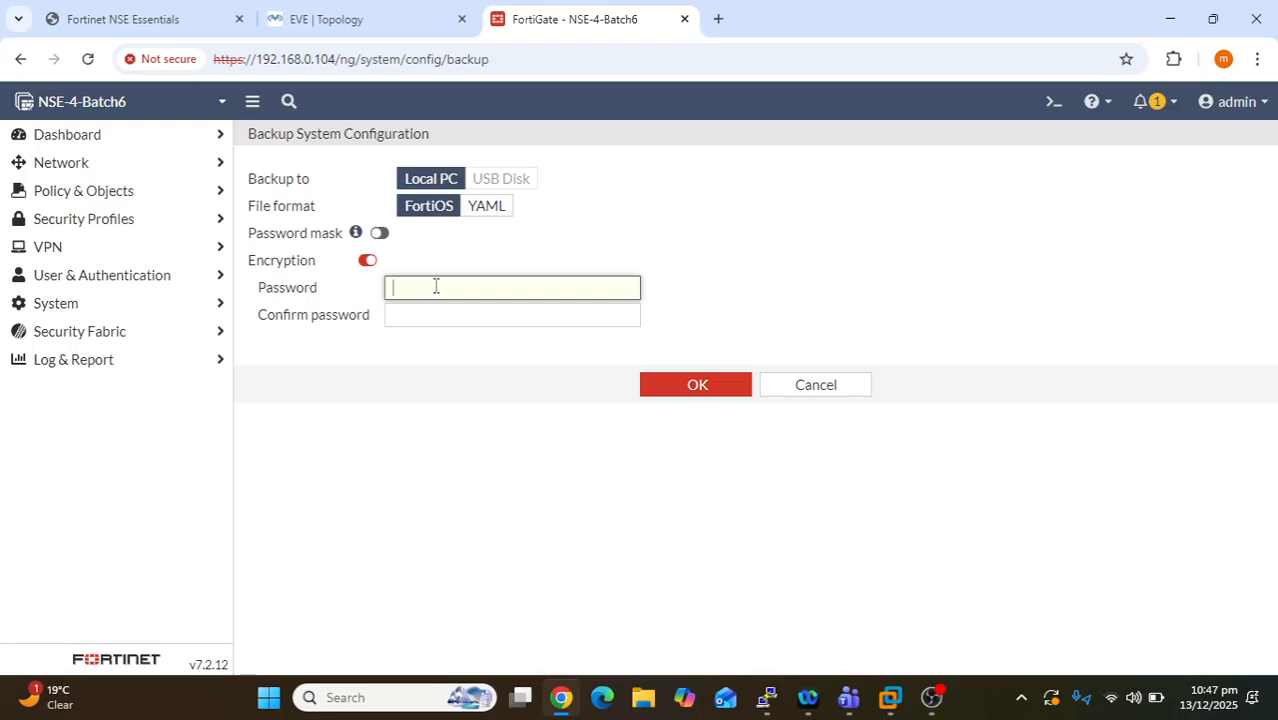
click(370, 261)
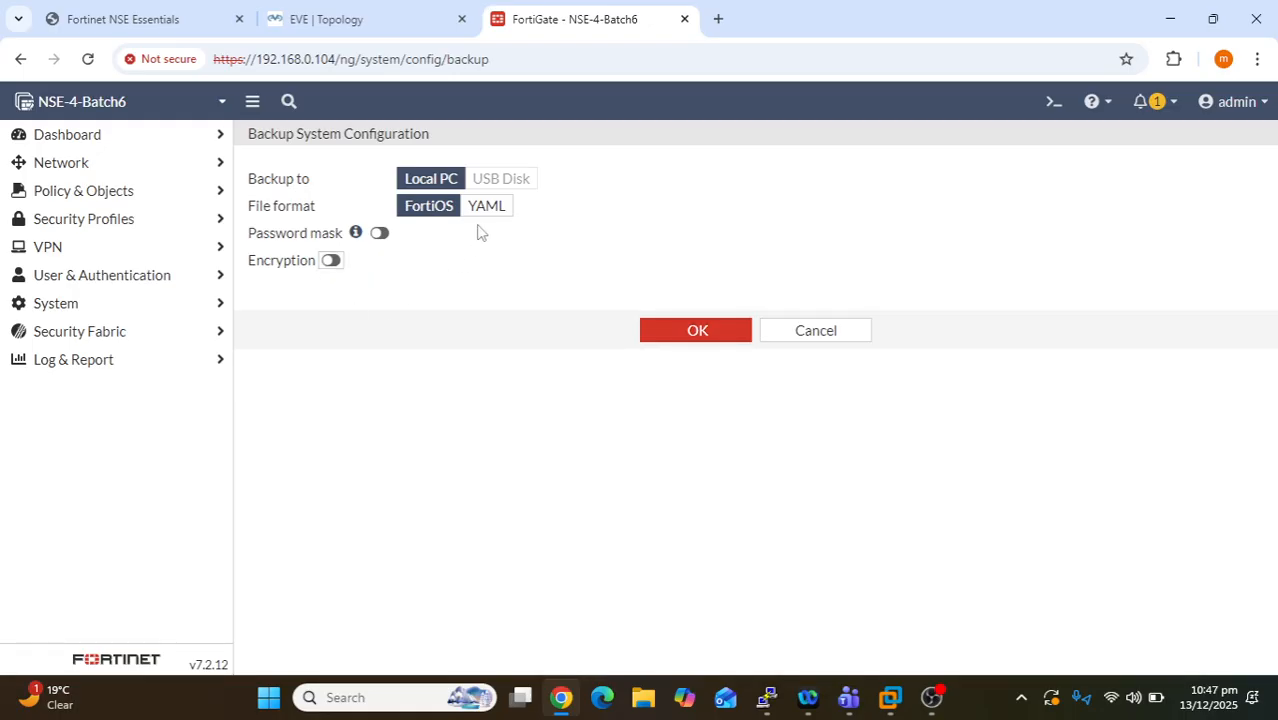
- Download the FortiOS .conf backup and confirm it in Chrome's downloads
click(688, 335)
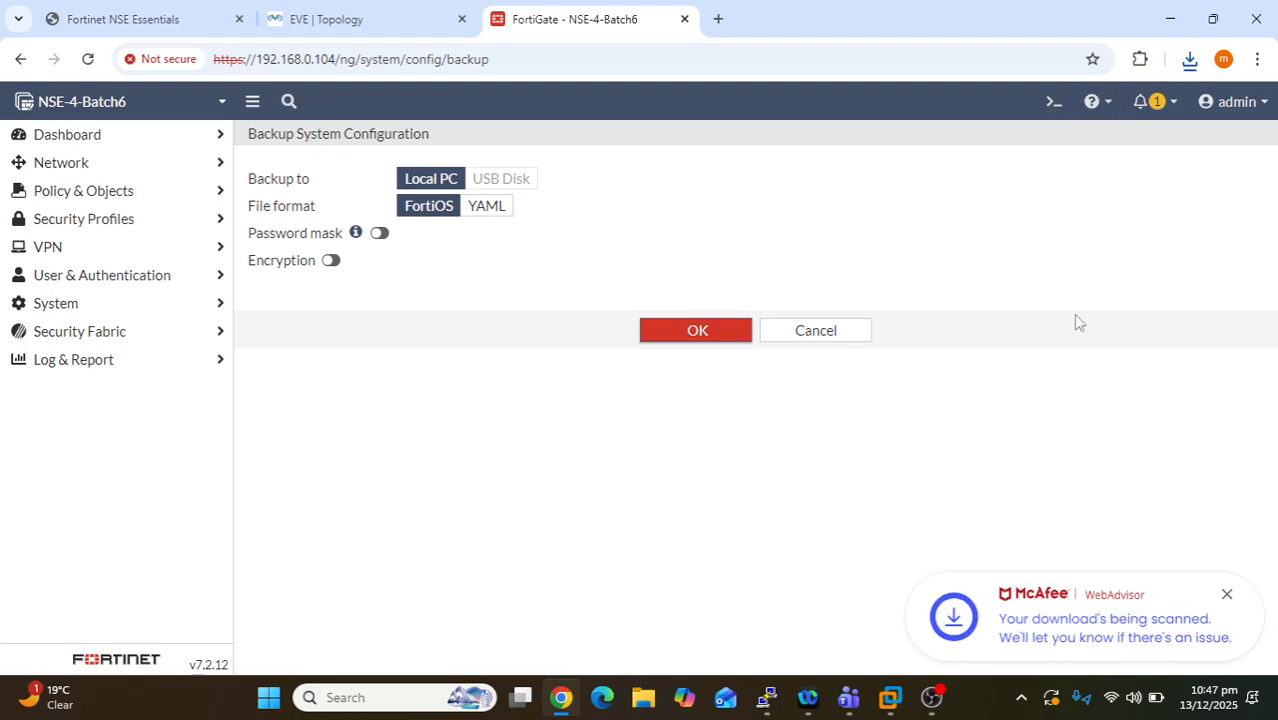
click(1227, 596)
click(1188, 62)
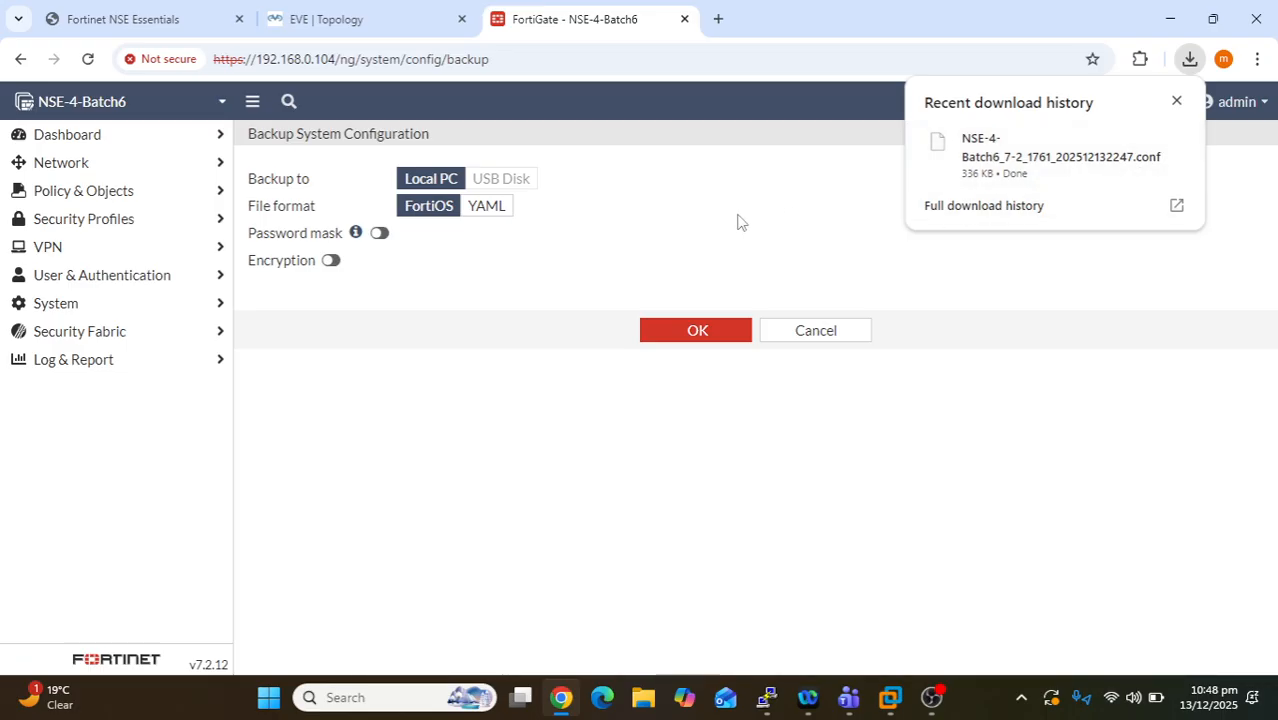
- Switch the format to YAML, download the 273 KB YAML backup, and open File Explorer
click(501, 211)
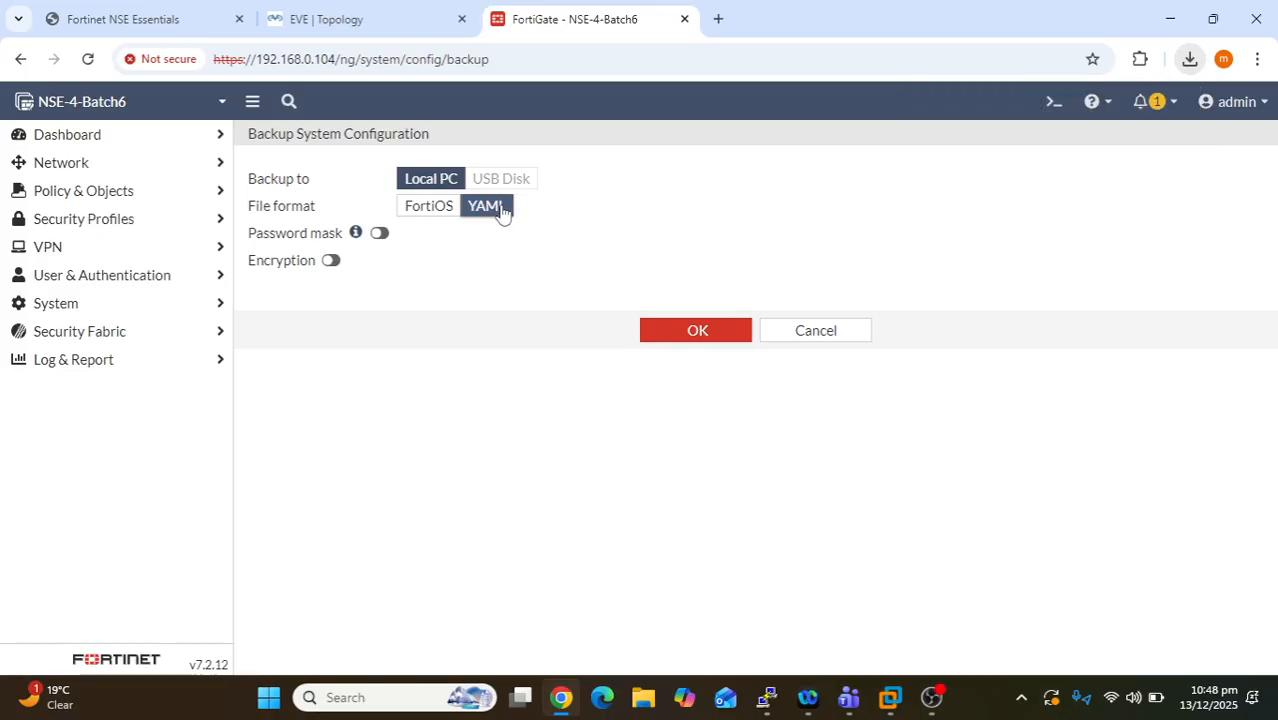
click(700, 340)
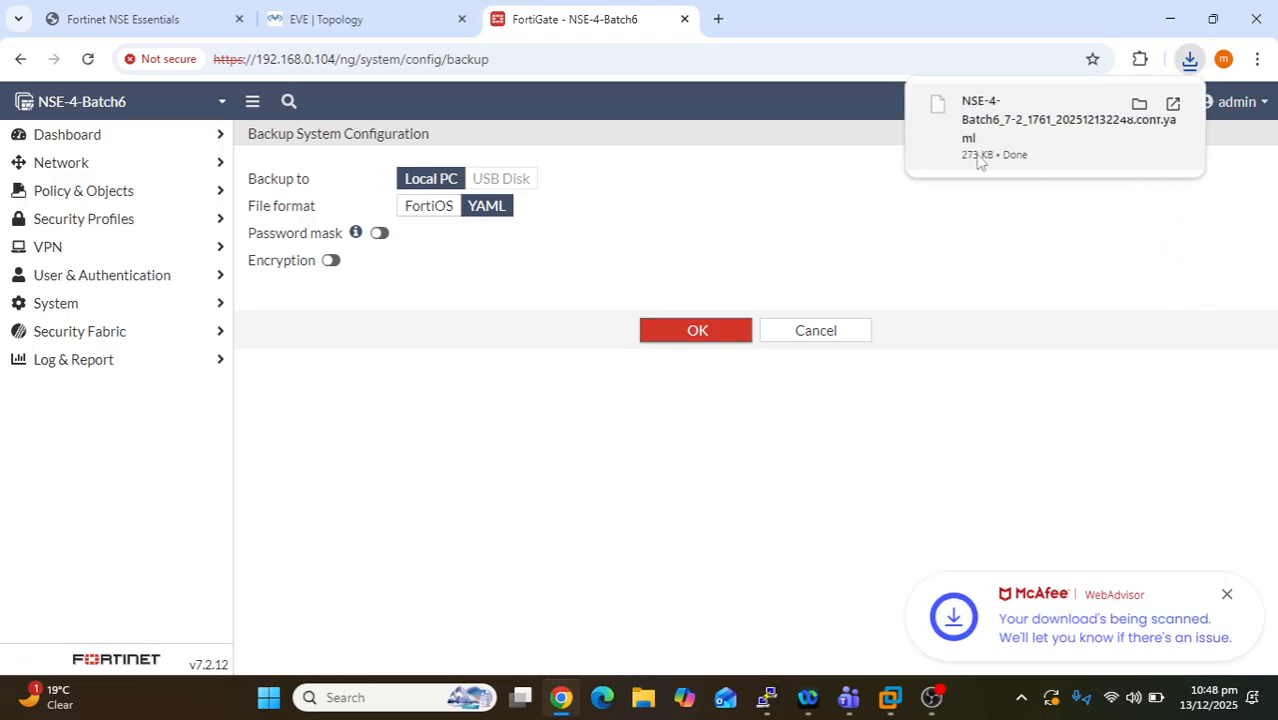
click(641, 700)
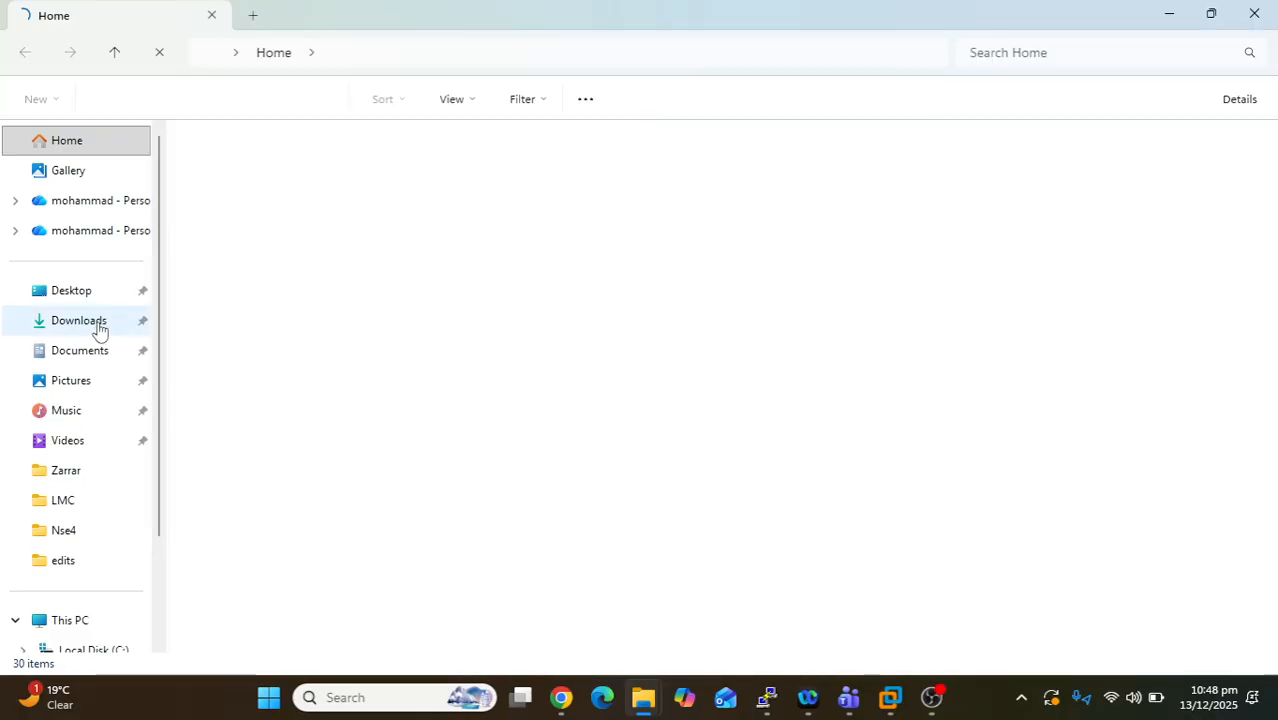
- Open the .conf.yaml backup from Downloads in Notepad, just once
click(99, 321)
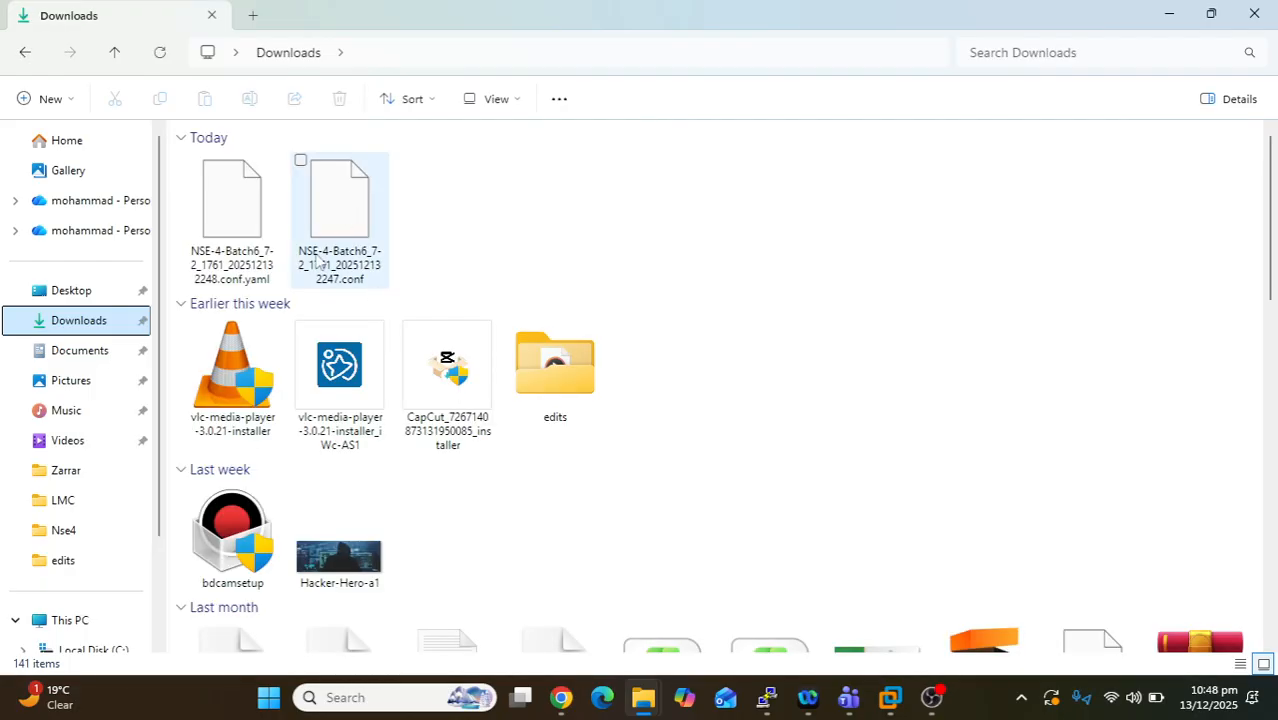
click(240, 245)
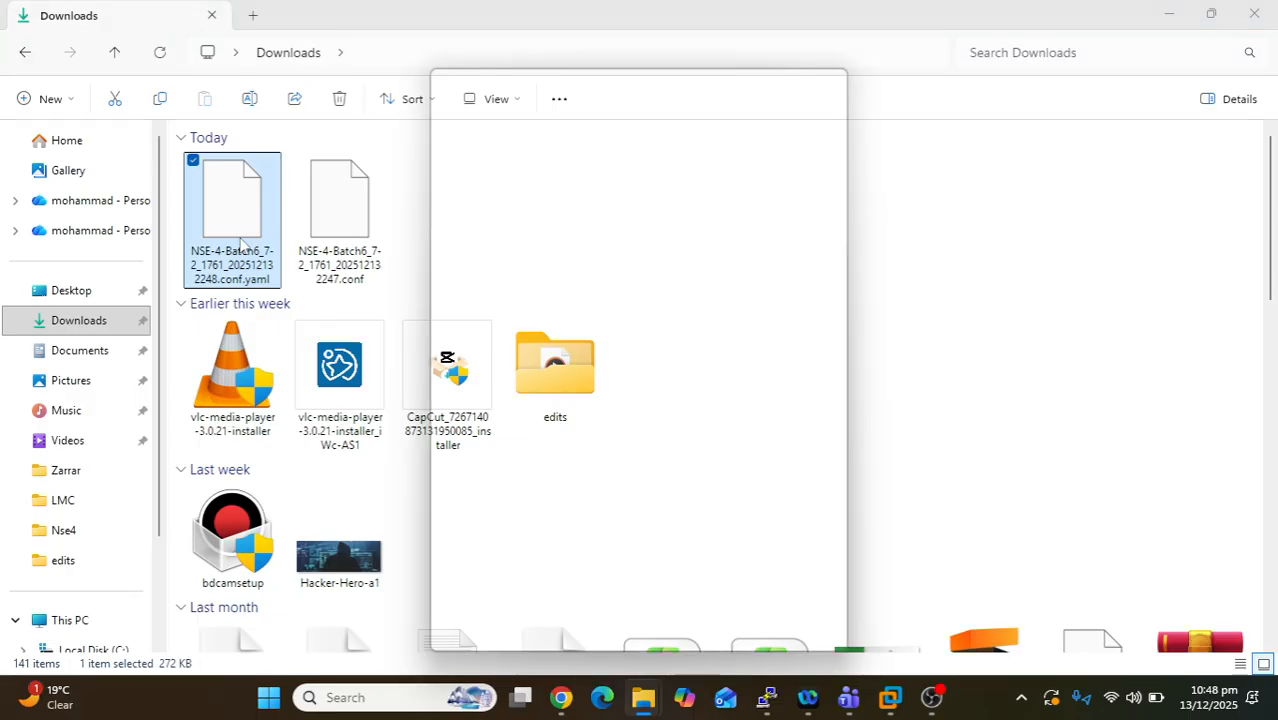
click(565, 197)
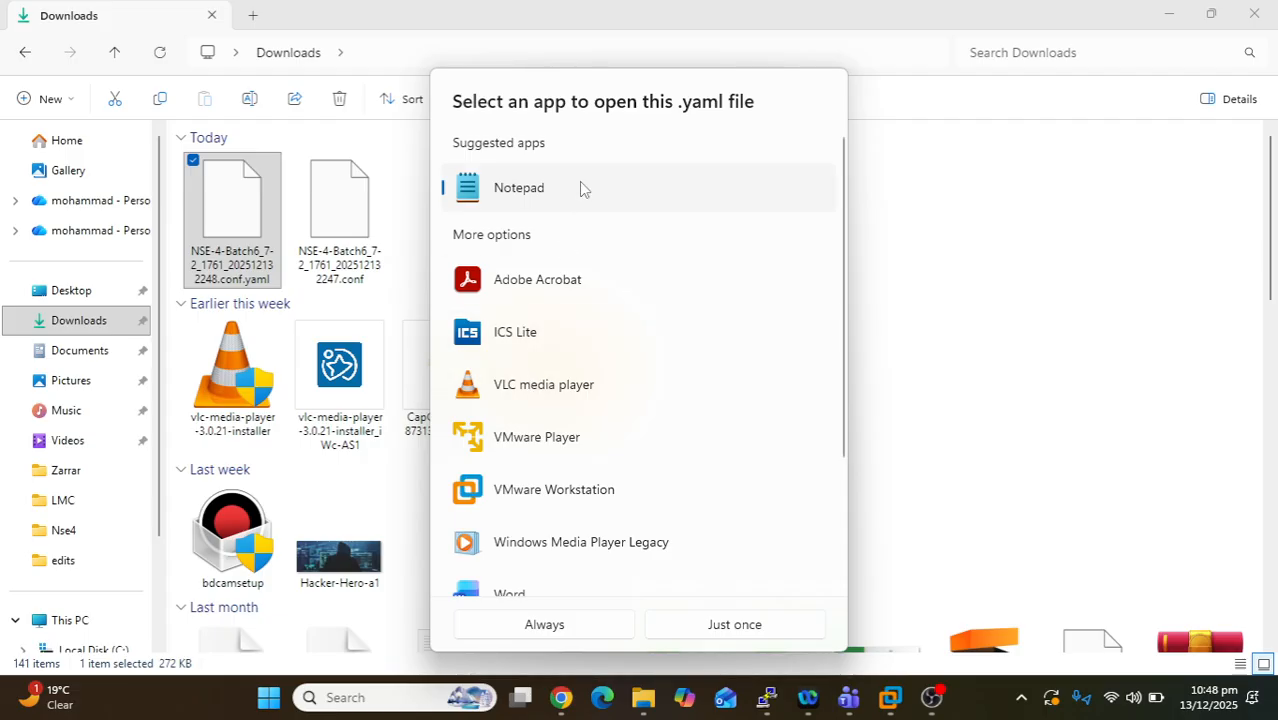
click(766, 628)
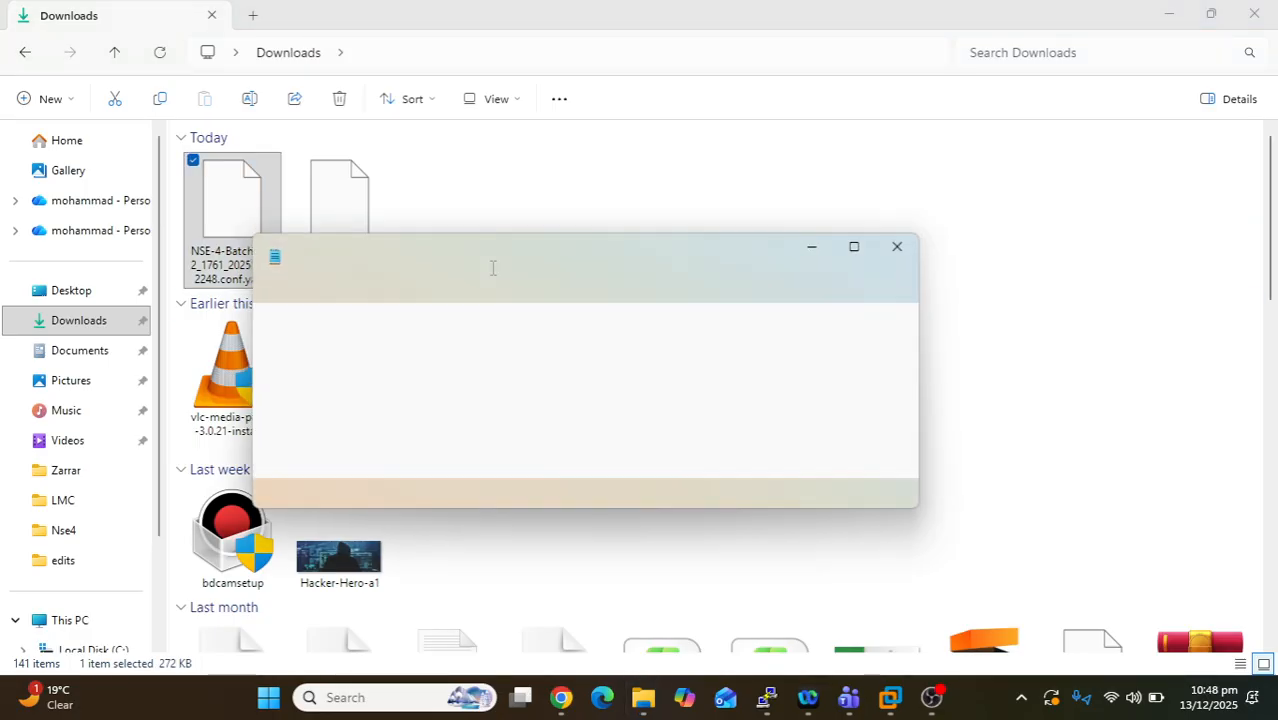
- Maximize Notepad and highlight the YAML's global settings and port3 through ssl.root interface entries
click(855, 253)
drag(45, 84, 374, 500)
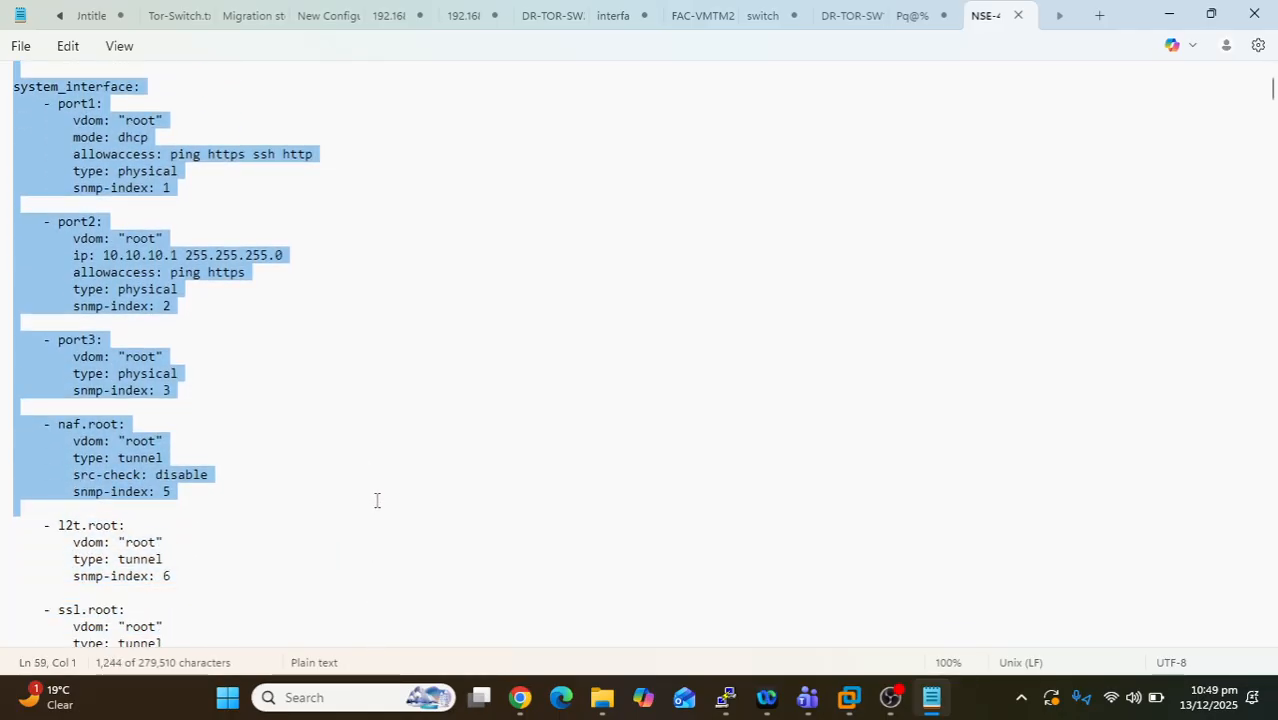
click(374, 370)
drag(42, 340, 307, 632)
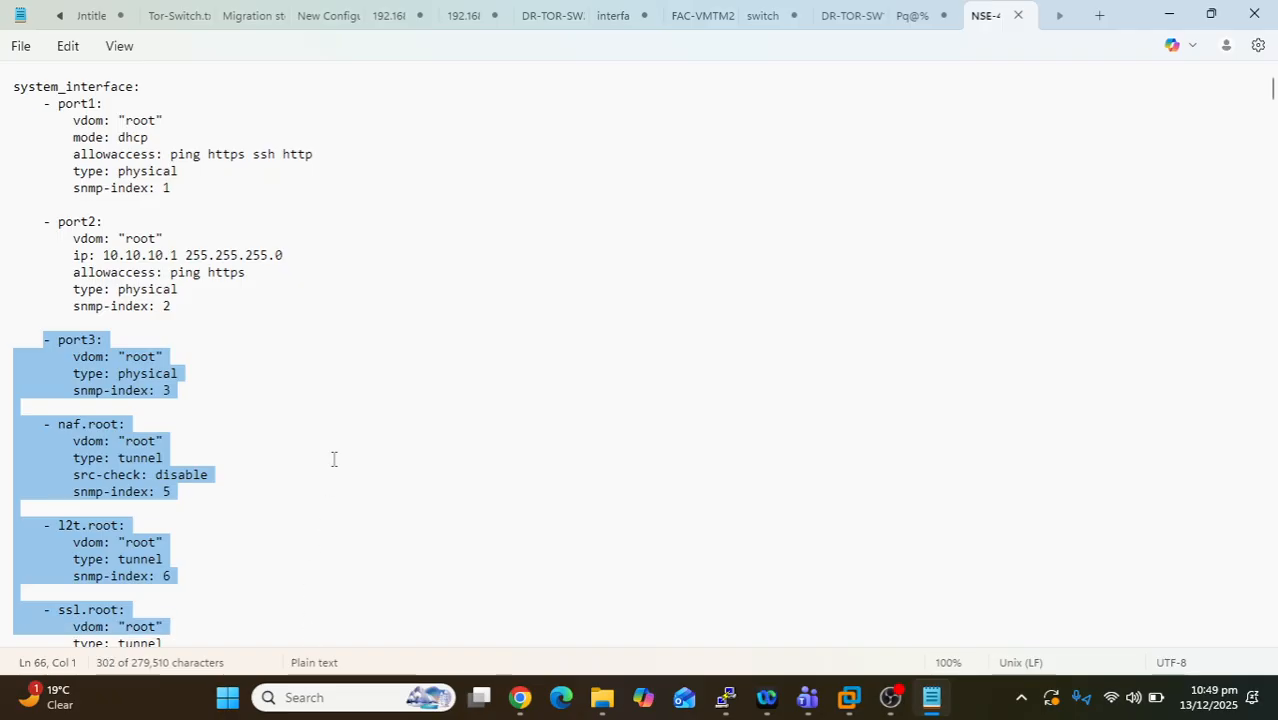
scroll(334, 459, down, 2)
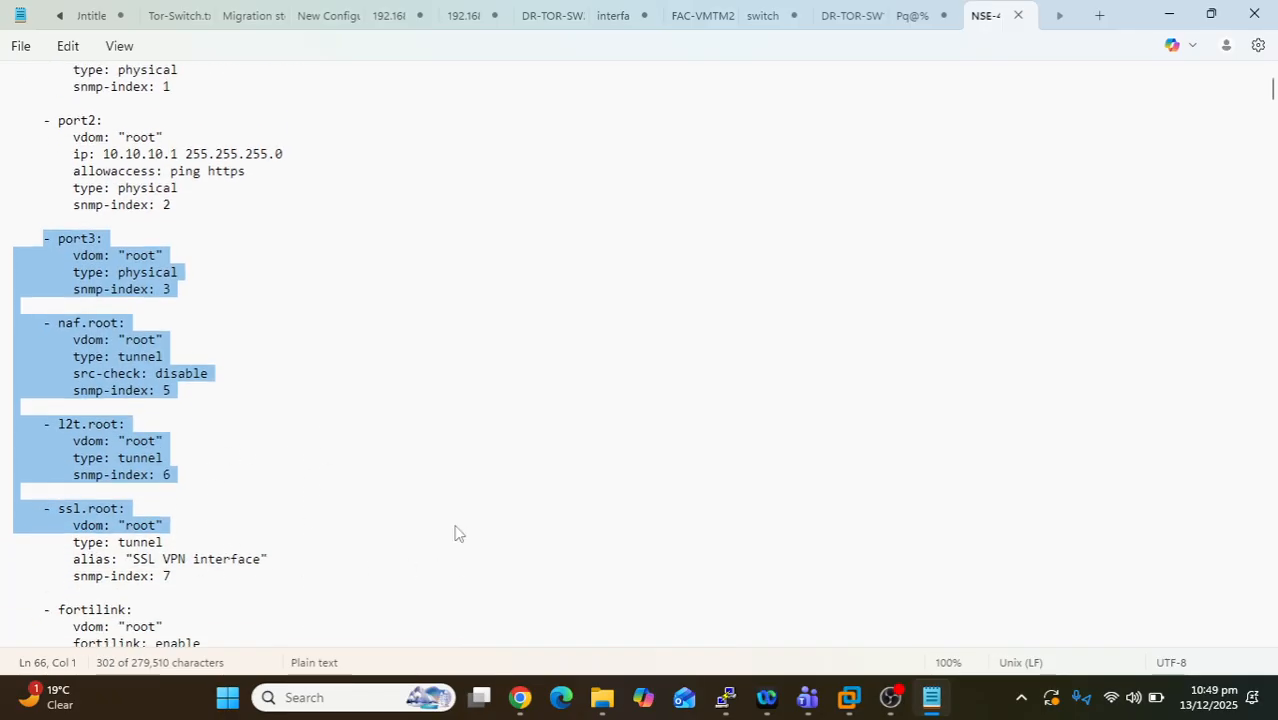
scroll(368, 451, down, 3)
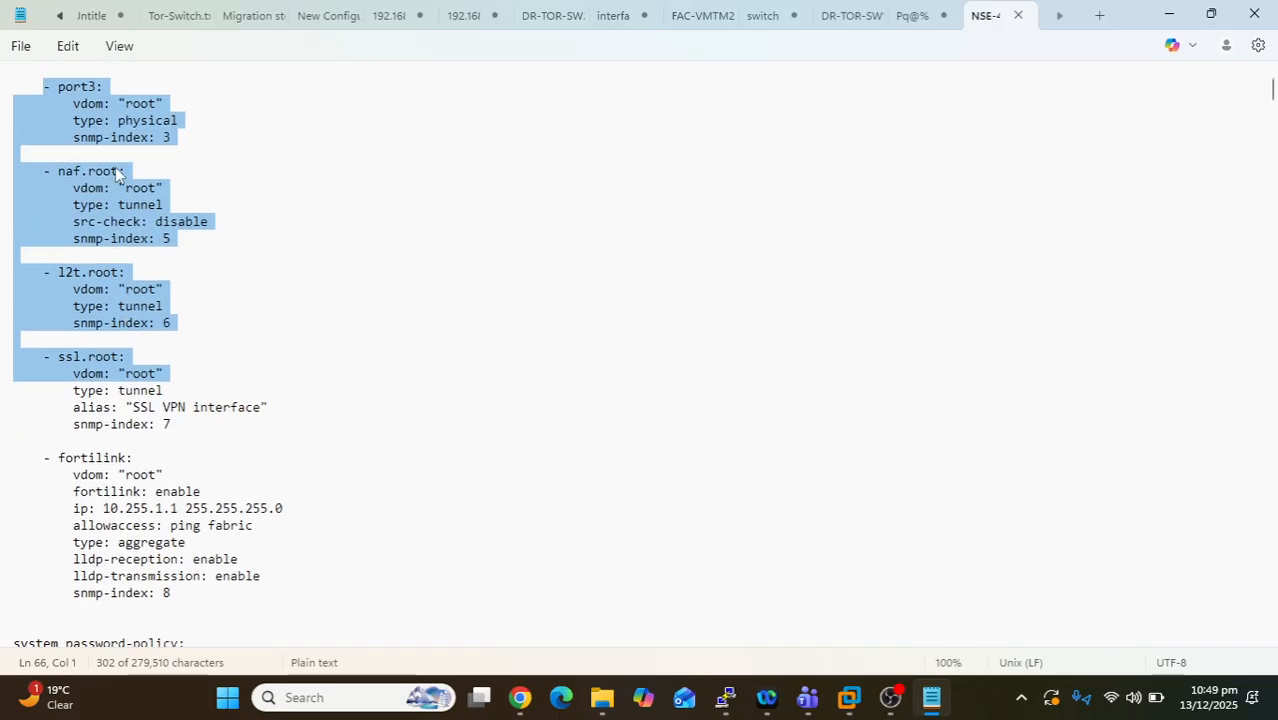
scroll(195, 300, up, 5)
scroll(204, 326, up, 10)
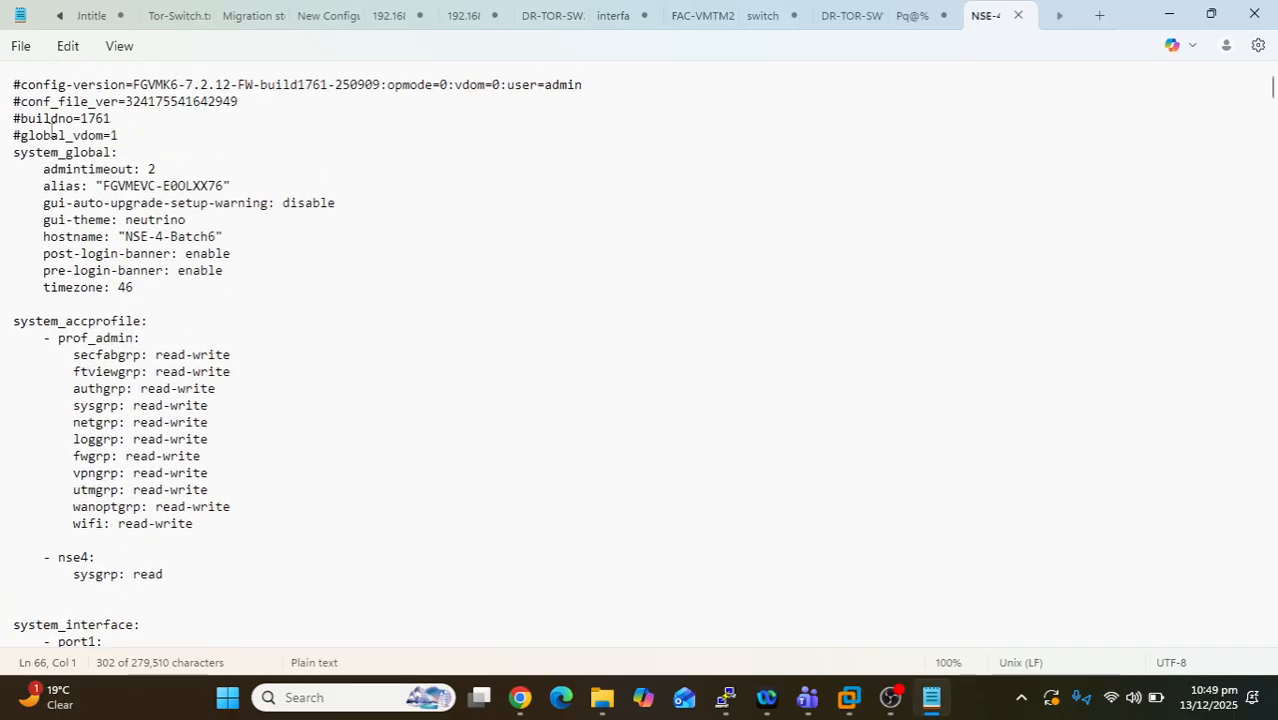
- Reselect the header and global settings, scroll down through the admin settings, and close Notepad
drag(14, 85, 346, 523)
scroll(340, 463, down, 12)
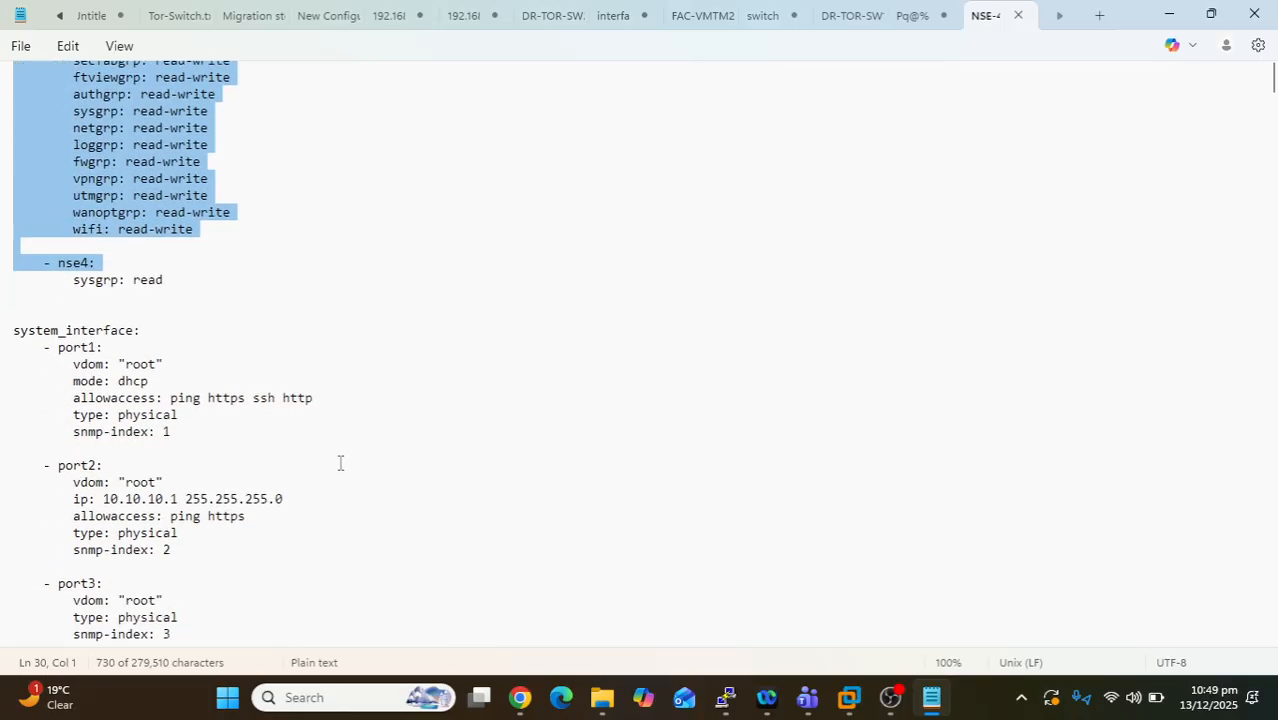
scroll(340, 463, down, 11)
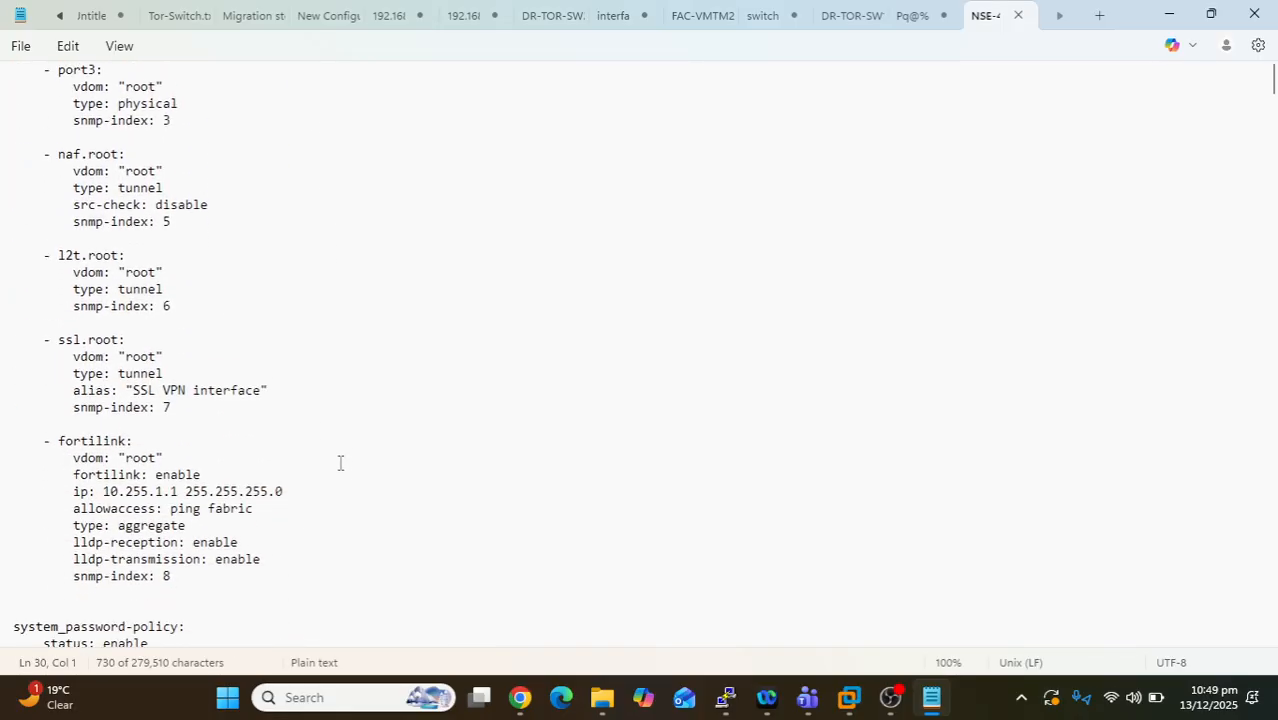
scroll(340, 463, down, 8)
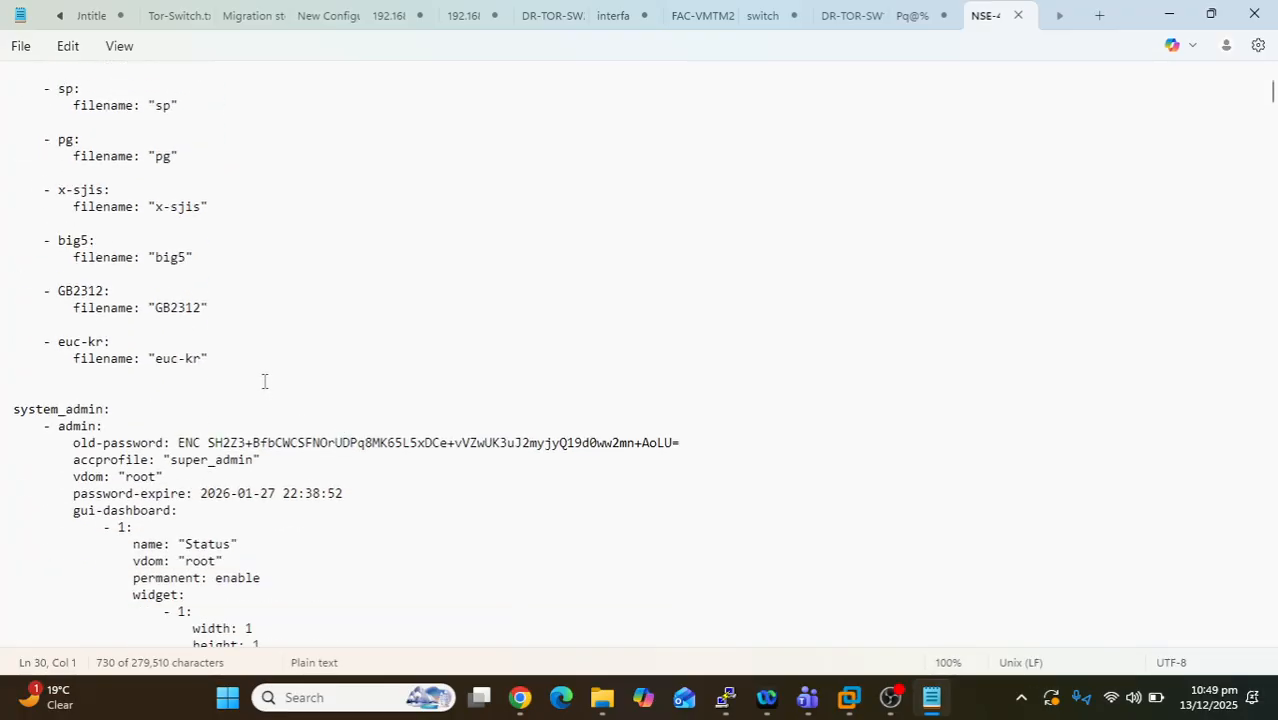
scroll(251, 361, up, 7)
scroll(251, 361, up, 7)
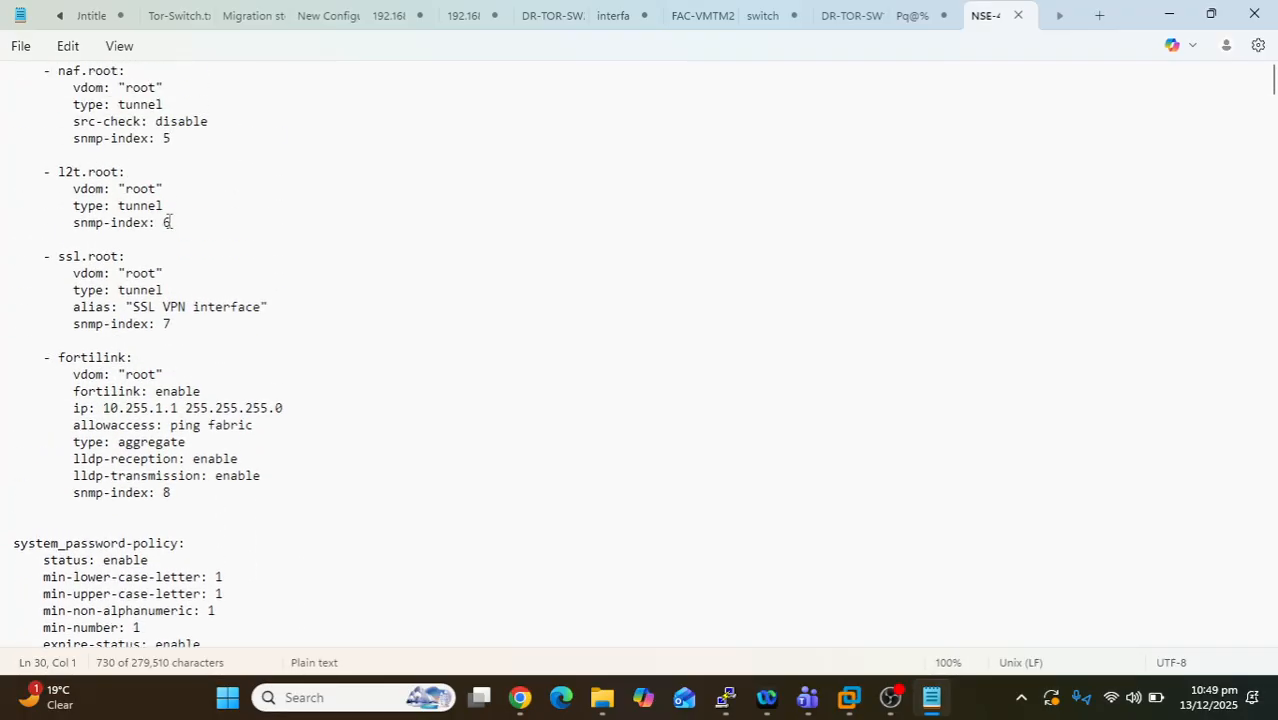
scroll(169, 222, down, 19)
scroll(169, 222, down, 20)
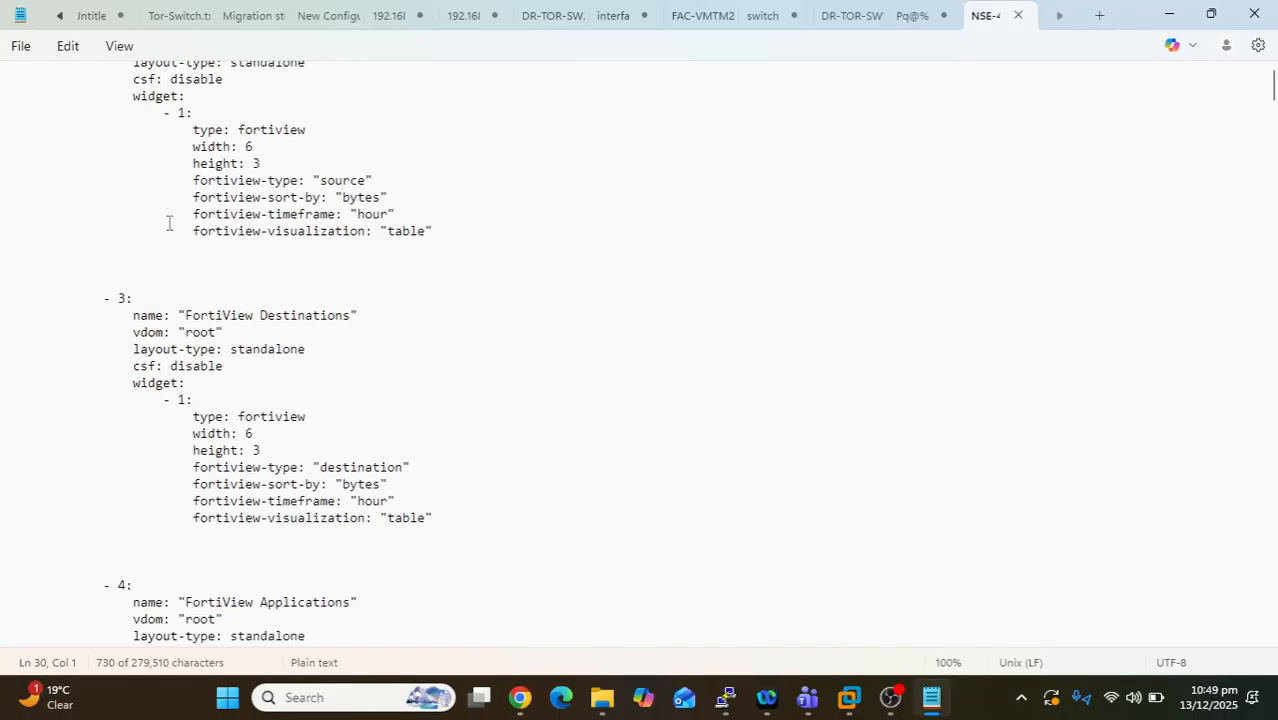
scroll(169, 222, down, 20)
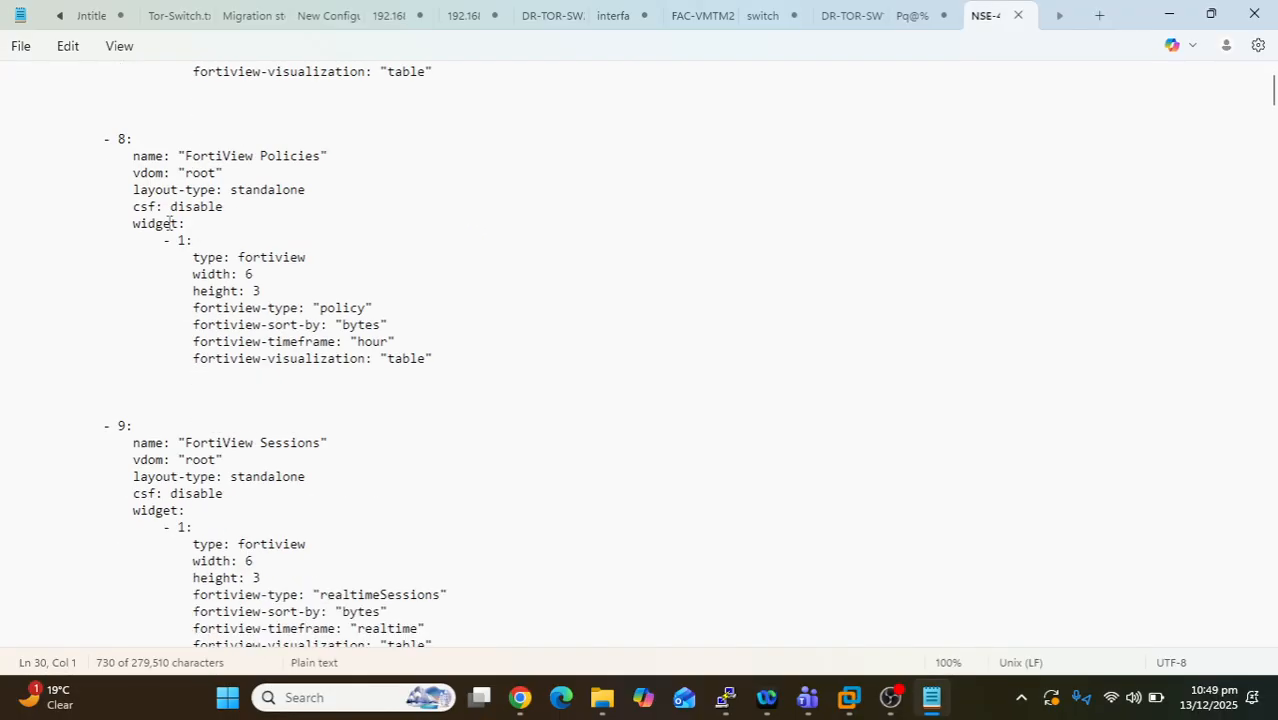
scroll(169, 222, down, 20)
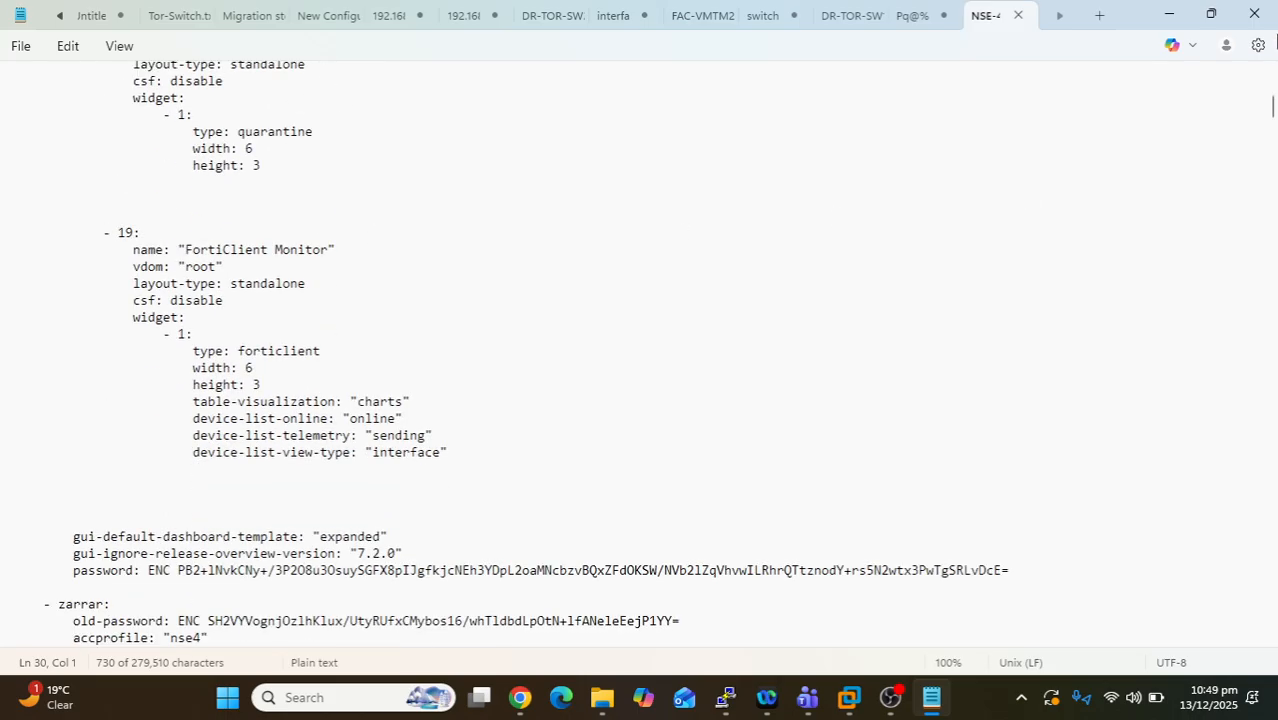
click(1262, 15)
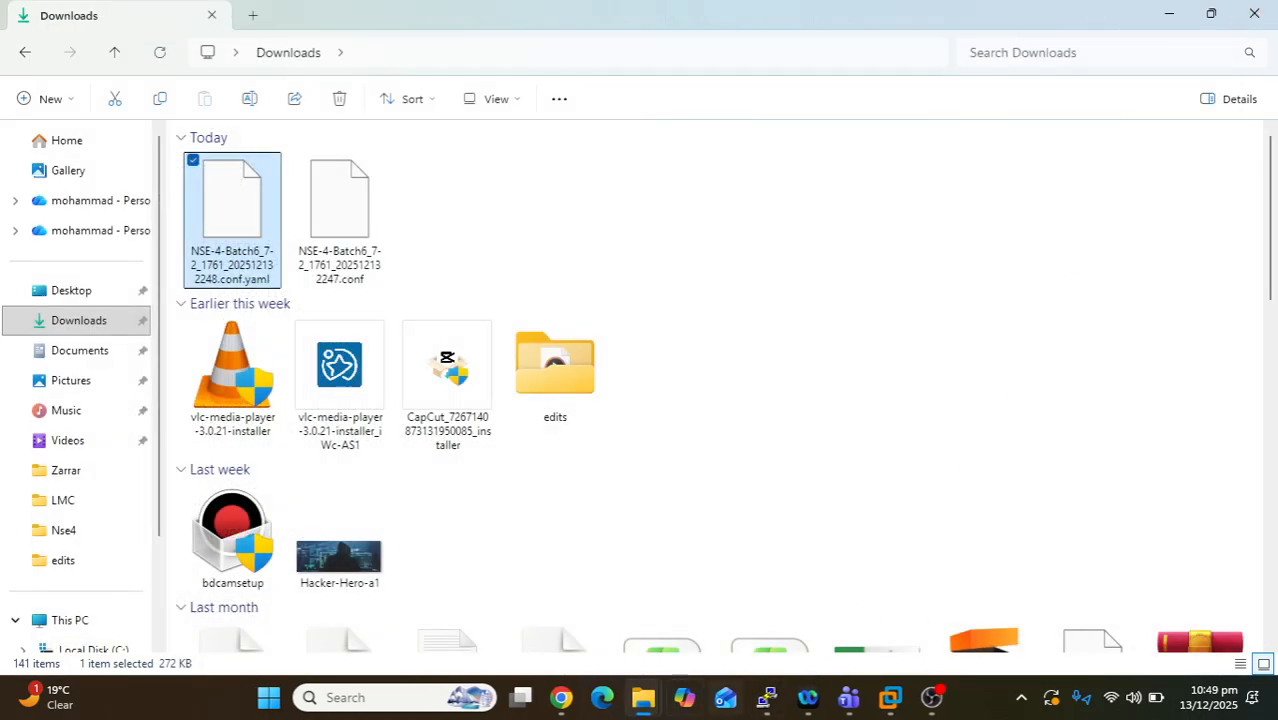
- Leave the backup page and open the Restore System Configuration page from the admin menu
click(558, 699)
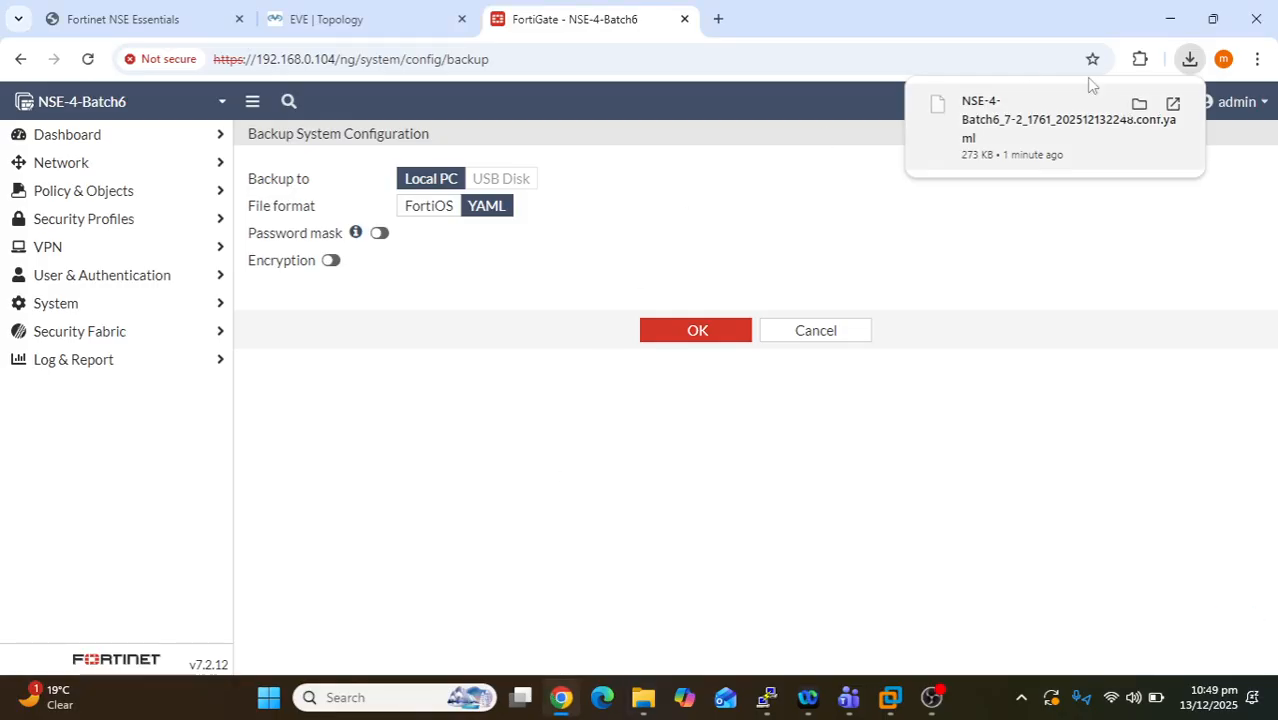
click(815, 331)
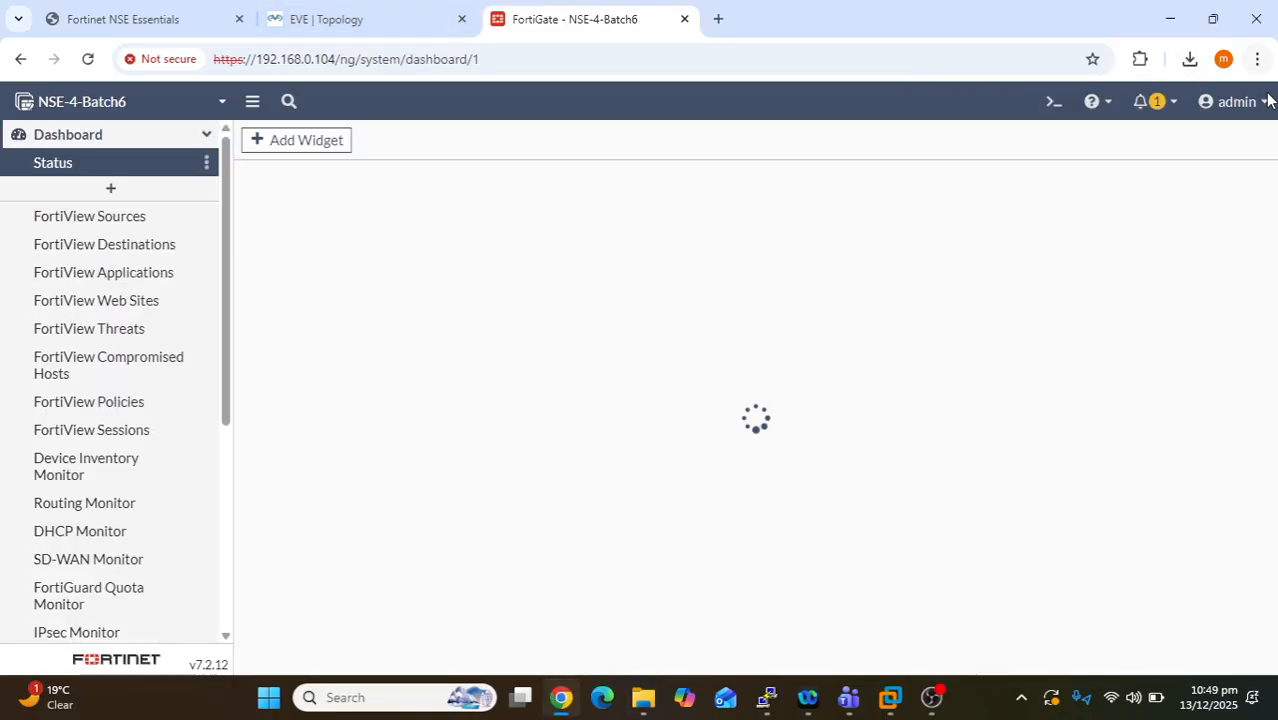
click(1240, 103)
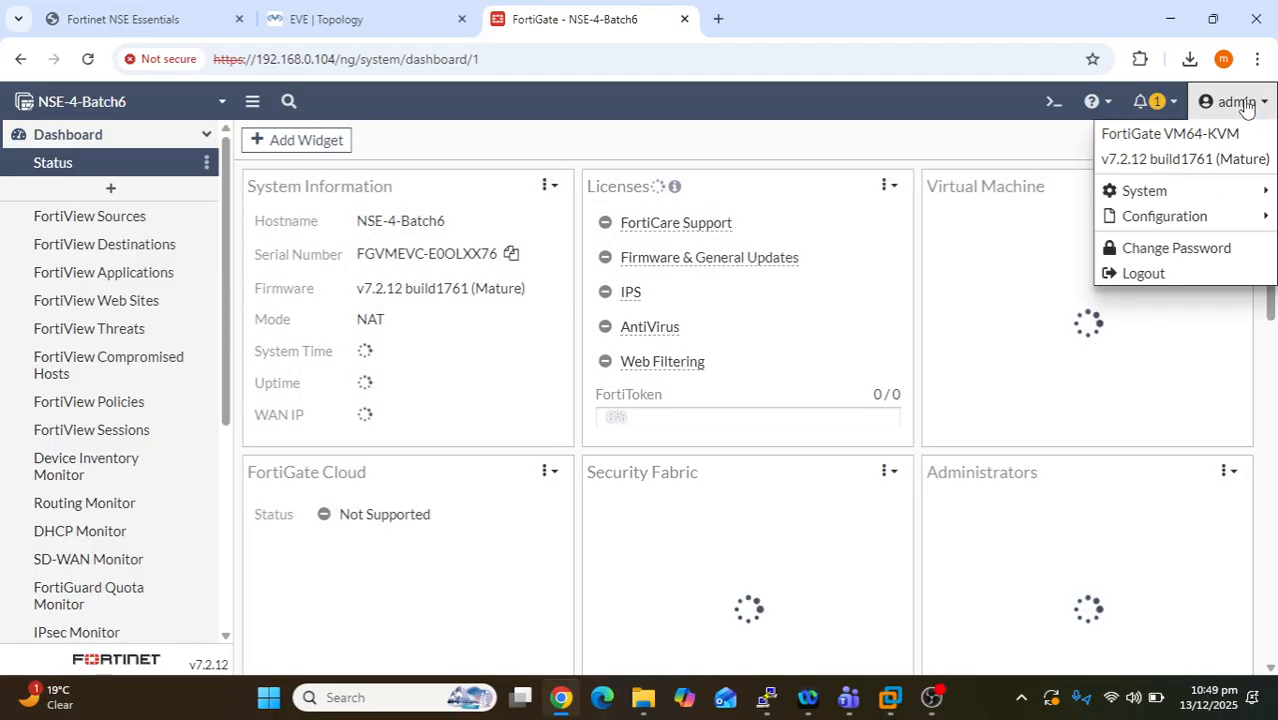
mouse_move(1192, 222)
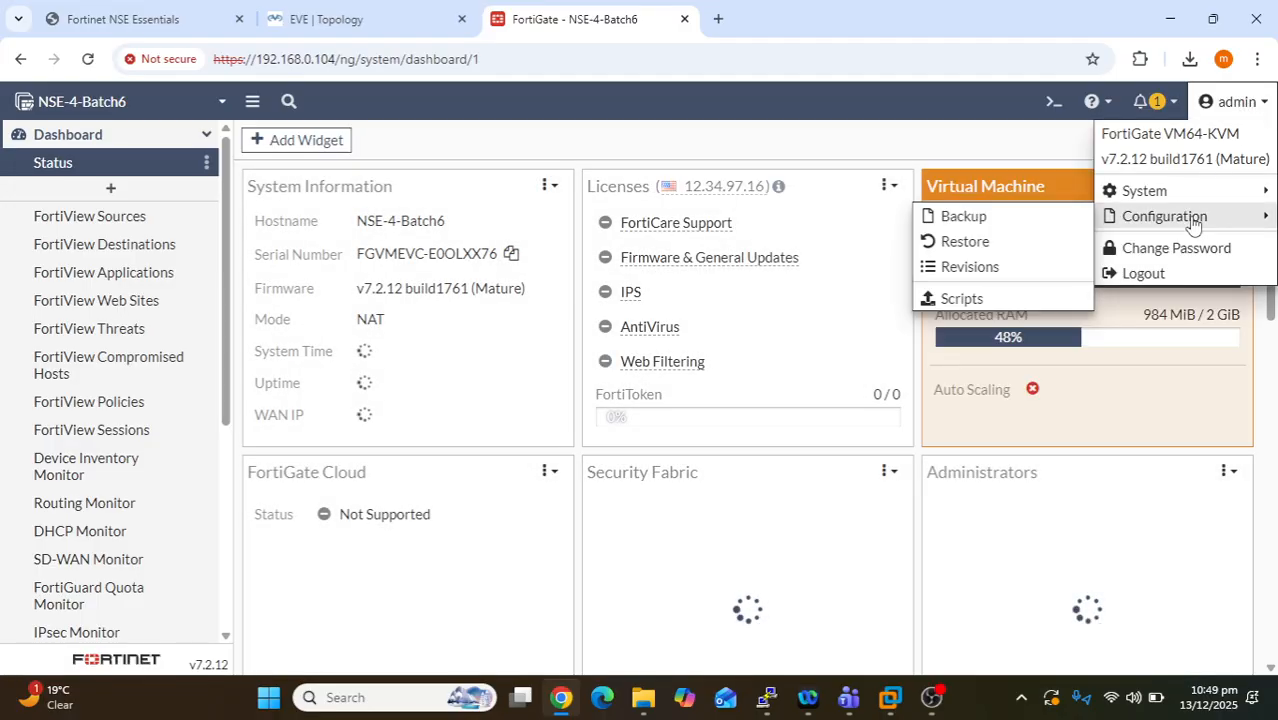
click(1002, 242)
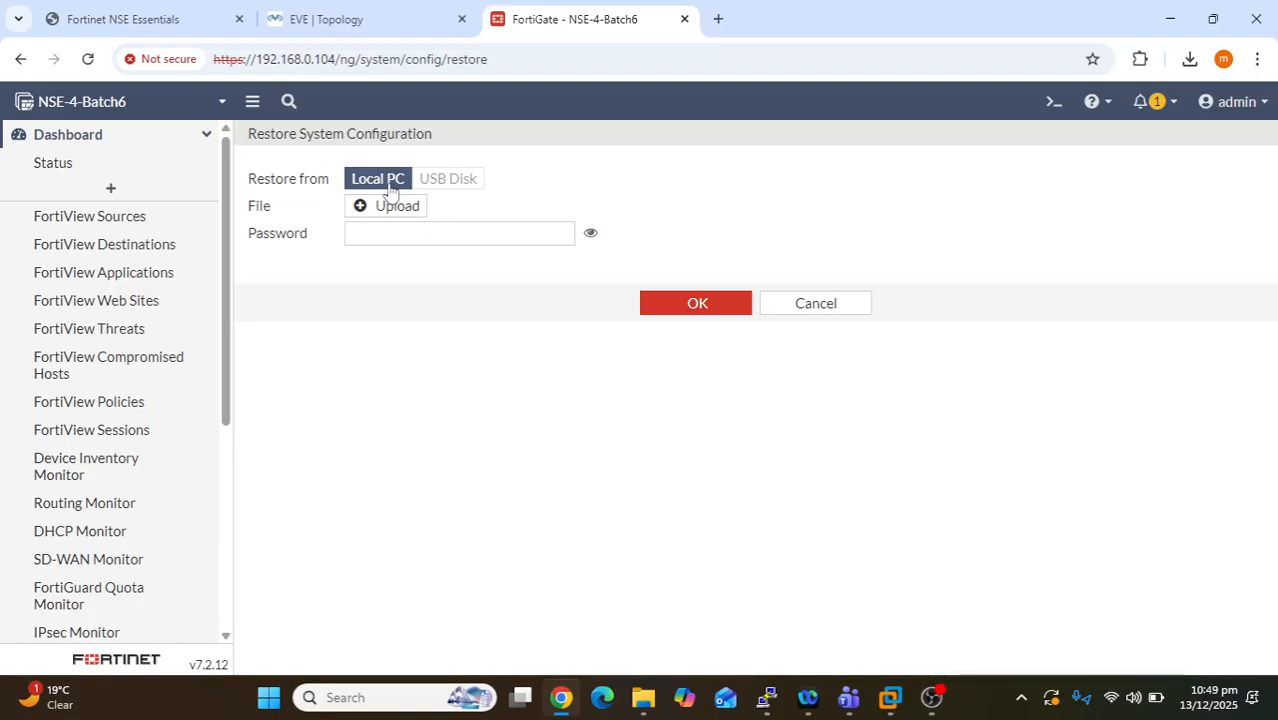
- Upload NSE-4-Batch6_7-2_1761_202512132247.conf from Downloads as the restore file
click(395, 207)
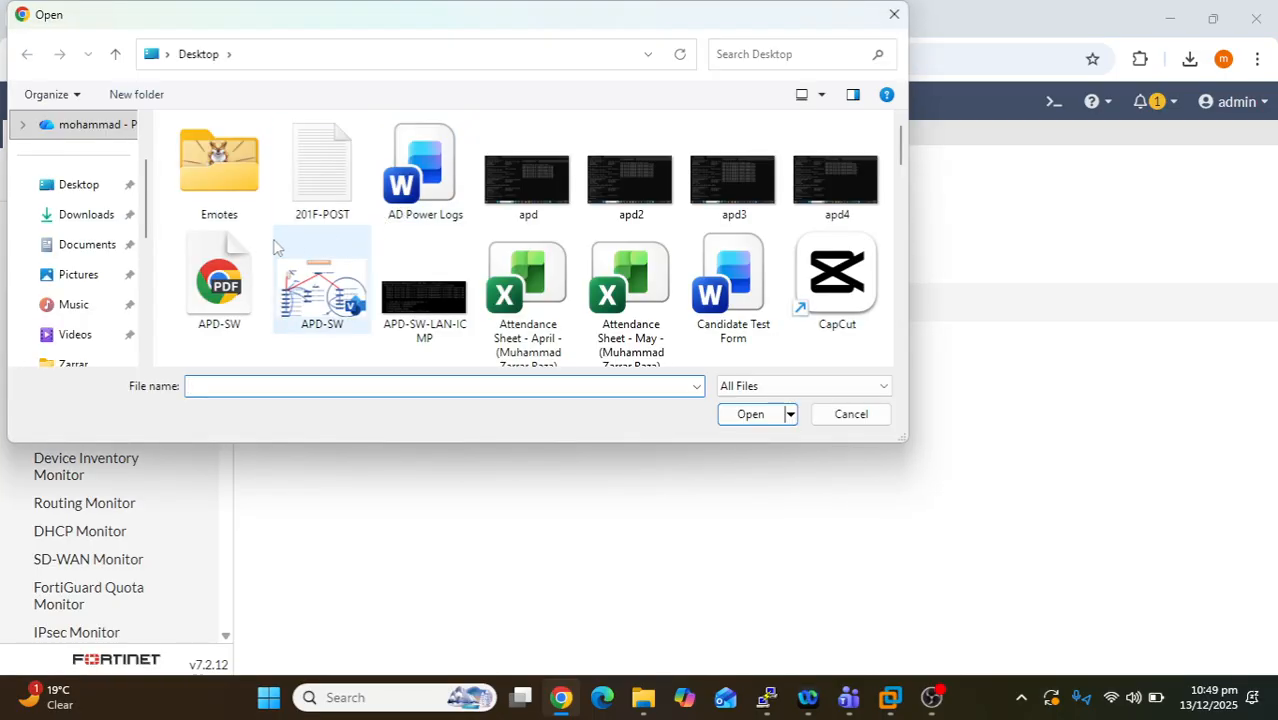
click(88, 220)
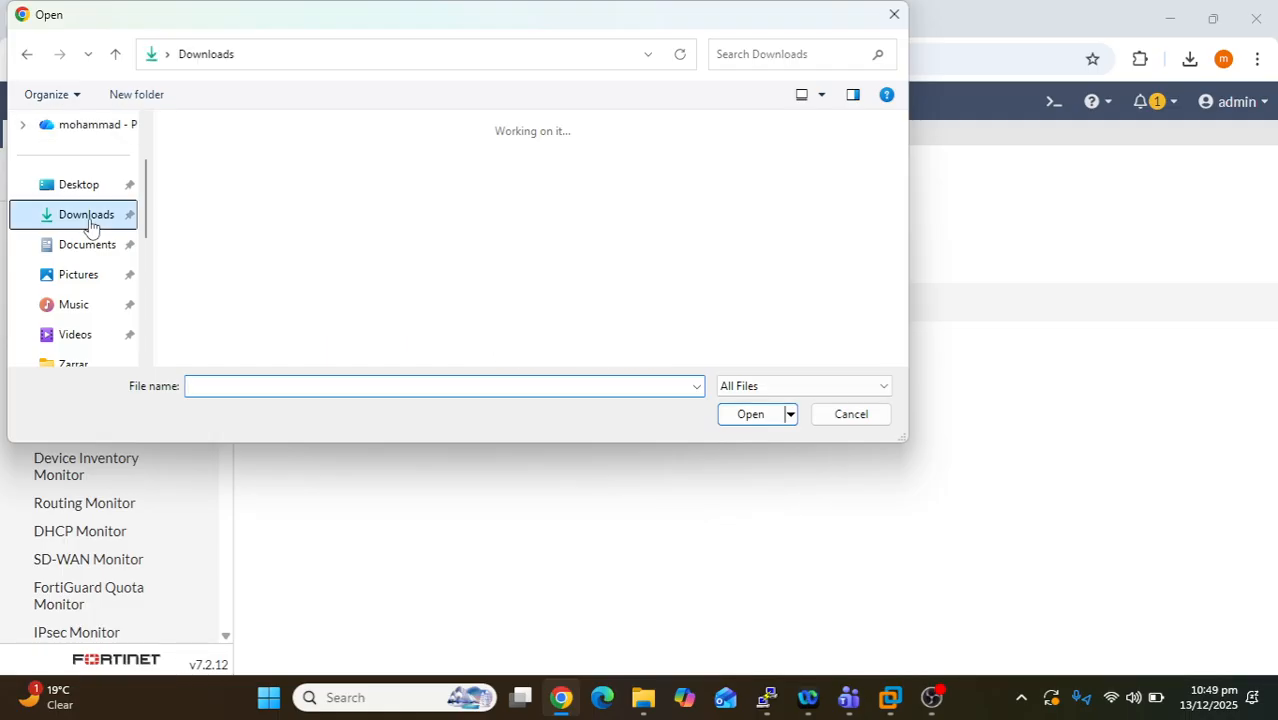
click(324, 218)
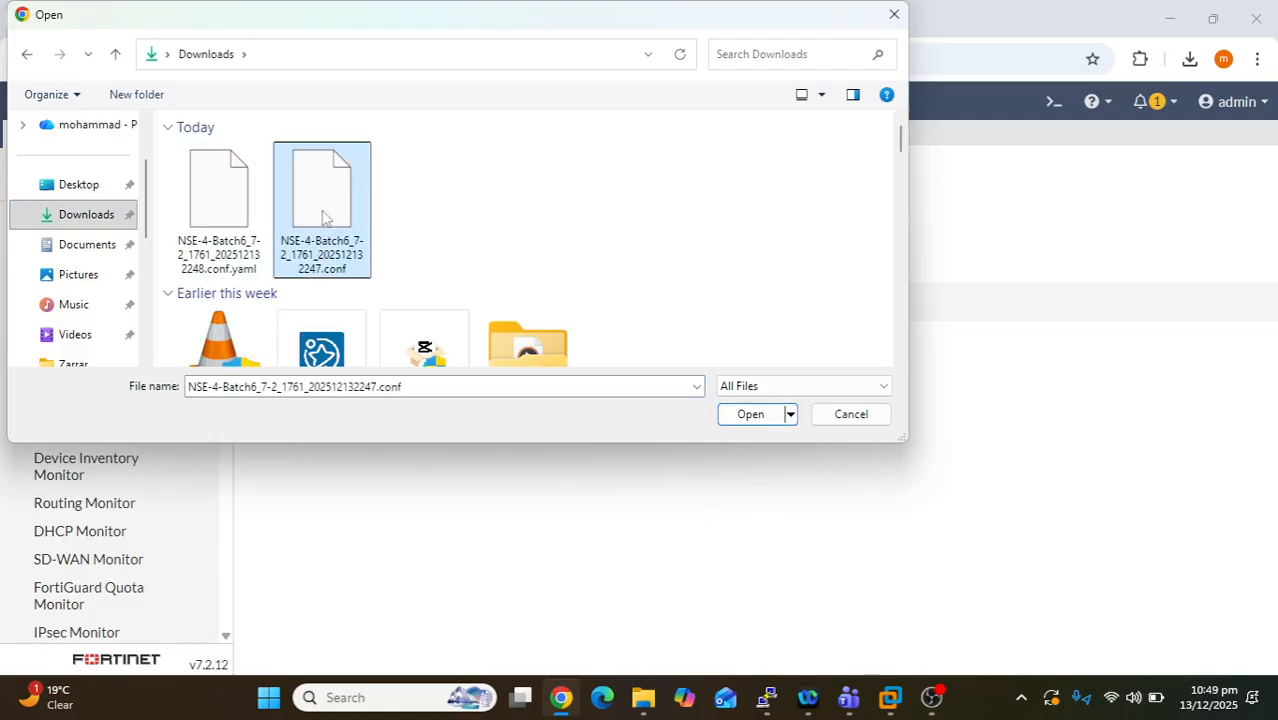
click(757, 420)
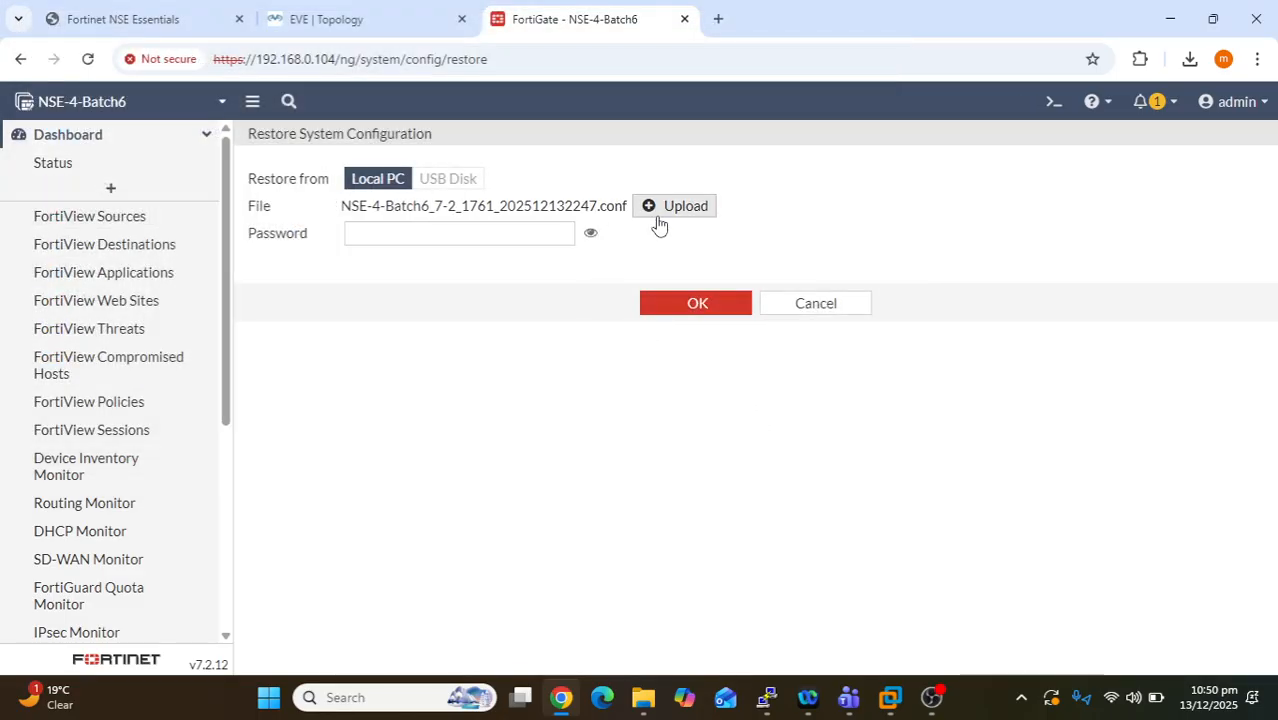
- Start the restore from the uploaded .conf and accept the device-reboot warning
click(692, 310)
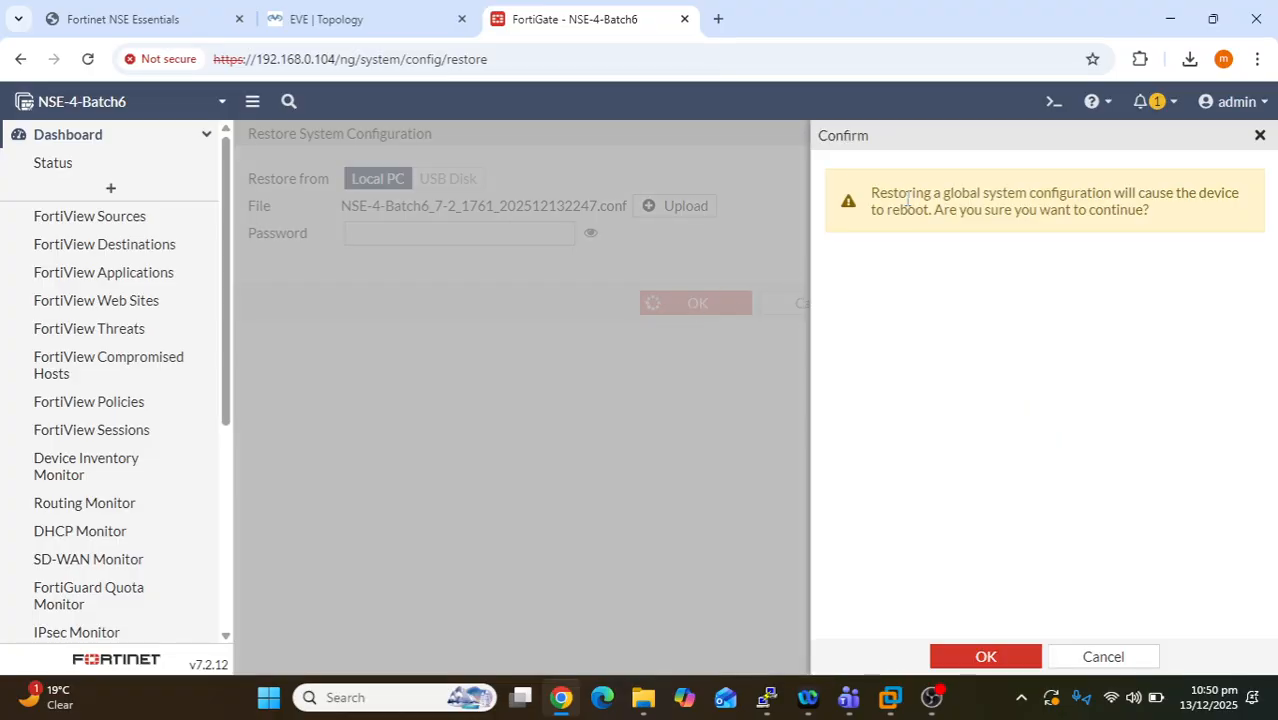
drag(908, 200, 1165, 212)
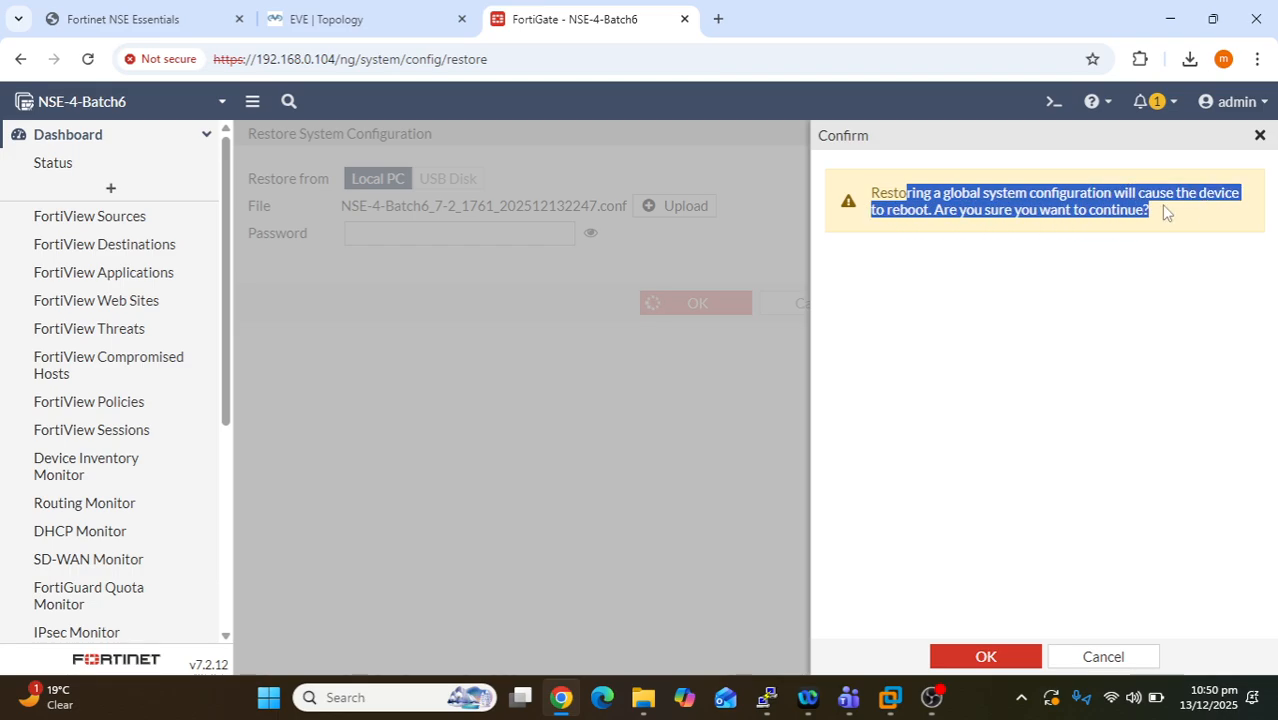
click(993, 656)
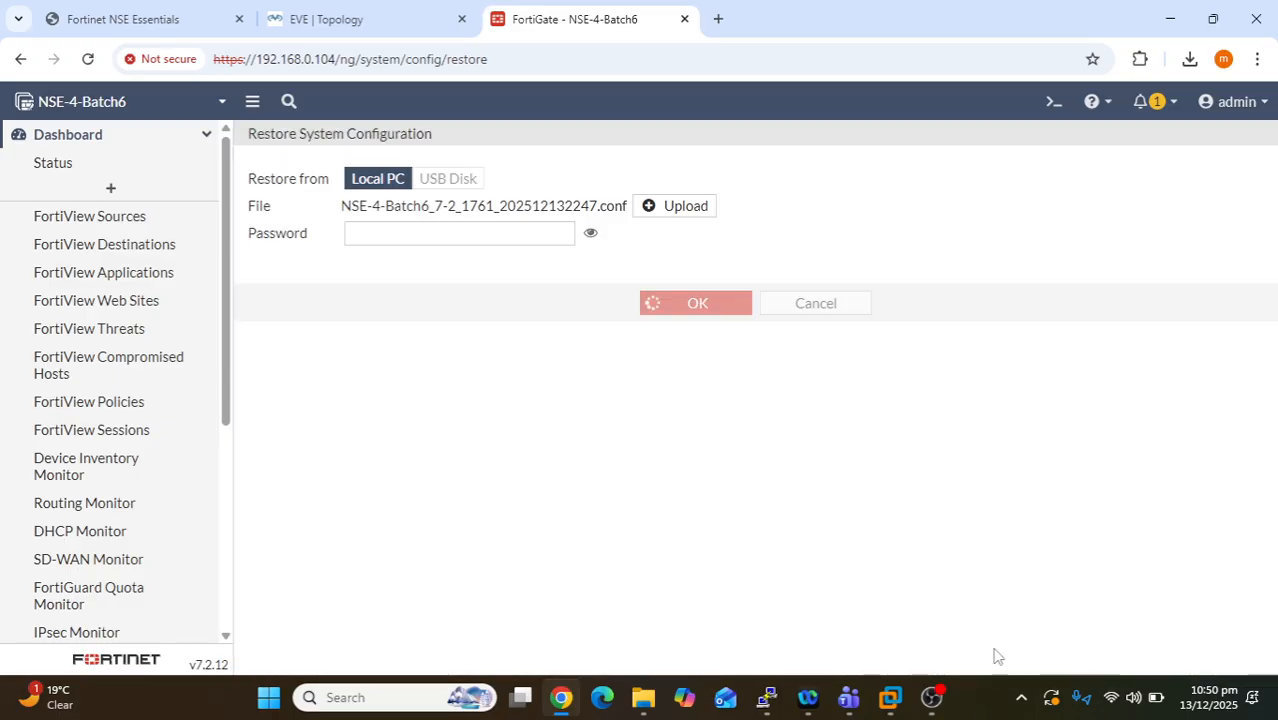
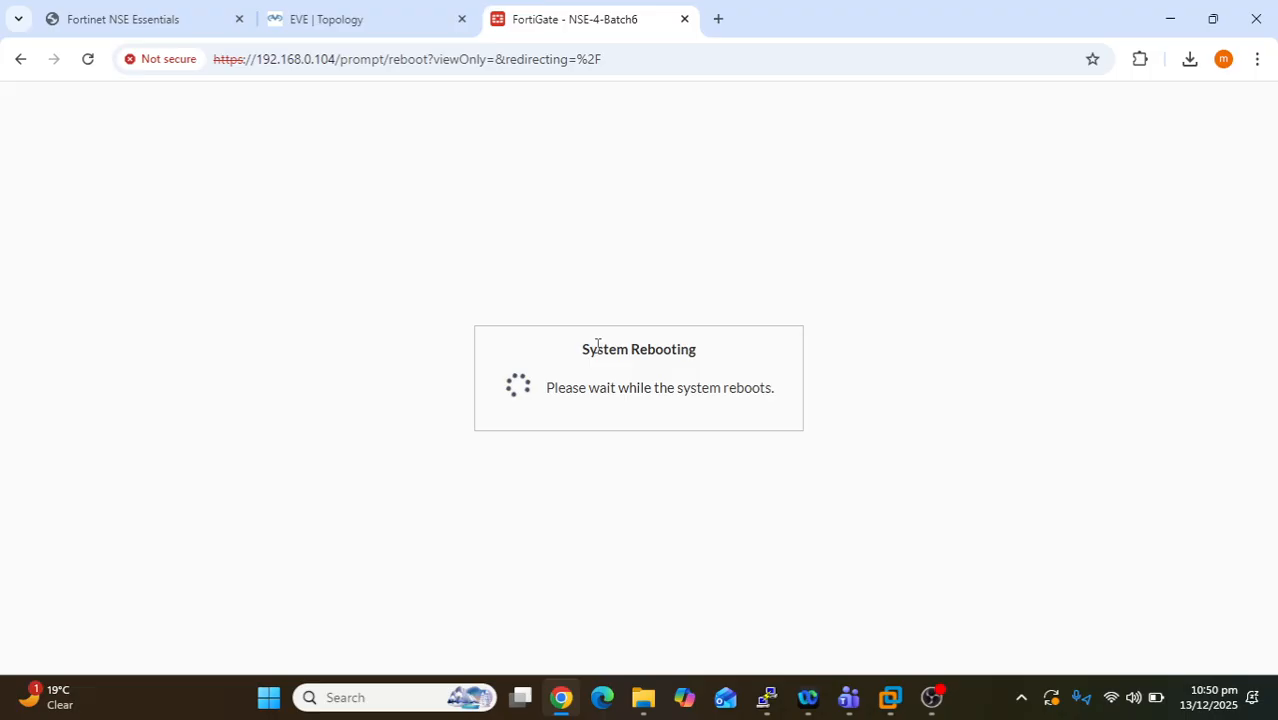
- Bring the FortiGate console forward and review the 'System is starting' boot lines
drag(596, 350, 787, 362)
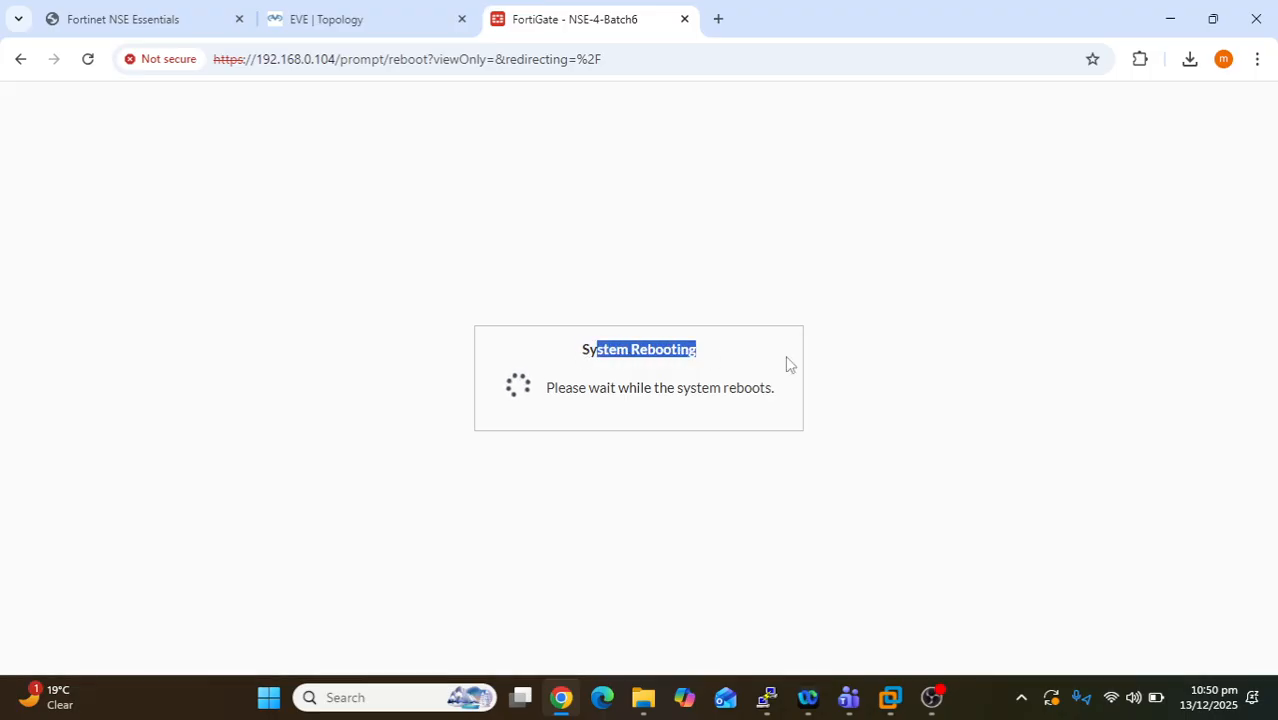
click(758, 372)
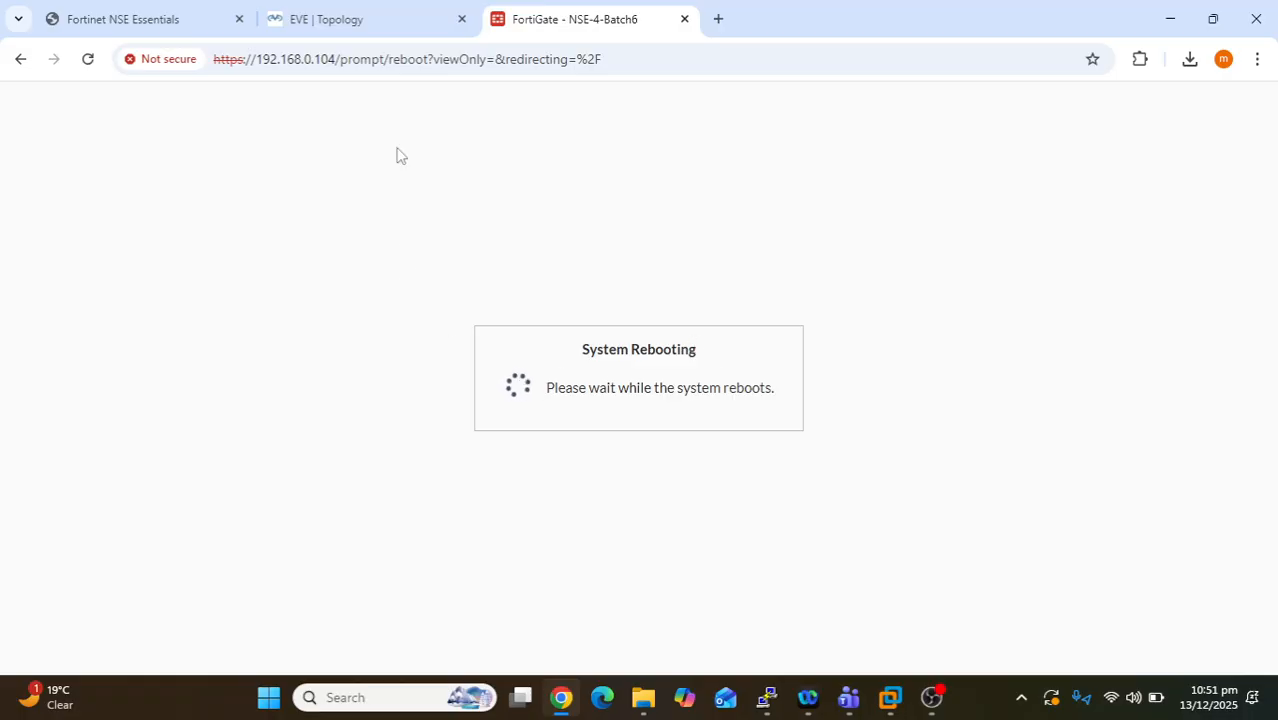
click(766, 697)
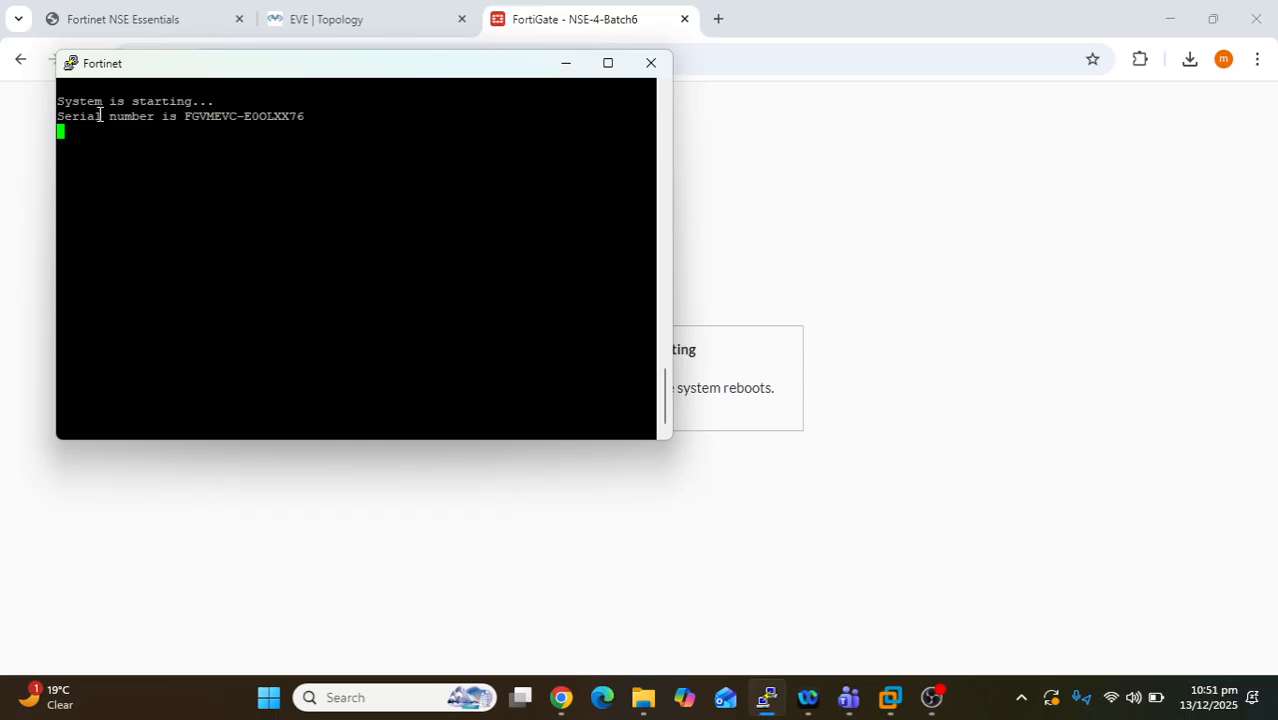
mouse_move(70, 104)
mouse_down()
mouse_move(238, 107)
mouse_move(57, 101)
mouse_up()
click(305, 116)
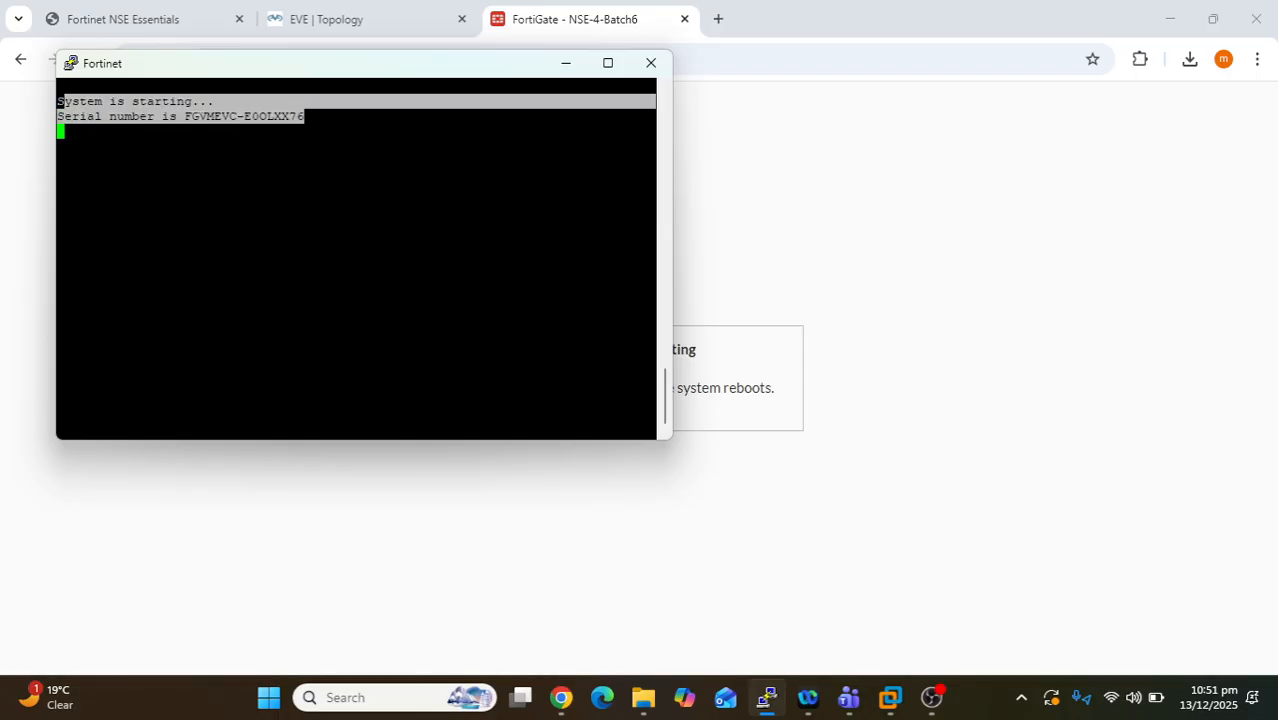
click(502, 183)
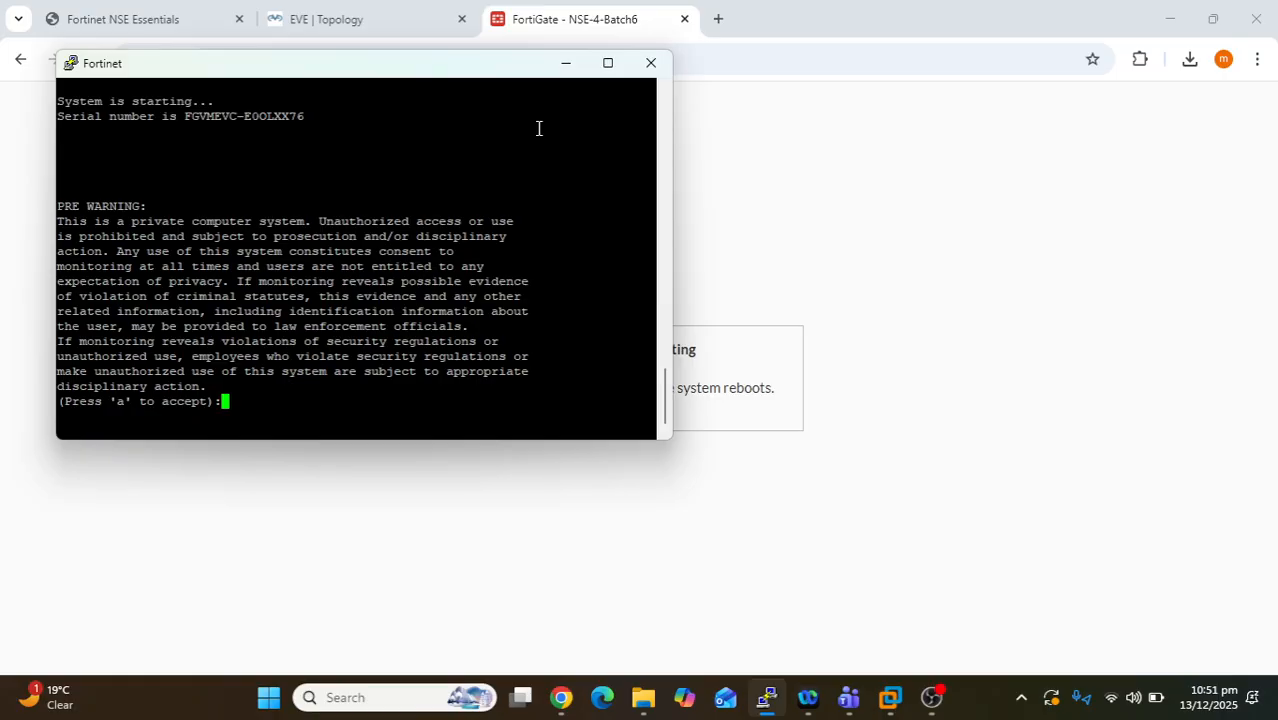
- Accept the console warning, sign in as admin, then minimize PuTTY and accept the web disclaimer
text(atch6 login:admin)
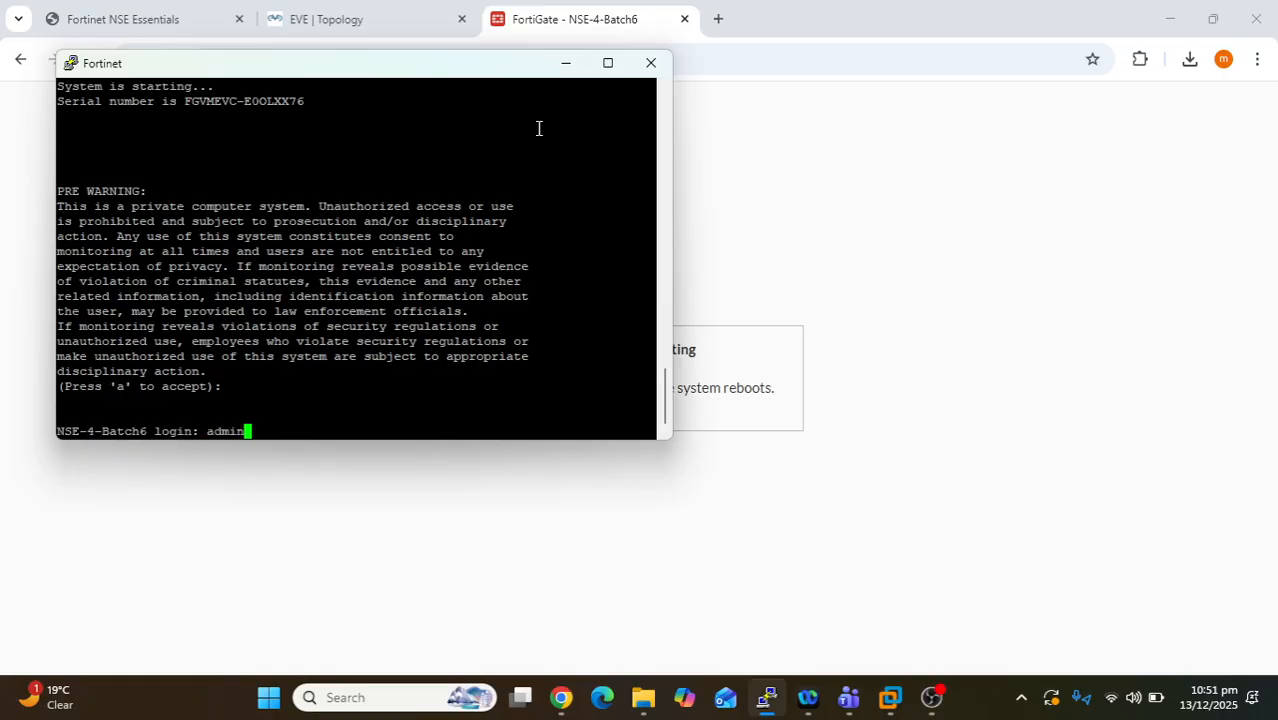
key(Return)
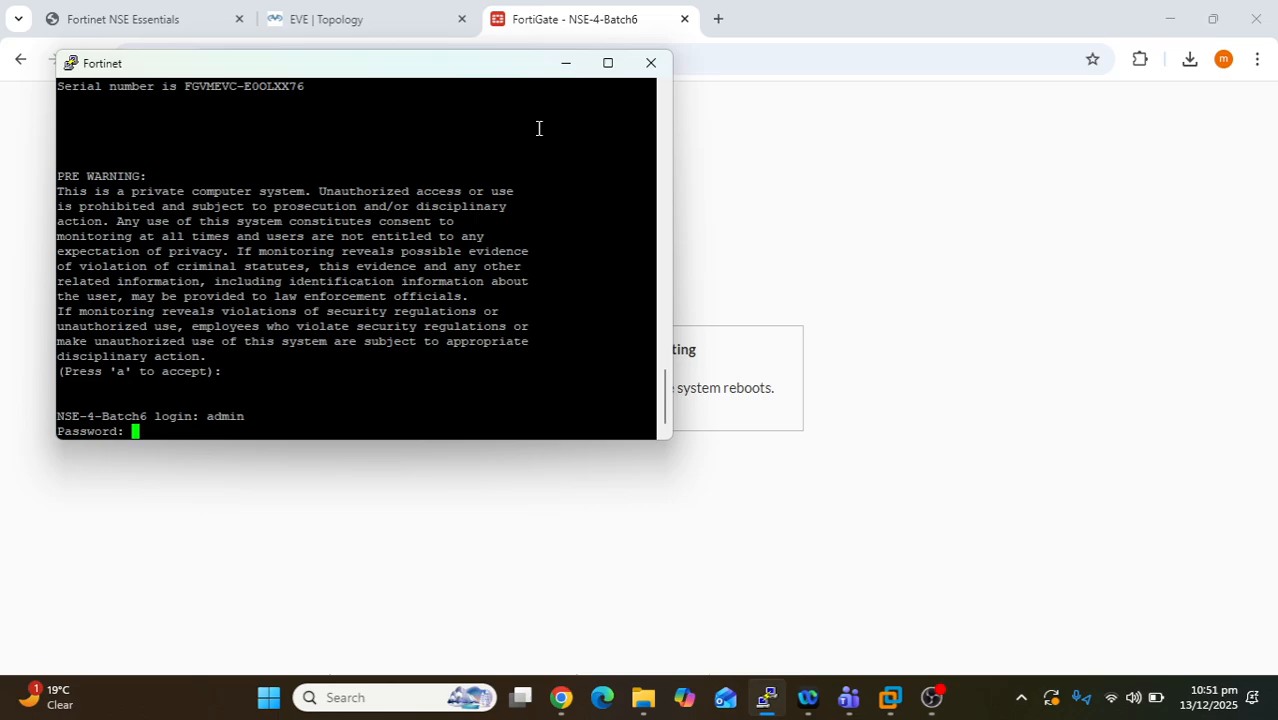
key(Return)
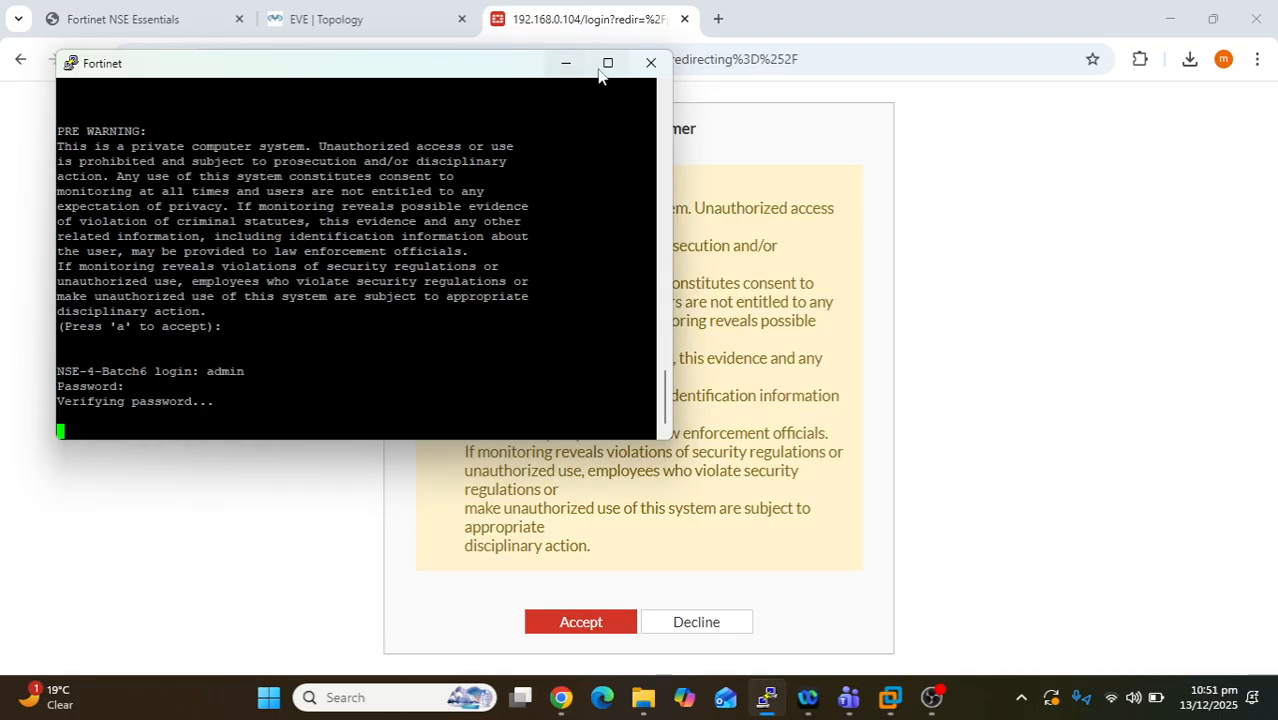
click(566, 62)
click(579, 625)
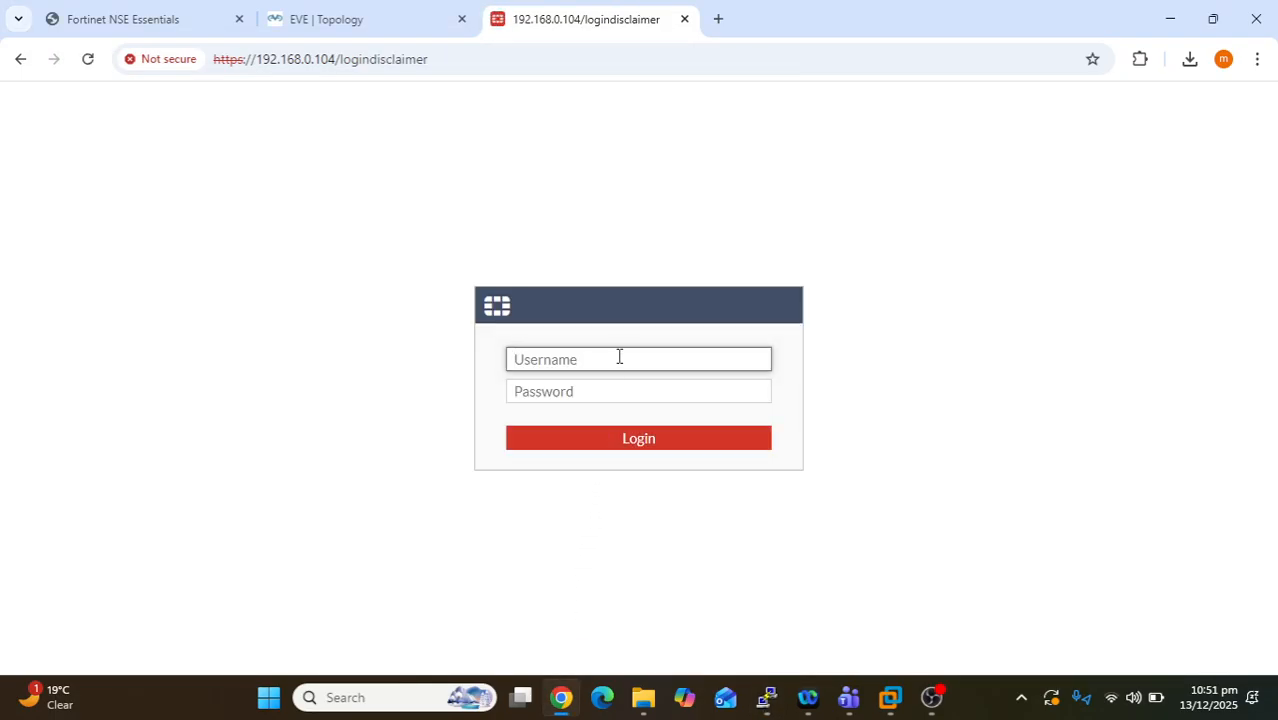
- Log in to the web GUI as admin with the account password and accept the post-login disclaimer
text(admin)
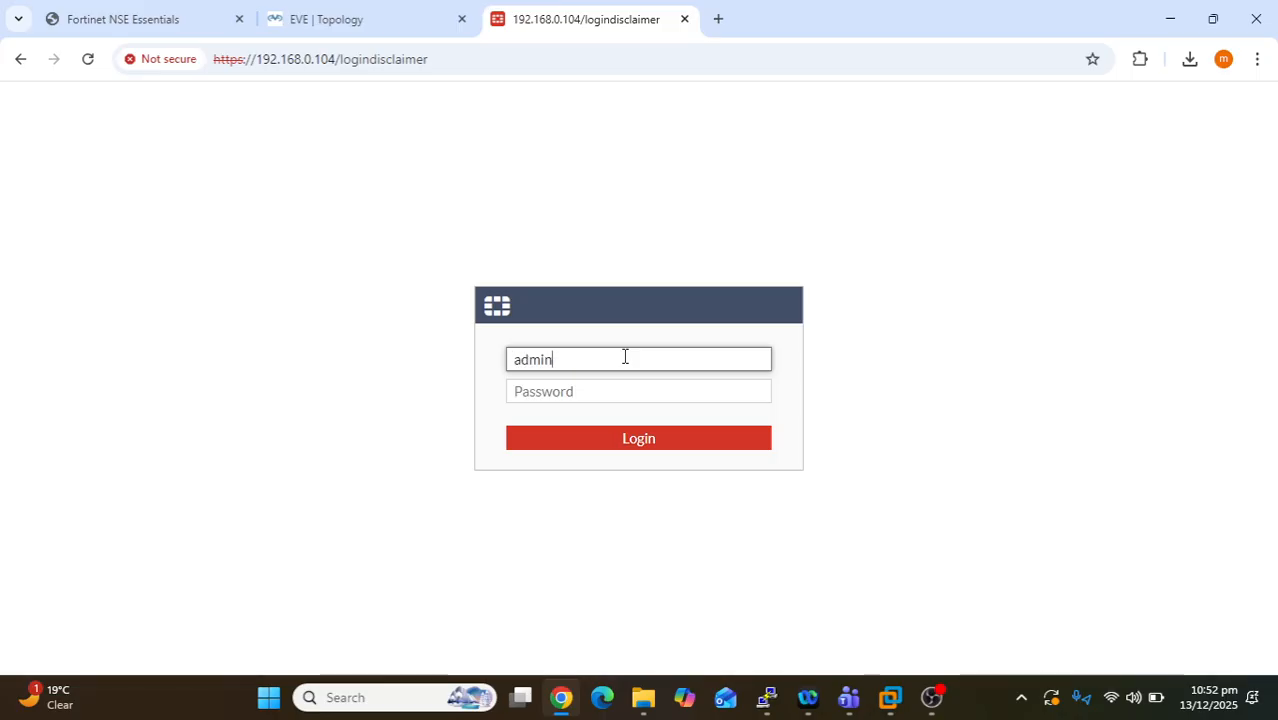
key(Tab)
text(admin)
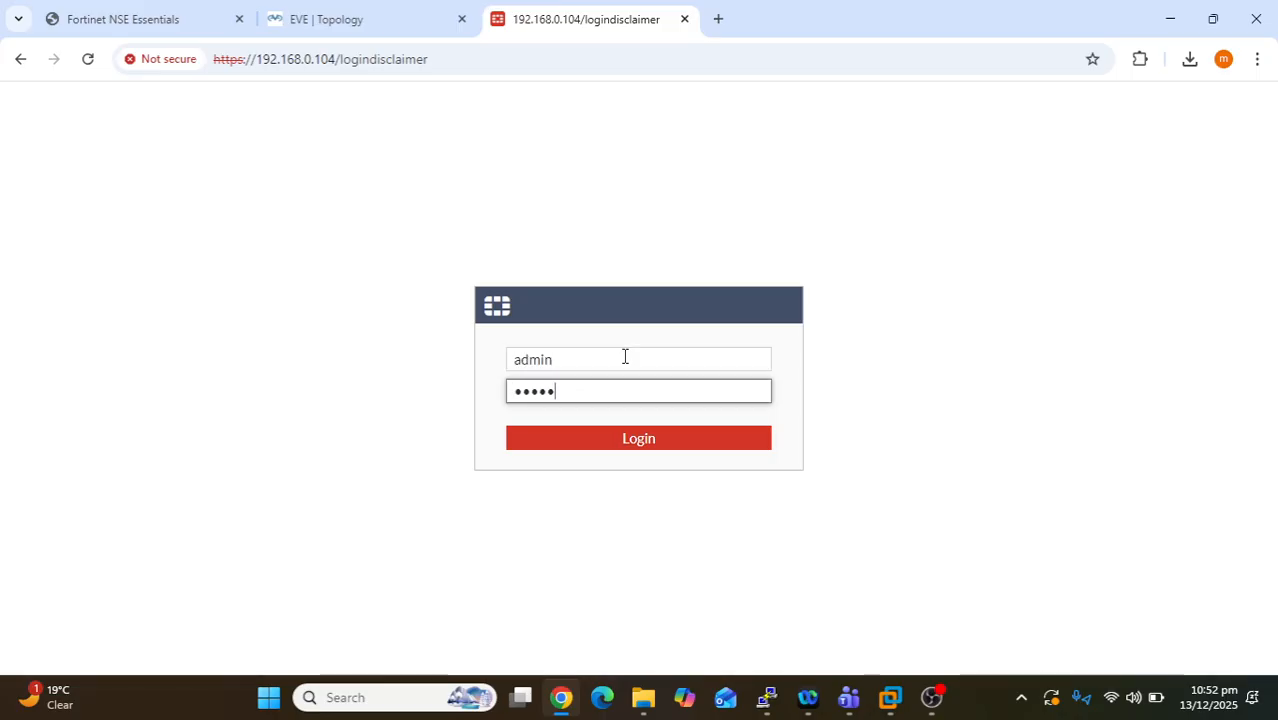
text(1234)
key(Return)
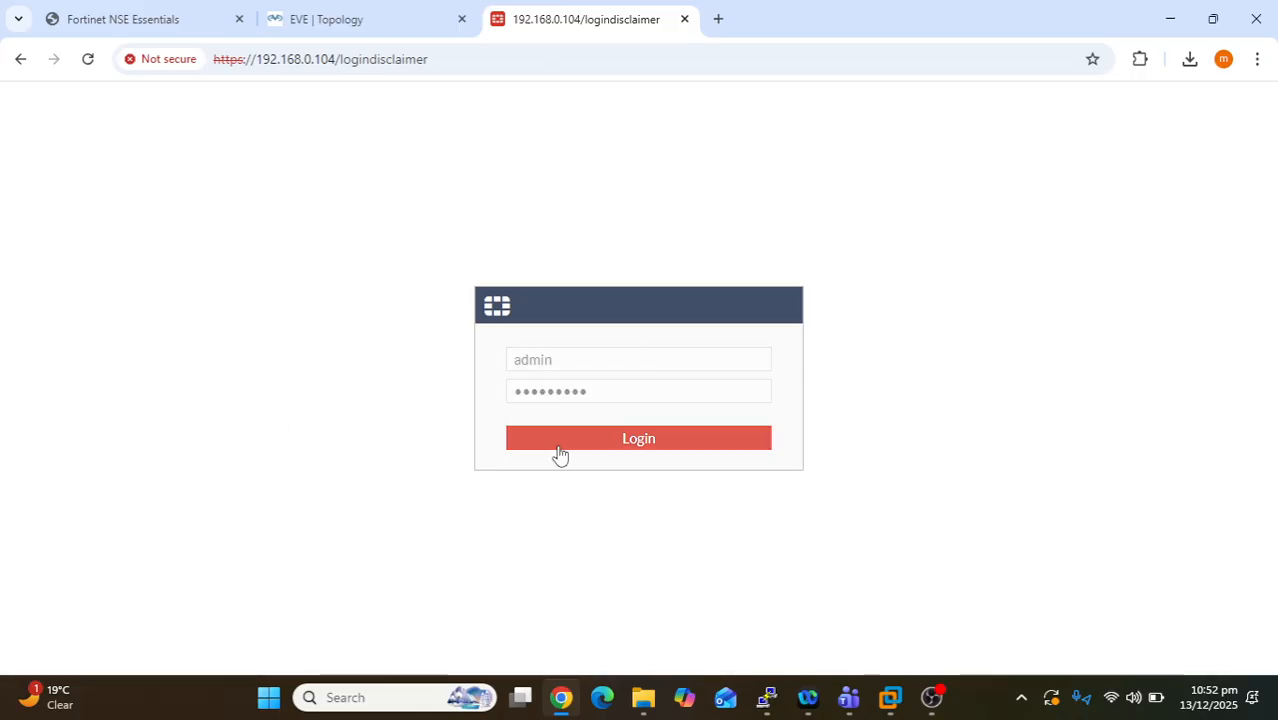
click(704, 447)
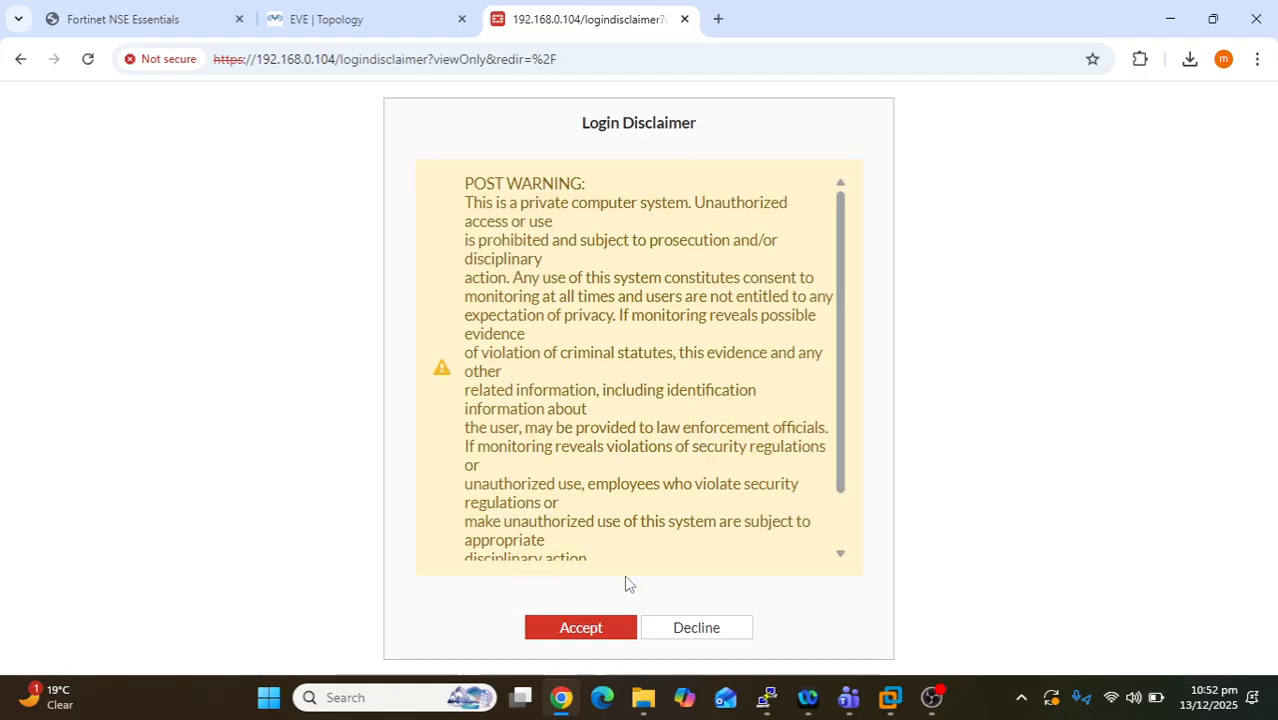
click(601, 627)
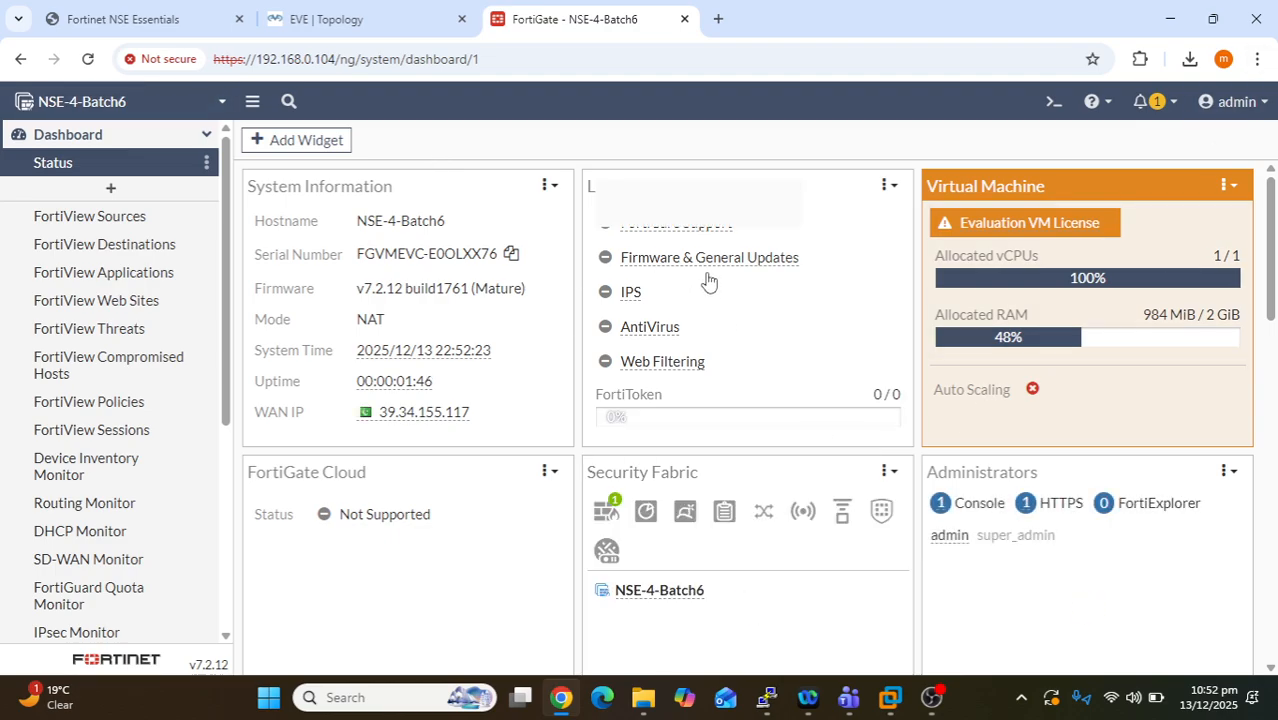
mouse_move(648, 338)
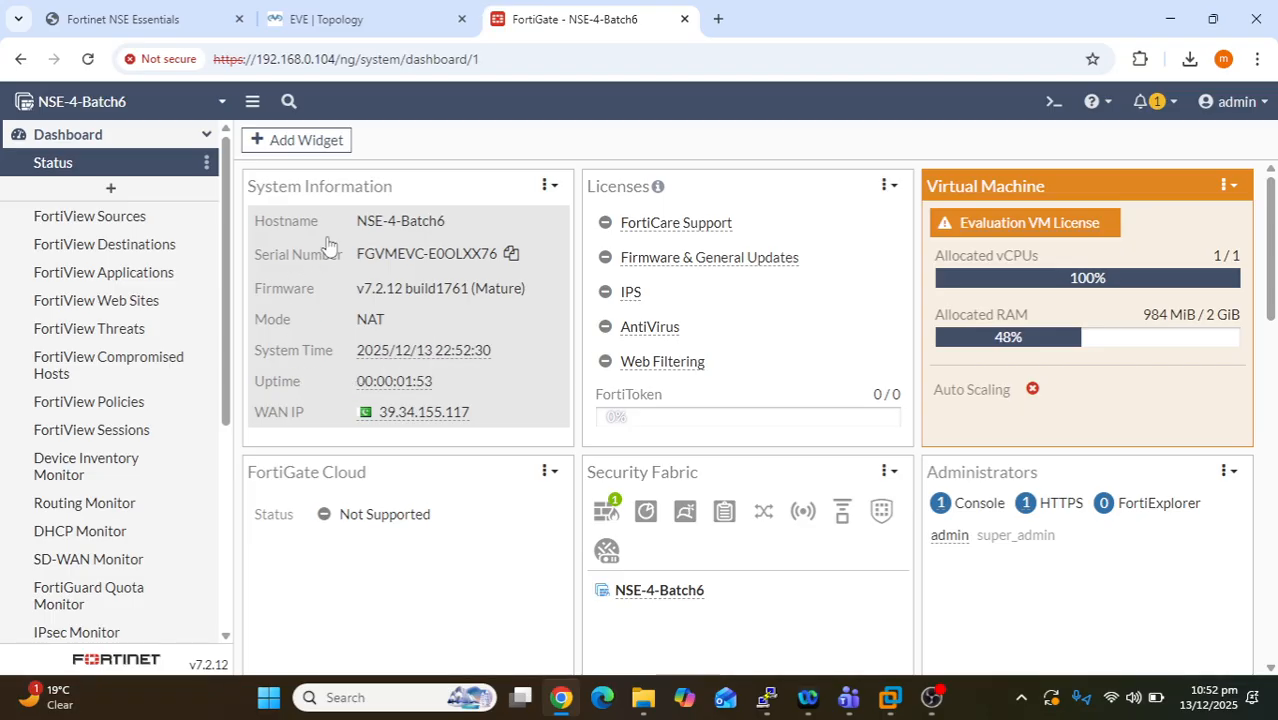
scroll(62, 396, down, 1)
scroll(62, 396, down, 5)
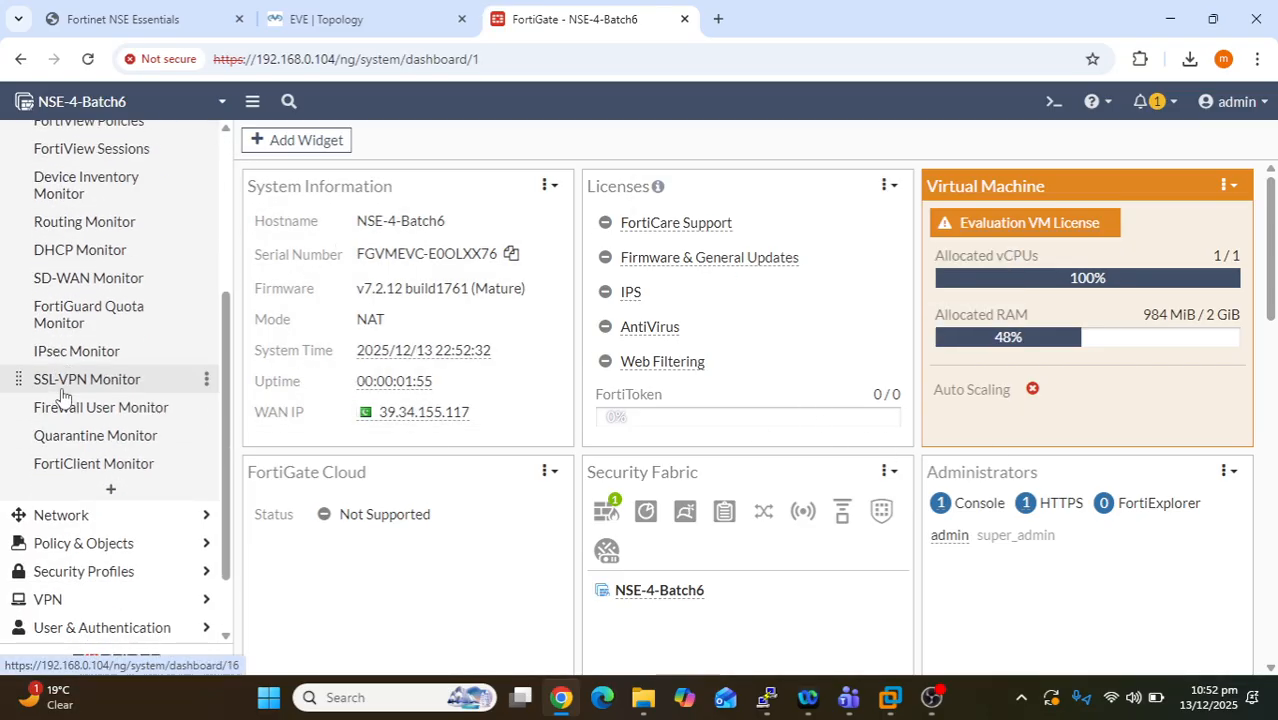
click(1237, 101)
mouse_move(1203, 217)
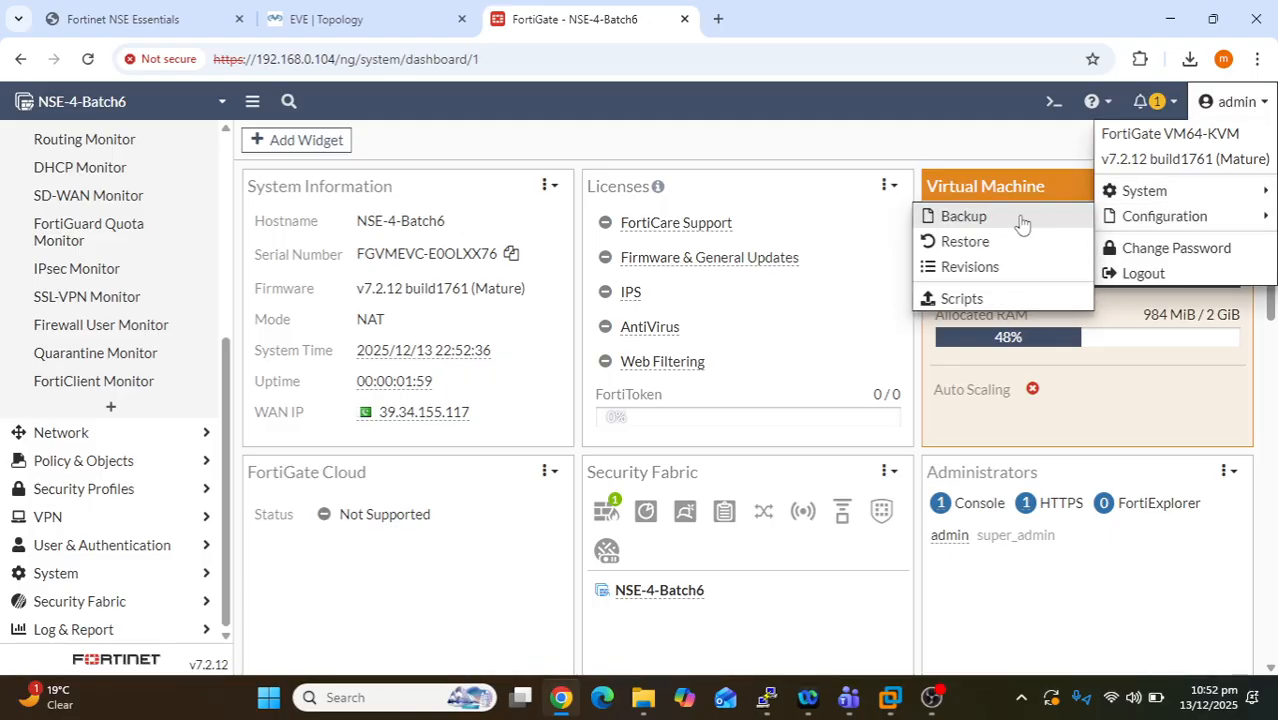
click(841, 114)
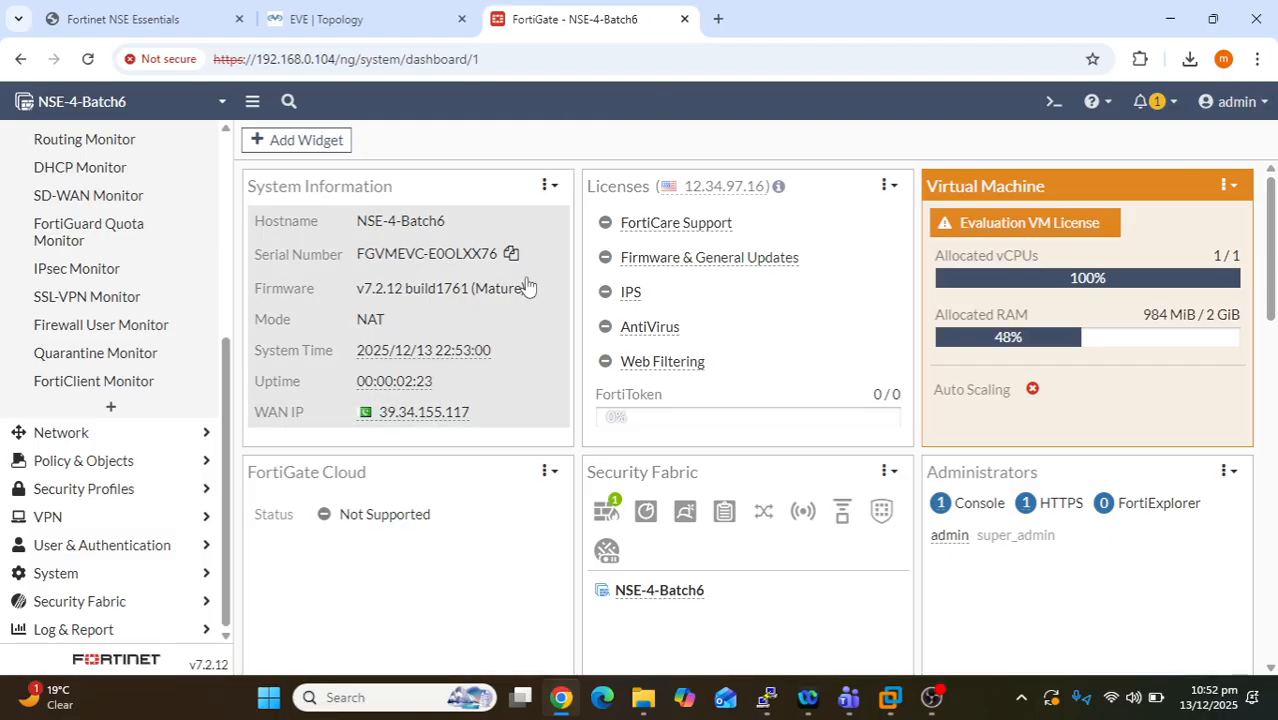
click(160, 28)
scroll(670, 350, down, 5)
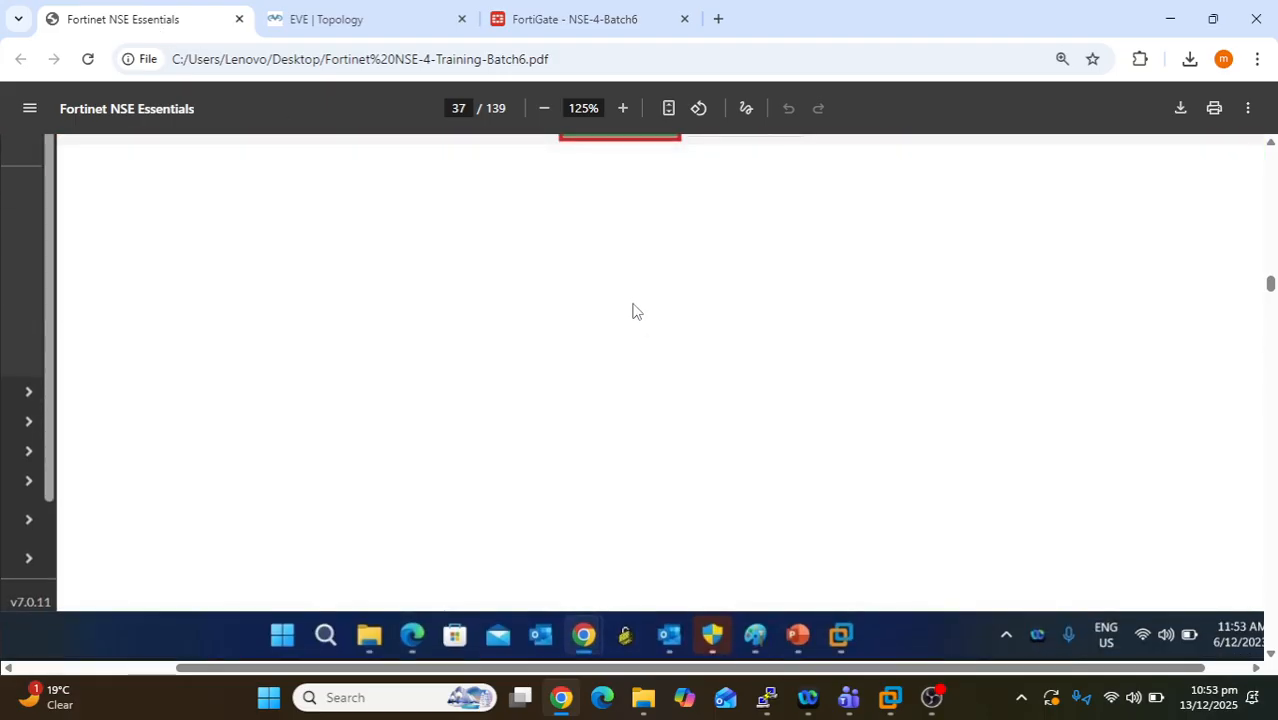
key(ctrl+minus)
key(ctrl+minus)
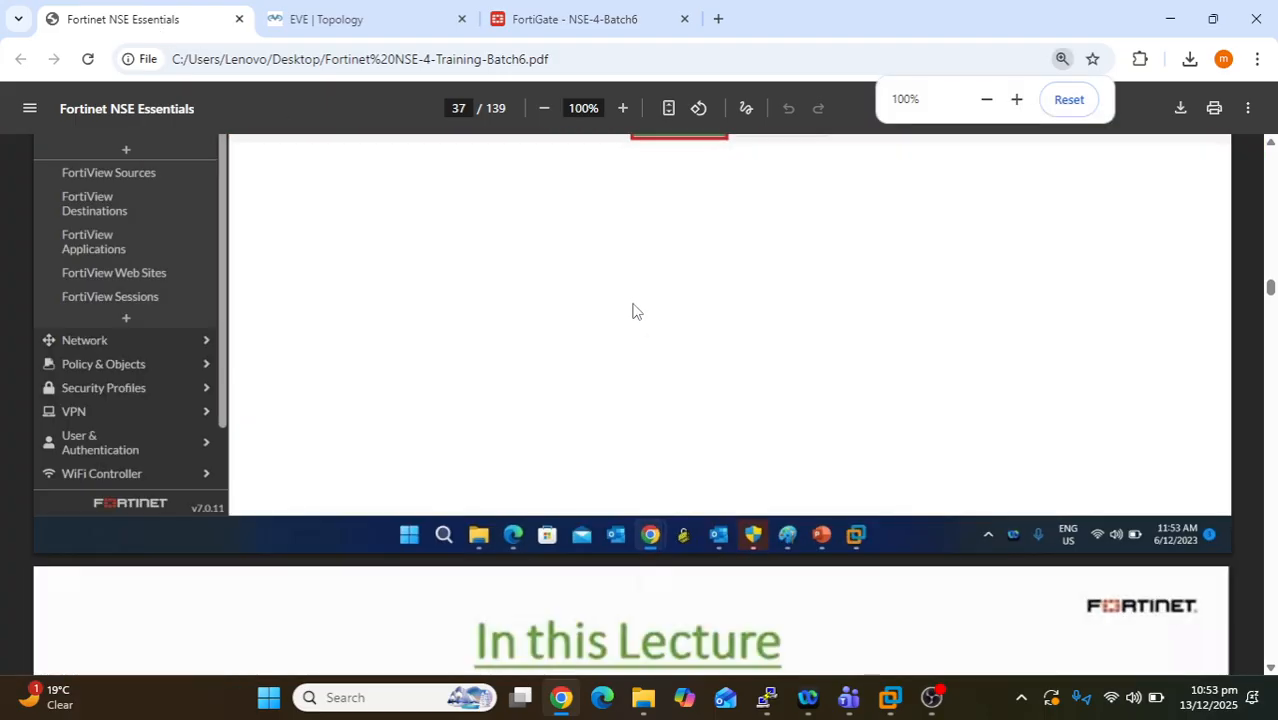
click(565, 19)
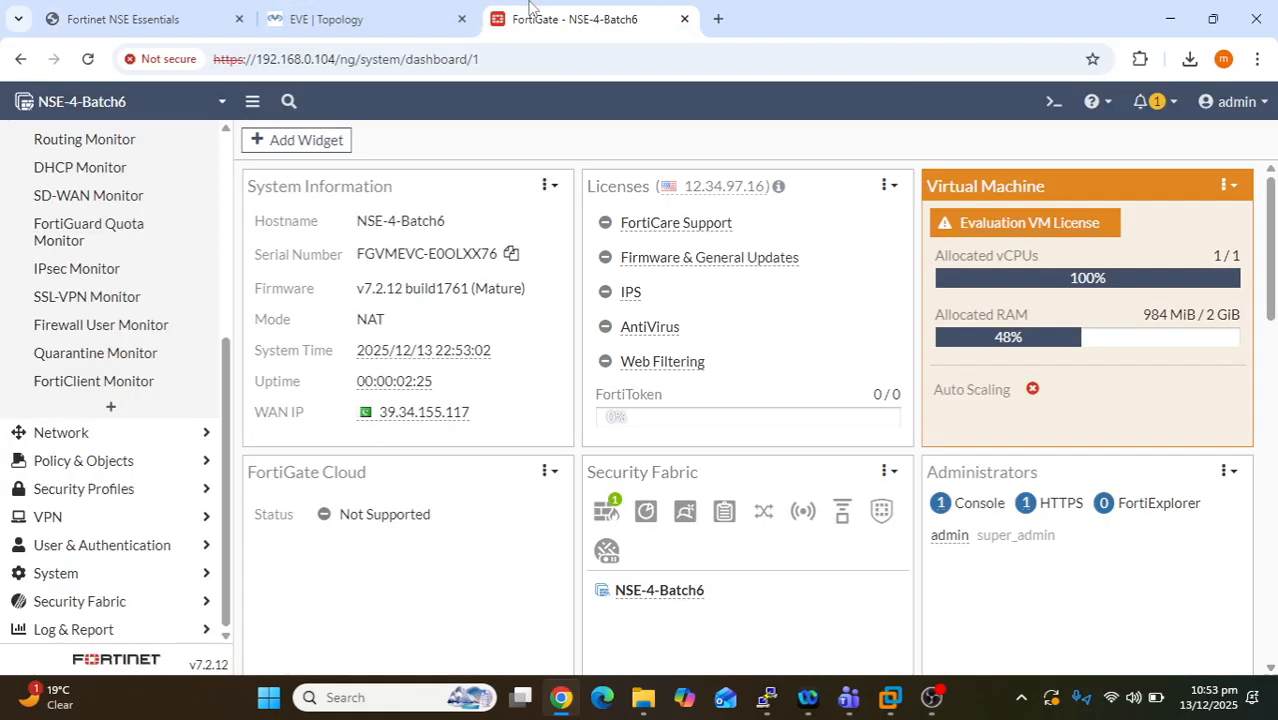
- Open the Configuration Backup page from the admin menu to review the backup options
click(1228, 103)
mouse_move(1190, 217)
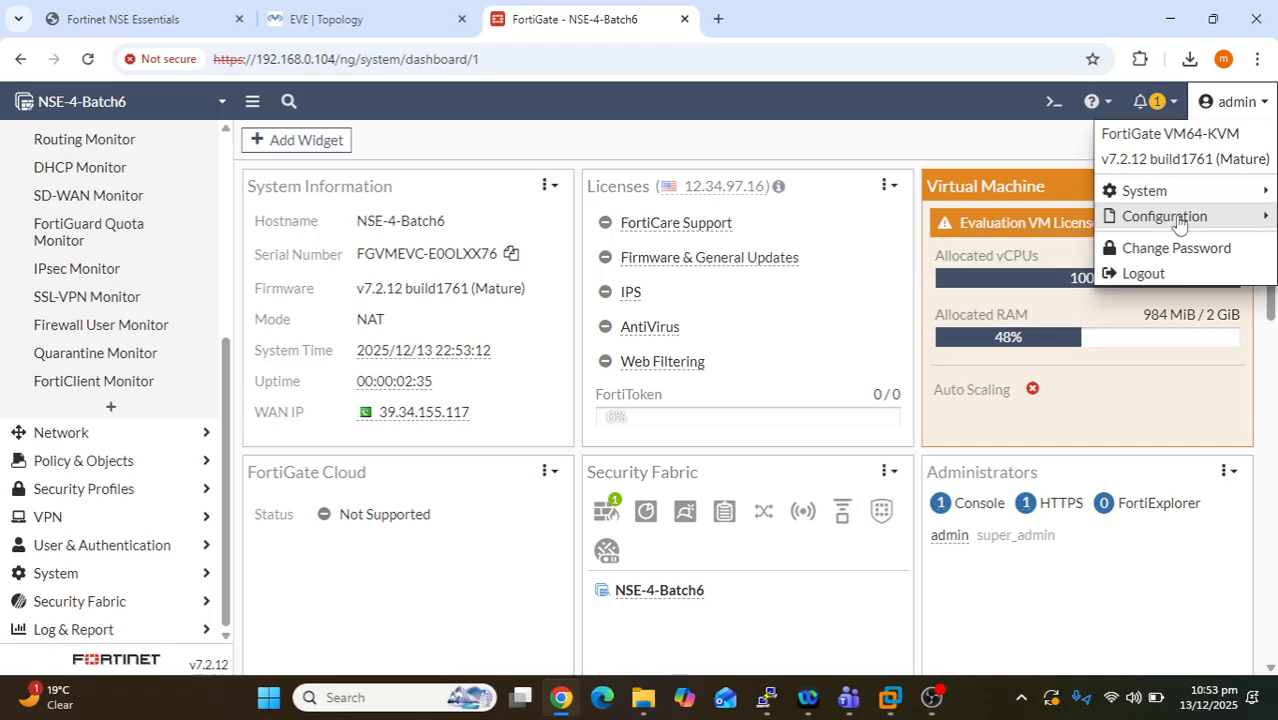
click(1012, 216)
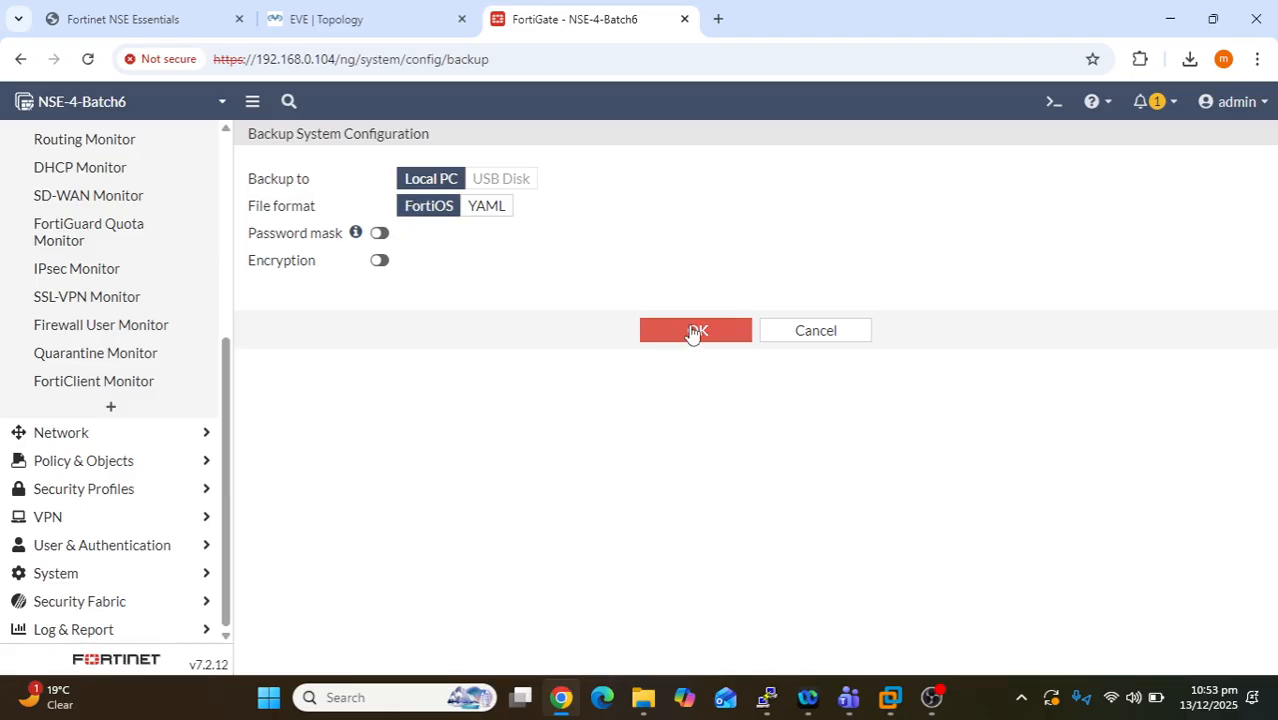
- Go back through the admin menu to the Restore System Configuration page
click(1238, 104)
mouse_move(1190, 218)
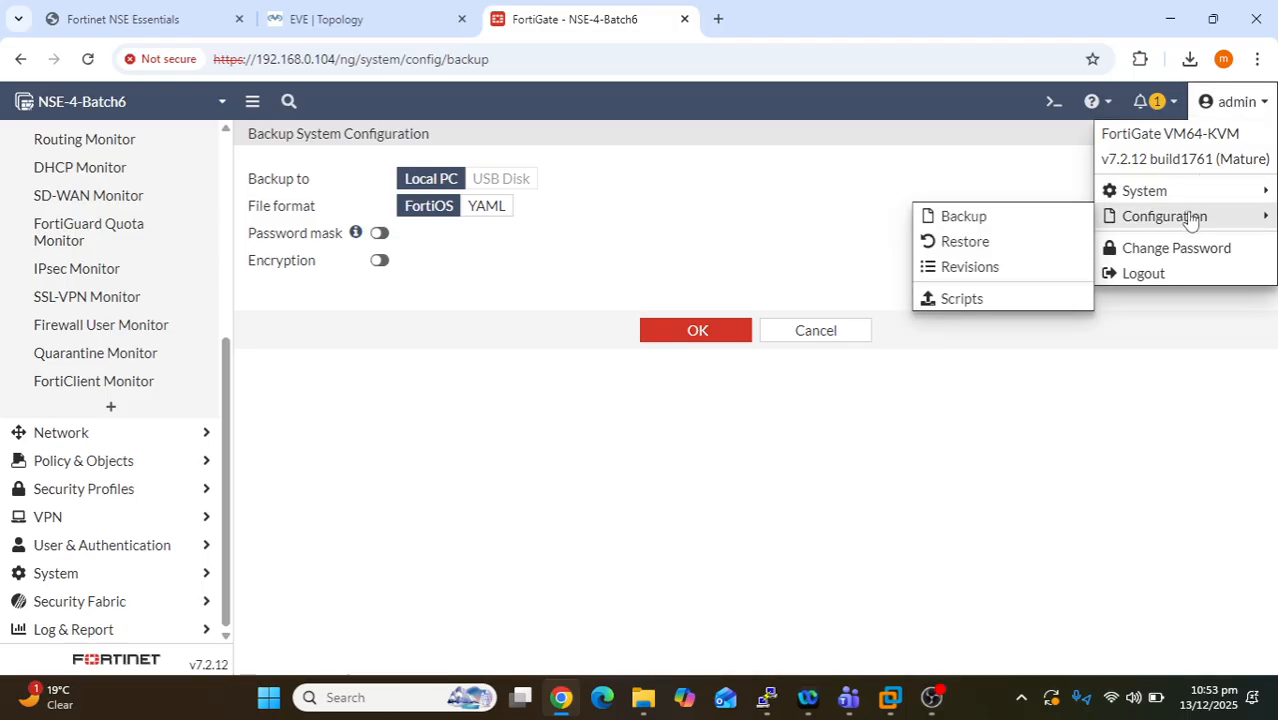
click(1249, 104)
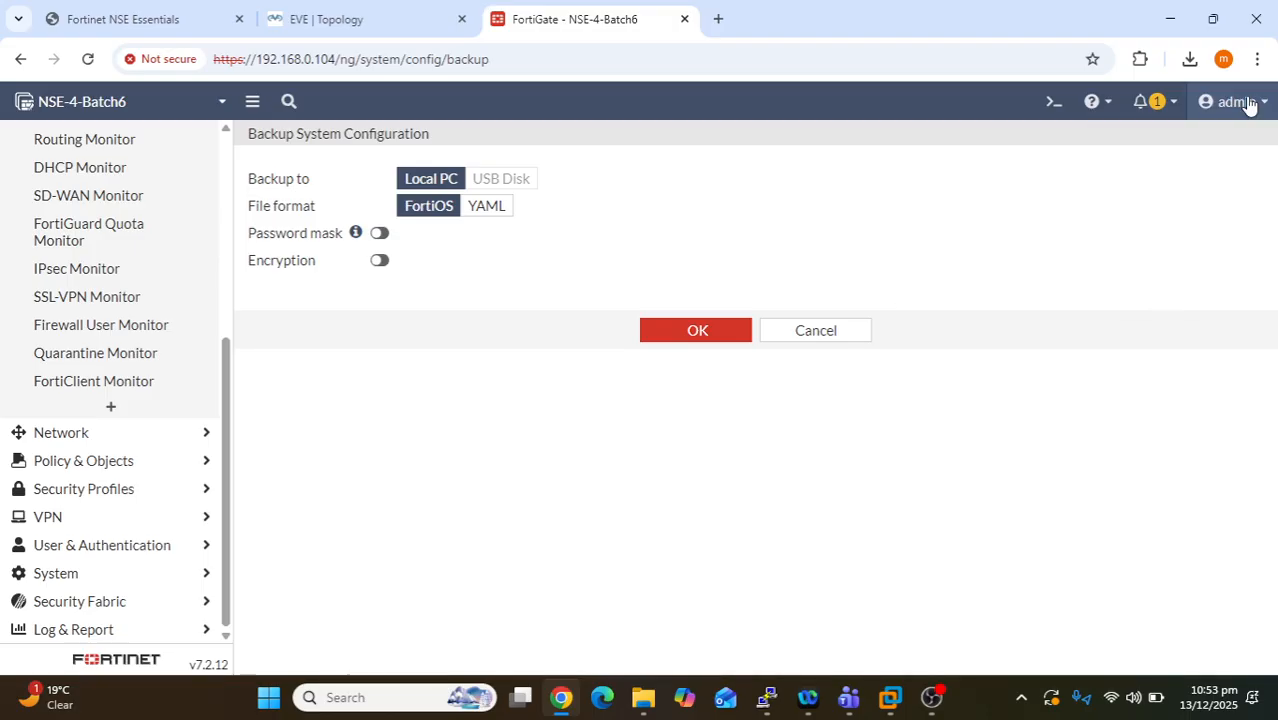
click(1250, 103)
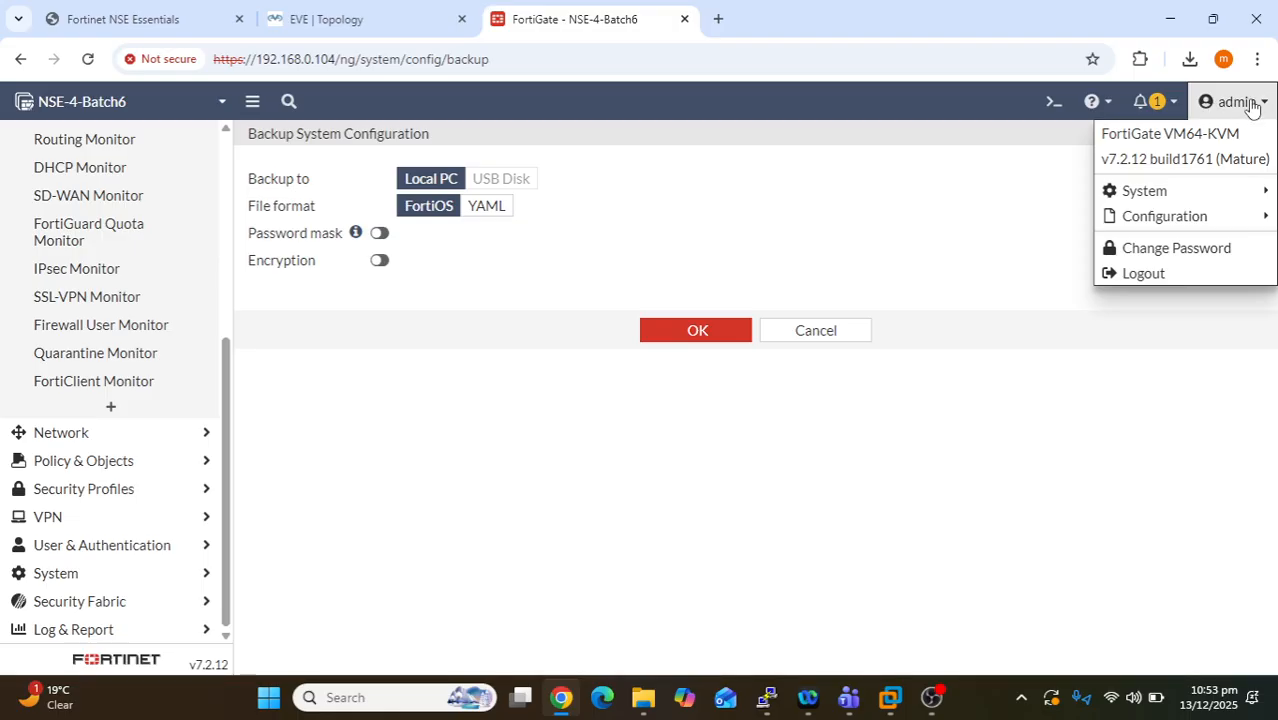
mouse_move(1209, 222)
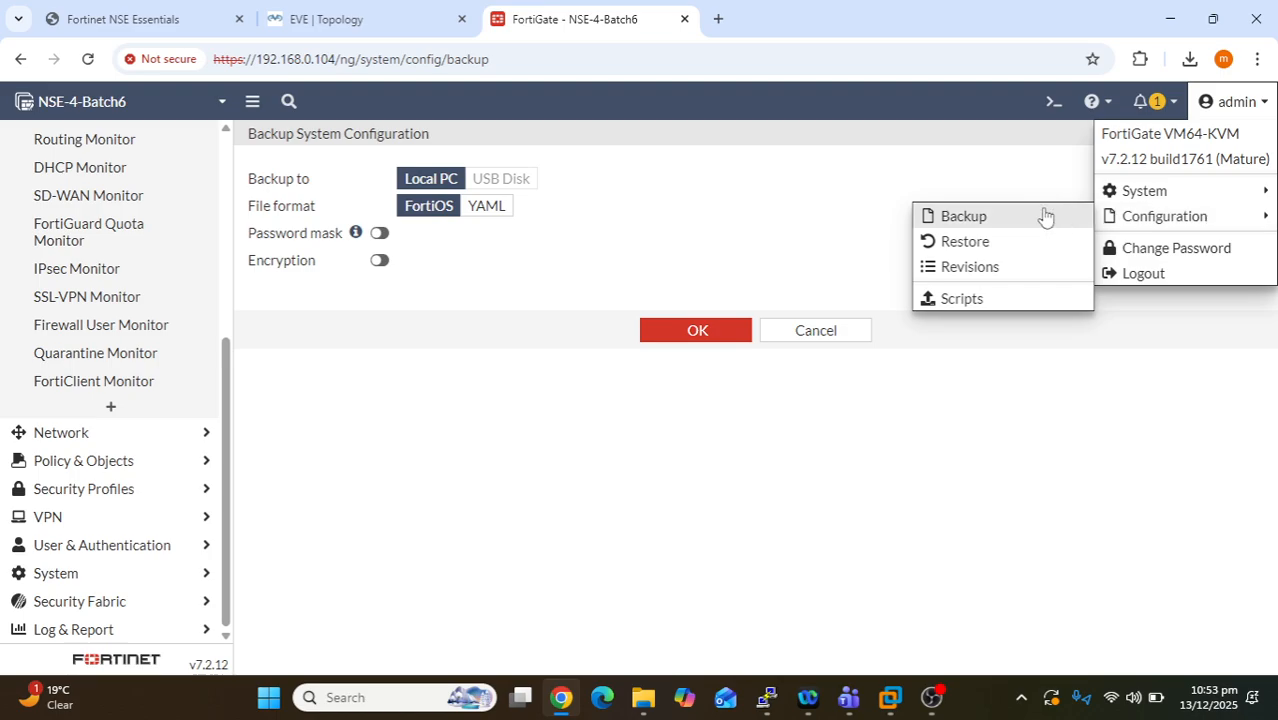
click(965, 242)
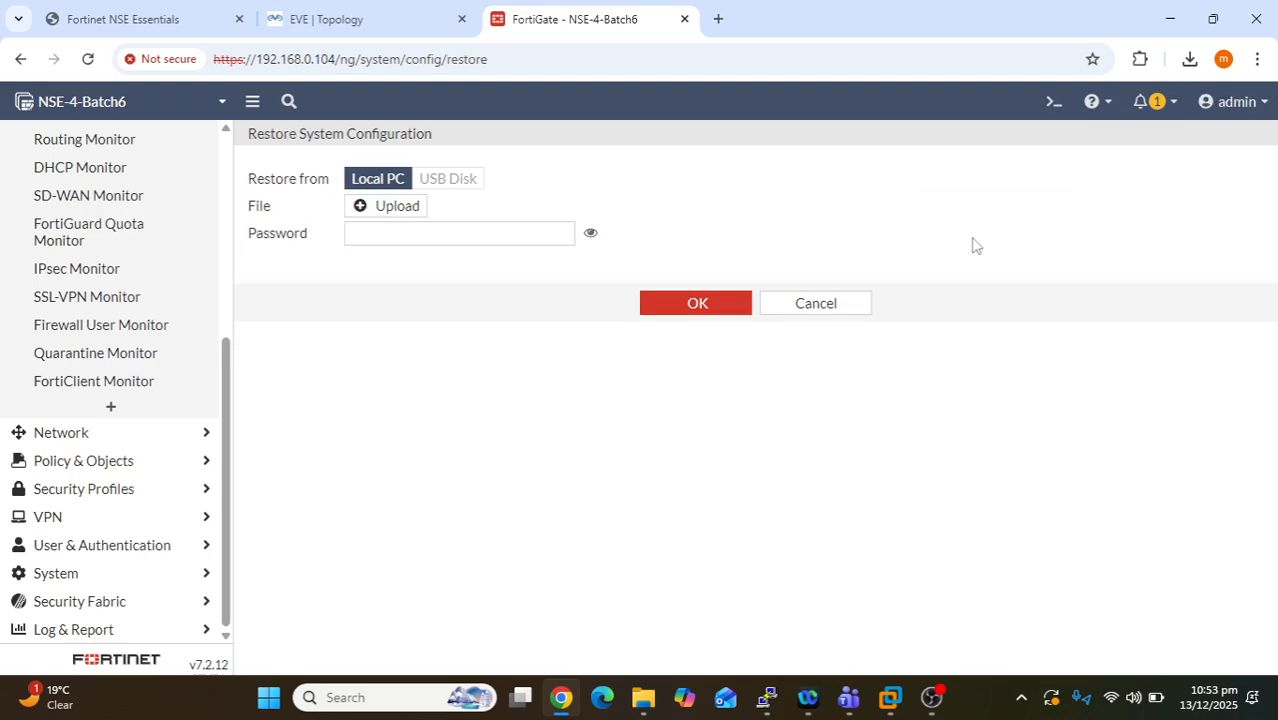
- Upload NSE-4-Batch6_7-2_1761_202512132247.conf from Downloads, choosing it over the .yaml backup
click(400, 212)
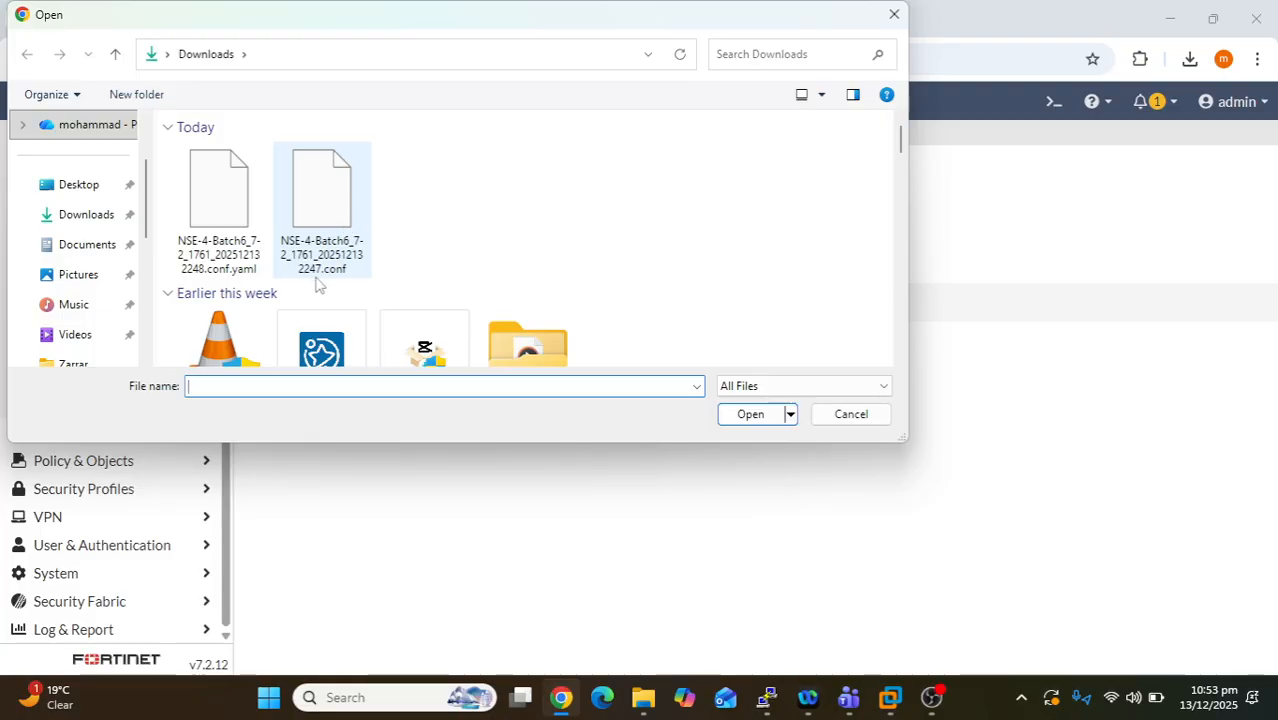
click(335, 215)
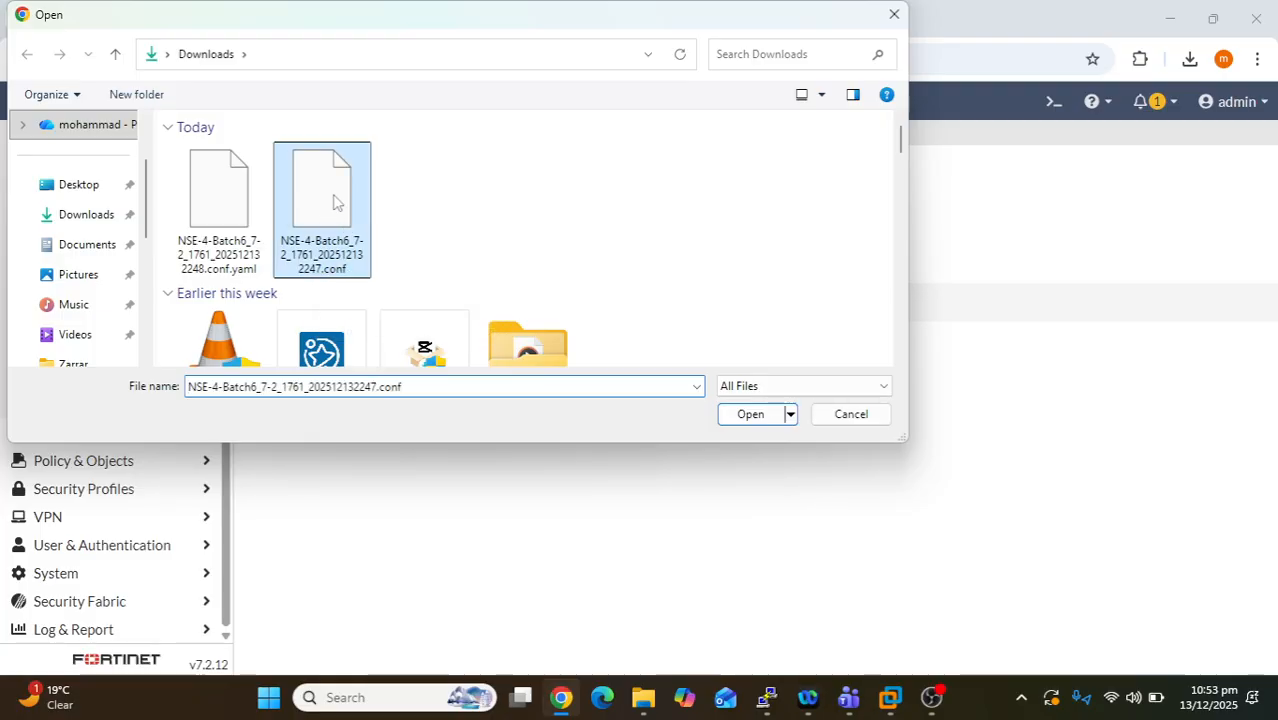
click(758, 415)
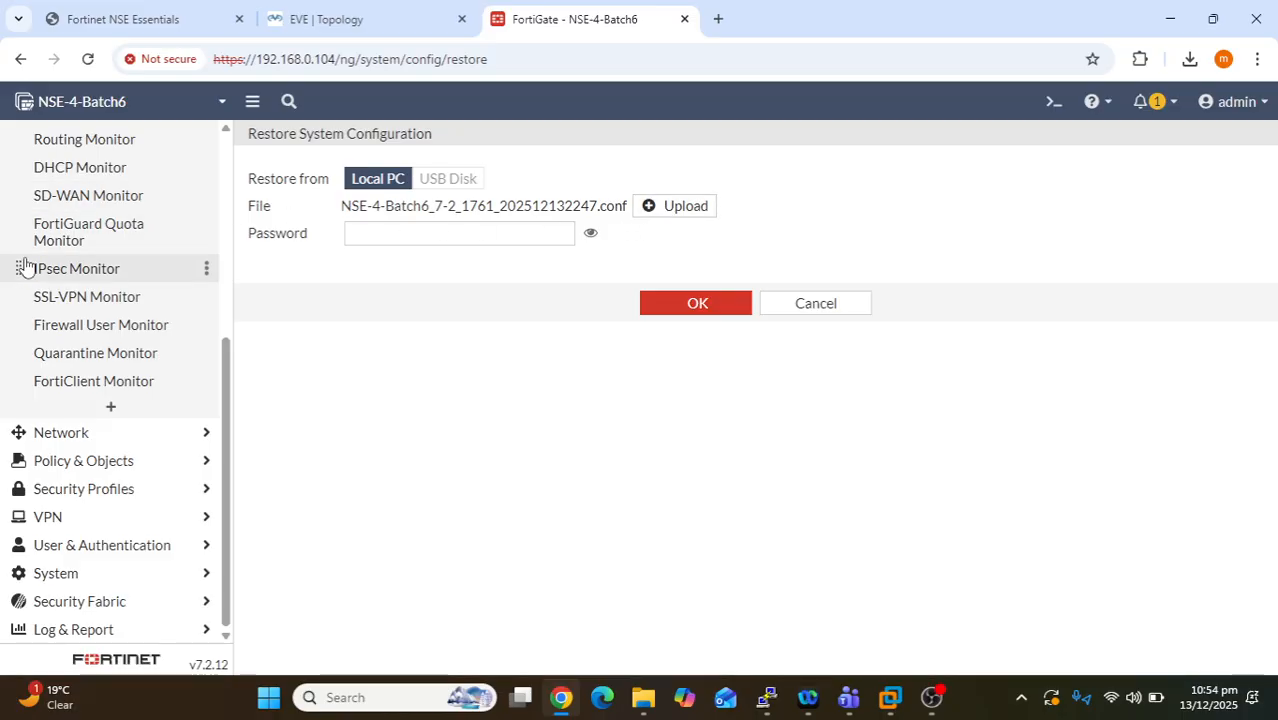
scroll(24, 268, up, 5)
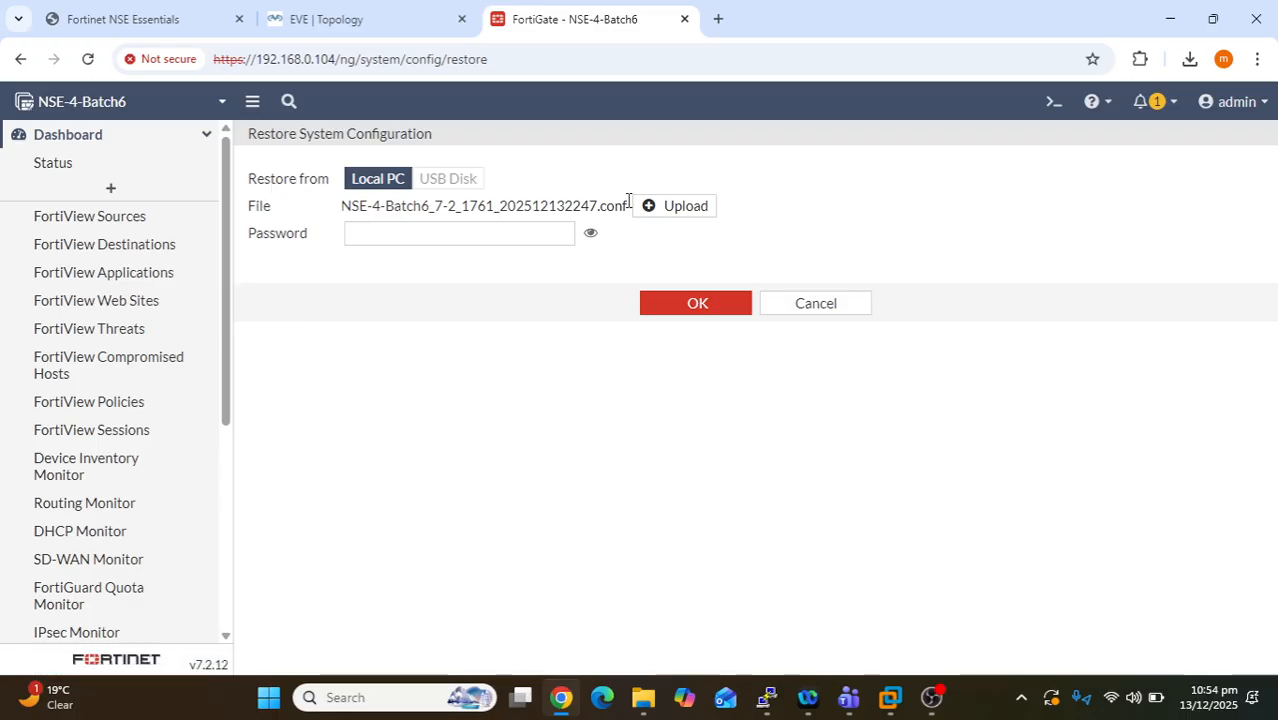
drag(628, 212, 346, 200)
click(425, 397)
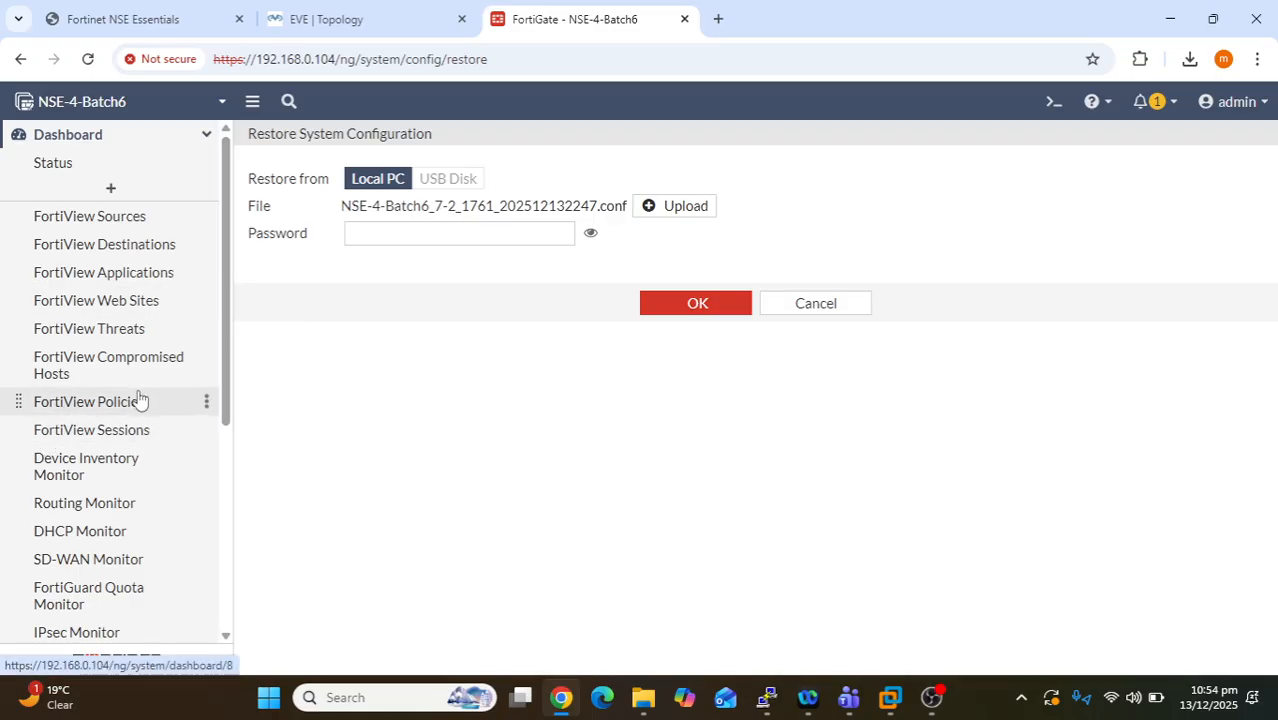
scroll(140, 398, down, 1)
scroll(140, 398, down, 3)
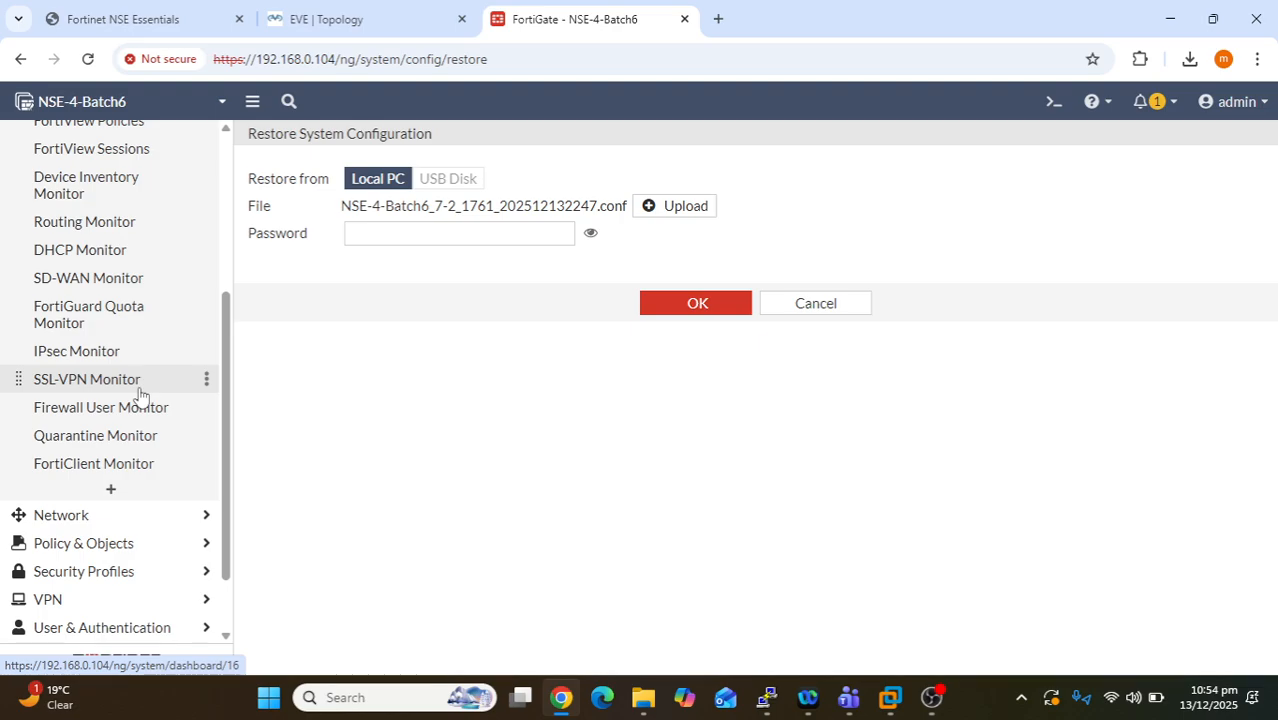
scroll(143, 395, up, 3)
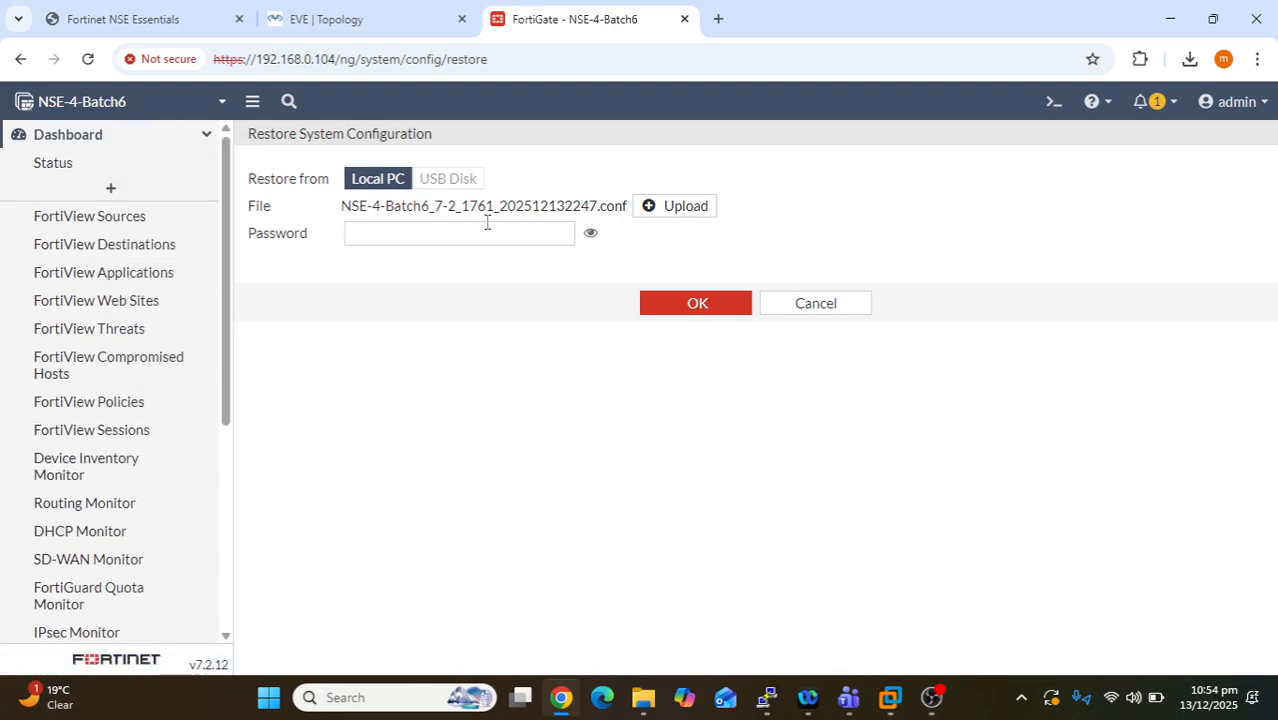
drag(345, 203, 630, 204)
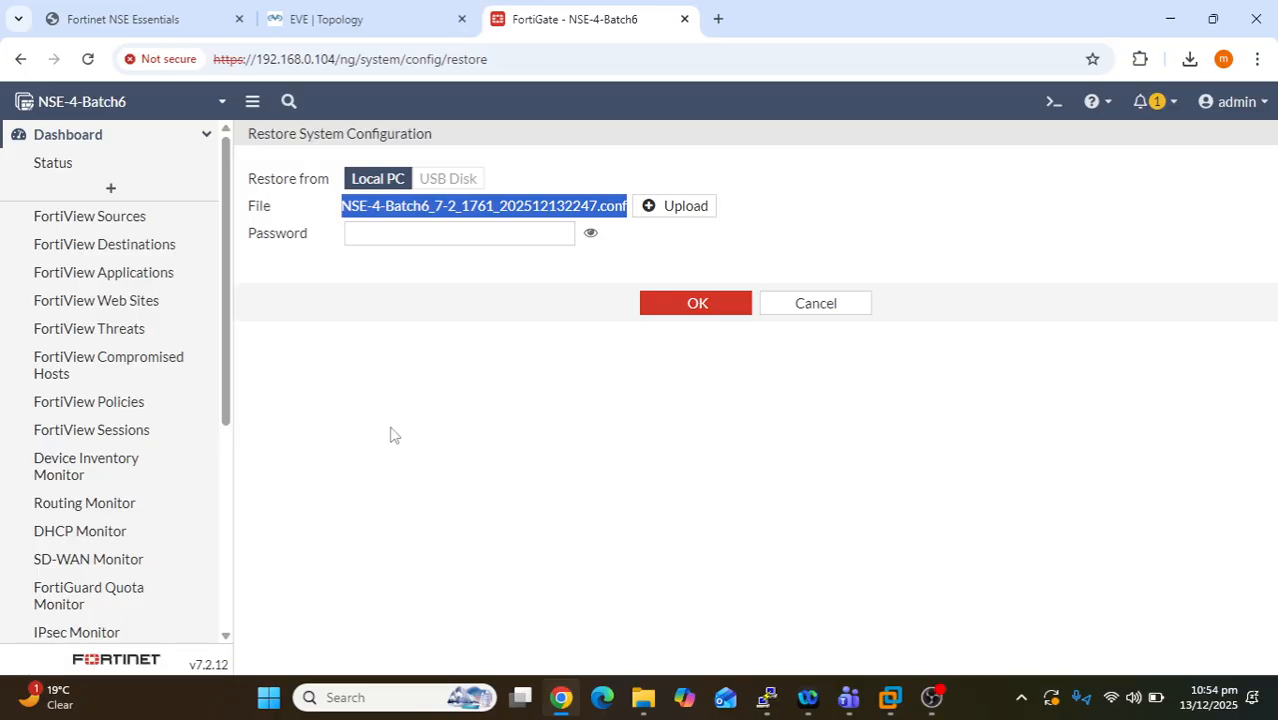
click(425, 421)
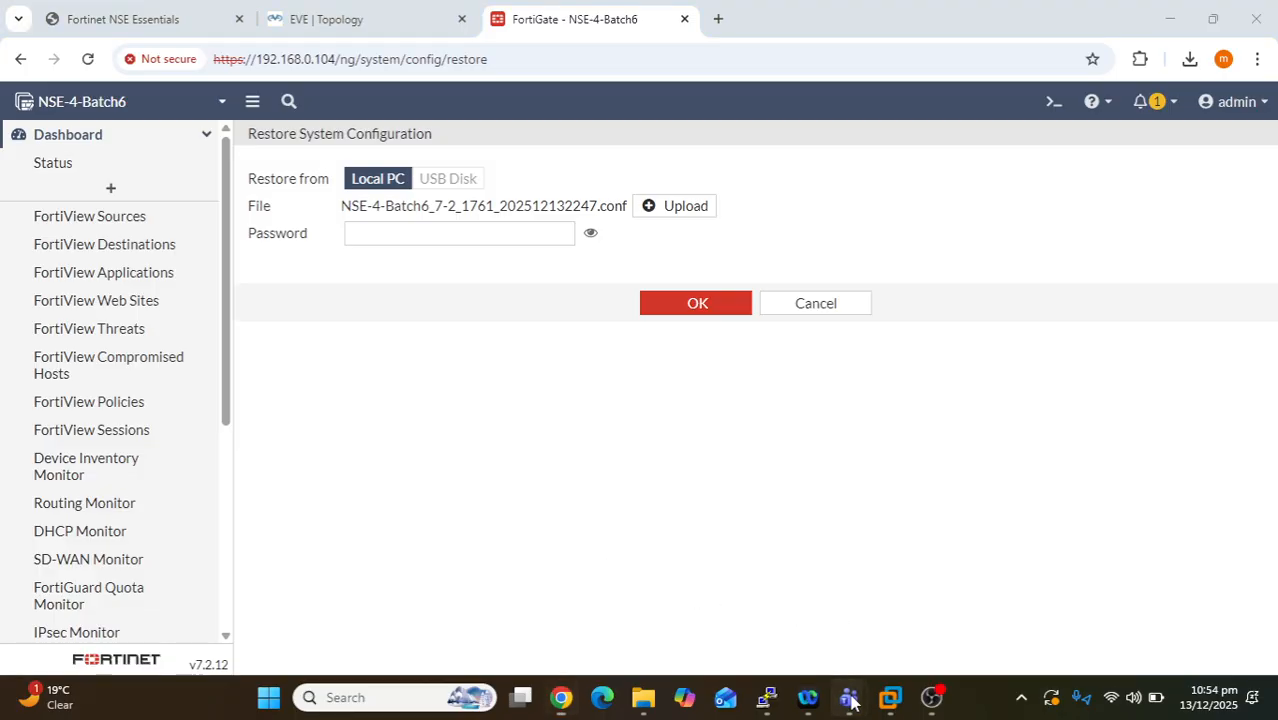
- Wait in the Teams meeting window until the admin session times out, then return to the training PDF
mouse_move(848, 697)
click(1143, 603)
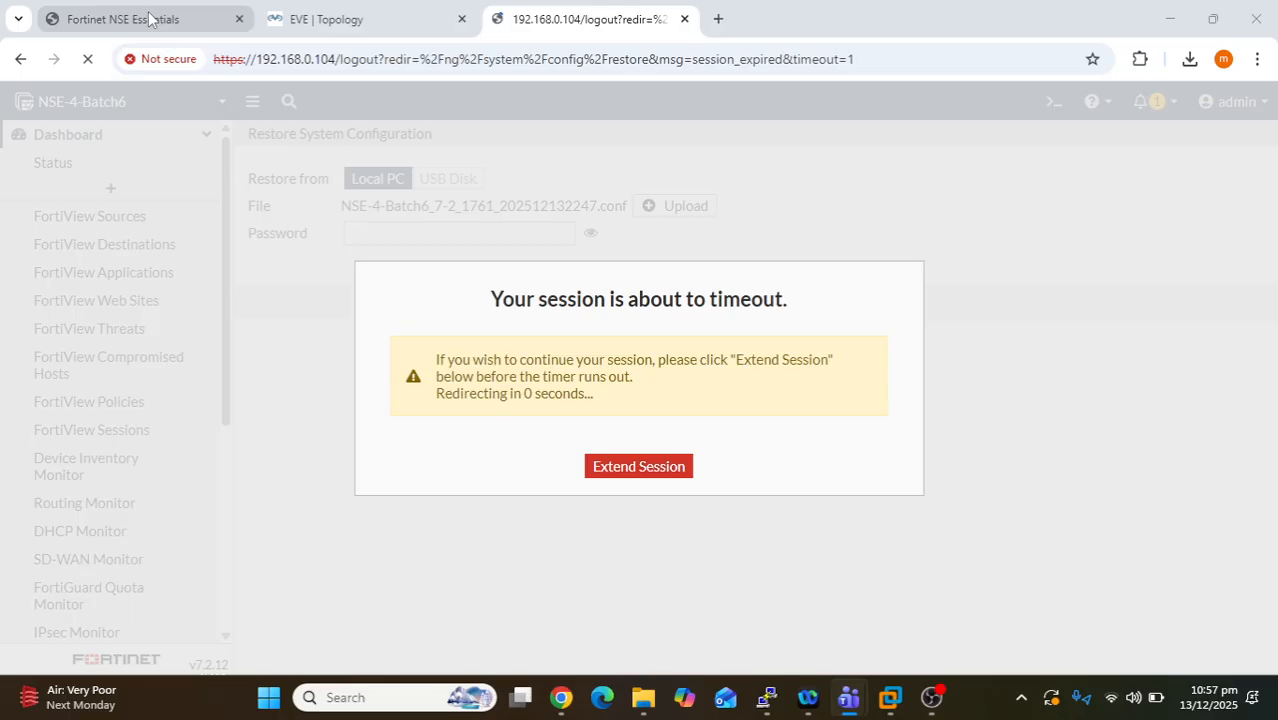
key(ctrl+1)
- Highlight the NAT & Transparent Mode topic on slide page 38, then return to Teams
scroll(613, 459, down, 5)
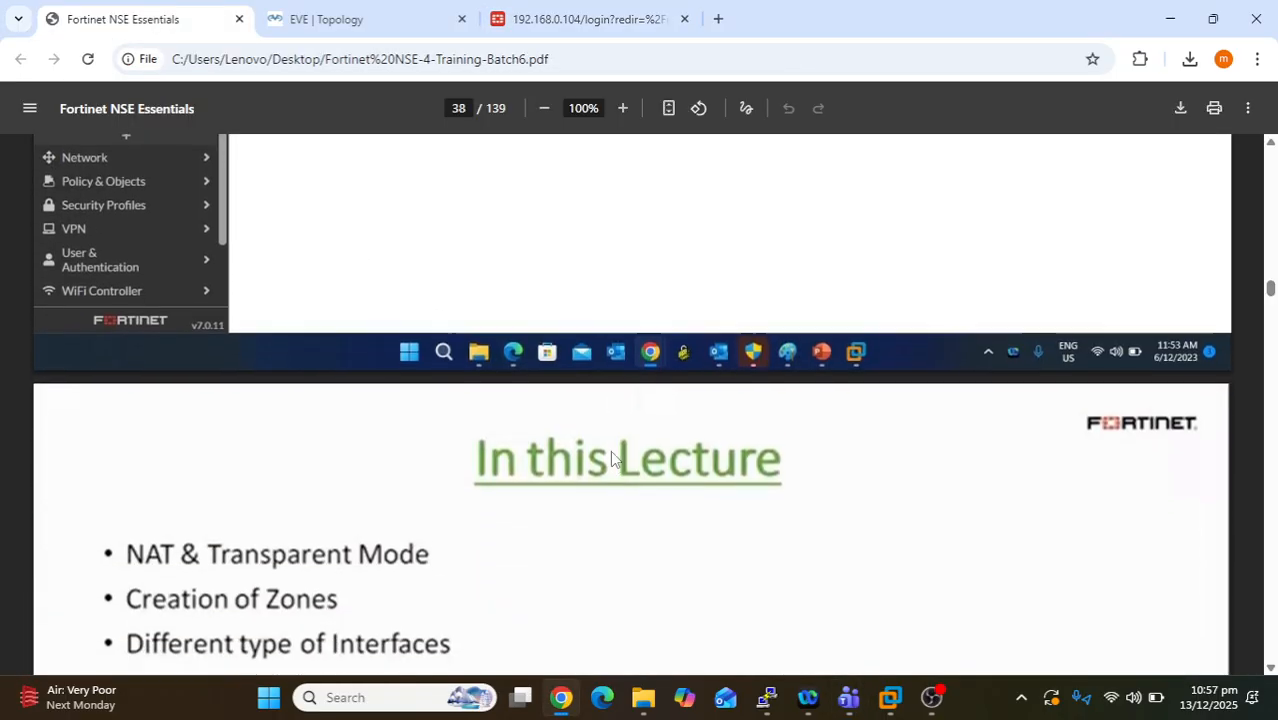
scroll(612, 458, up, 1)
scroll(612, 458, down, 1)
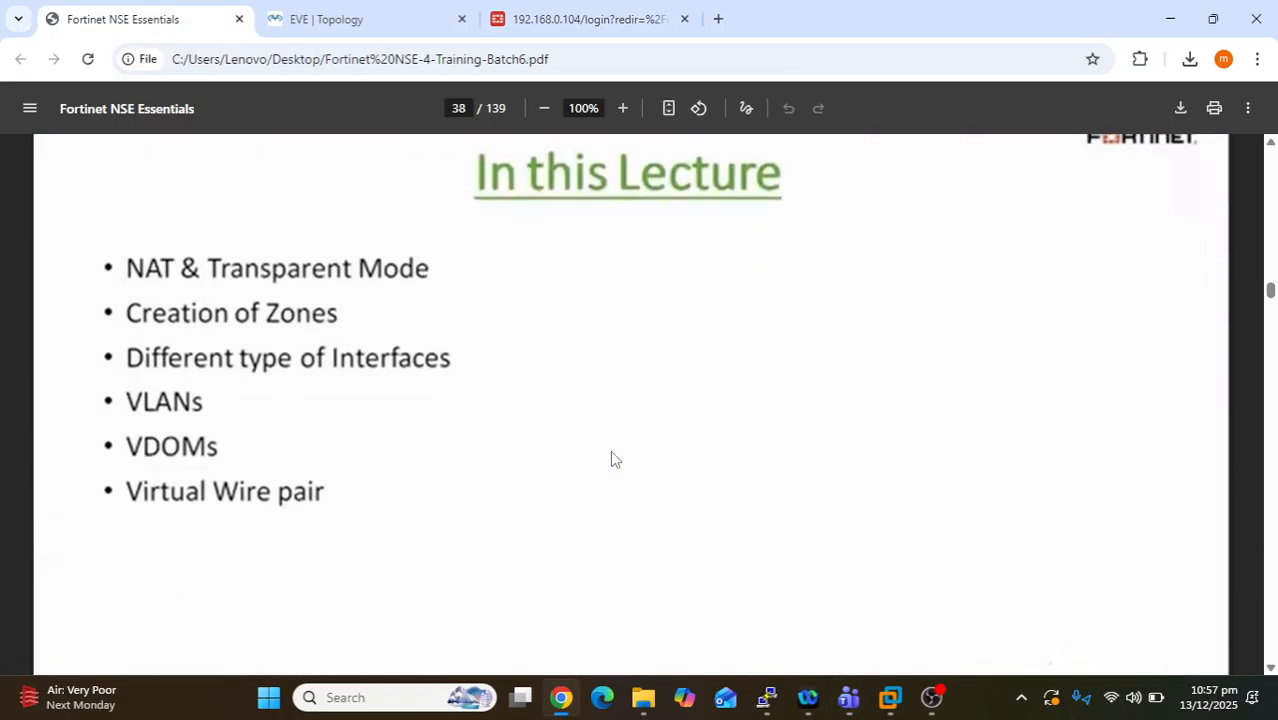
drag(139, 270, 441, 274)
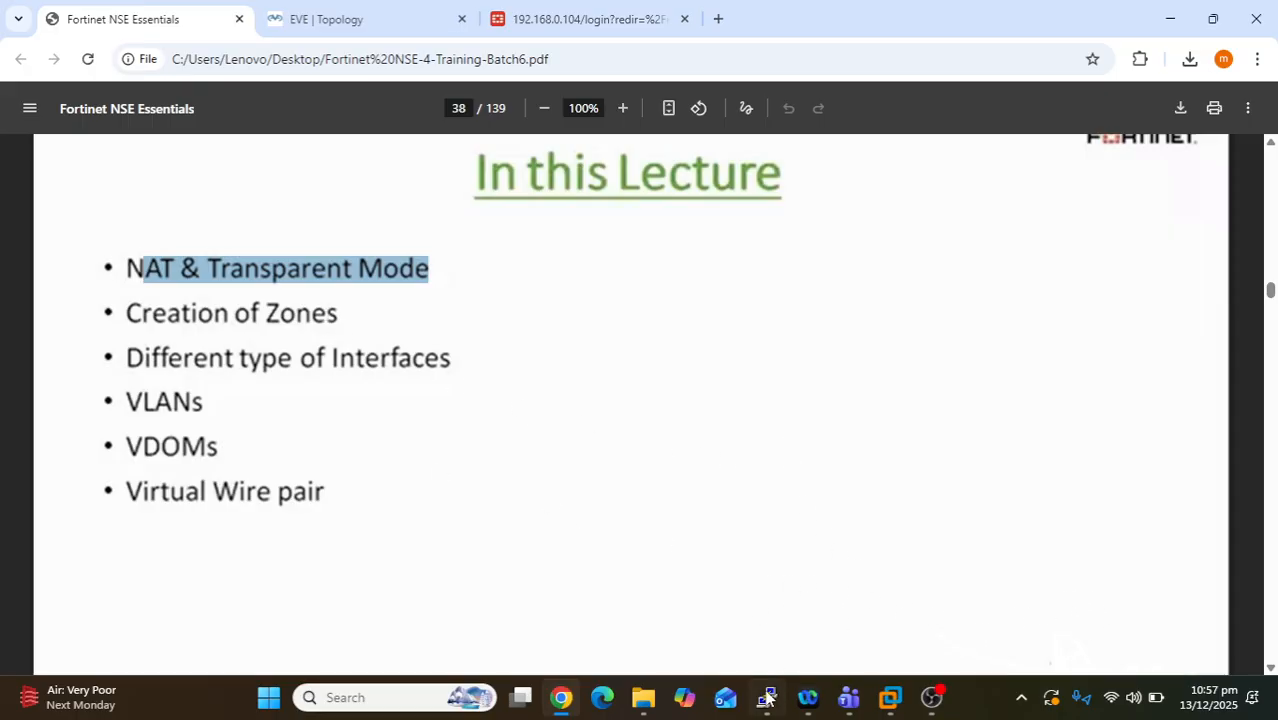
mouse_move(851, 710)
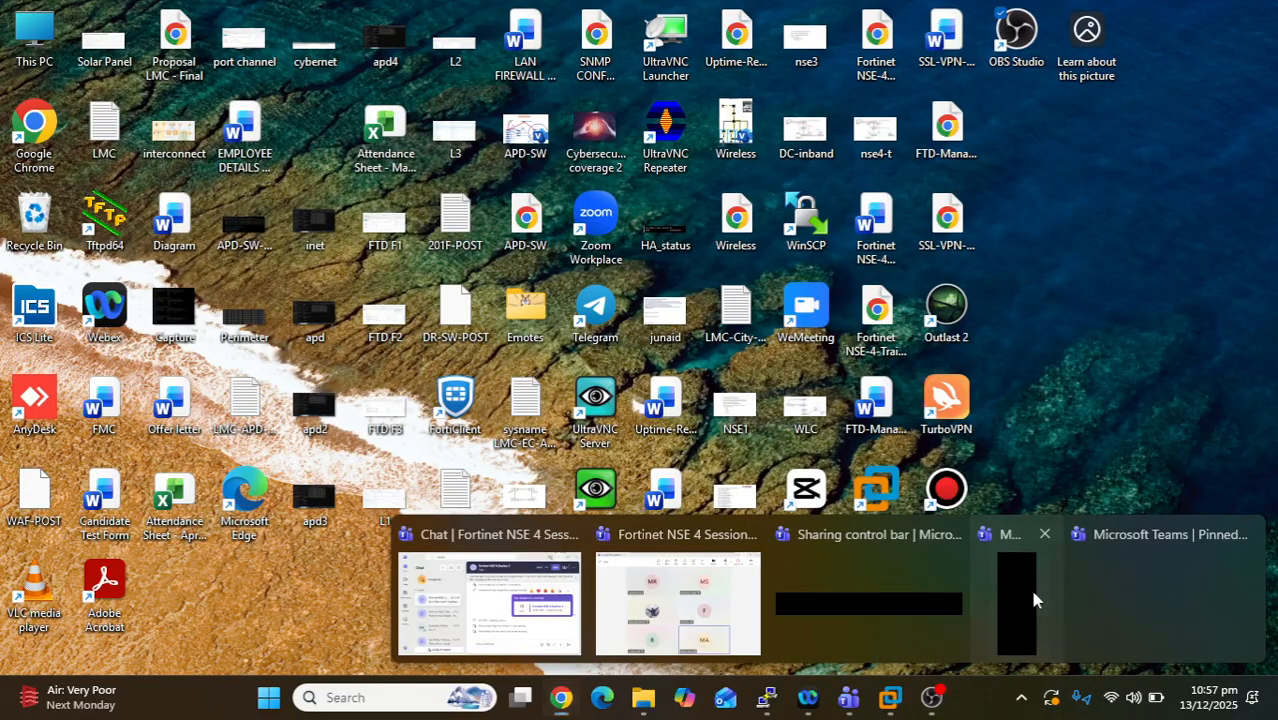
click(1033, 598)
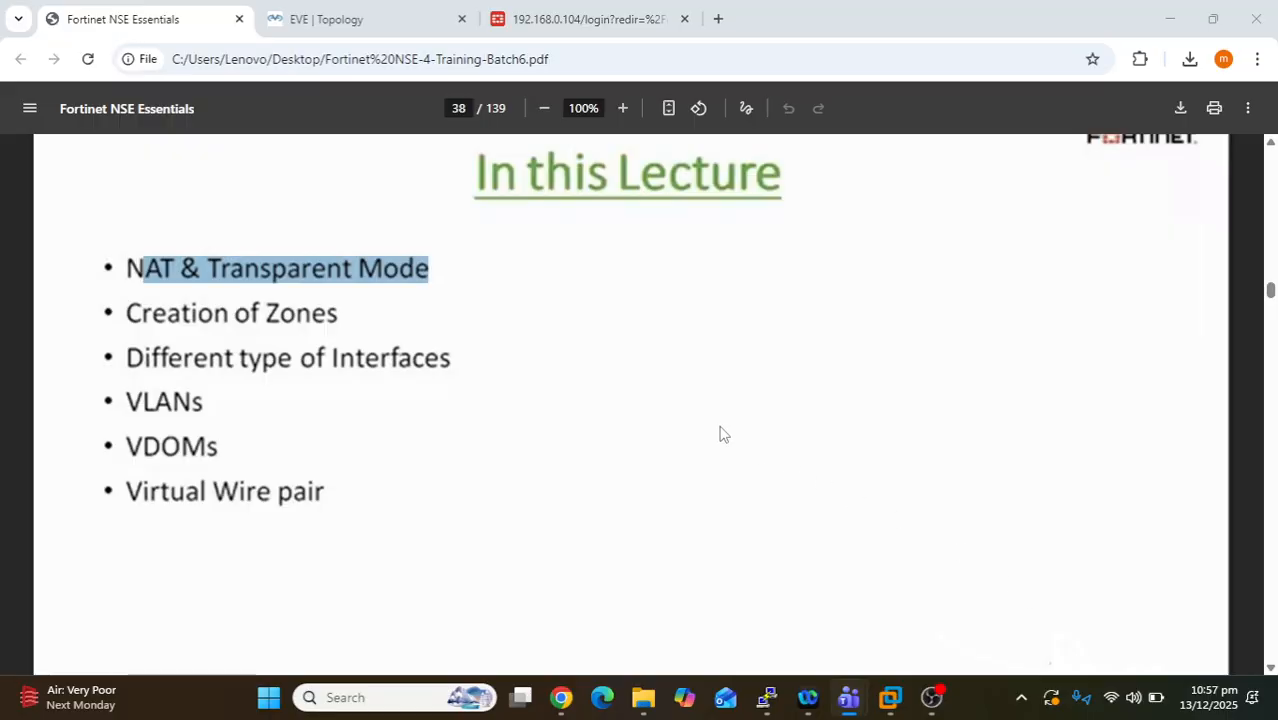
- Scroll back through the slides to page 31, showing hostname Core-firewall and System Time settings
scroll(713, 425, up, 3)
scroll(713, 425, up, 5)
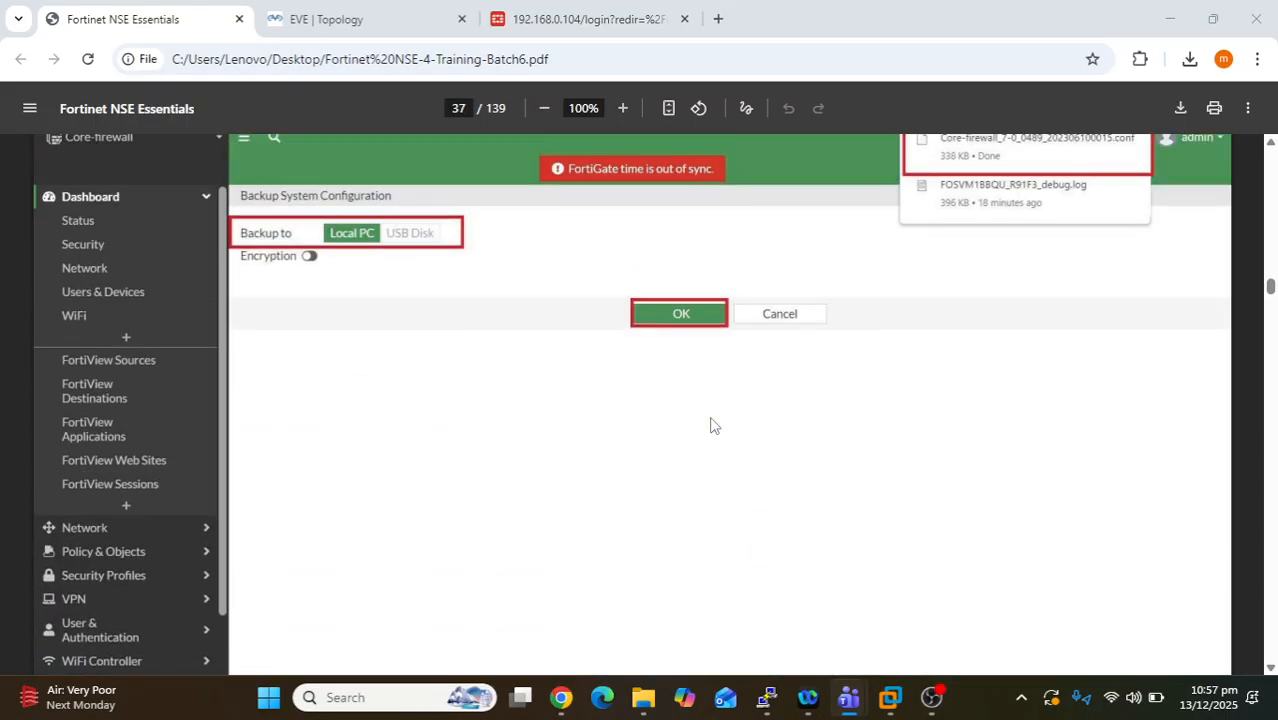
scroll(713, 425, up, 2)
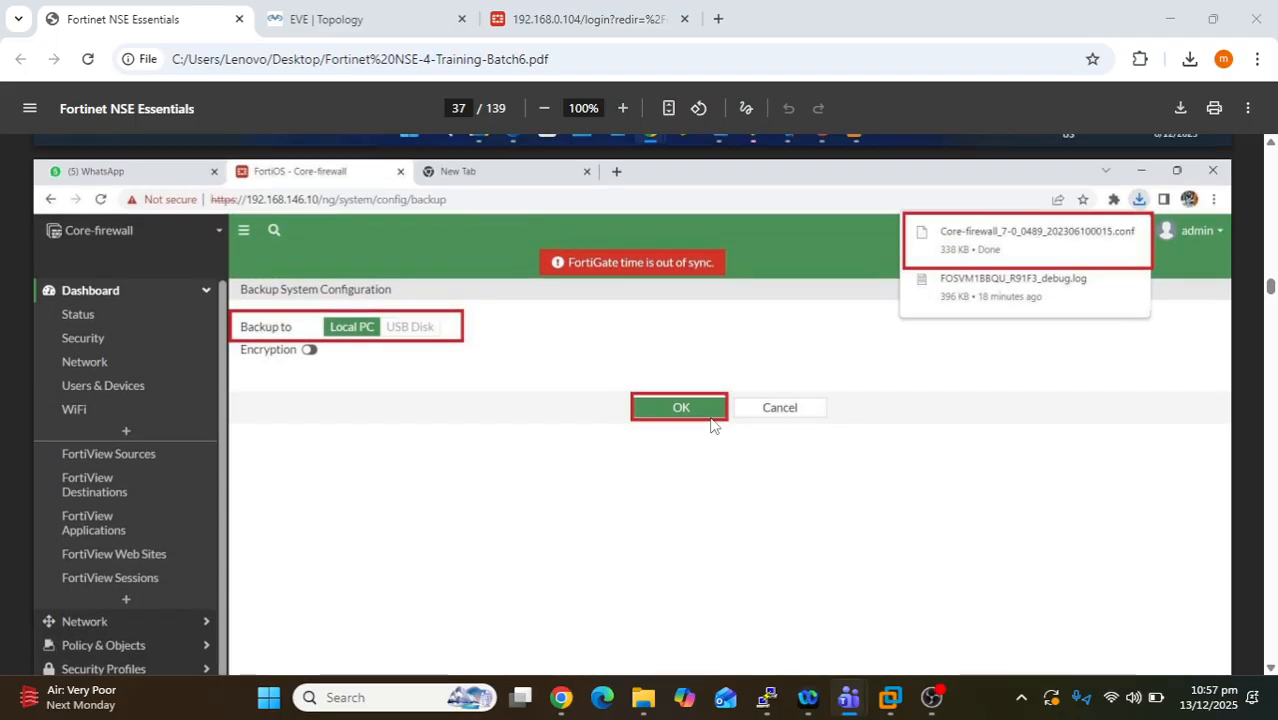
scroll(713, 425, down, 2)
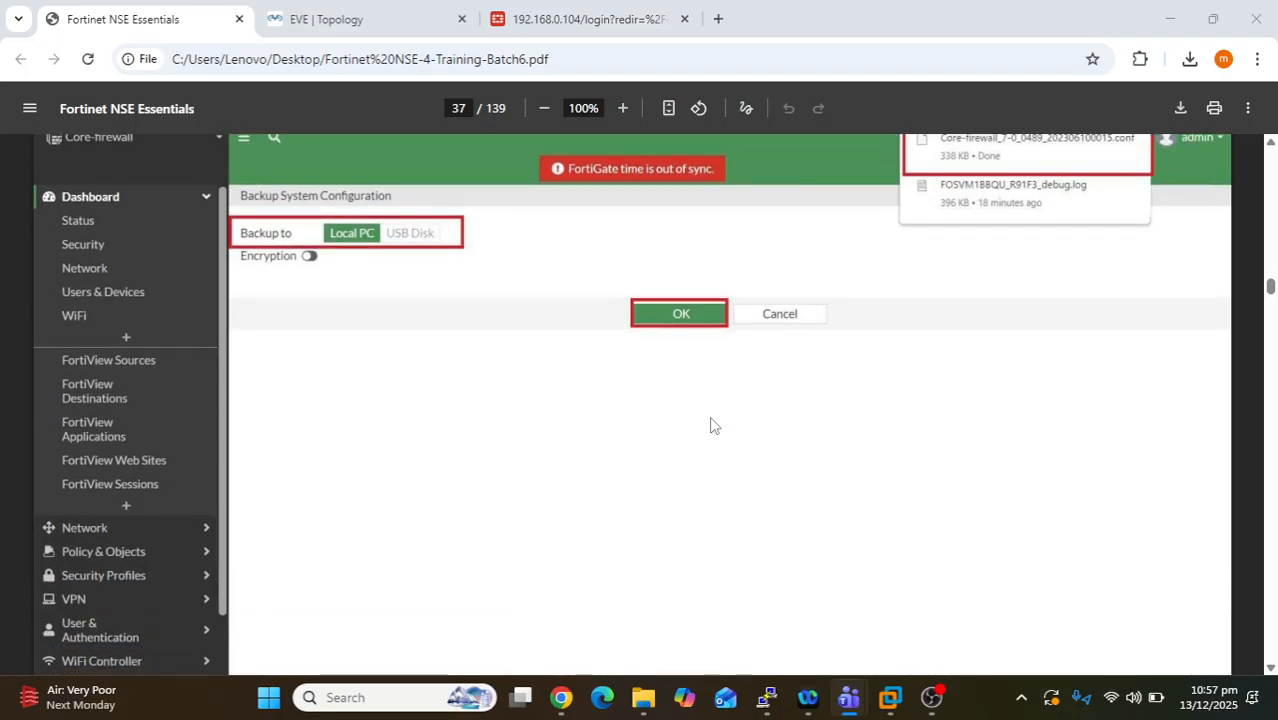
scroll(713, 425, up, 10)
scroll(711, 425, up, 3)
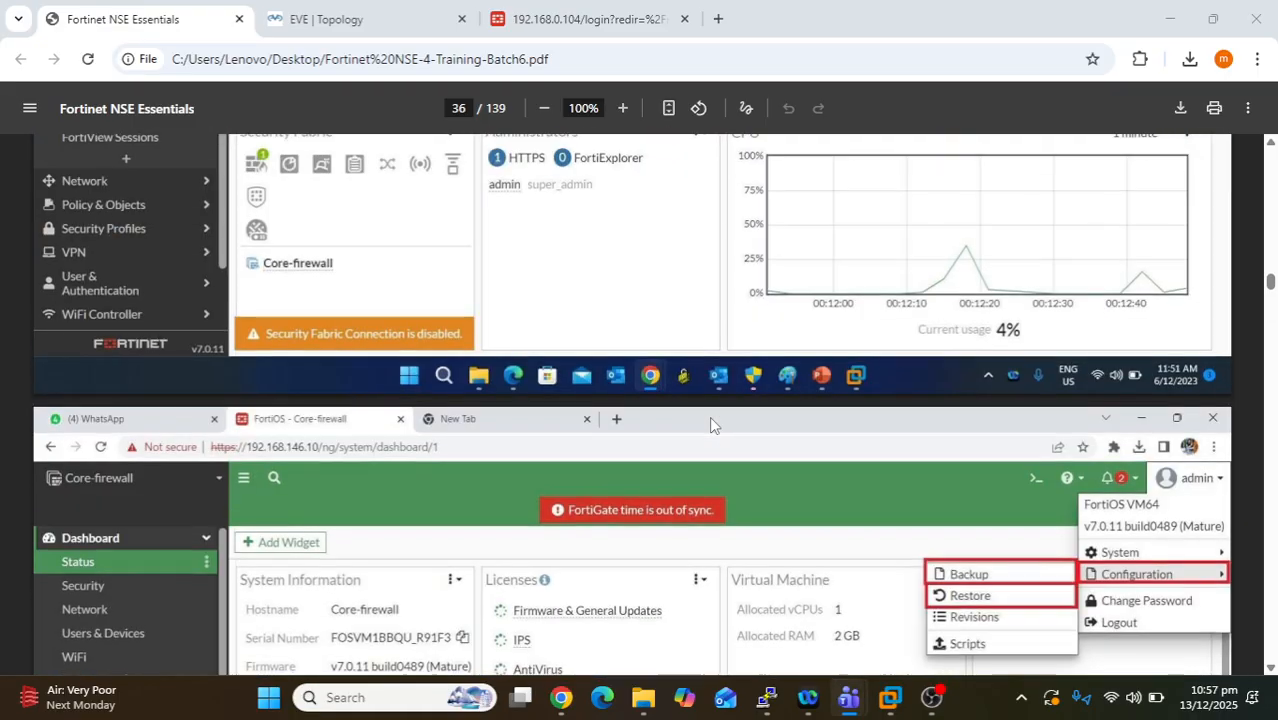
scroll(711, 425, down, 6)
scroll(711, 421, up, 8)
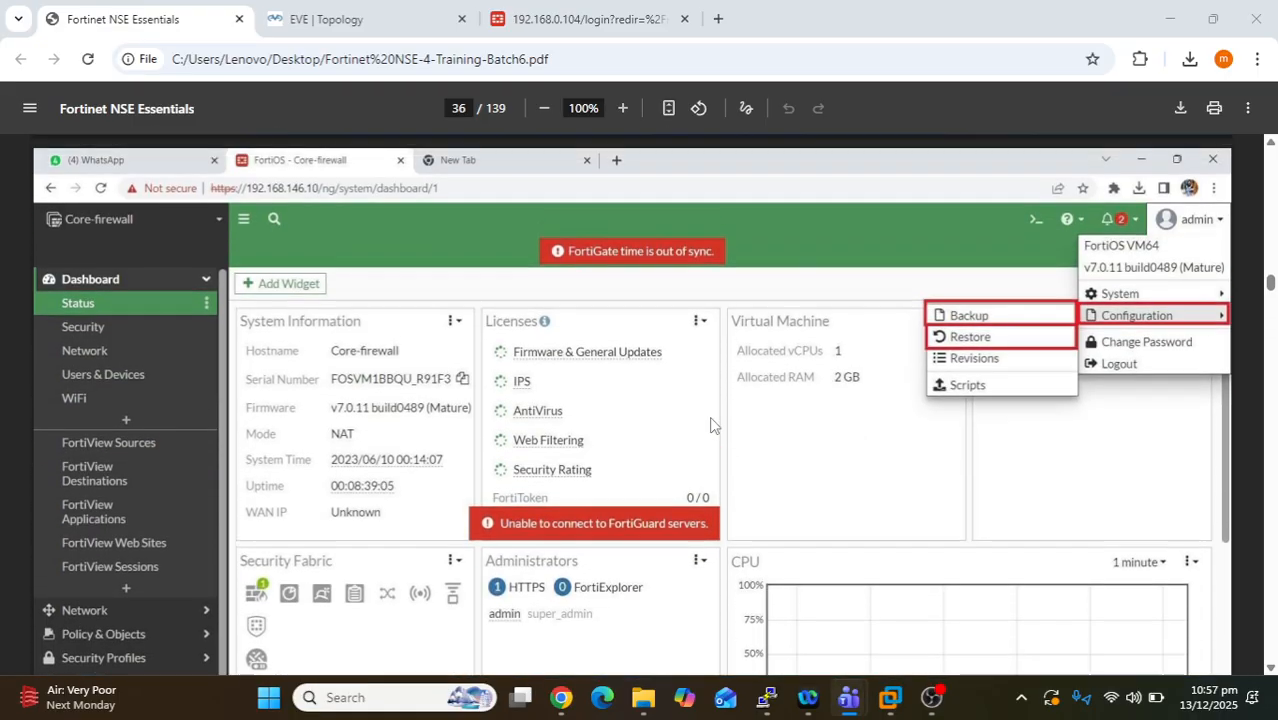
scroll(710, 420, up, 10)
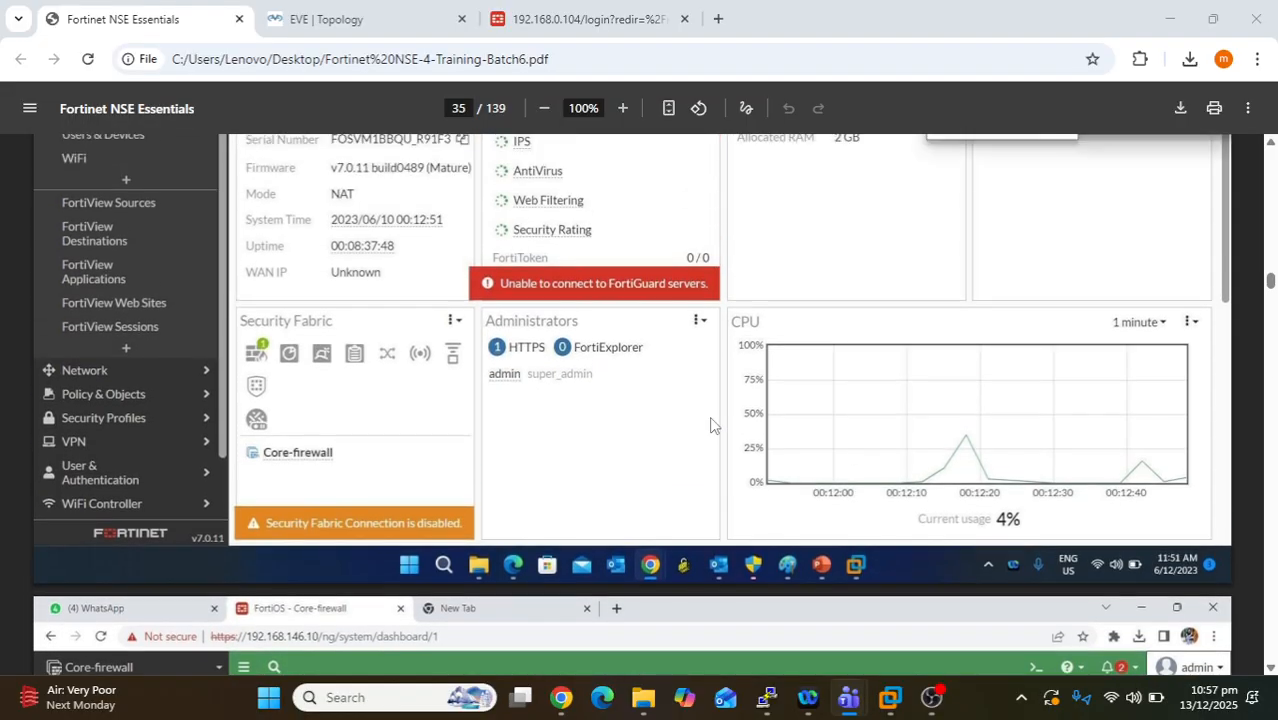
scroll(710, 425, up, 12)
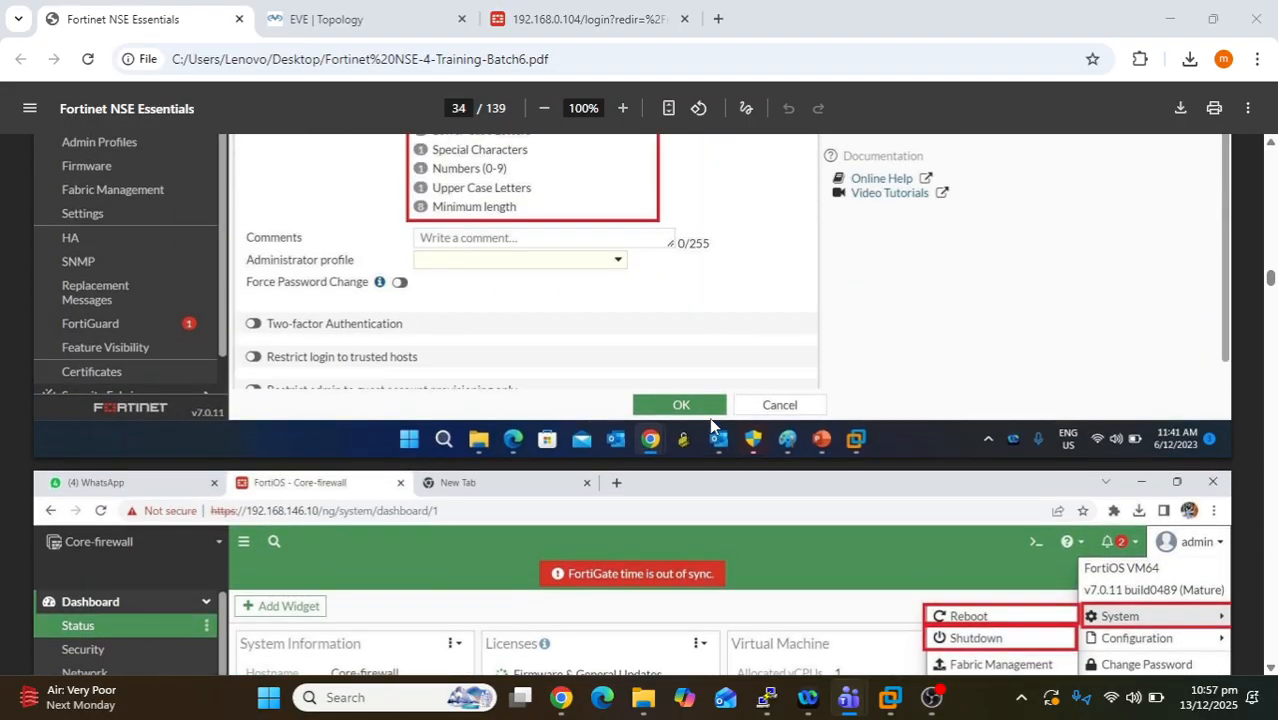
scroll(711, 425, up, 10)
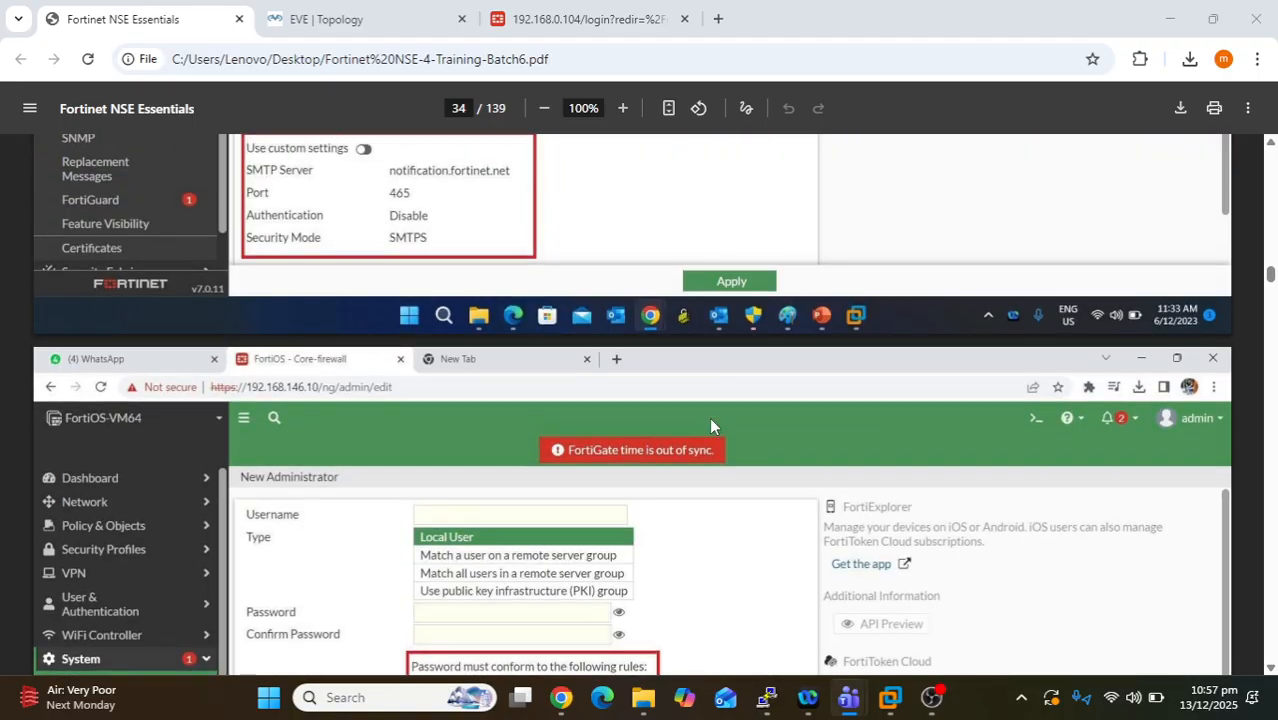
scroll(711, 424, up, 5)
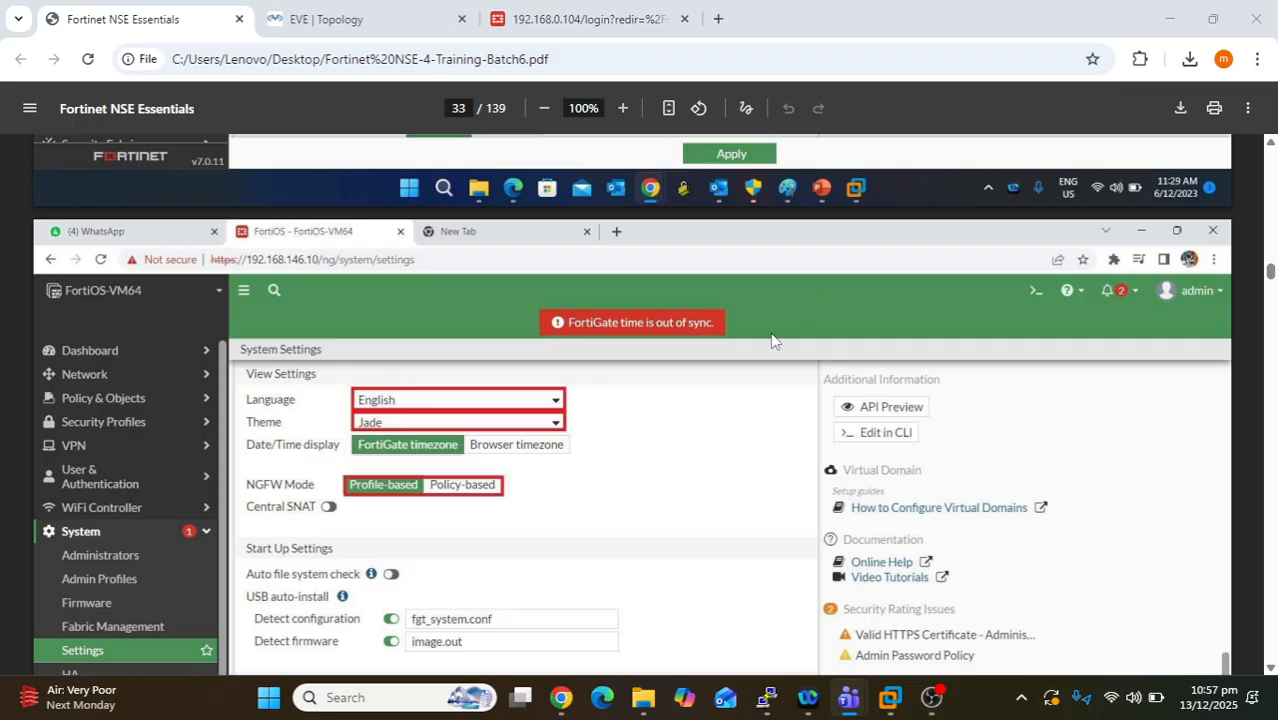
scroll(731, 373, up, 8)
scroll(731, 373, up, 10)
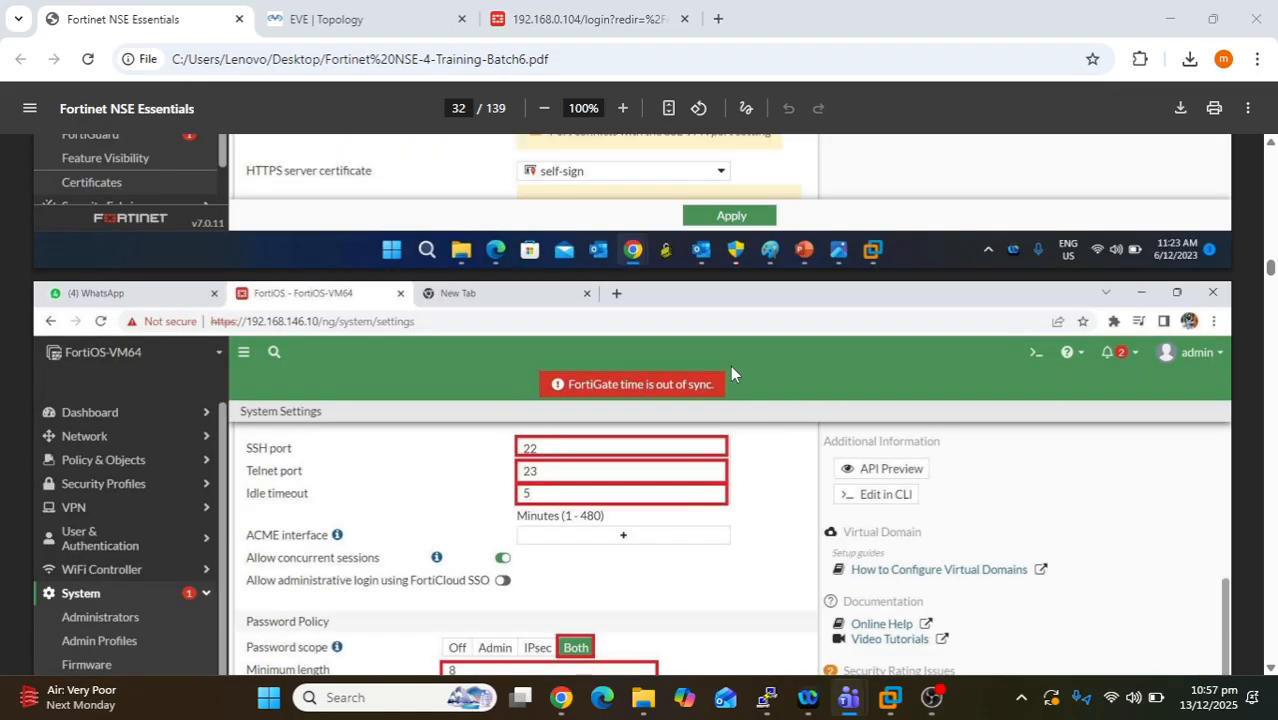
scroll(731, 373, up, 2)
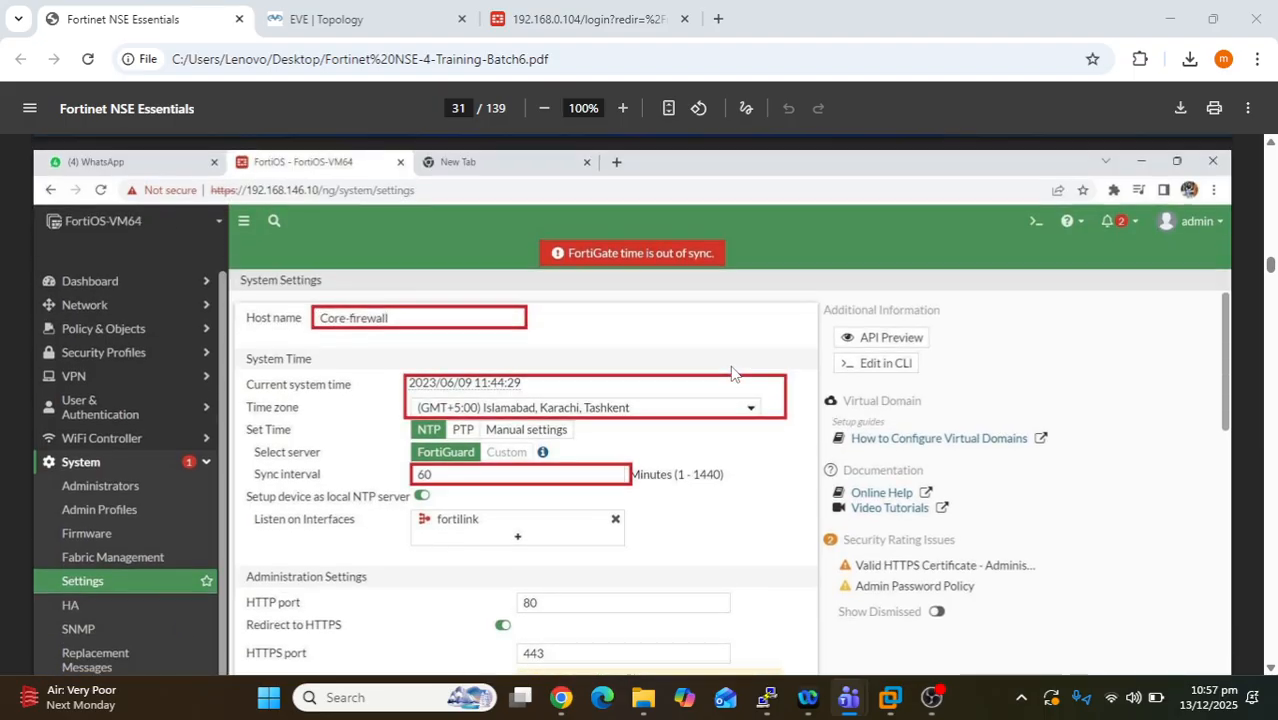
scroll(731, 373, down, 6)
scroll(731, 373, down, 2)
scroll(731, 373, up, 2)
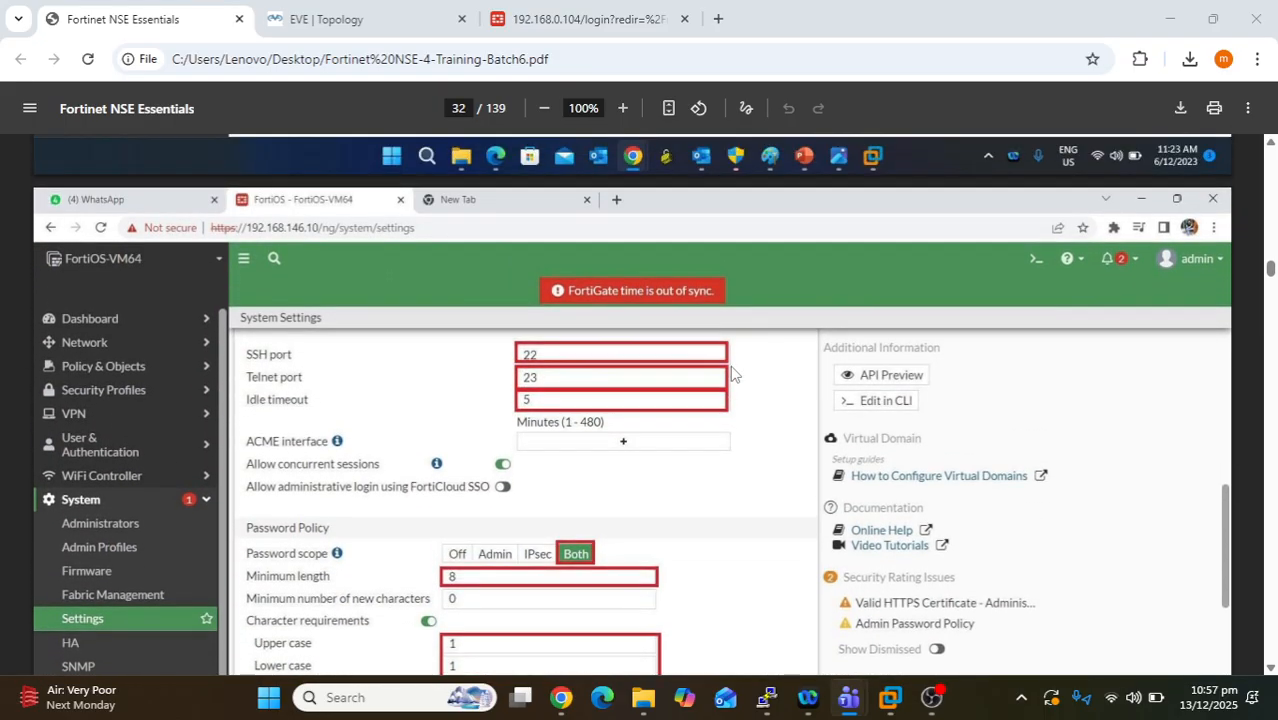
scroll(731, 373, down, 2)
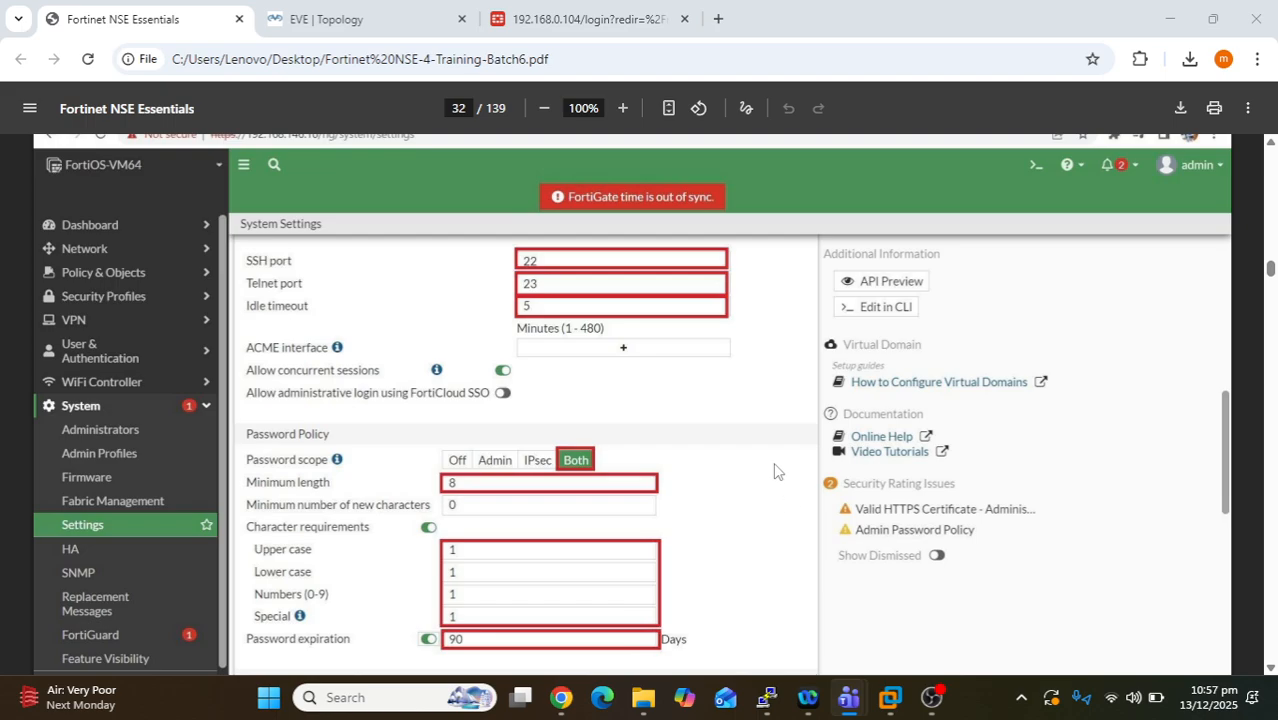
scroll(773, 462, up, 1)
scroll(775, 468, up, 6)
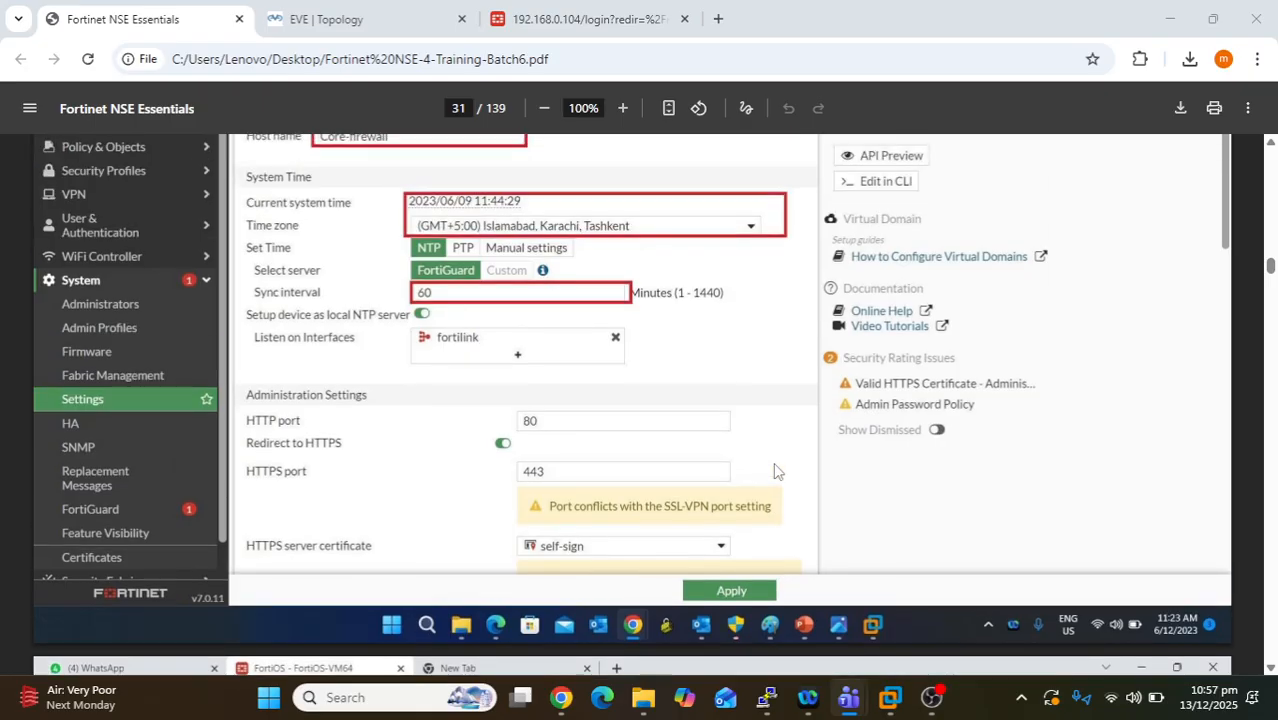
- Scroll from page 31 past the password policy and email slides to page 38
scroll(775, 468, up, 1)
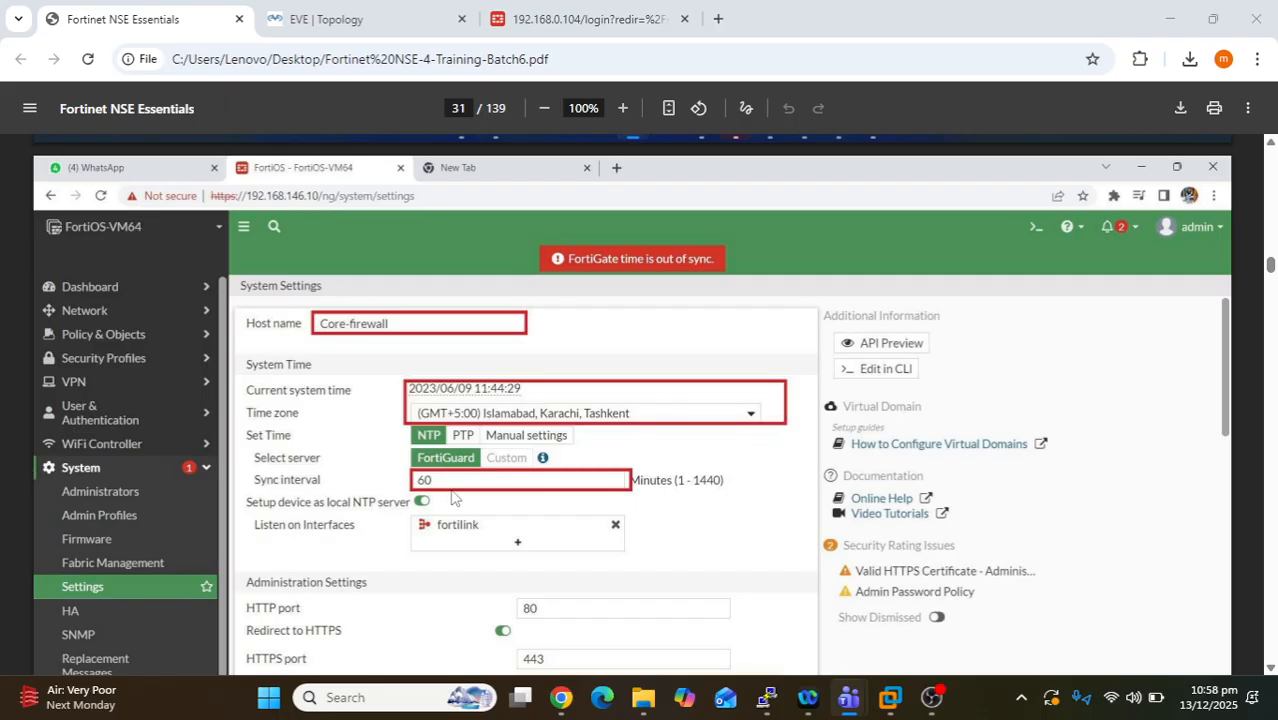
scroll(636, 484, down, 5)
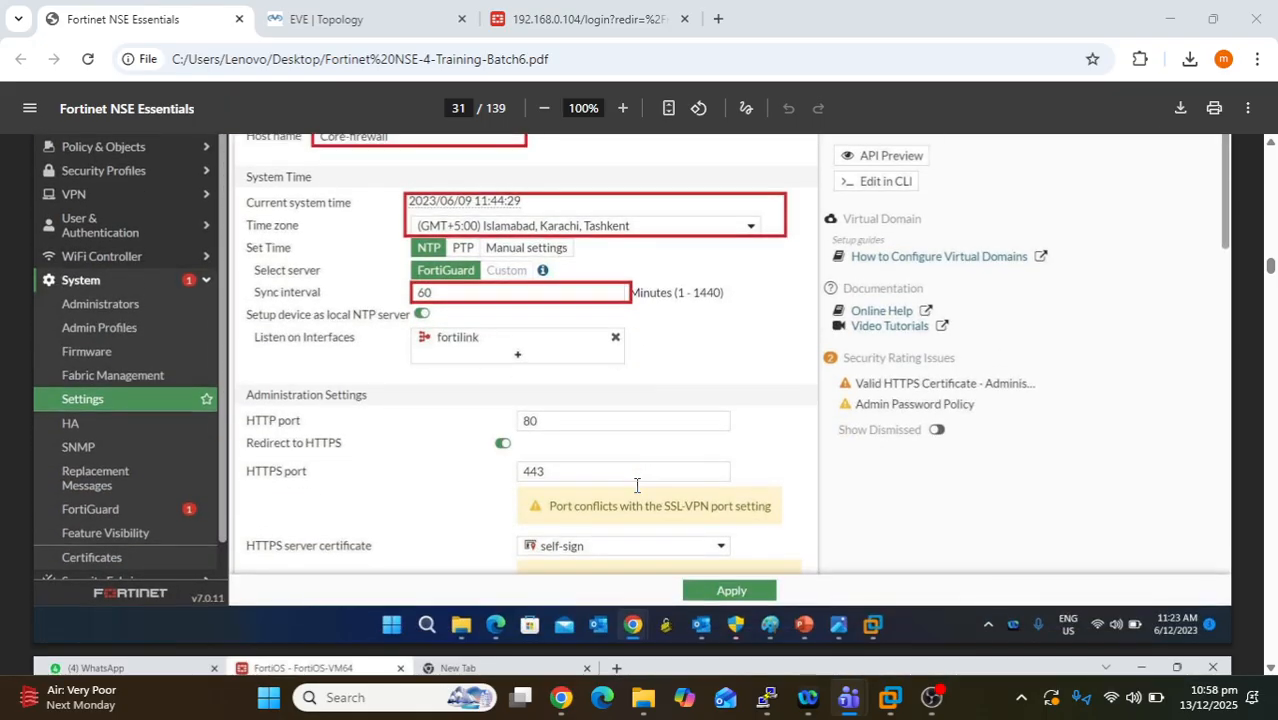
scroll(636, 484, down, 4)
scroll(636, 484, down, 1)
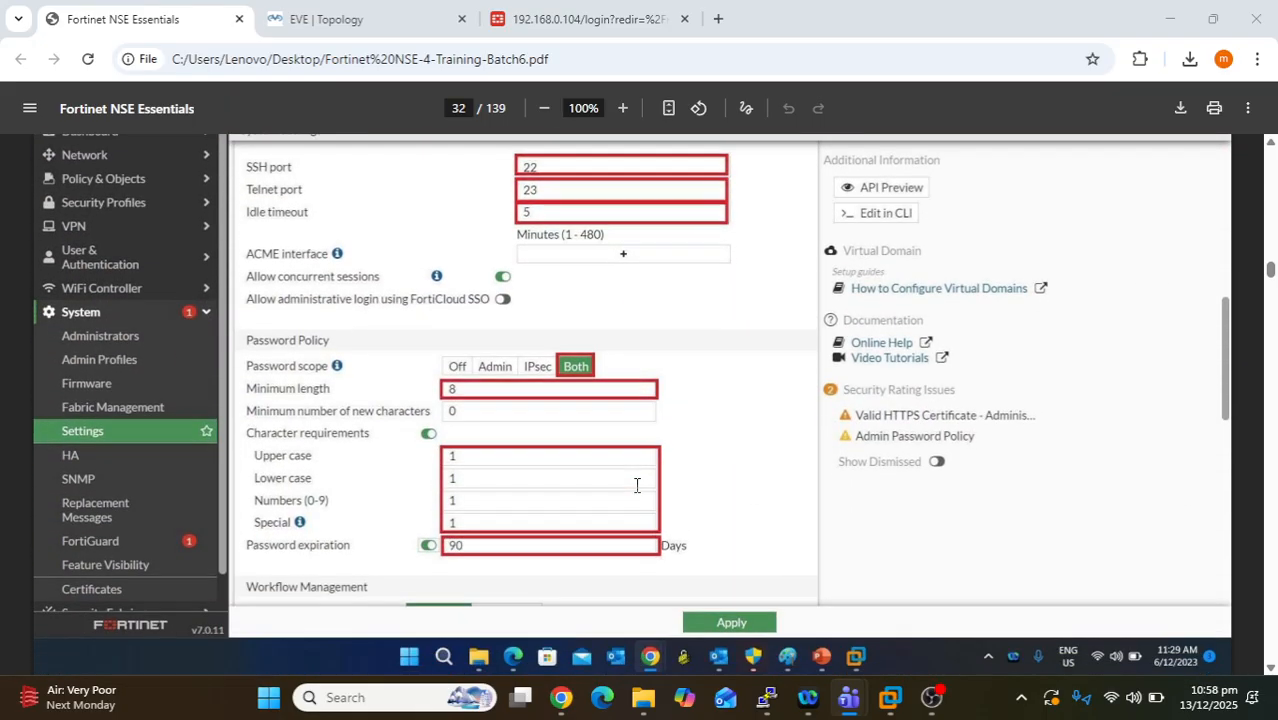
scroll(636, 484, down, 6)
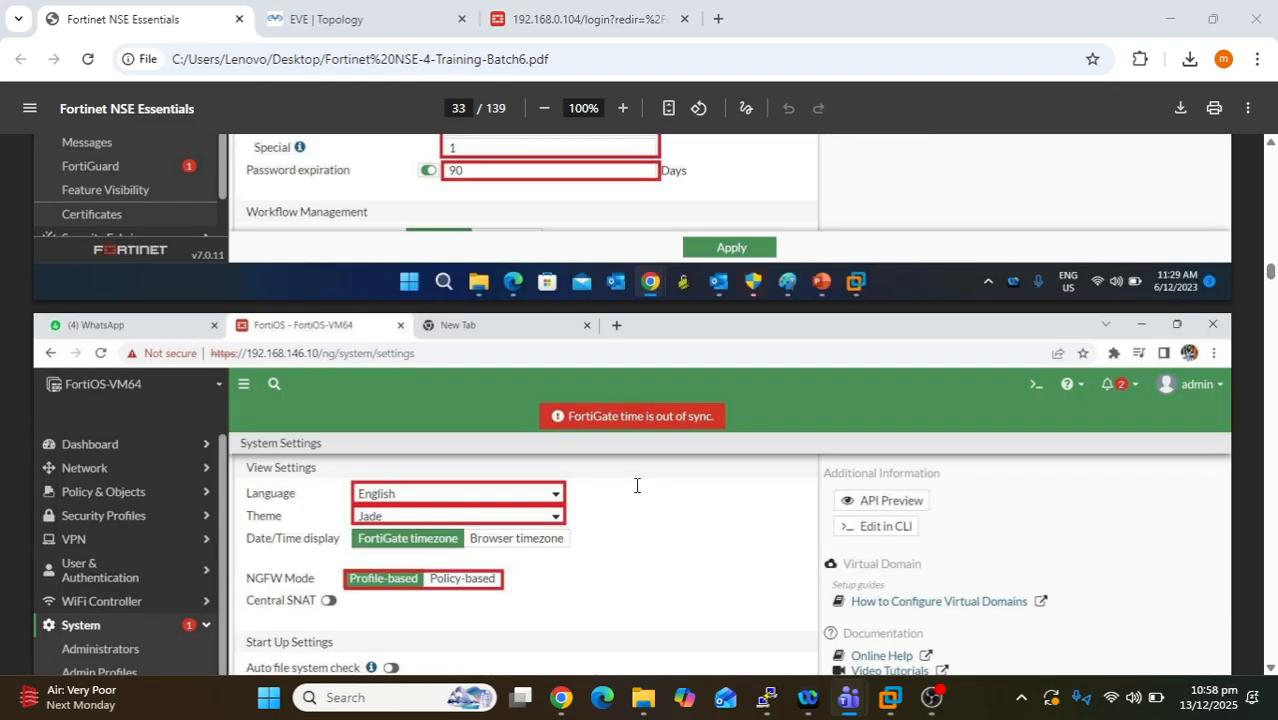
scroll(636, 484, down, 1)
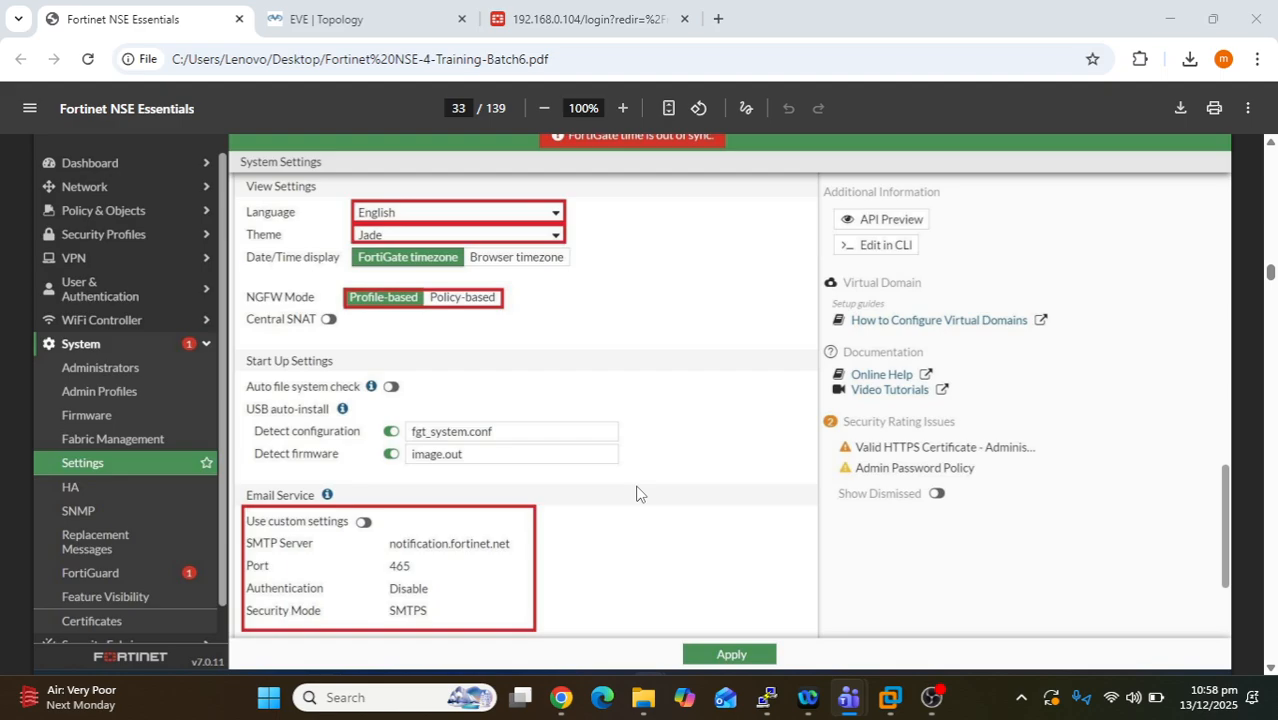
scroll(635, 491, down, 10)
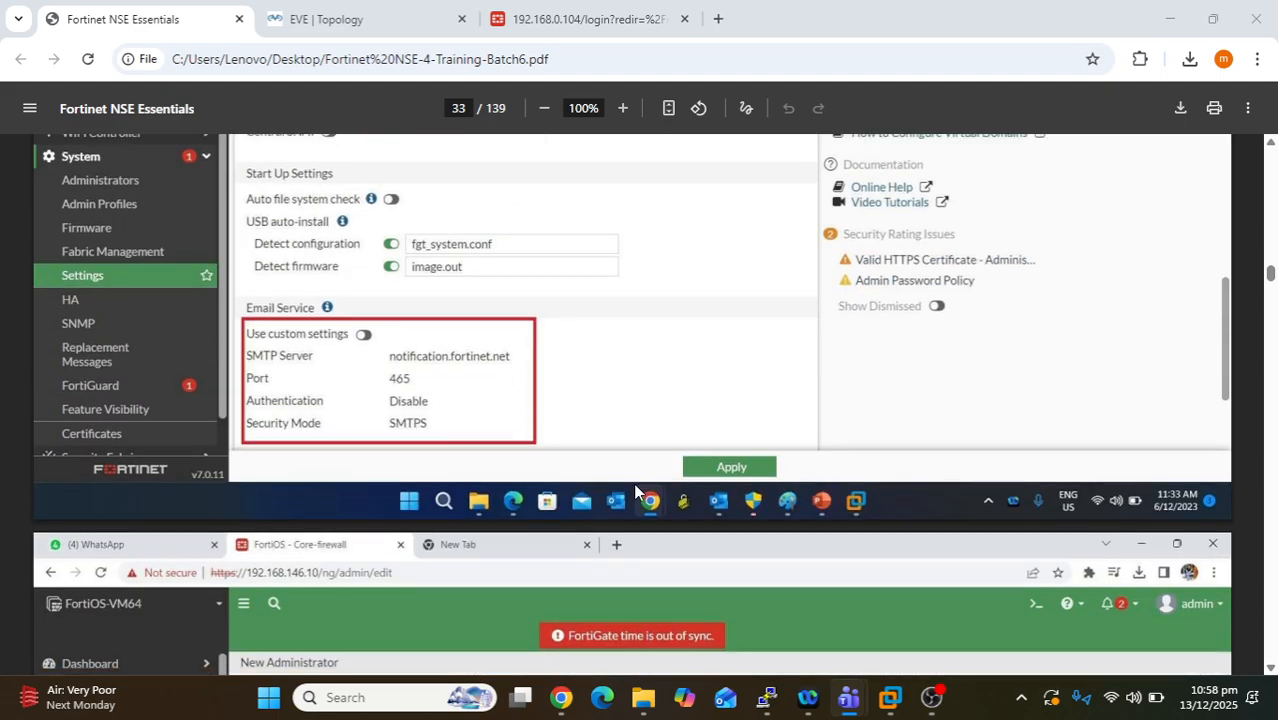
scroll(644, 489, down, 10)
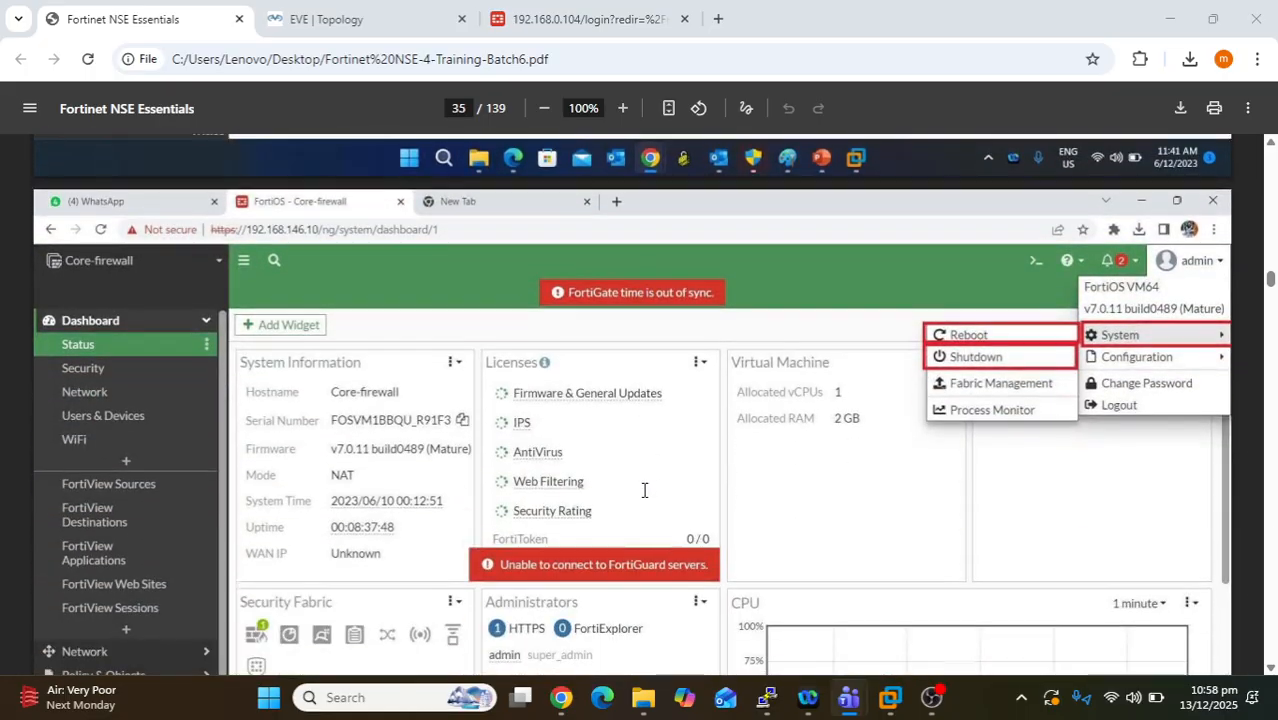
scroll(644, 490, down, 10)
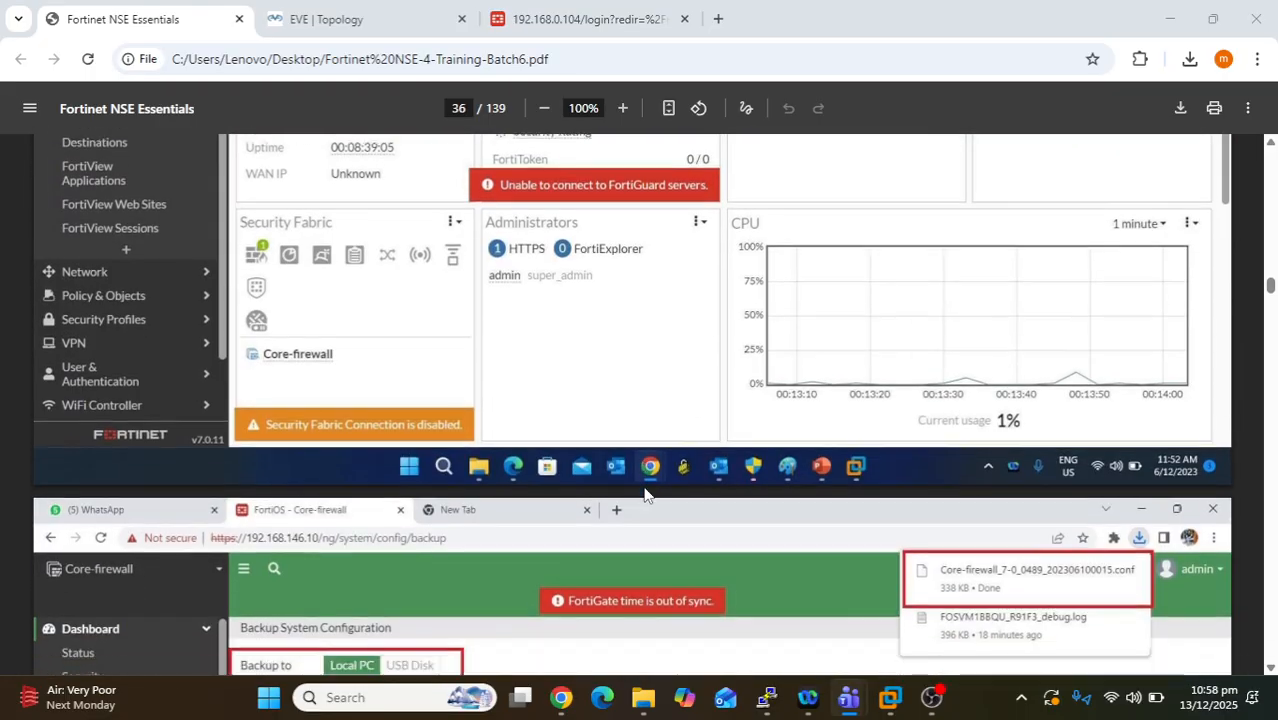
scroll(644, 494, down, 2)
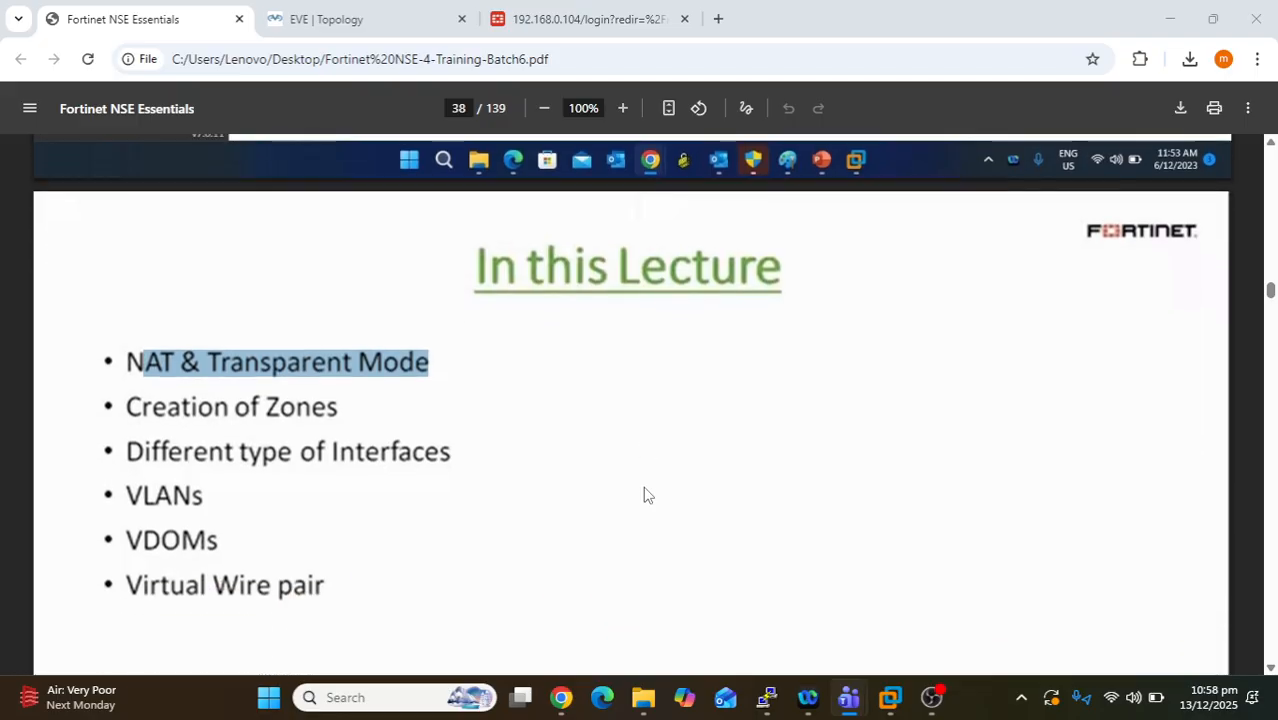
- Select then deselect the 'In this Lecture' title, and scroll up to the page 37 backup slide
scroll(644, 494, up, 1)
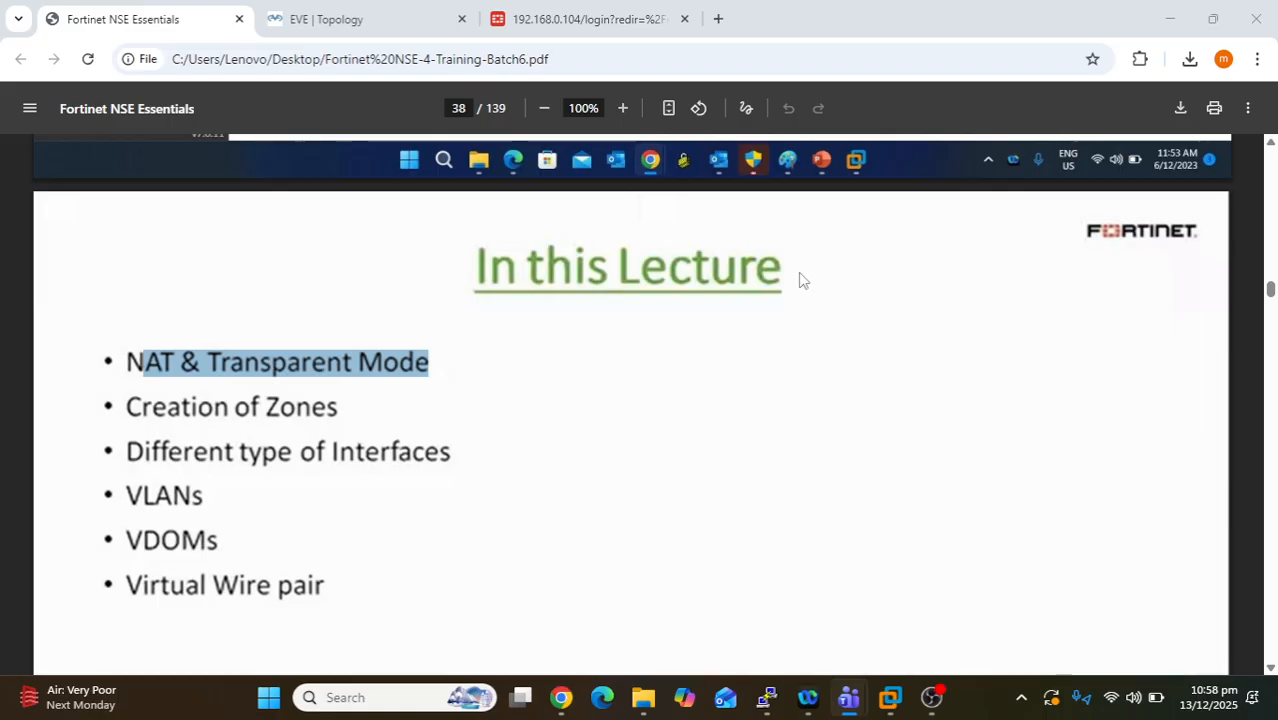
drag(785, 268, 474, 240)
click(650, 371)
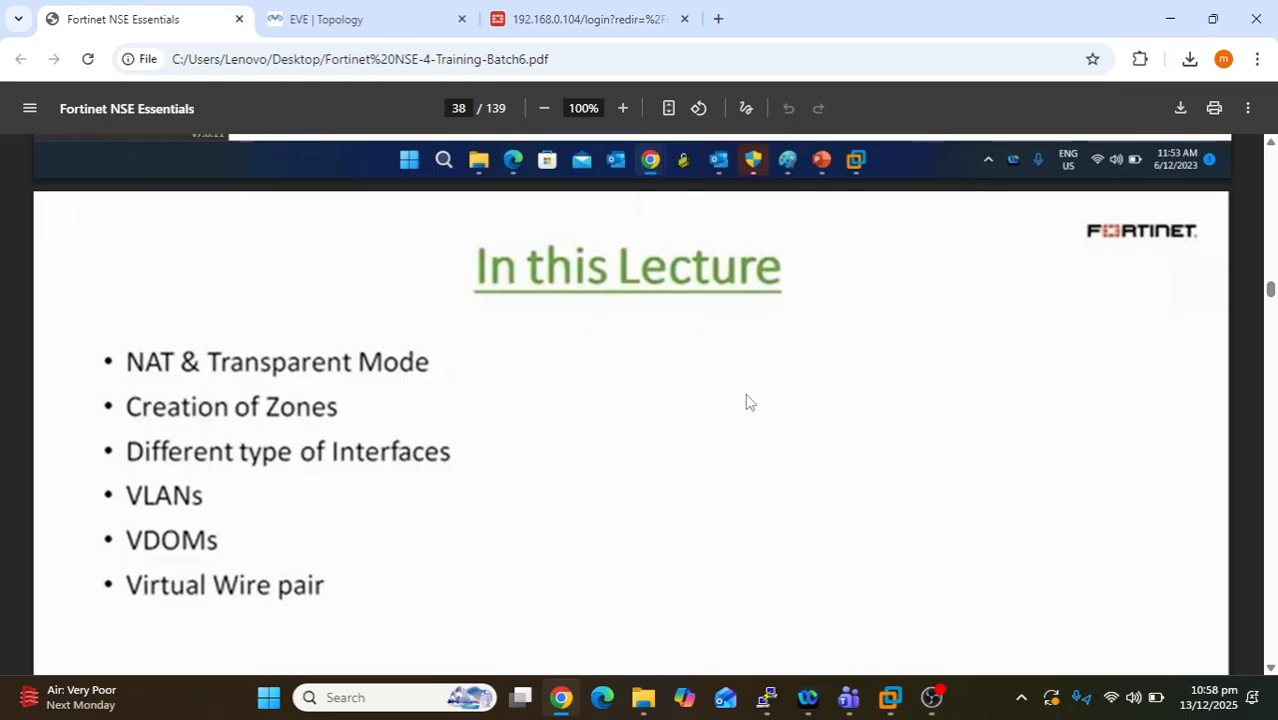
scroll(758, 455, up, 3)
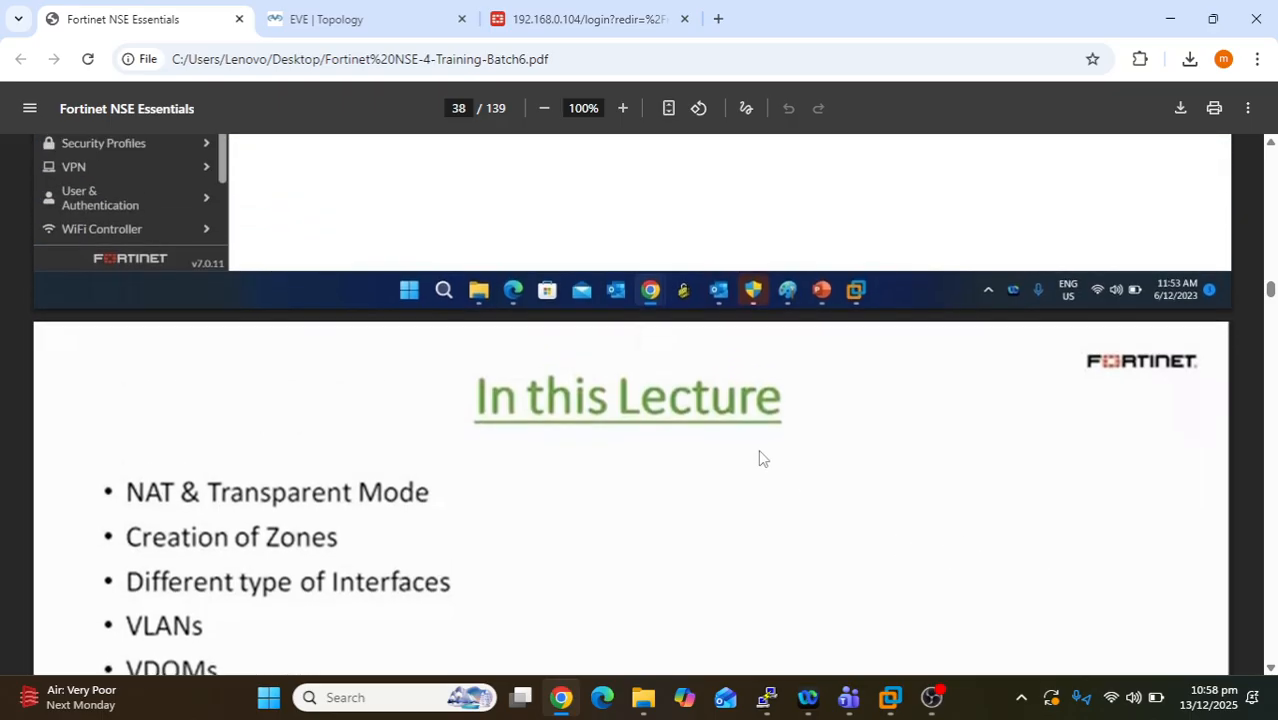
scroll(759, 458, up, 14)
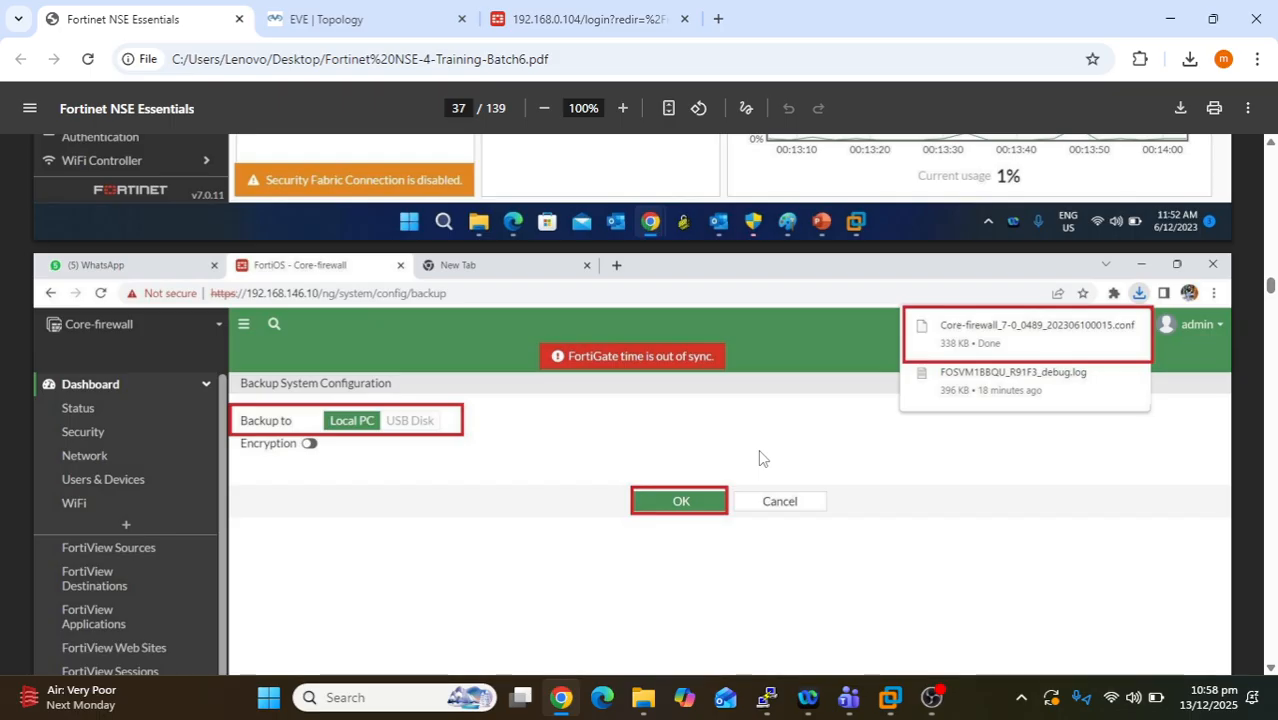
scroll(758, 458, up, 6)
scroll(759, 457, down, 2)
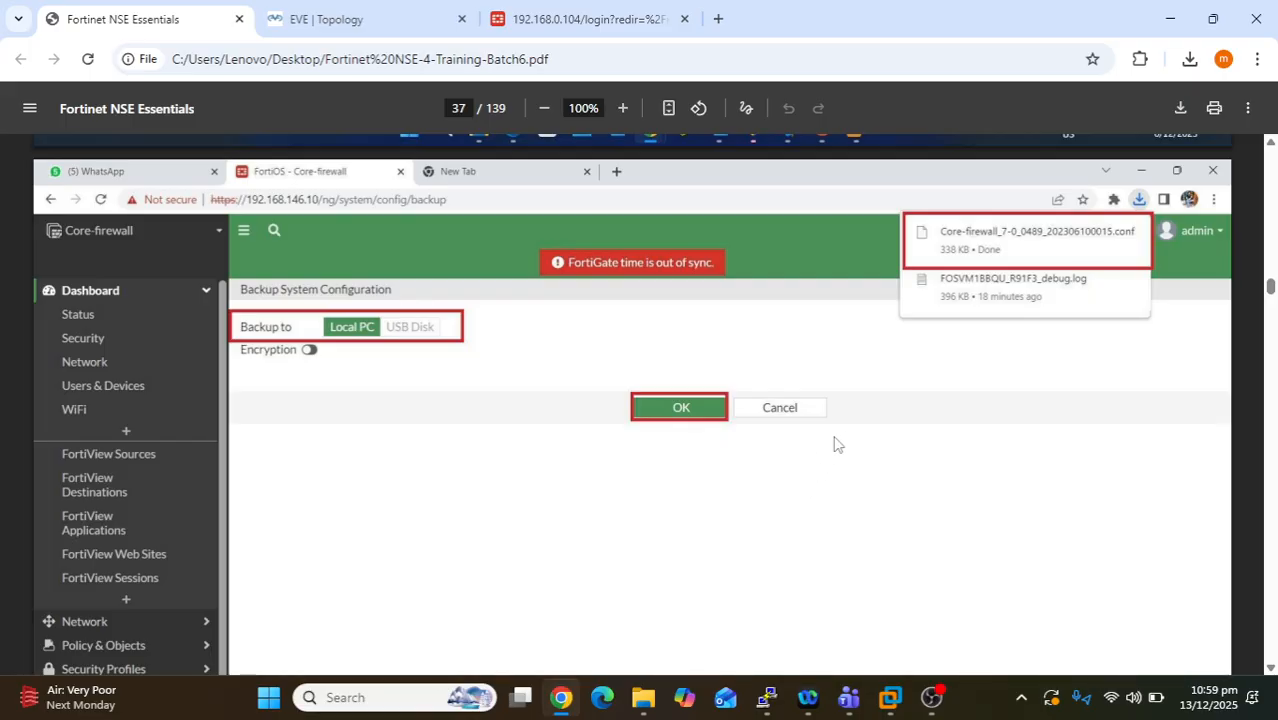
- Glance at the FortiGate login and EVE topology tabs, then minimize Chrome to show Downloads
click(614, 12)
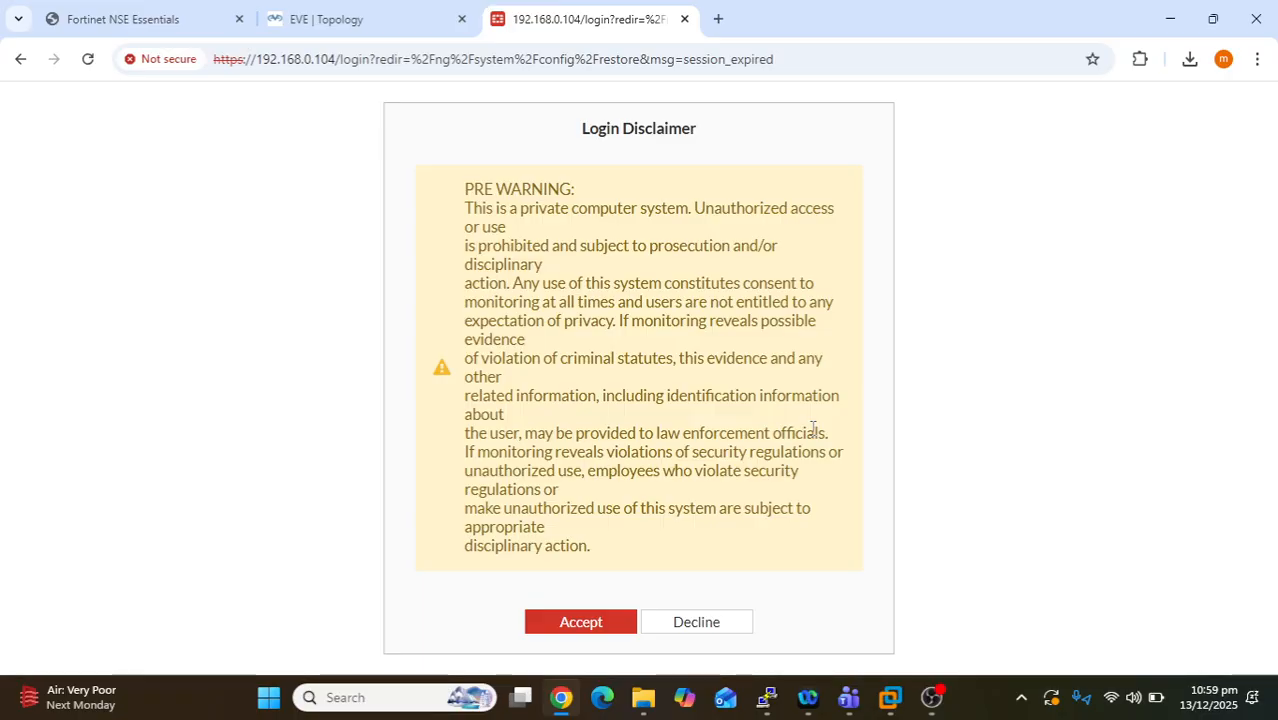
click(378, 31)
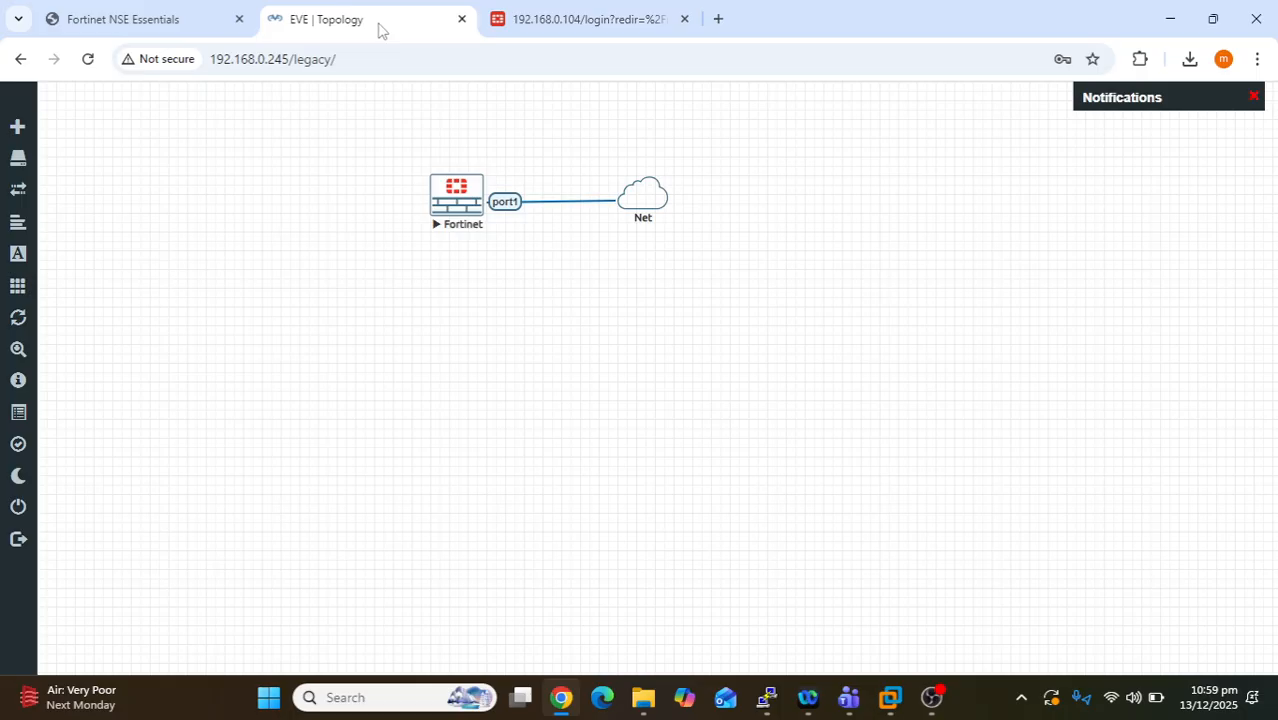
click(1172, 24)
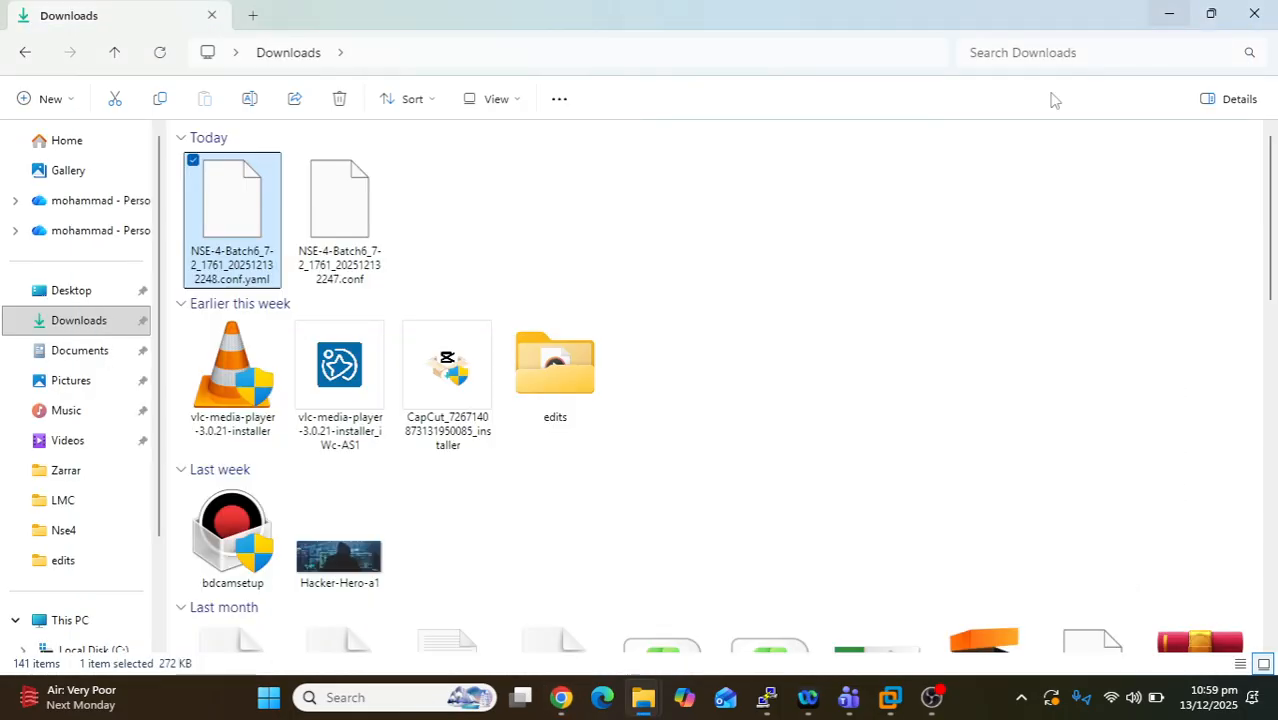
- Browse the Downloads folder past the EVE-NG client pack, then return to Chrome's EVE topology
scroll(660, 495, down, 6)
scroll(660, 495, down, 10)
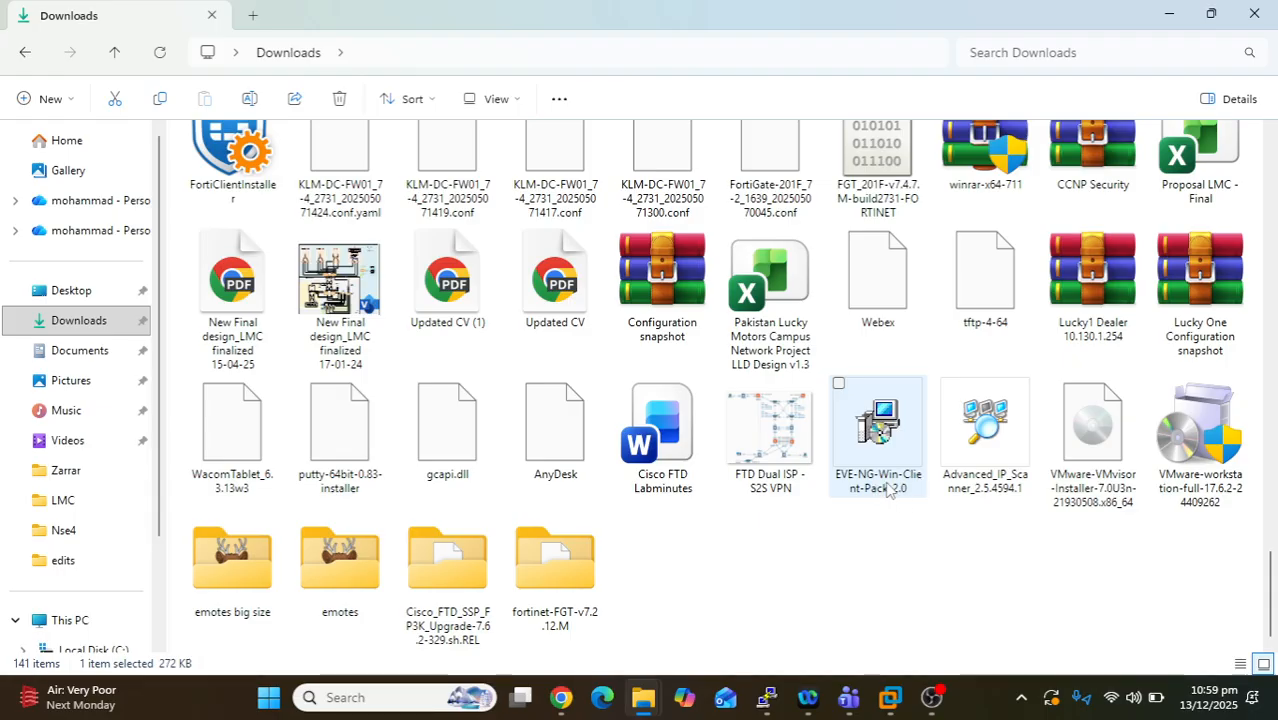
mouse_move(884, 498)
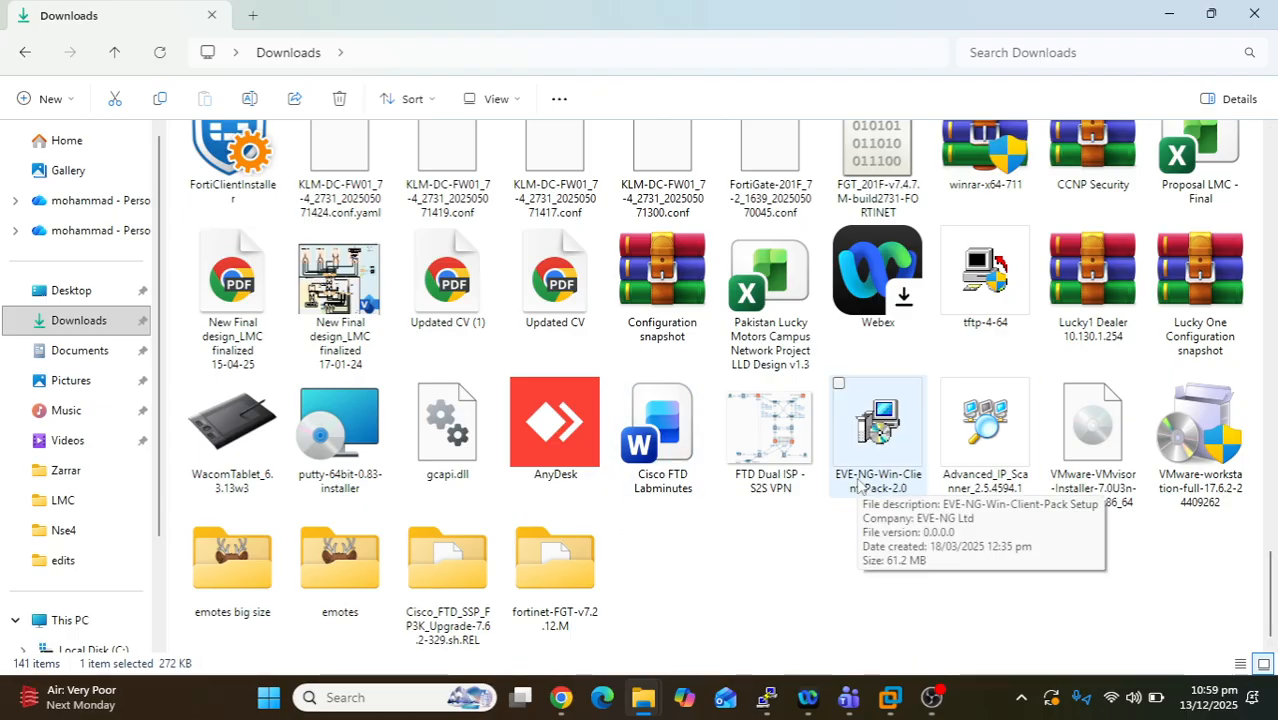
scroll(858, 487, up, 15)
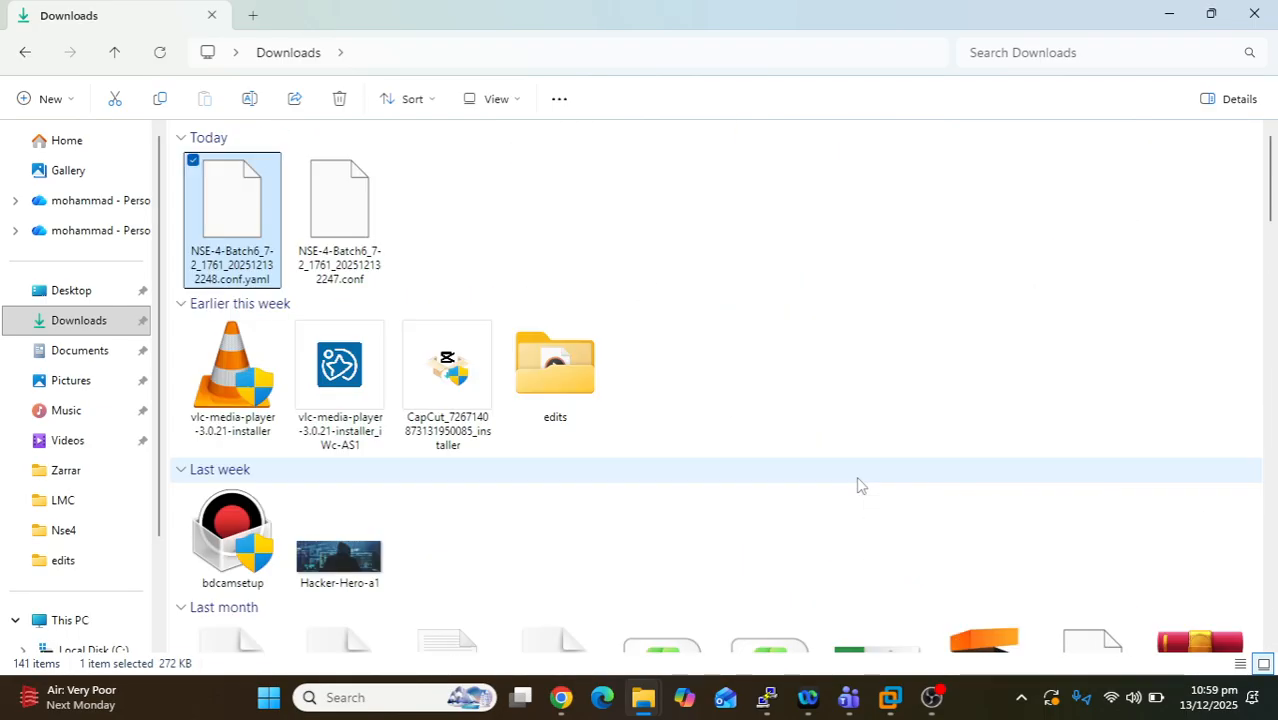
click(561, 697)
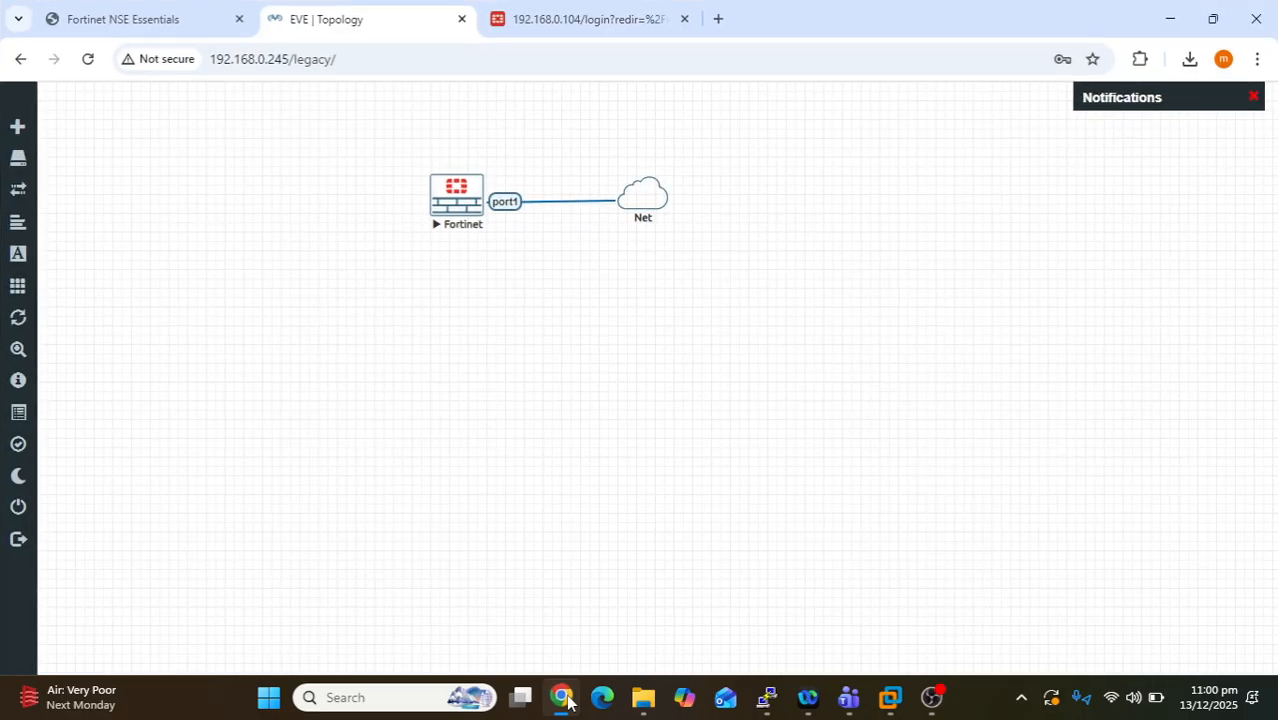
- Switch to the Fortinet NSE Essentials tab showing the page 37 Backup System Configuration slide
click(189, 12)
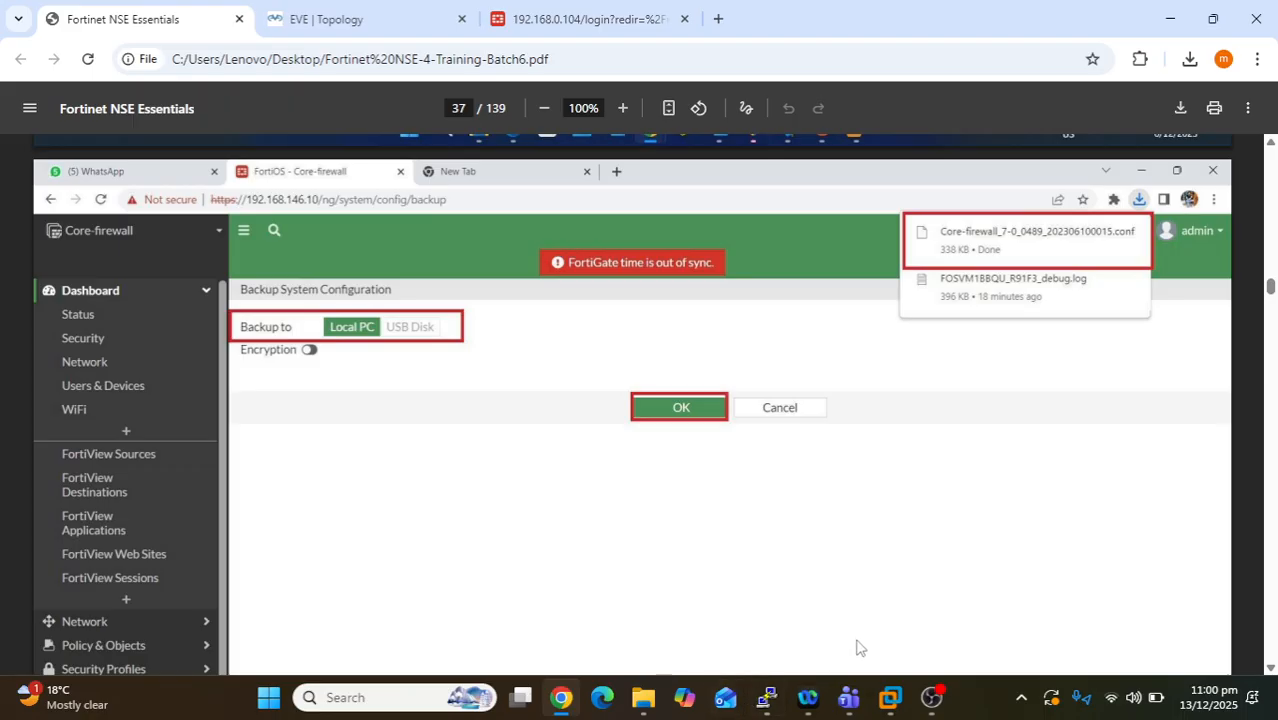
- Bring the OBS Studio window to the front over the training slides
mouse_move(848, 698)
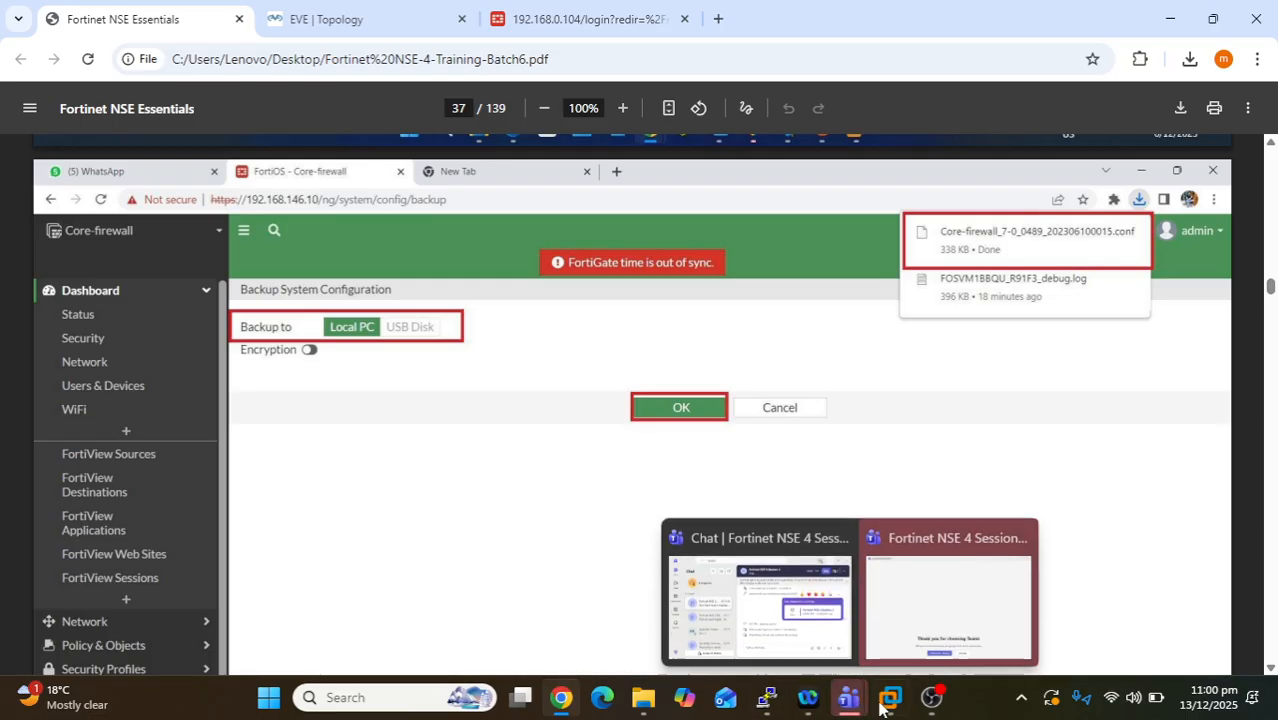
mouse_move(954, 697)
click(978, 626)
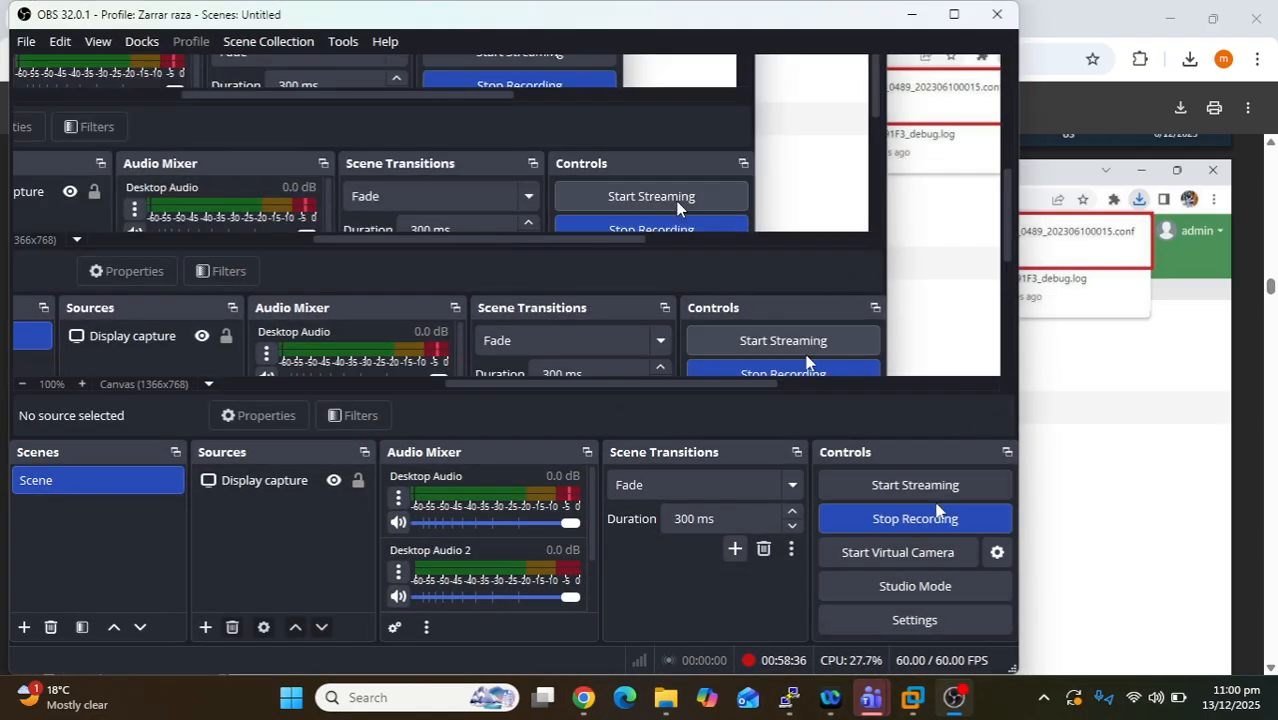